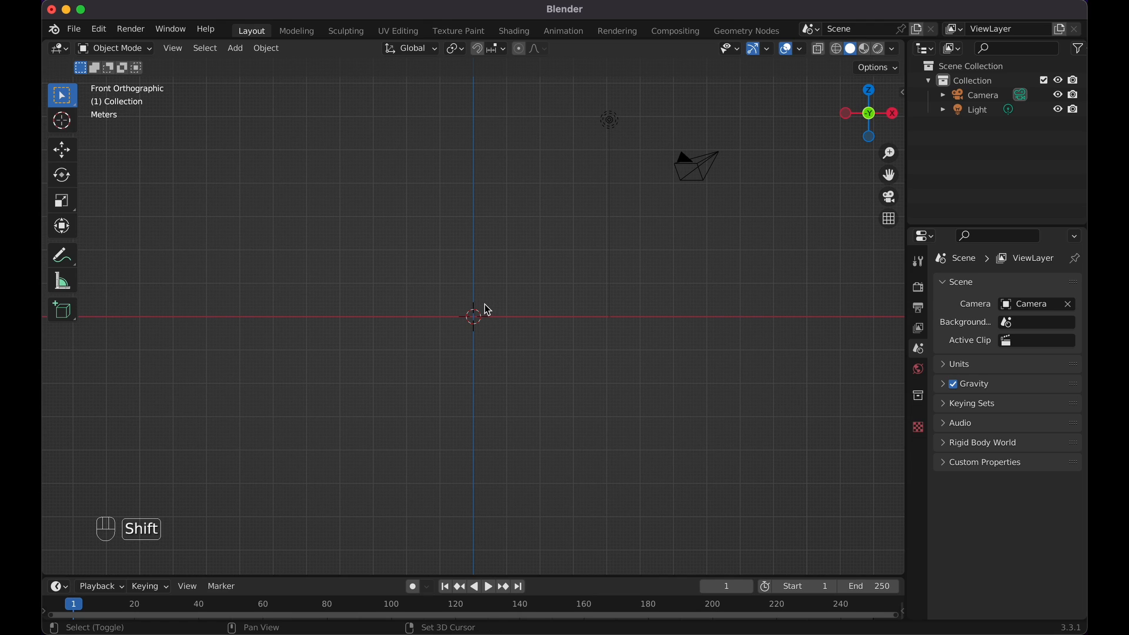
Add the side-view sports car picture to the scene as a reference image
key("shift+a")
mouse_move(487, 307)
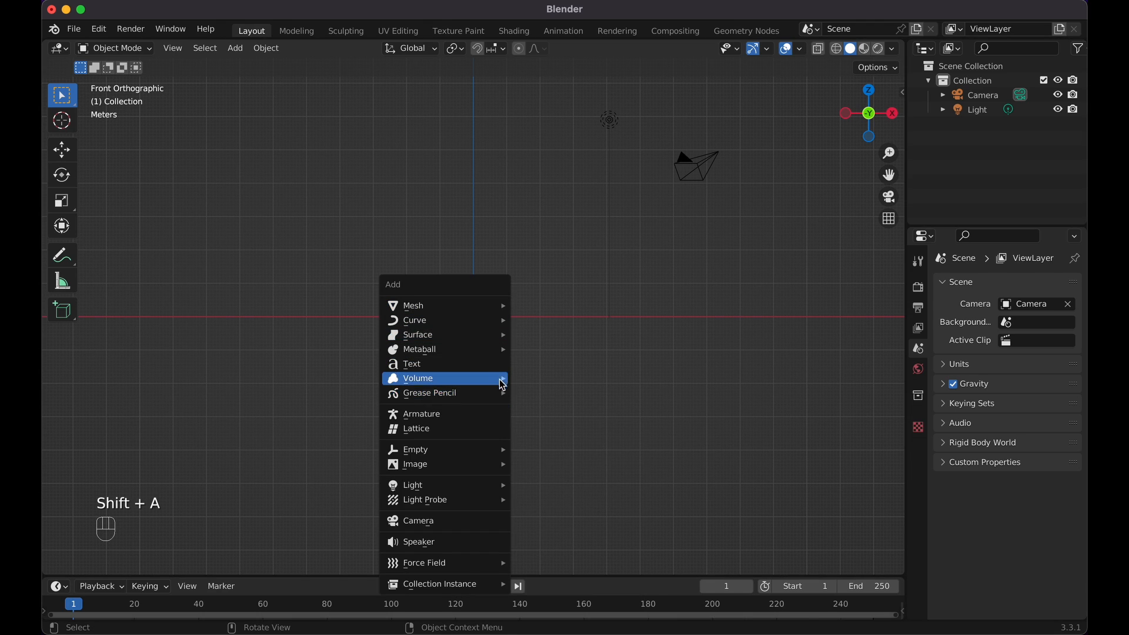
mouse_move(460, 468)
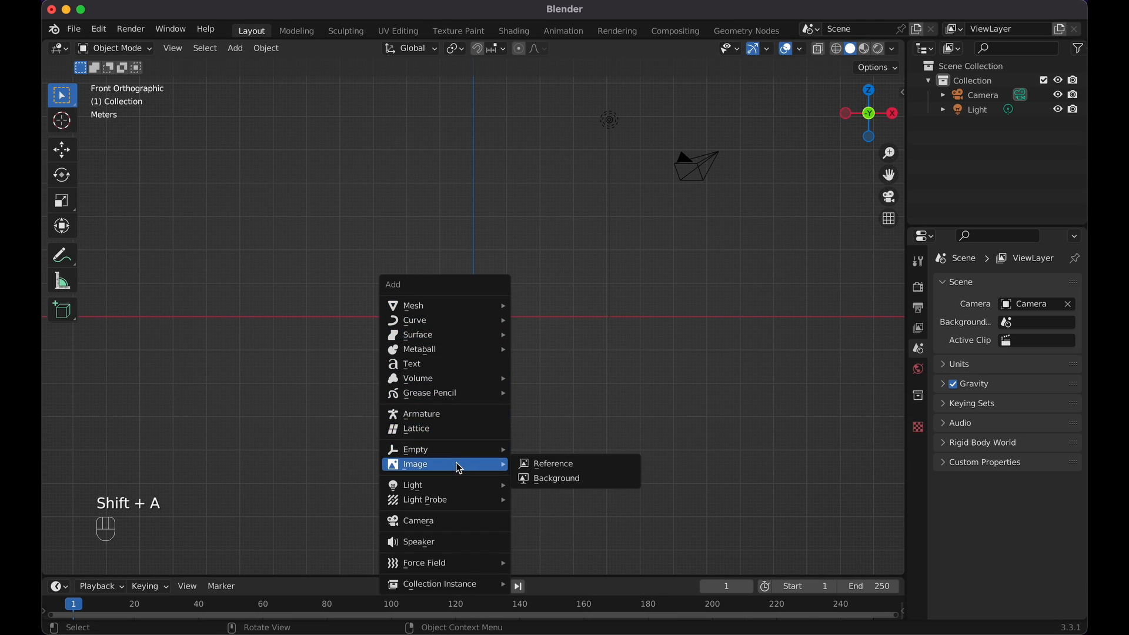
left_click(545, 468)
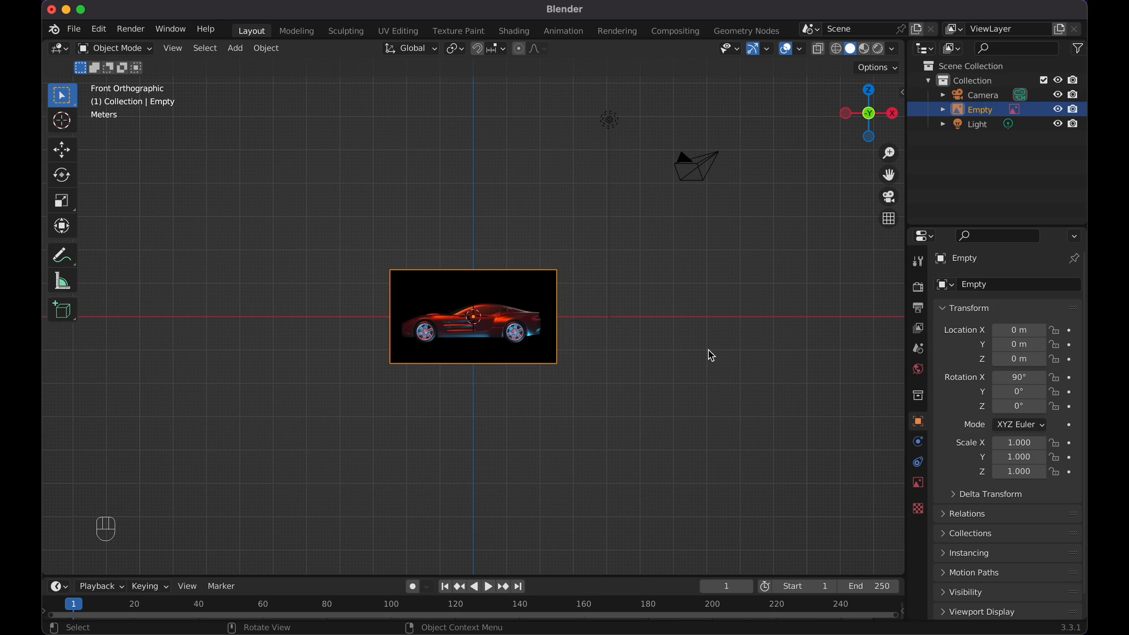
Move the reference image back about 4.67 m along the global Y axis
scroll(709, 355, "right", 5)
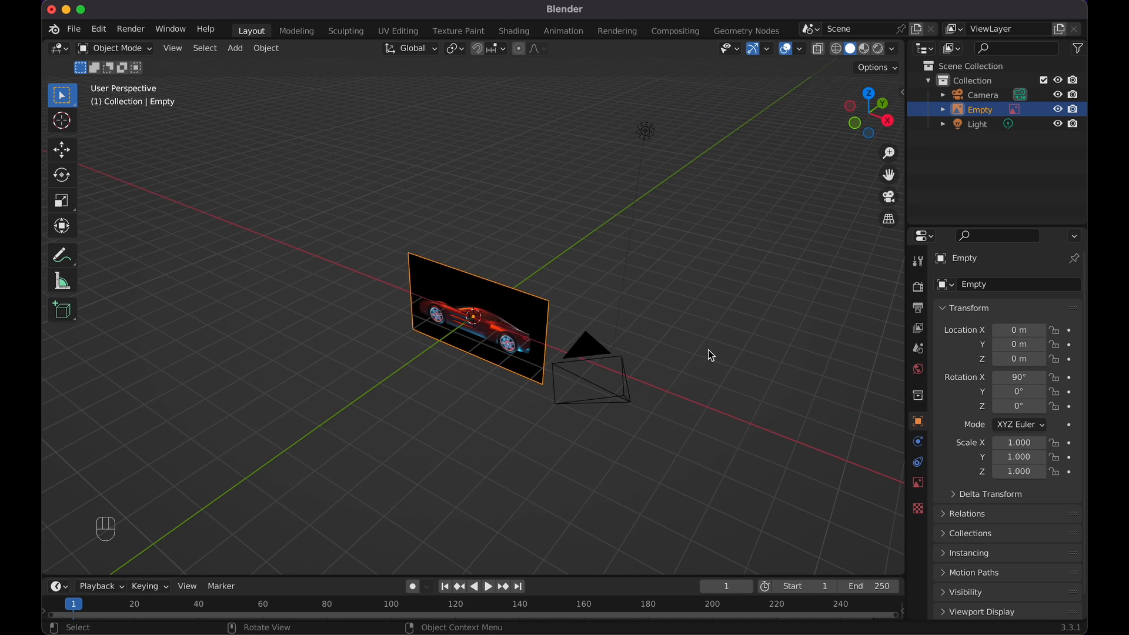
key("g")
key("y")
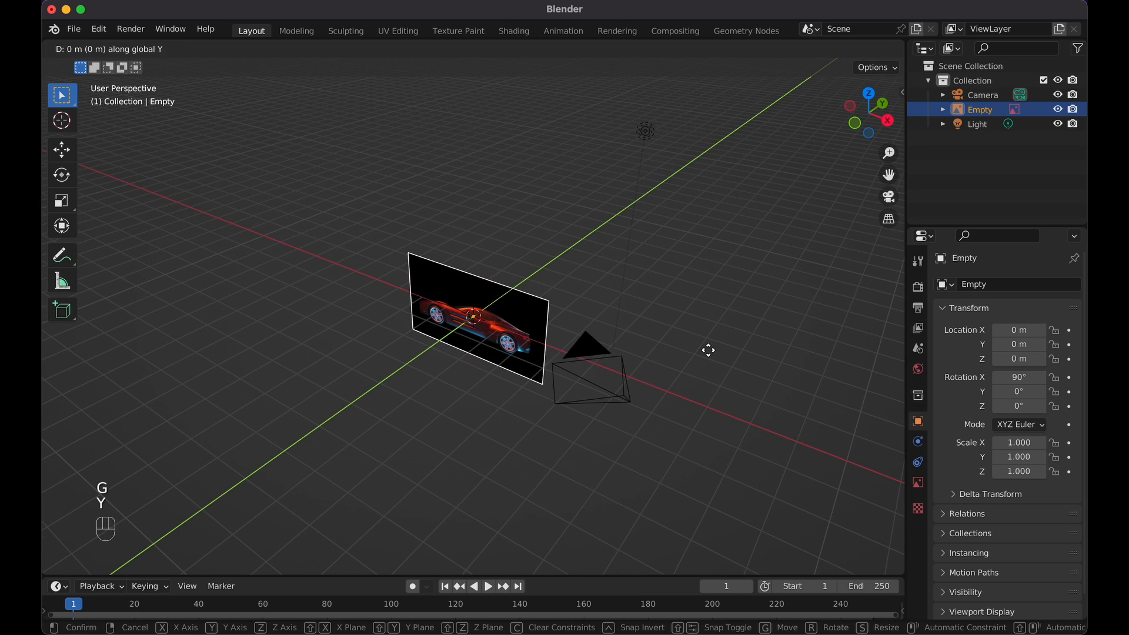
left_click(778, 281)
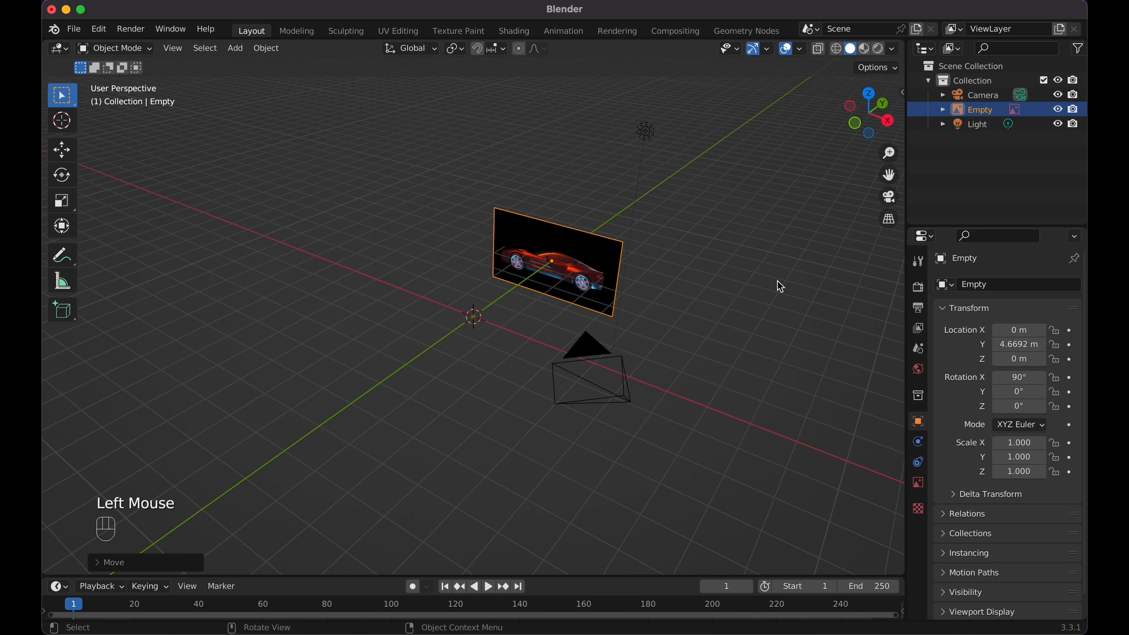
In front view, raise the reference image about 0.71 m along Z so the wheels sit near the ground line
key("KP_1")
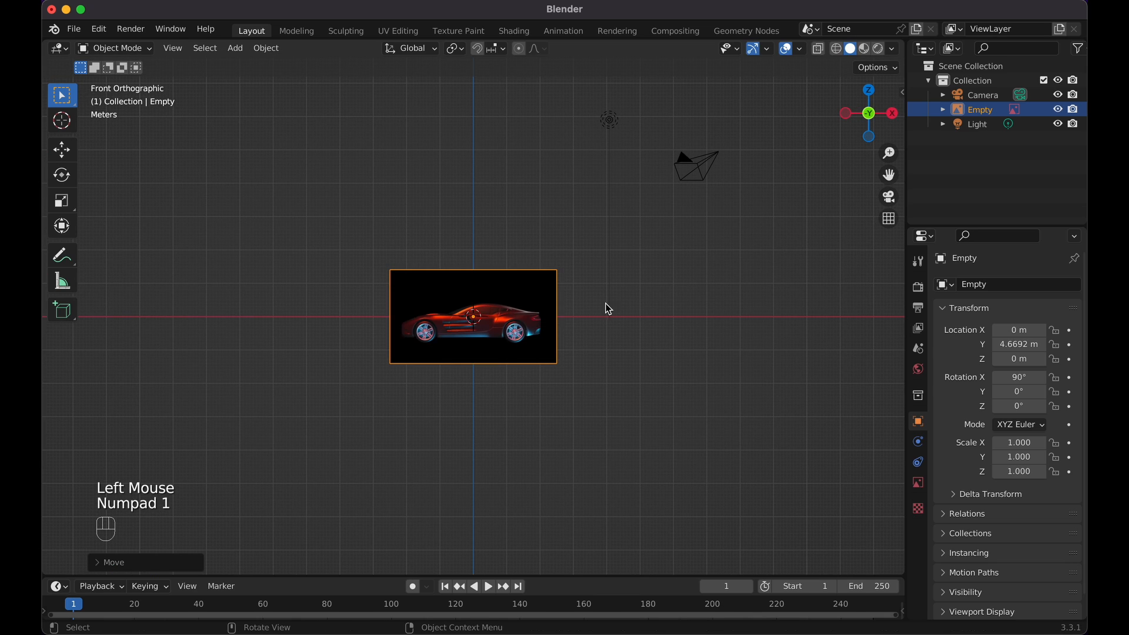
scroll(592, 316, "up", 2)
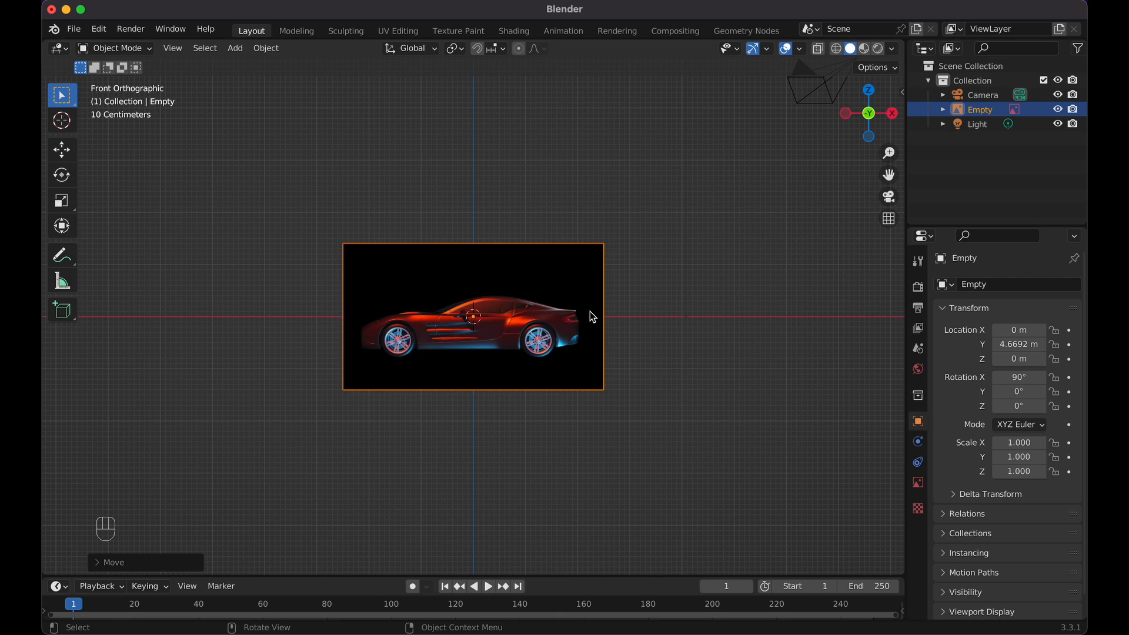
key("g")
key("z")
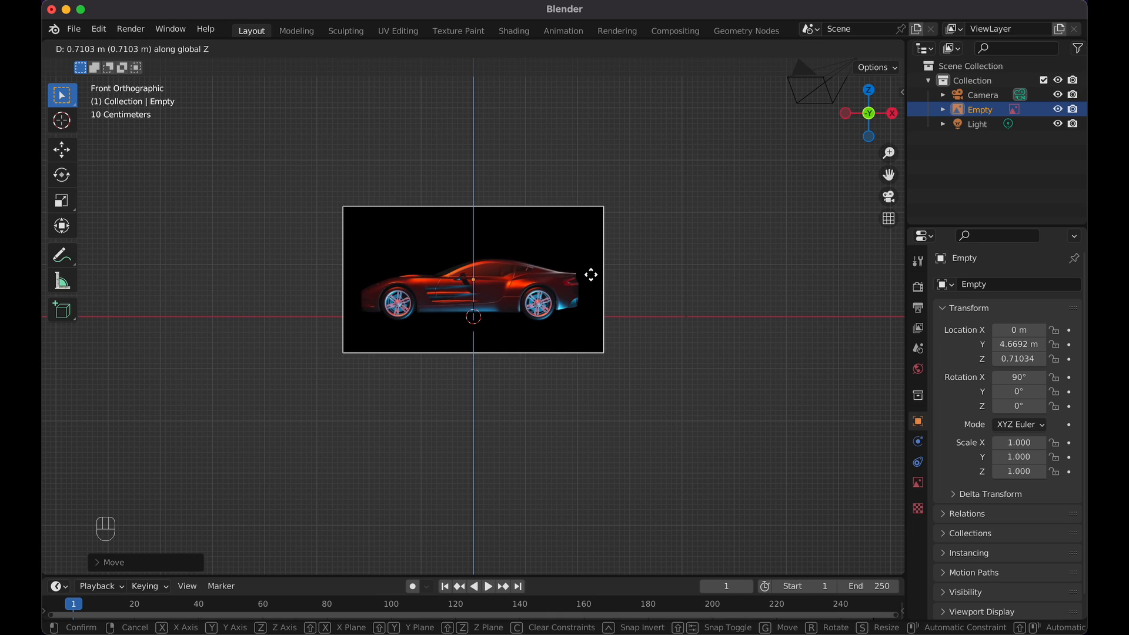
left_click(591, 274)
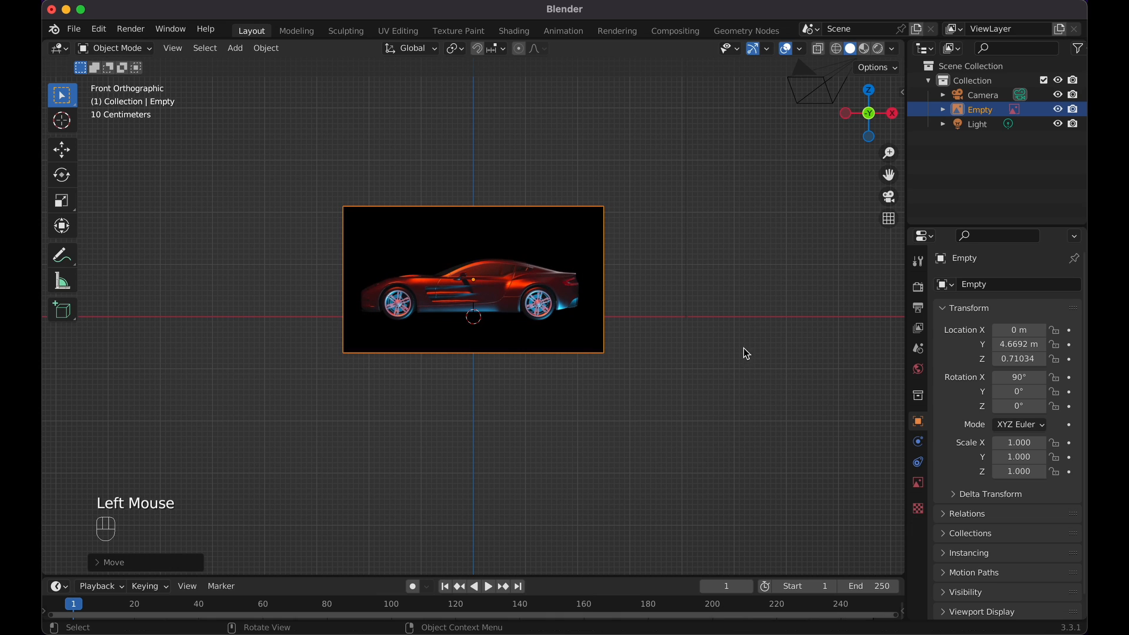
Enable opacity for the reference image and set it to 0.6
left_click(920, 484)
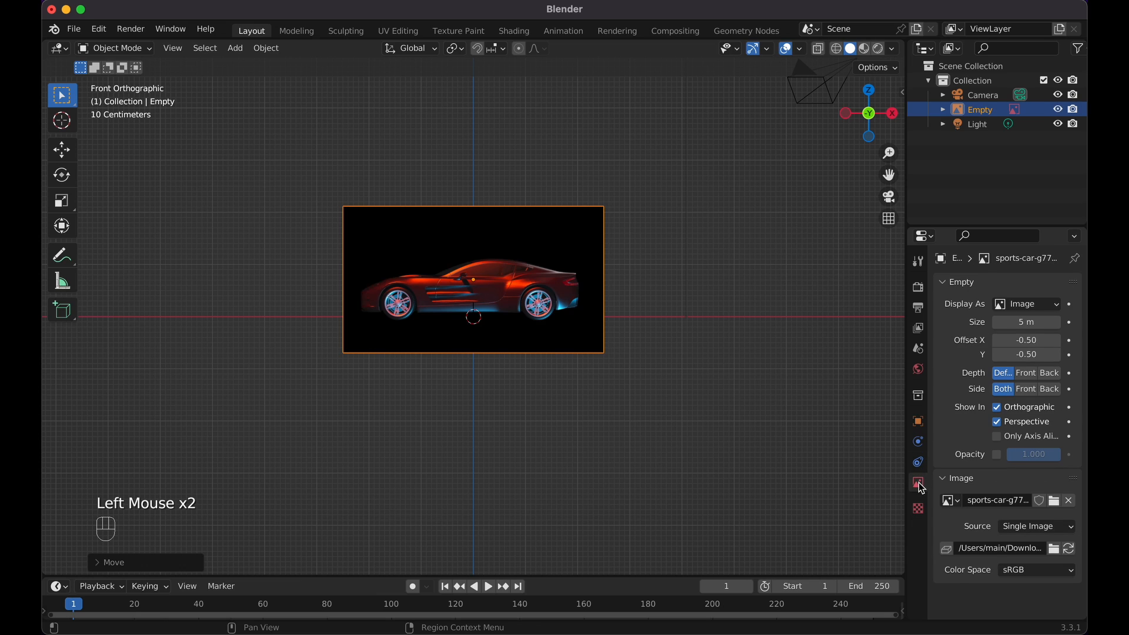
left_click(997, 455)
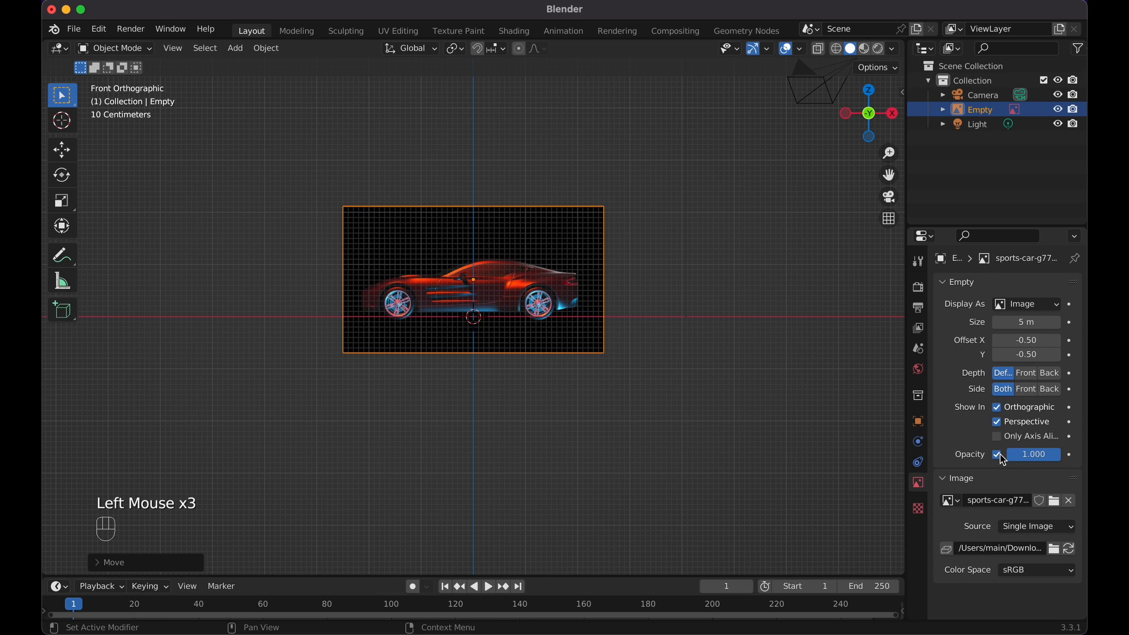
left_click(1037, 455)
type("0.6")
key("Return")
Raise the reference image about 0.05 m more along Z to rest the car's wheels on the ground line
scroll(664, 279, "up", 3)
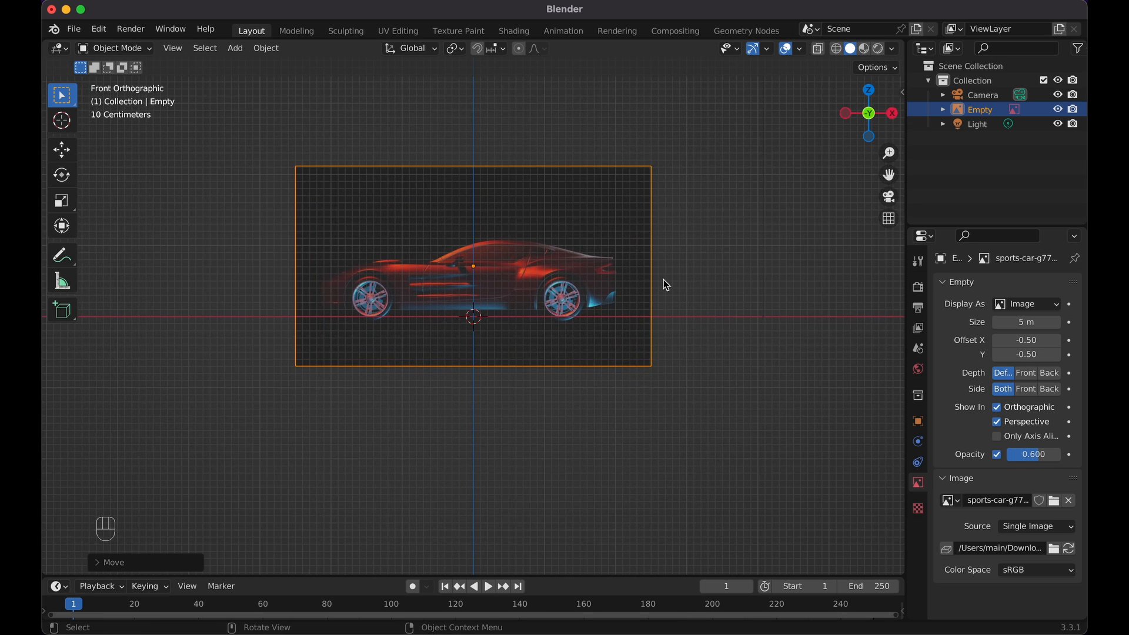
scroll(663, 280, "up", 3, "shift")
scroll(663, 280, "up", 2)
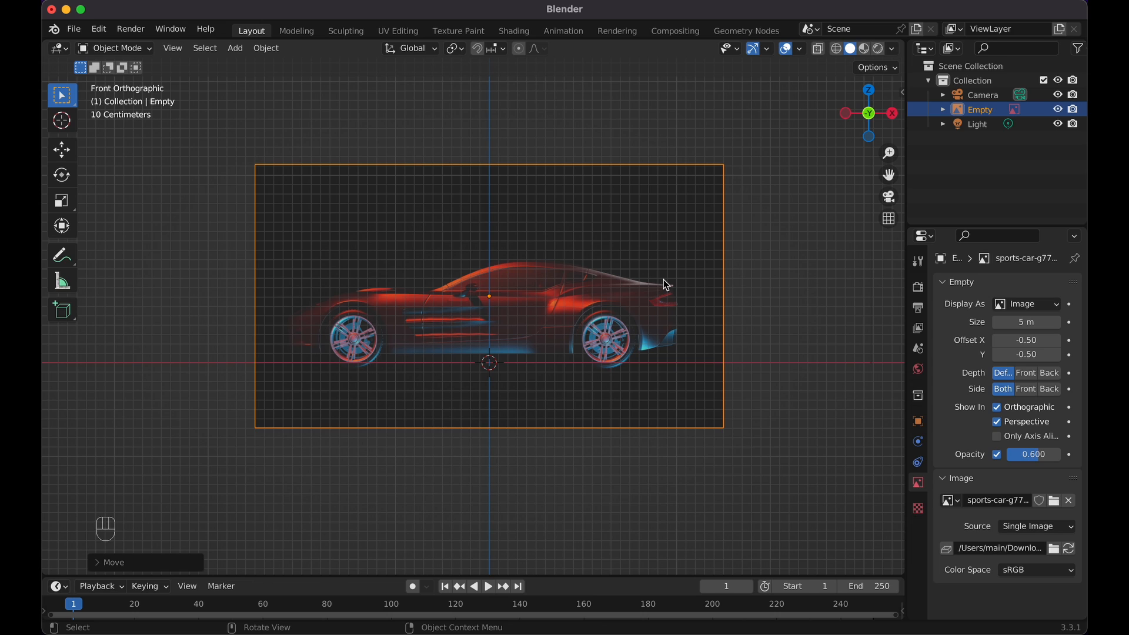
key("g")
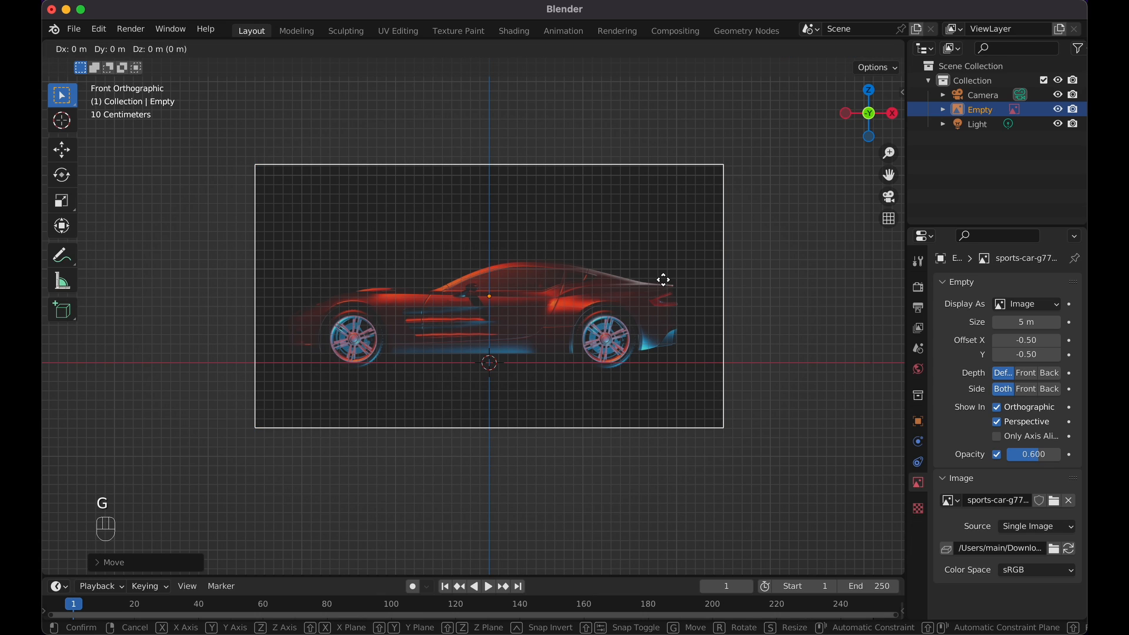
key("z")
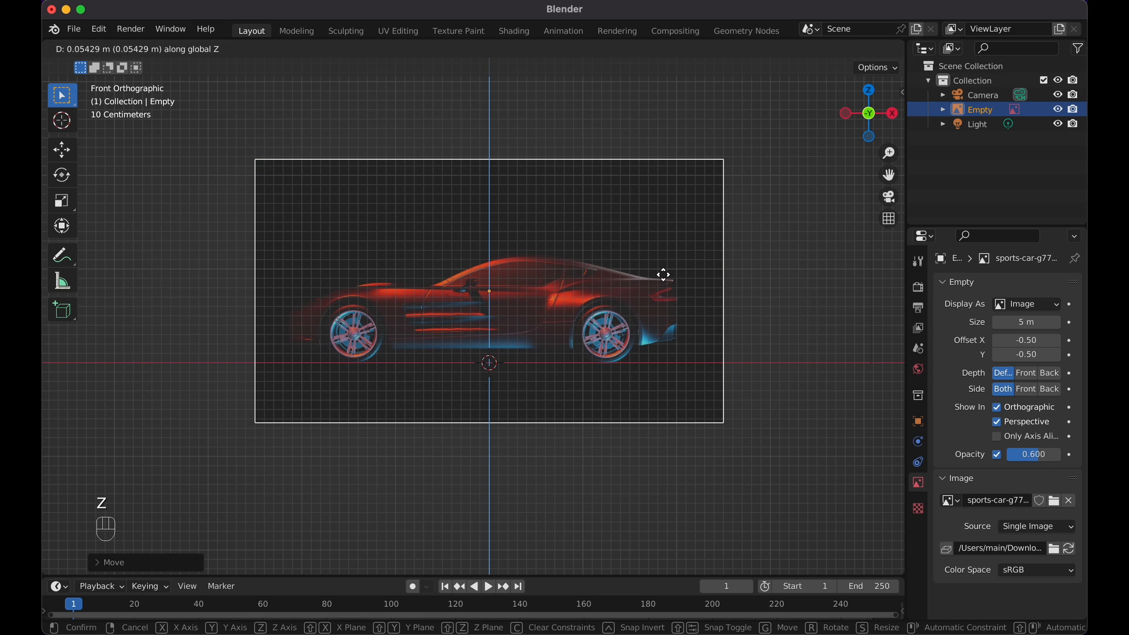
left_click(663, 275)
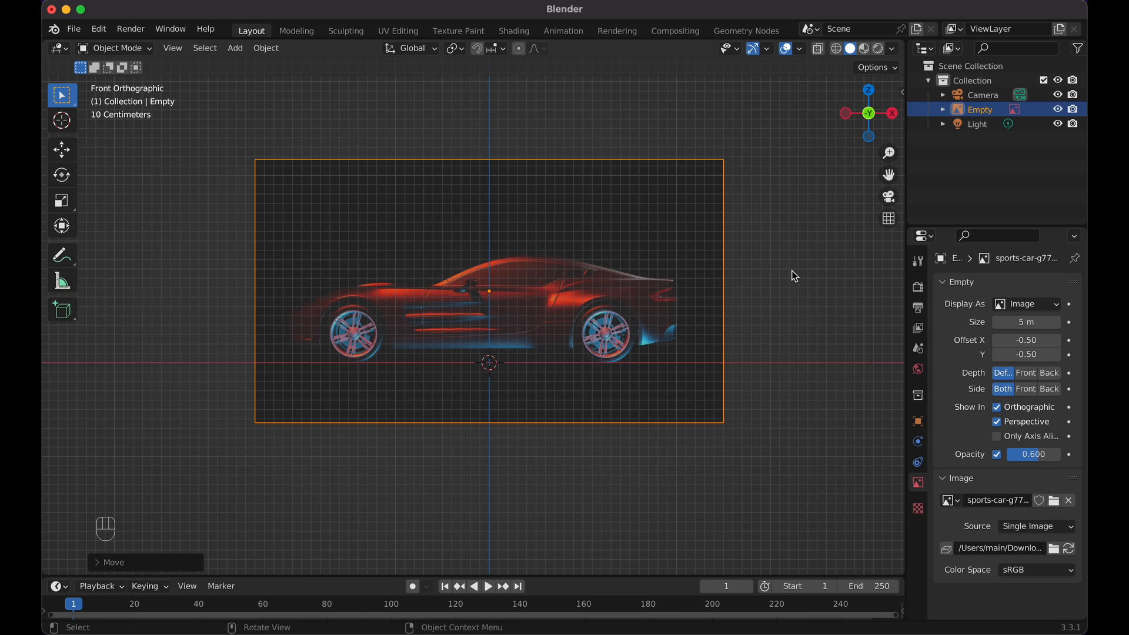
Show the selectable toggles in the scene object list and make the reference image unselectable
left_click(1080, 56)
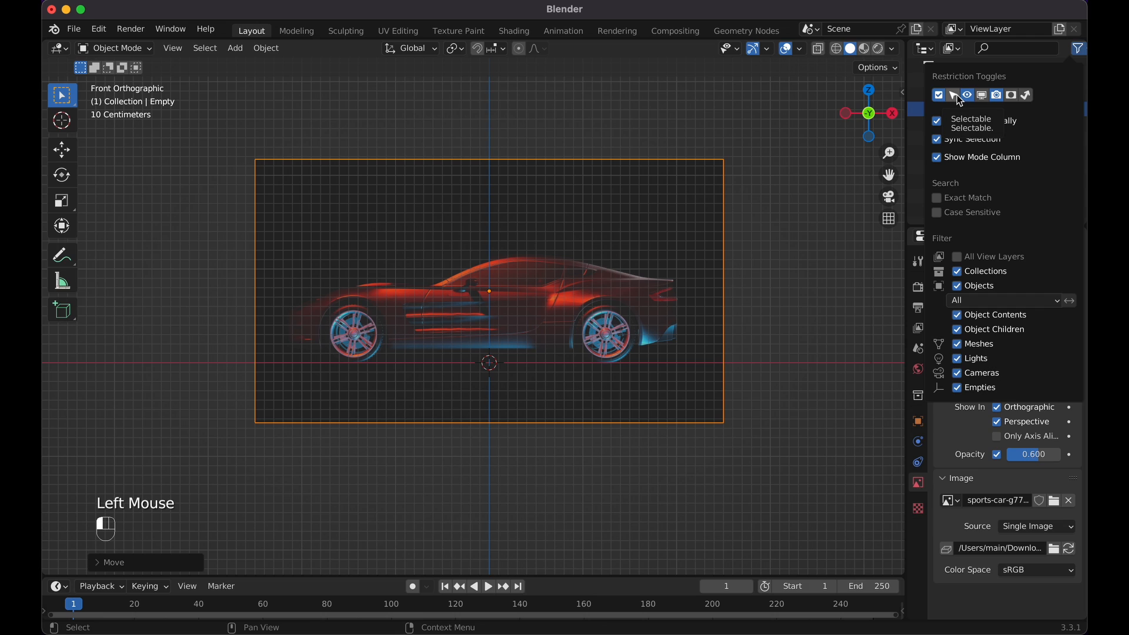
left_click(1080, 56)
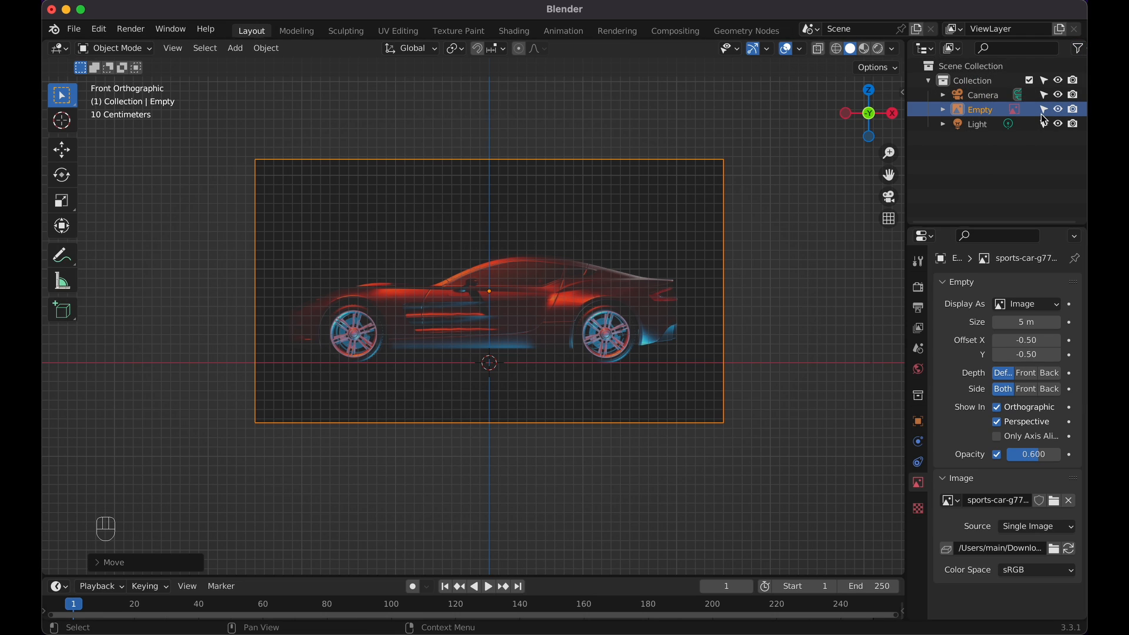
left_click(1048, 111)
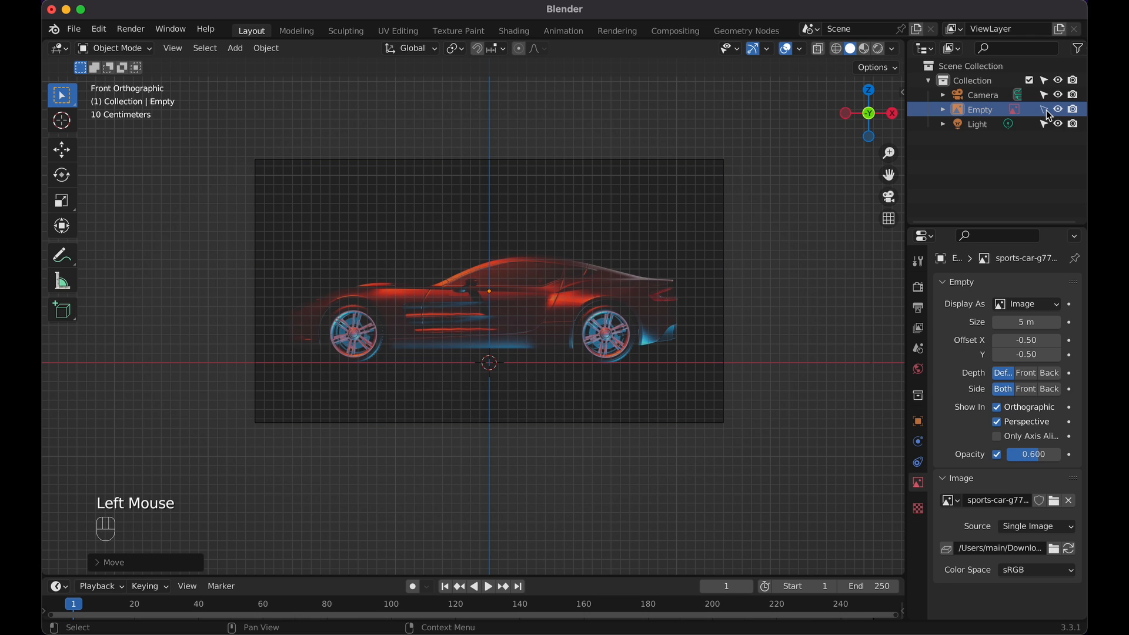
Test the selection lock by trying to select the reference image in front and perspective views, toggling its selectability off and on
left_click_drag(509, 125, 748, 343)
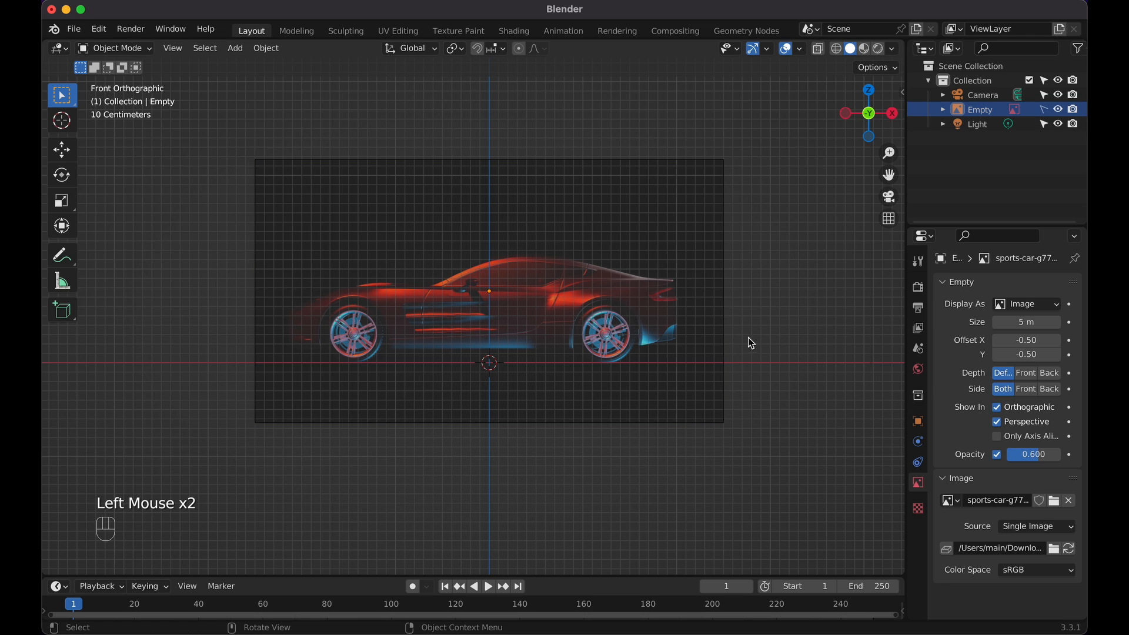
triple_click(619, 276)
left_click(638, 292)
left_click(638, 291)
left_click(637, 291)
middle_click_drag(637, 291, 596, 313)
left_click(681, 247)
left_click(682, 247)
left_click(686, 251)
left_click(686, 250)
left_click(605, 196)
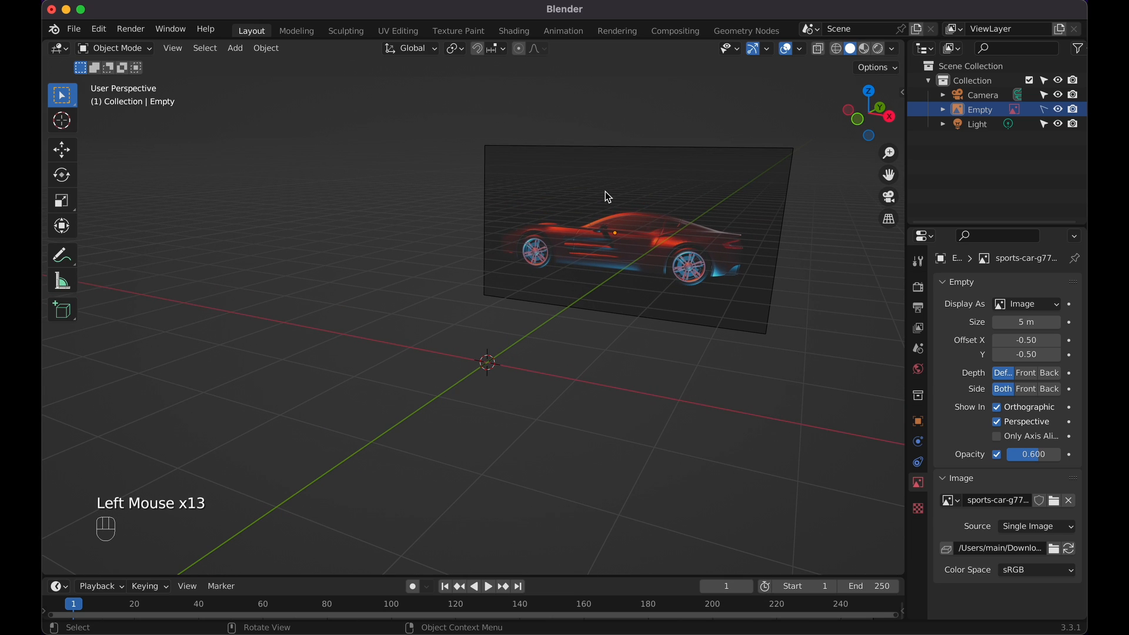
middle_click_drag(606, 195, 608, 197)
key("KP_1")
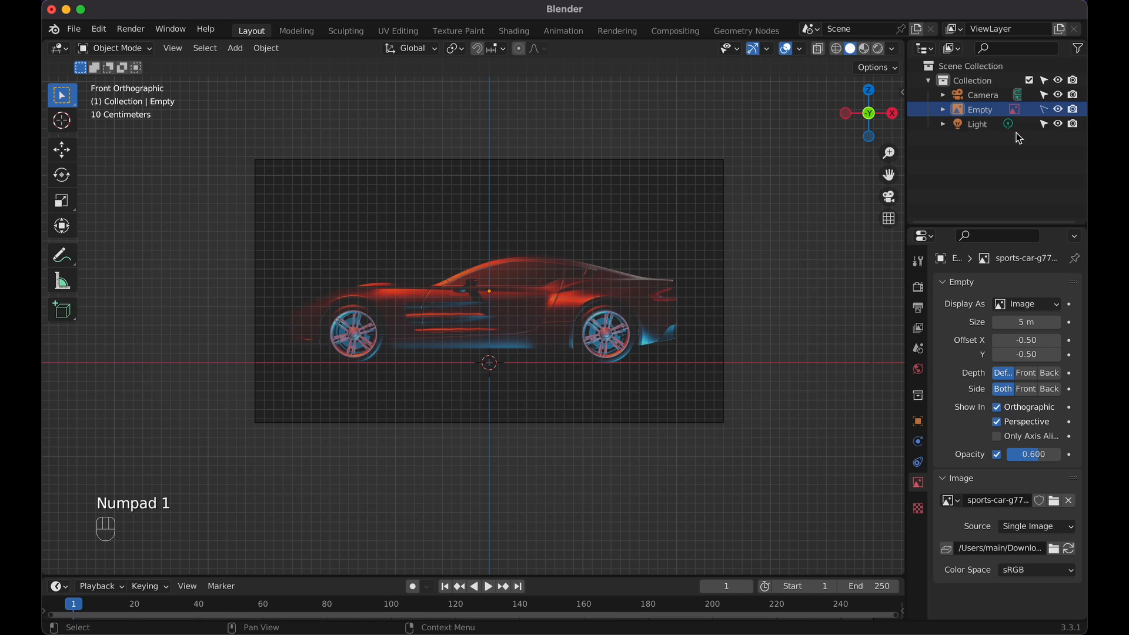
left_click(1043, 110)
left_click(1043, 111)
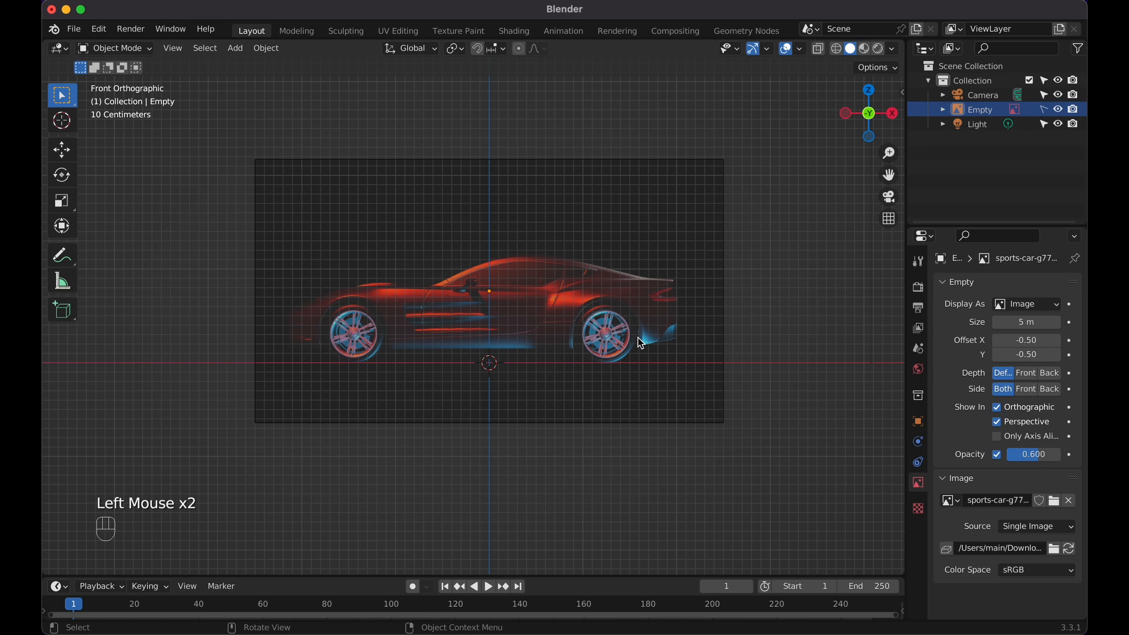
Add a cube mesh at the origin and turn on X-ray display so the car shows through it
key("shift+a")
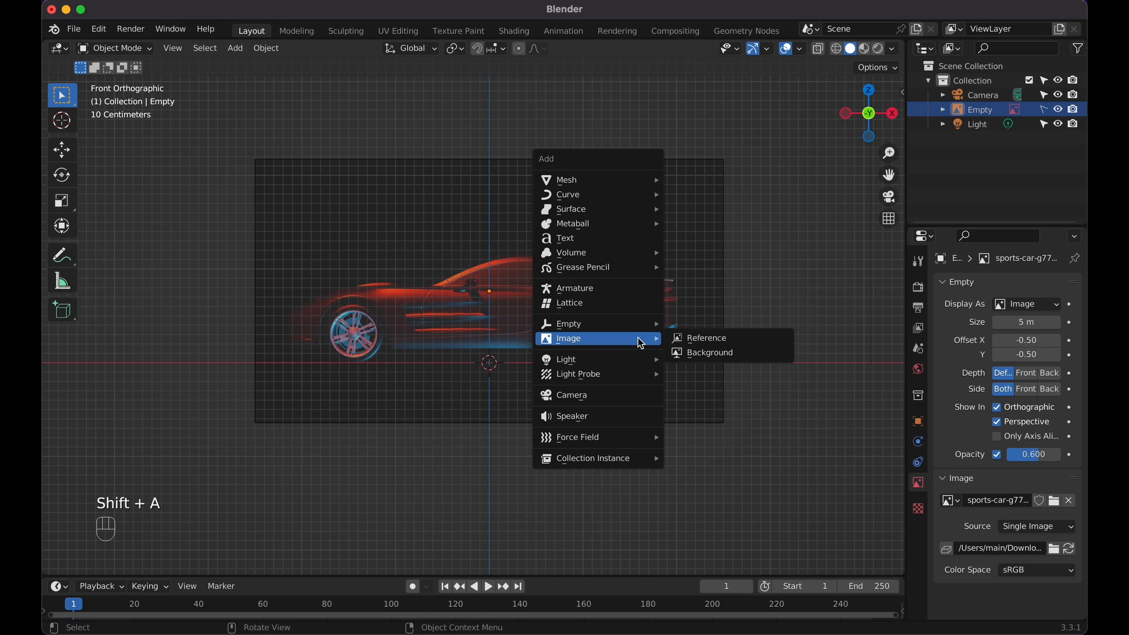
mouse_move(618, 180)
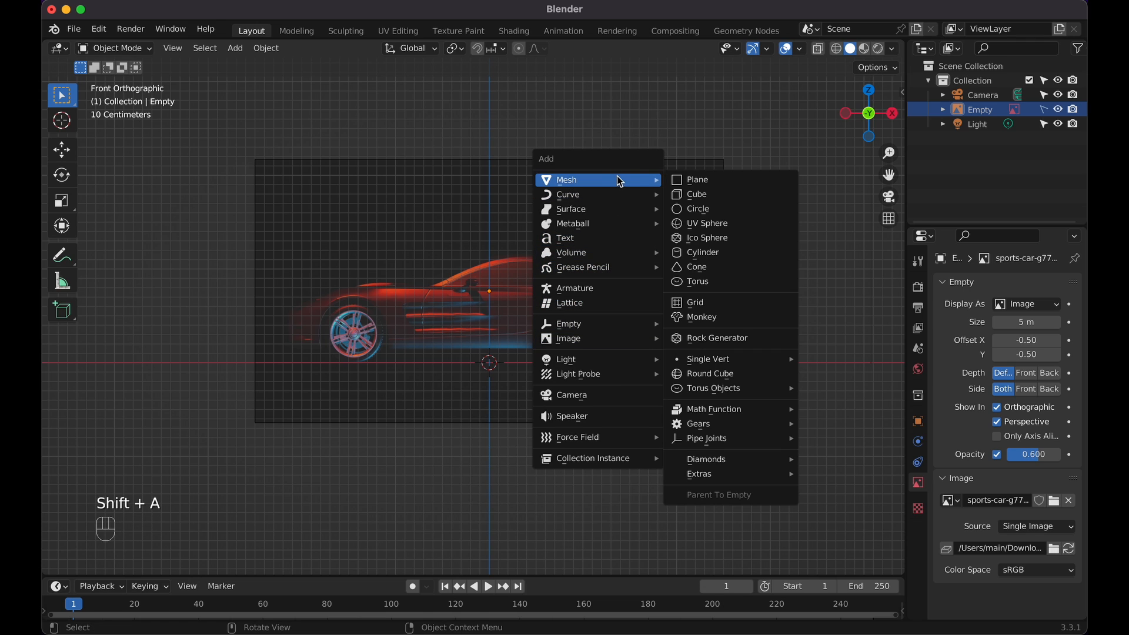
left_click(707, 194)
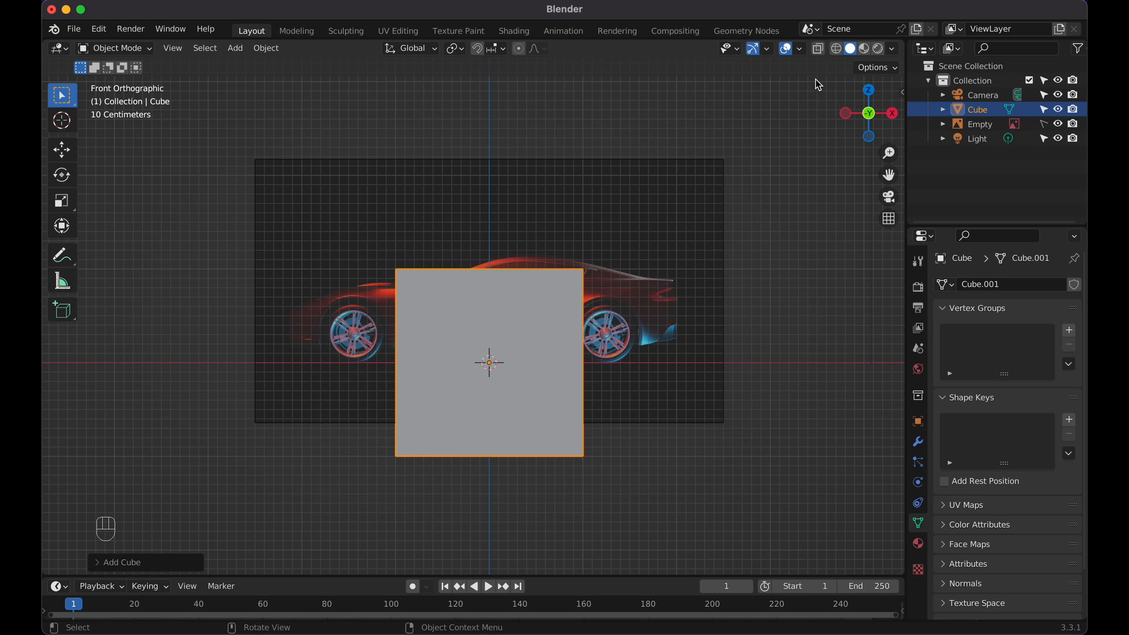
left_click(819, 49)
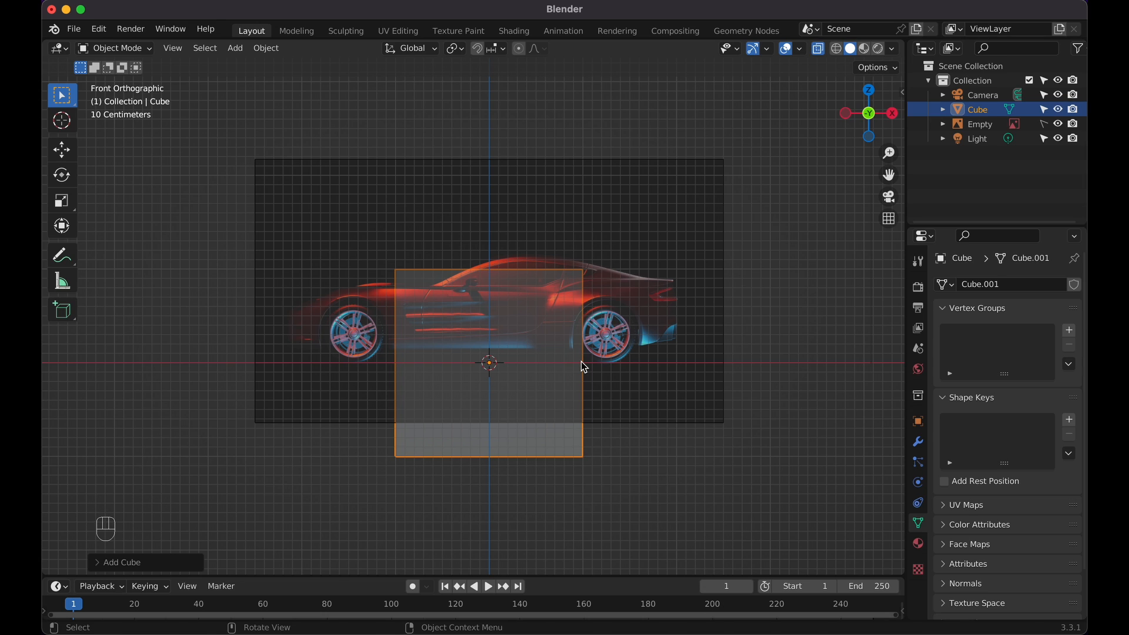
Move the cube up about 1.14 m along Z until its base meets the car's underside
key("g")
key("z")
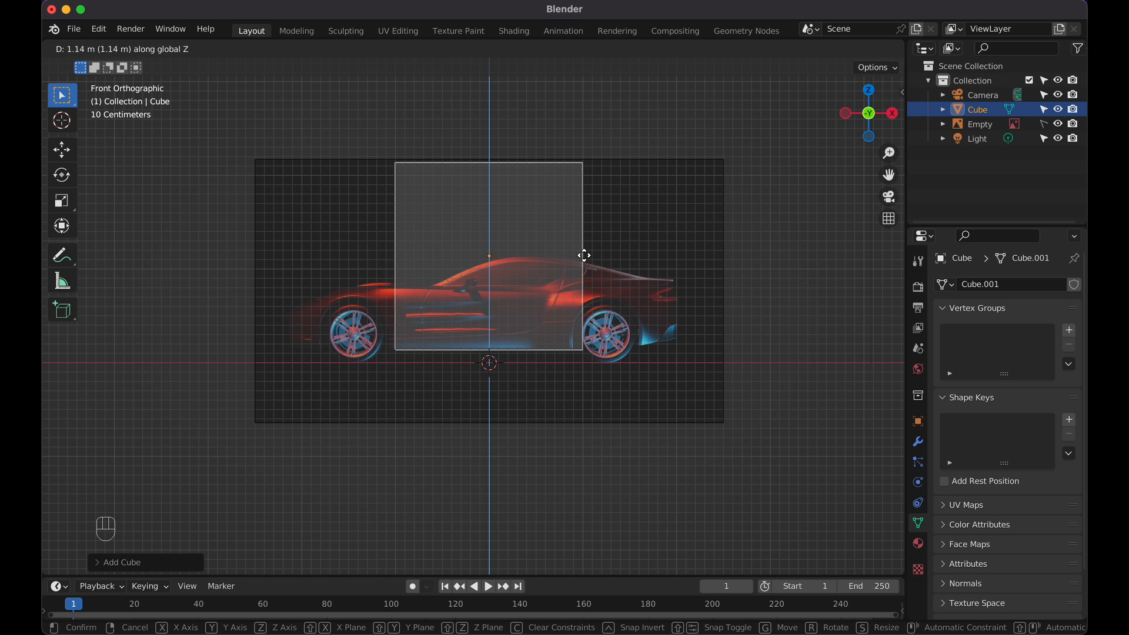
left_click(584, 255)
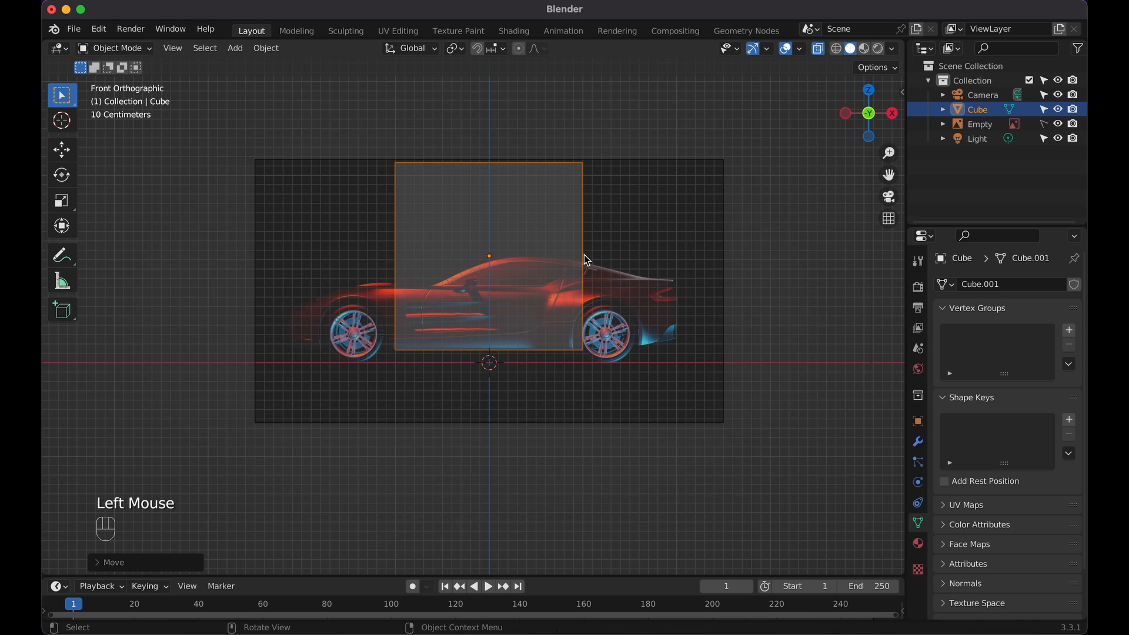
In Edit Mode with wireframe shading, lower the cube's top vertices about 1.33 m along Z to the car's hood line
key("Tab")
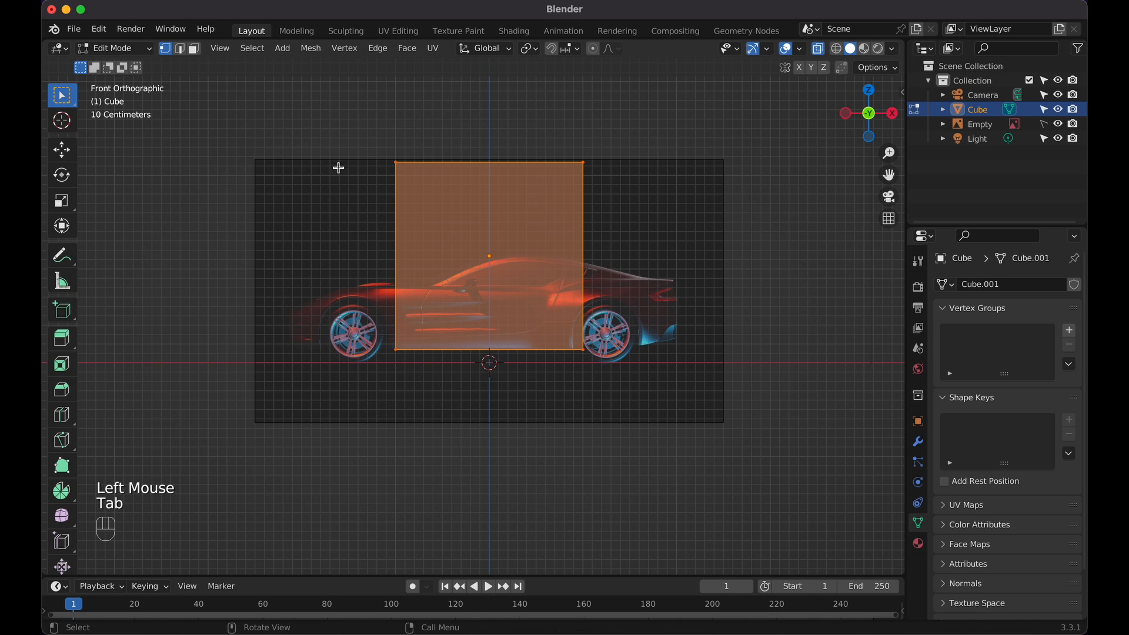
left_click_drag(338, 122, 660, 220)
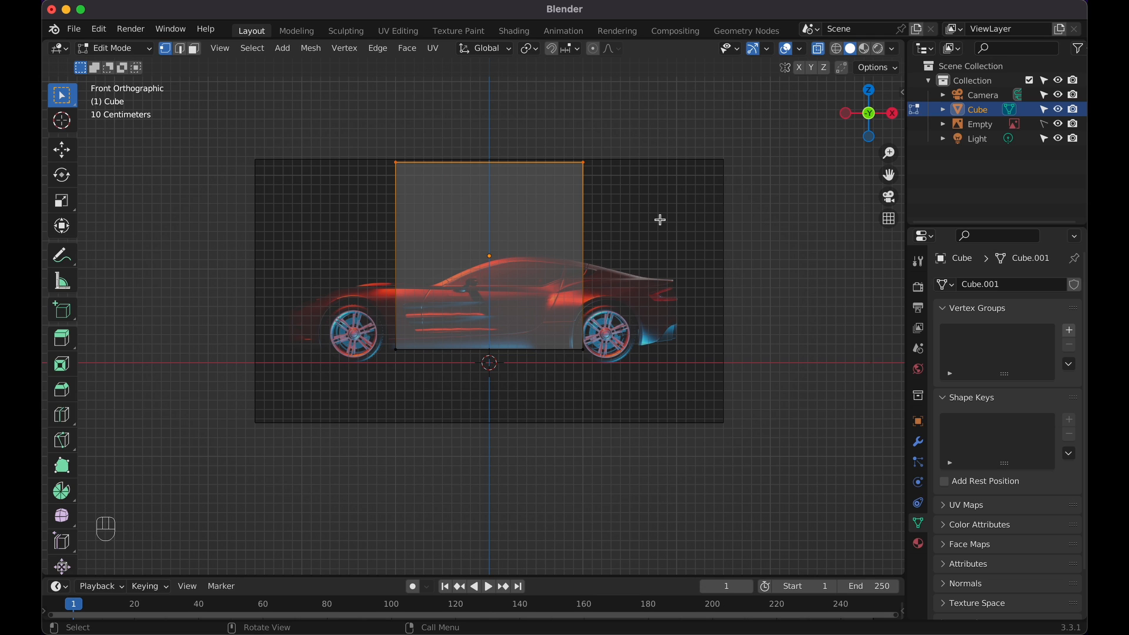
key("shift+z")
left_click_drag(333, 120, 706, 221)
middle_click_drag(705, 222, 705, 221)
key("KP_1")
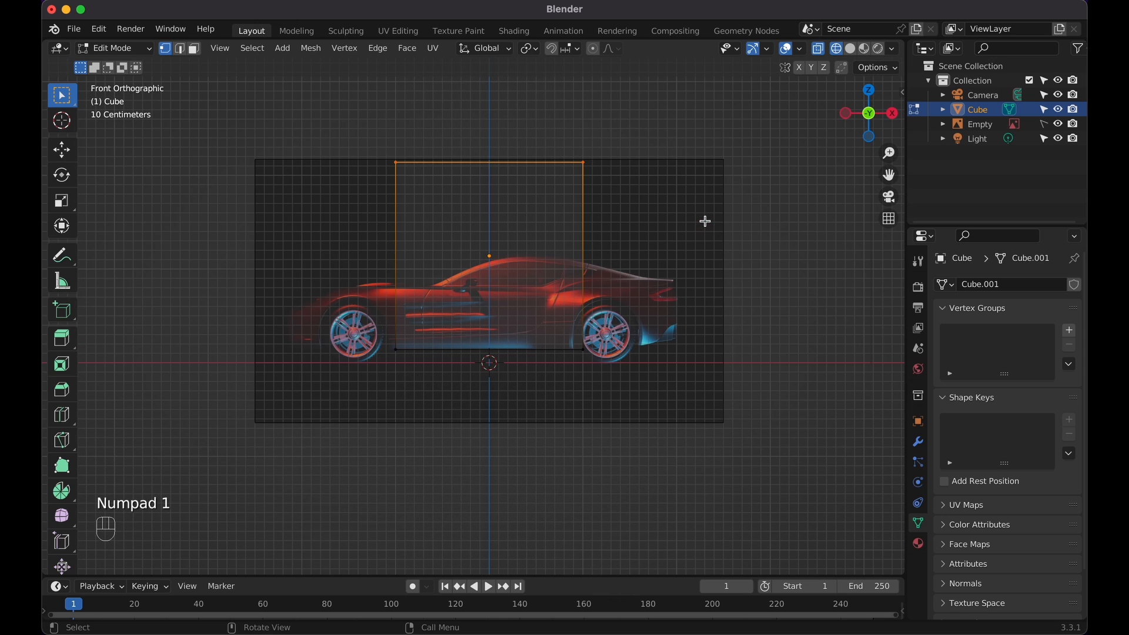
key("g")
key("z")
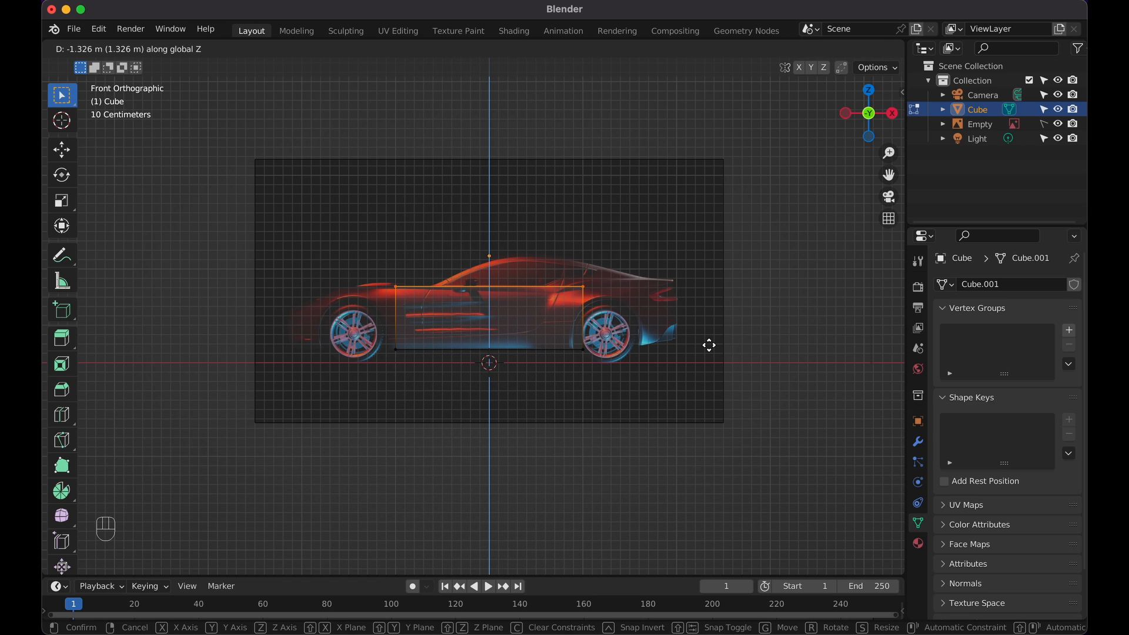
left_click(710, 345)
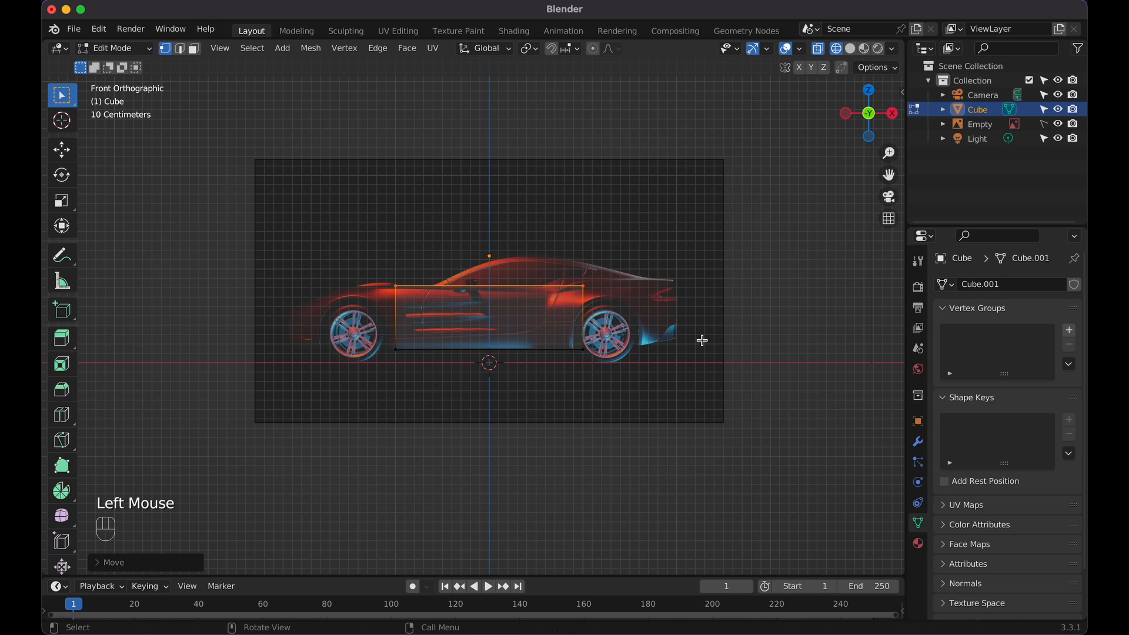
Move the entire cube mesh about 0.99 m along X until its end face meets the car's rear bumper
left_click_drag(348, 250, 612, 379)
key("g")
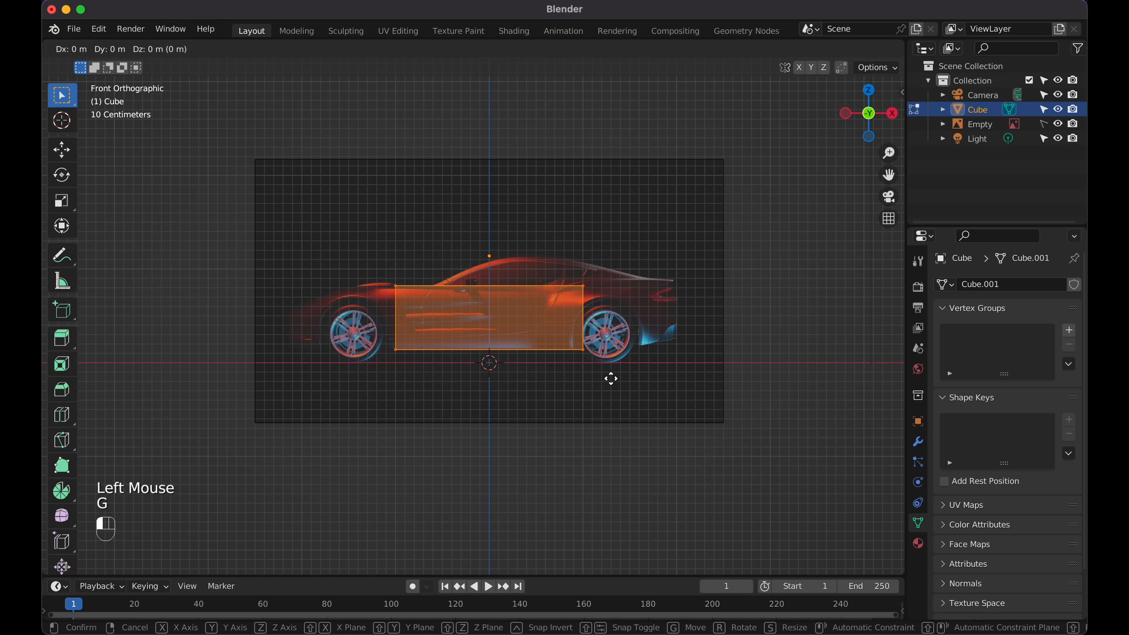
key("x")
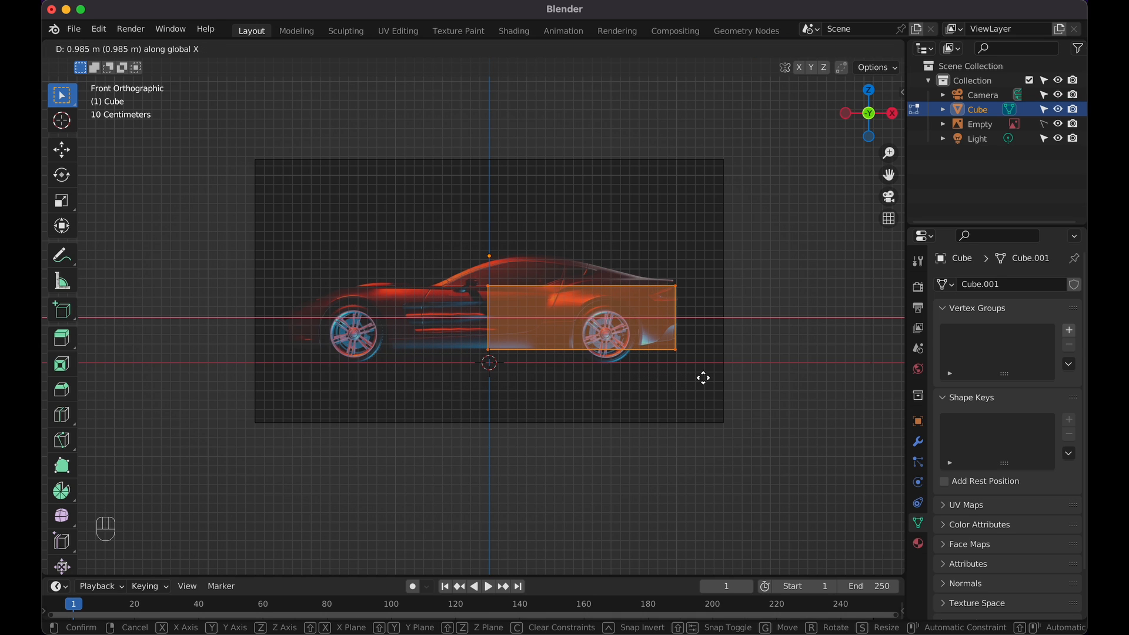
left_click(703, 379)
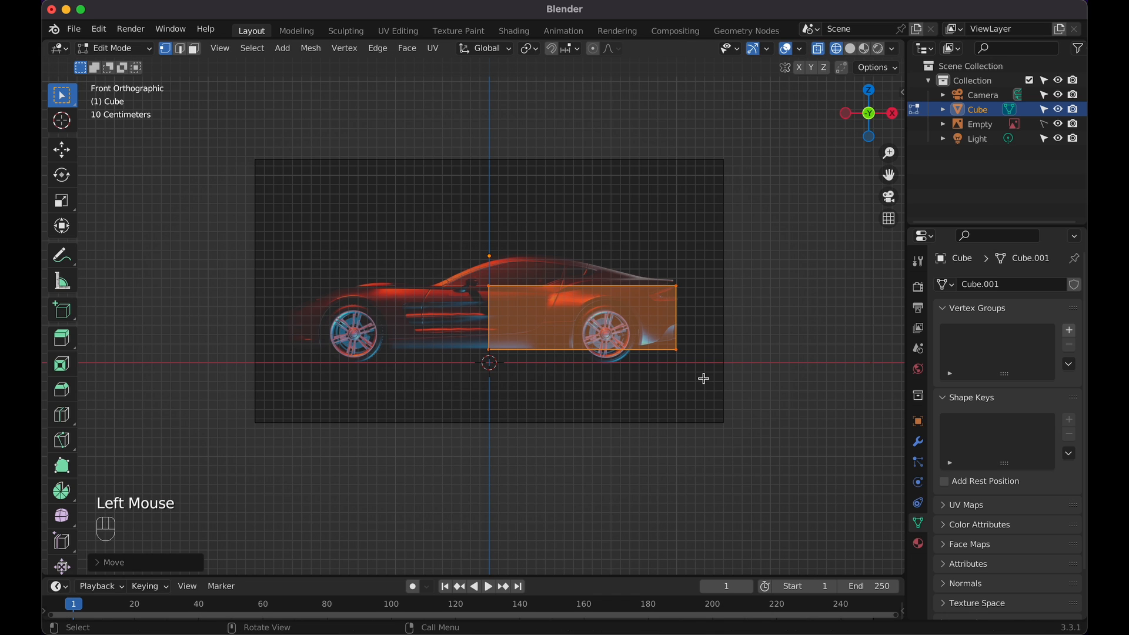
Add two vertical loop cuts to the mesh, one just behind the rear wheel and one through the rear wheel's centre
scroll(703, 378, "up", 3)
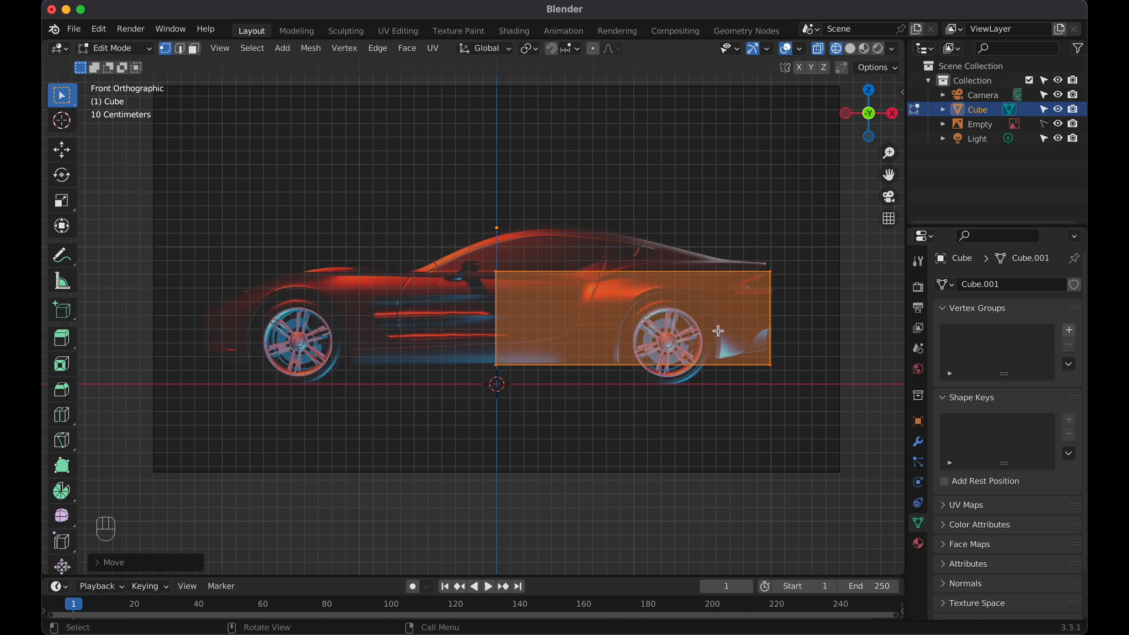
key("super+r")
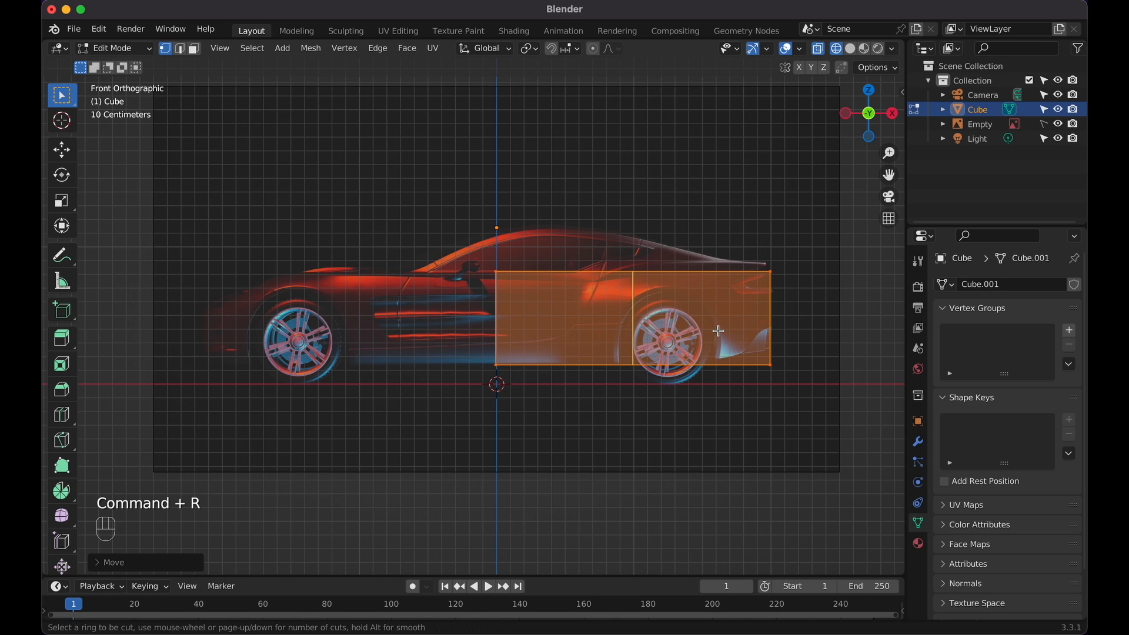
left_click(641, 313)
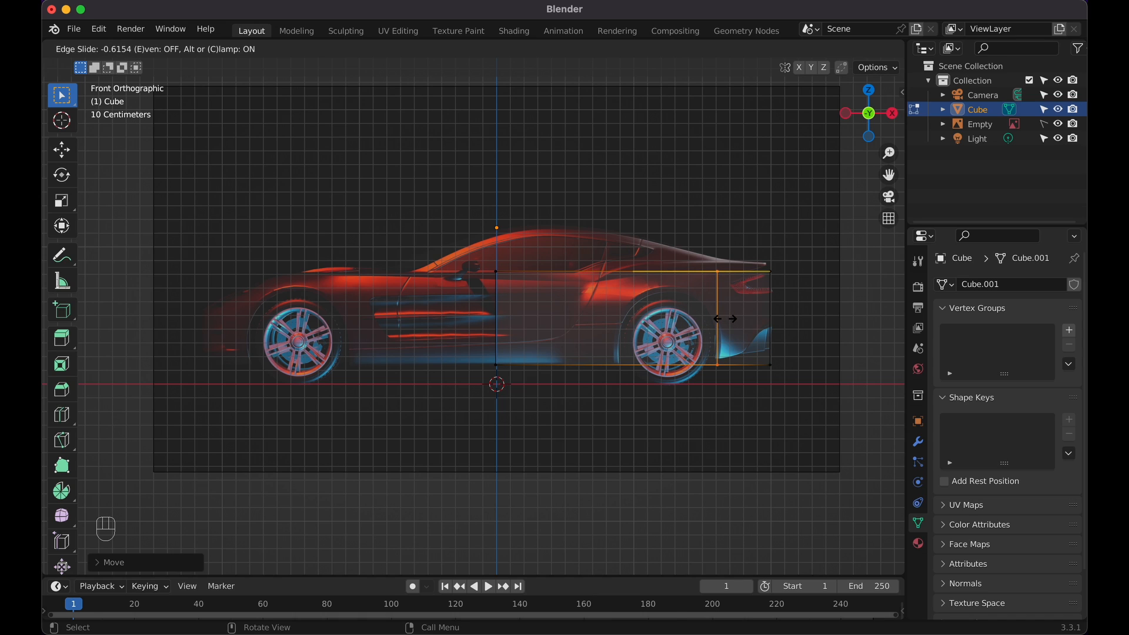
left_click(724, 318)
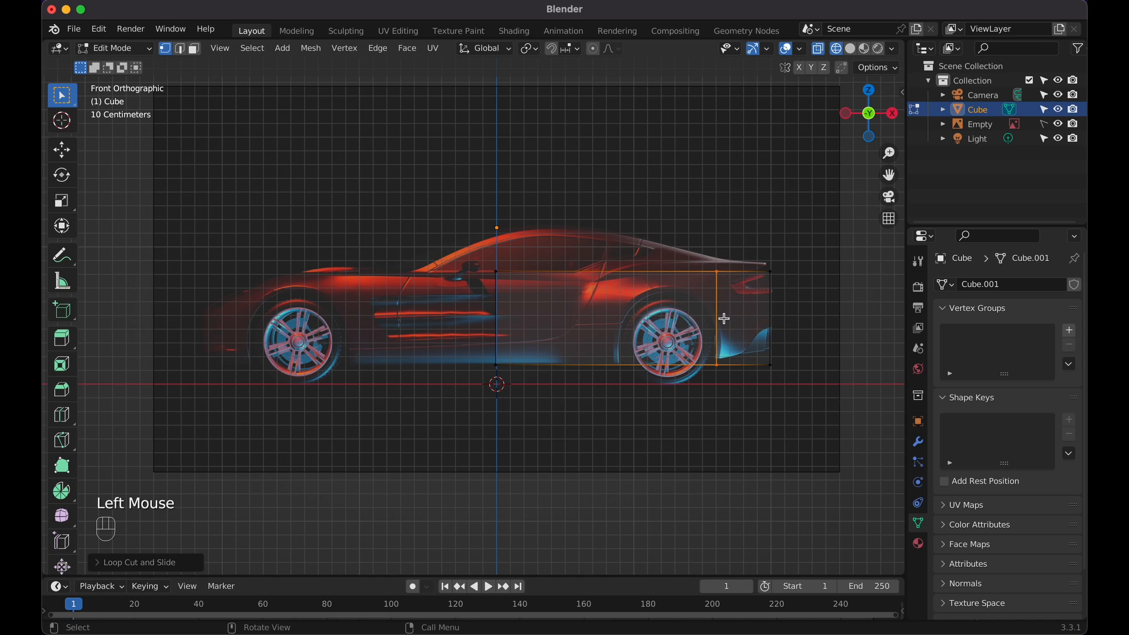
key("super+r")
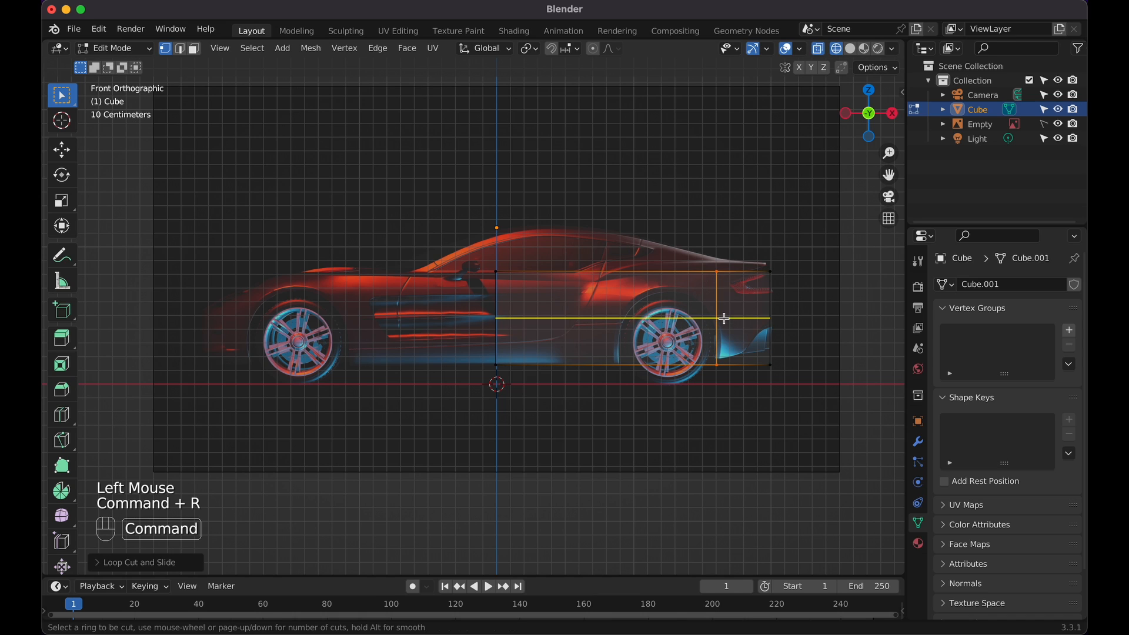
left_click(677, 287)
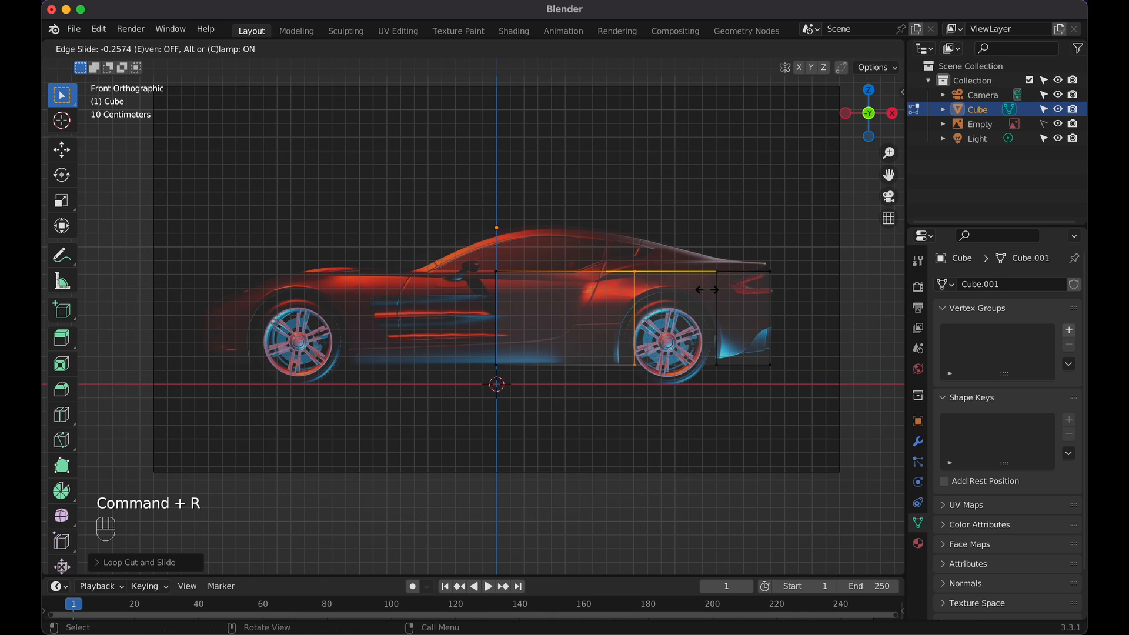
left_click(740, 290)
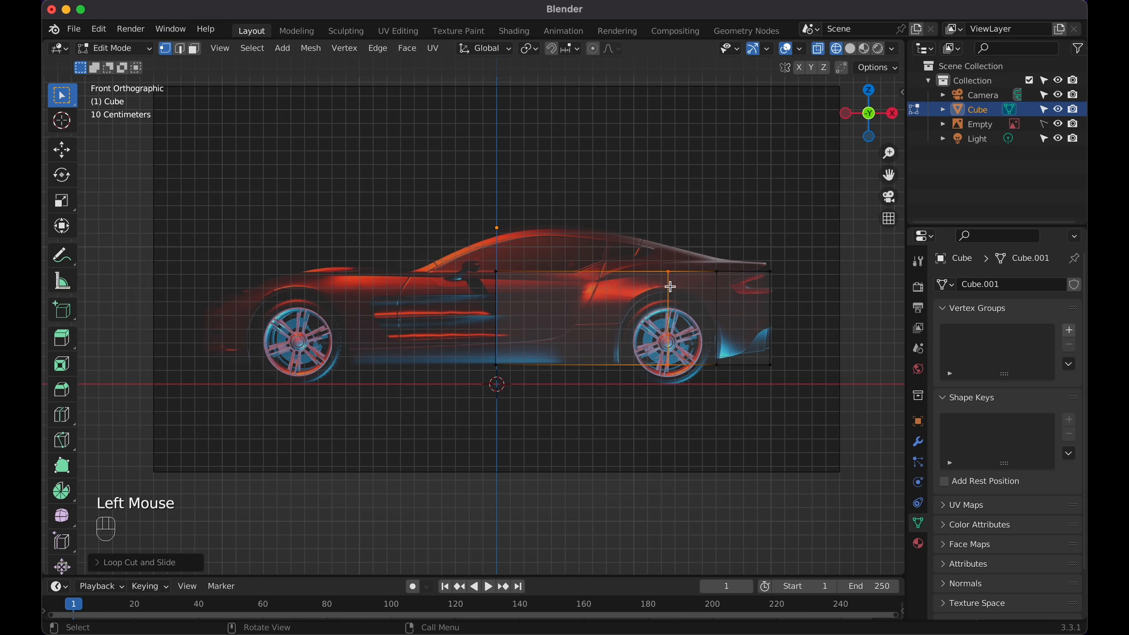
Add two more vertical loop cuts, one at the front edge of the rear wheel arch and one slightly ahead of it
key("super+r")
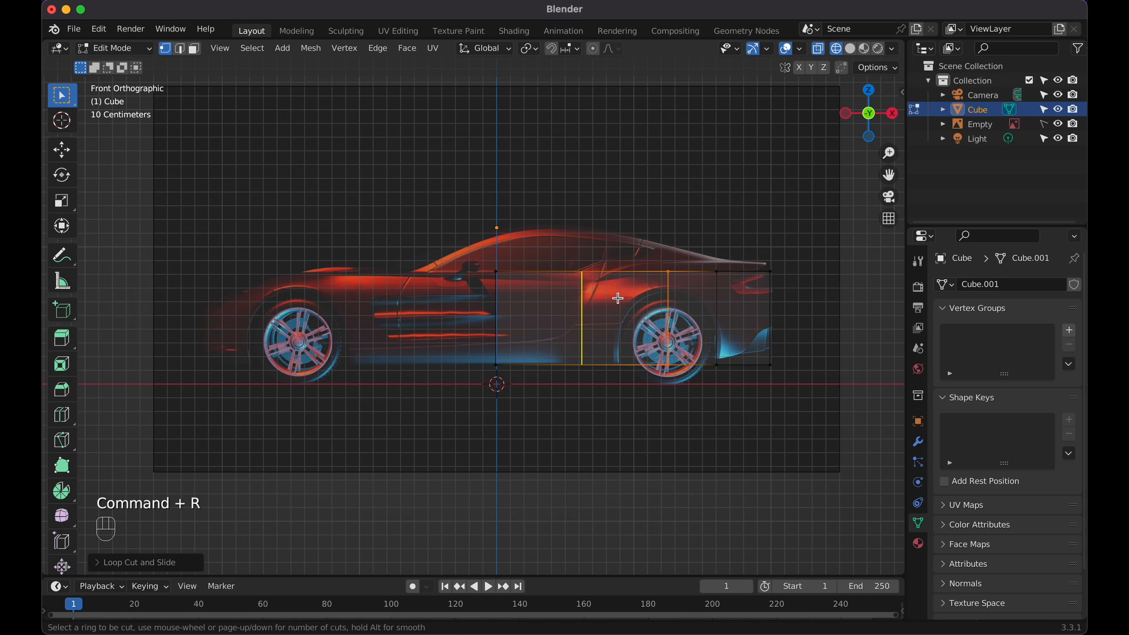
left_click(618, 297)
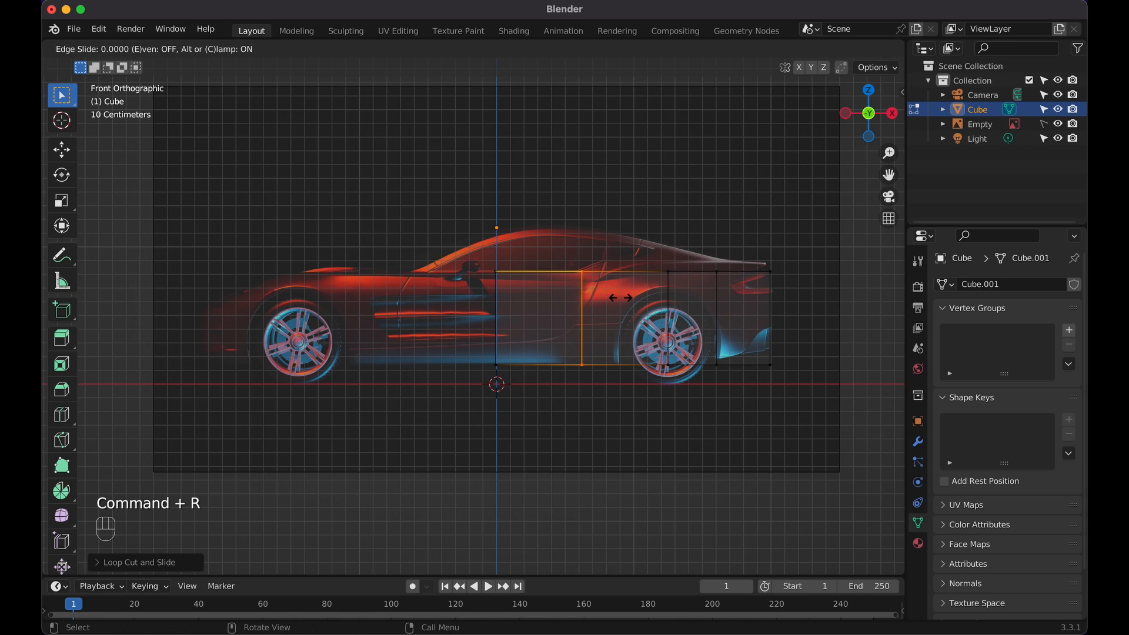
left_click(654, 298)
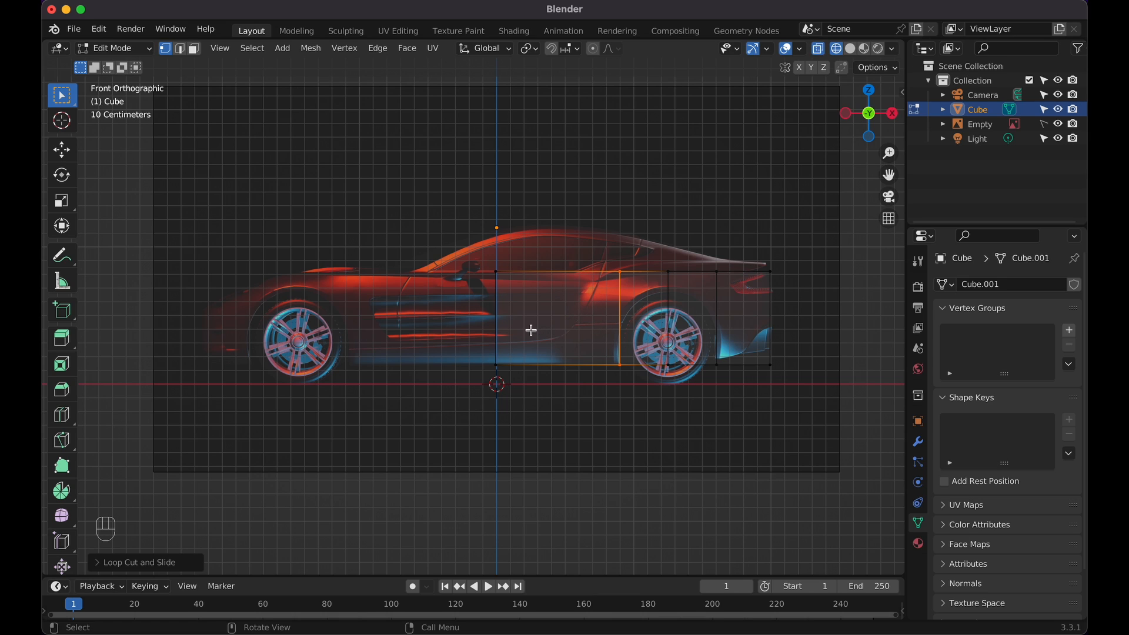
key("super+r")
left_click(594, 294)
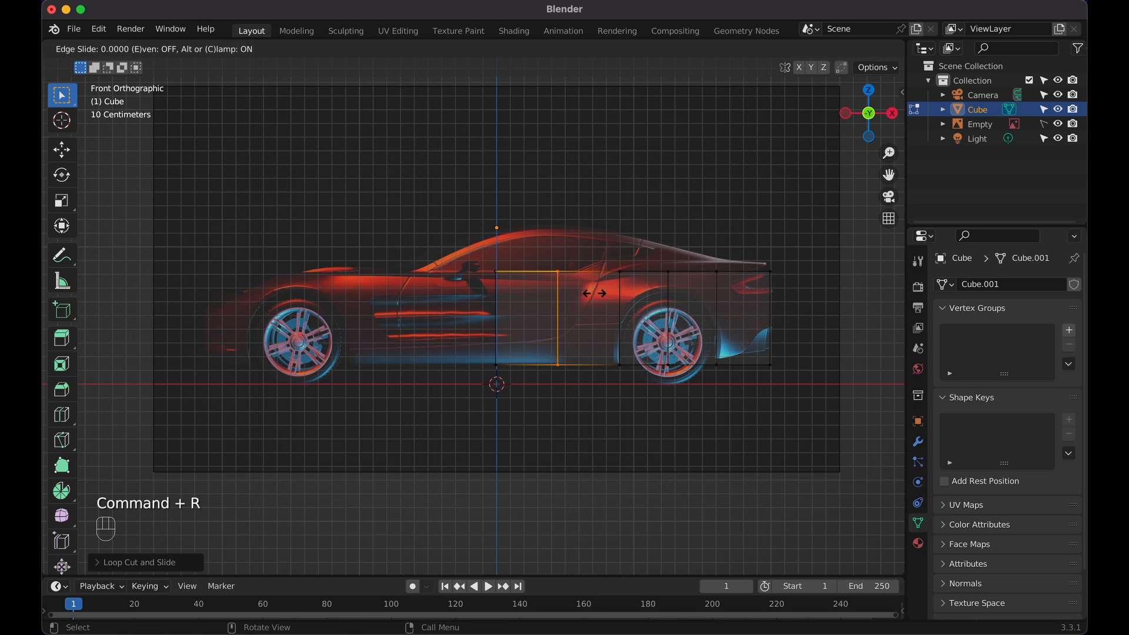
left_click(637, 300)
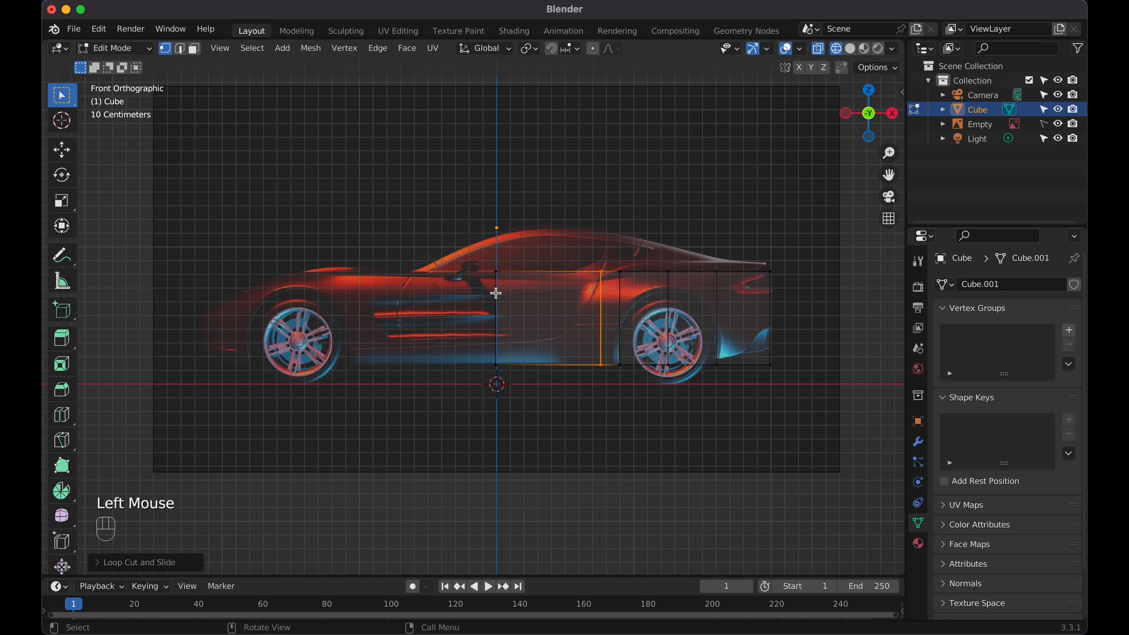
Move the mesh's front-end vertices about 2.11 m along negative X to the nose of the car
left_click_drag(457, 242, 528, 399)
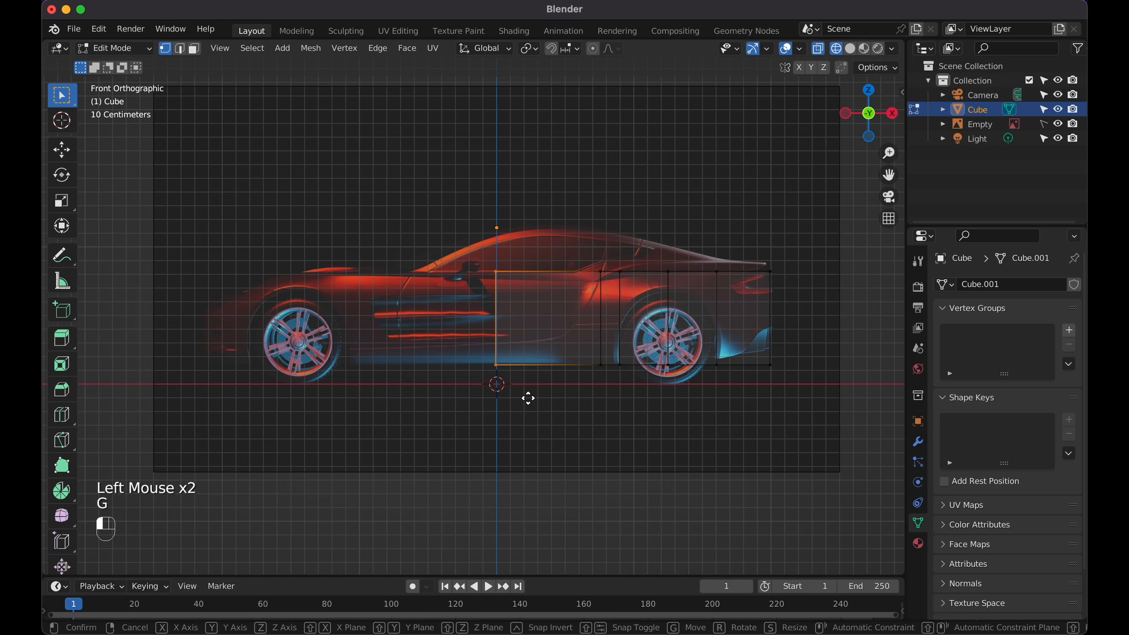
key("g")
key("x")
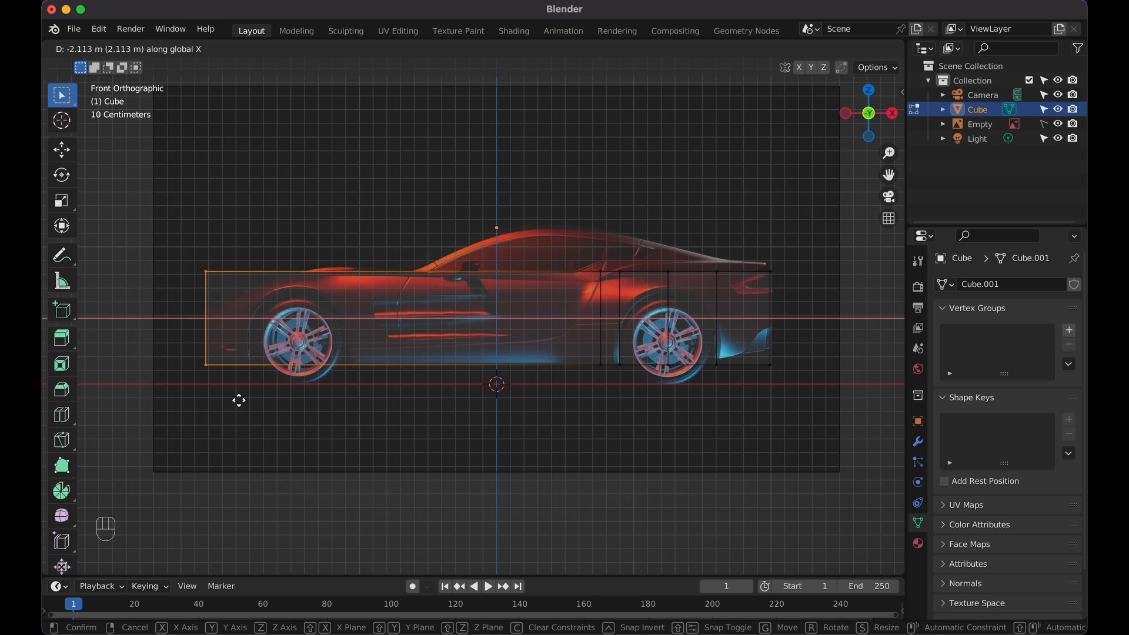
left_click(240, 400)
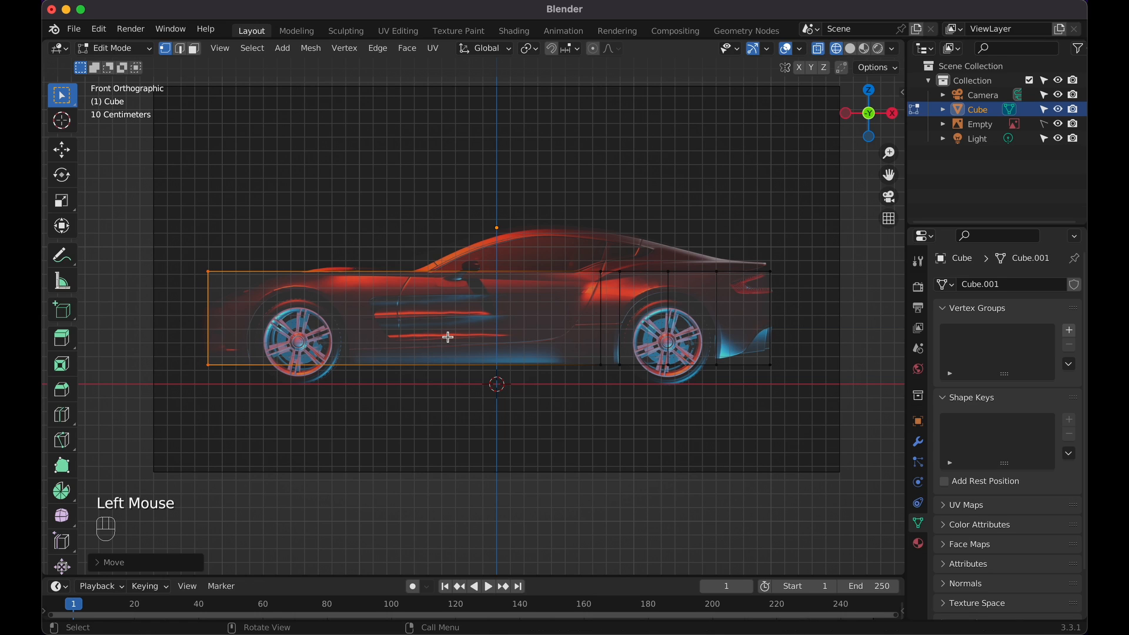
Add a vertical loop cut at the door's front edge and an unslid one midway between it and the nearest cut toward the rear
key("super+r")
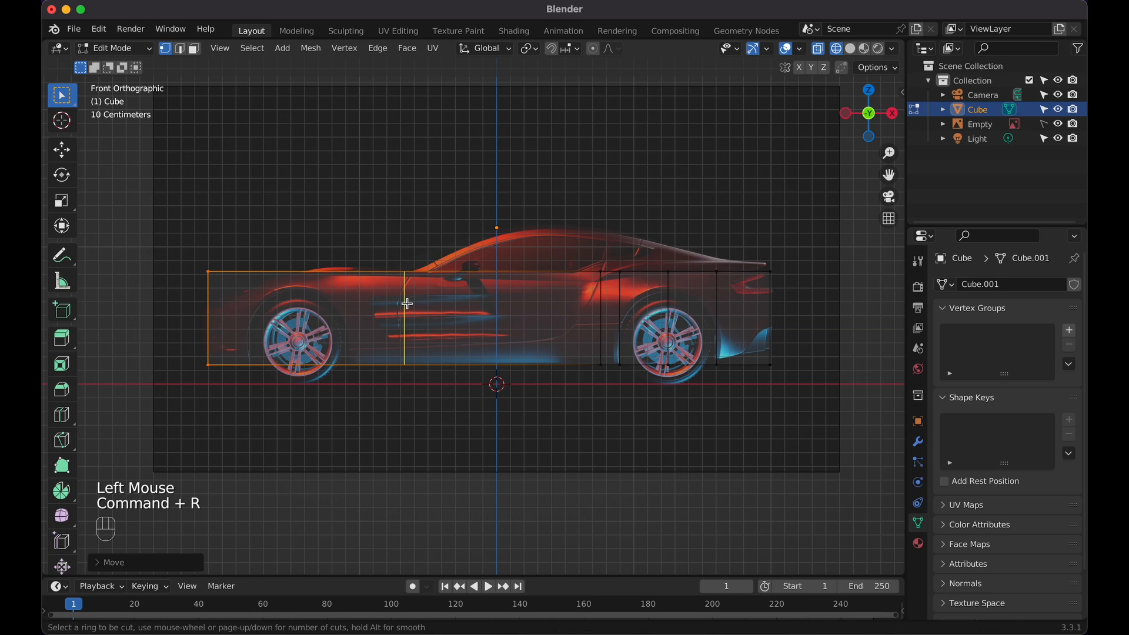
left_click(404, 303)
left_click(401, 304)
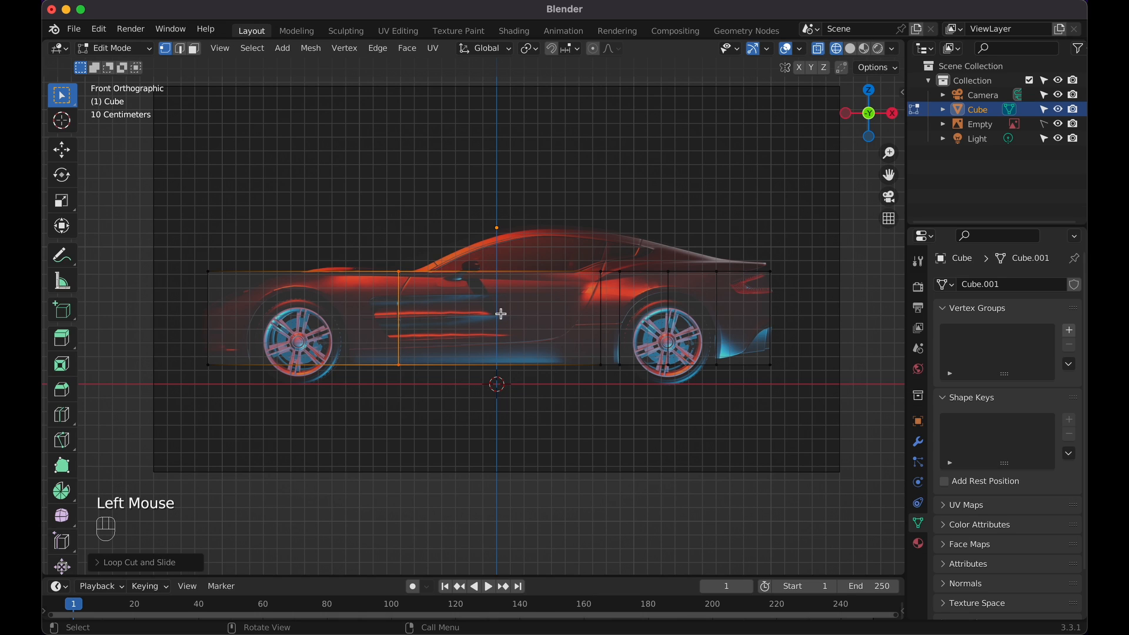
key("super+r")
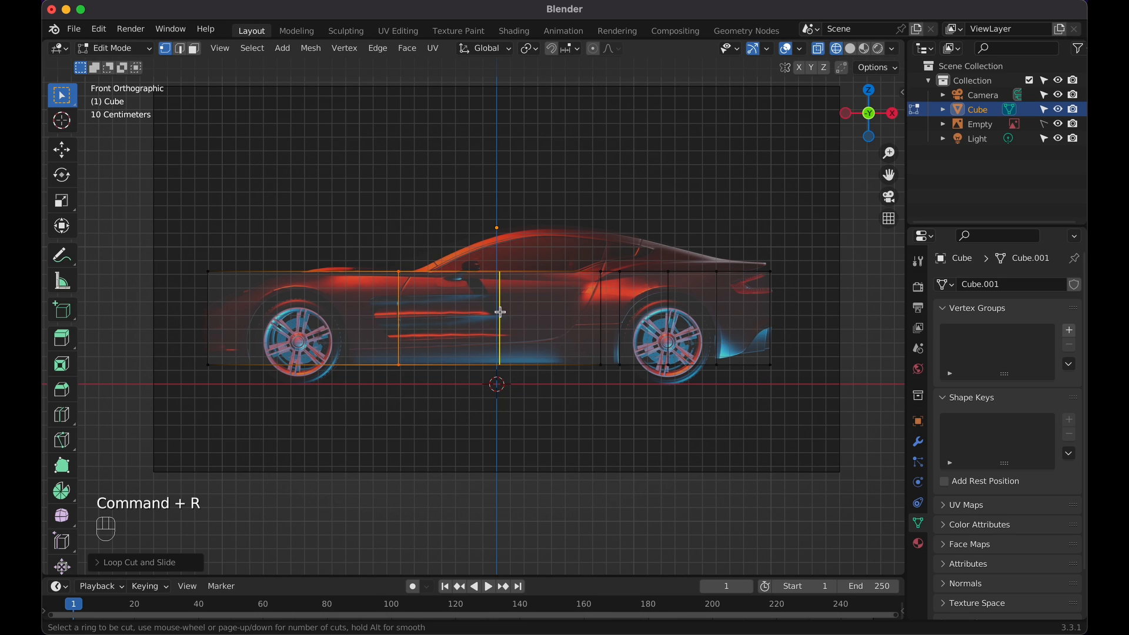
left_click(500, 312)
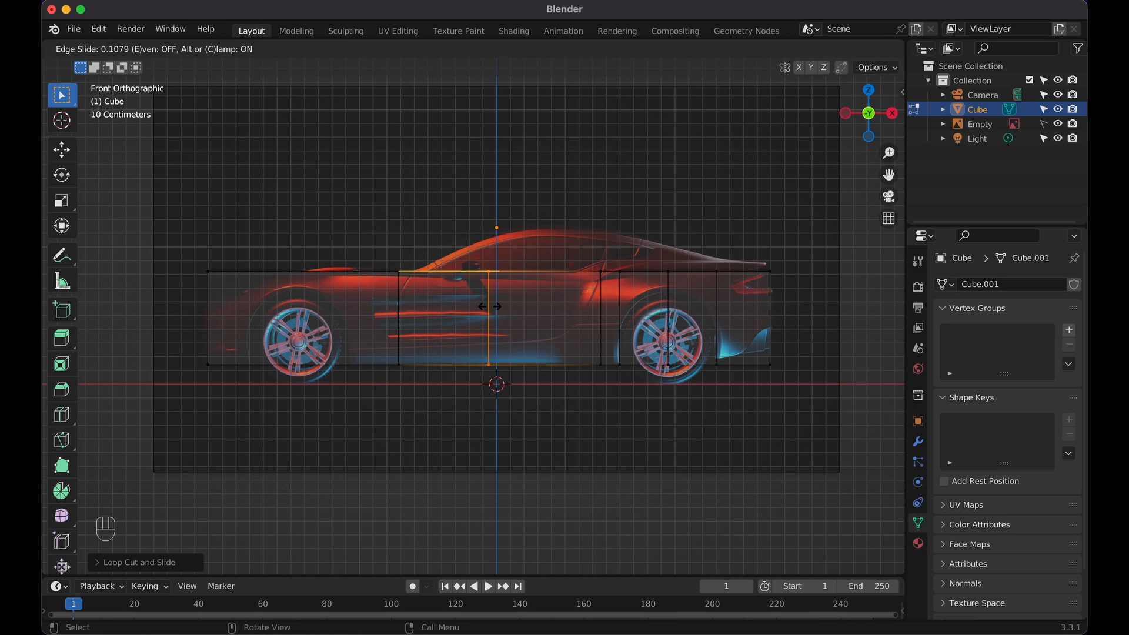
key("Escape")
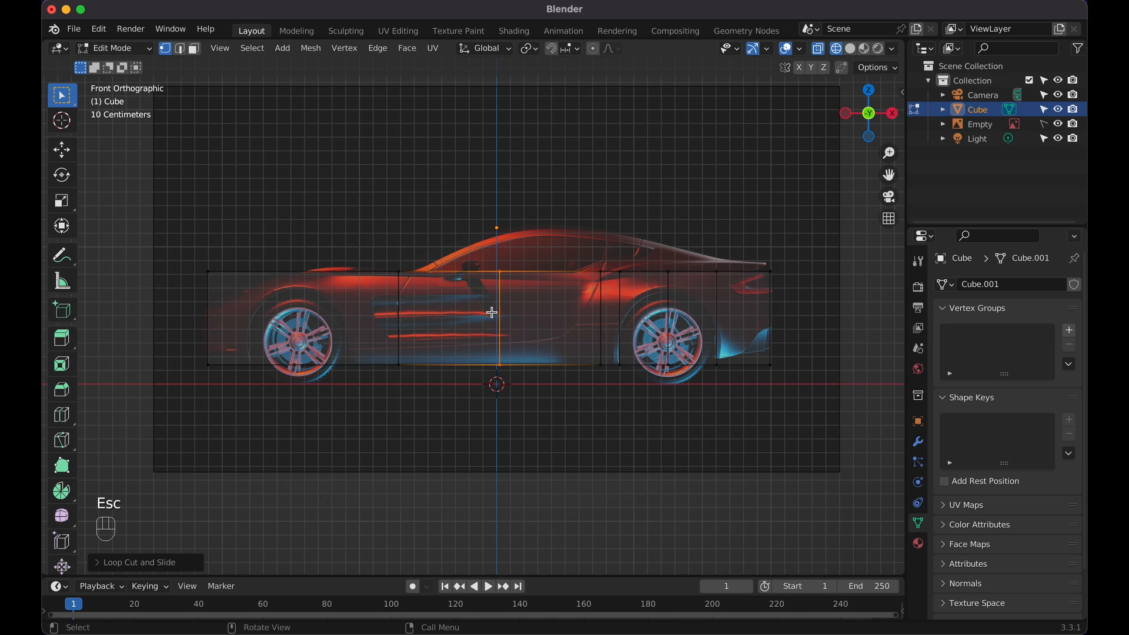
Add a vertical loop cut at the windshield base and another halfway between it and the mid-door cut
key("super+r")
left_click(418, 274)
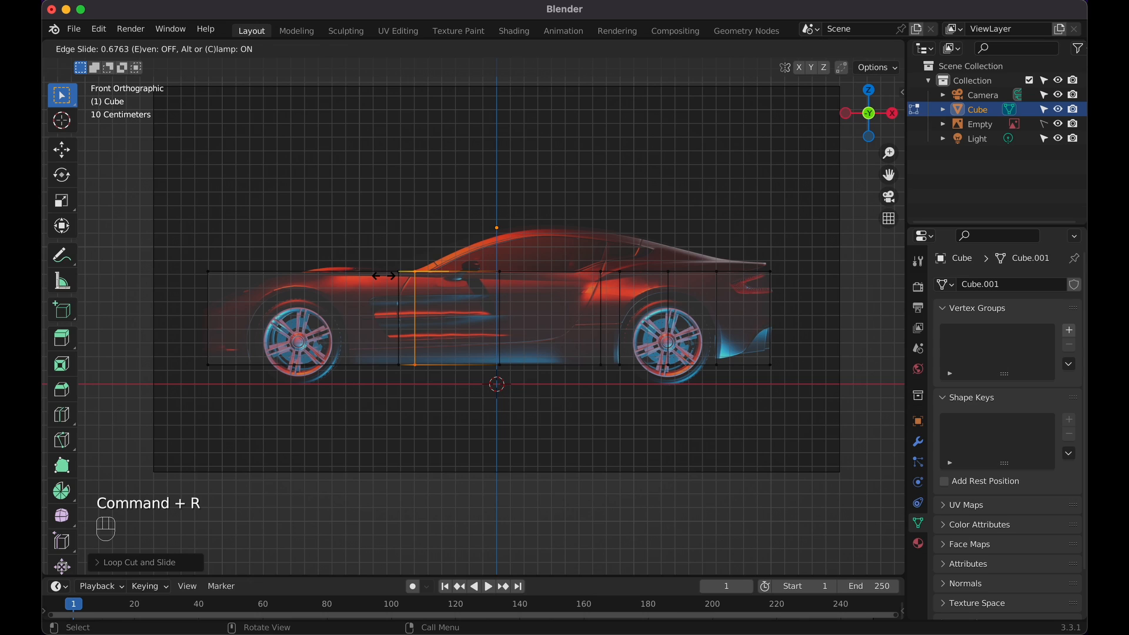
left_click(385, 275)
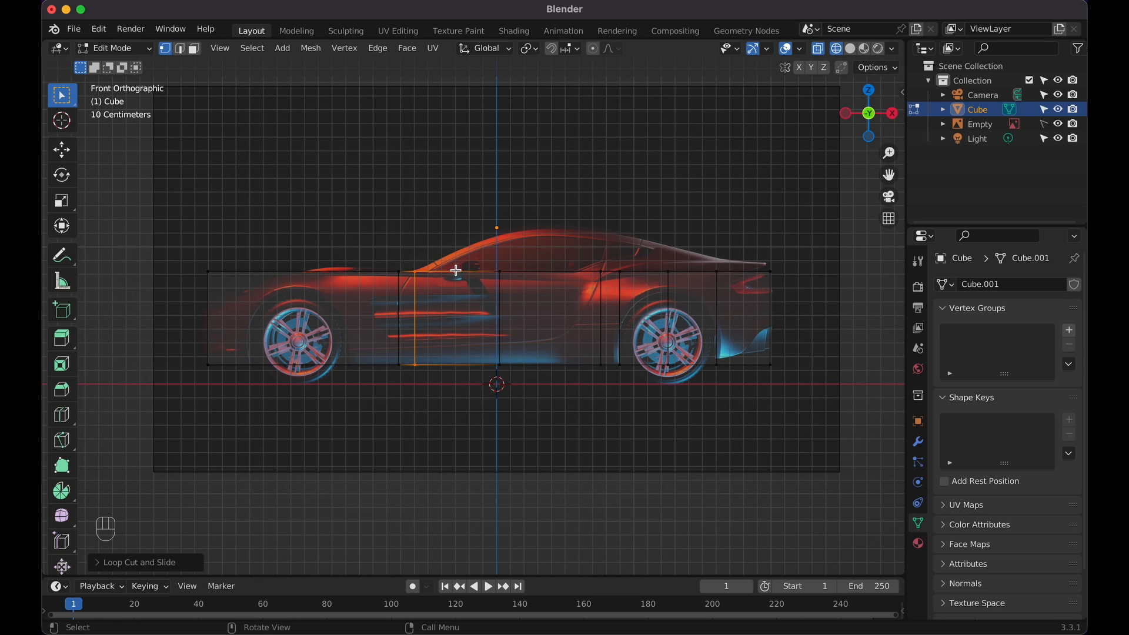
key("super+r")
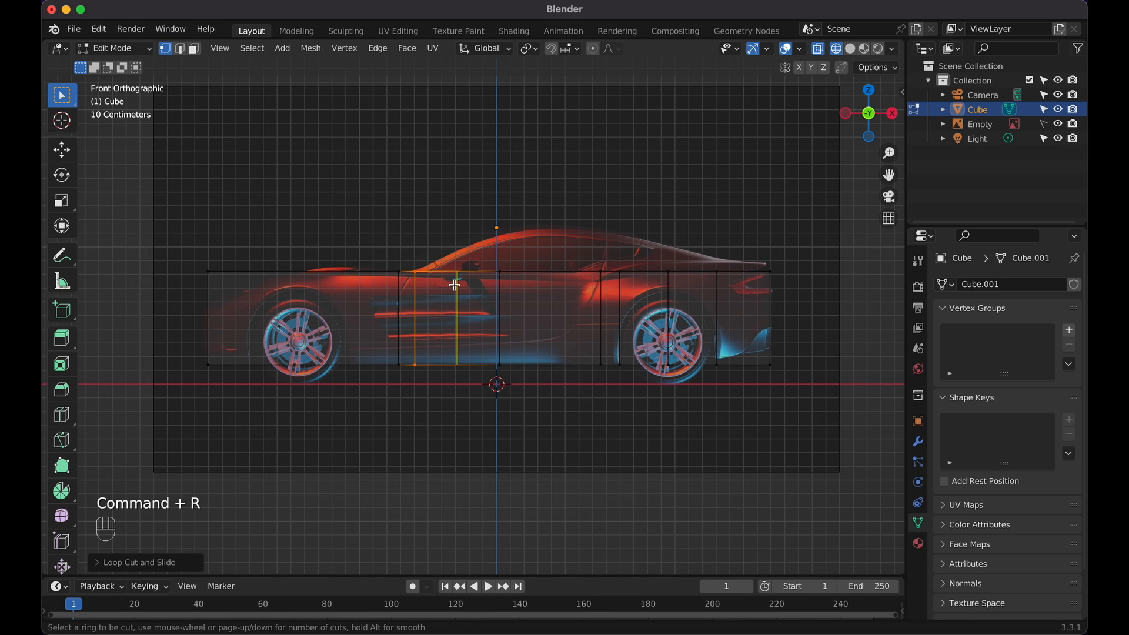
left_click(456, 286)
left_click(454, 286)
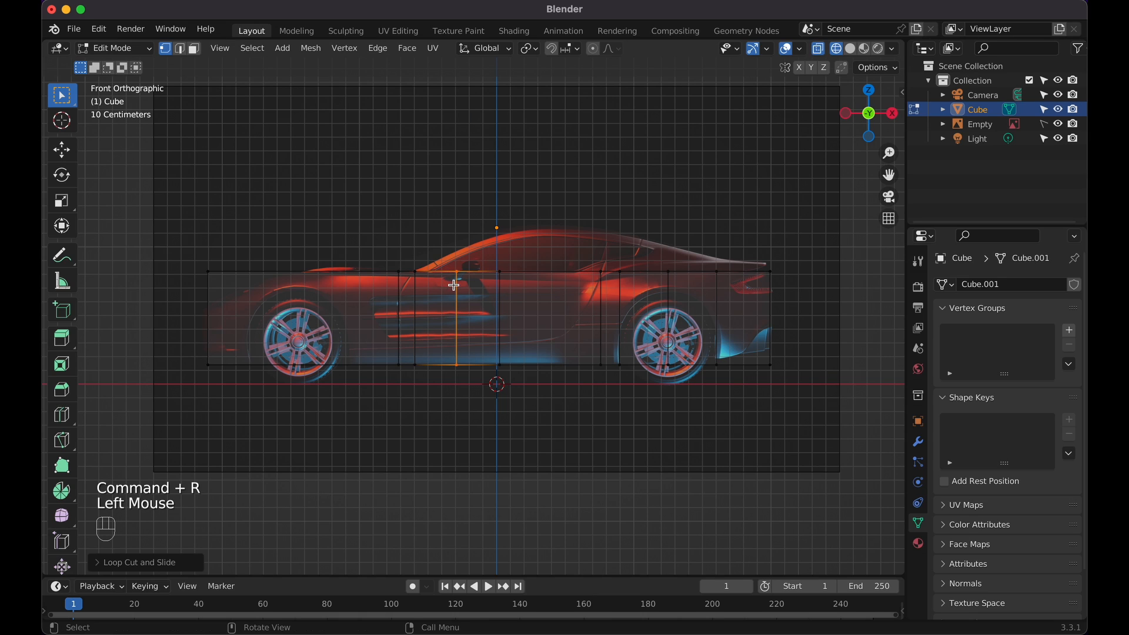
Add a vertical loop cut near the middle of the door's rear half and another just behind the front wheel
key("super+r")
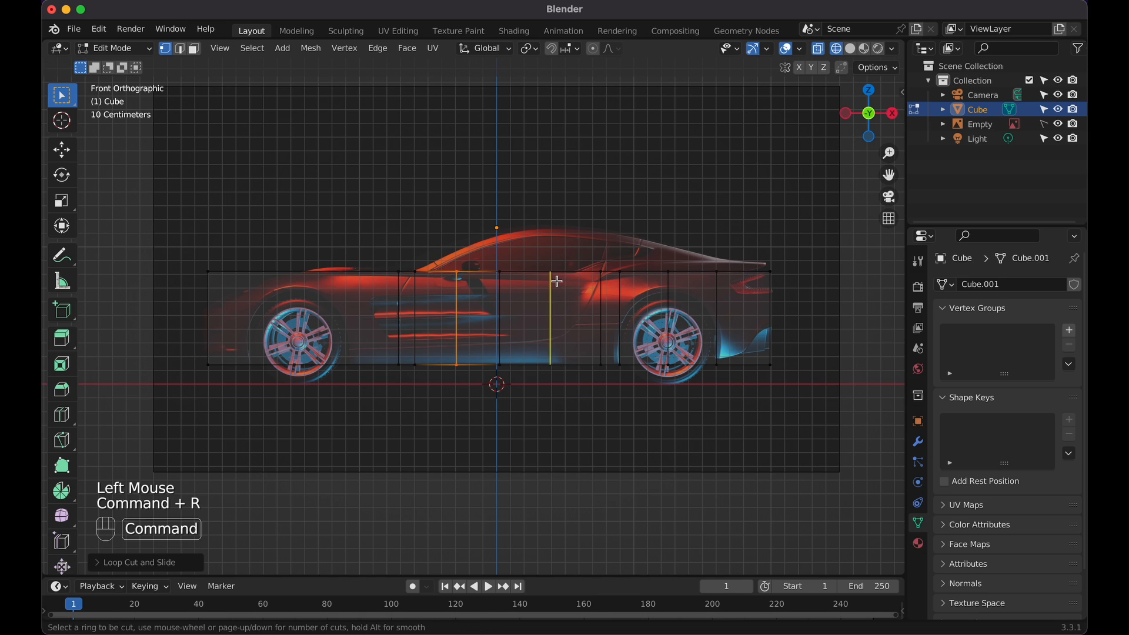
left_click(553, 281)
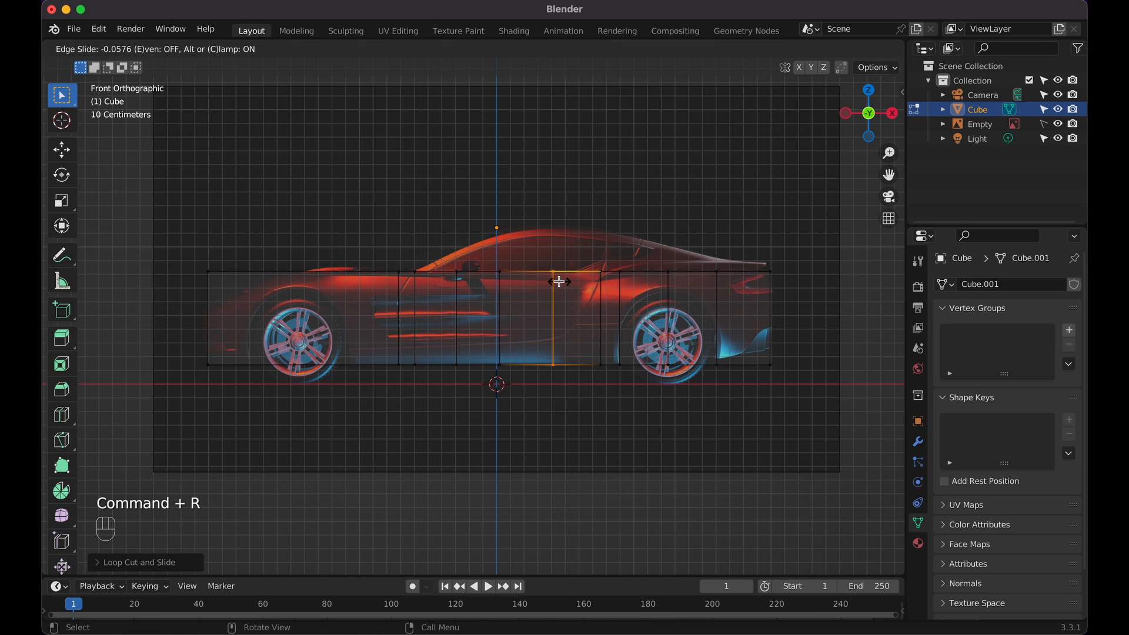
left_click(559, 282)
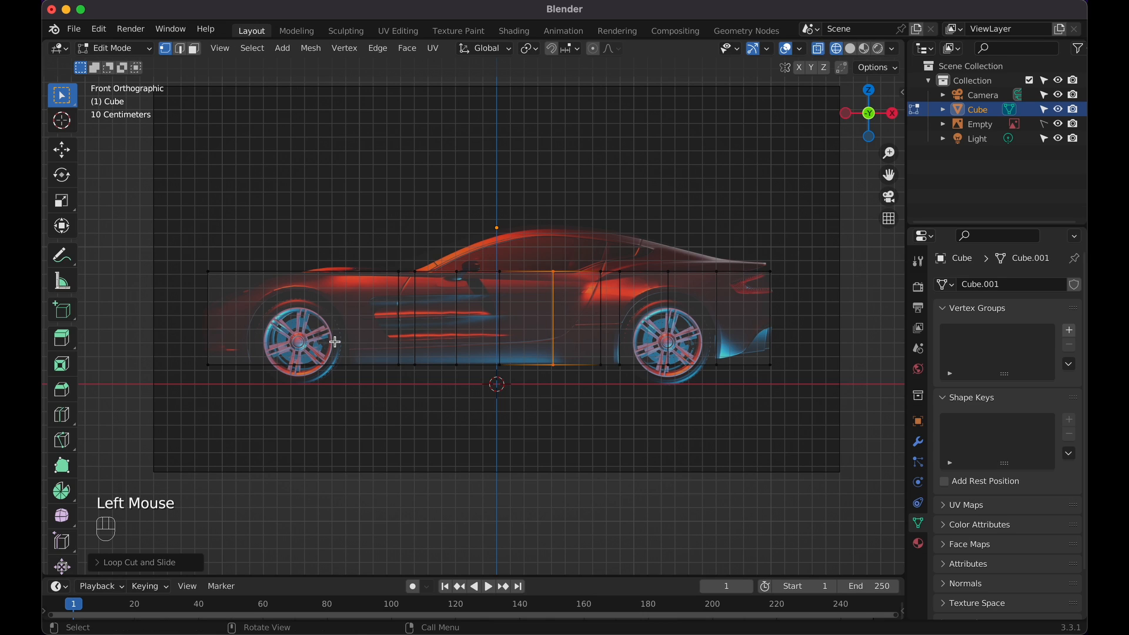
key("super+r")
left_click(353, 294)
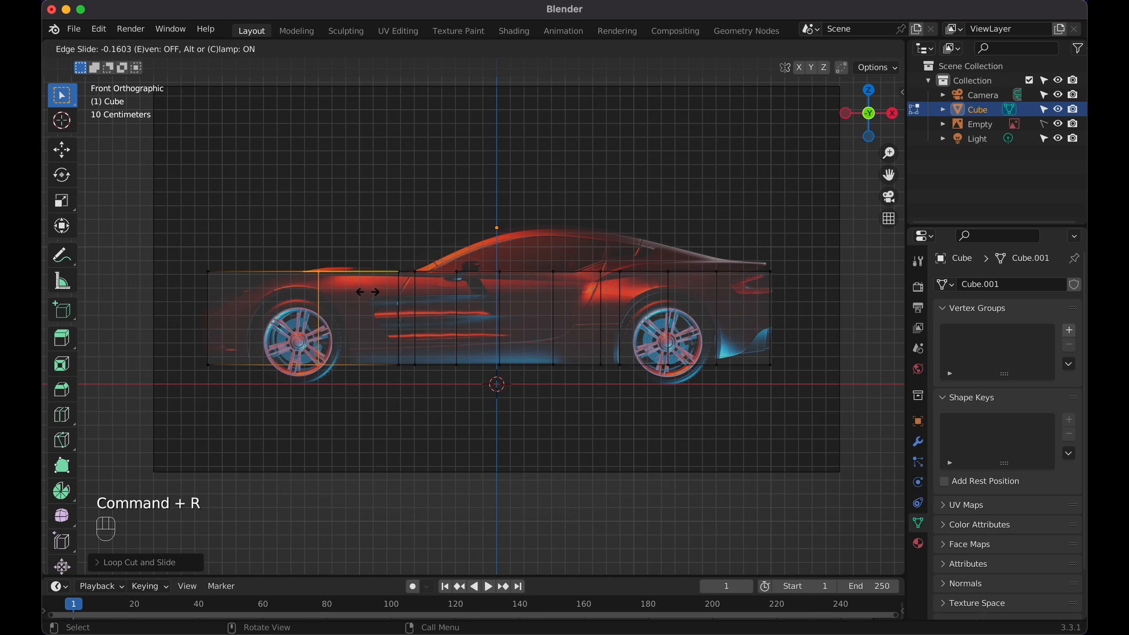
left_click(397, 295)
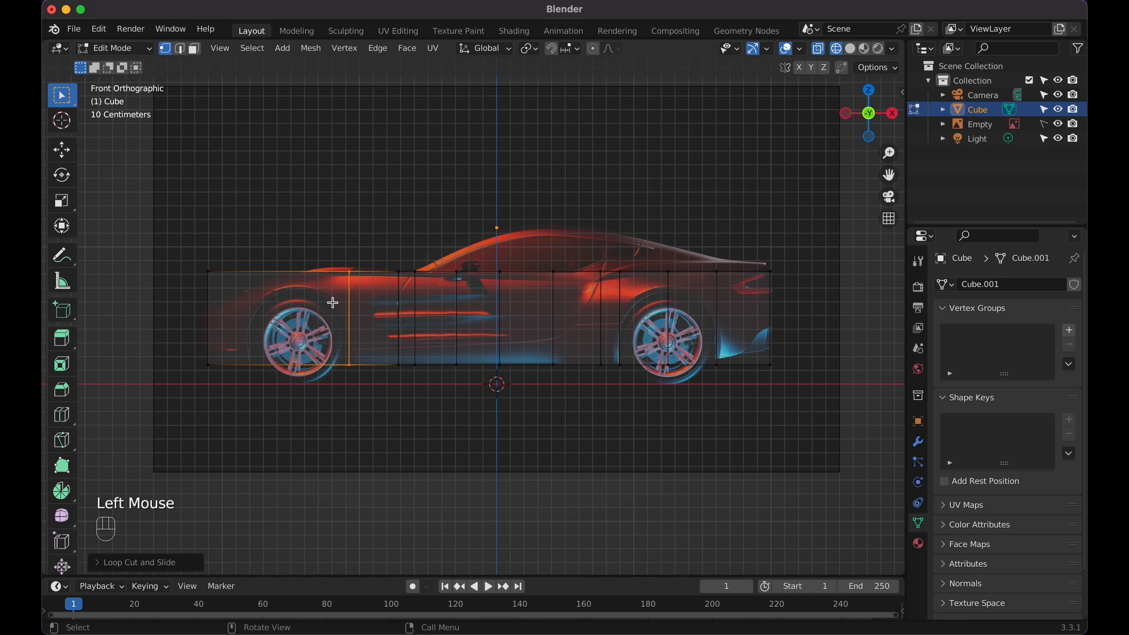
key("super+r")
left_click(324, 301)
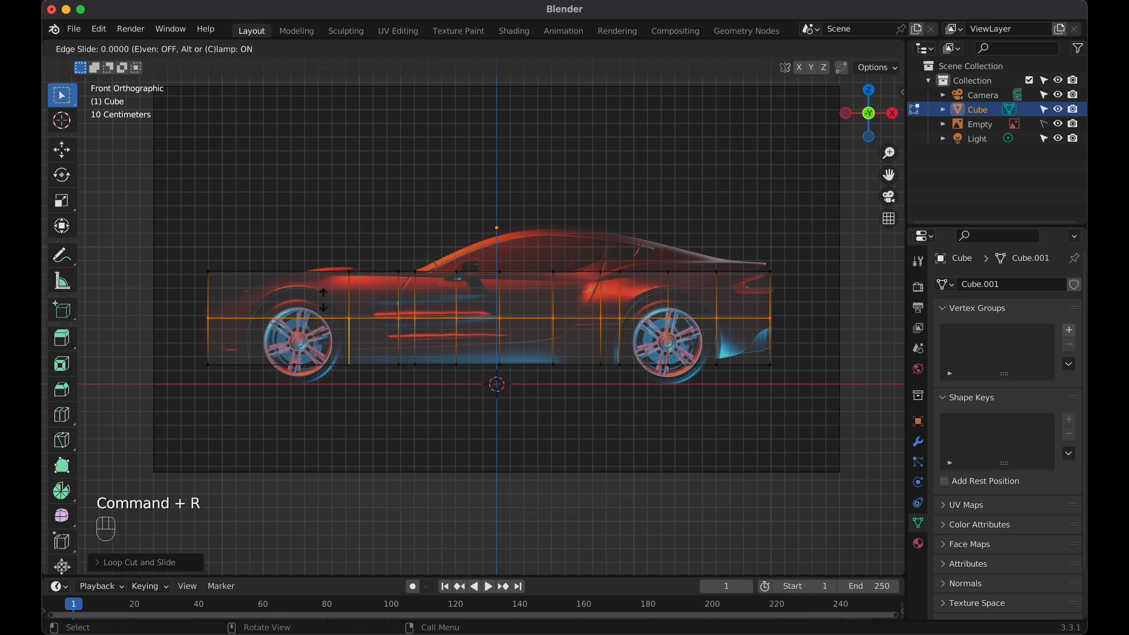
key("super")
key("super+z")
key("Escape")
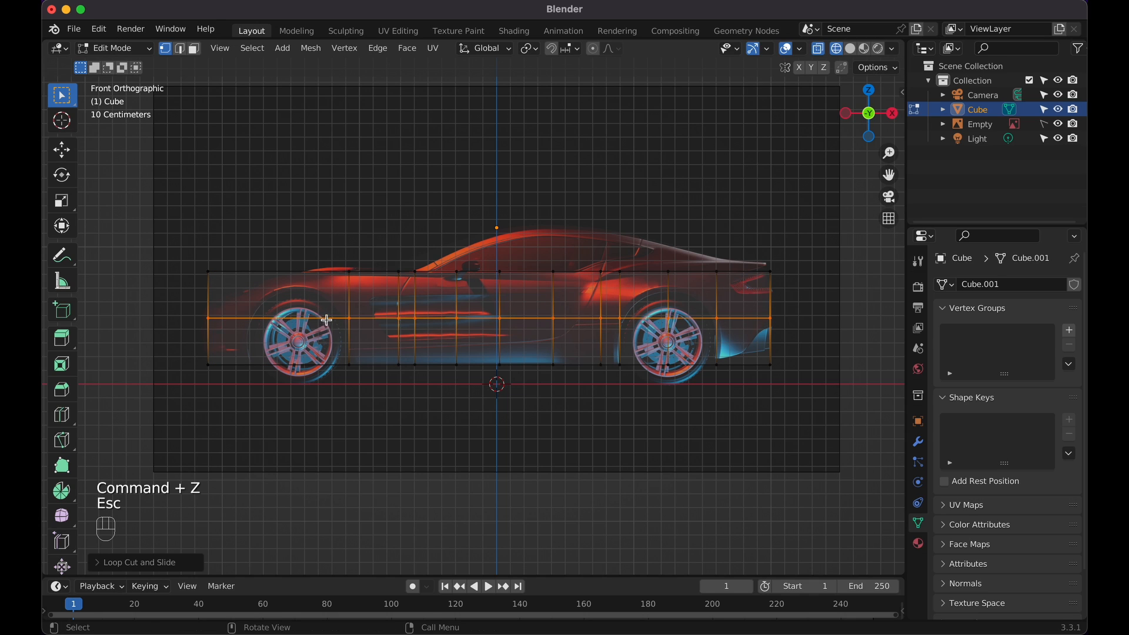
key("super+z")
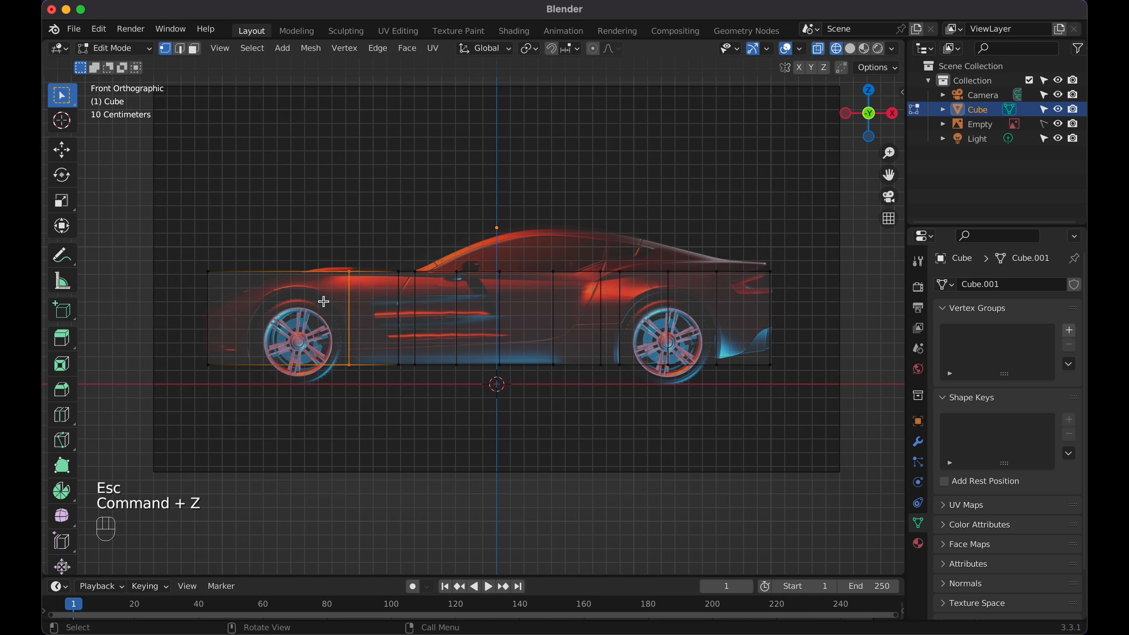
Add a vertical loop cut through the front wheel's centre and another just ahead of the front wheel
key("super+r")
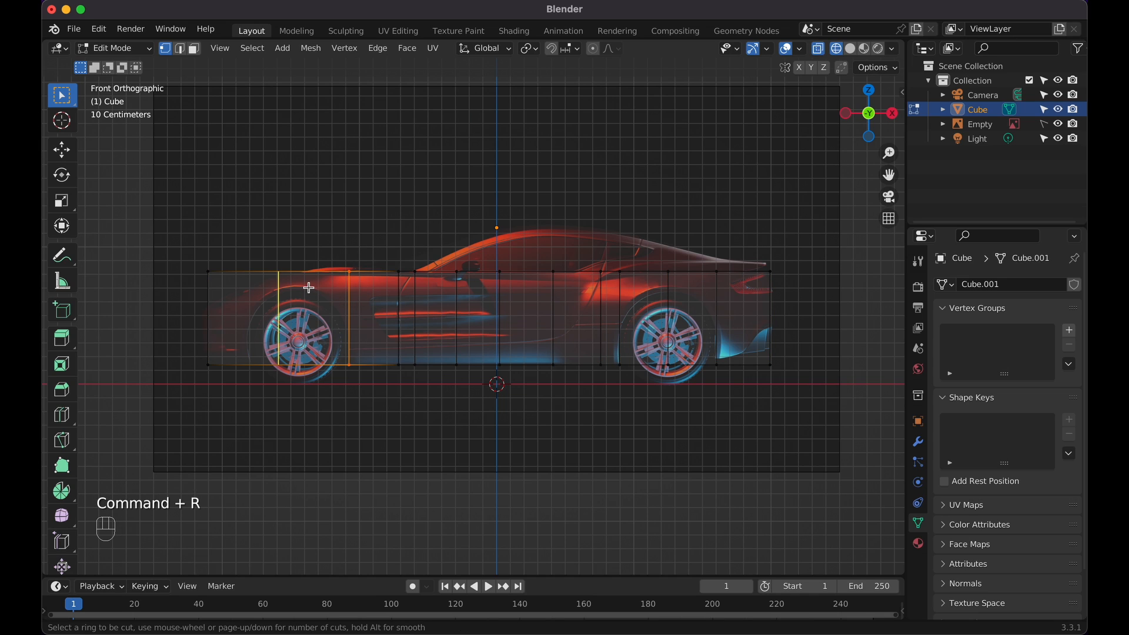
left_click(308, 287)
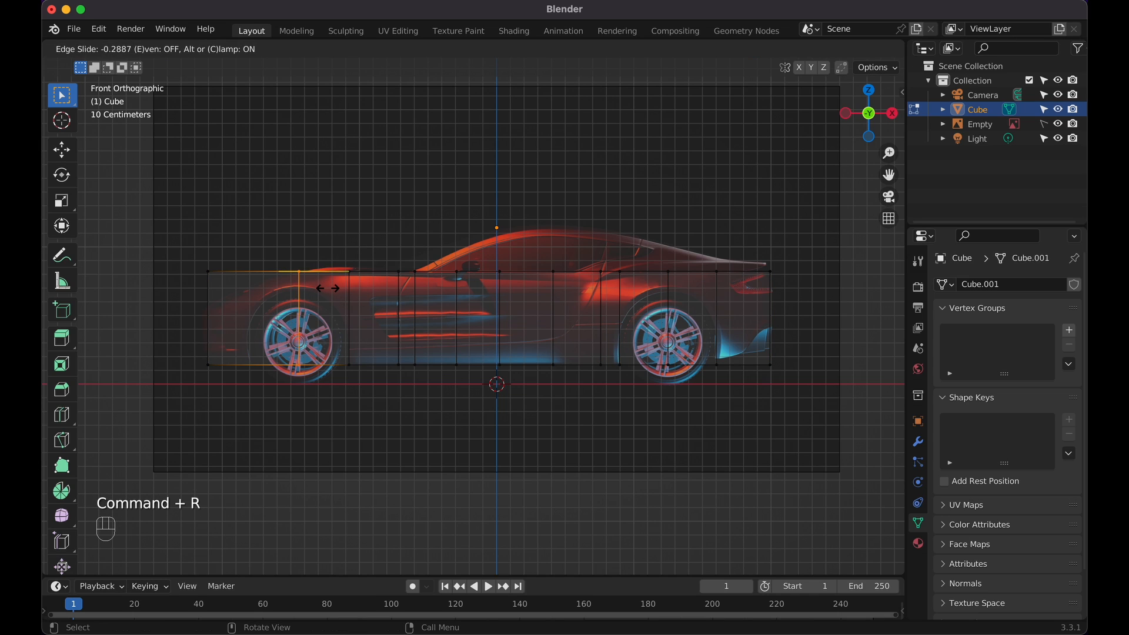
left_click(327, 288)
key("super+r")
left_click(264, 296)
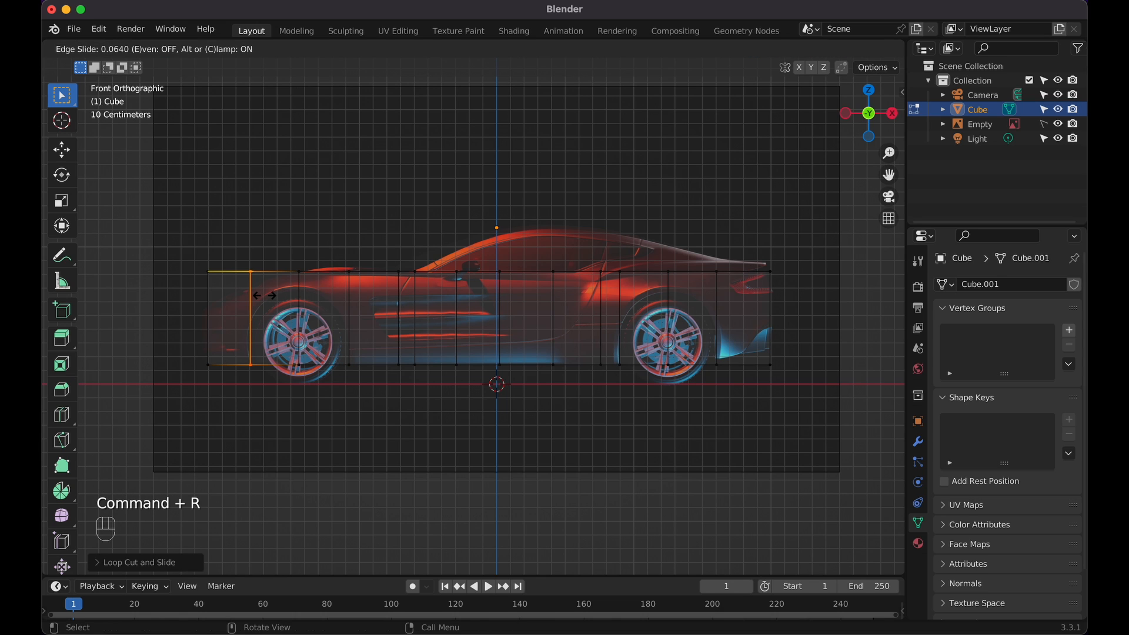
left_click(264, 296)
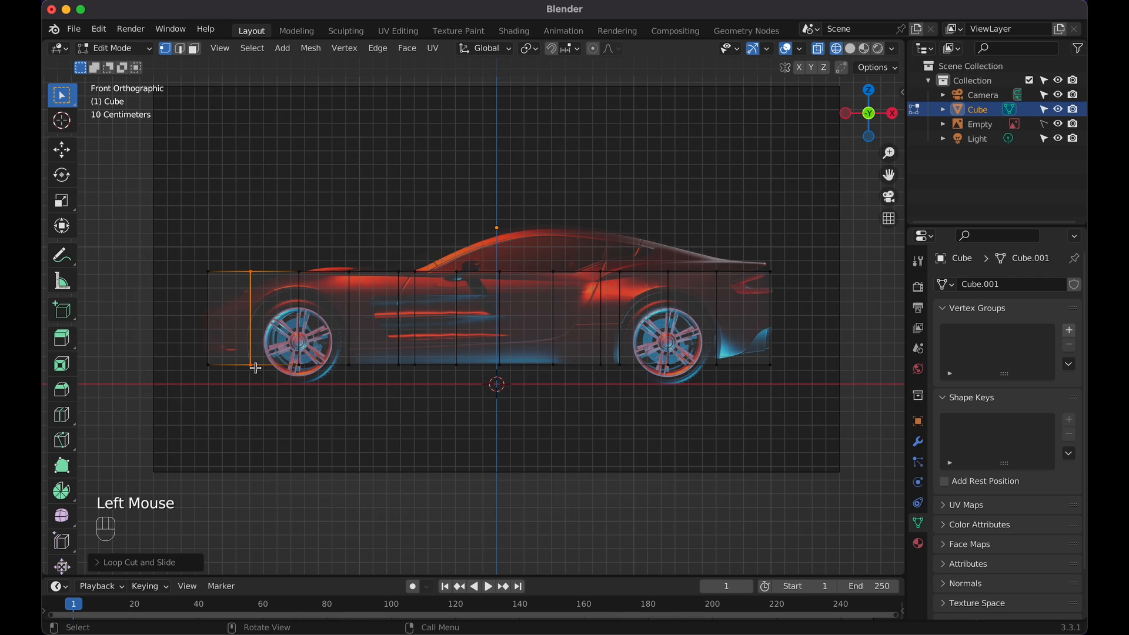
Move the mesh's front-end vertices slightly forward along negative X to the tip of the car's nose
left_click_drag(173, 247, 223, 389)
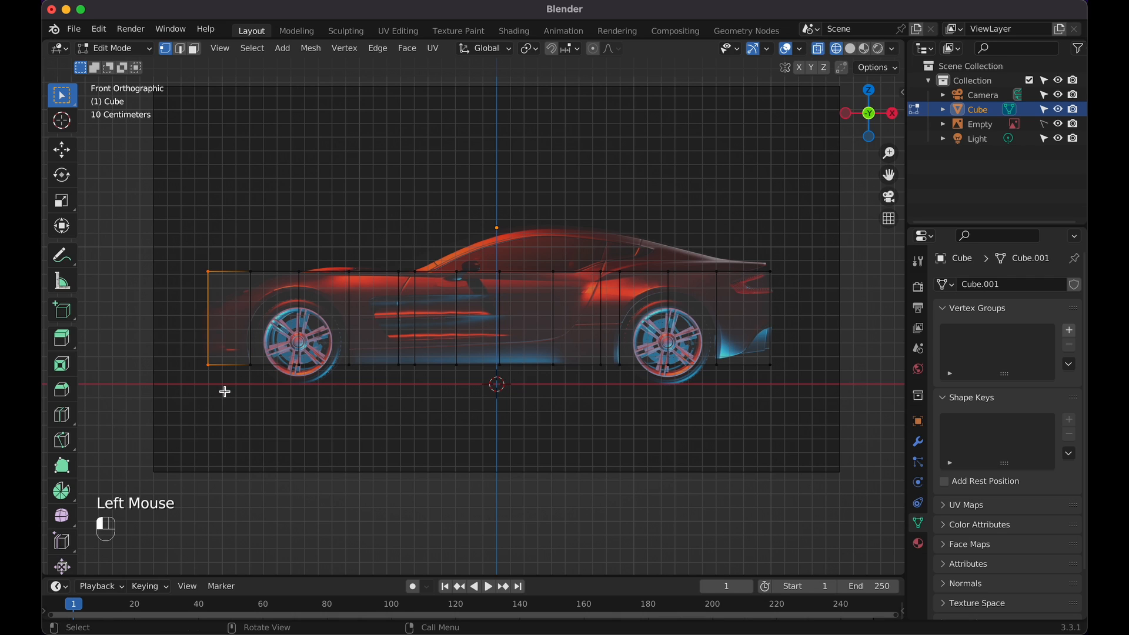
key("g")
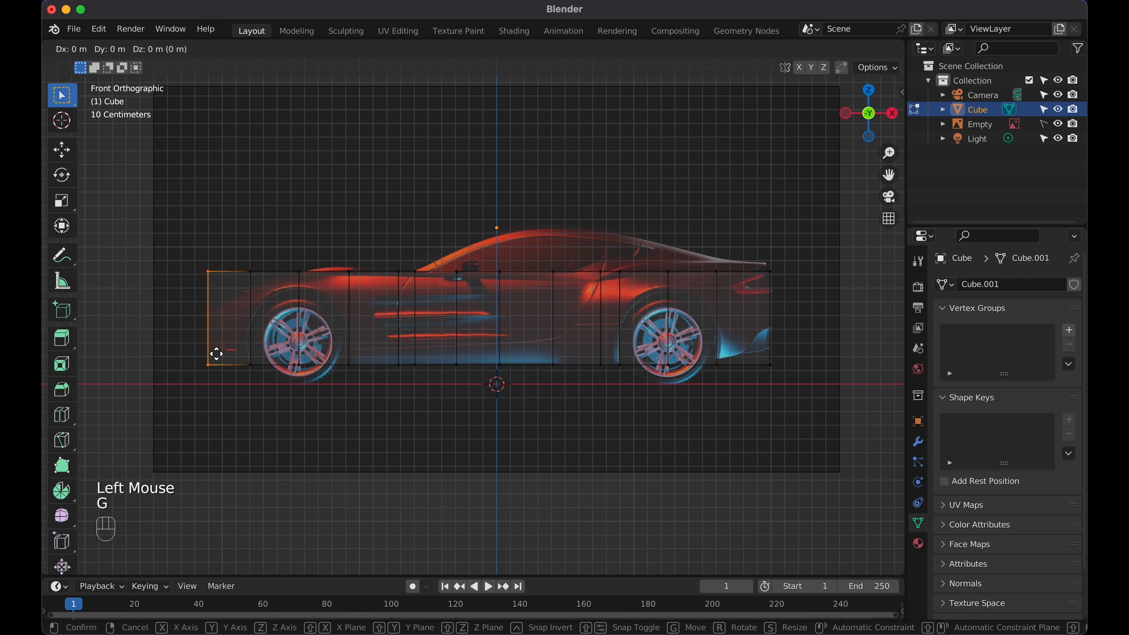
key("x")
left_click(212, 355)
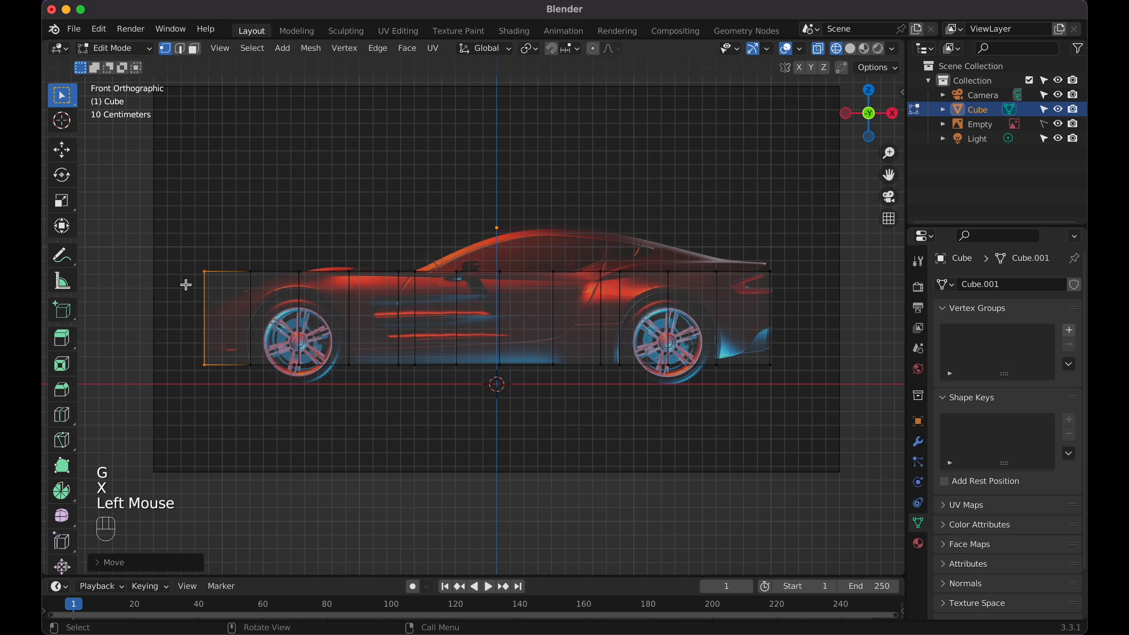
Scale the front-end vertices to about 0.8 along Z to narrow the nose
left_click_drag(176, 251, 233, 422)
key("s")
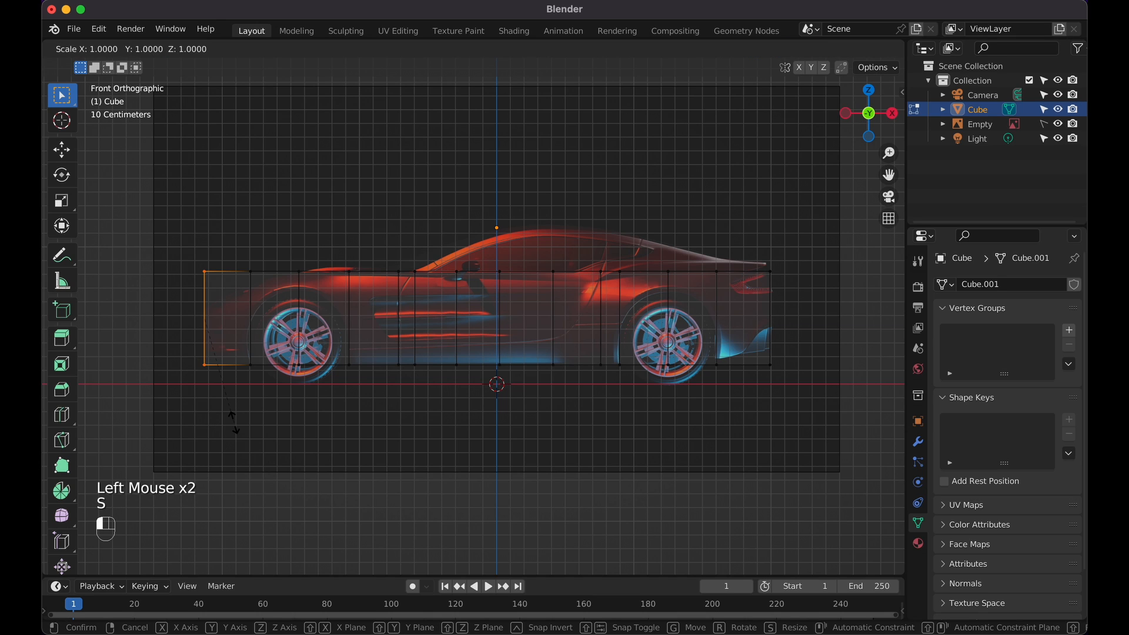
key("z")
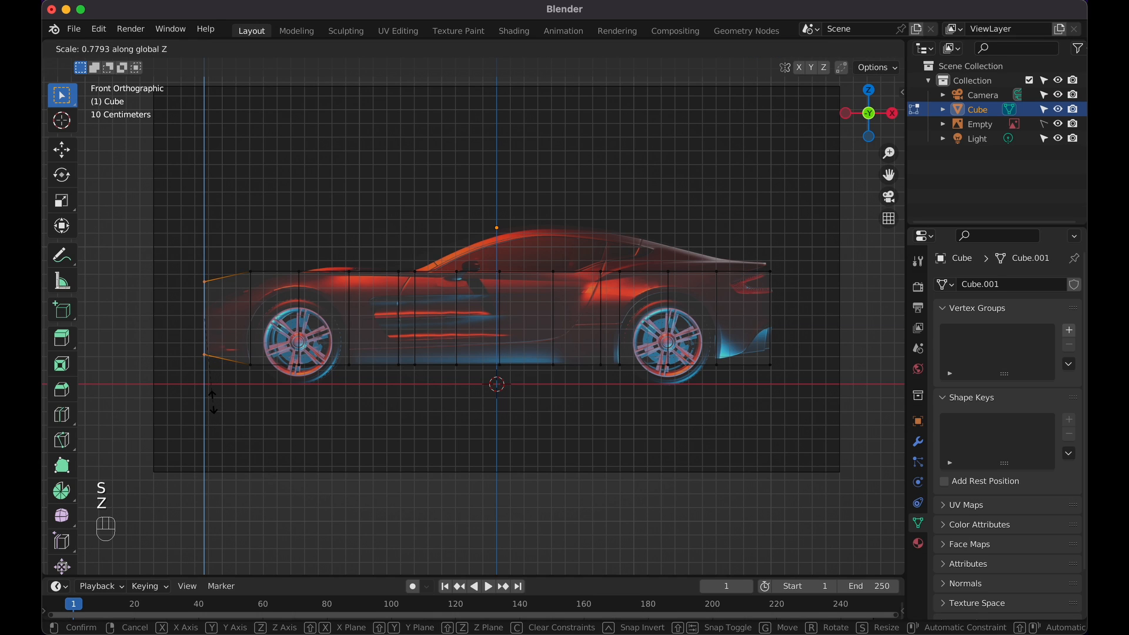
left_click(214, 403)
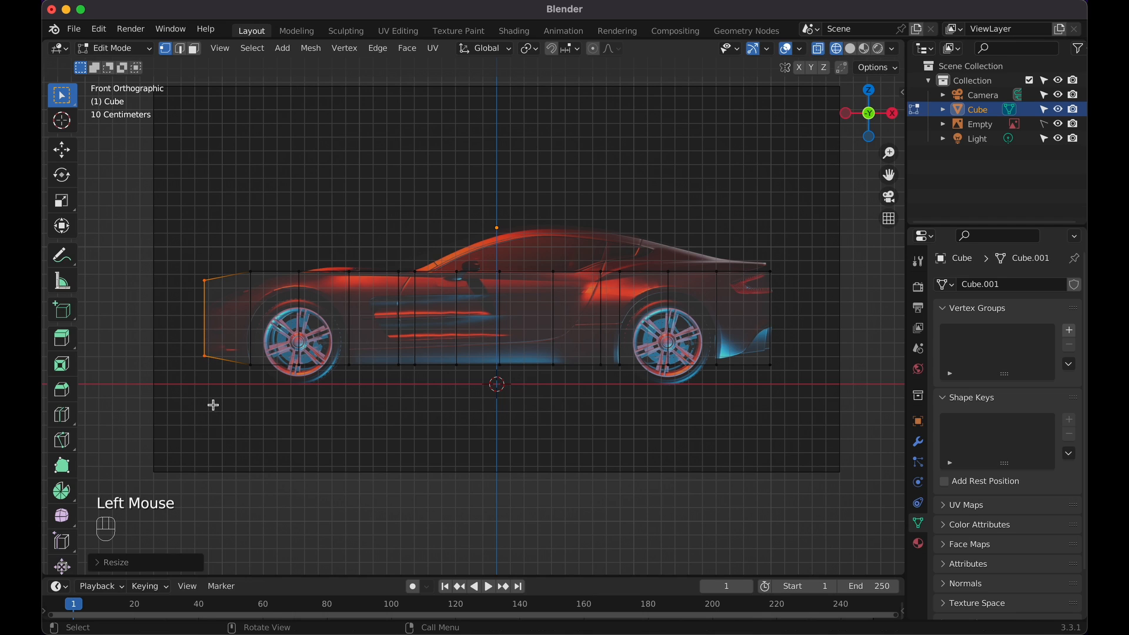
Lower the upper vertices of the two foremost columns by about 0.11 m along Z to follow the hood
left_click_drag(180, 233, 264, 309)
key("g")
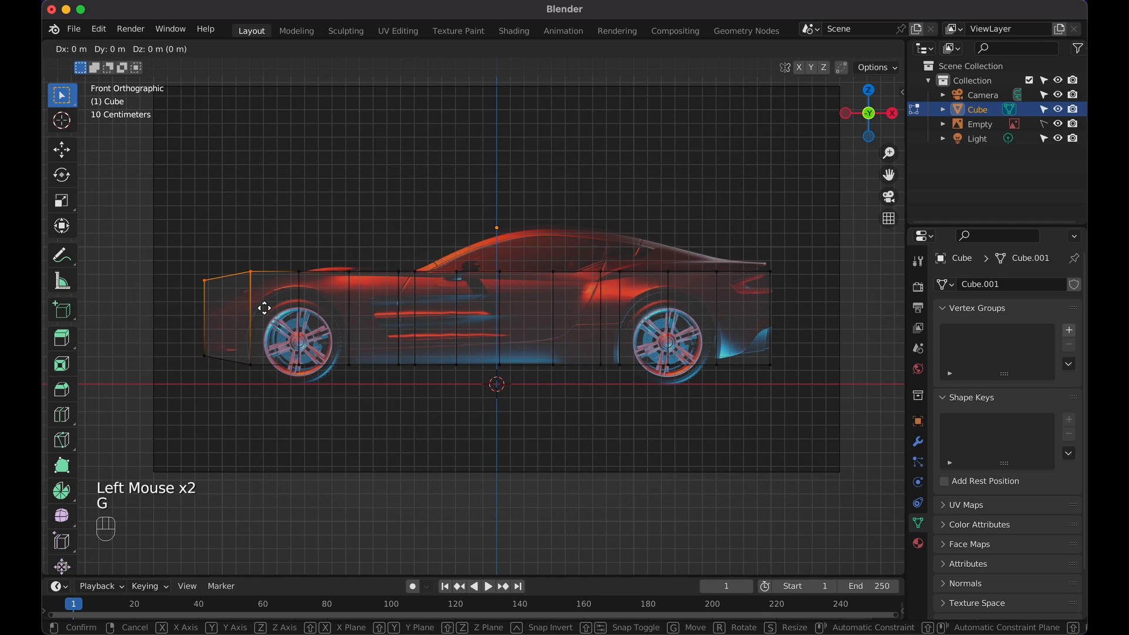
key("z")
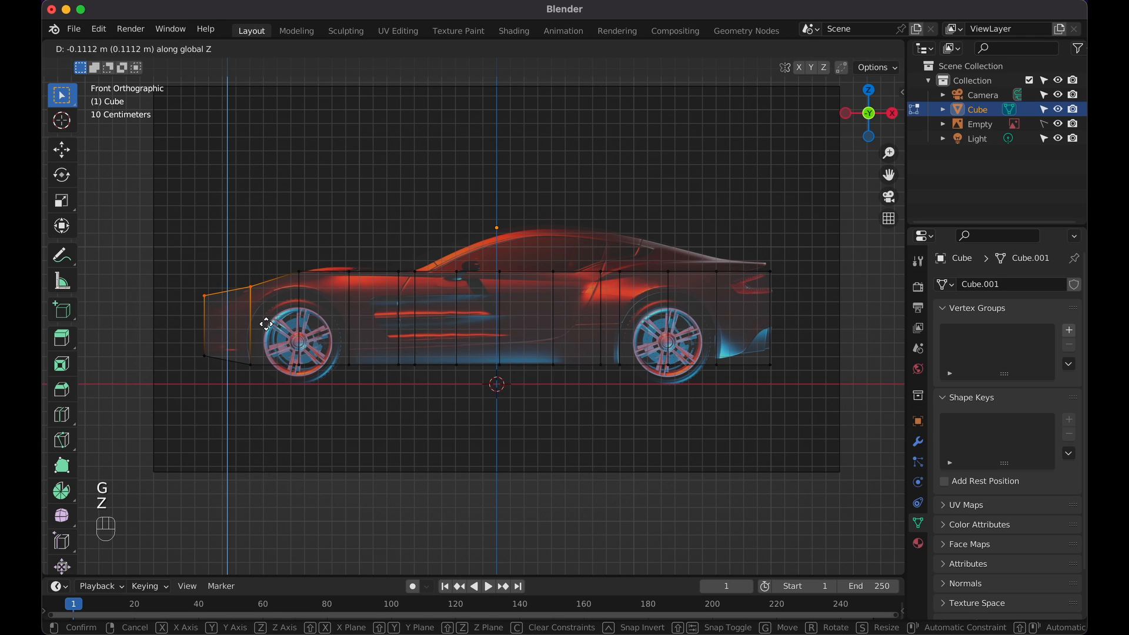
left_click(266, 322)
Lower the upper vertices at the very tip of the nose by about 0.10 m along Z
left_click(204, 297)
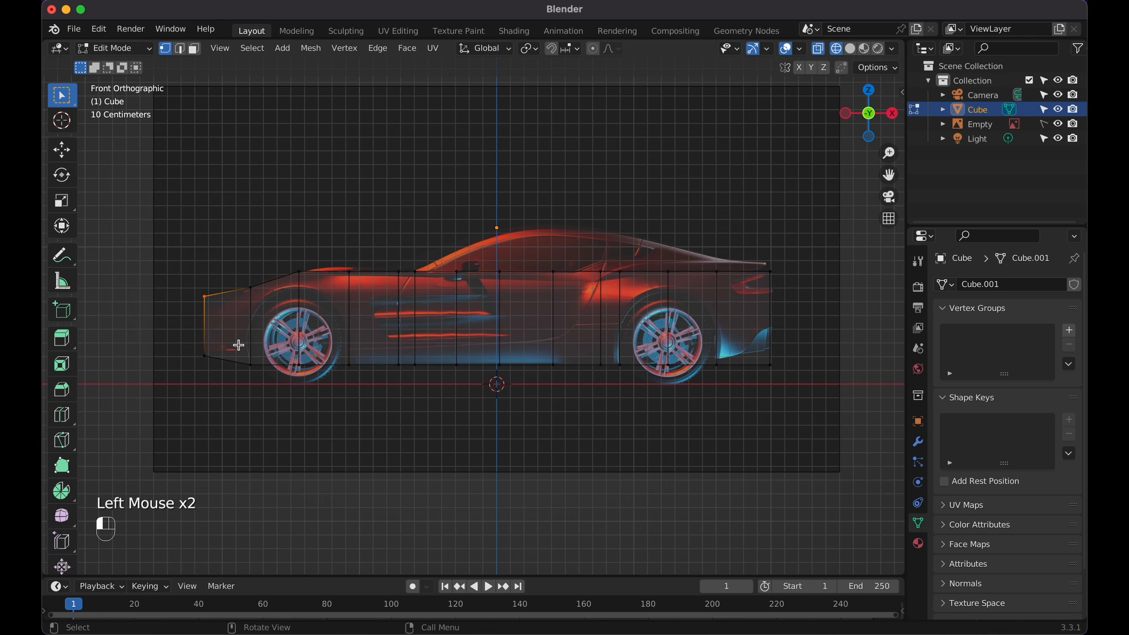
key("g")
key("z")
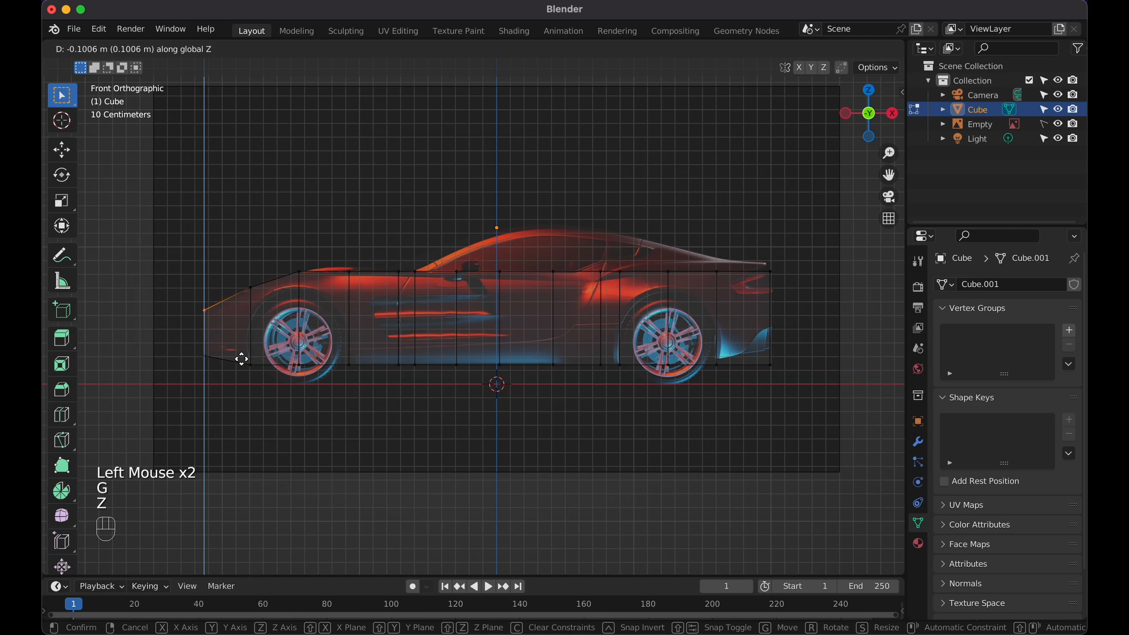
left_click(241, 358)
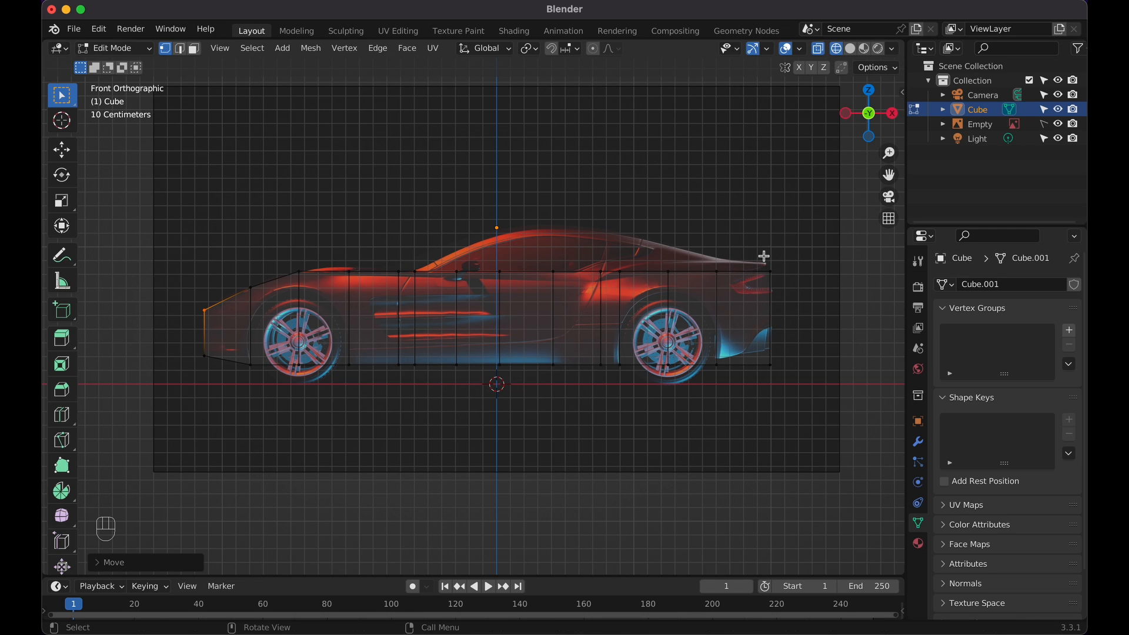
Raise the lower vertices at the rear end by about 0.09 m along Z to match the rear bumper's underside
left_click_drag(759, 334, 800, 397)
key("g")
key("z")
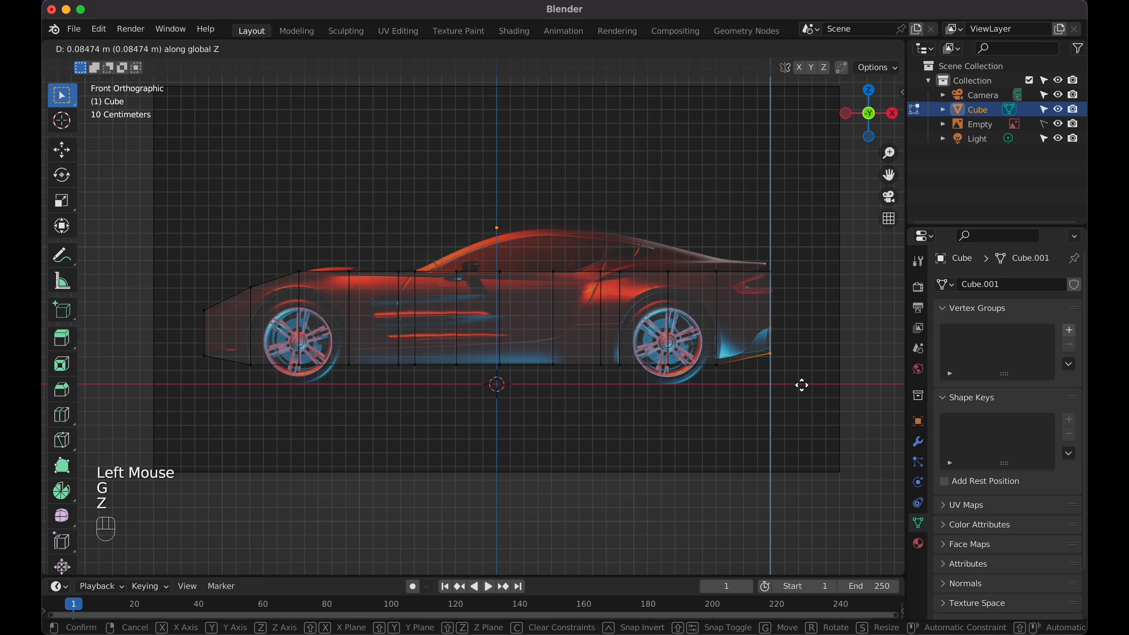
left_click(799, 381)
left_click_drag(755, 333, 792, 371)
scroll(791, 370, "right", 3)
key("KP_1")
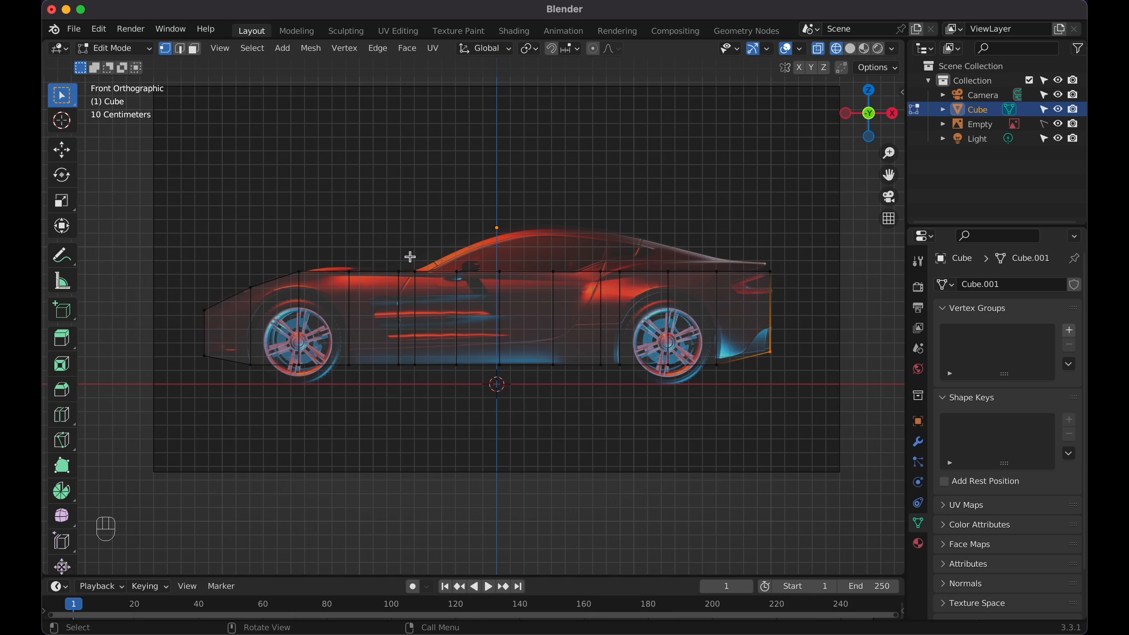
Extrude the body's upper vertices from the windshield base to the rear end upward by about 0.32 m to roof height
left_click_drag(411, 257, 725, 290)
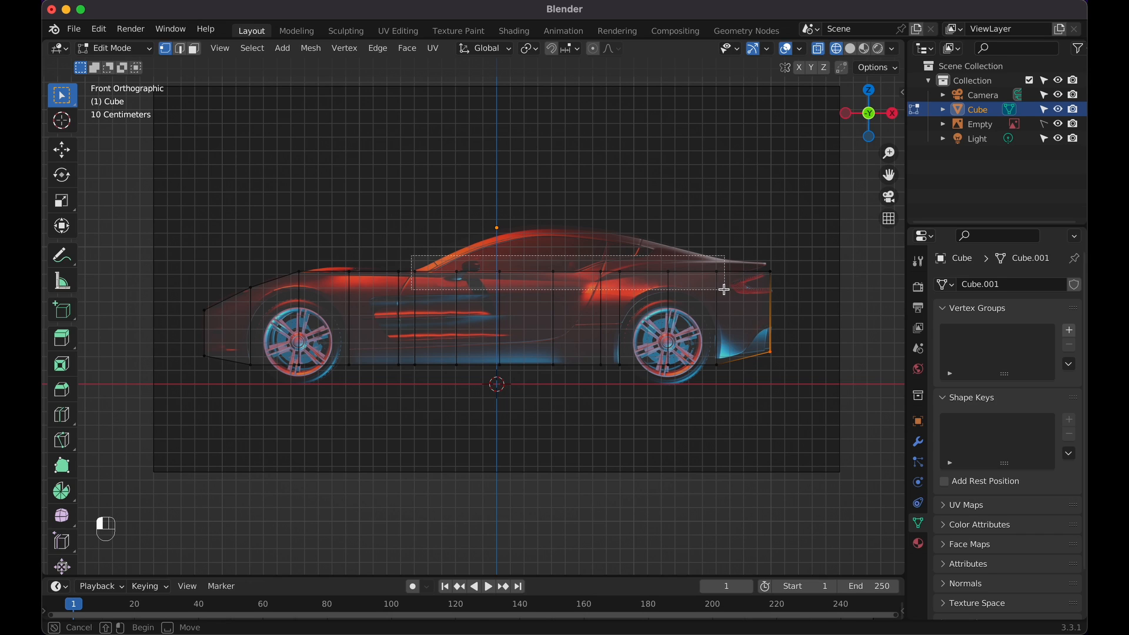
left_click_drag(725, 290, 780, 284)
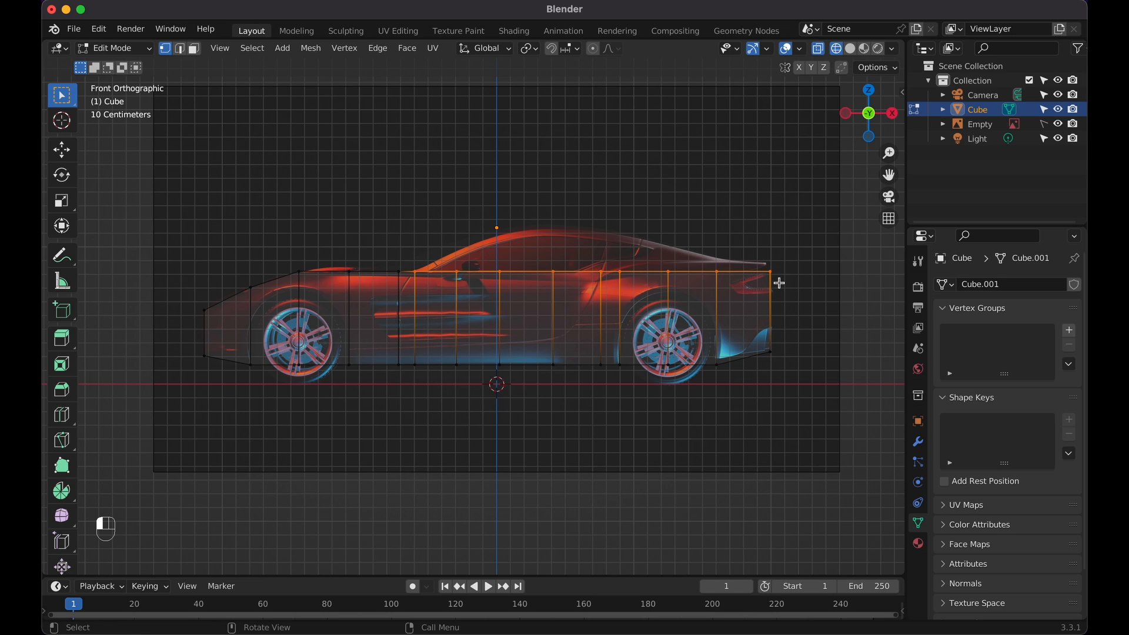
key("e")
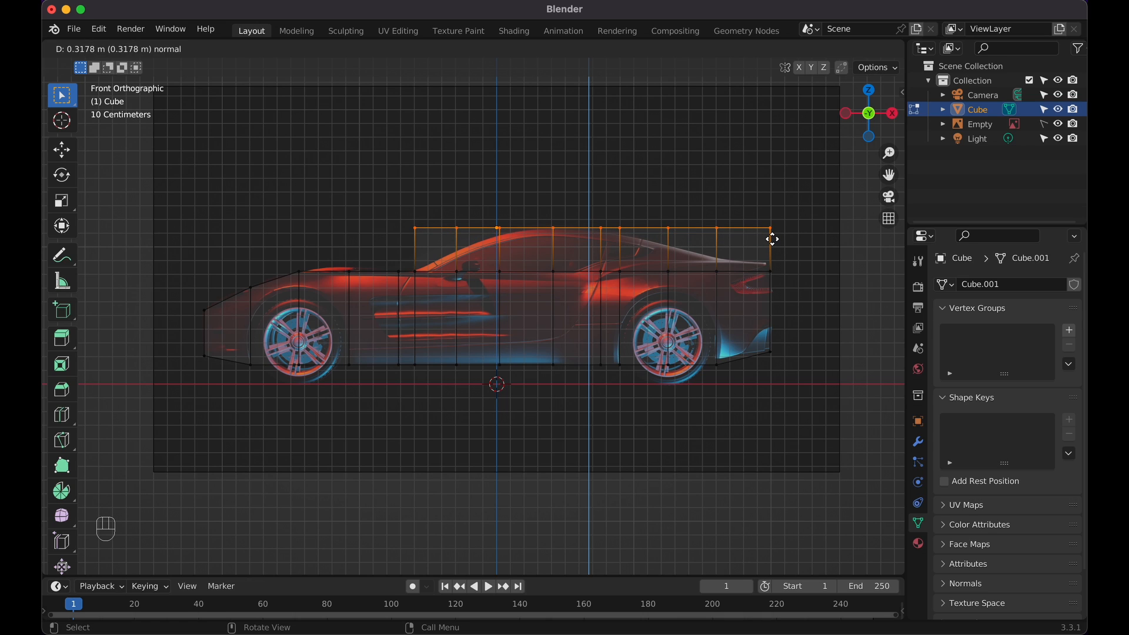
left_click(772, 239)
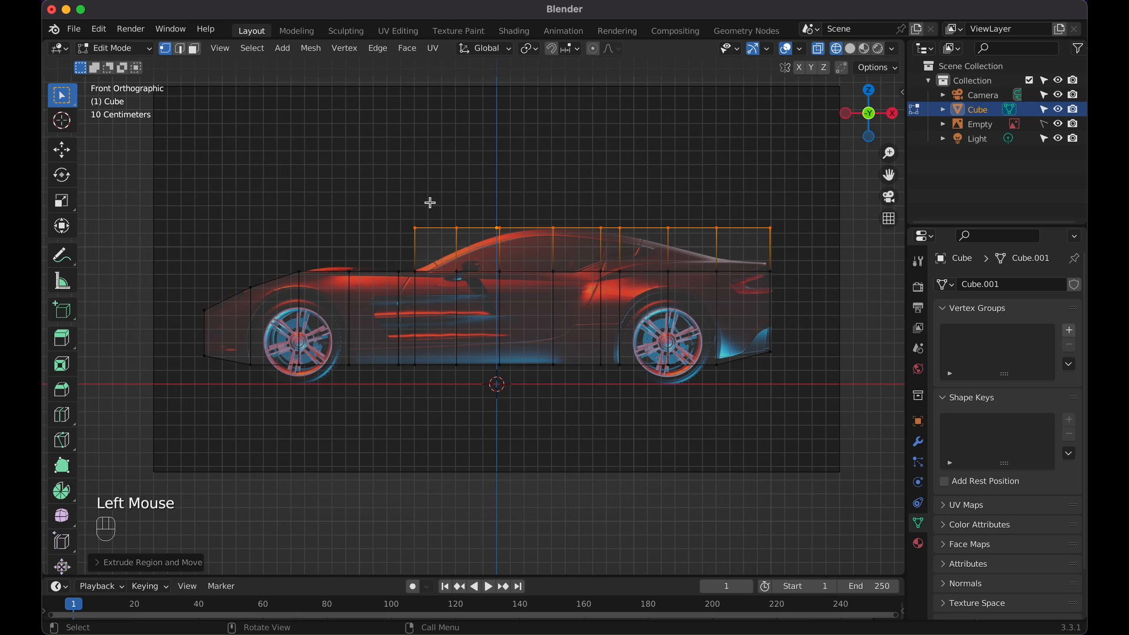
Move the extruded roof's front vertices back and down onto the windshield line, and lower the next column behind along Z to that line
left_click_drag(390, 206, 440, 256)
key("g")
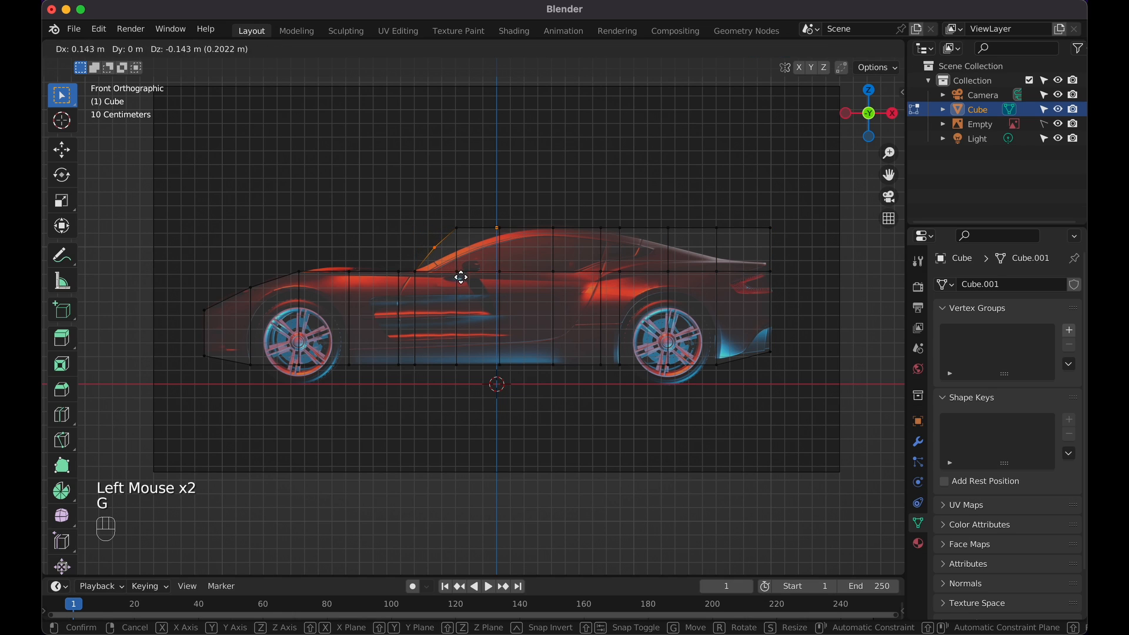
left_click(467, 284)
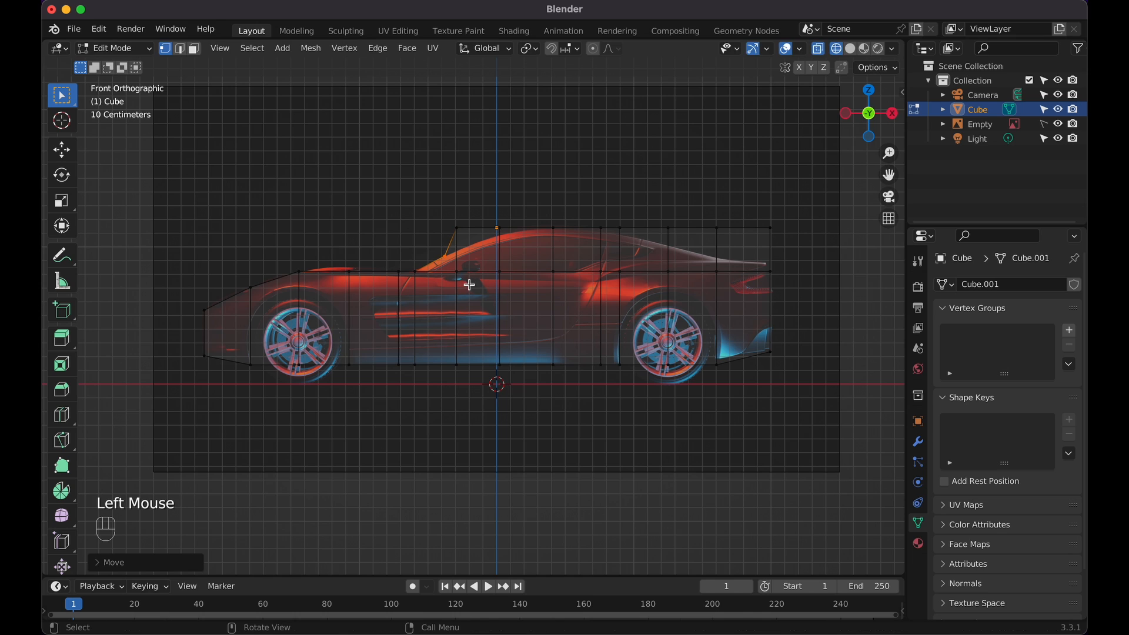
left_click(440, 212)
key("g")
key("z")
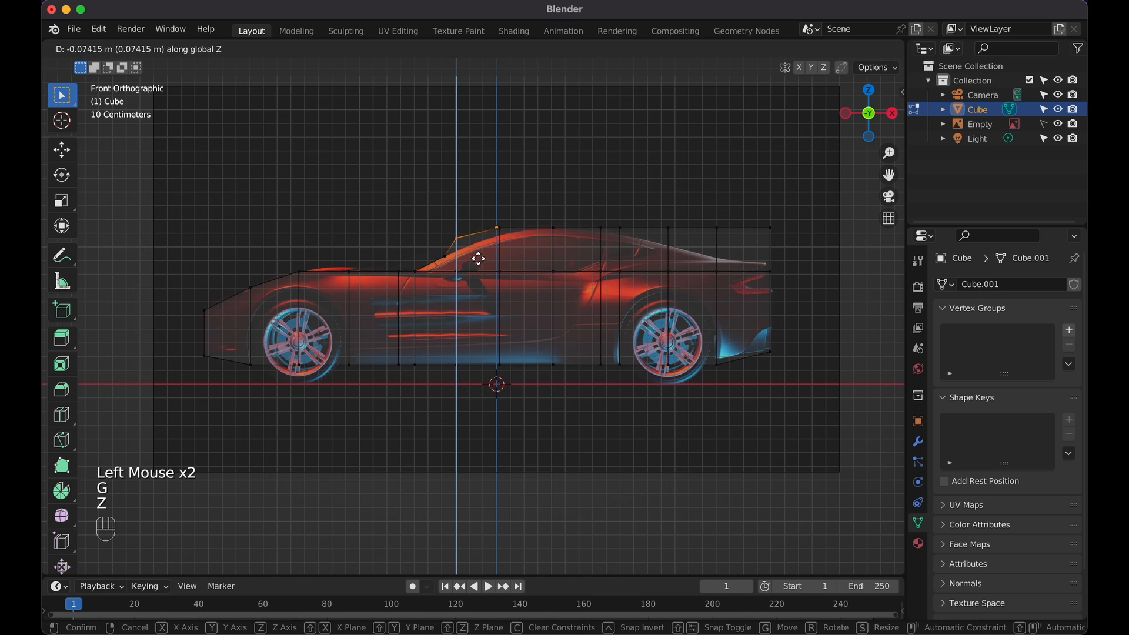
left_click(479, 266)
Lower the third column of roof vertices, near the windshield's upper end, by about 0.06 m along Z
left_click(522, 242)
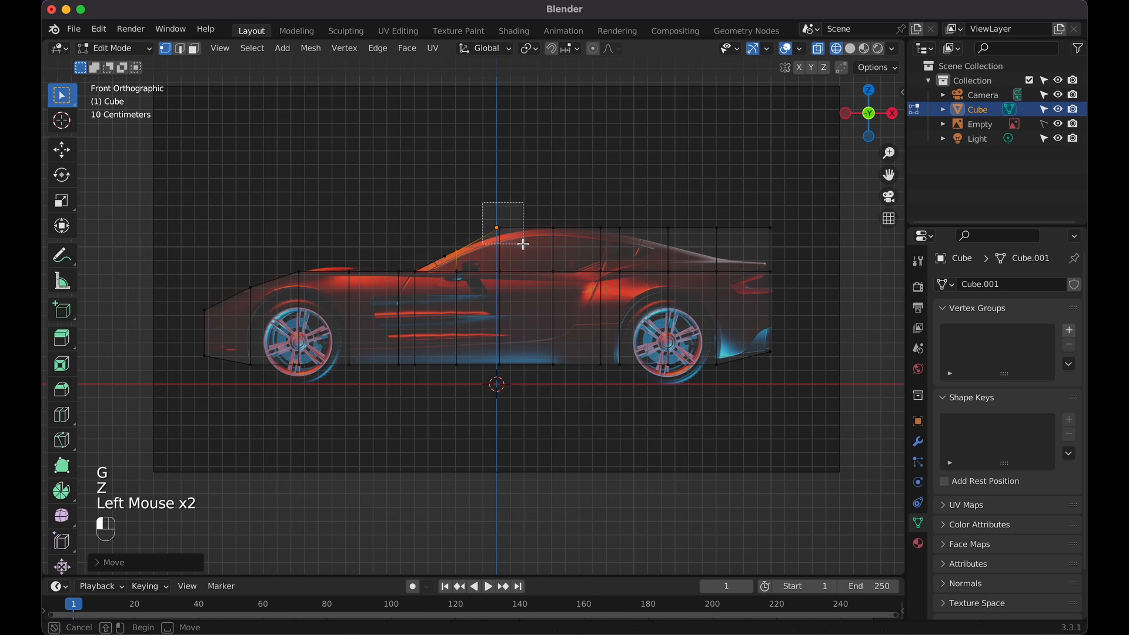
key("g")
key("z")
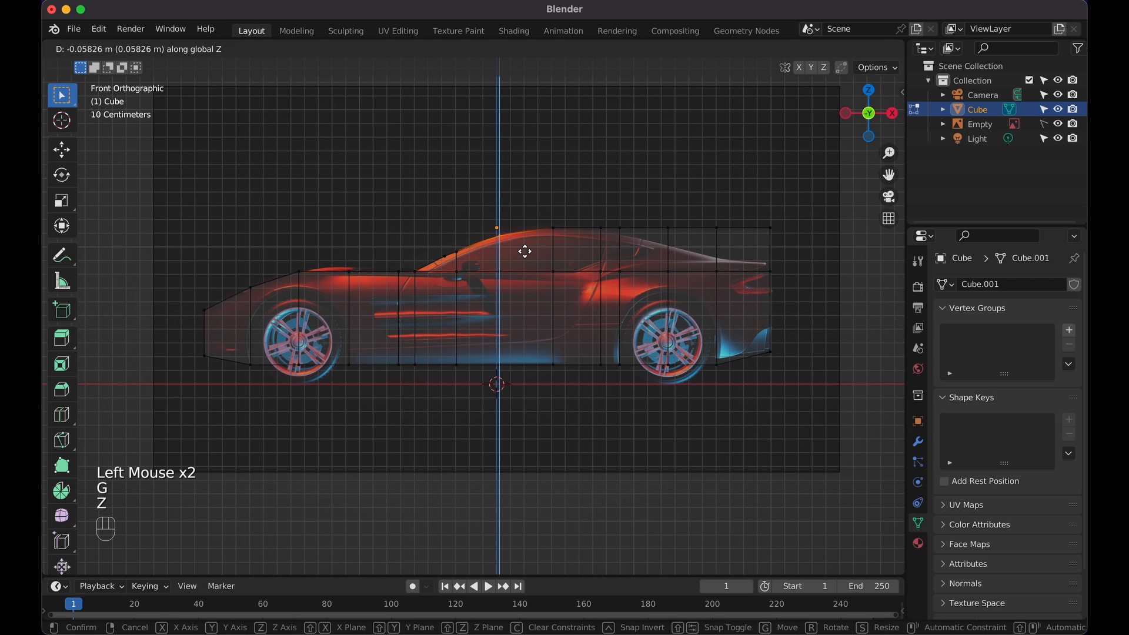
left_click(524, 252)
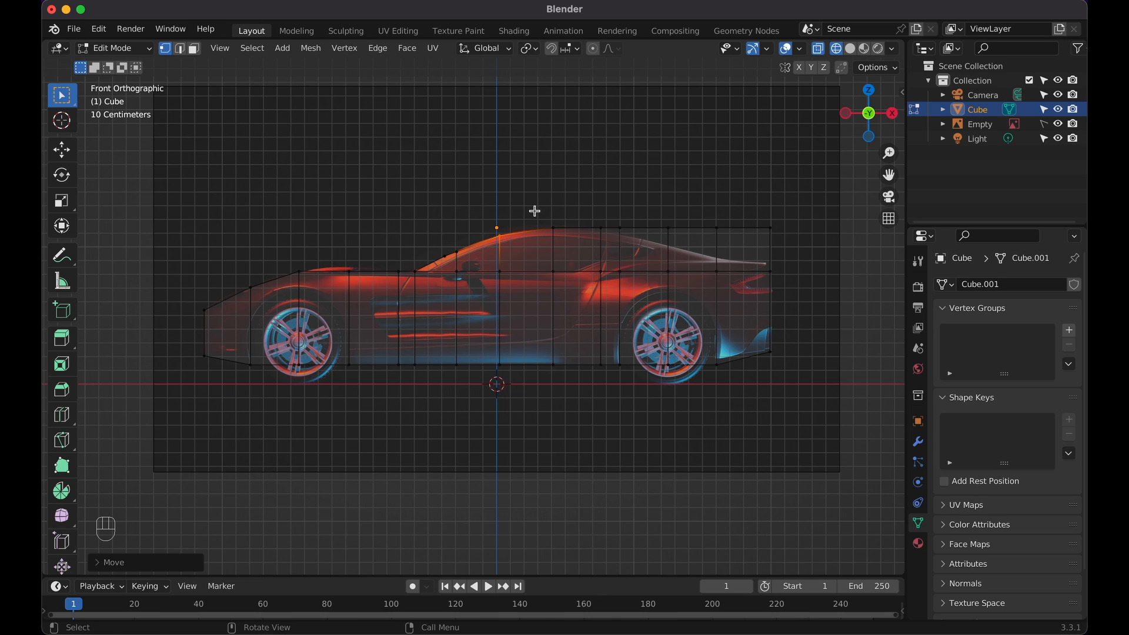
Lower the two columns of roof vertices just behind the roof's peak along Z by about 0.02 m and 0.04 m
left_click(552, 227)
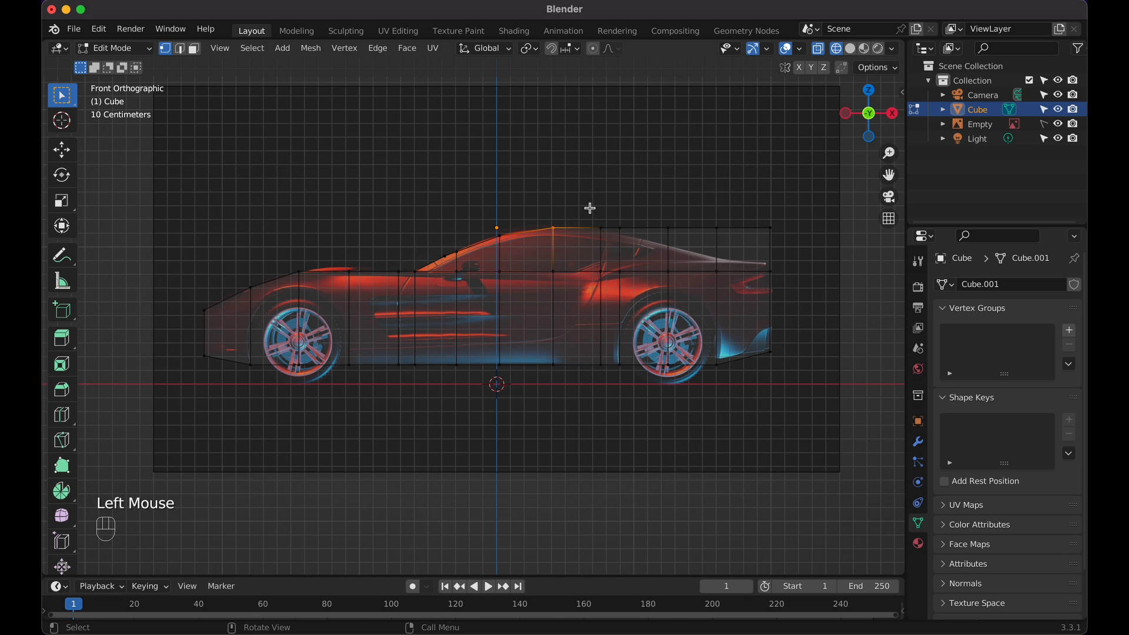
left_click(601, 229)
key("g")
key("z")
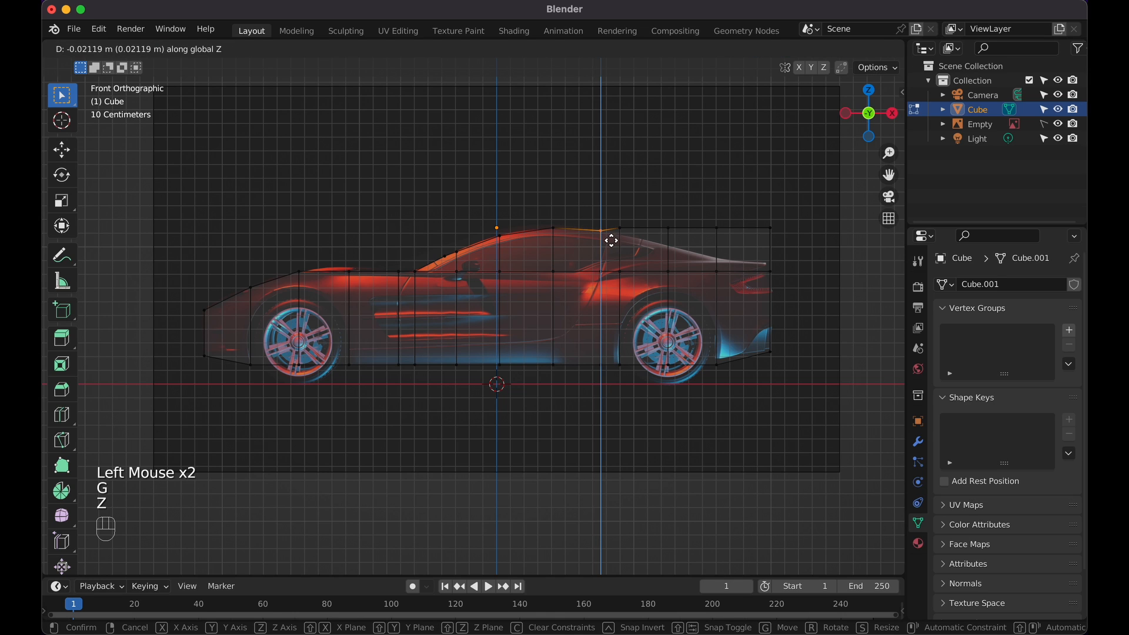
left_click(612, 240)
left_click(619, 229)
key("g")
key("z")
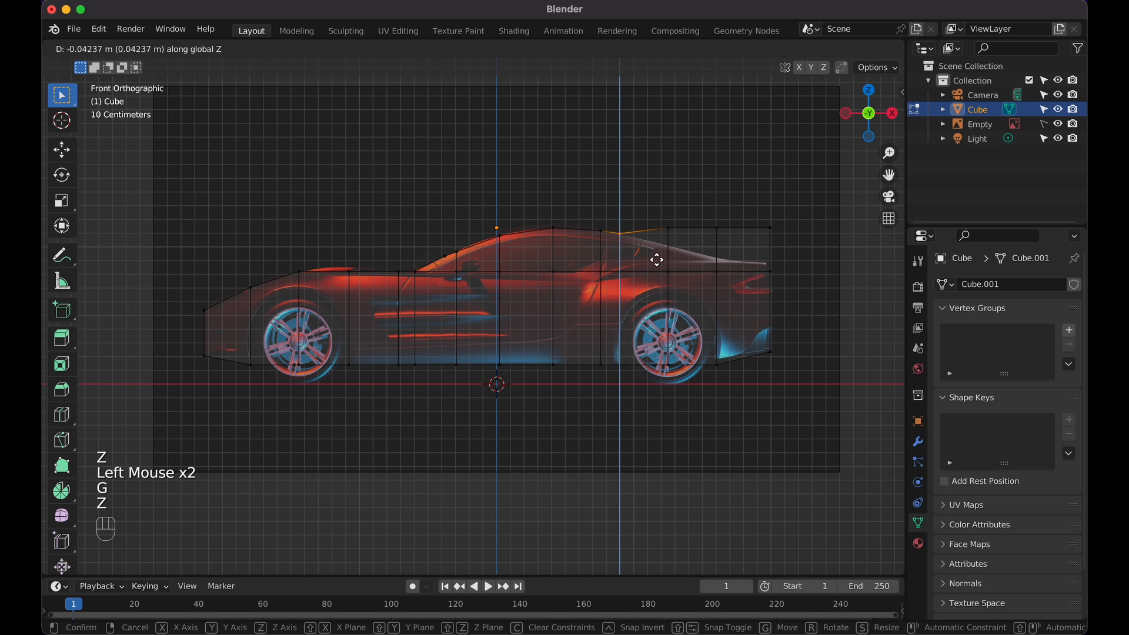
left_click(657, 253)
Lower the roof vertices above the rear wheel's centre to the roofline, and those just behind the wheel by about 0.21 m along Z
left_click(668, 229)
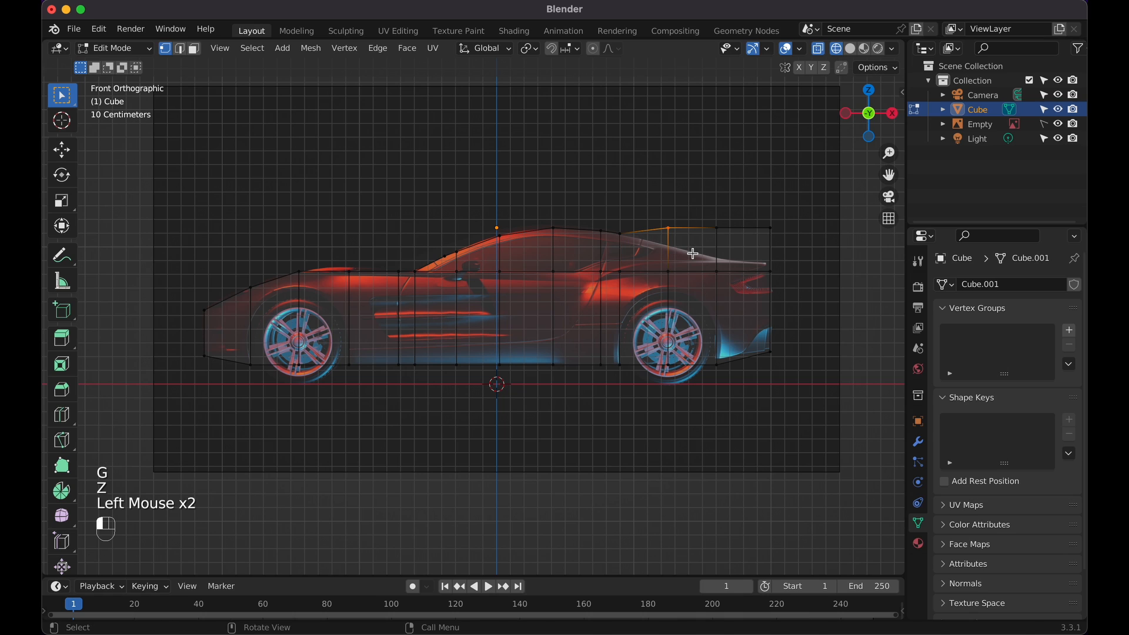
key("g")
key("z")
left_click(698, 265)
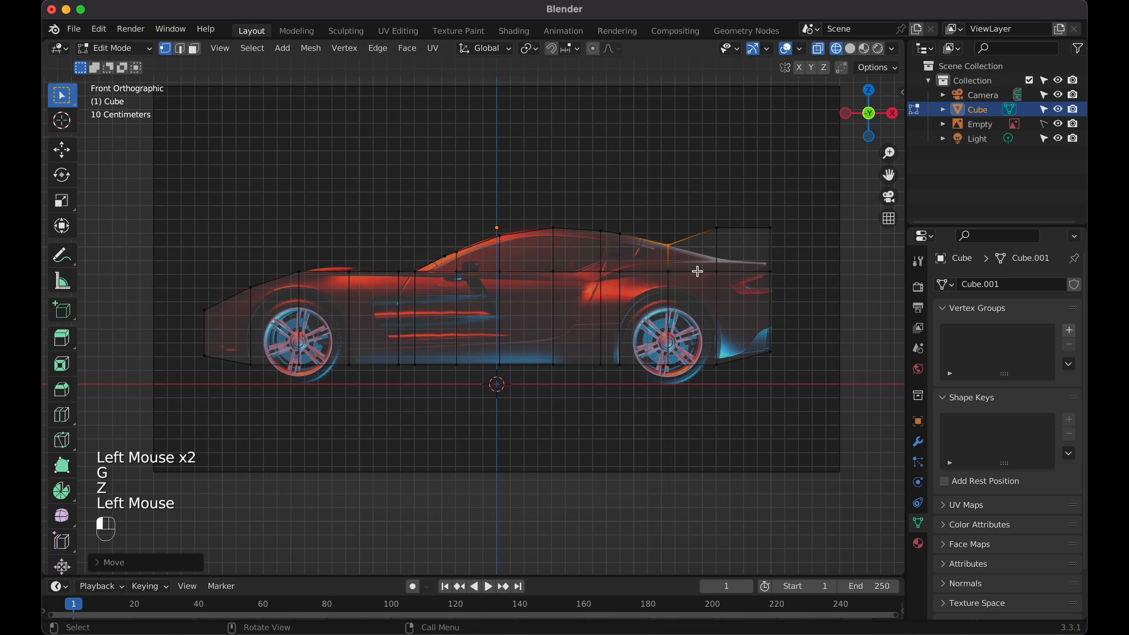
left_click(716, 230)
key("g")
key("z")
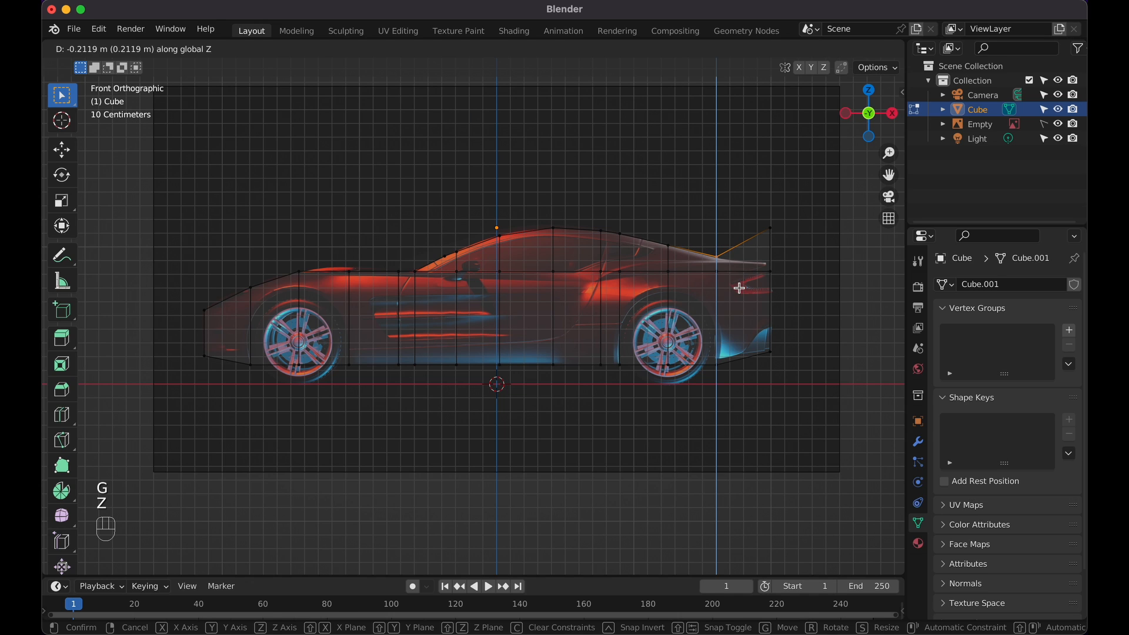
left_click(740, 286)
Lower the roof vertices at the rear end by about 0.23 m along Z to the trunk edge
left_click(769, 229)
key("g")
key("z")
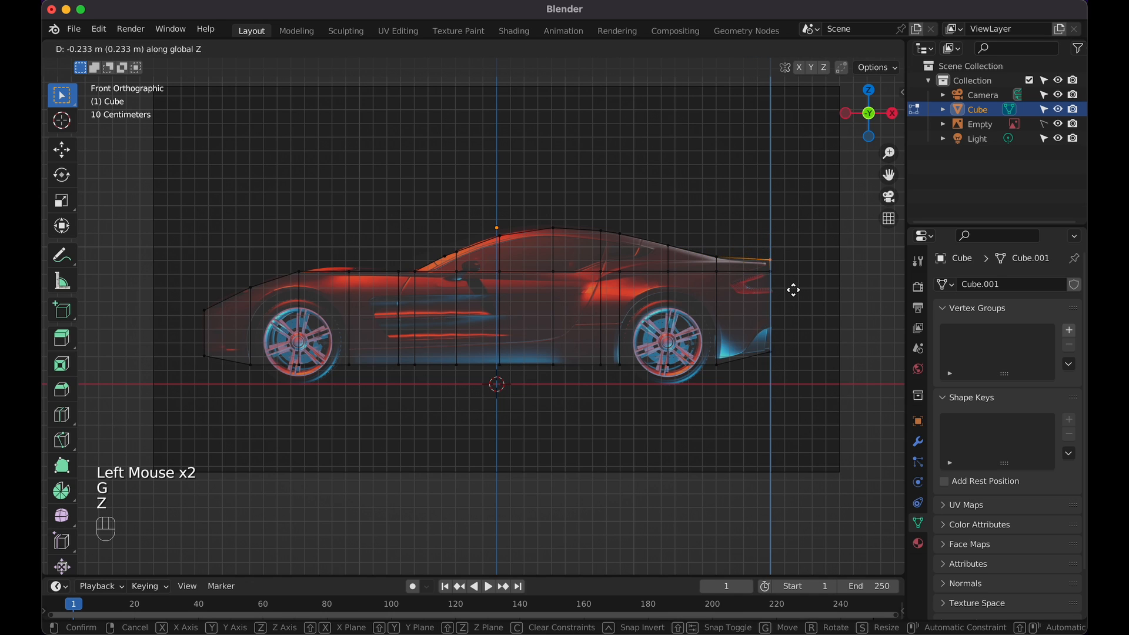
left_click(793, 291)
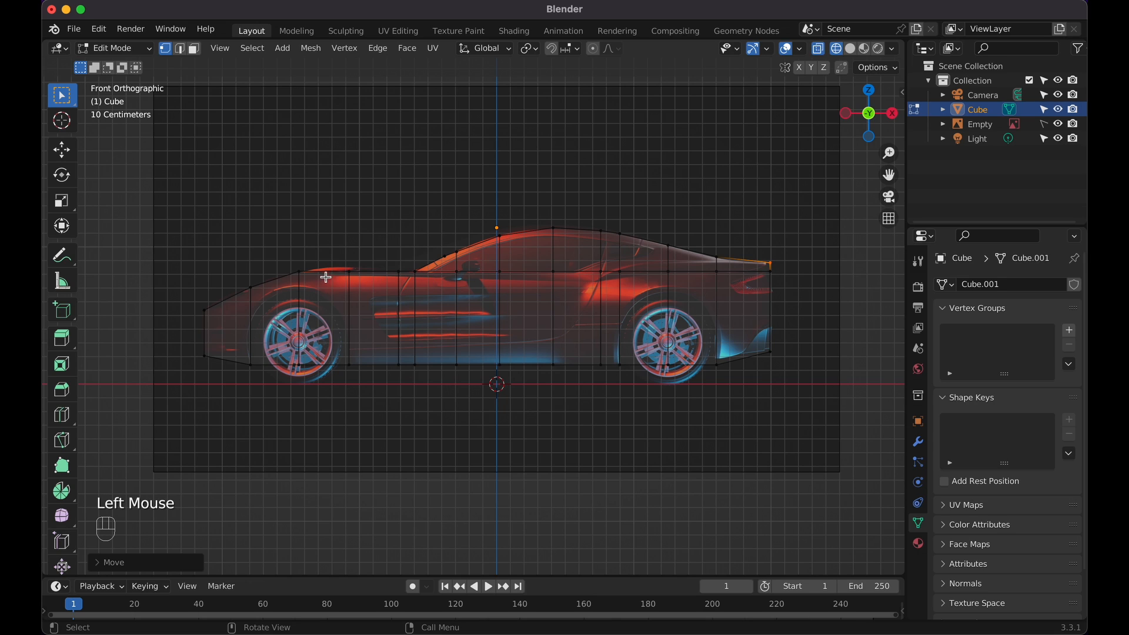
Raise the hood vertices just behind the front wheel by about 0.04 m along Z to the reference outline, leaving nothing selected
left_click(360, 284)
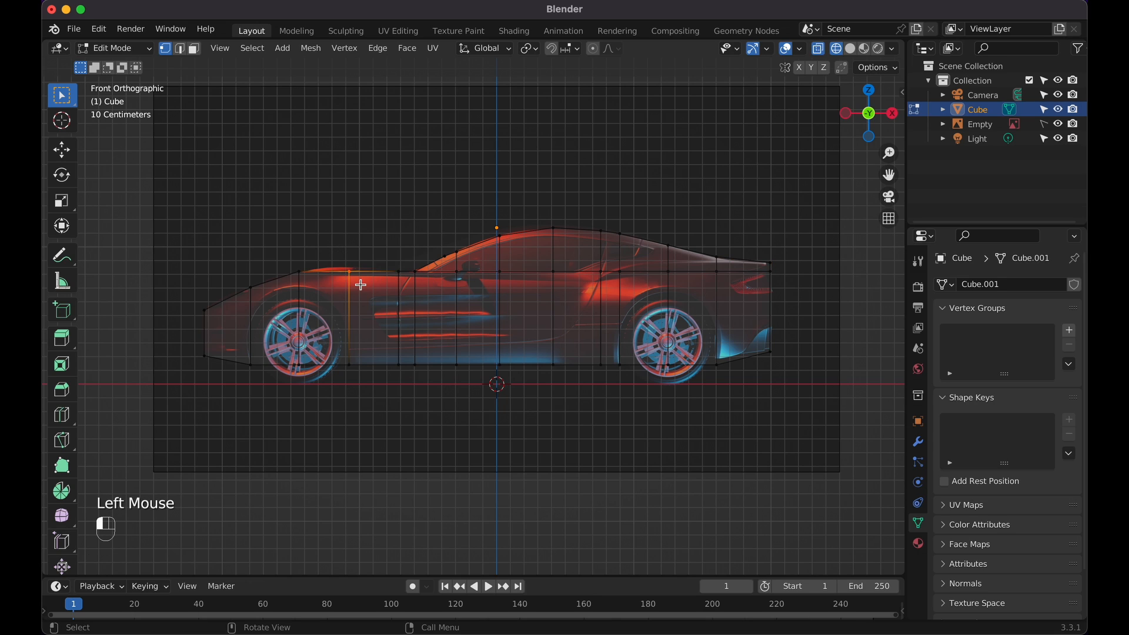
key("g")
key("z")
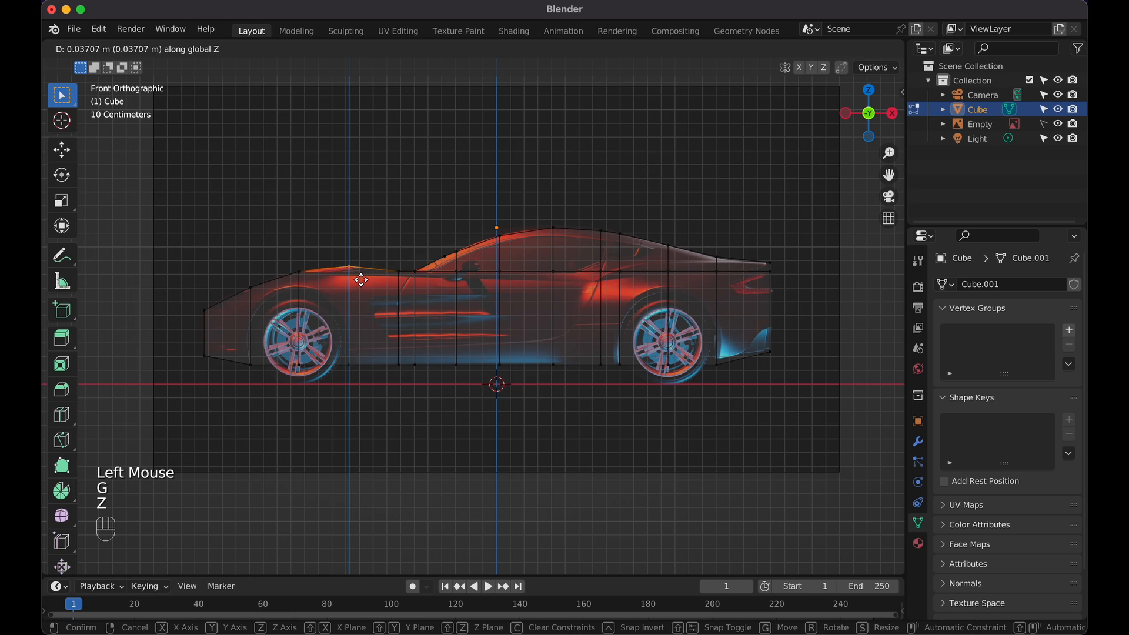
left_click(361, 281)
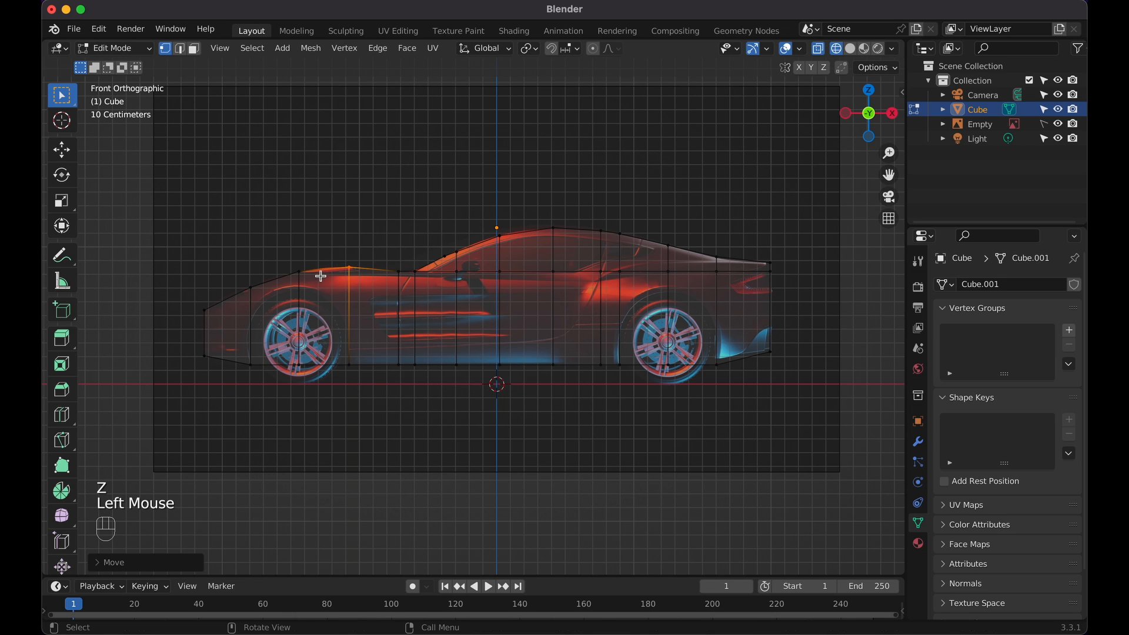
left_click(317, 245)
left_click(357, 203)
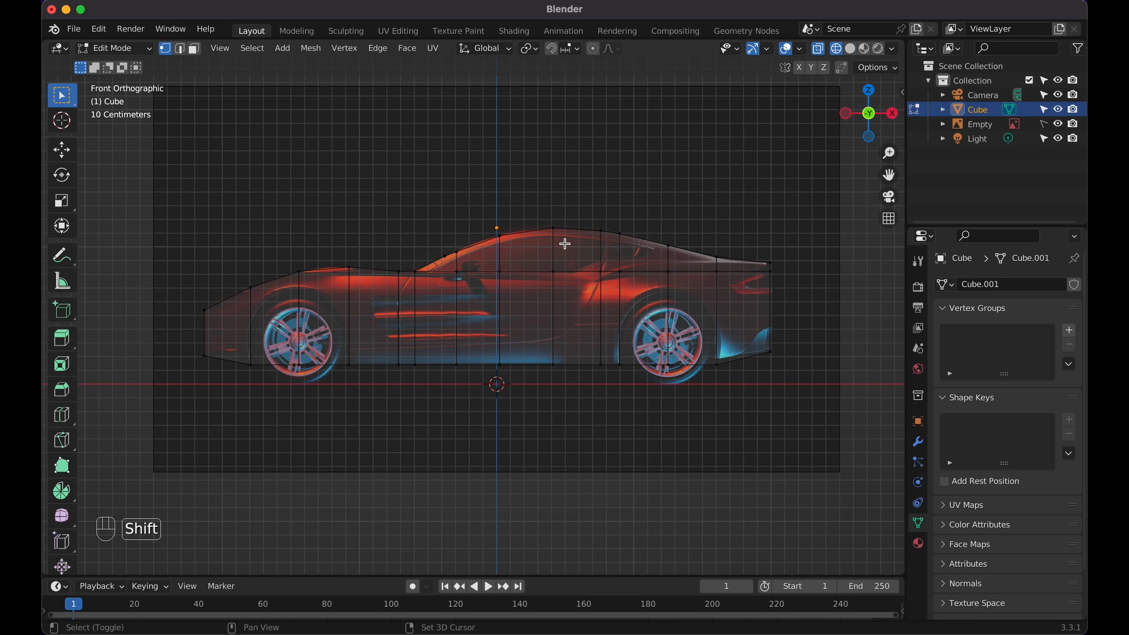
Examine the shaped car body in solid shading from the rear, side and front
key("shift+z")
scroll(708, 167, "right", 10)
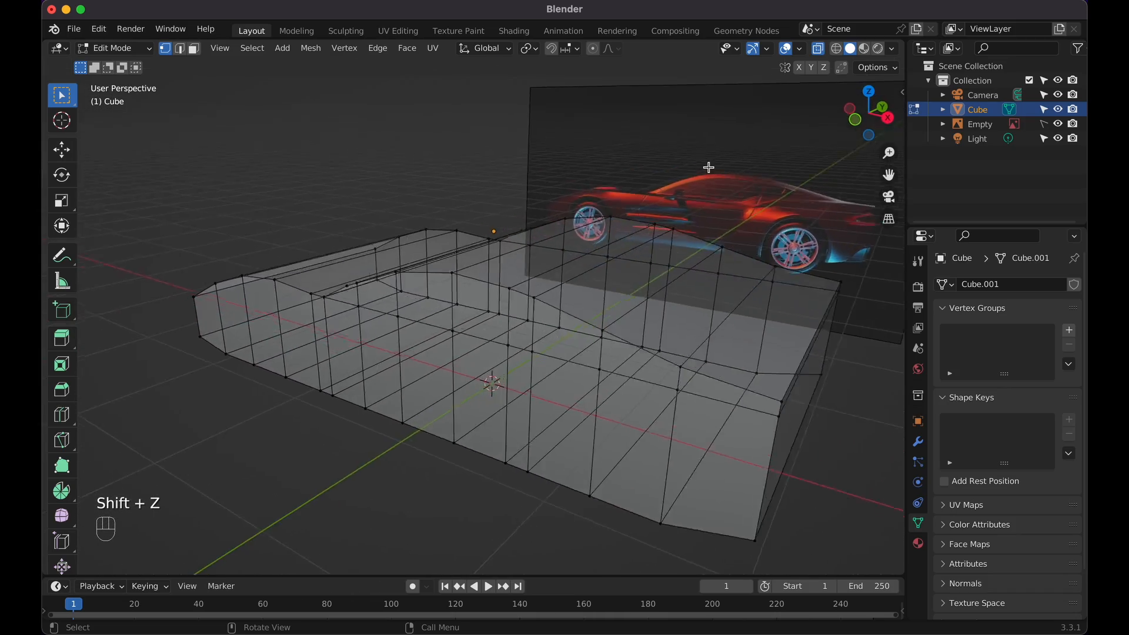
scroll(709, 168, "right", 10)
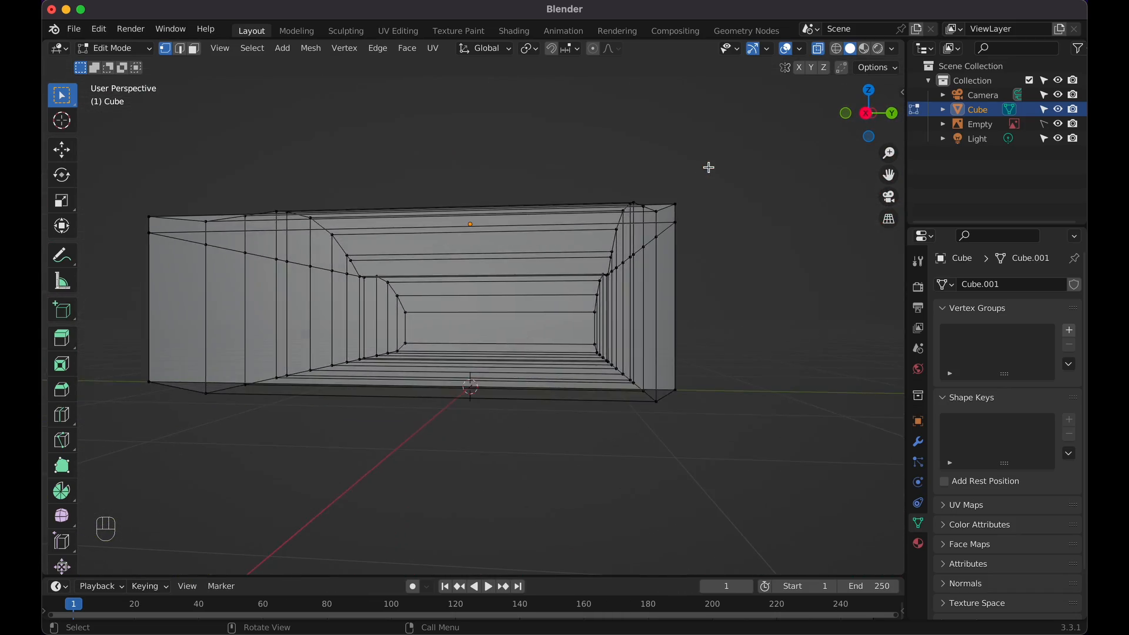
scroll(709, 168, "right", 10)
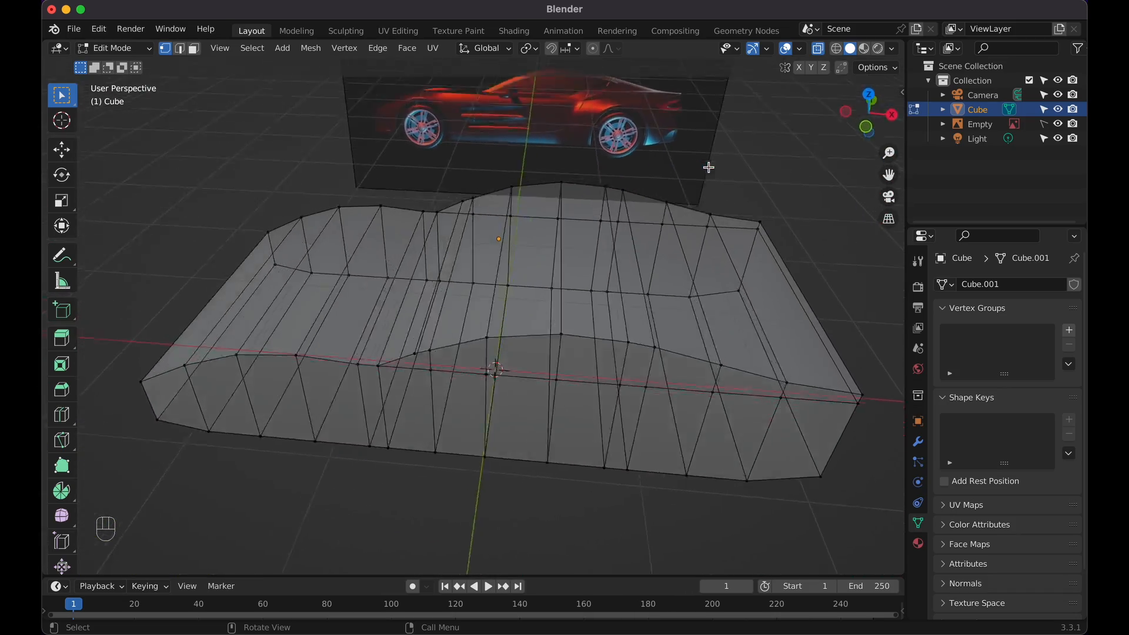
scroll(709, 168, "right", 10)
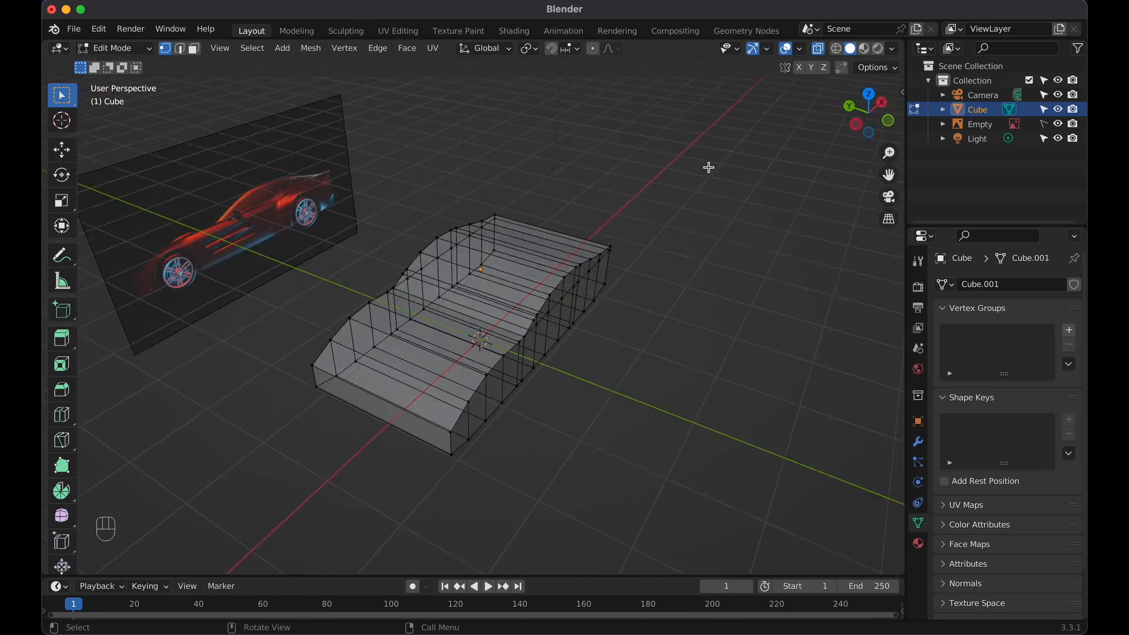
scroll(709, 168, "right", 10)
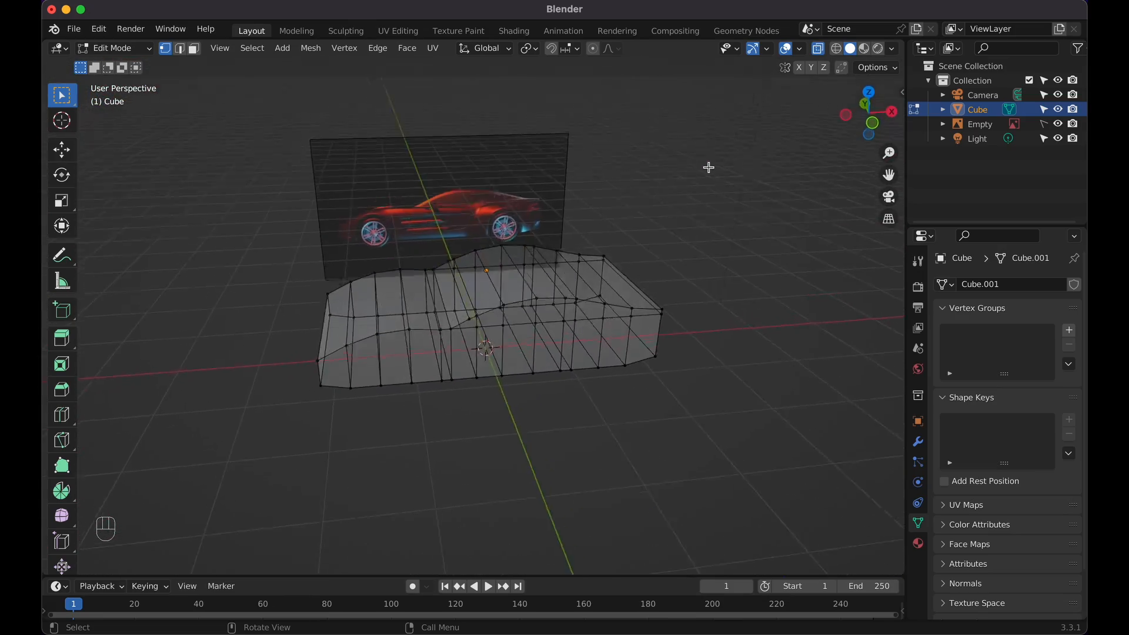
scroll(708, 167, "right", 3)
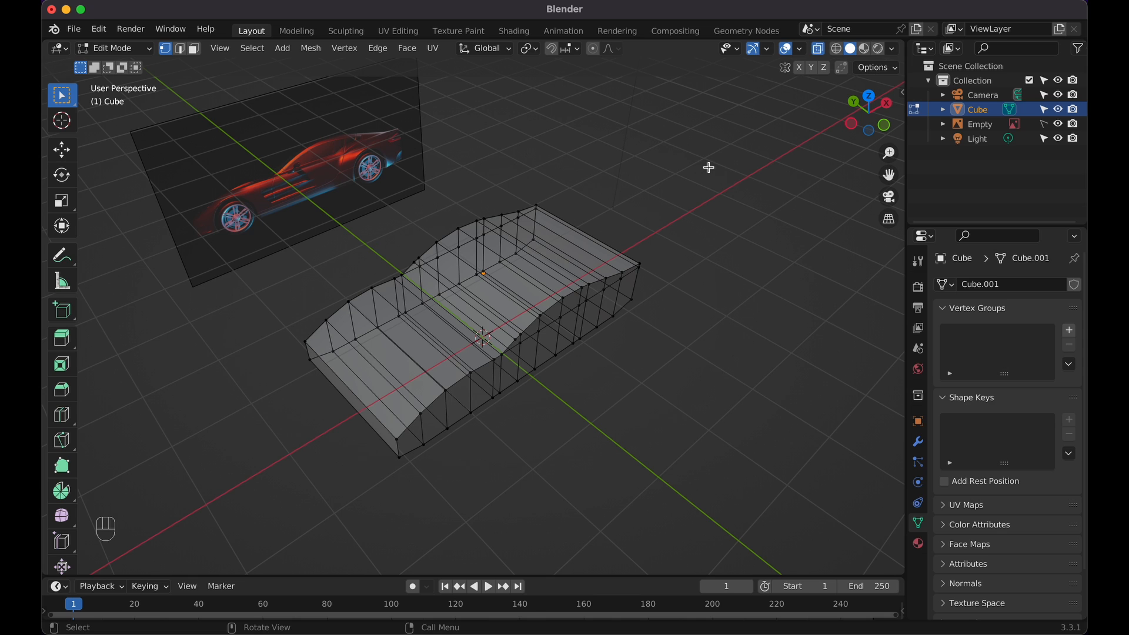
scroll(709, 168, "right", 3)
key("Tab")
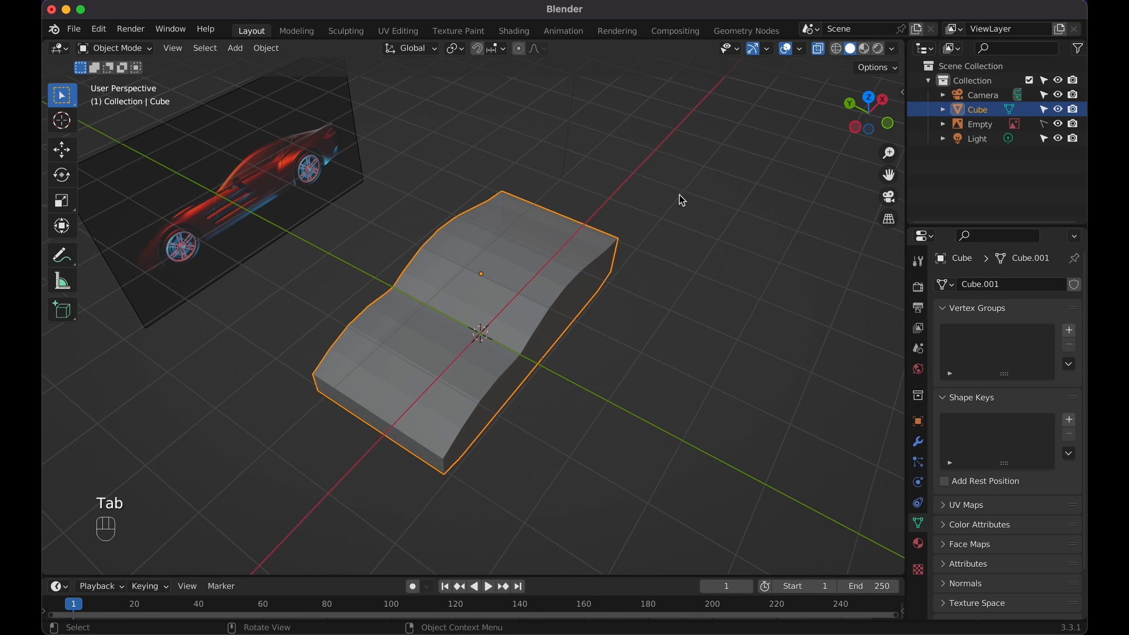
key("s")
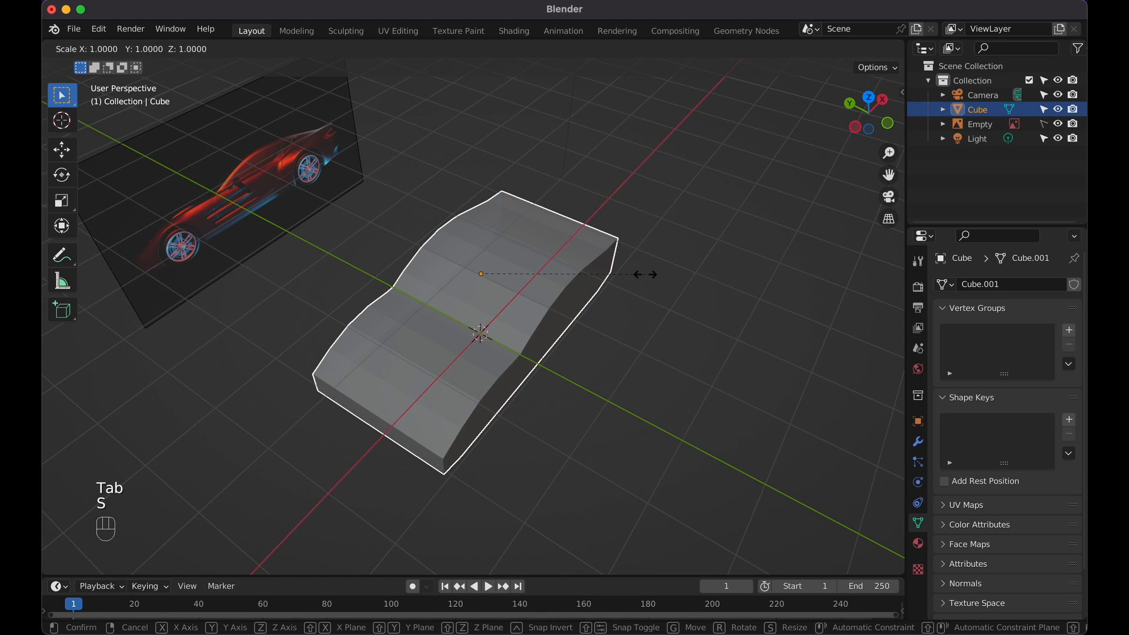
key("y")
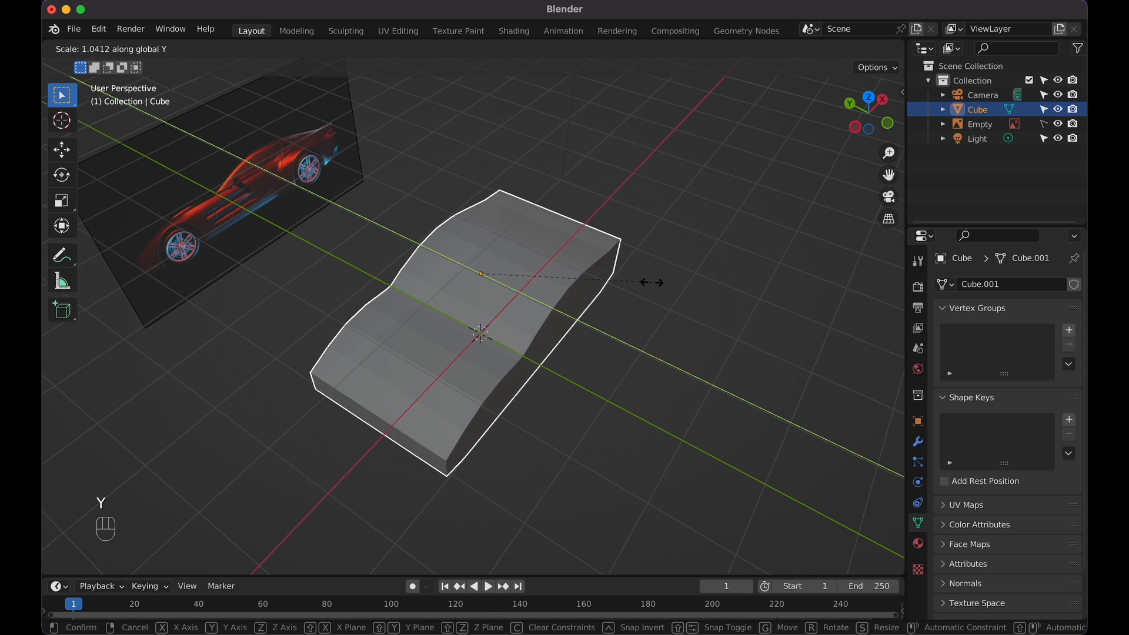
key("Escape")
key("Tab")
Add one centred lengthwise loop cut that splits the car body into two equal halves in top view
scroll(651, 283, "down", 5)
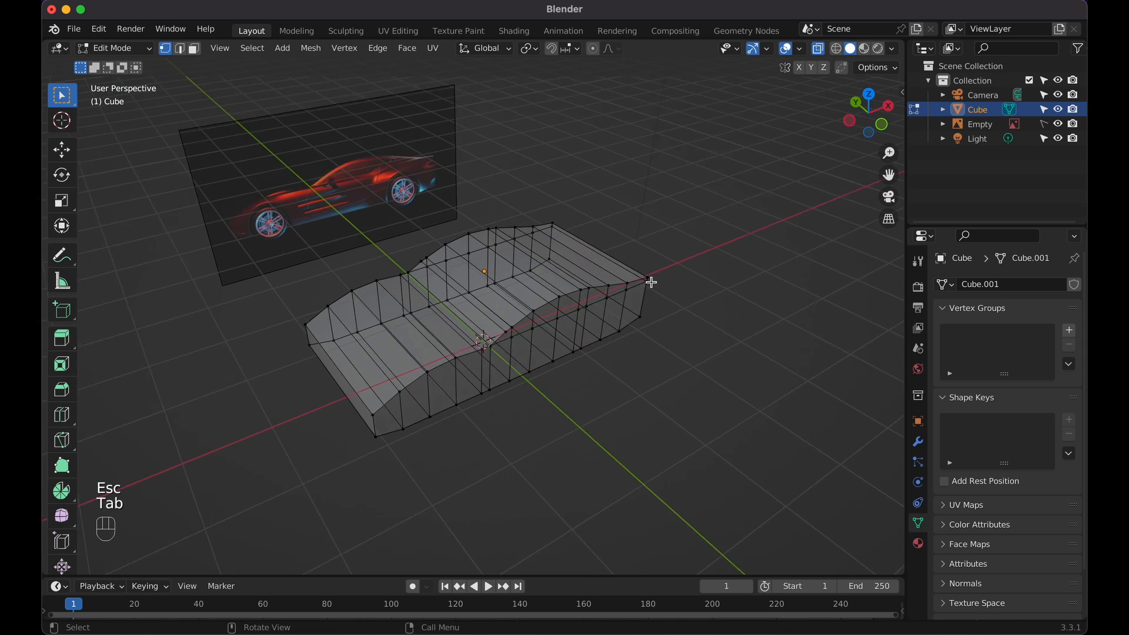
scroll(651, 283, "up", 7)
key("KP_7")
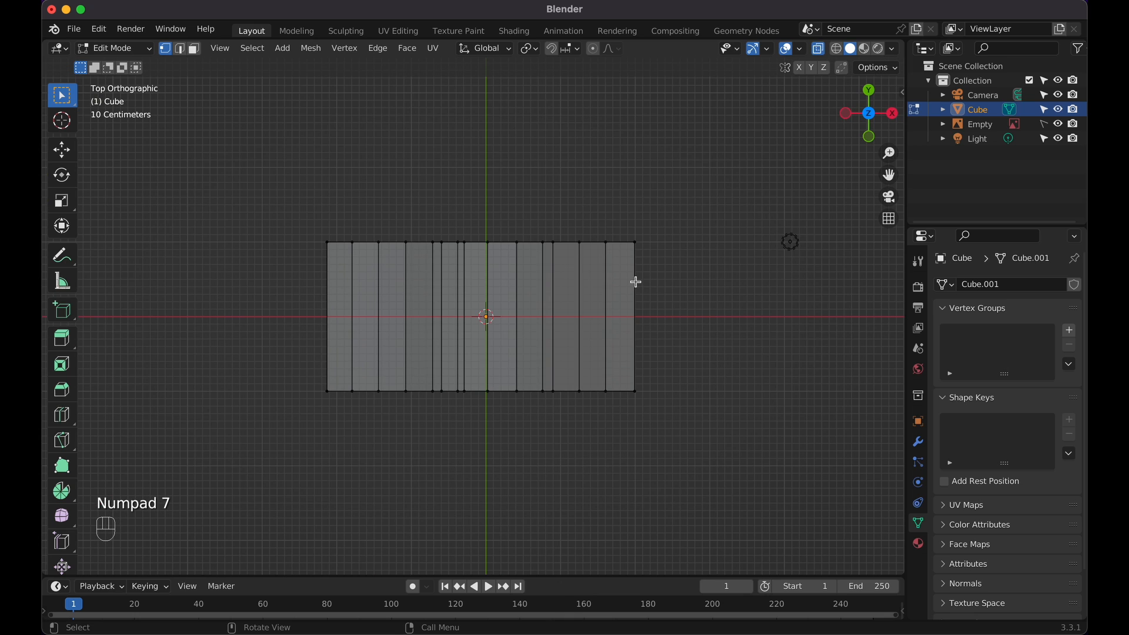
key("super+r")
left_click(606, 314)
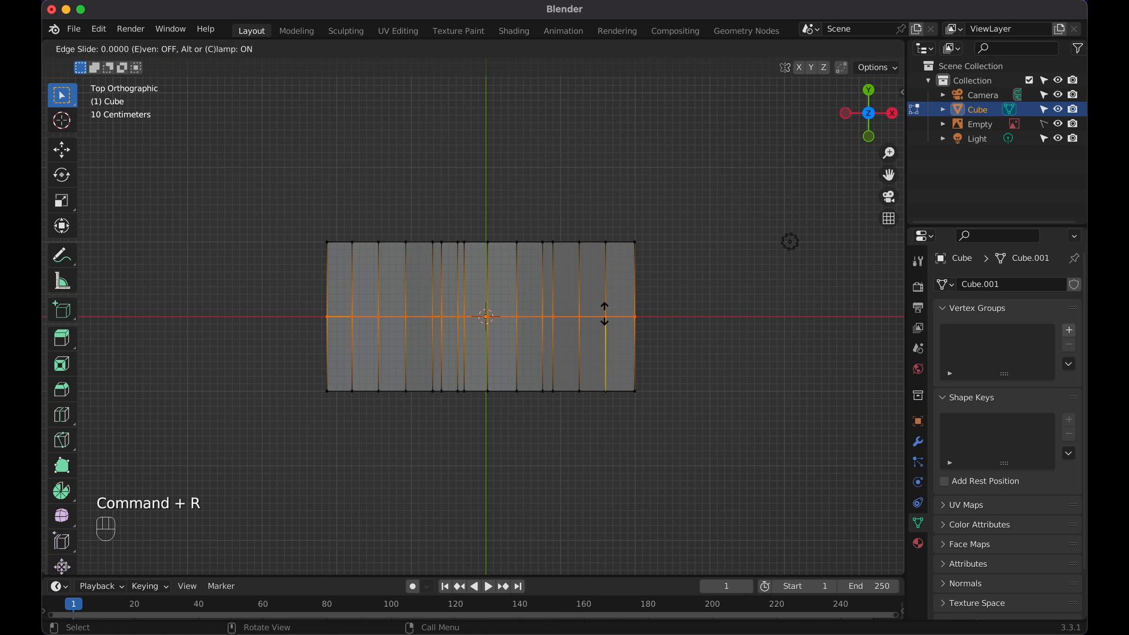
key("Escape")
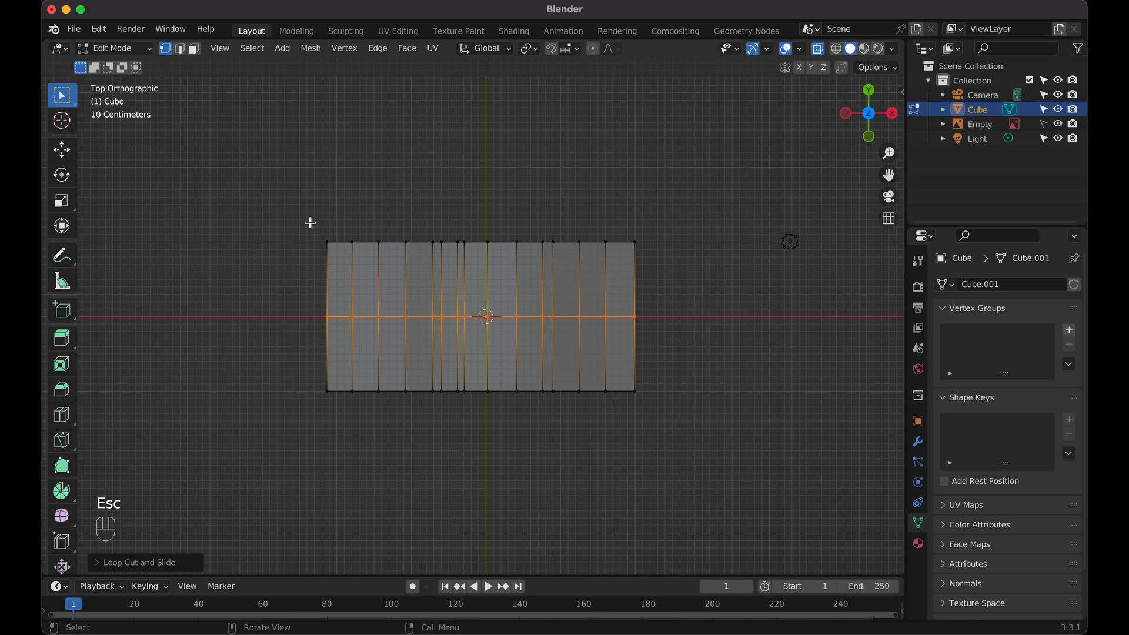
Delete the outer vertices on the body's positive Y side so only one half remains
key("shift+z")
left_click_drag(290, 209, 699, 279)
key("x")
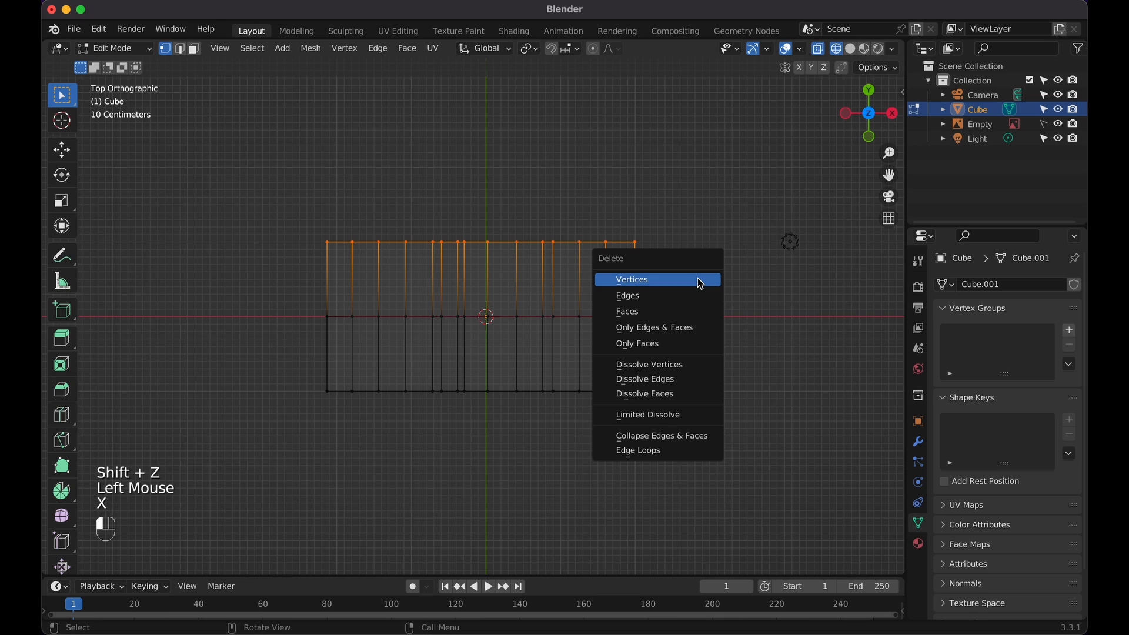
left_click(697, 279)
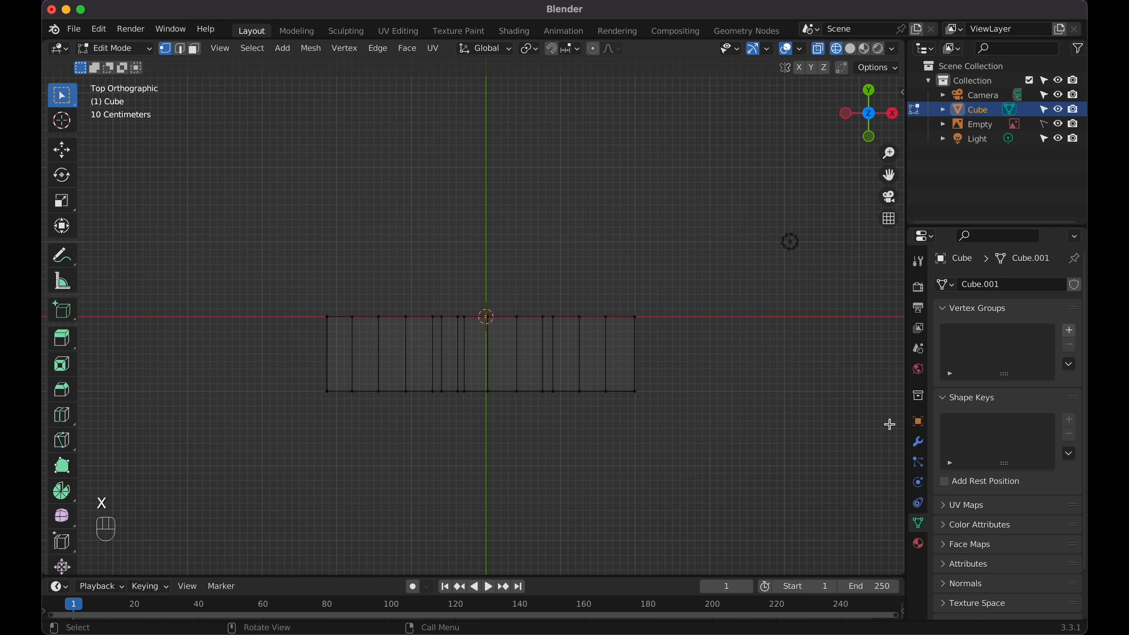
Add a Mirror modifier to the half body, mirroring only across the Y axis, with Clipping enabled
left_click(917, 441)
left_click(973, 284)
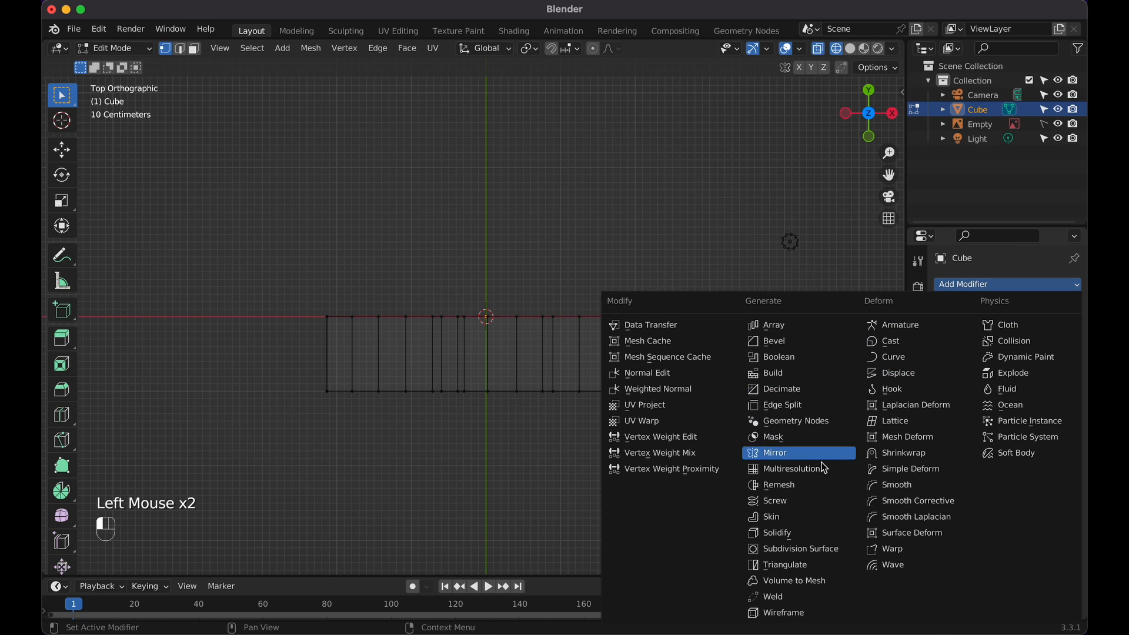
left_click(792, 452)
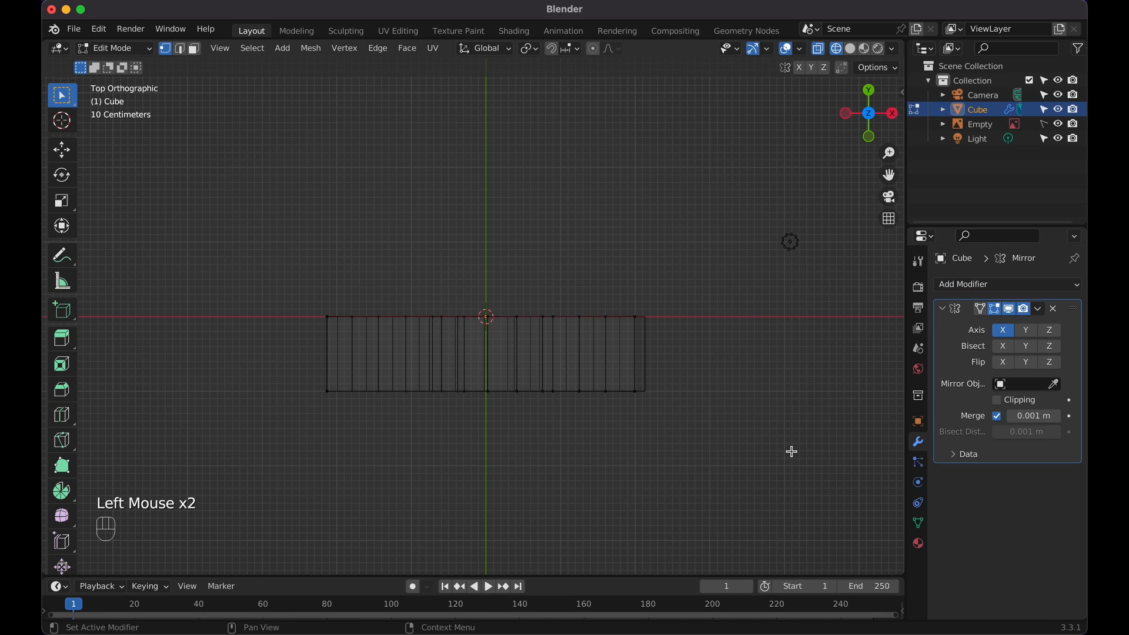
left_click(1026, 331)
left_click(1005, 333)
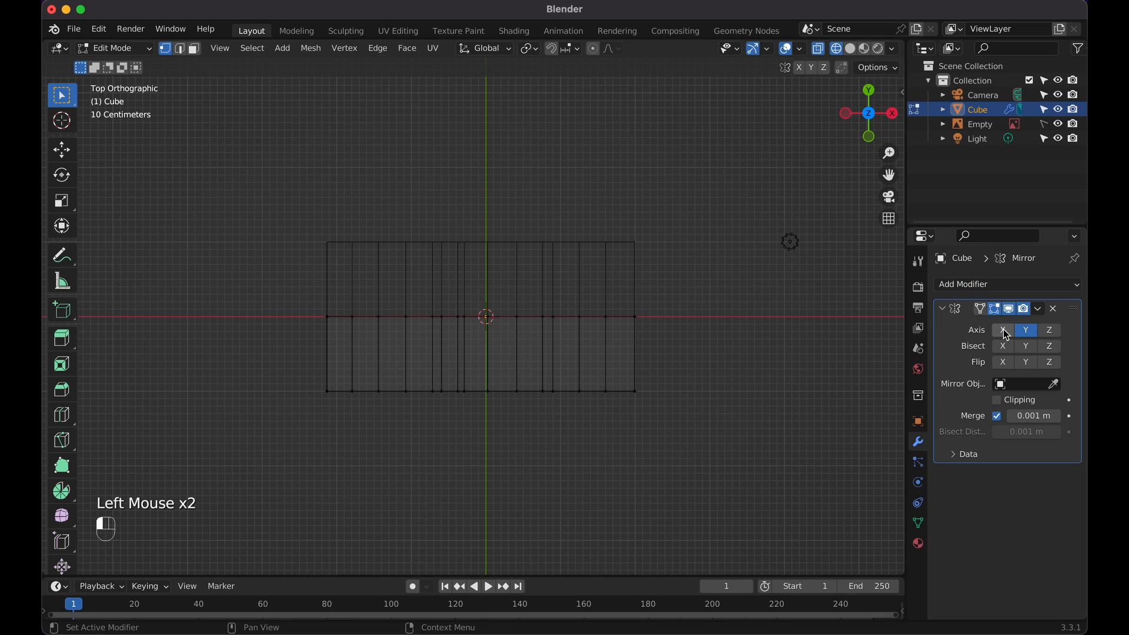
left_click(997, 401)
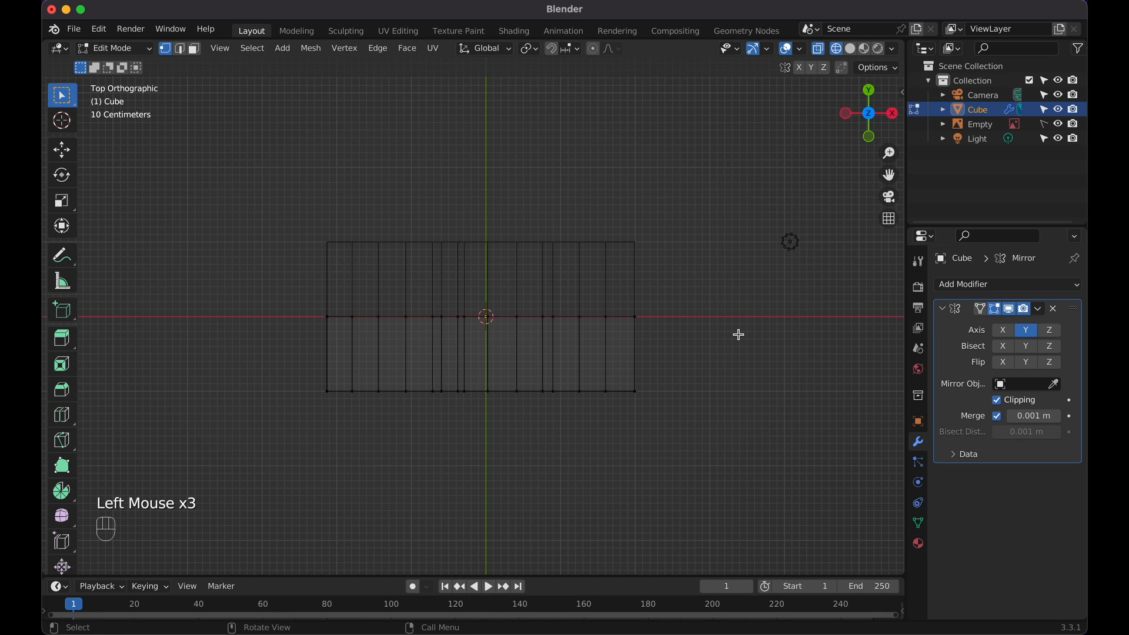
Examine the mirrored body against the side-view reference and from the rear in solid shading
key("KP_1")
scroll(738, 335, "up", 3)
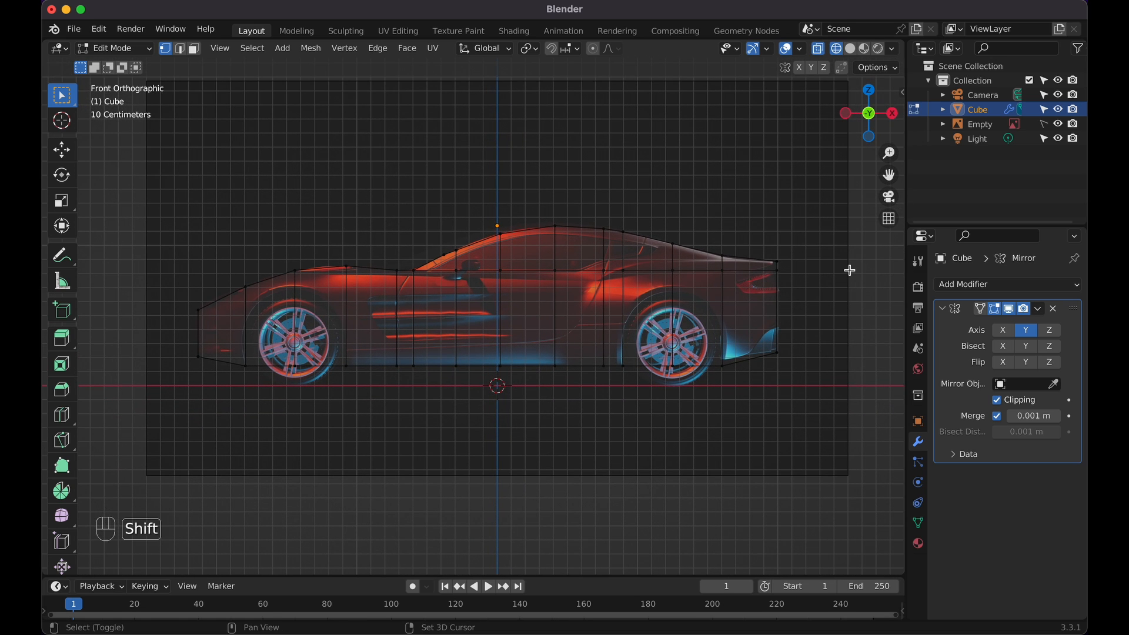
key("shift+z")
middle_click_drag(806, 324, 807, 322)
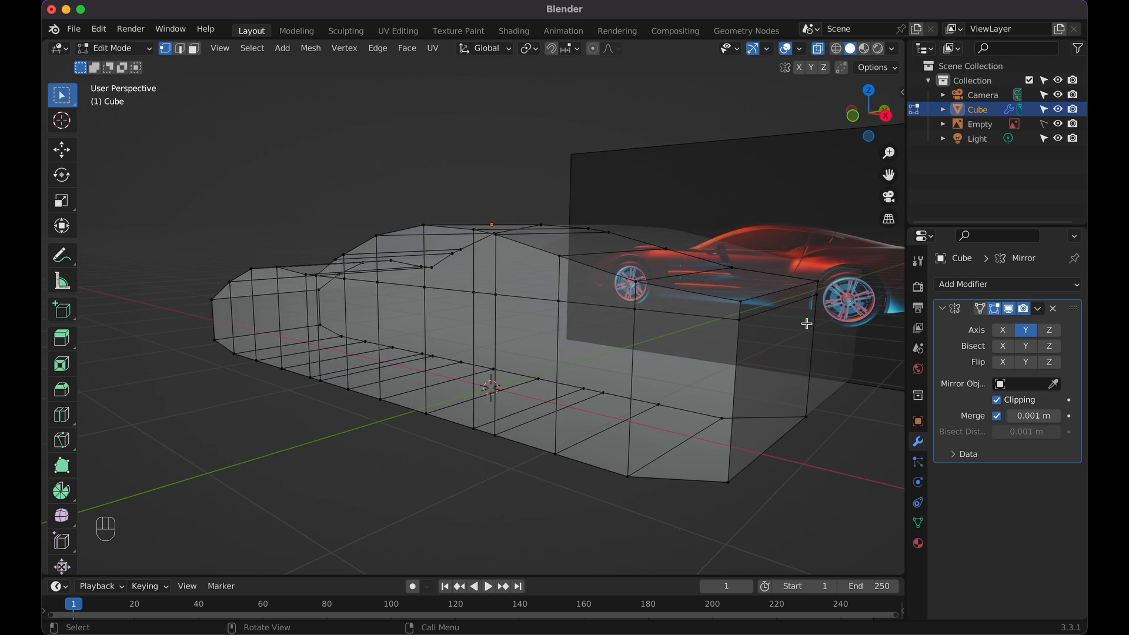
key("KP_1")
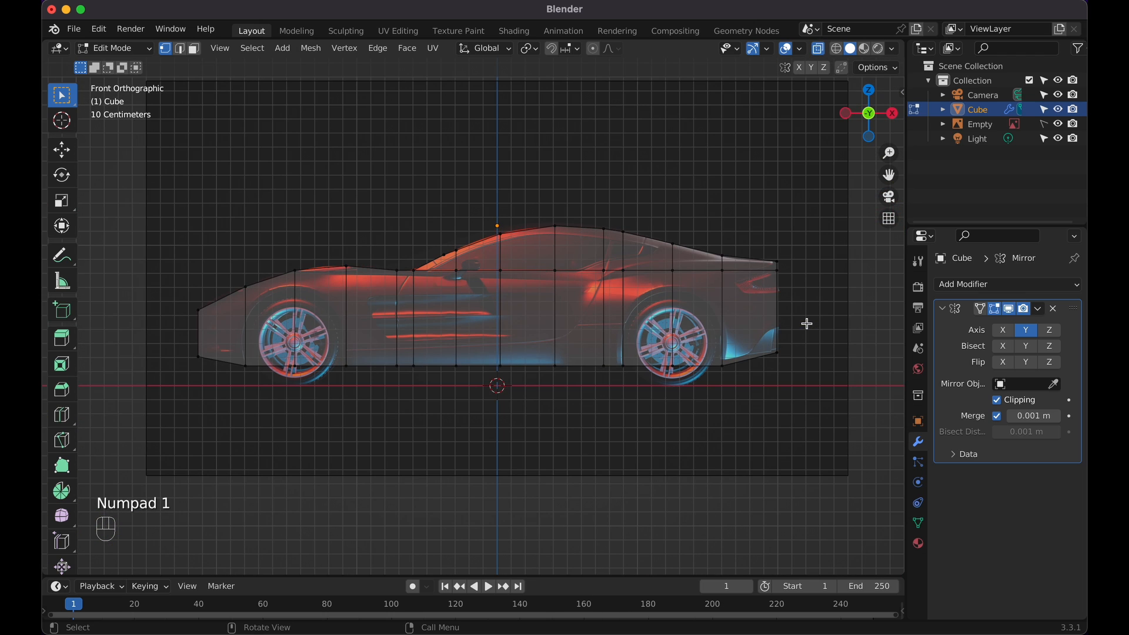
key("shift+z")
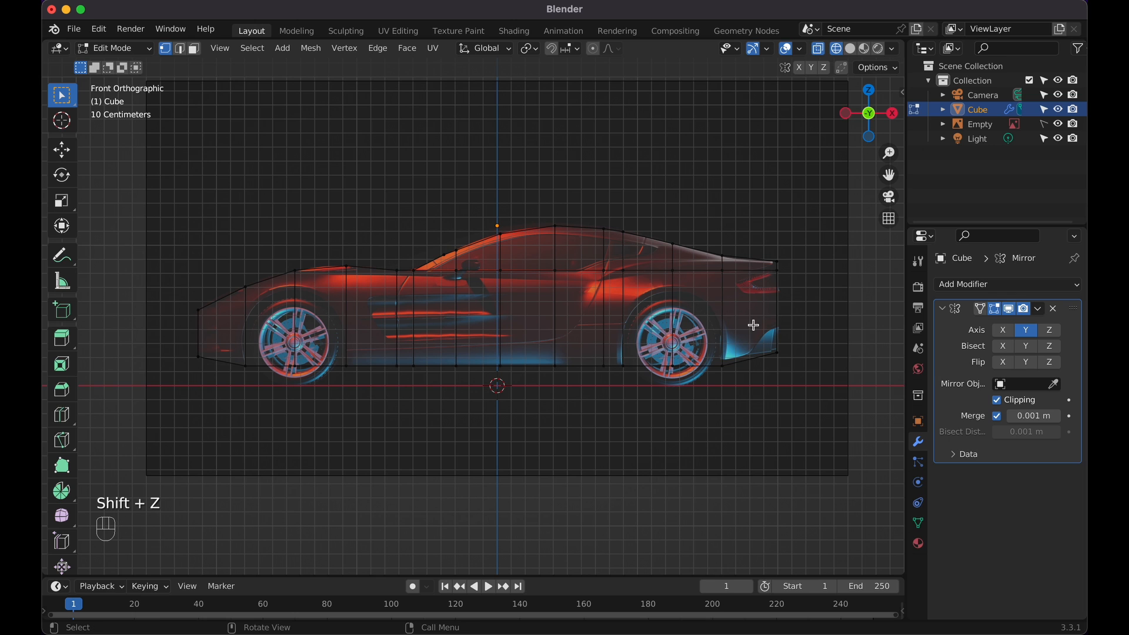
scroll(747, 324, "up", 1)
scroll(746, 325, "up", 2)
middle_click_drag(746, 324, 747, 325, "shift")
key("shift+z")
left_click(577, 420)
left_click(576, 420)
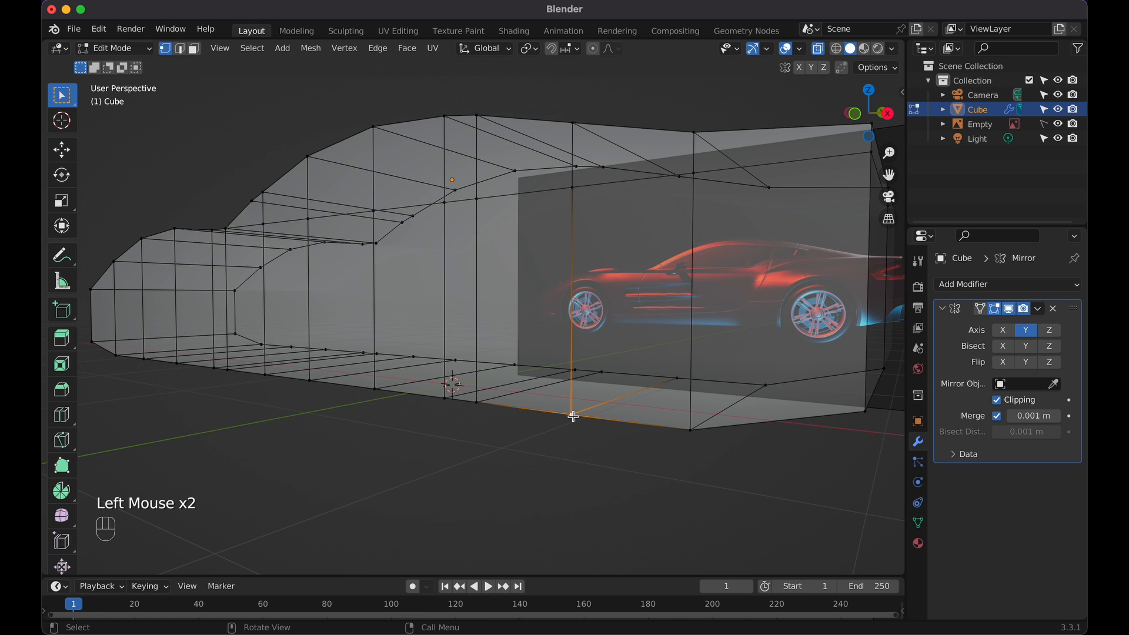
key("g")
key("Escape")
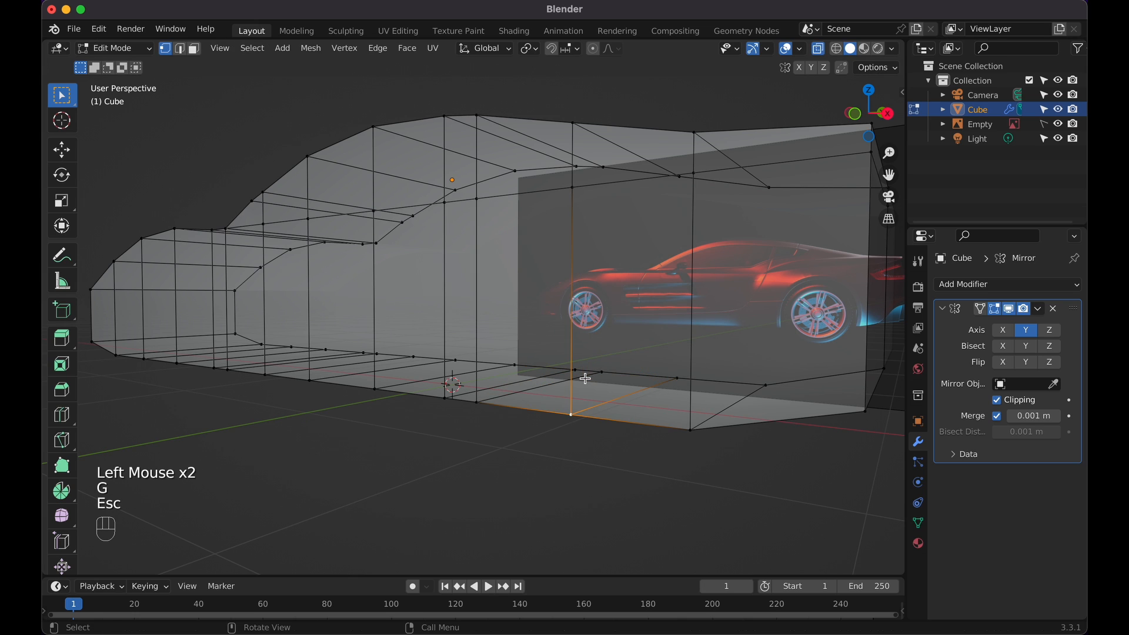
Add a horizontal loop cut through the body's lower side and slide it up to about -0.57, just above the wheels
key("KP_1")
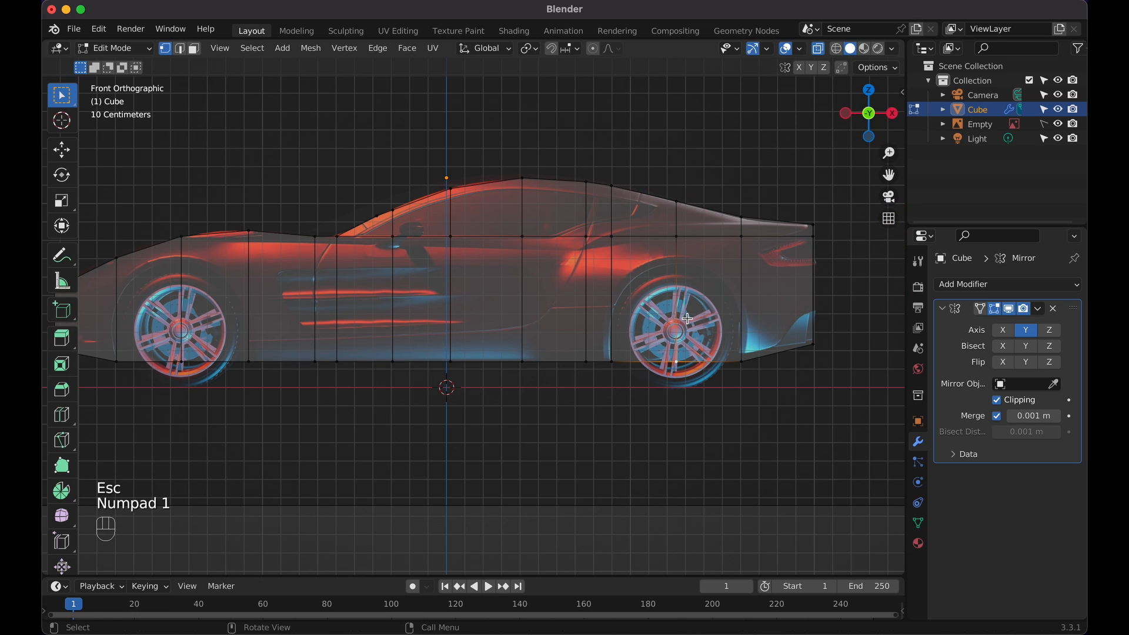
key("super+r")
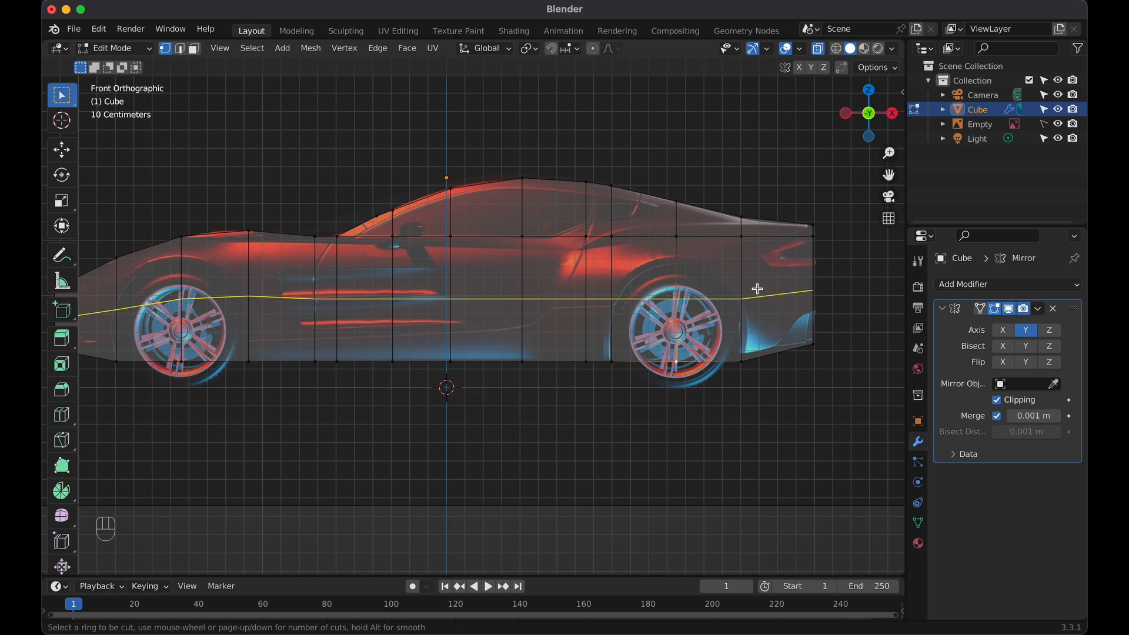
left_click(764, 294)
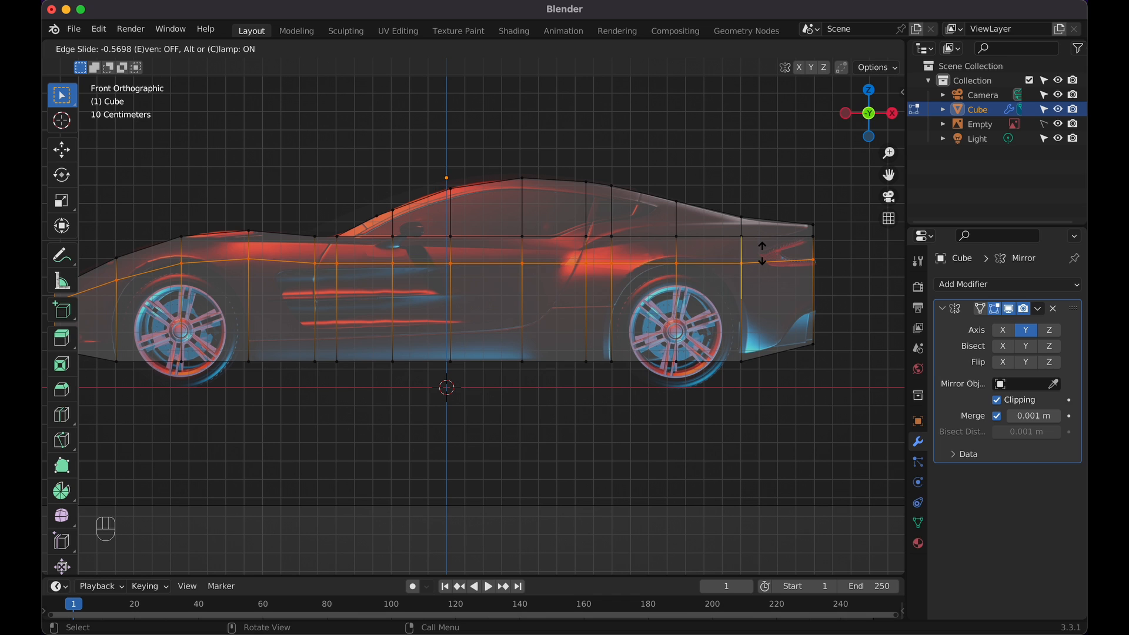
left_click(762, 253)
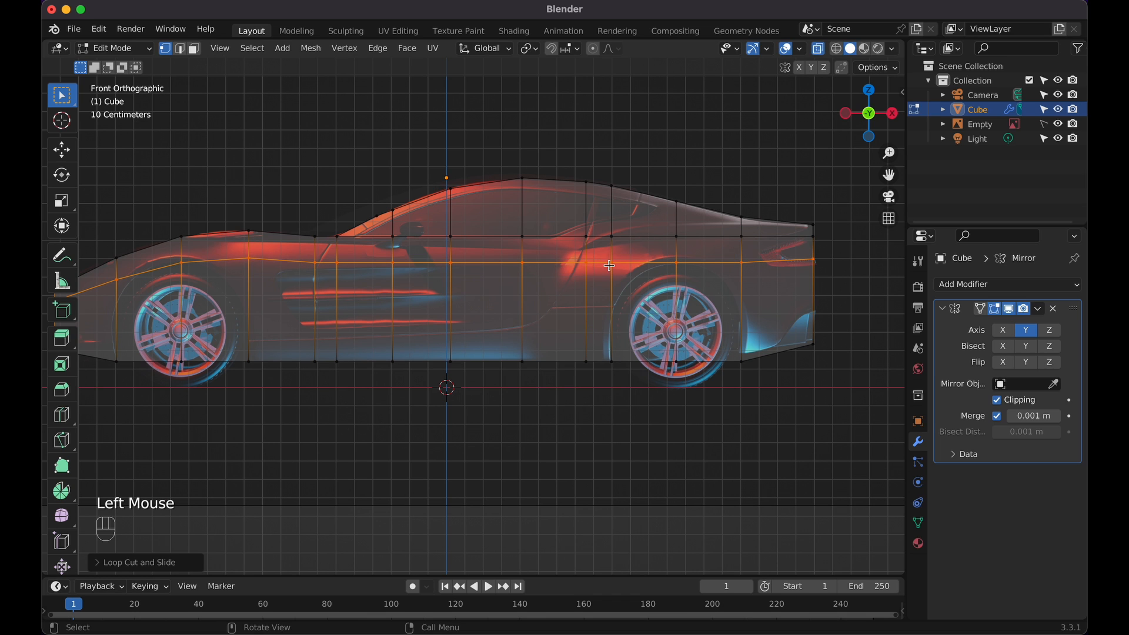
Raise the upper loop vertex above the front wheel along Z to clear the top of the wheel arch
scroll(349, 257, "left", 3, "shift")
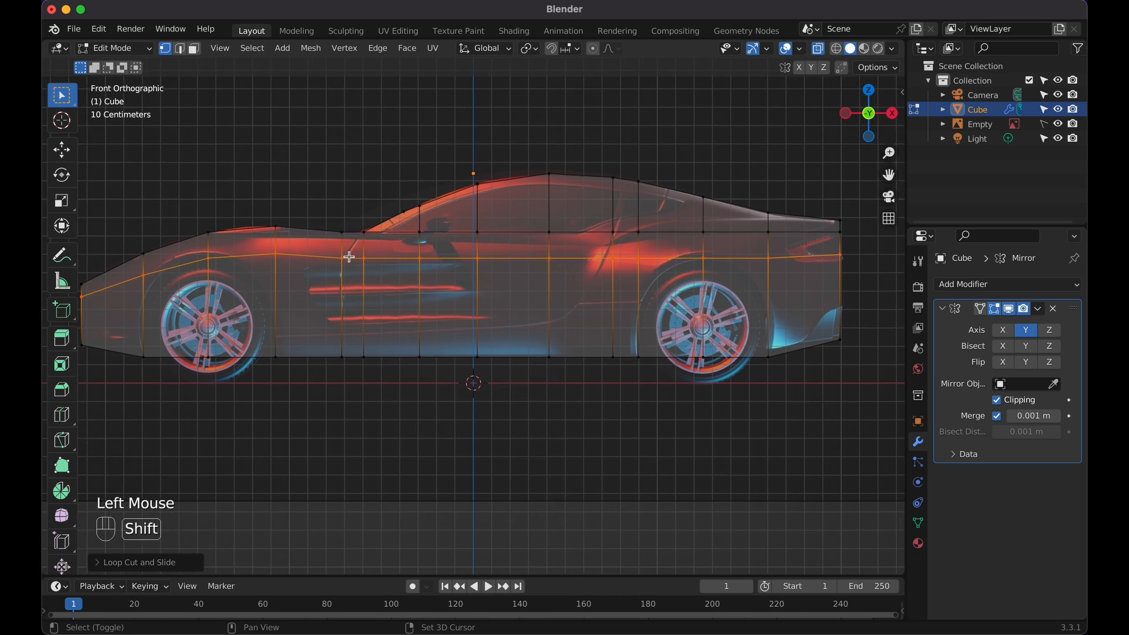
left_click_drag(223, 236, 235, 248)
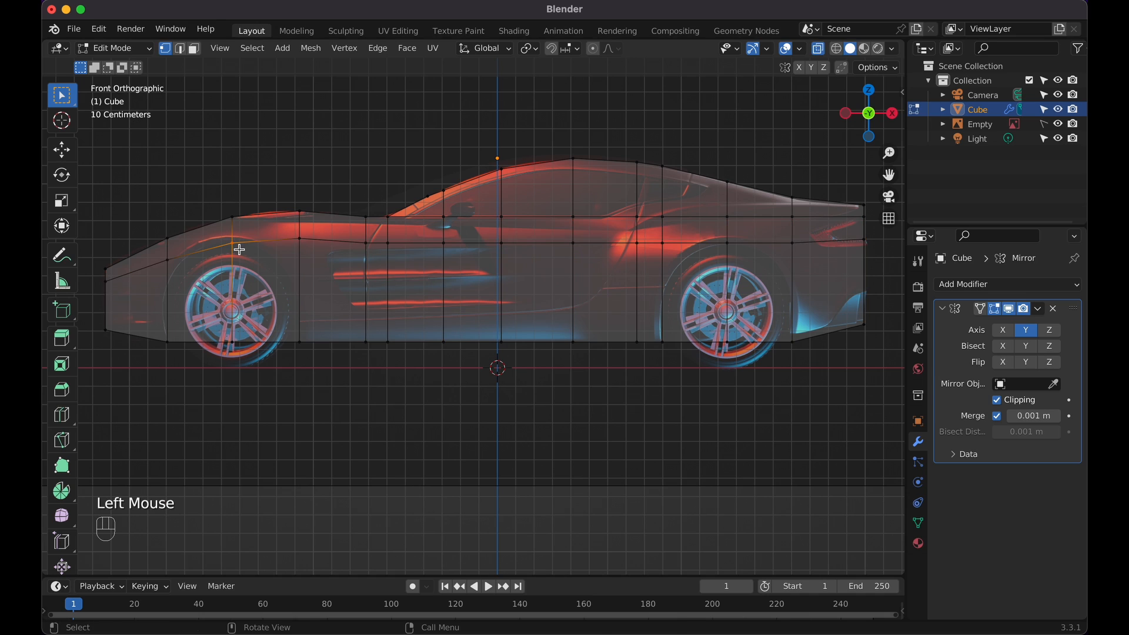
key("g")
key("z")
left_click(239, 244)
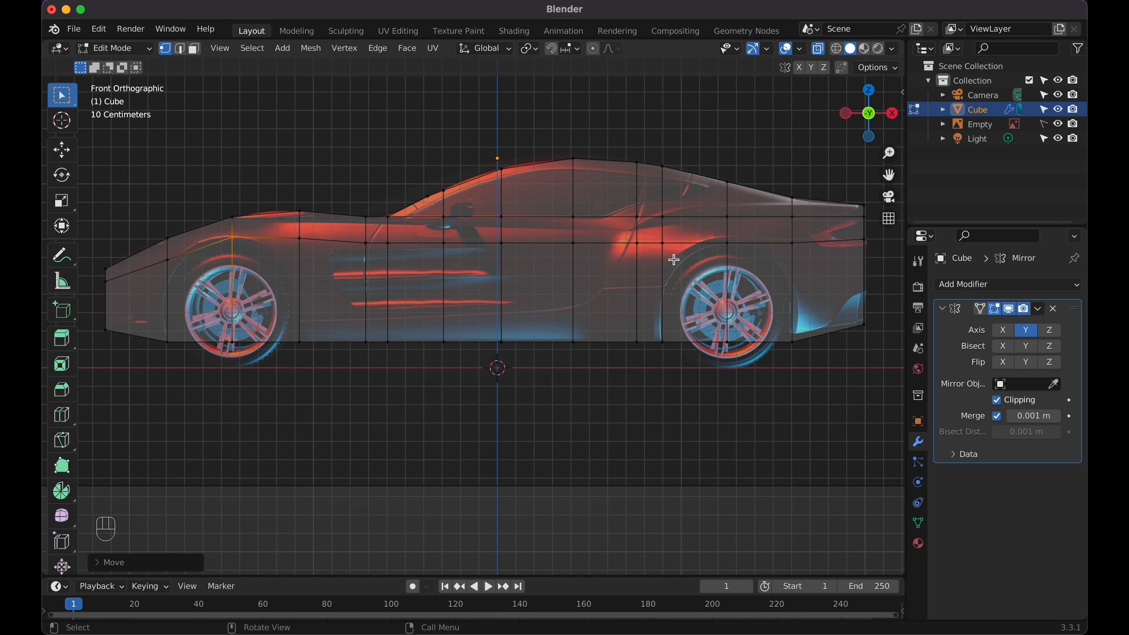
Switch to wireframe shading and move the loop vertex ahead of the rear wheel about 0.09 m back and 0.10 m down onto the arch
left_click(659, 246)
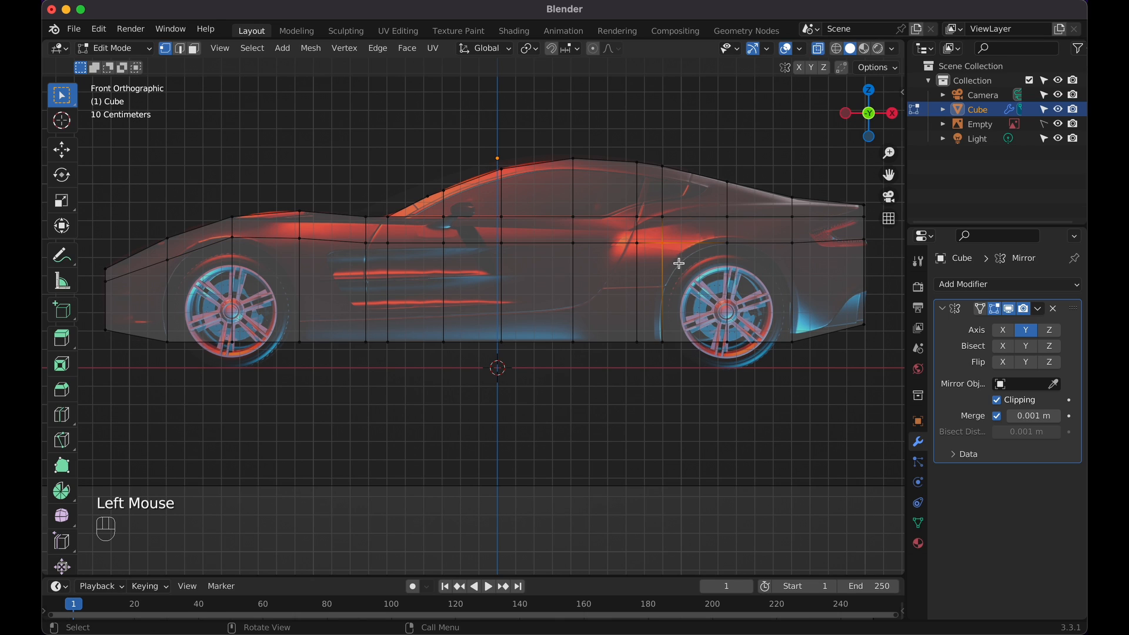
key("shift")
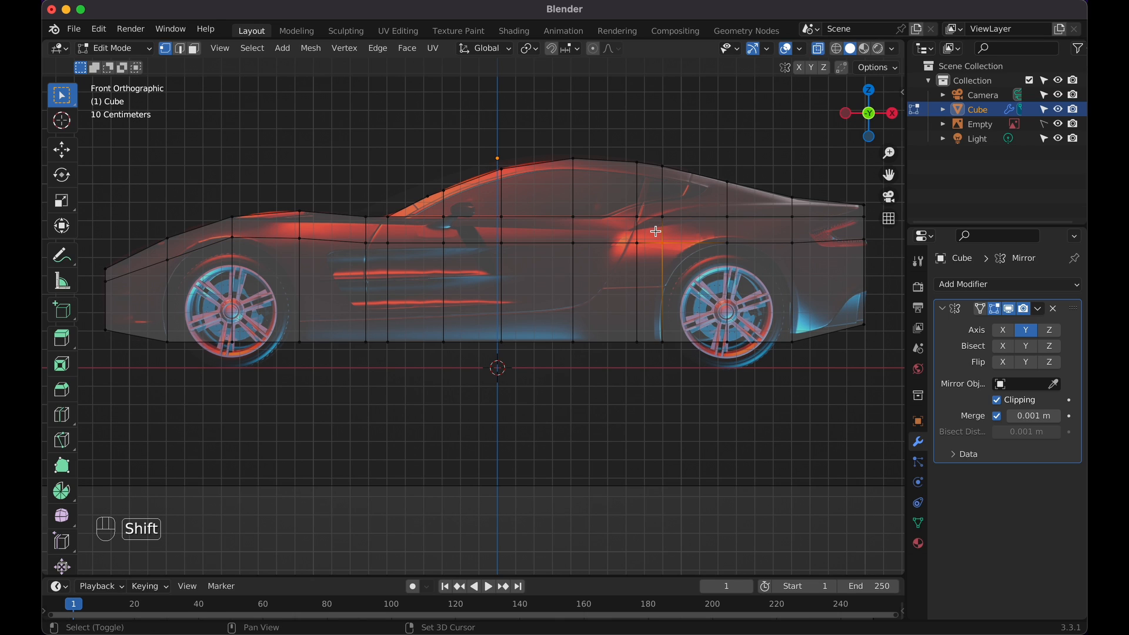
key("shift+z")
left_click(650, 230)
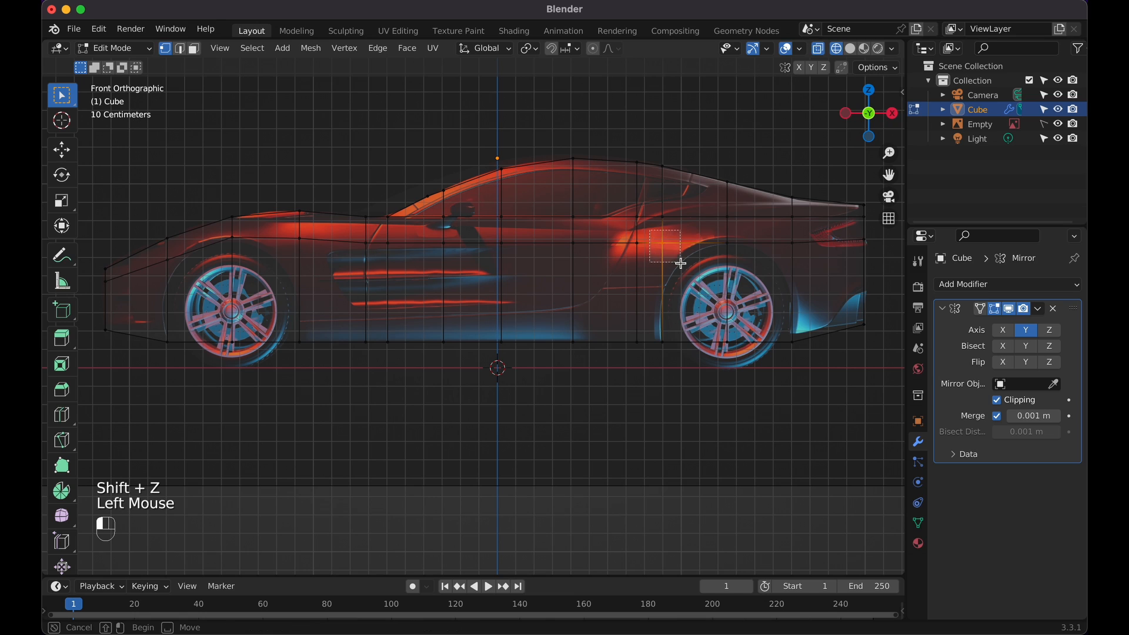
key("g")
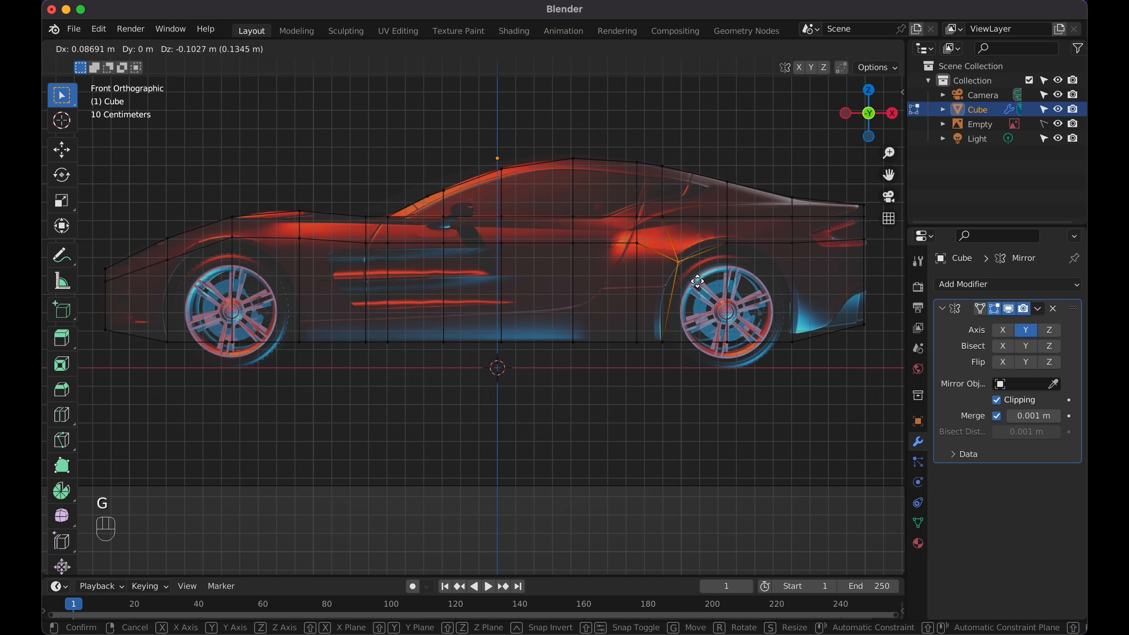
left_click(697, 282)
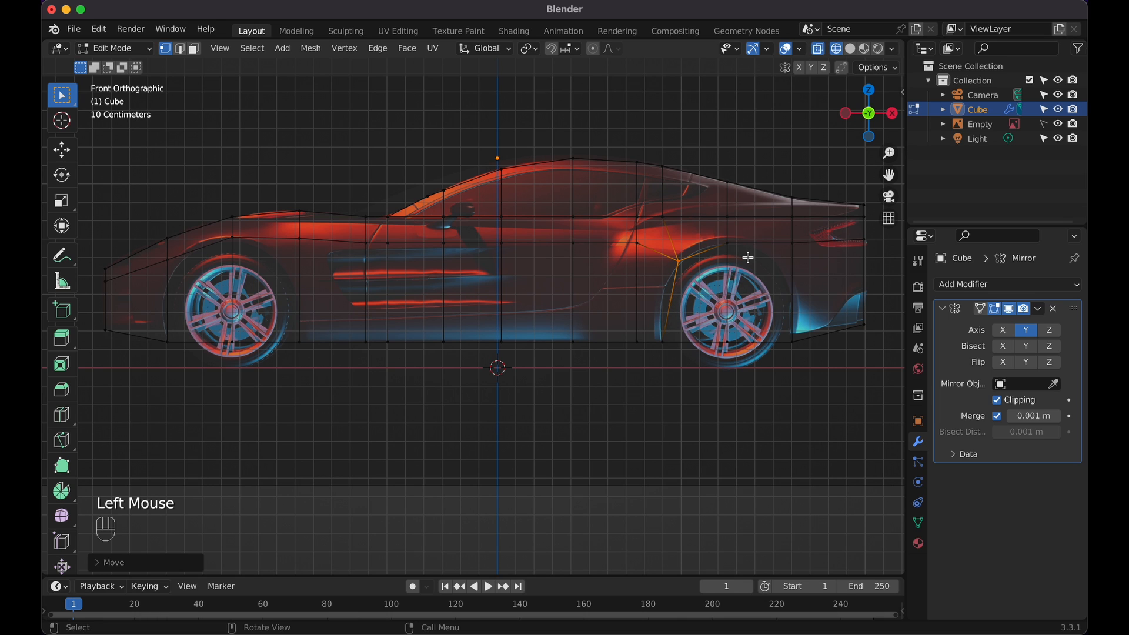
Move the loop vertex behind the rear wheel down and slightly forward to follow the rear wheel arch
left_click(771, 238)
key("g")
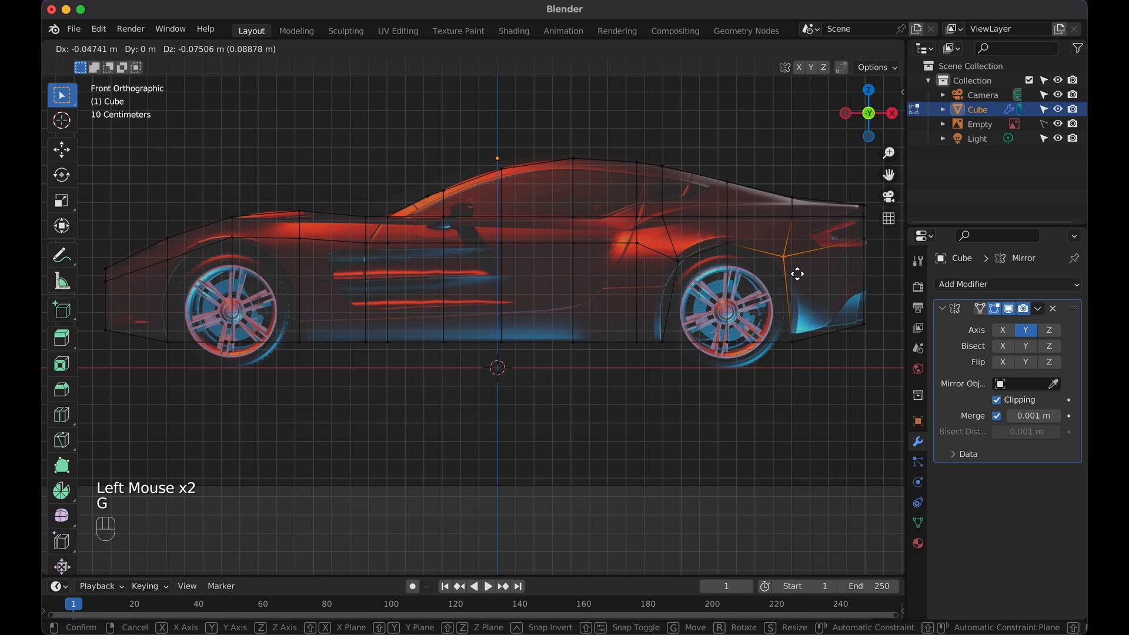
left_click(795, 283)
scroll(794, 282, "right", 3, "shift")
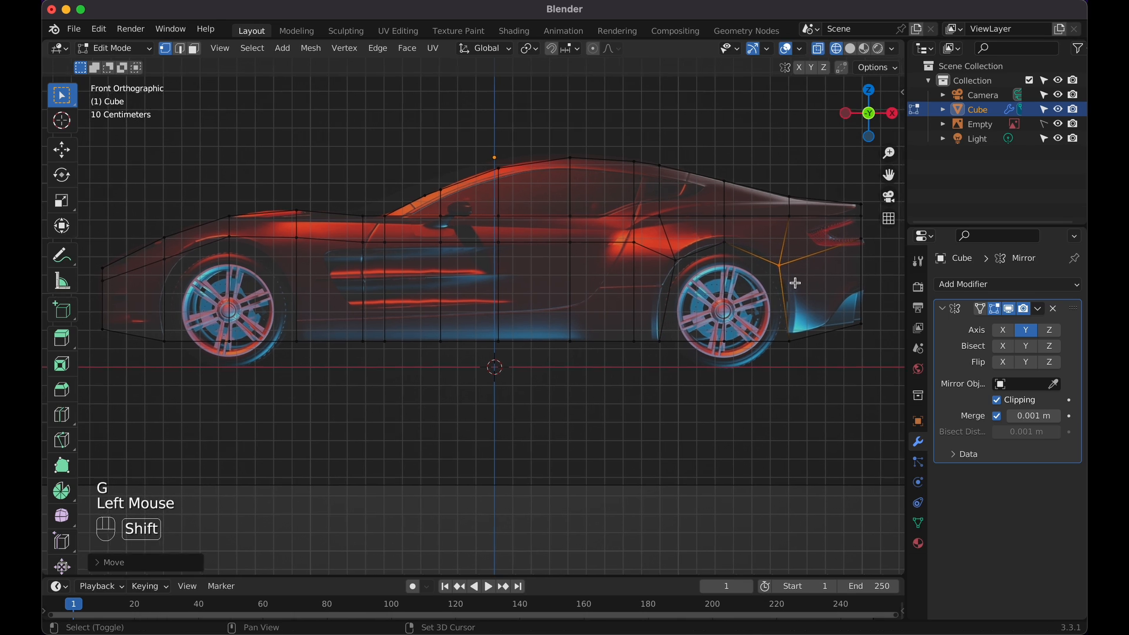
Leave mesh editing and set the opacity of the car reference image empty to 0.25
left_click(979, 124)
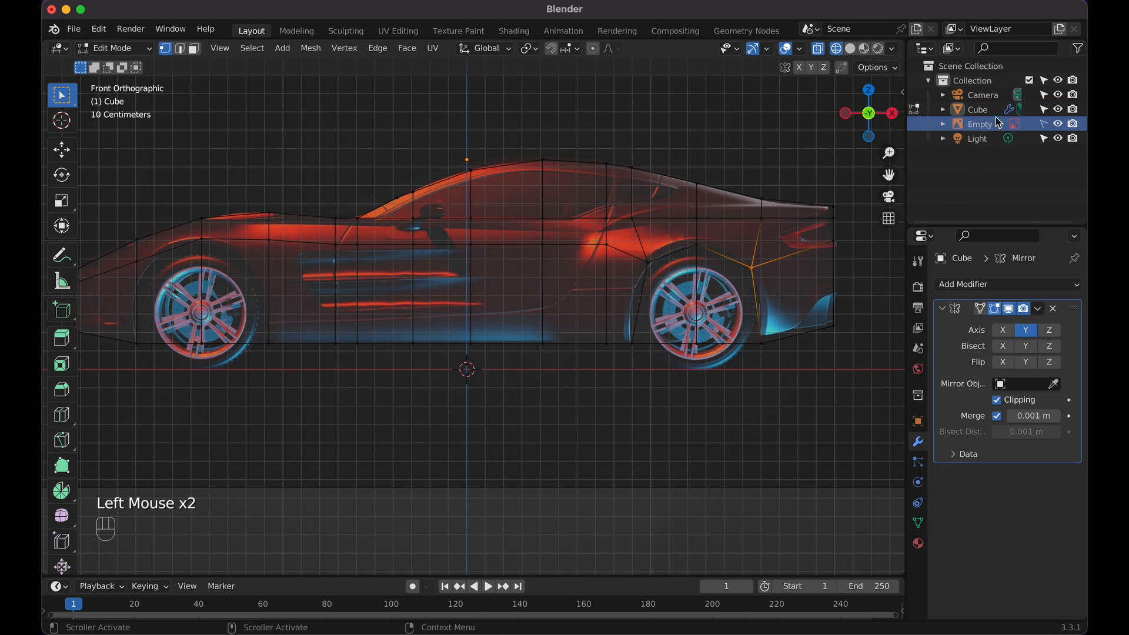
left_click(1045, 125)
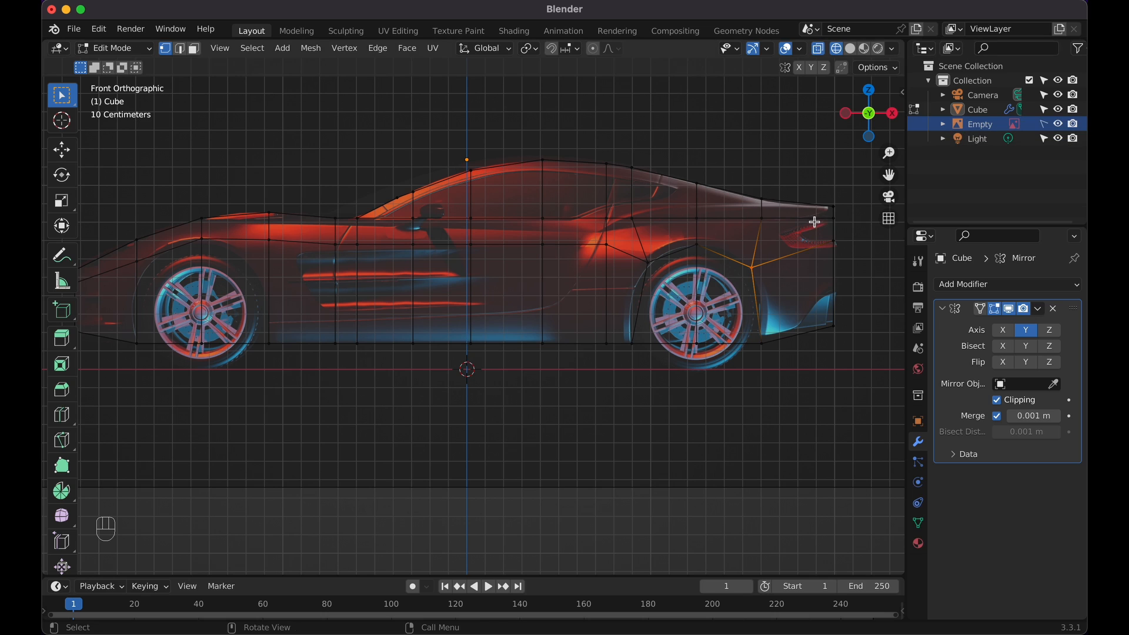
key("Tab")
left_click(840, 211)
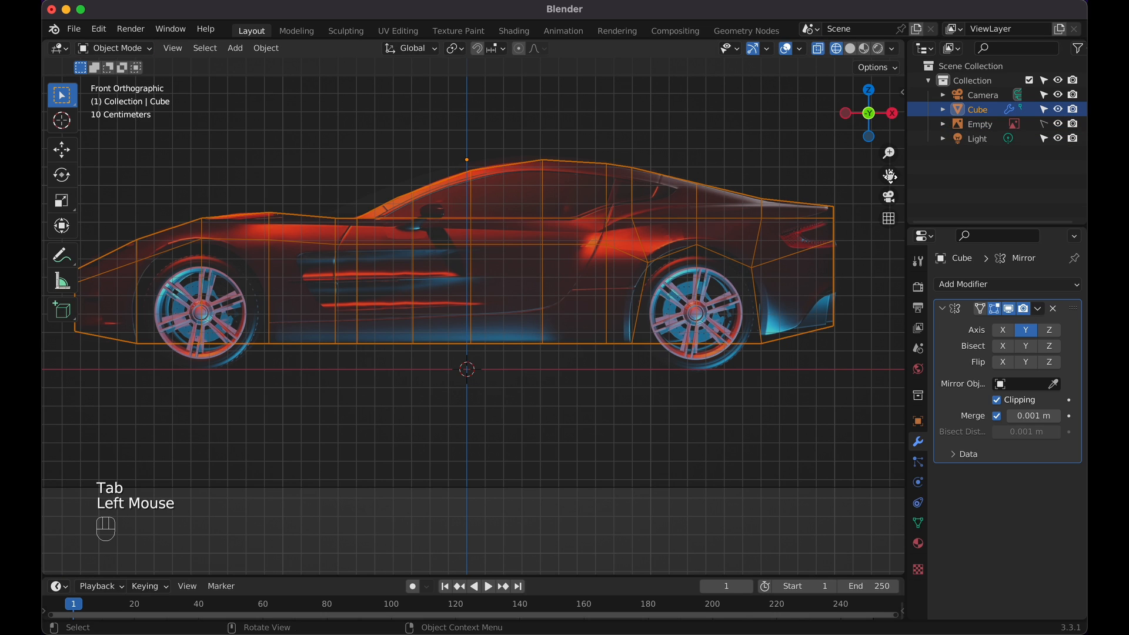
left_click(979, 124)
left_click(918, 482)
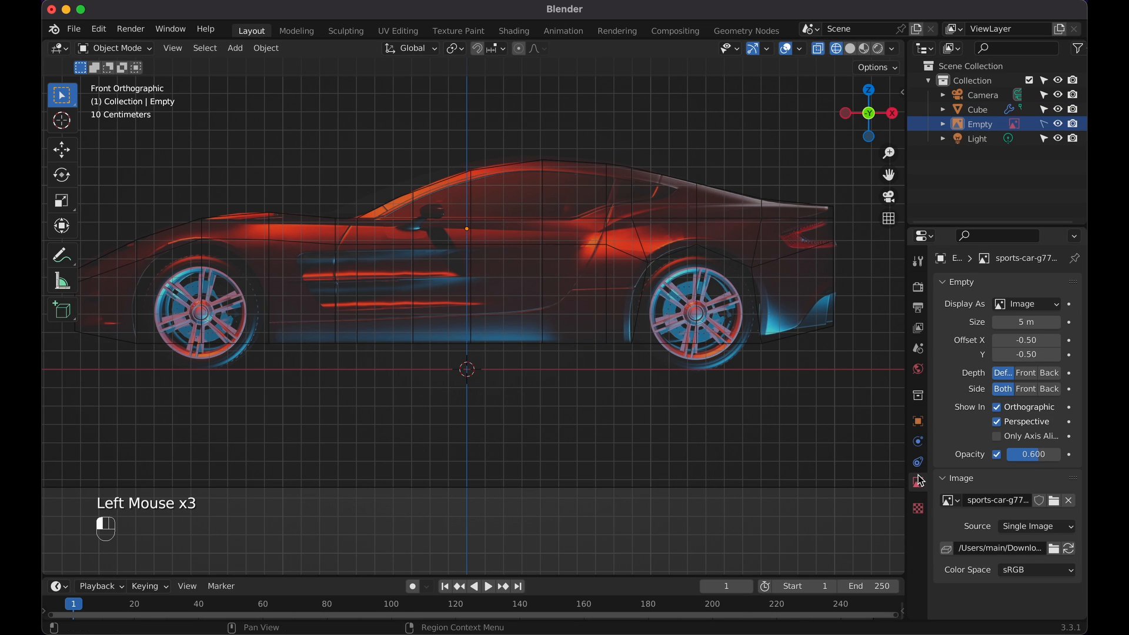
mouse_move(1039, 454)
left_mouse_down()
mouse_move(1052, 454)
mouse_move(1019, 454)
left_mouse_up()
left_click(1019, 454)
key("BackSpace")
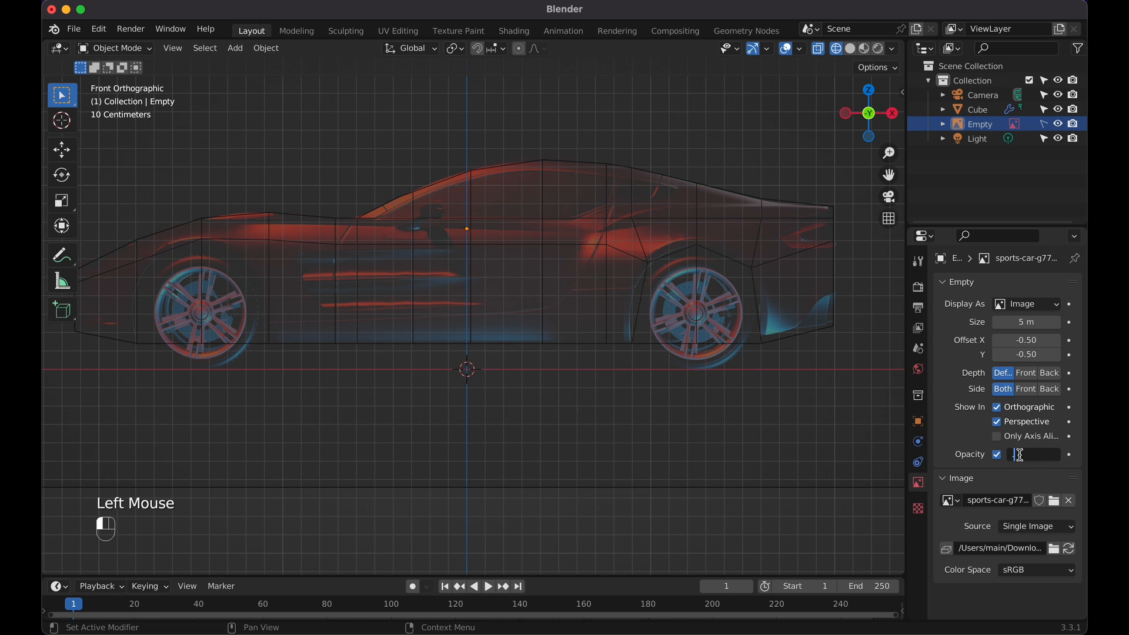
type(".25")
key("Return")
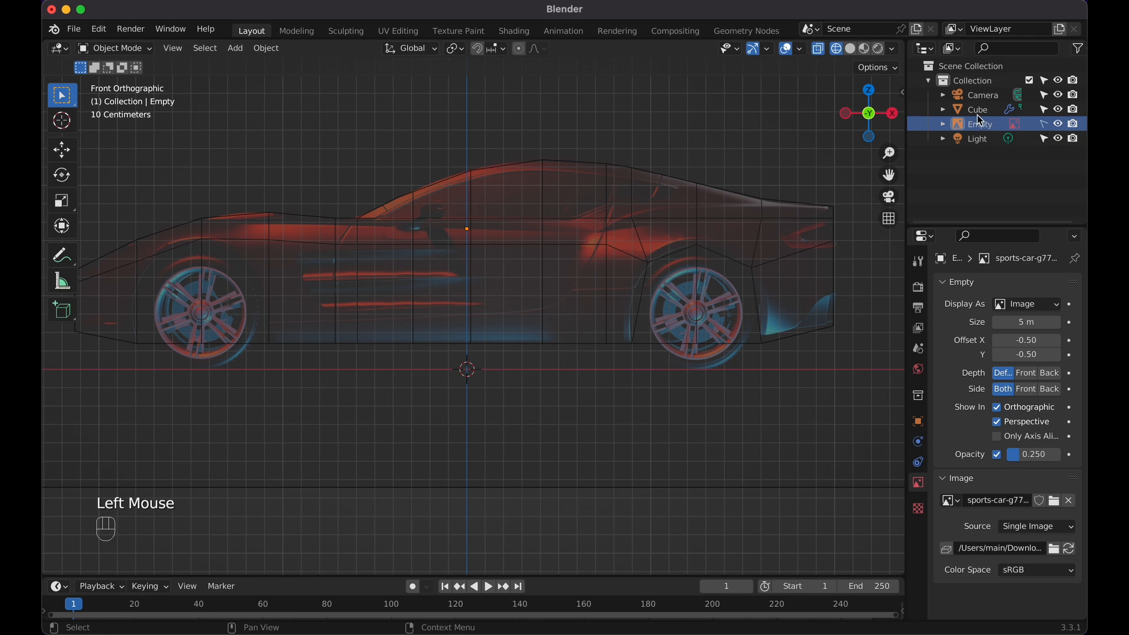
Edit the car body mesh again and raise the bottom vertex behind the rear wheel by about 0.04 m to match the bumper's underside
left_click(978, 111)
key("Tab")
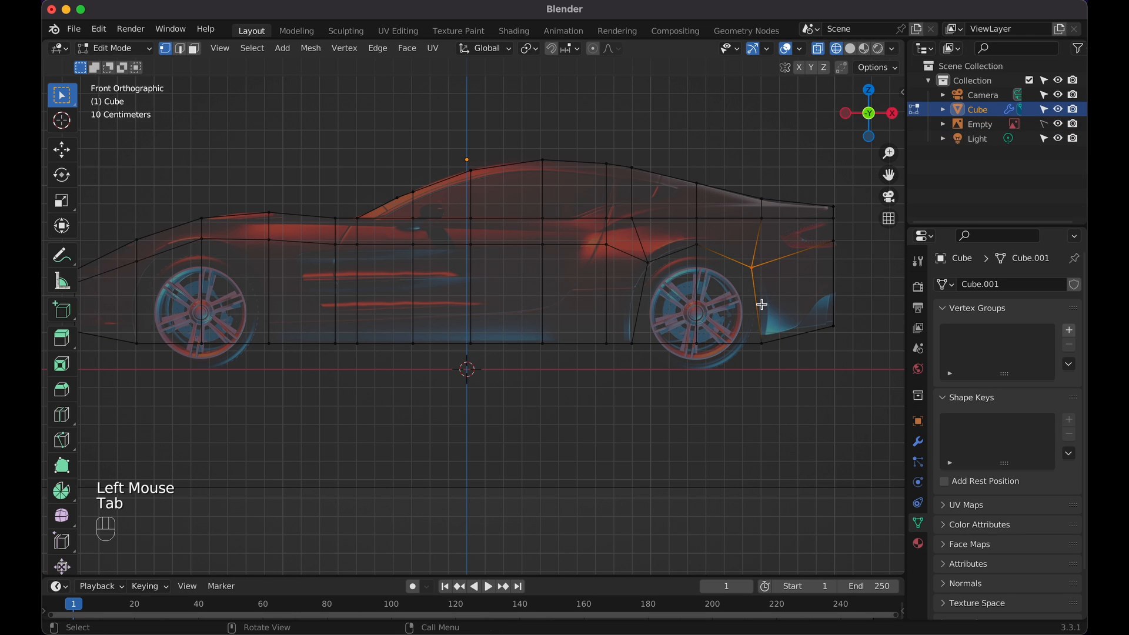
left_click(763, 343)
key("g")
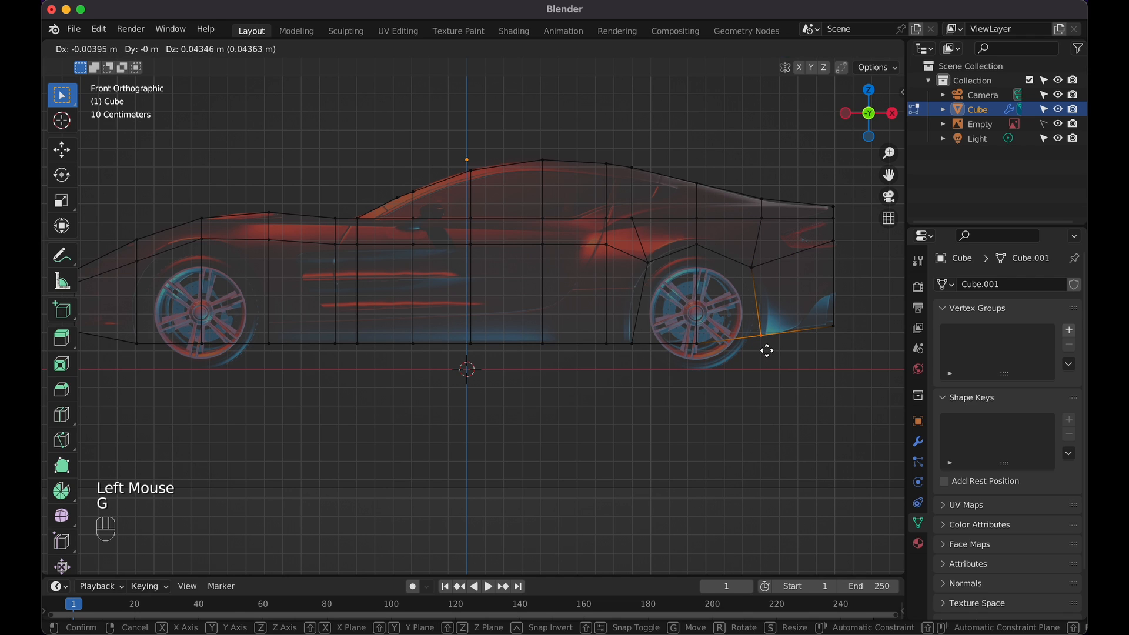
left_click(767, 351)
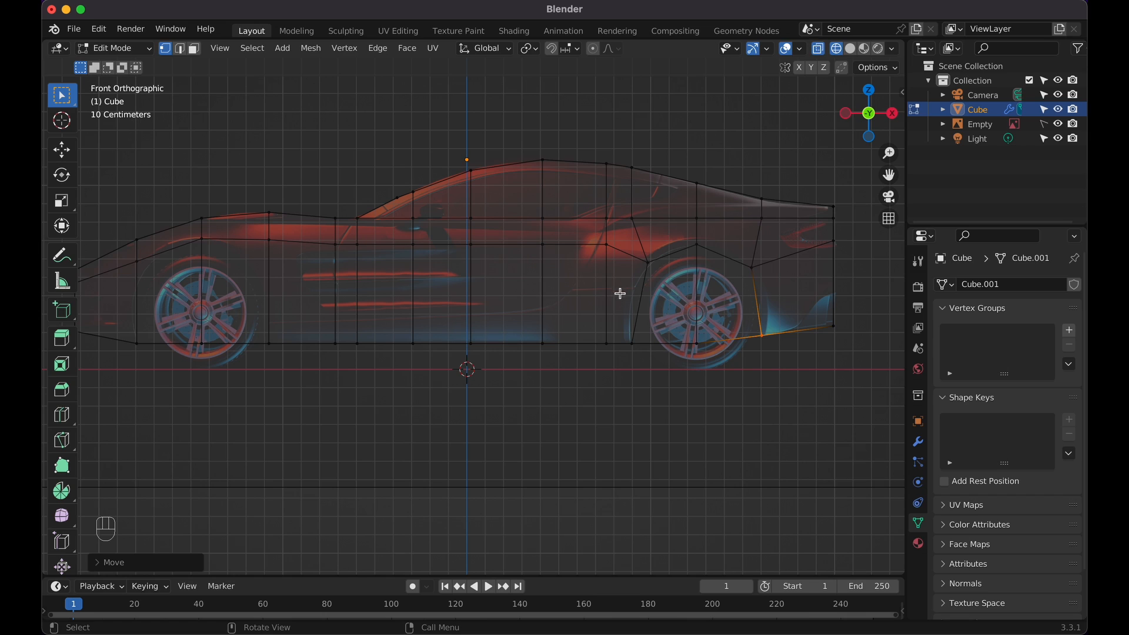
Add a centred horizontal loop cut along the body's lower side, through the wheels, without sliding it
key("super+r")
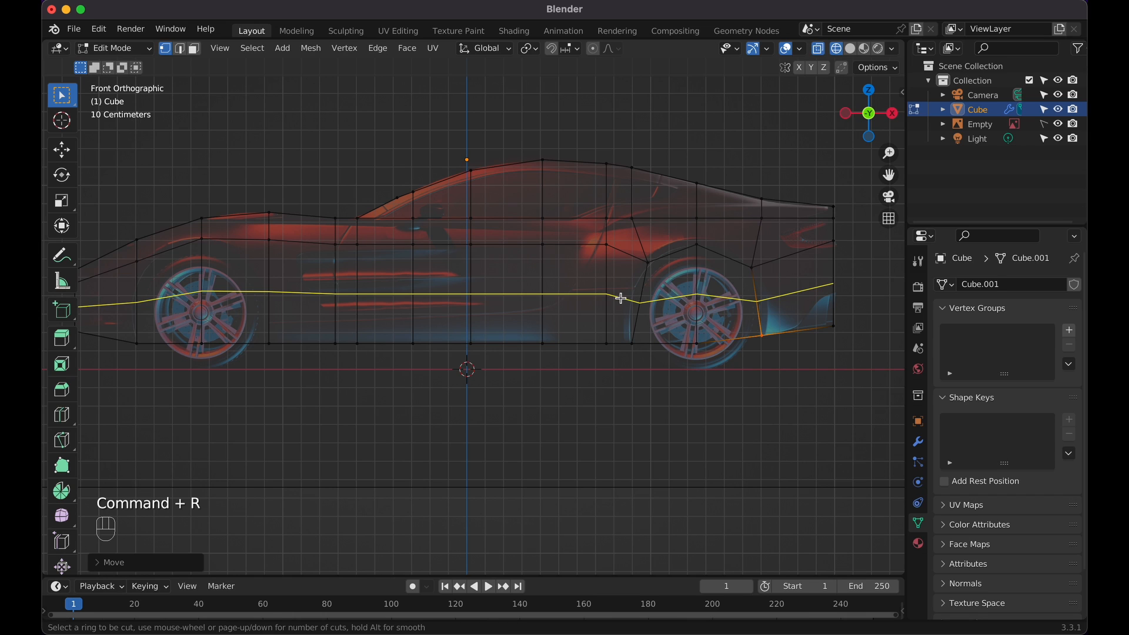
left_click(621, 298)
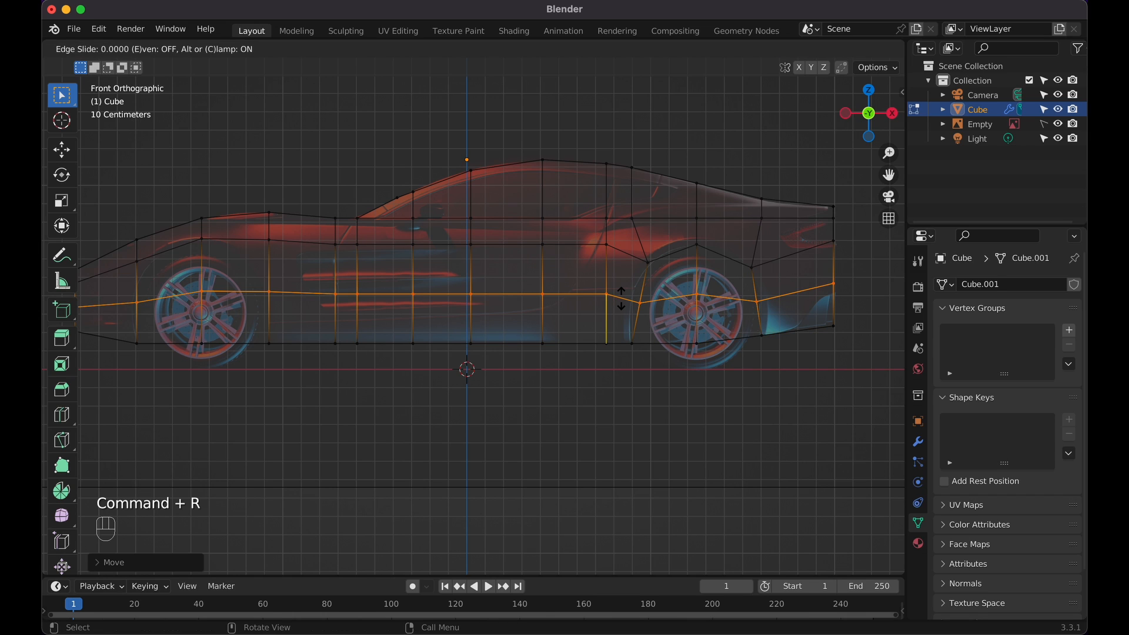
key("Escape")
Move the new loop's vertices on both sides of the rear wheel outward and up onto the wheel arch outline
left_click(630, 291)
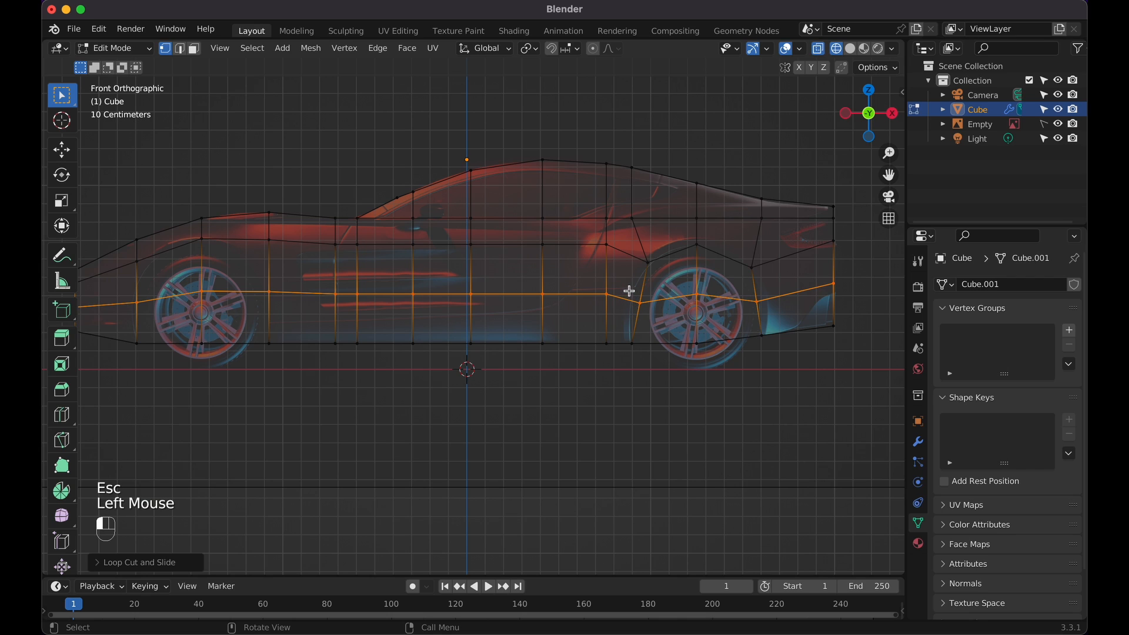
key("g")
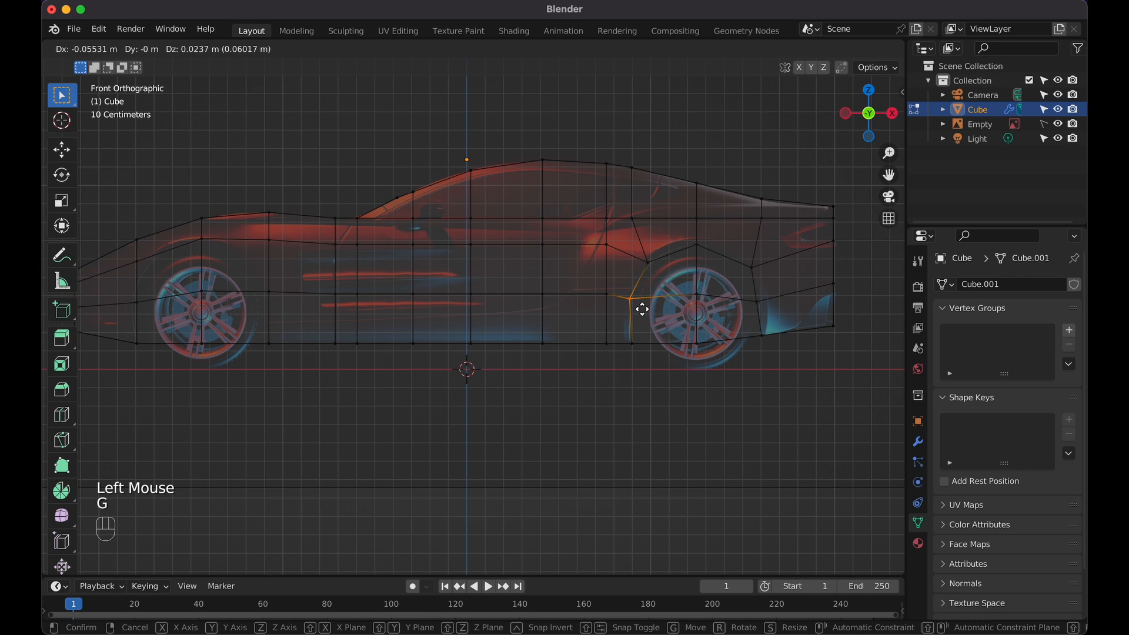
left_click(643, 308)
double_click(746, 296)
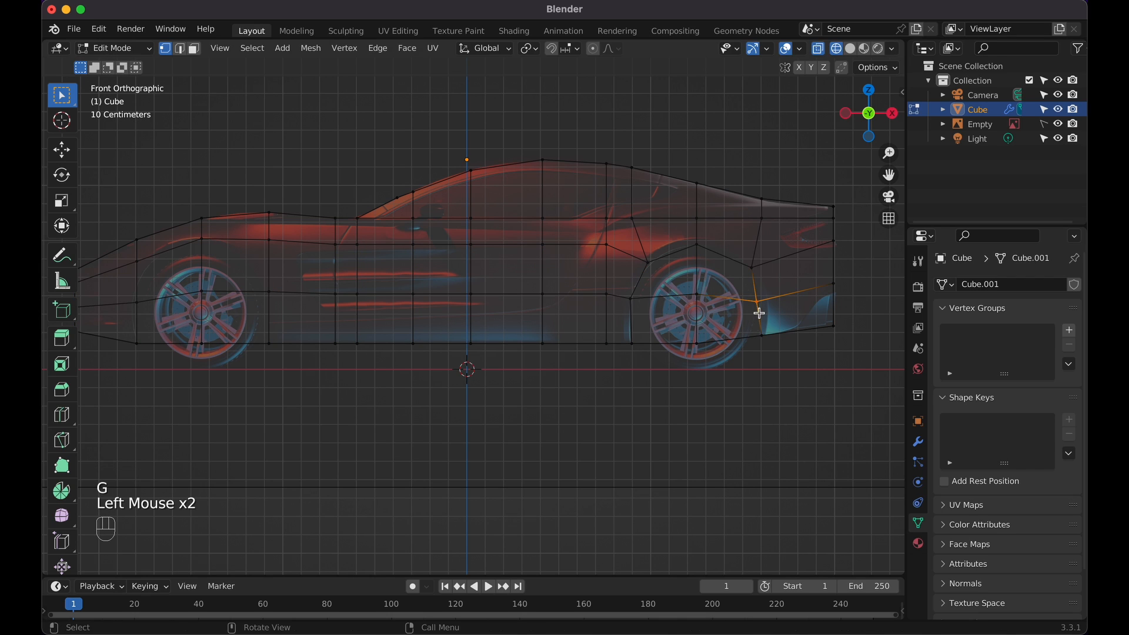
key("g")
left_click(769, 308)
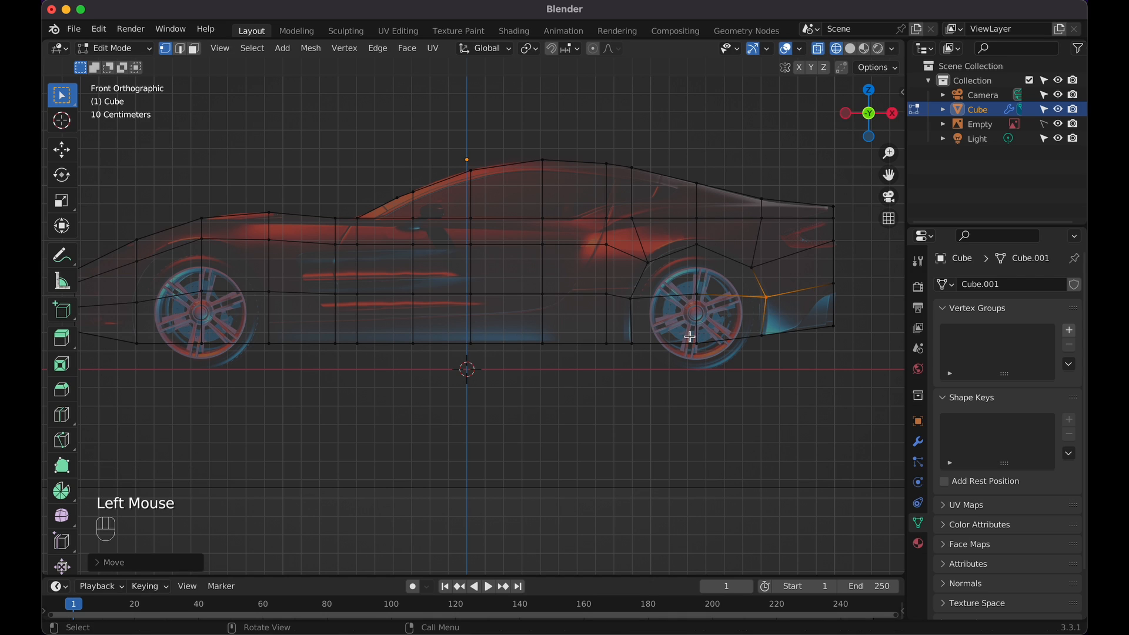
Move the upper loop vertex ahead of the front wheel slightly back and down onto the arch, leaving the vertex above the wheel in place
scroll(636, 332, "left", 6, "shift")
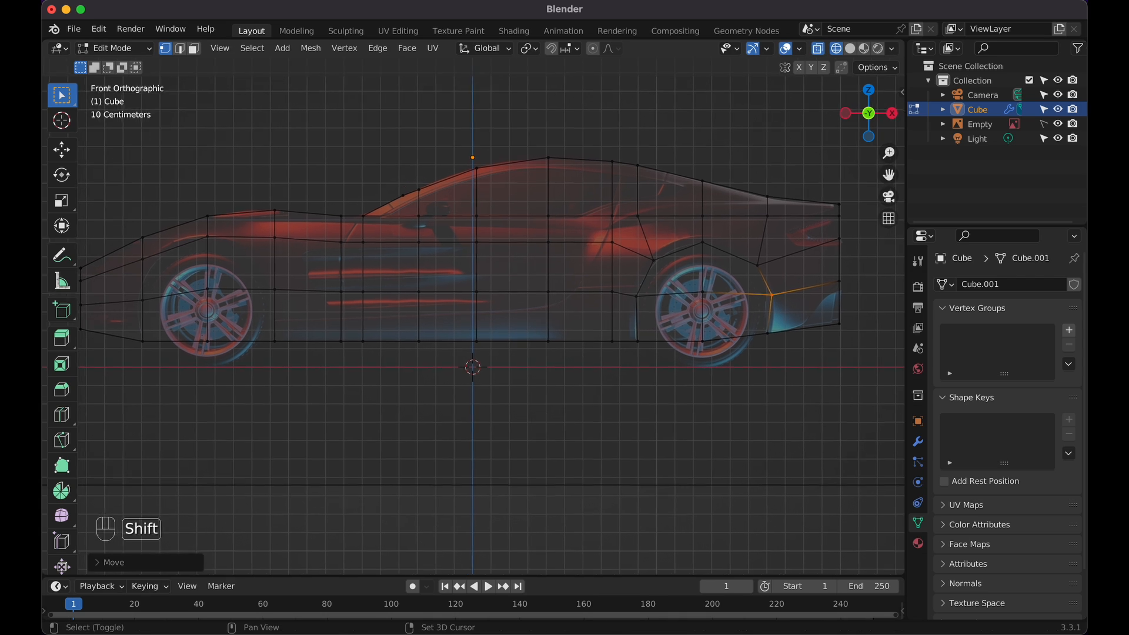
scroll(637, 332, "right", 2, "shift")
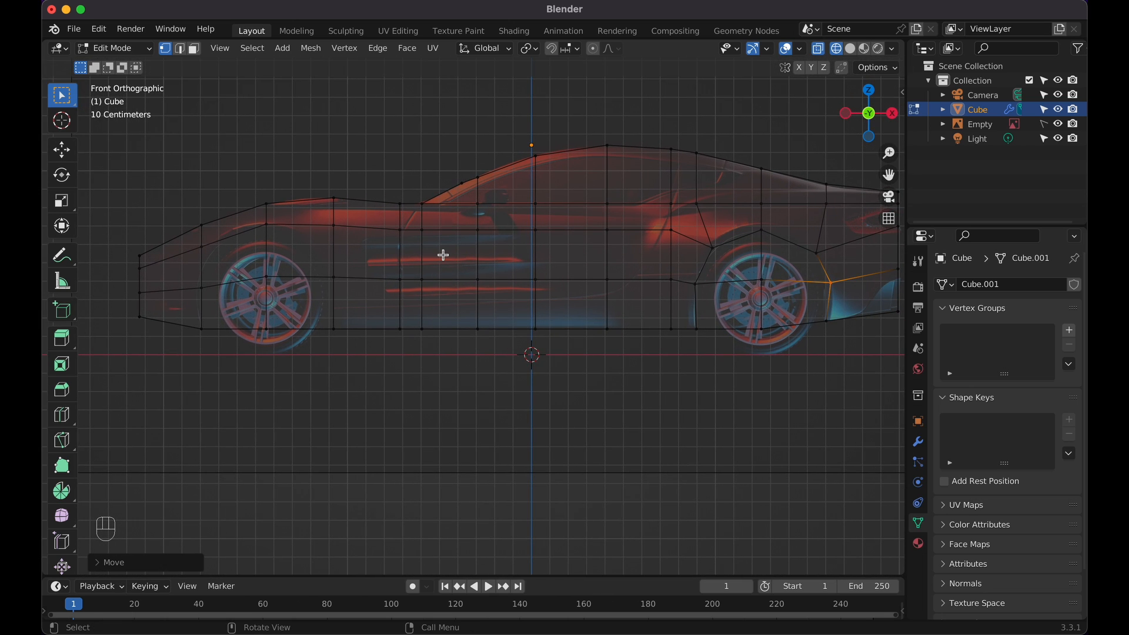
scroll(444, 254, "left", 9, "shift")
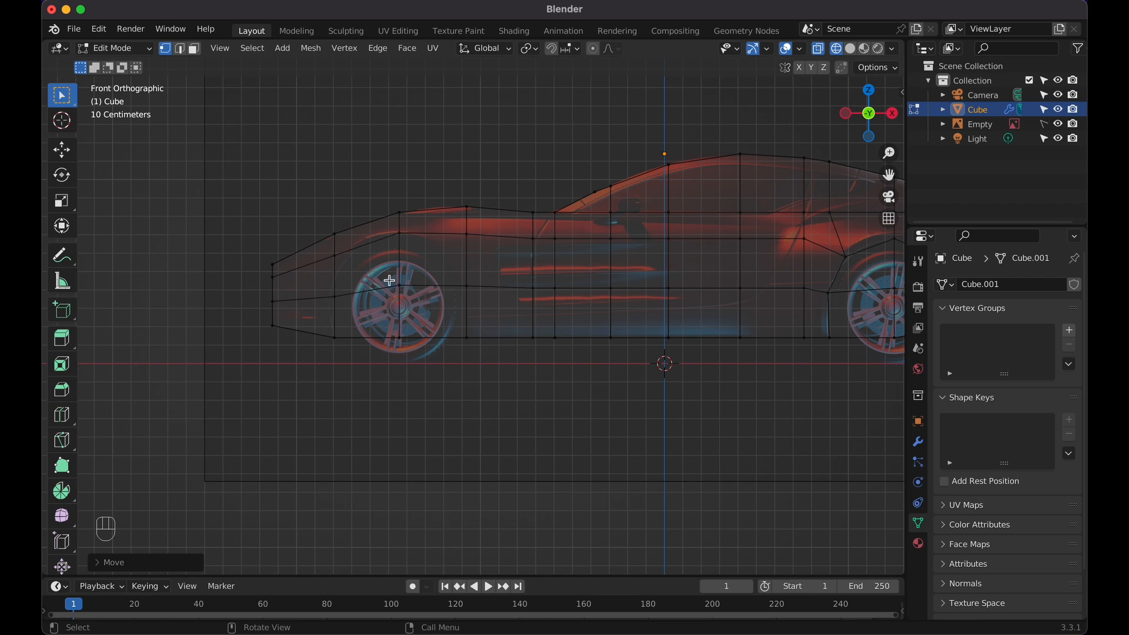
left_click(346, 268)
key("g")
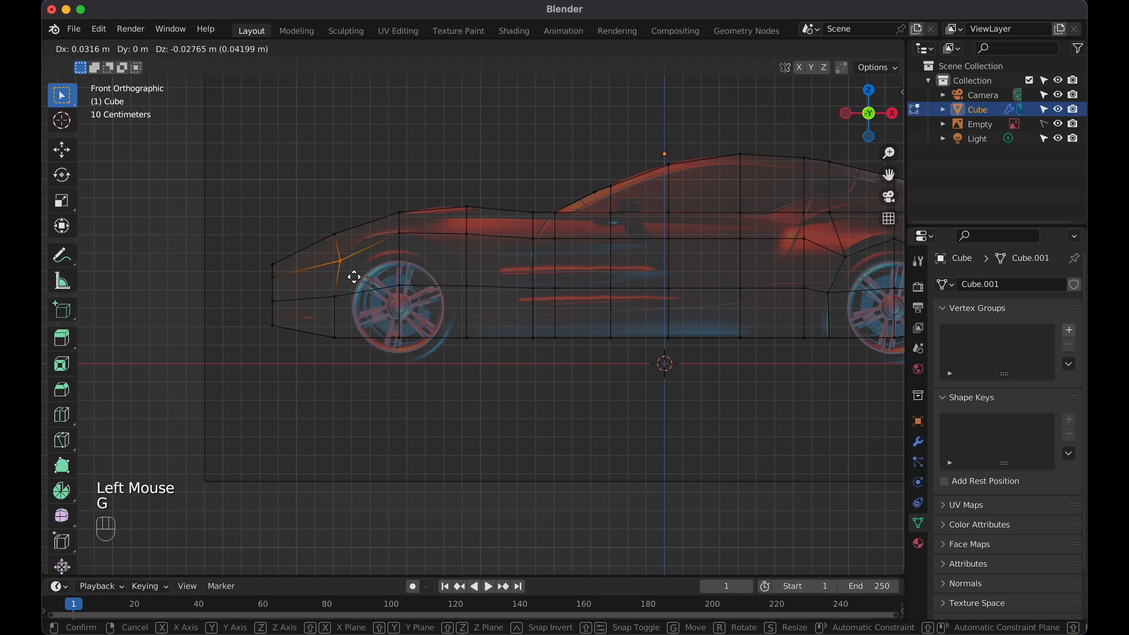
left_click(352, 277)
left_click(408, 236)
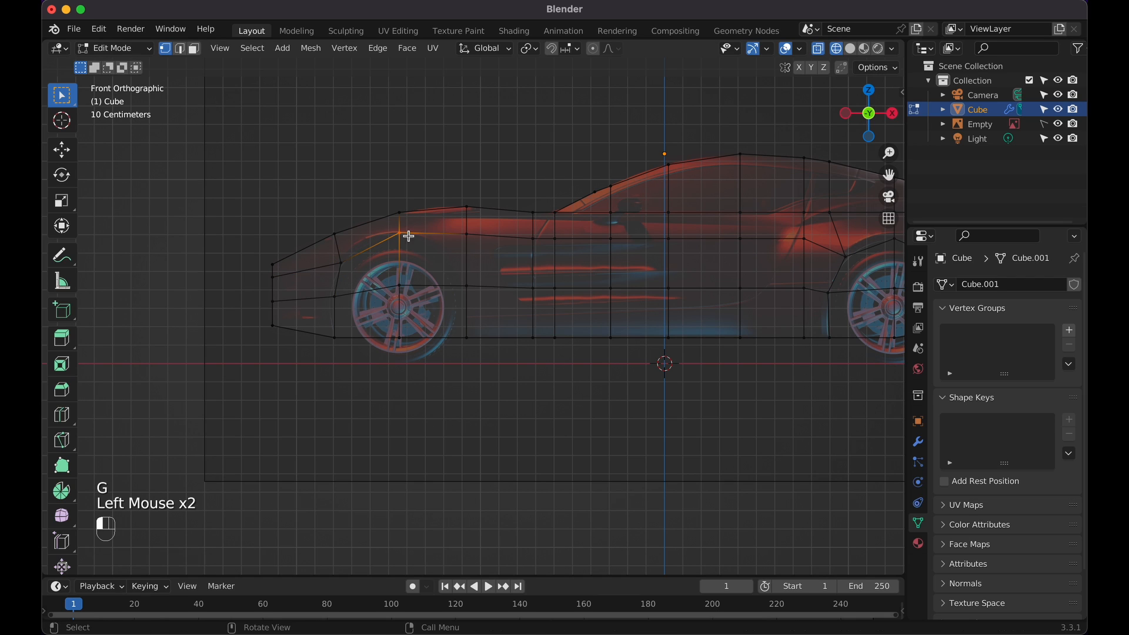
key("g")
key("Escape")
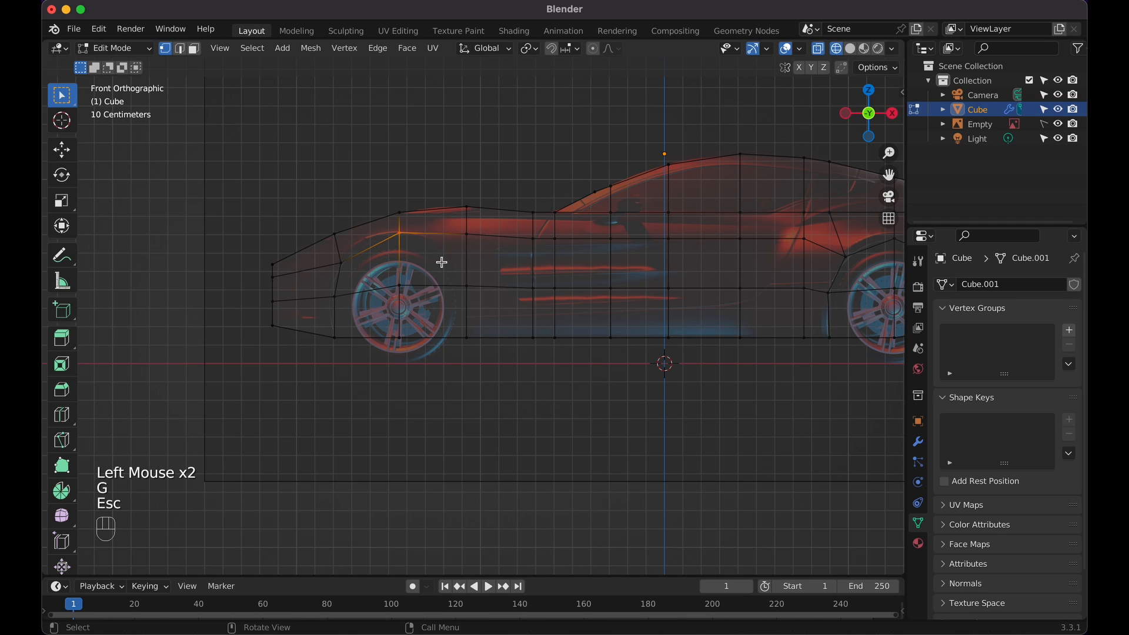
Move the upper loop vertex behind the front wheel forward and down onto the arch, and nudge the middle vertex below it slightly forward
left_click(474, 242)
key("g")
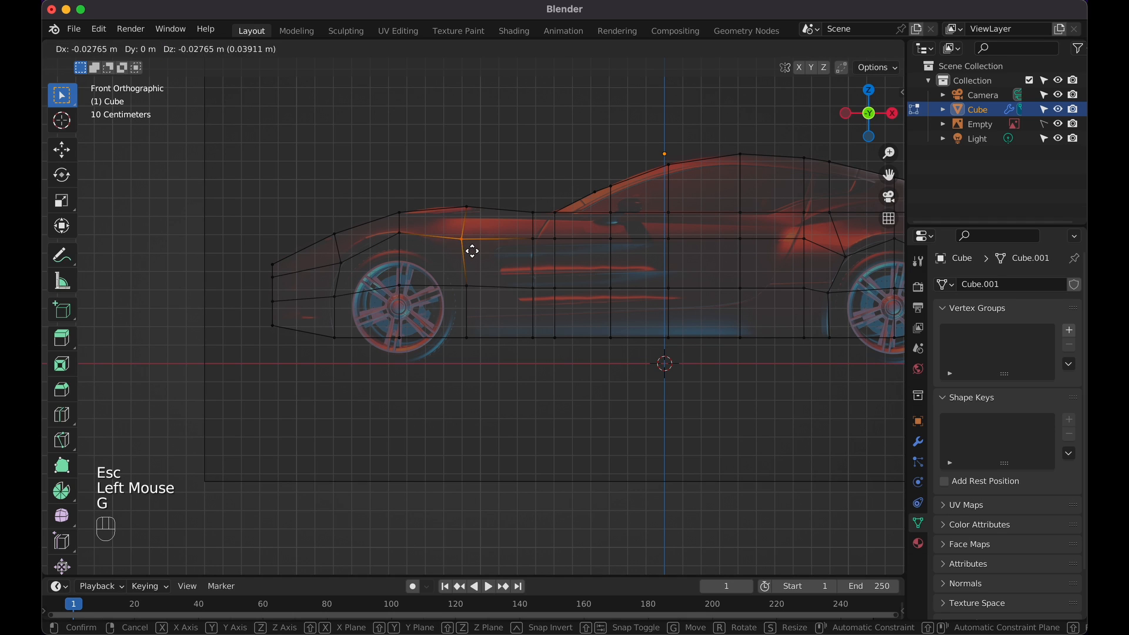
left_click(461, 263)
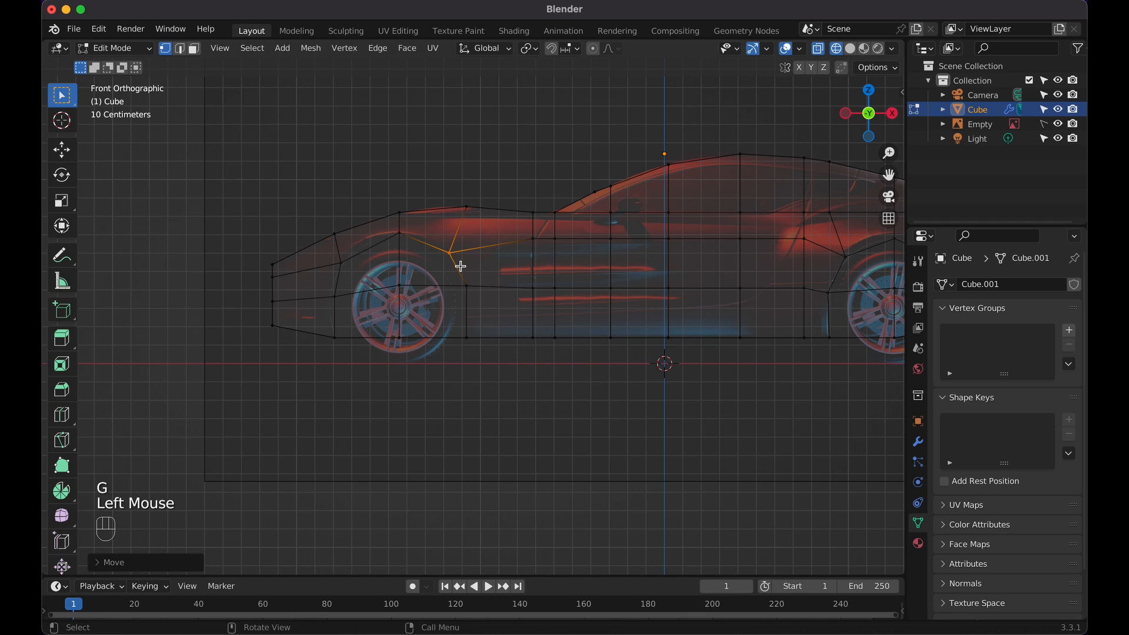
left_click(456, 277)
key("g")
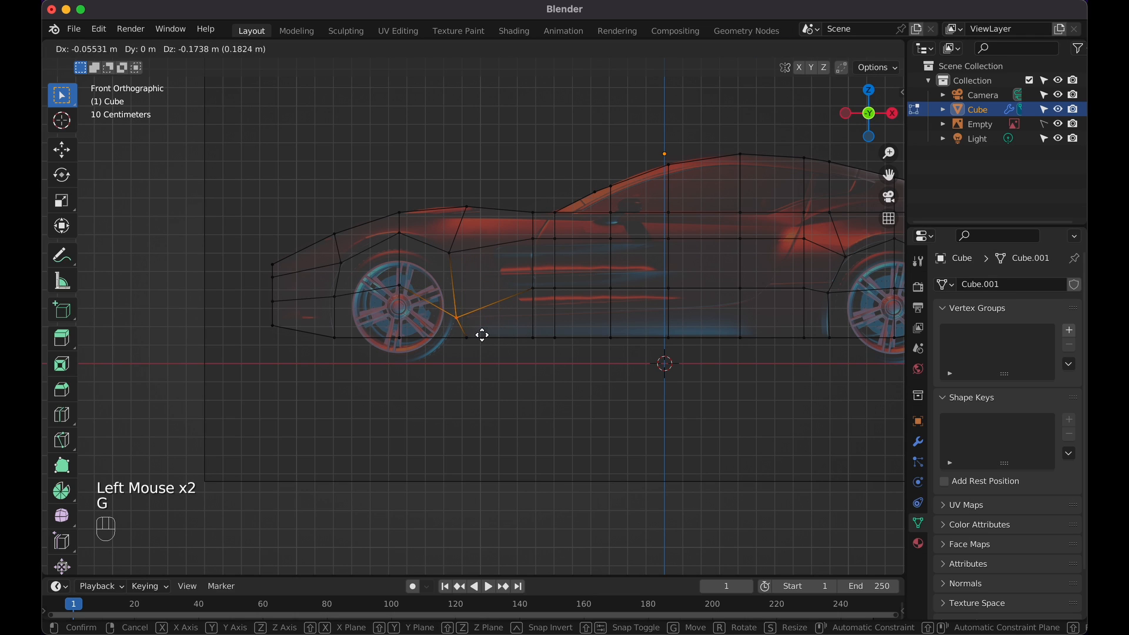
left_click(486, 307)
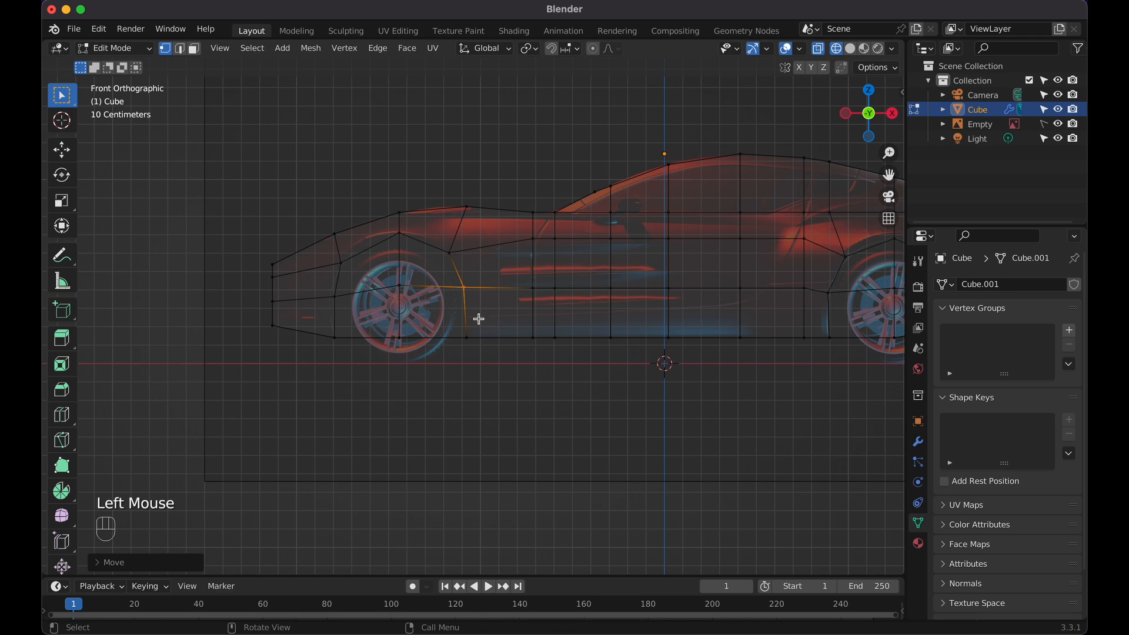
left_click_drag(457, 323, 483, 356)
key("g")
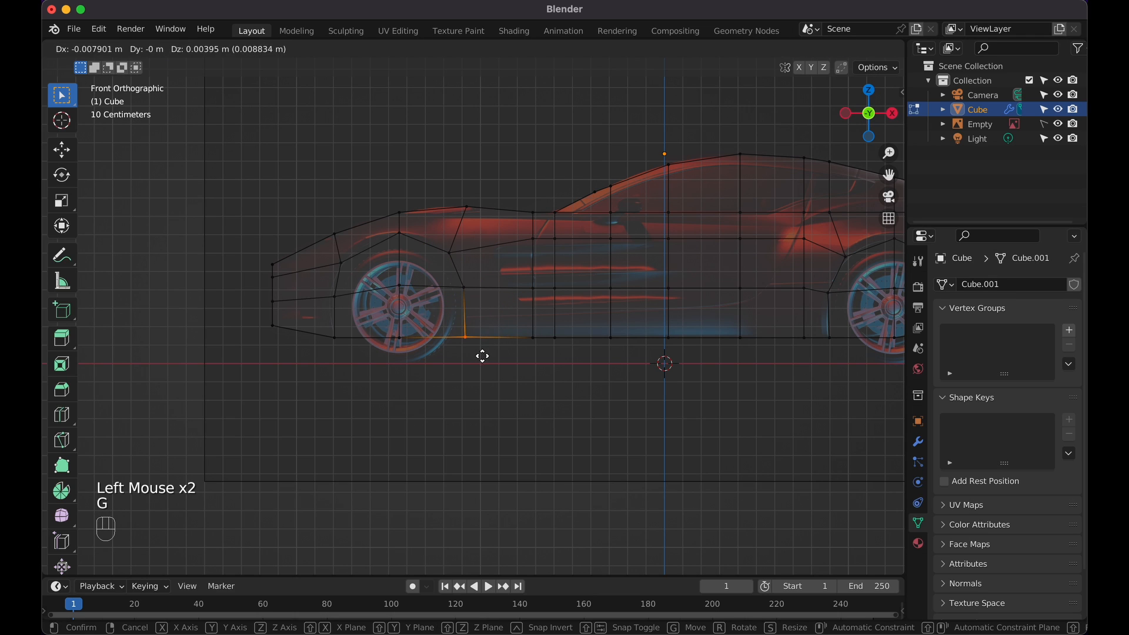
key("Escape")
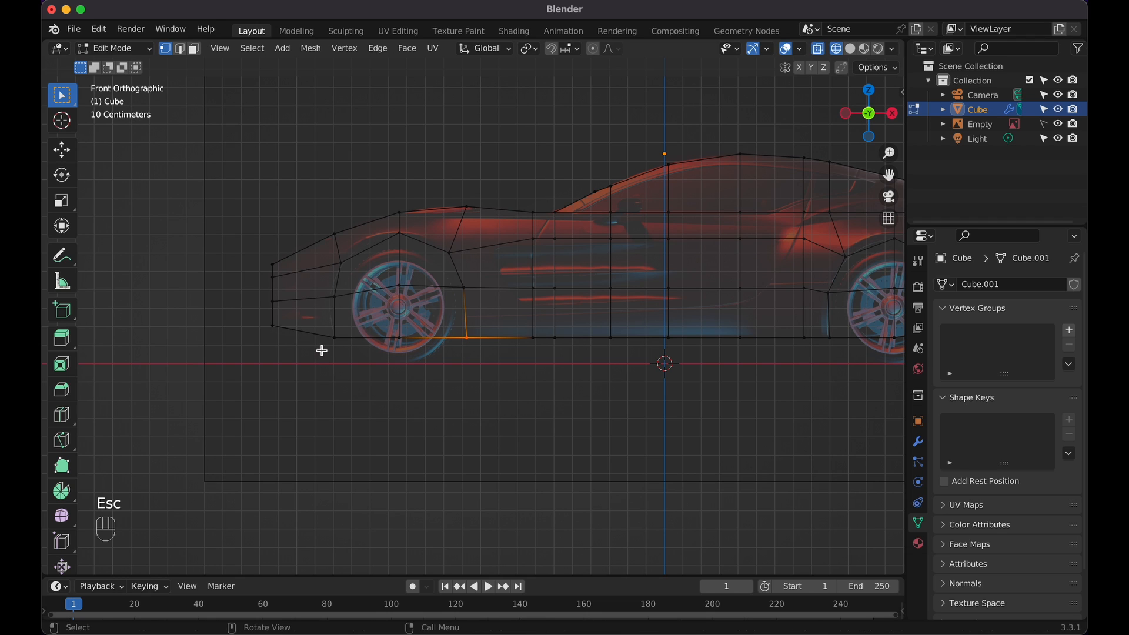
Move the middle loop vertex ahead of the front wheel slightly forward, away from the wheel
left_click(333, 305)
key("g")
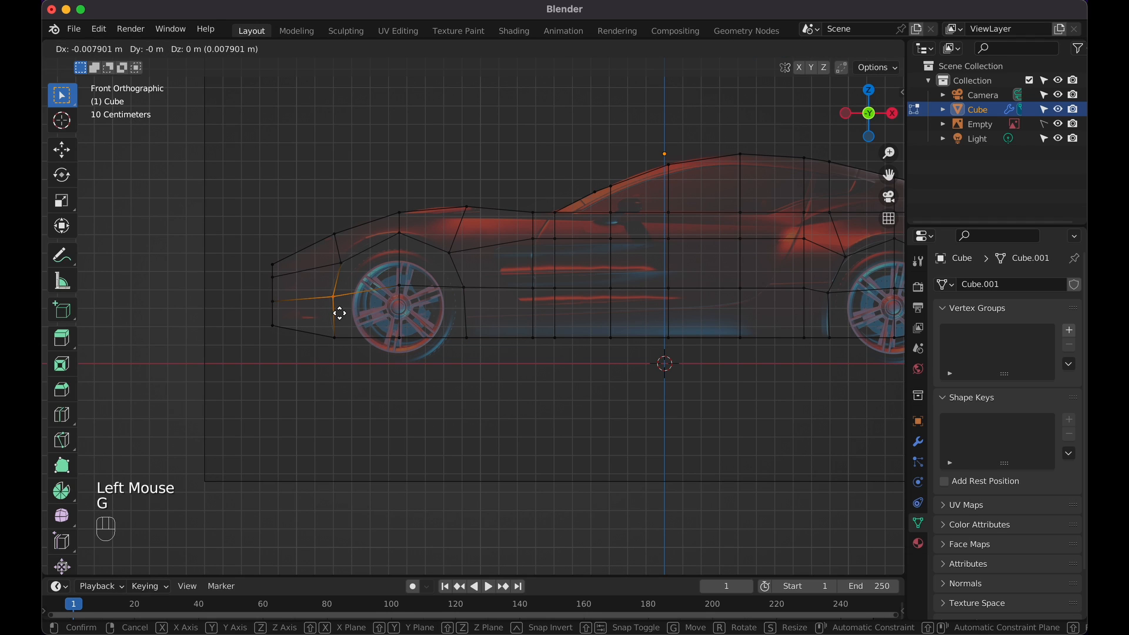
left_click(338, 313)
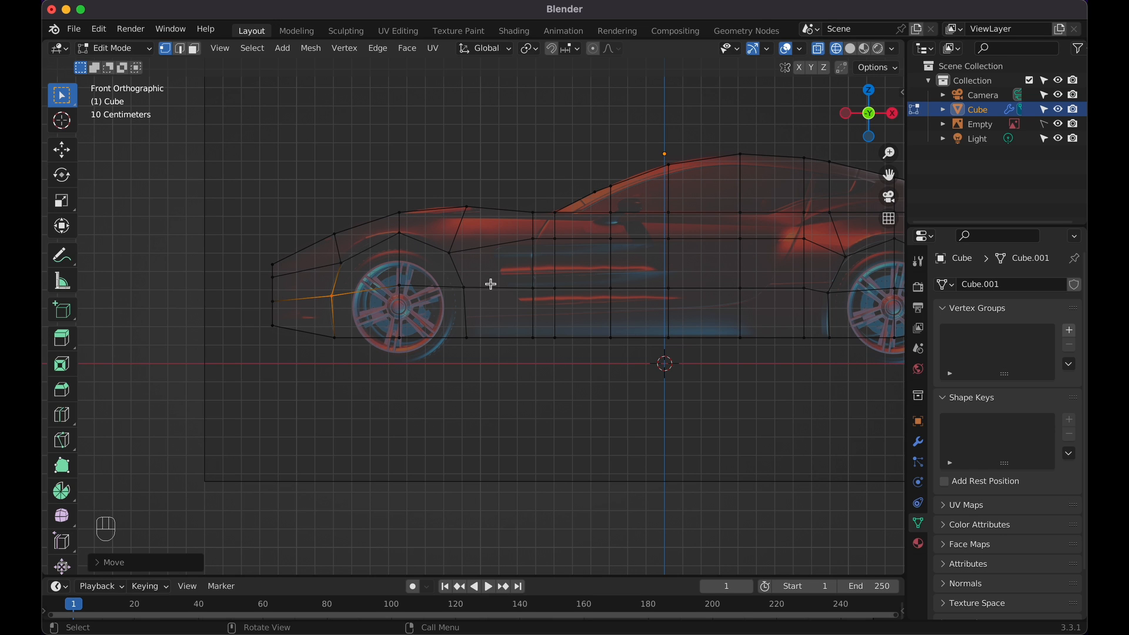
Show the car body in solid shading with X-ray turned off in the front view
scroll(491, 284, "right", 5, "shift")
scroll(491, 284, "right", 3, "shift")
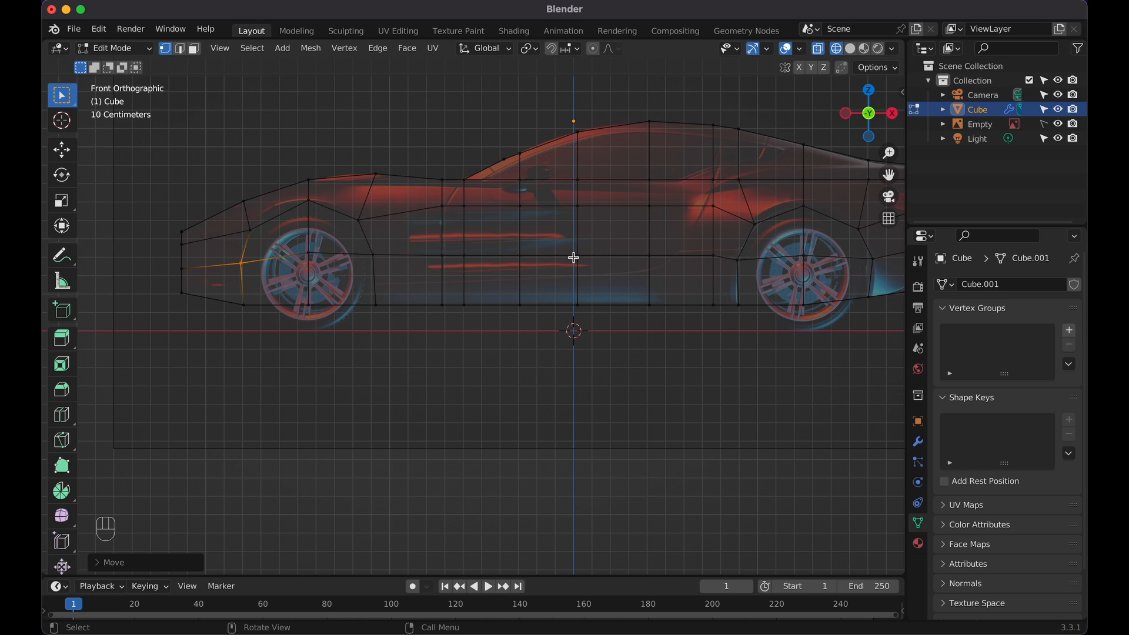
scroll(573, 257, "down", 3)
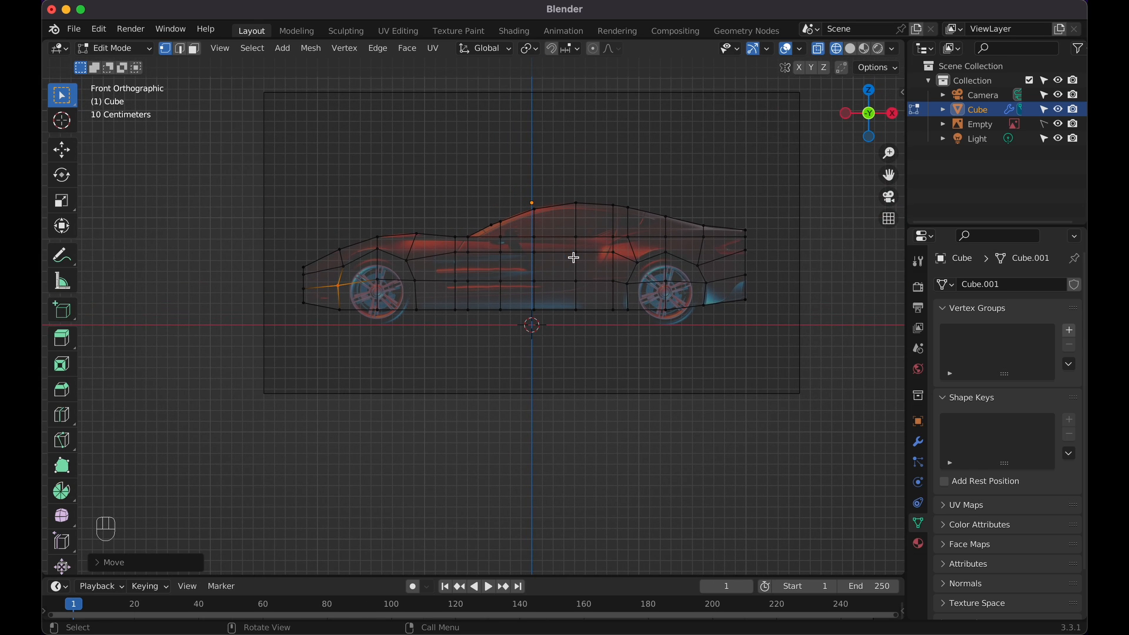
left_click(837, 50)
left_click(850, 51)
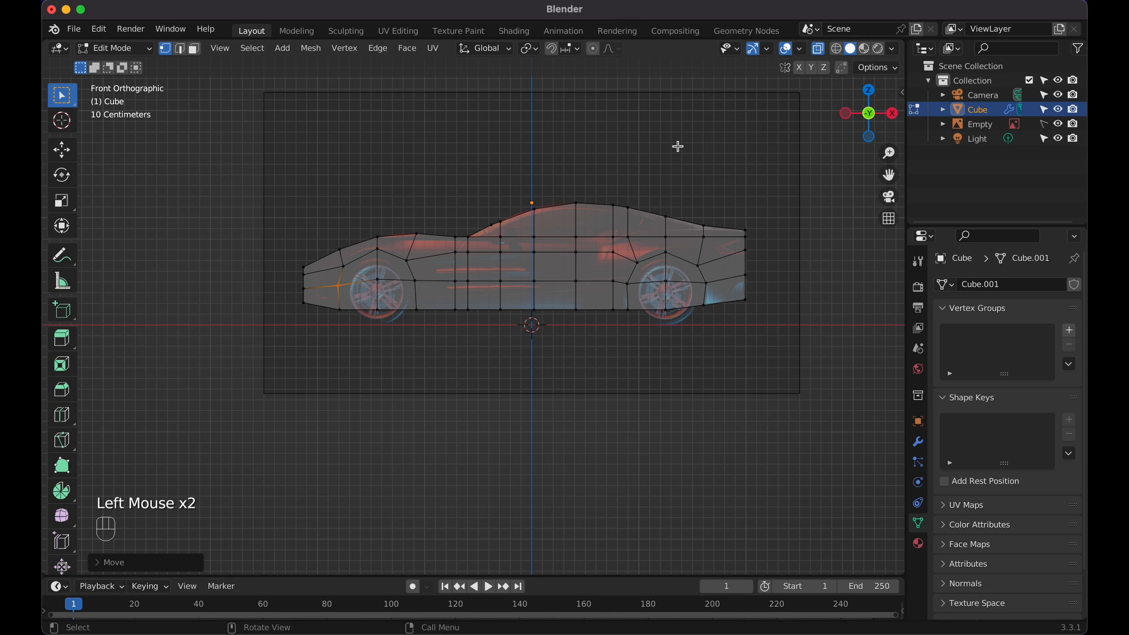
left_click_drag(243, 169, 829, 391)
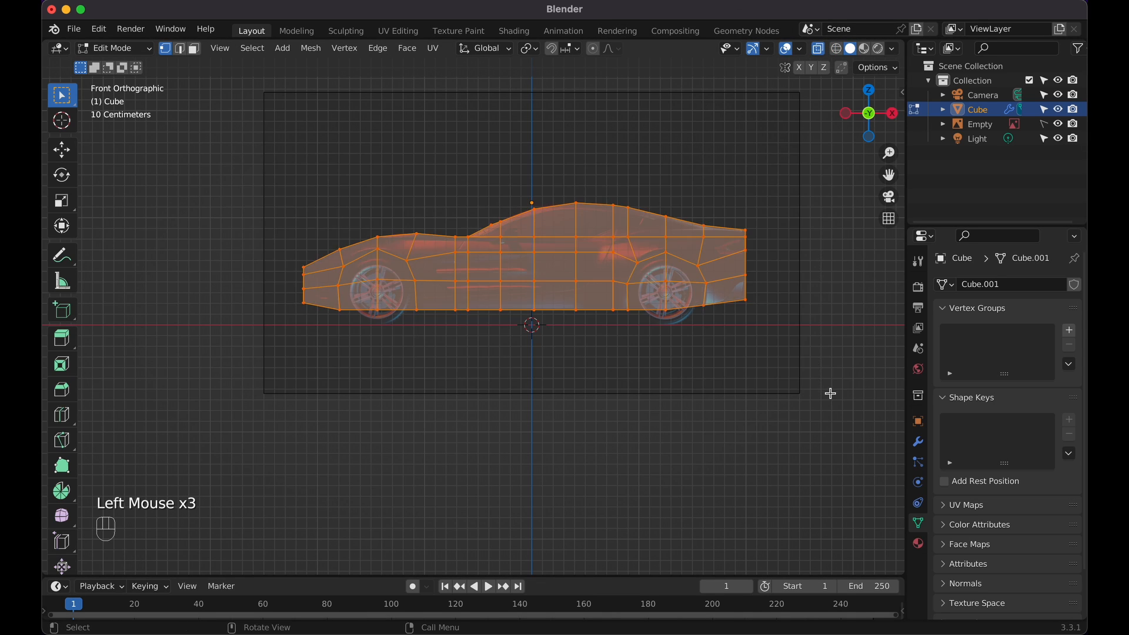
middle_click_drag(662, 373, 662, 375)
key("KP_1")
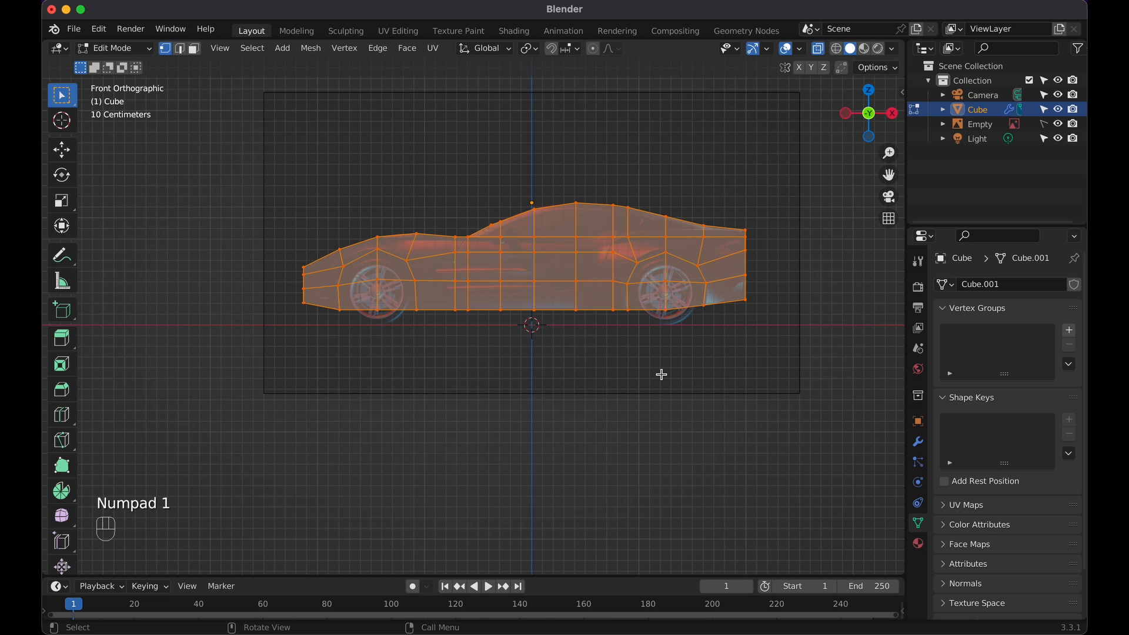
left_click(820, 50)
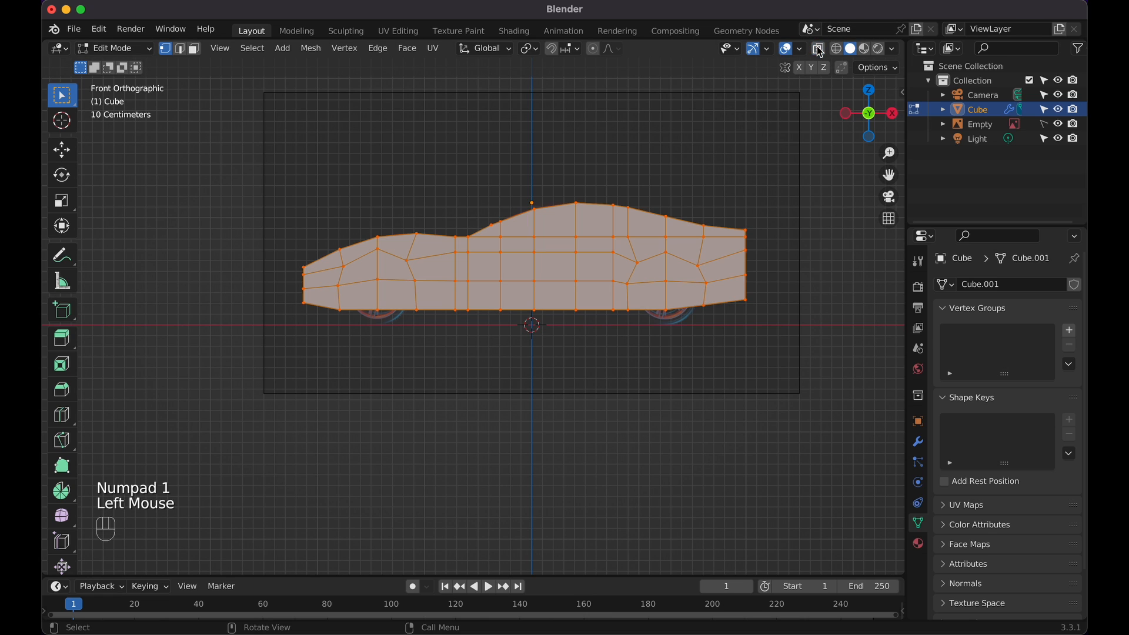
Clear the selection and select only the near side of the body from the front view, leaving hidden geometry out
double_click(781, 152)
left_click_drag(257, 167, 803, 386)
middle_click_drag(803, 386, 804, 387)
scroll(804, 388, "left", 5)
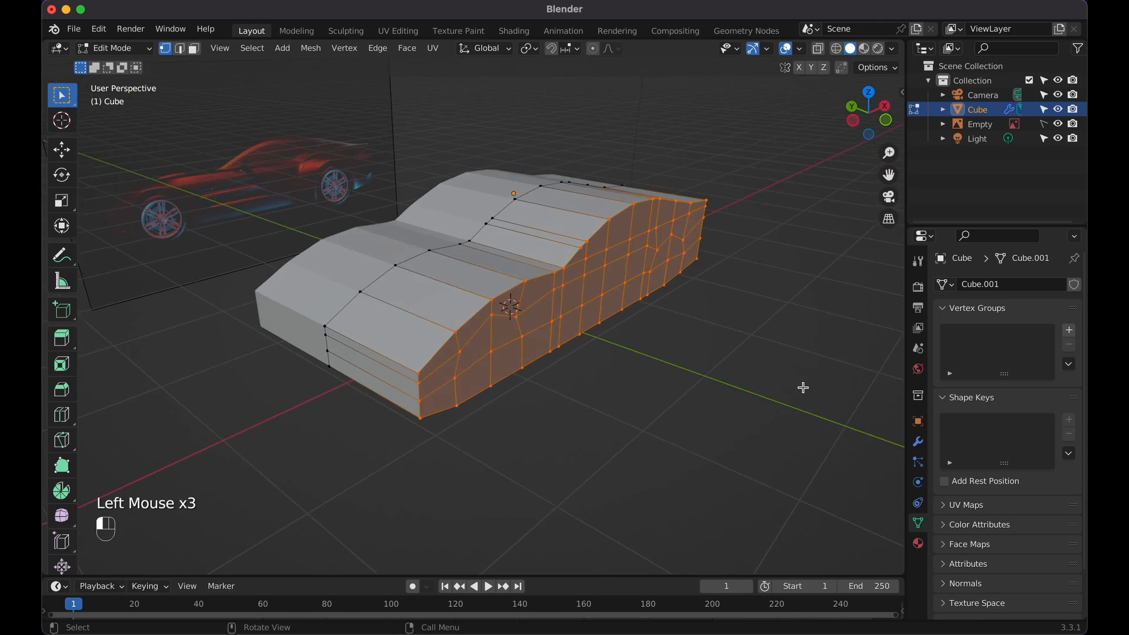
scroll(803, 388, "down", 10)
scroll(803, 388, "up", 10)
scroll(803, 387, "right", 5)
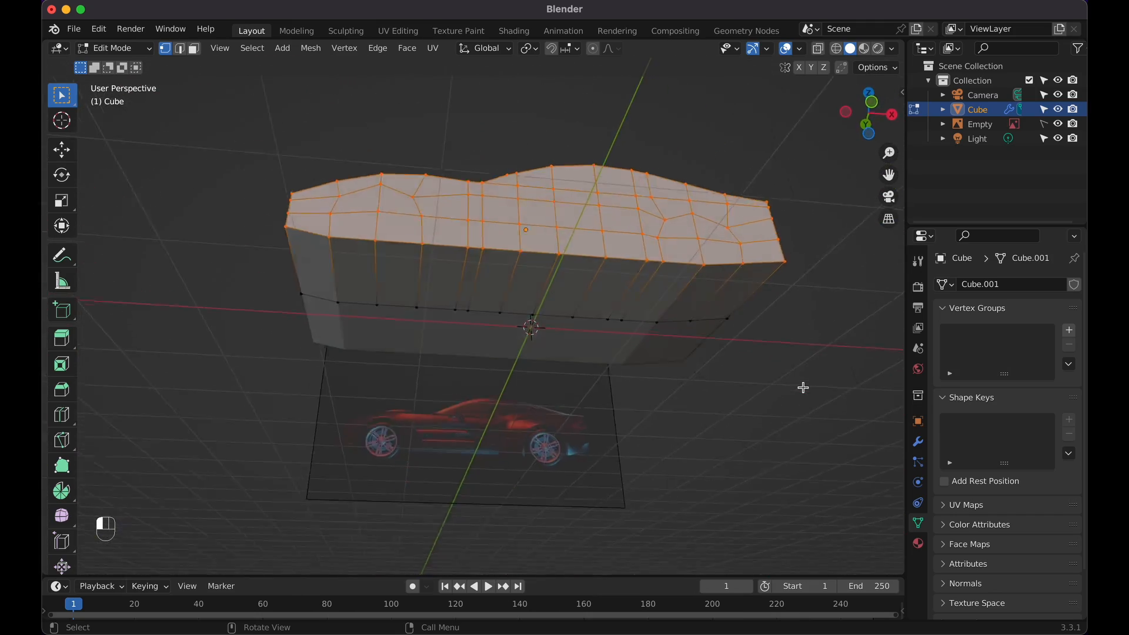
Switch to face selection and deselect the four faces inside each wheel arch, keeping the rest of the side selected
key("KP_1")
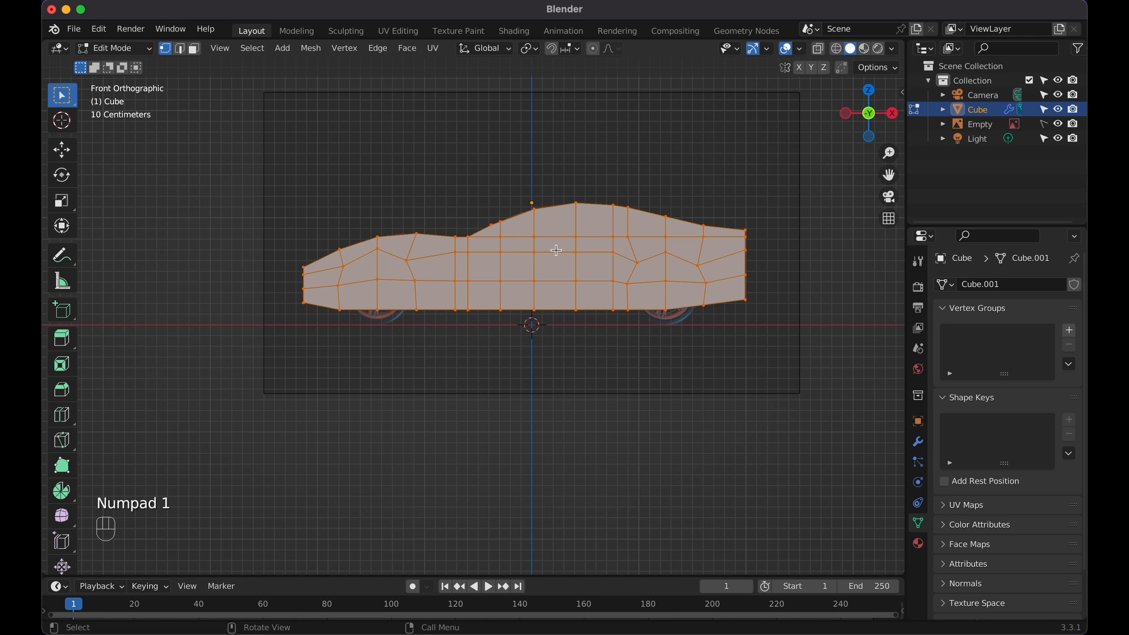
left_click(197, 53)
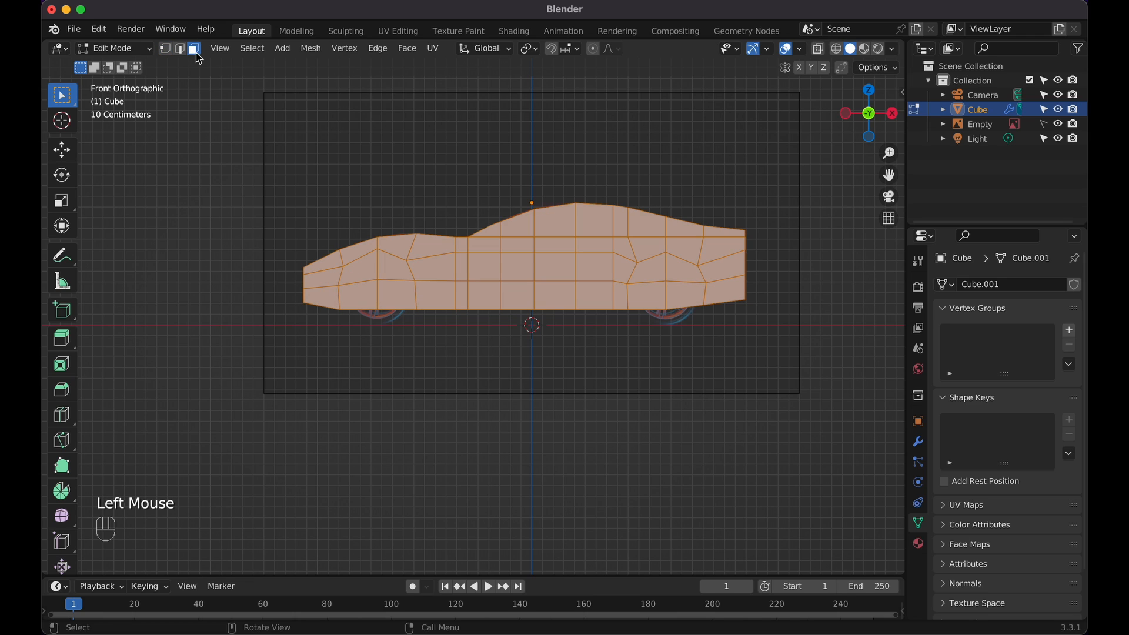
left_click(369, 272, "shift")
left_click(369, 272, "shift")
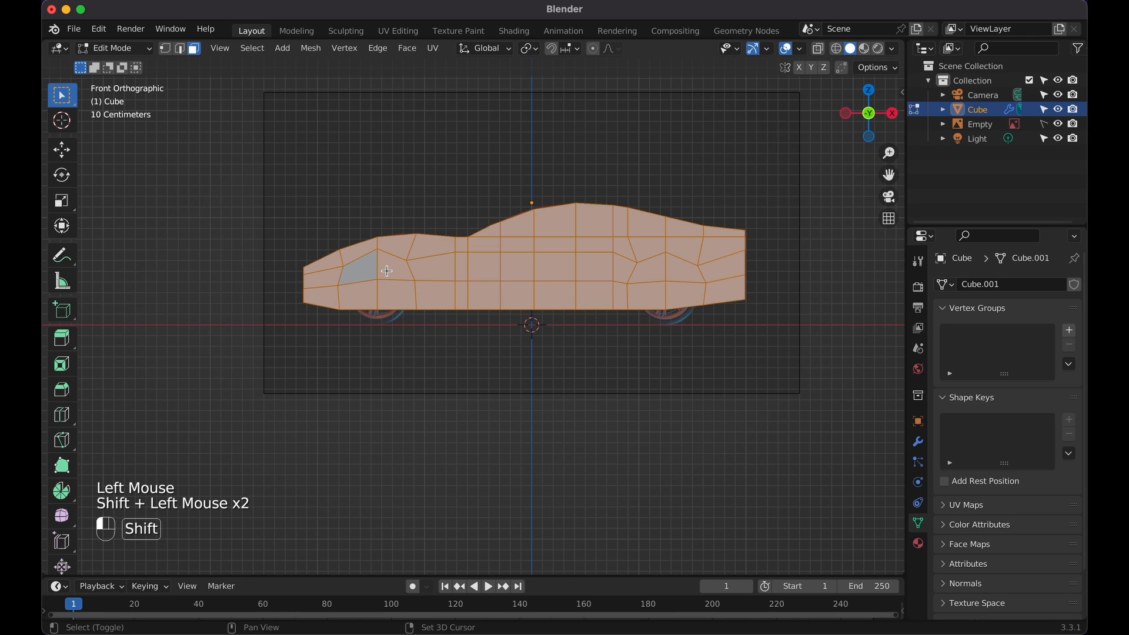
left_click(387, 290, "shift")
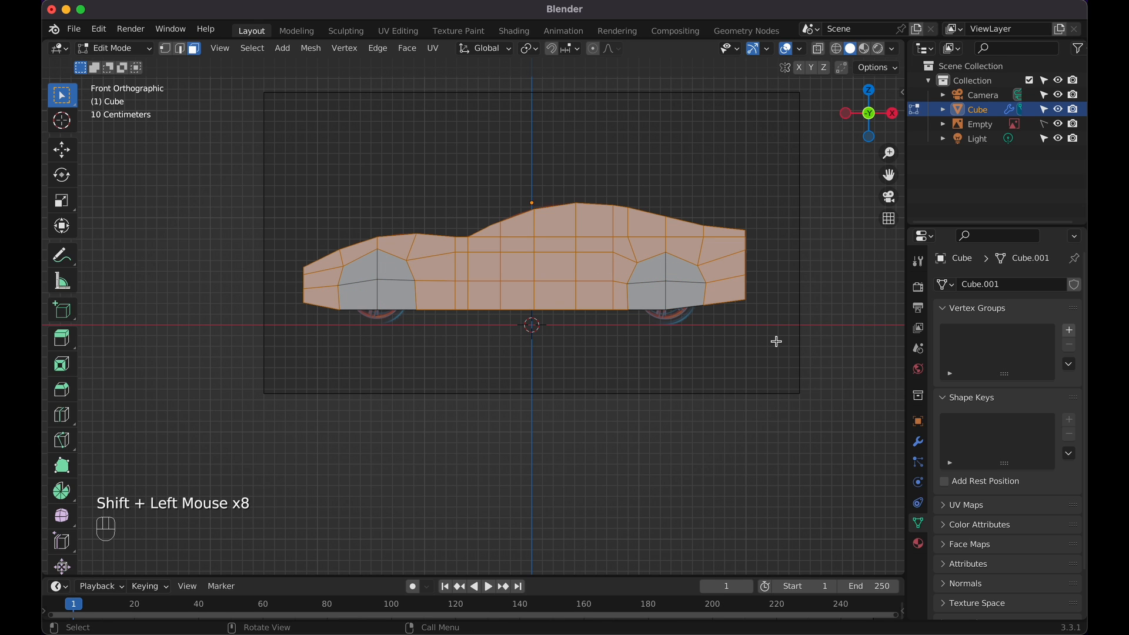
Extrude the selected side faces outward by about 0.26 m, leaving both wheel arches recessed
scroll(776, 341, "left", 10)
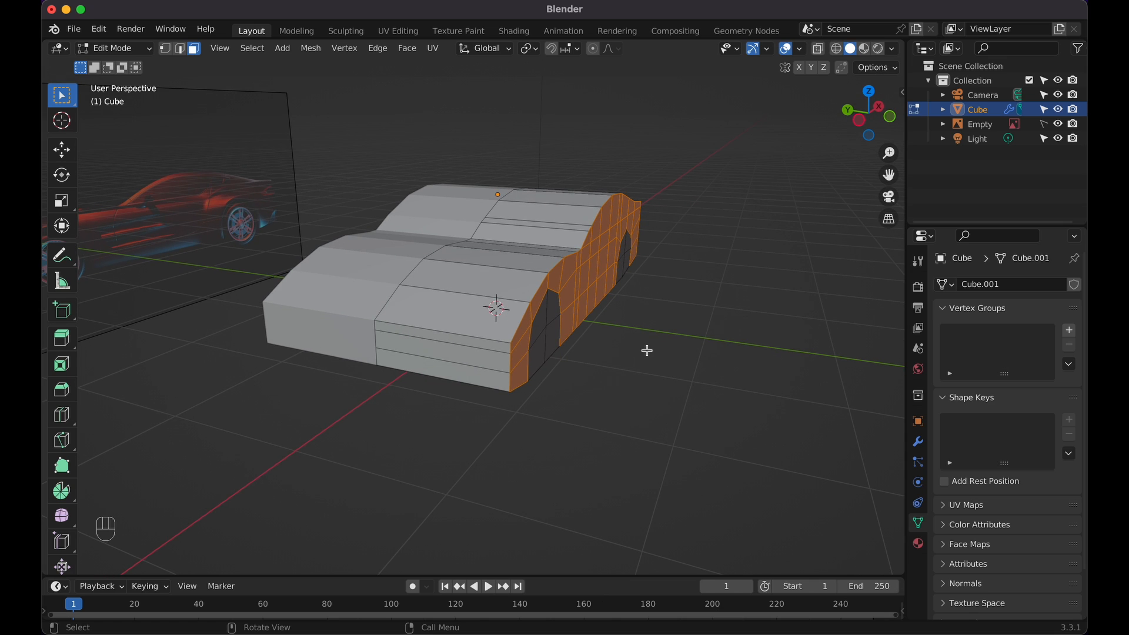
key("e")
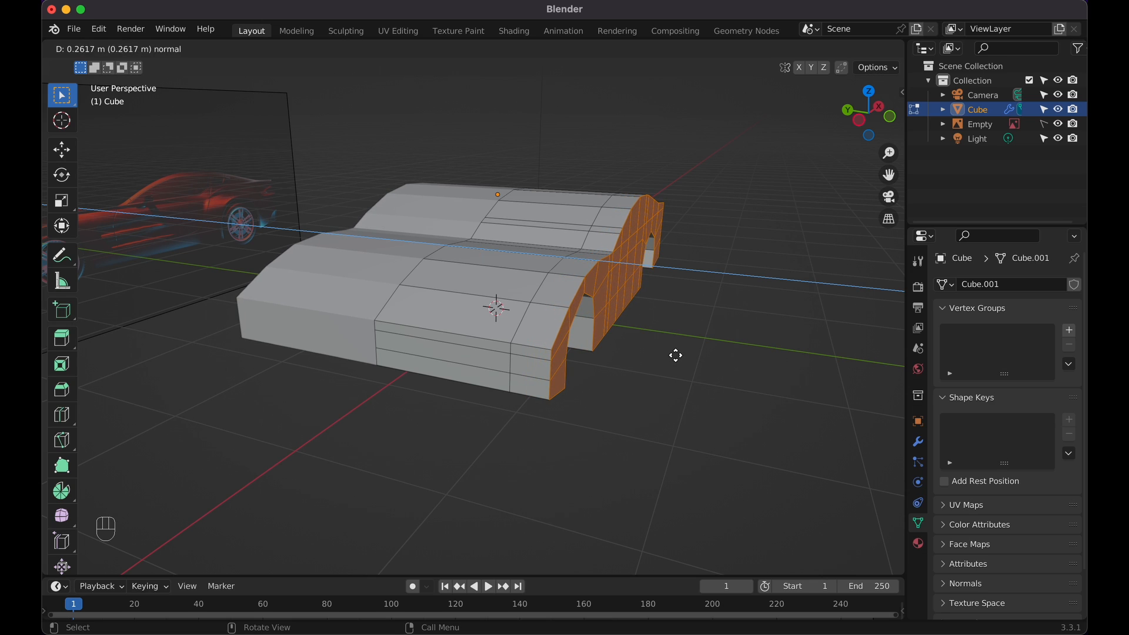
left_click(676, 355)
scroll(676, 355, "left", 10)
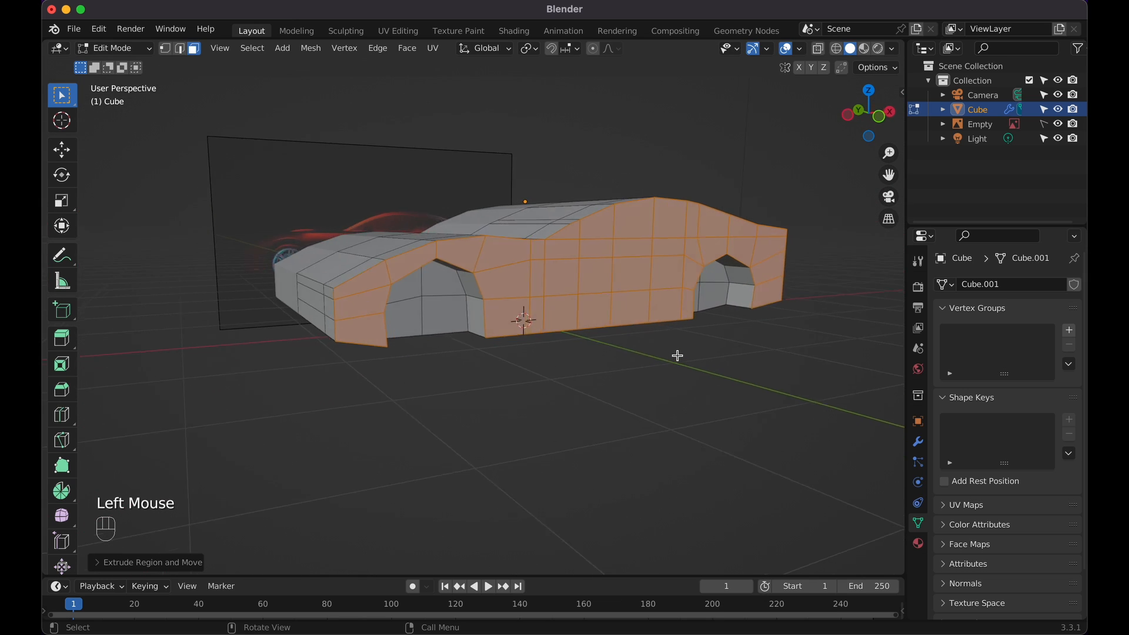
scroll(677, 355, "right", 3)
scroll(677, 355, "left", 10)
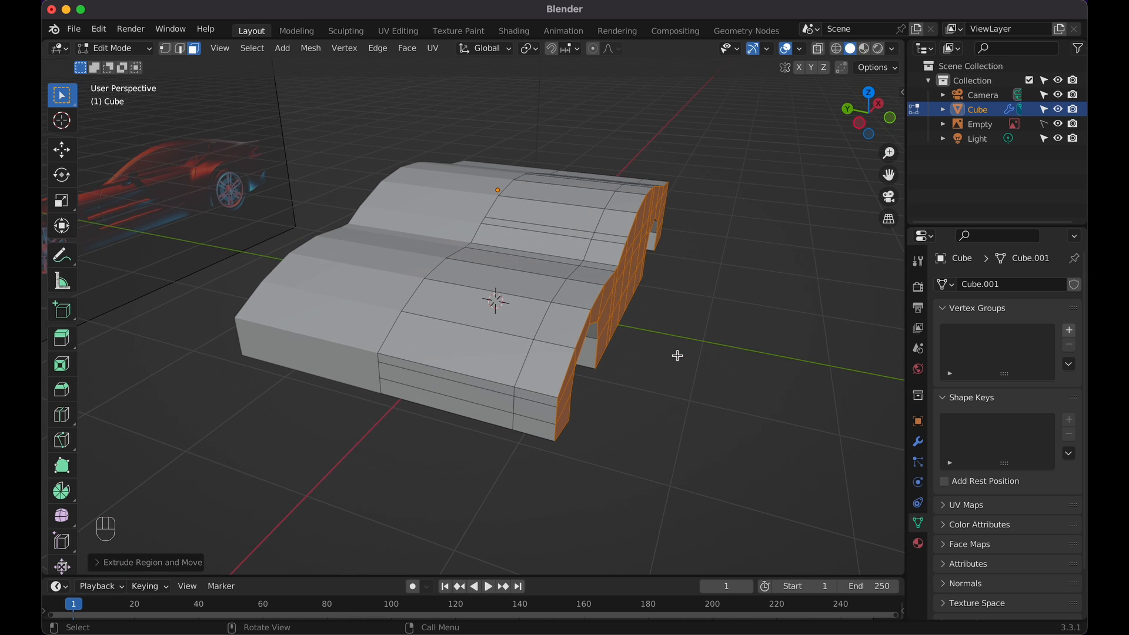
Switch to Object Mode and scale the whole car body down along the Y axis to make it narrower
key("Tab")
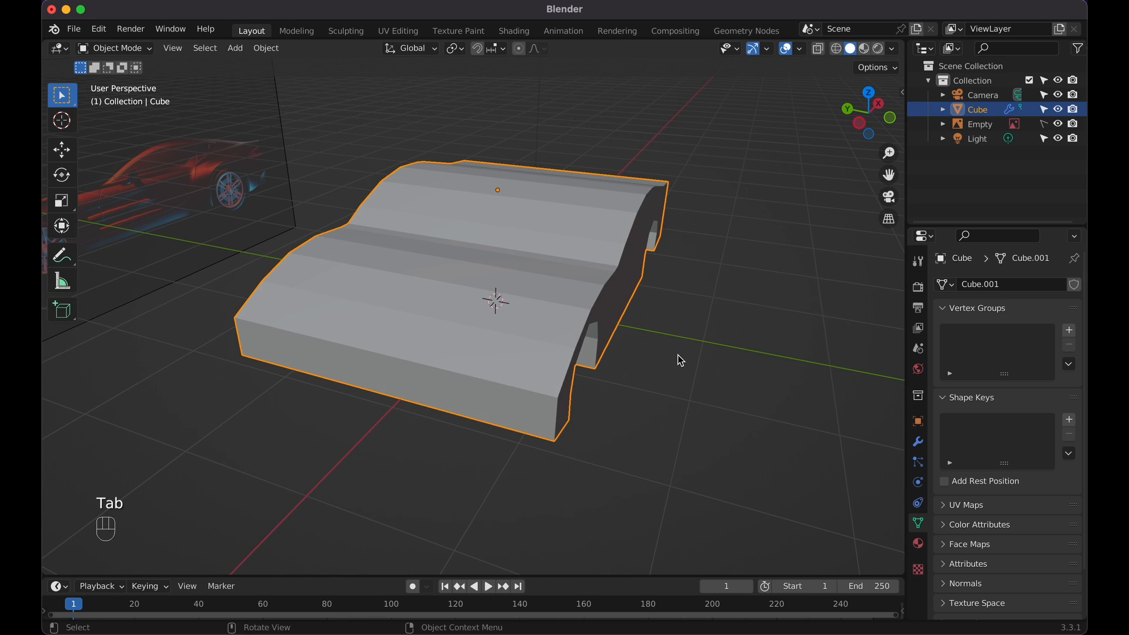
key("s")
key("y")
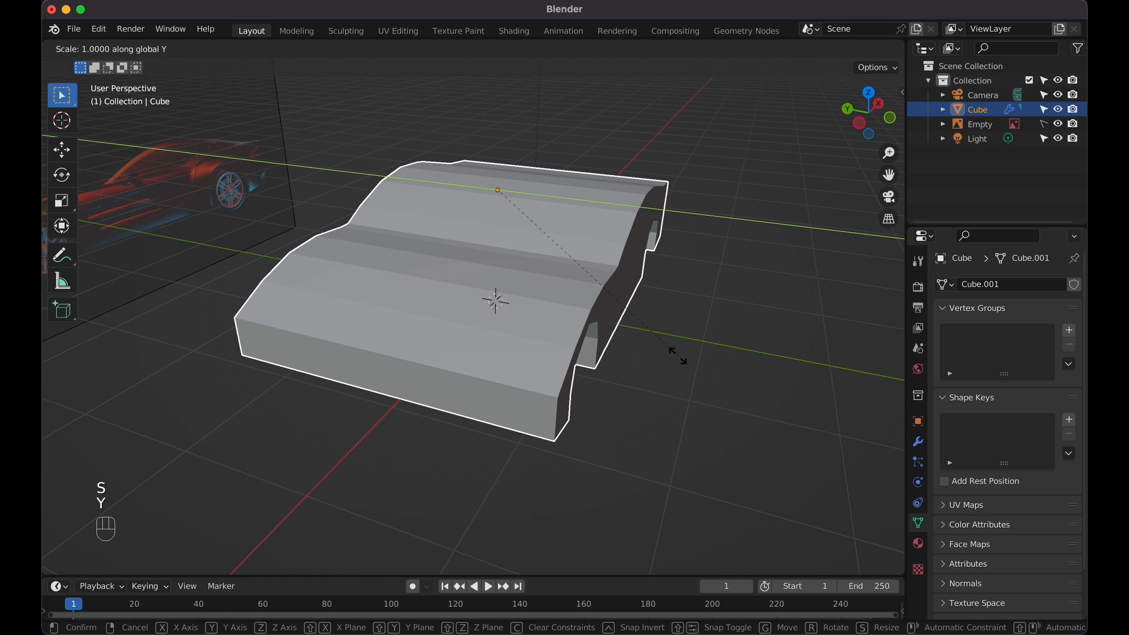
left_click(635, 327)
scroll(633, 326, "down", 3)
scroll(632, 326, "down", 5)
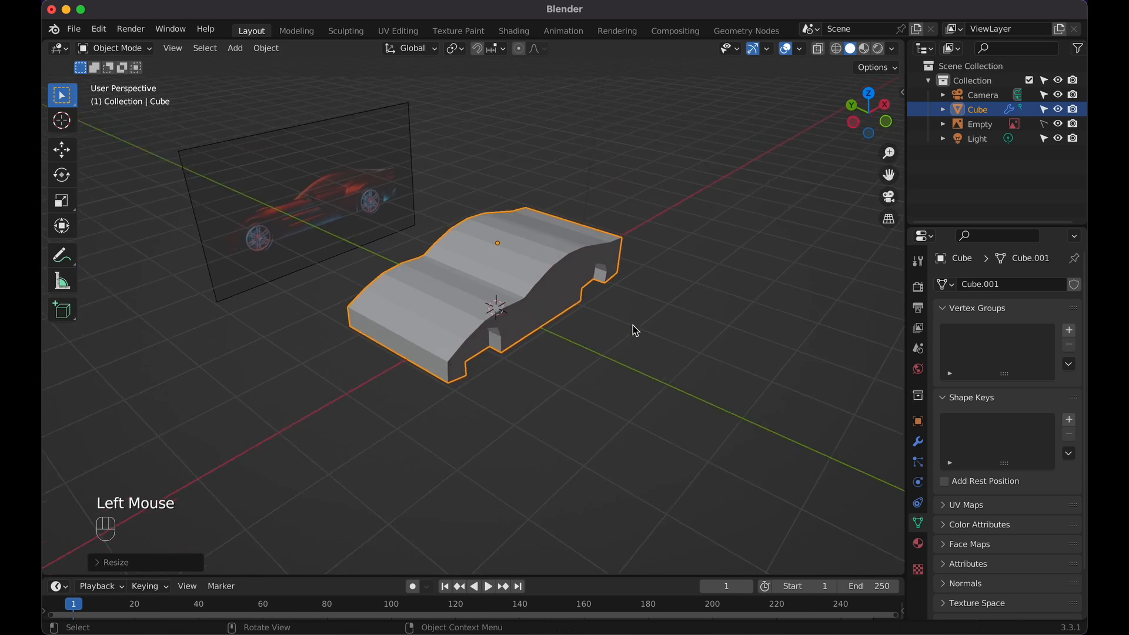
scroll(633, 325, "up", 7)
scroll(635, 330, "down", 5)
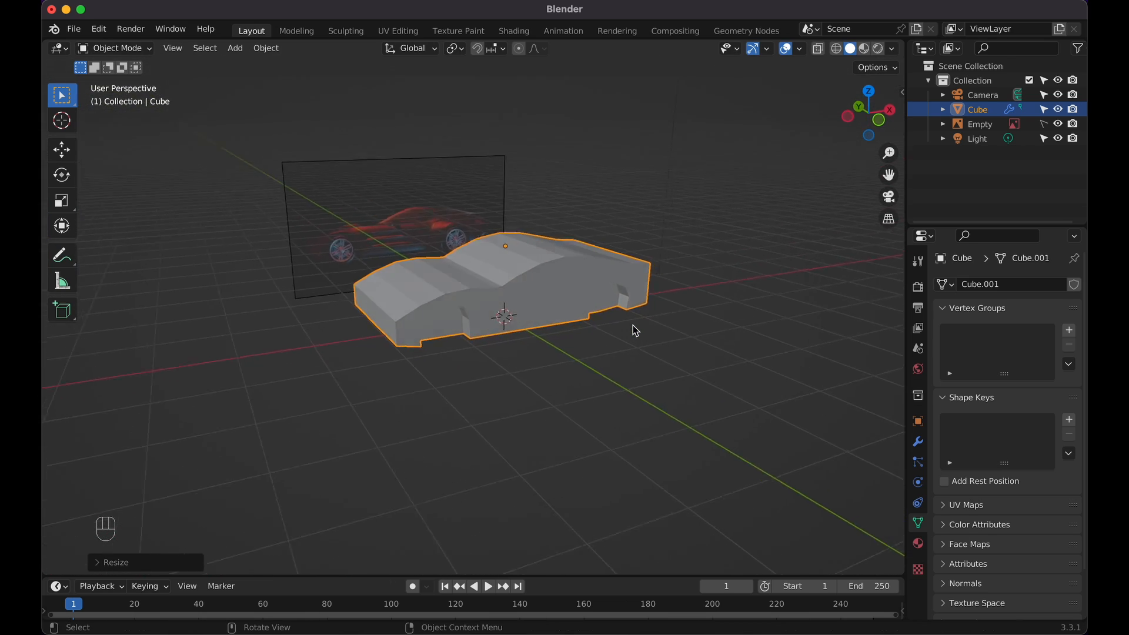
Return to Edit Mode, compare the body with the reference from the front in wireframe shading, and drop the side selection
key("Tab")
scroll(632, 325, "up", 2)
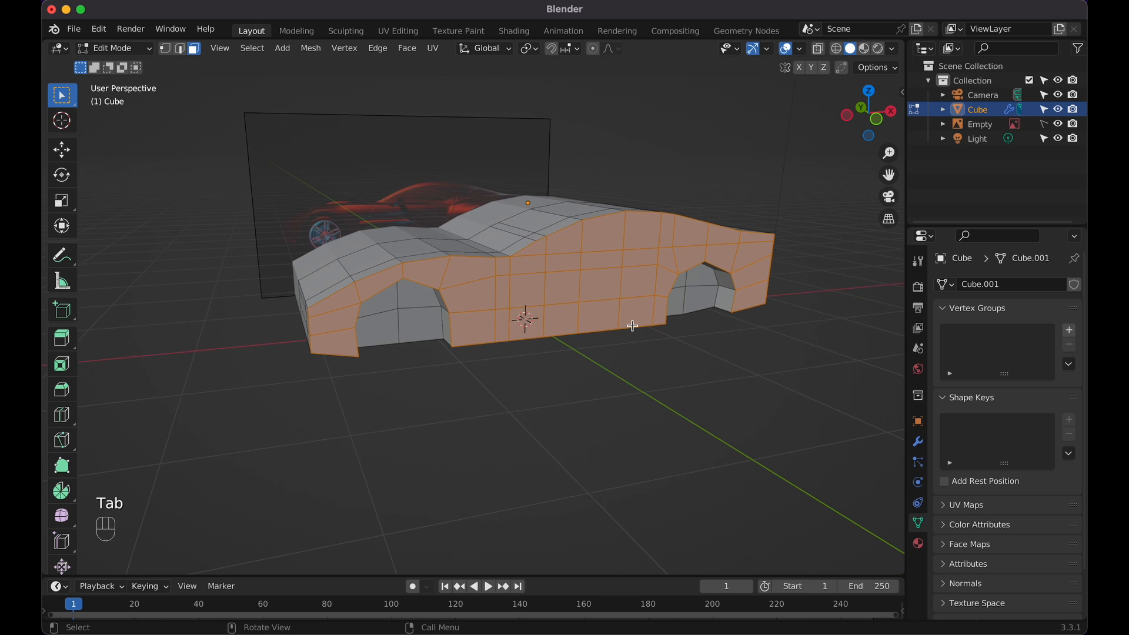
scroll(632, 326, "up", 3, "shift")
scroll(633, 326, "down", 2)
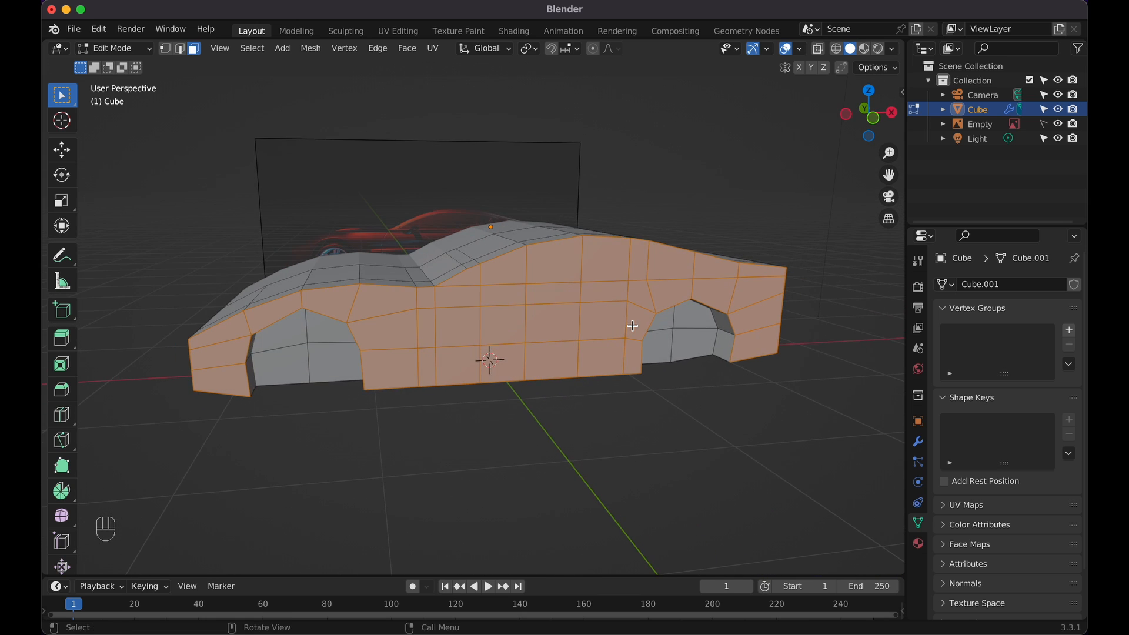
key("KP_1")
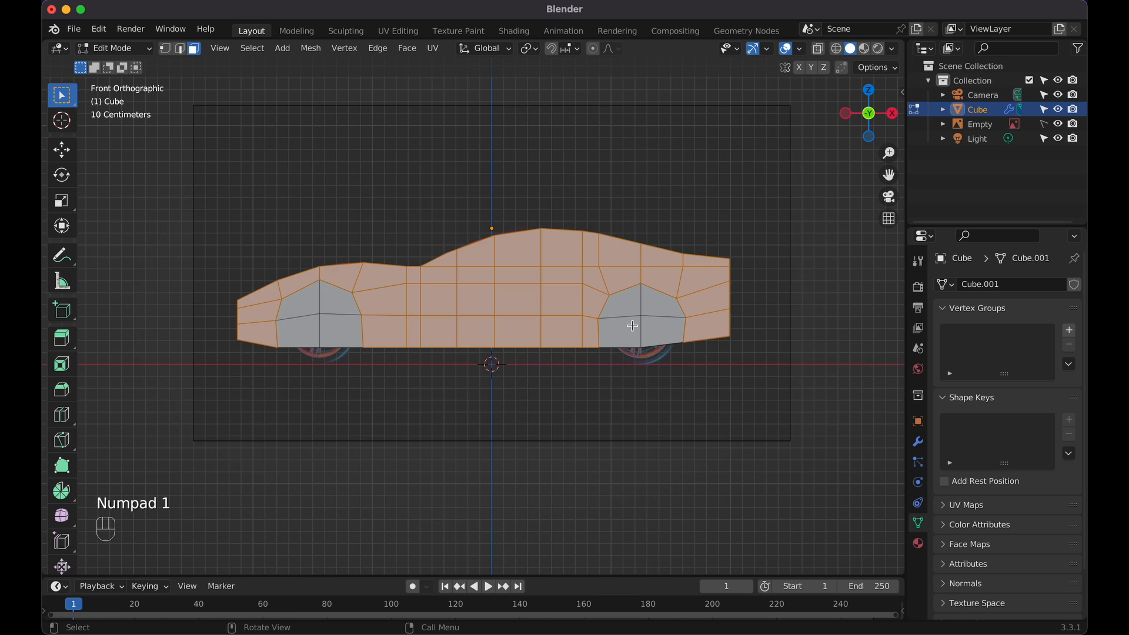
key("shift+z")
left_click(678, 377)
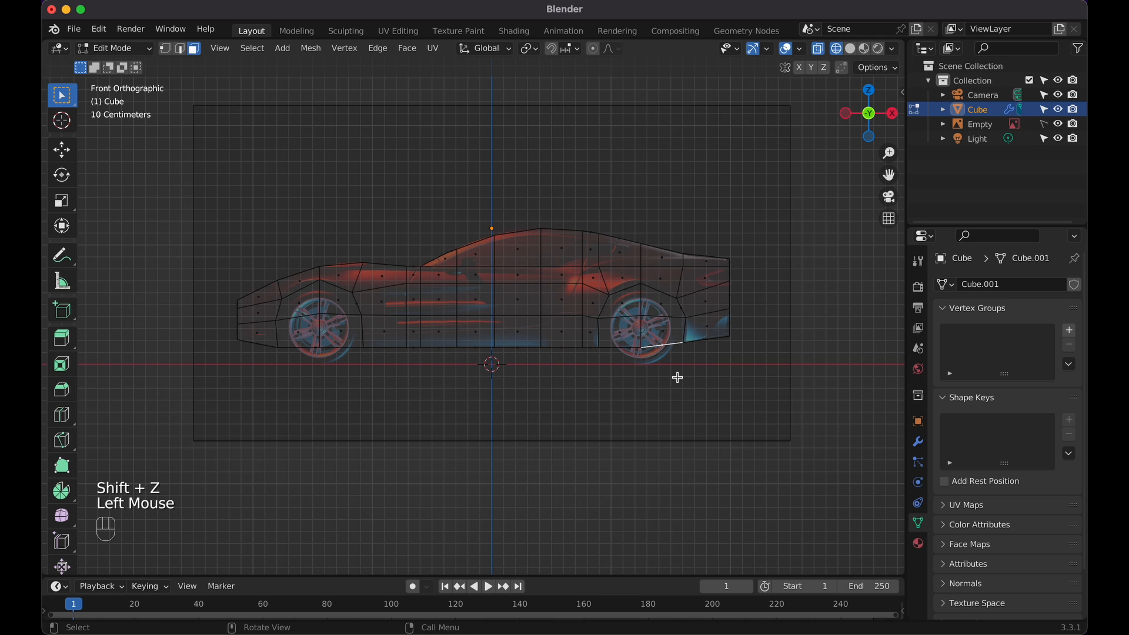
Restore solid shading and examine the rear wheel arch up close, selecting the lower face on its front inner wall
middle_click_drag(677, 377, 708, 373)
key("shift+z")
scroll(709, 372, "up", 3)
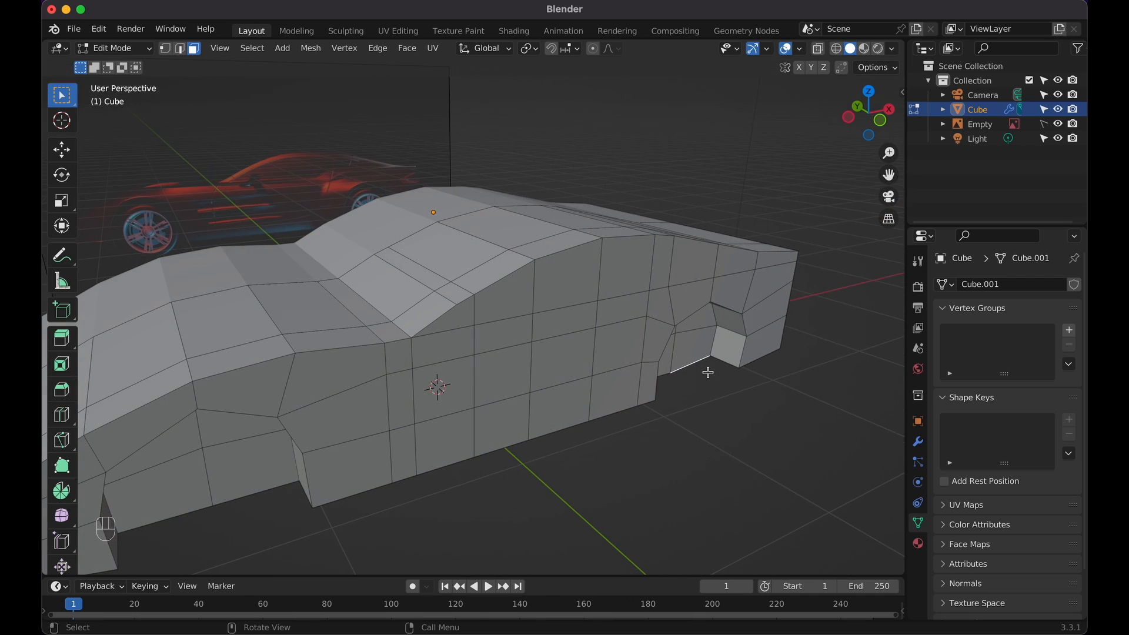
middle_click_drag(622, 281, 623, 281, "shift")
scroll(623, 281, "up", 3)
left_click(509, 381)
middle_click_drag(508, 379, 482, 322)
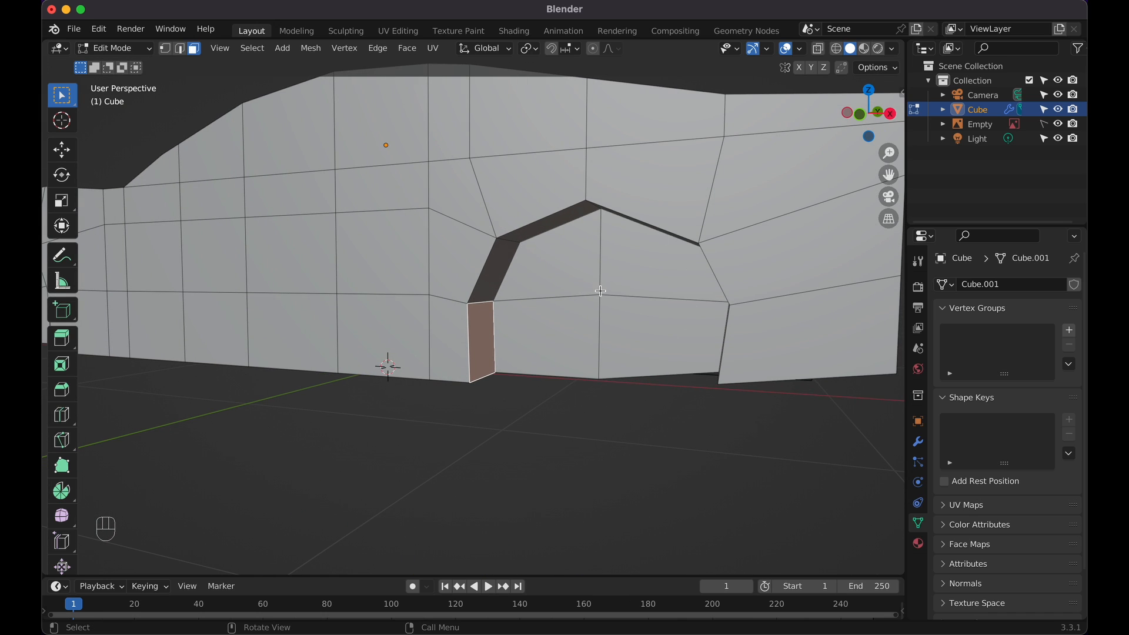
Switch to vertex selection and snap the 3D cursor to the central vertex of the recessed rear wheel arch faces
left_click(167, 49)
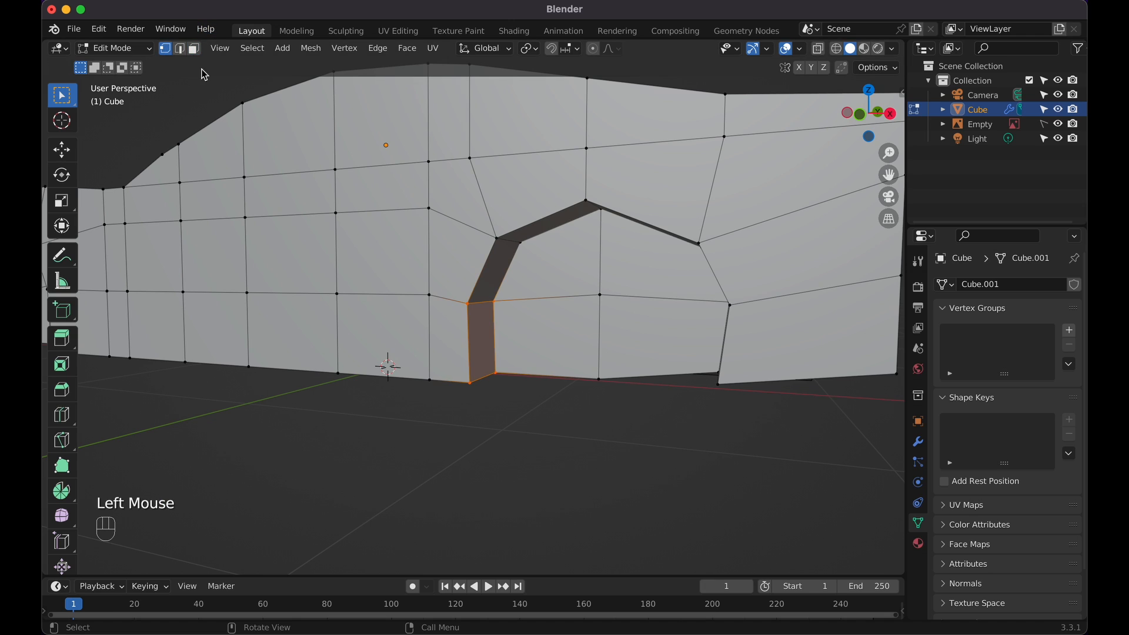
left_click(600, 295)
key("KP_1")
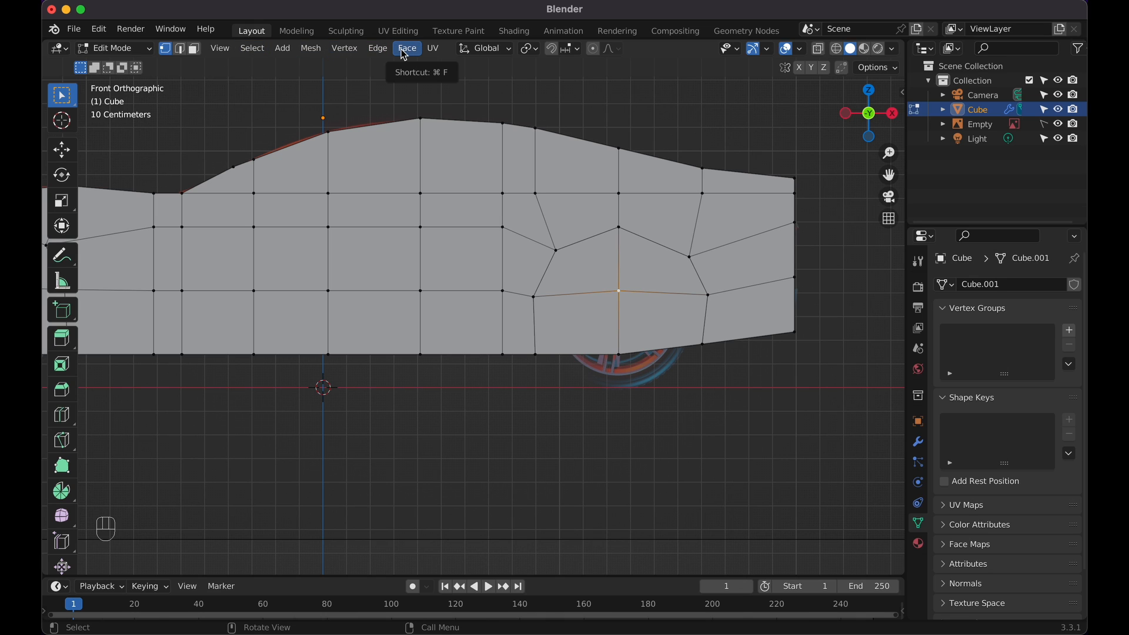
key("shift+s")
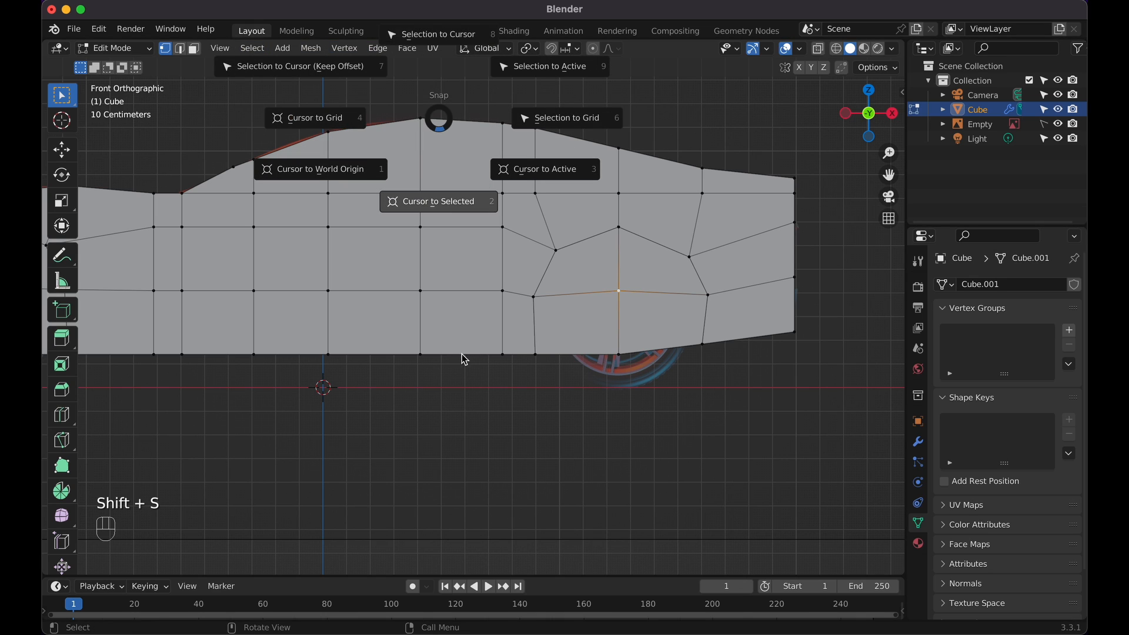
left_click(523, 386)
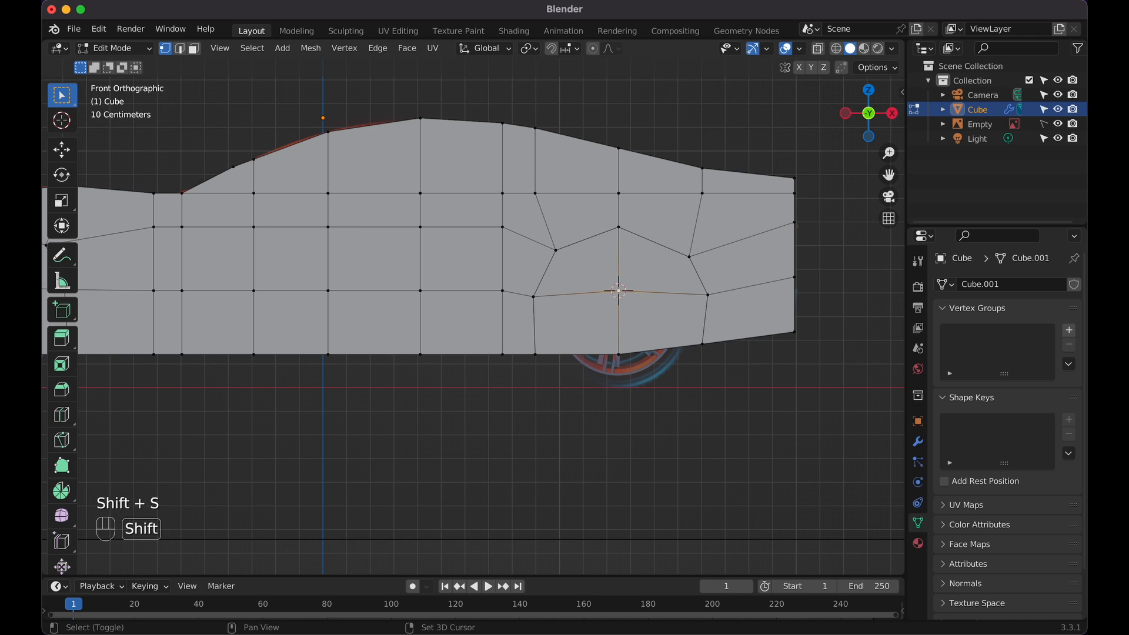
key("shift+s")
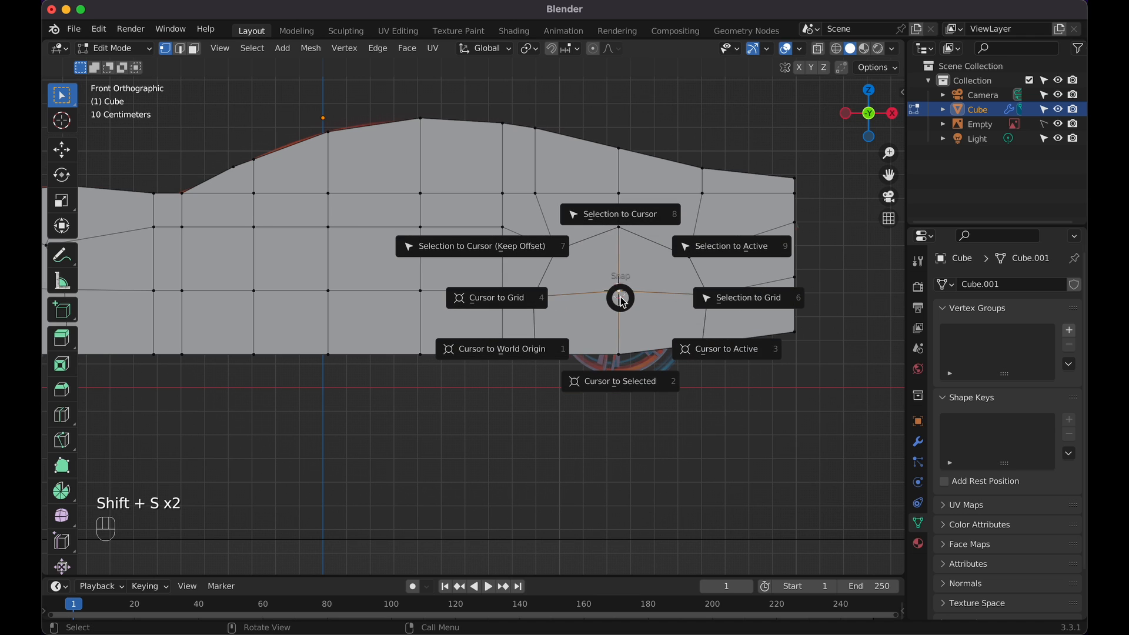
Snap the 3D cursor to the selected central vertex of the rear wheel arch and return to the front view
left_click(613, 374)
middle_click_drag(612, 373, 641, 380)
scroll(641, 380, "up", 3)
scroll(641, 380, "down", 3)
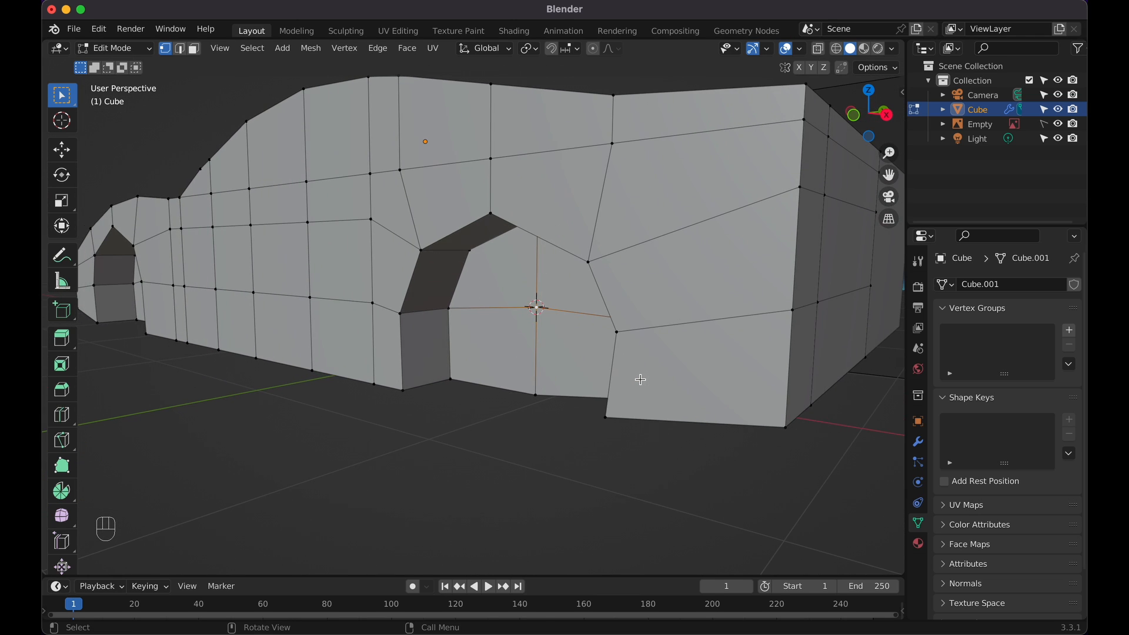
key("KP_1")
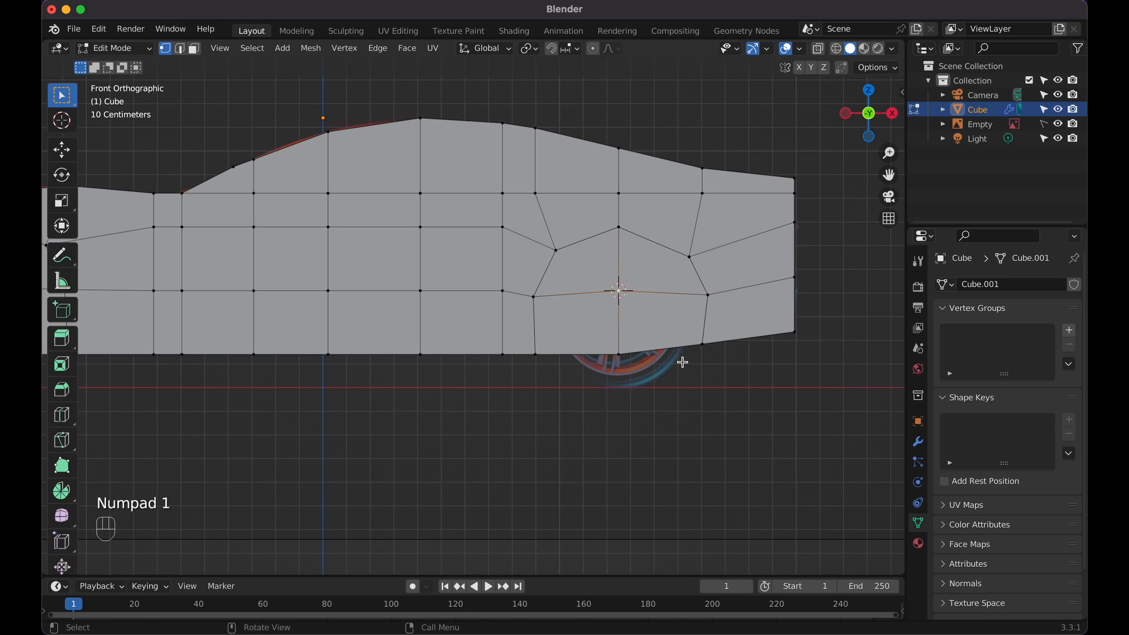
Add a mesh circle at the 3D cursor in the rear wheel arch and set it to 16 vertices
key("shift+a")
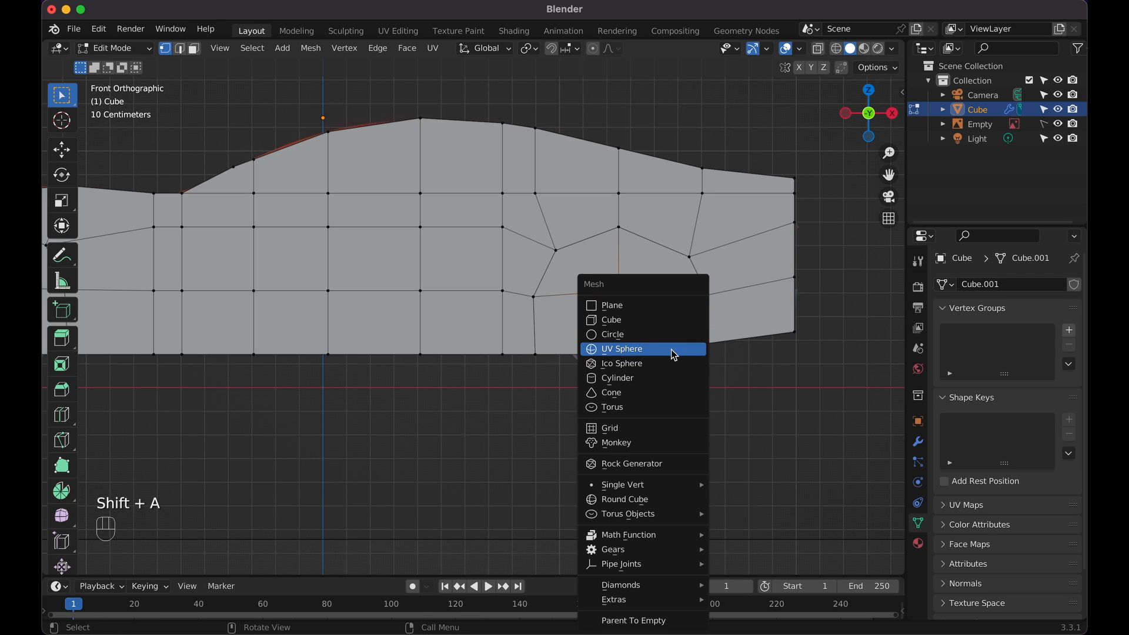
left_click(661, 337)
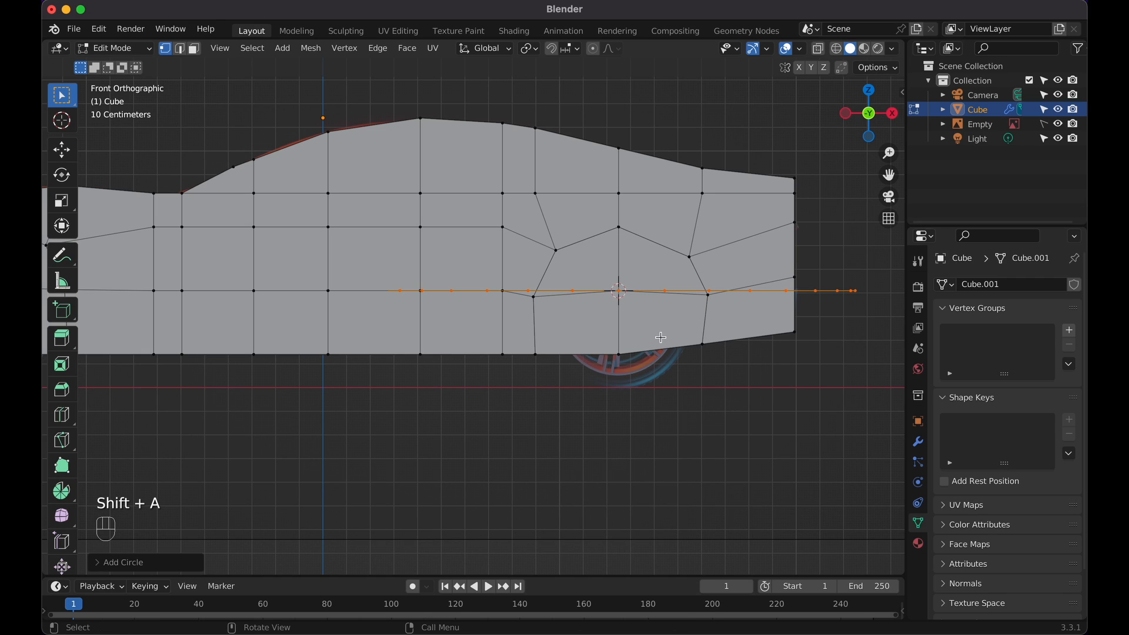
left_click(107, 564)
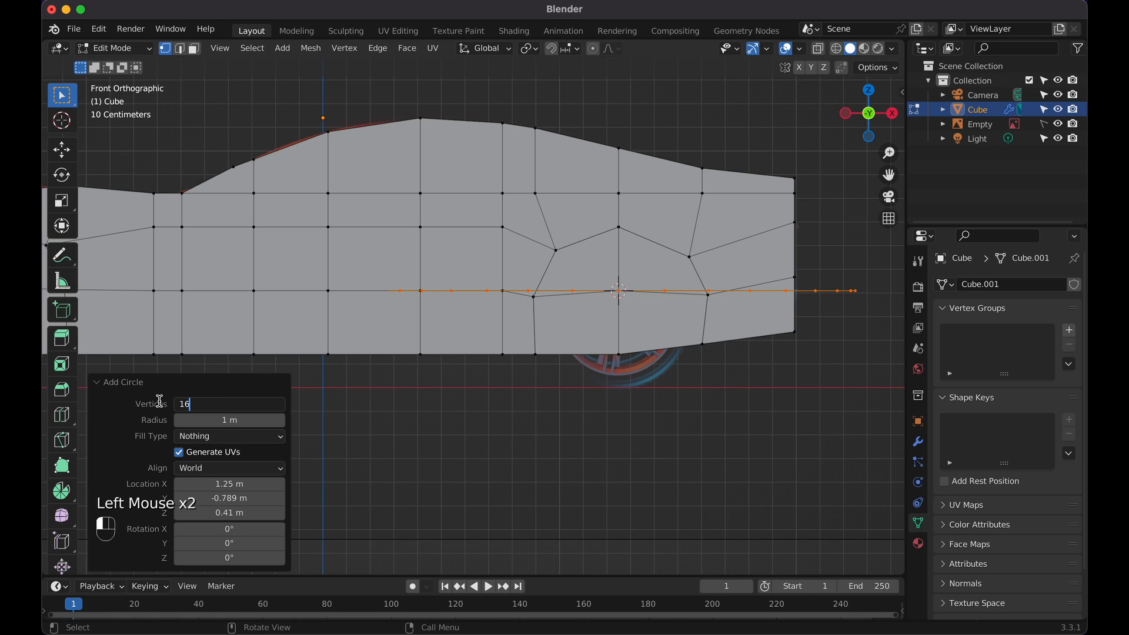
key("Return")
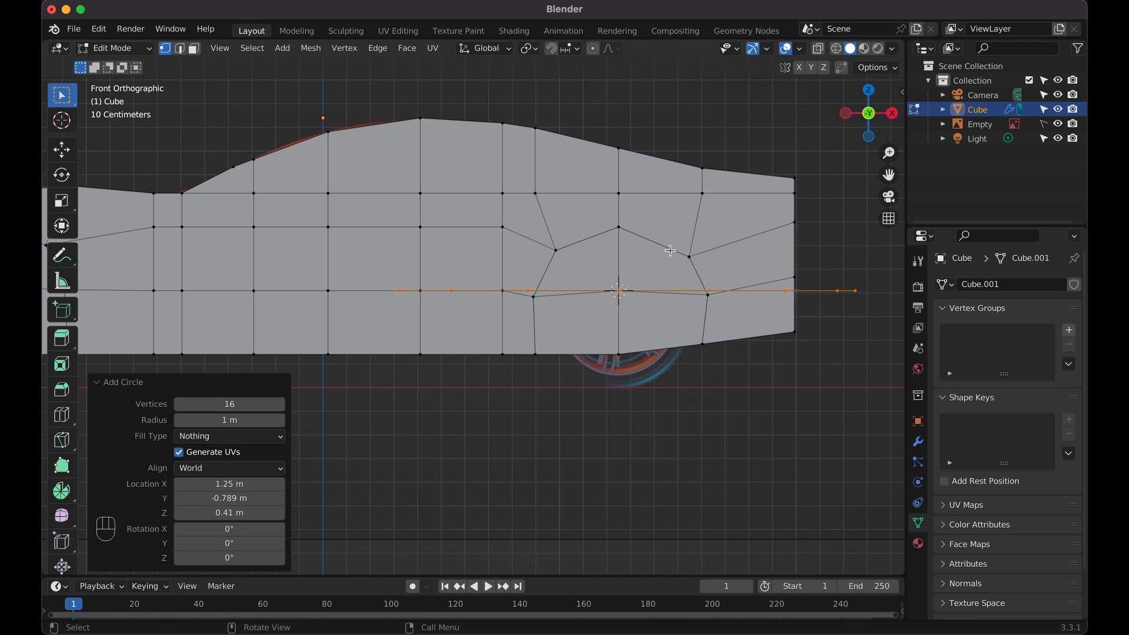
Rotate the circle 90° about the X axis and scale it down to about 0.362 towards wheel size
key("r")
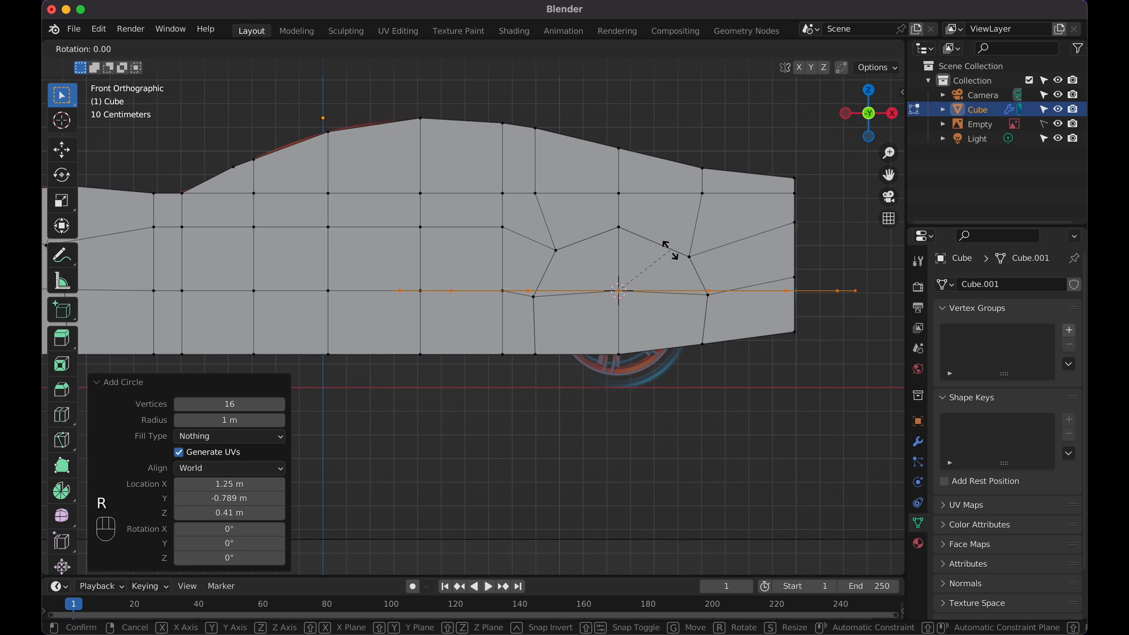
type("x")
type("90")
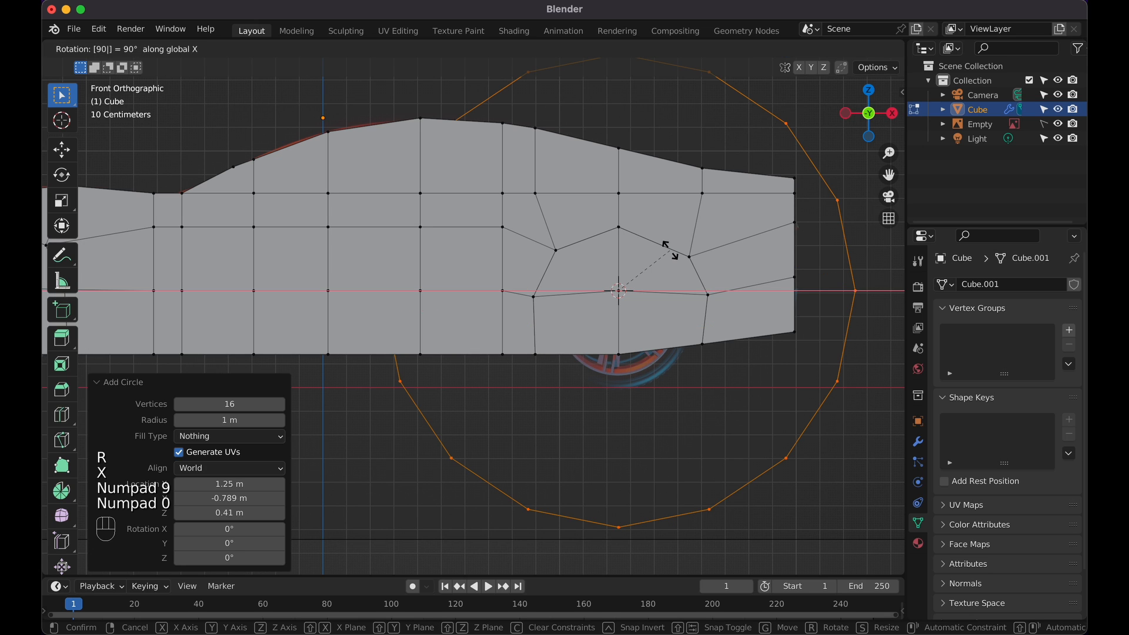
left_click(669, 250)
scroll(669, 250, "down", 2)
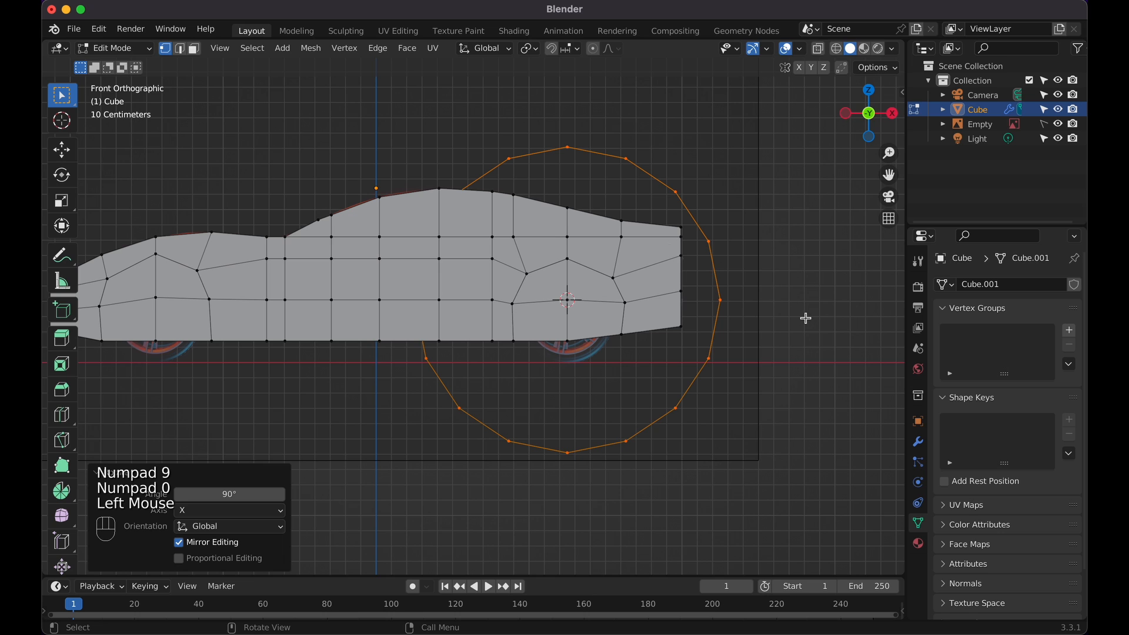
key("s")
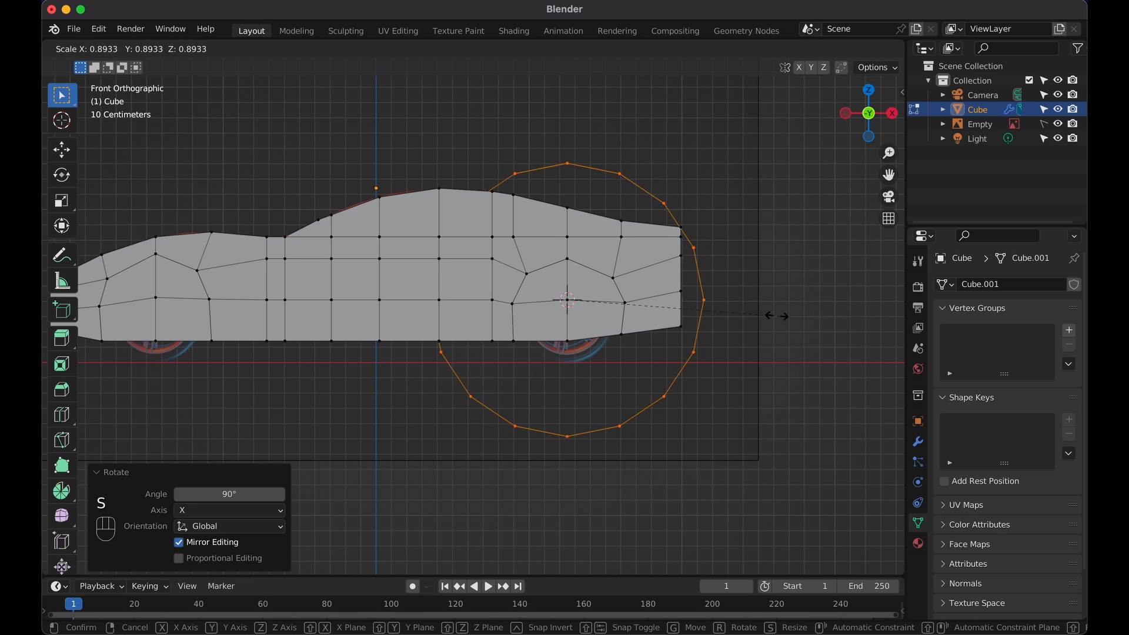
left_click(656, 302)
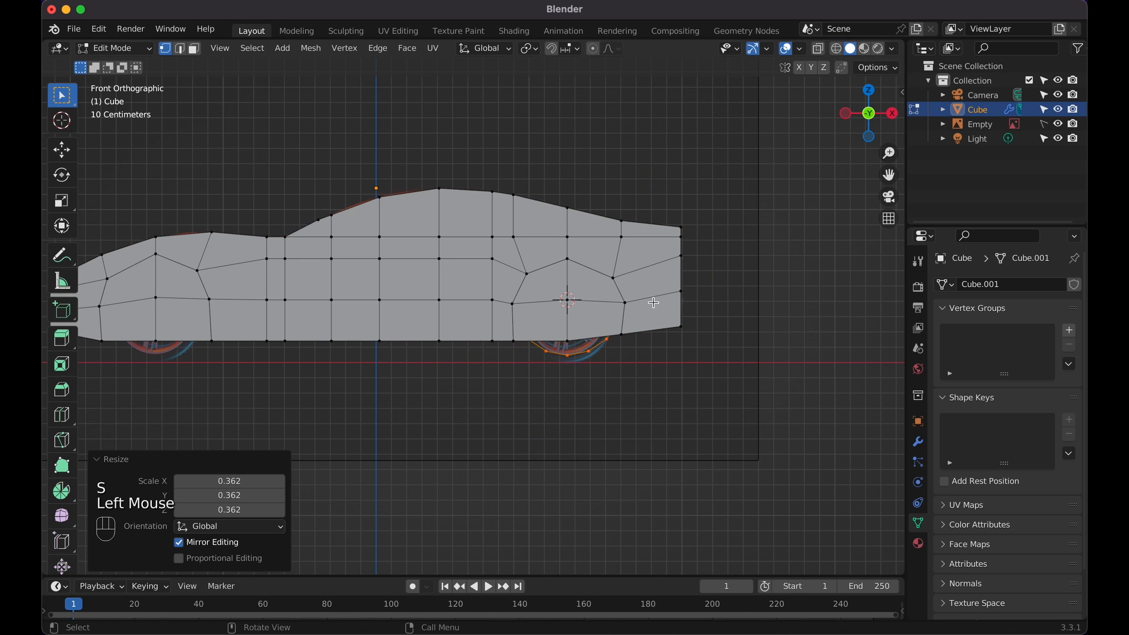
Move the circle about 0.34 m outward from the arch along the negative Y axis
middle_click_drag(656, 302, 653, 302)
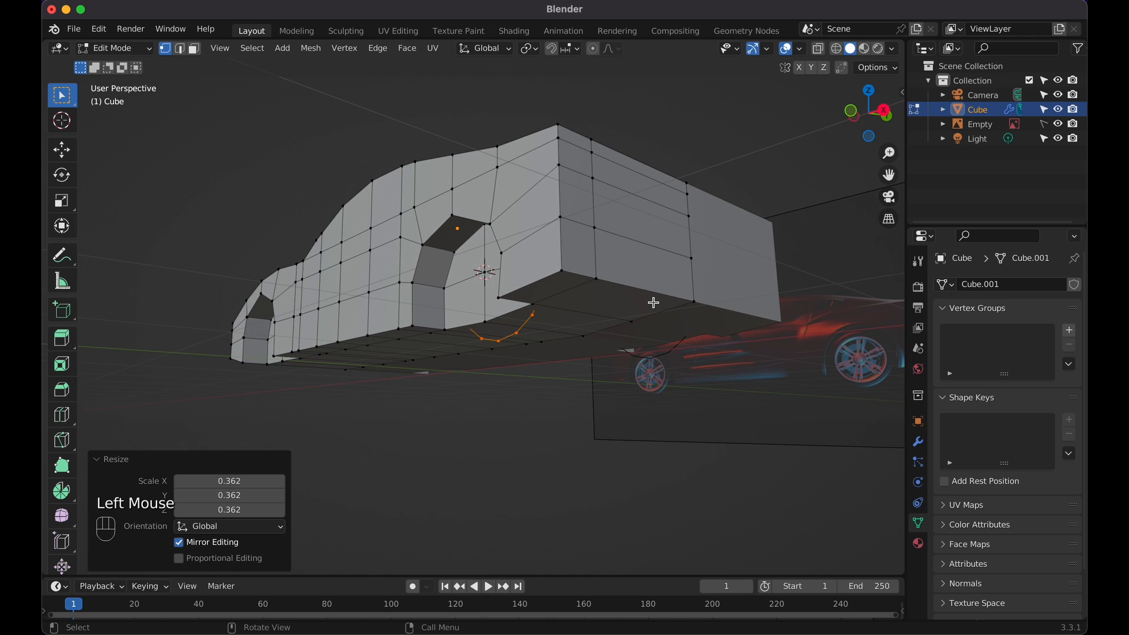
key("g")
key("y")
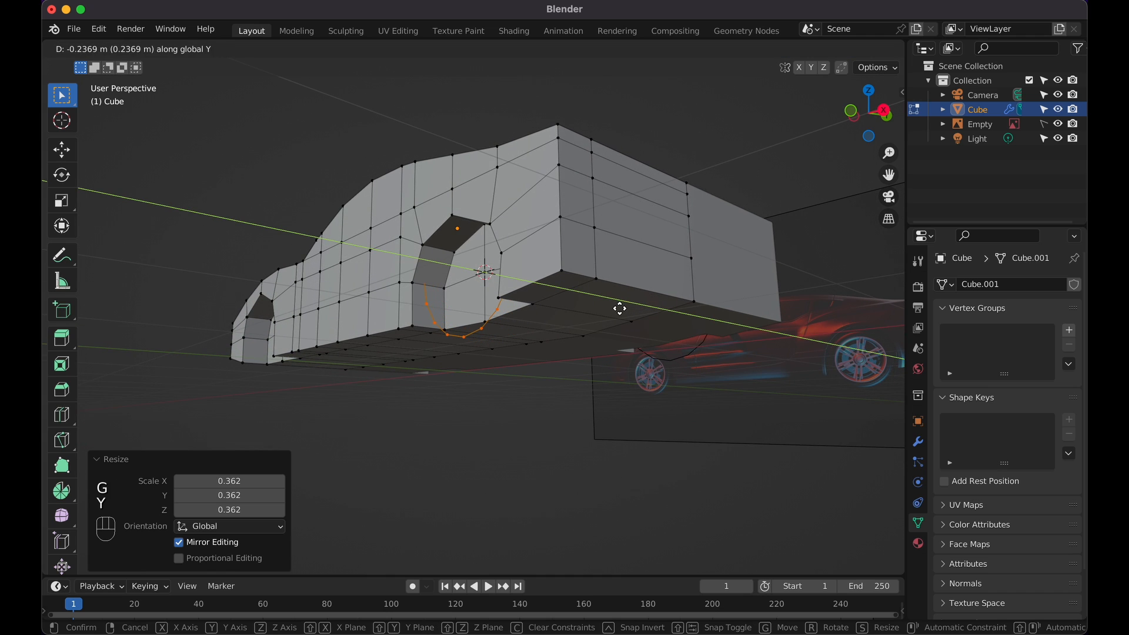
left_click(599, 318)
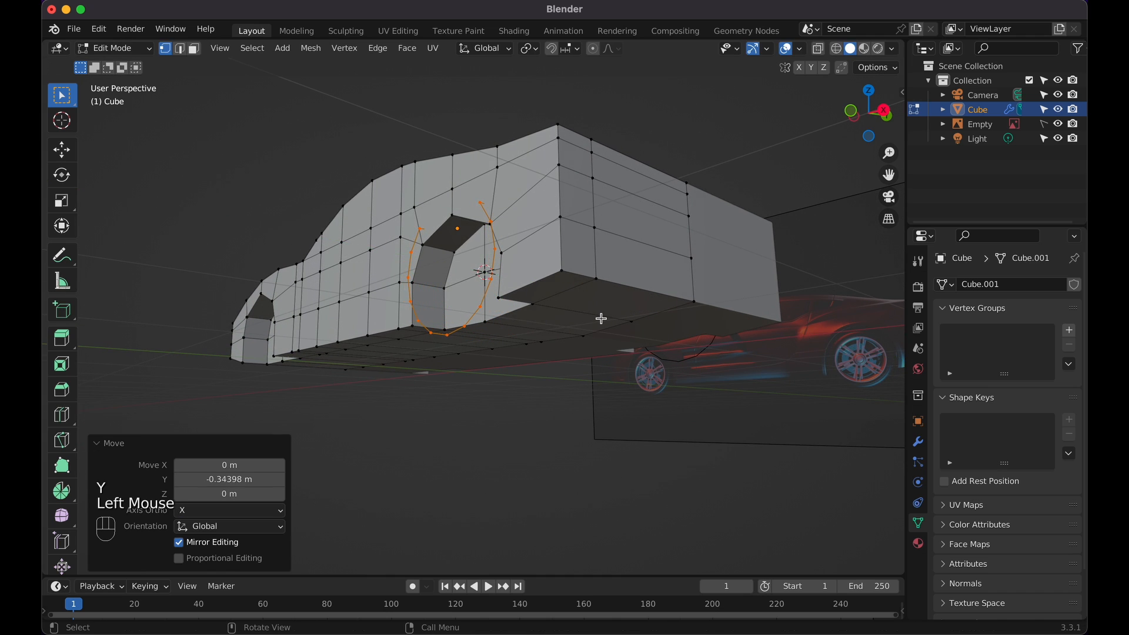
From the front view, scale the circle to about 0.848 and lower it about 0.11 m along Z
key("KP_1")
key("s")
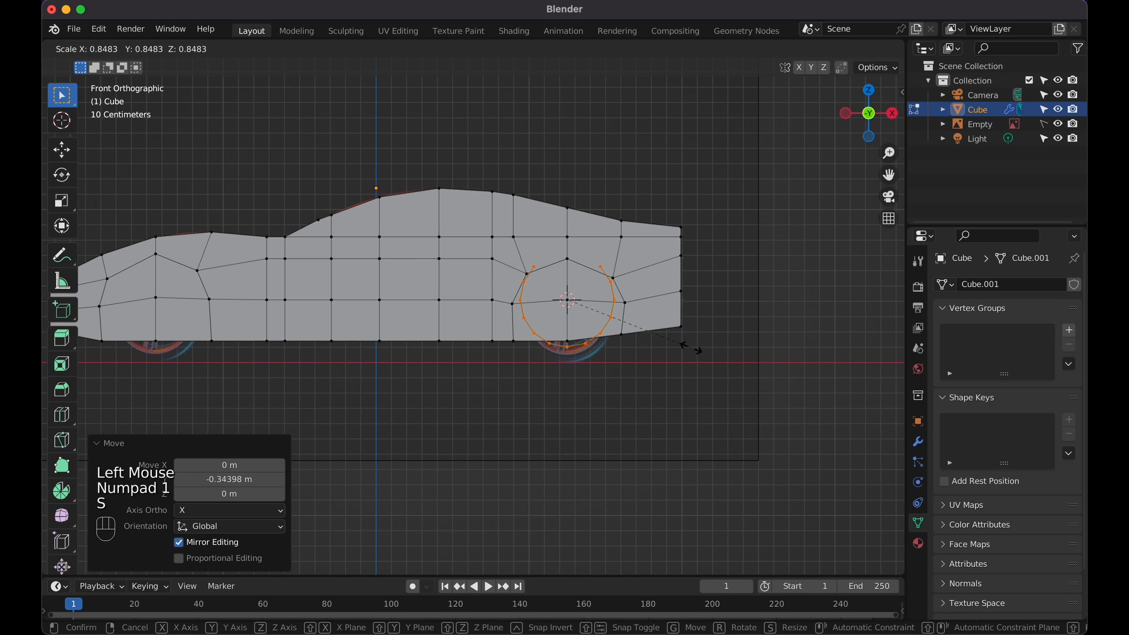
left_click(691, 347)
key("g")
key("z")
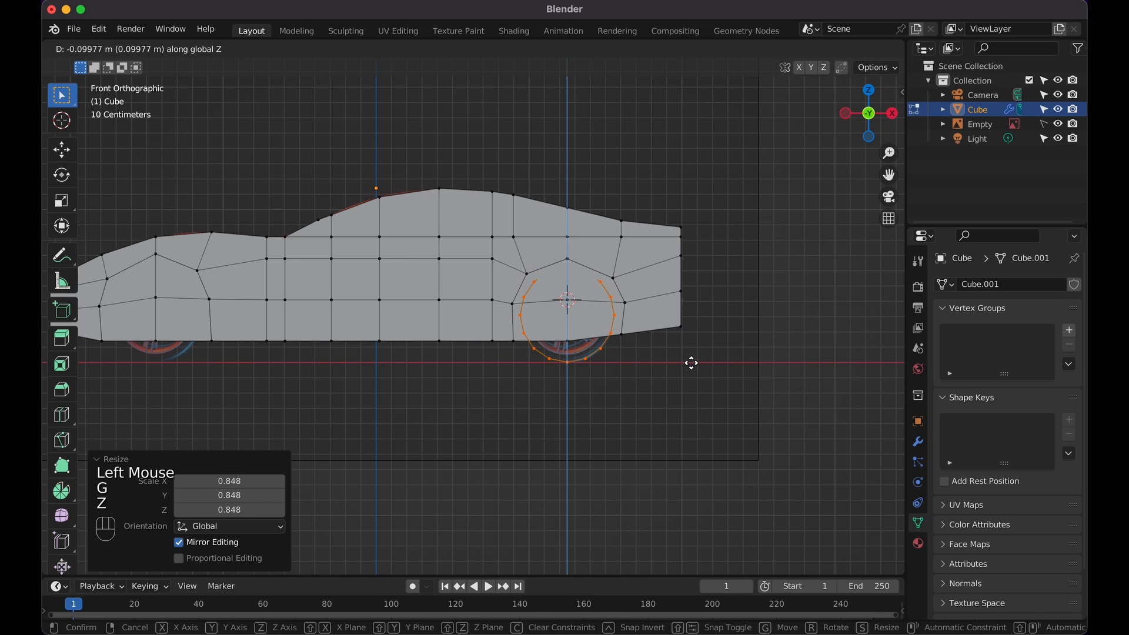
left_click(691, 364)
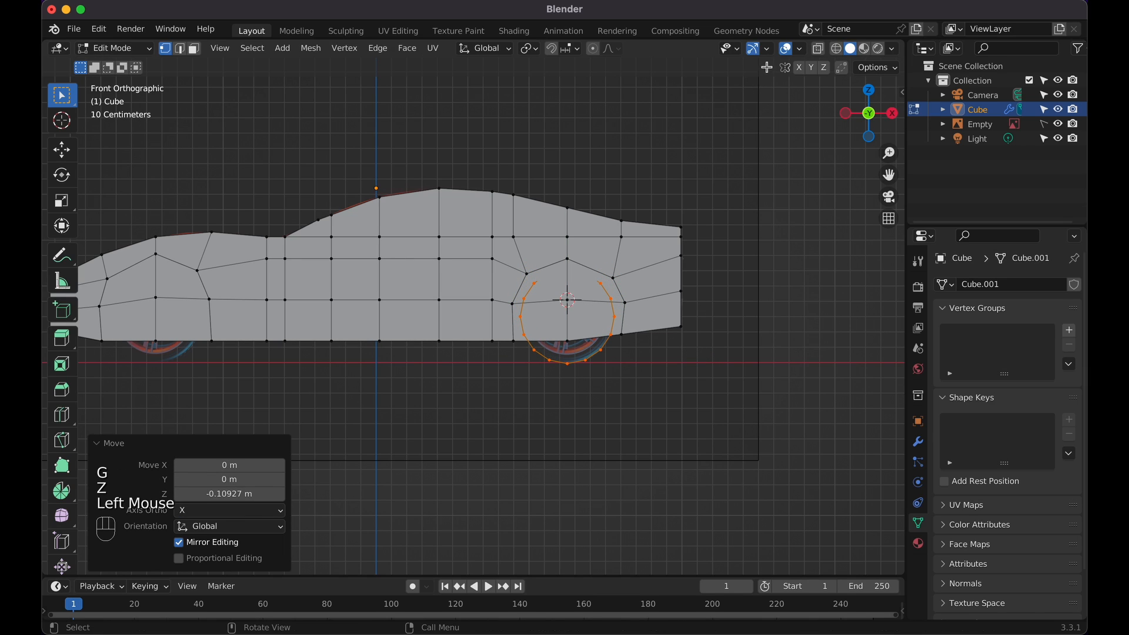
Inspect the broken circle from behind the car and disable Clipping in the Mirror modifier
scroll(721, 176, "right", 10)
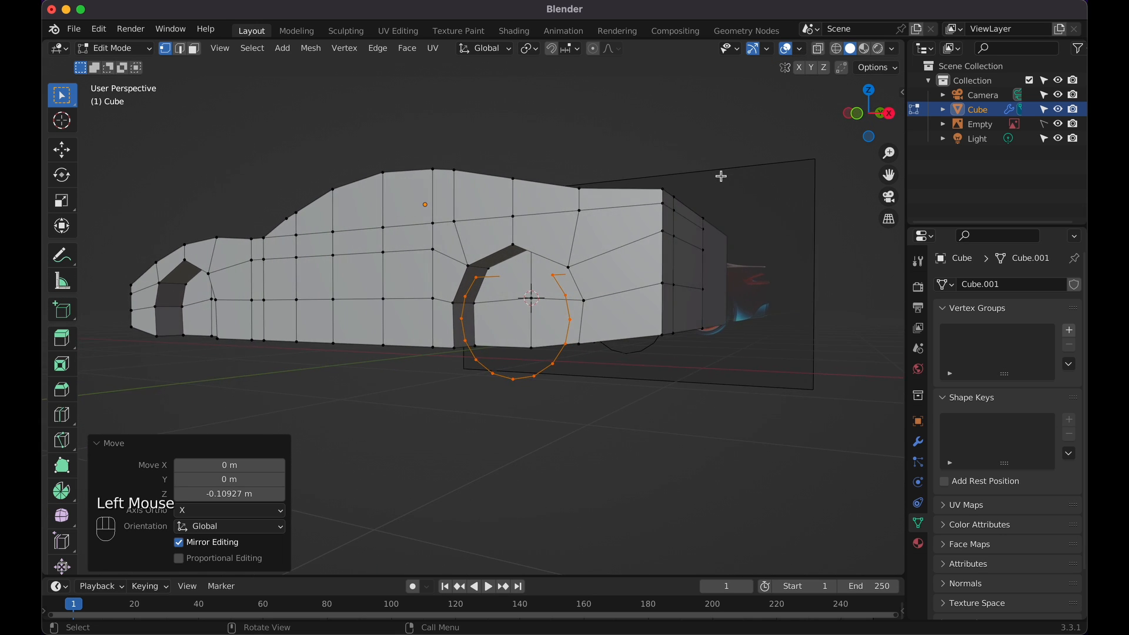
scroll(721, 175, "right", 5)
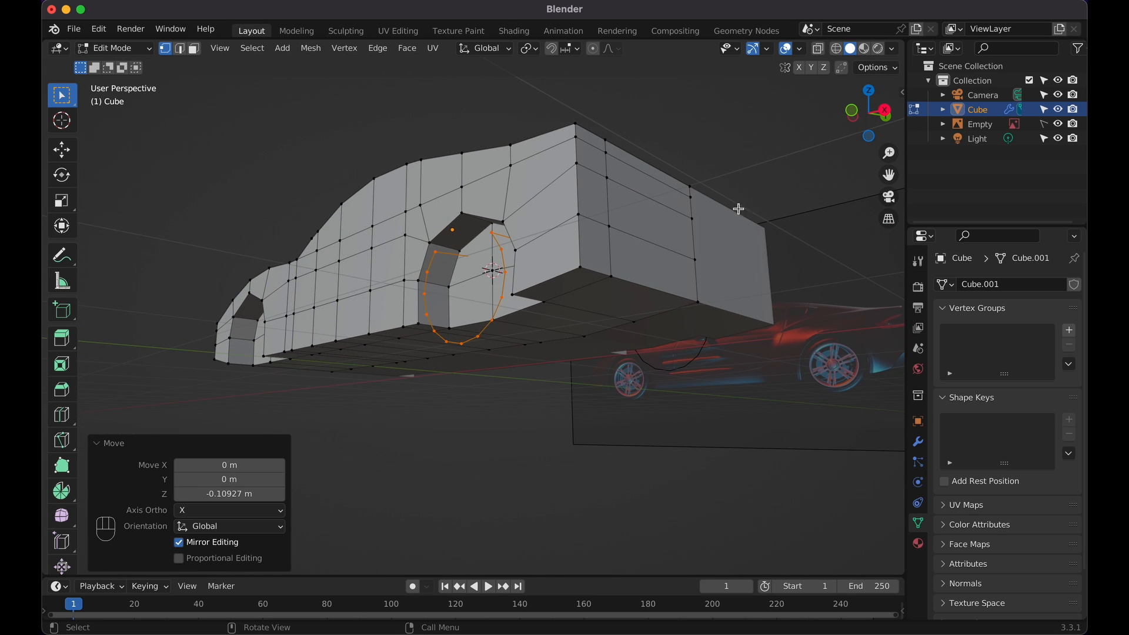
left_click(918, 442)
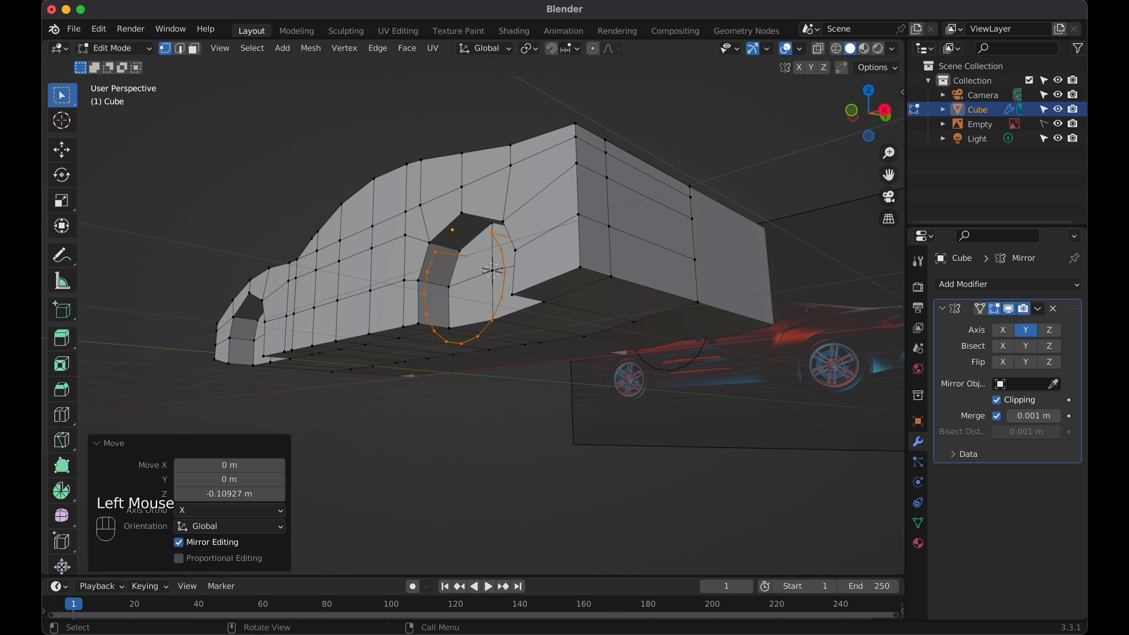
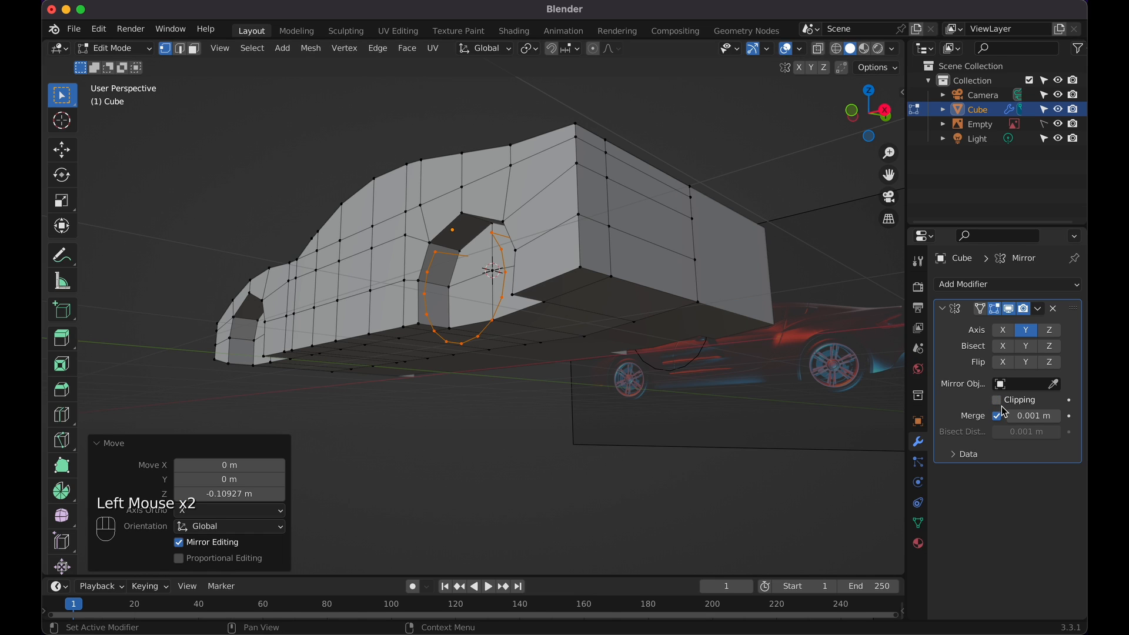
Delete the broken circle's vertices and add a new 16-vertex circle at the 3D cursor
scroll(786, 295, "left", 5)
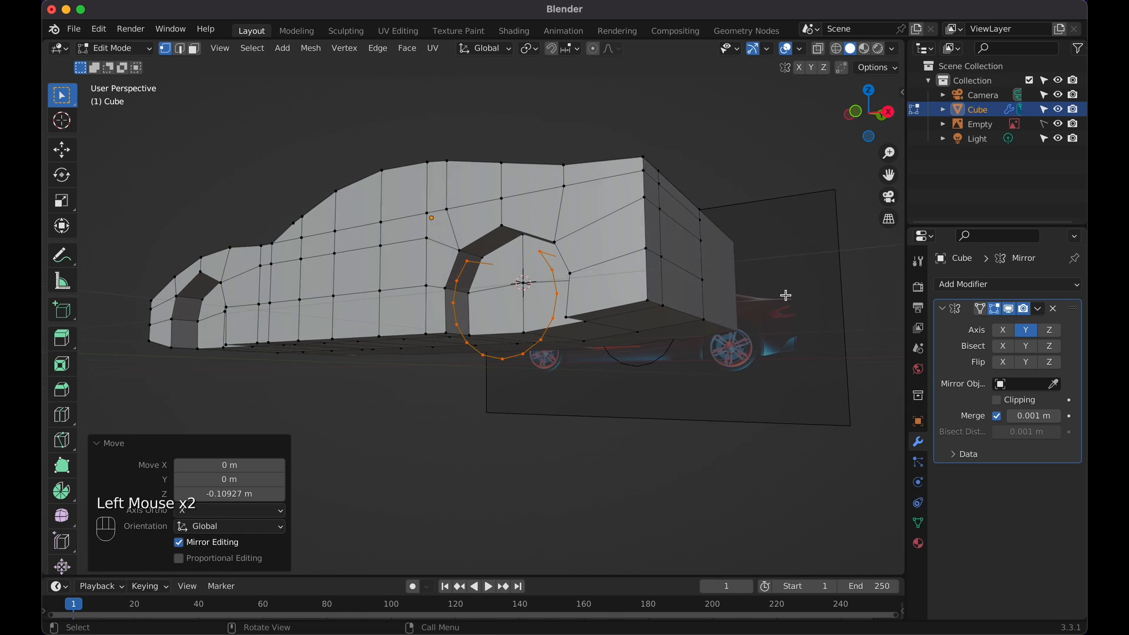
key("x")
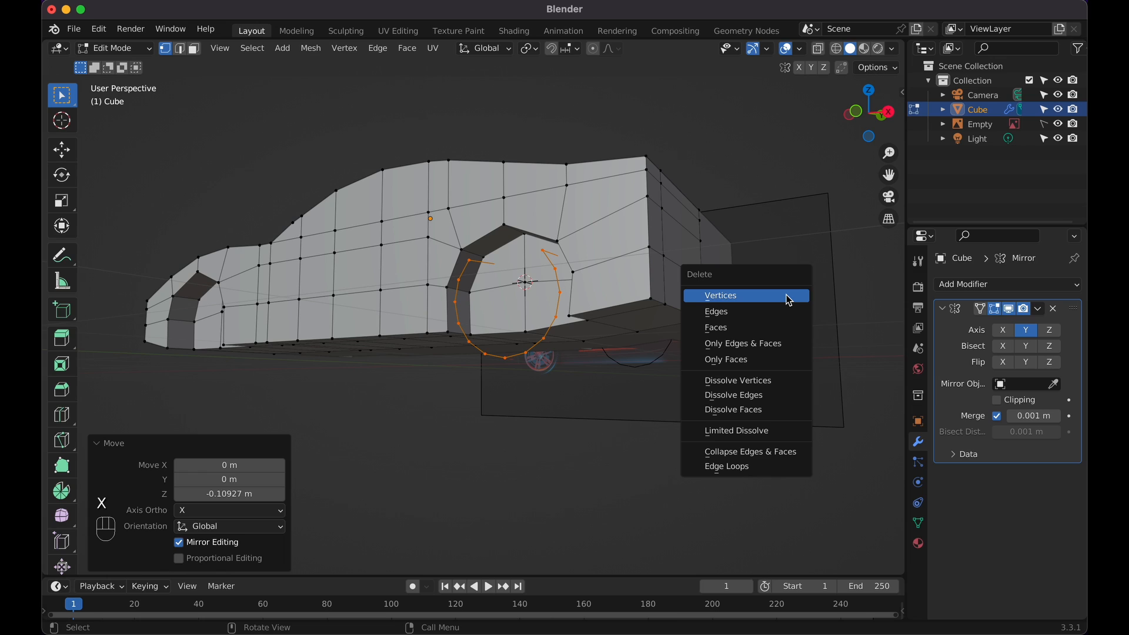
left_click(786, 296)
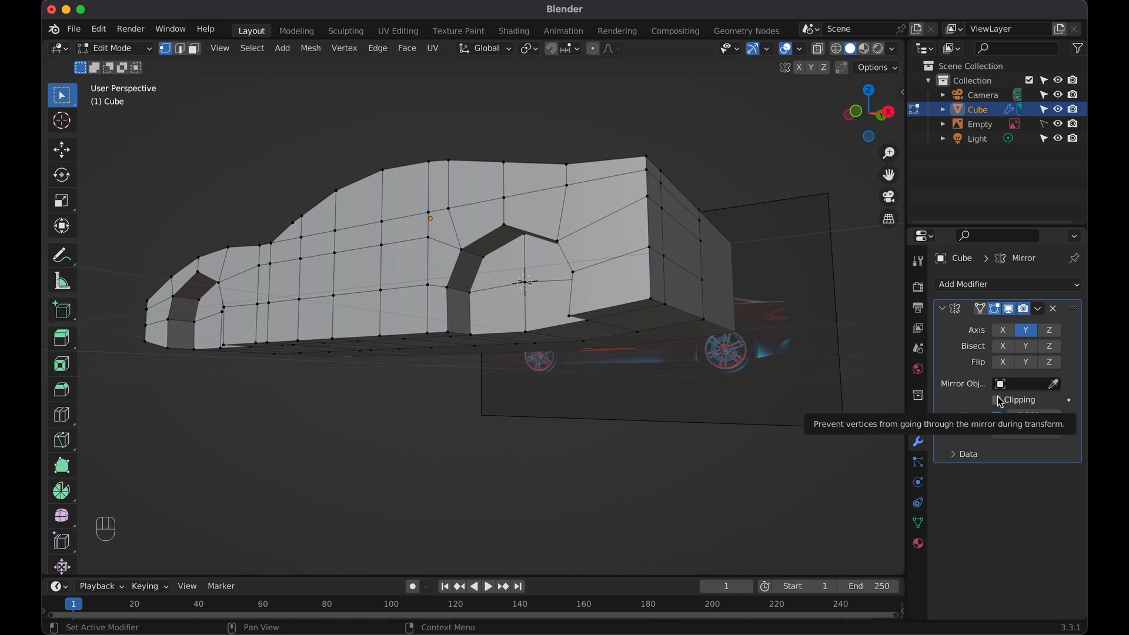
key("shift+a")
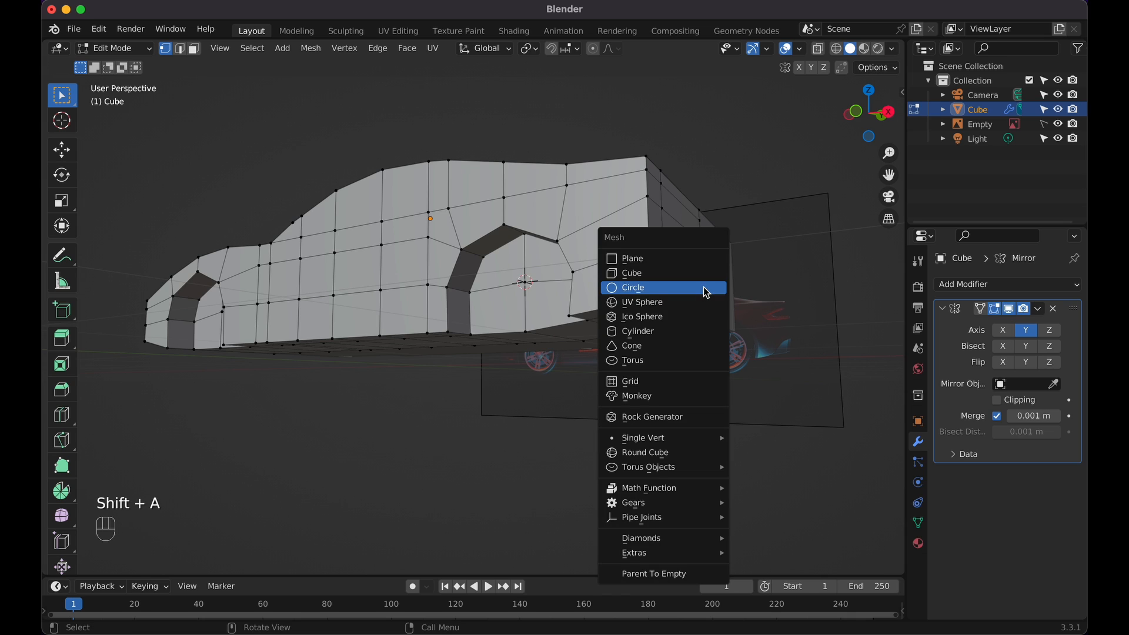
left_click(707, 291)
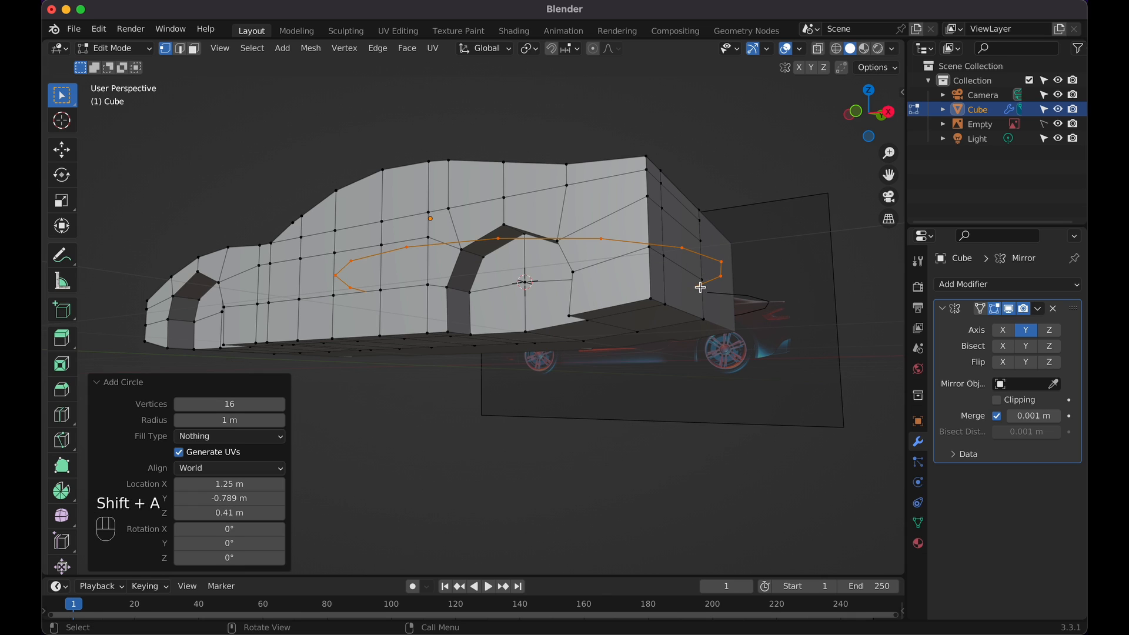
Rotate the new circle 90° about the X axis and scale it down to about 0.395
key("r")
key("x")
key("KP_9")
key("KP_0")
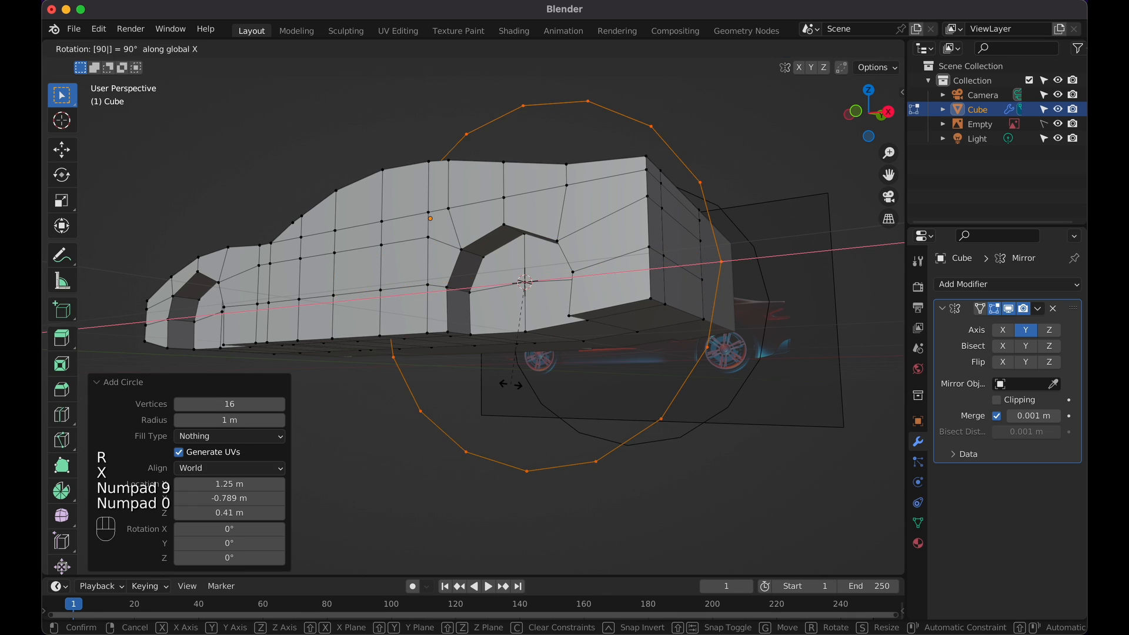
left_click(562, 384)
key("s")
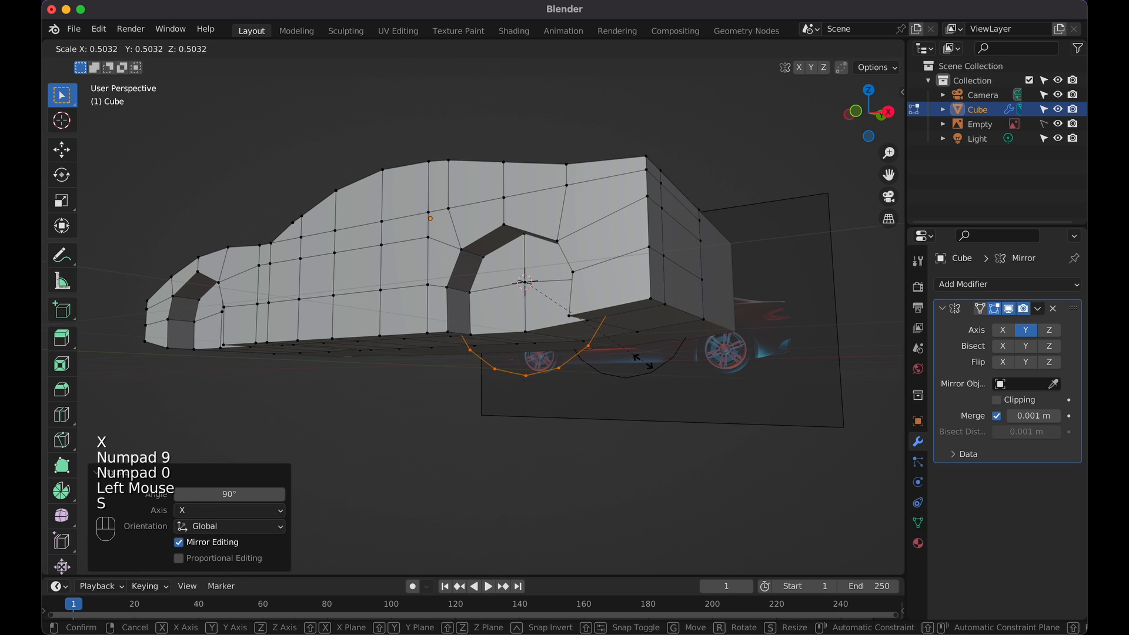
left_click(614, 350)
Move the new circle about 0.36 m along the negative Y axis, just outside the rear wheel arch
key("g")
key("y")
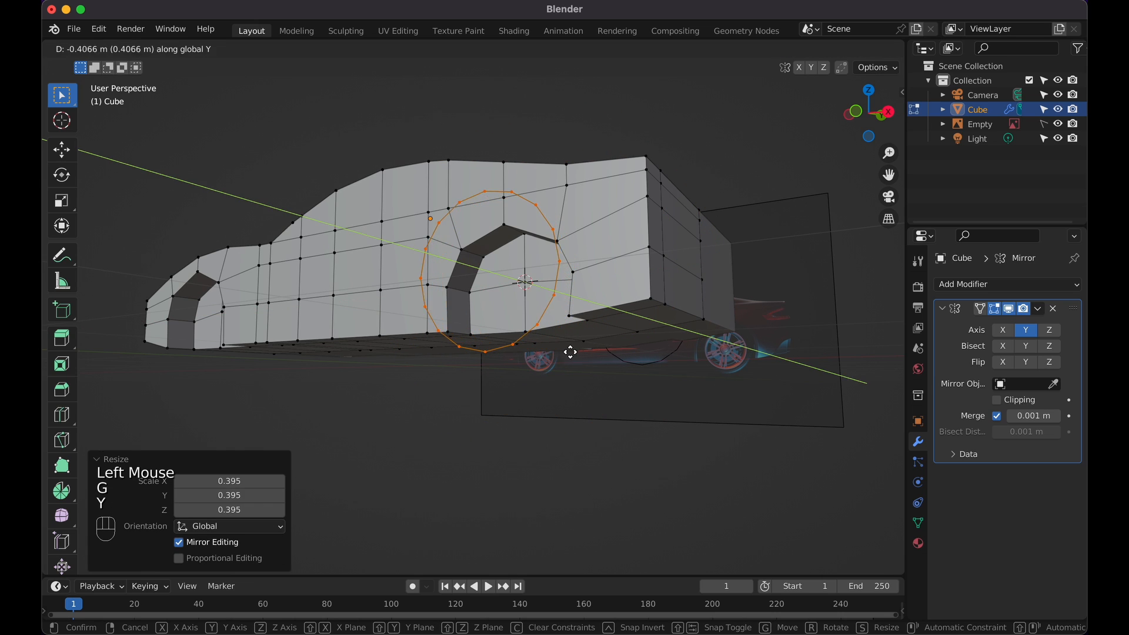
left_click(577, 353)
middle_click_drag(579, 205, 617, 213)
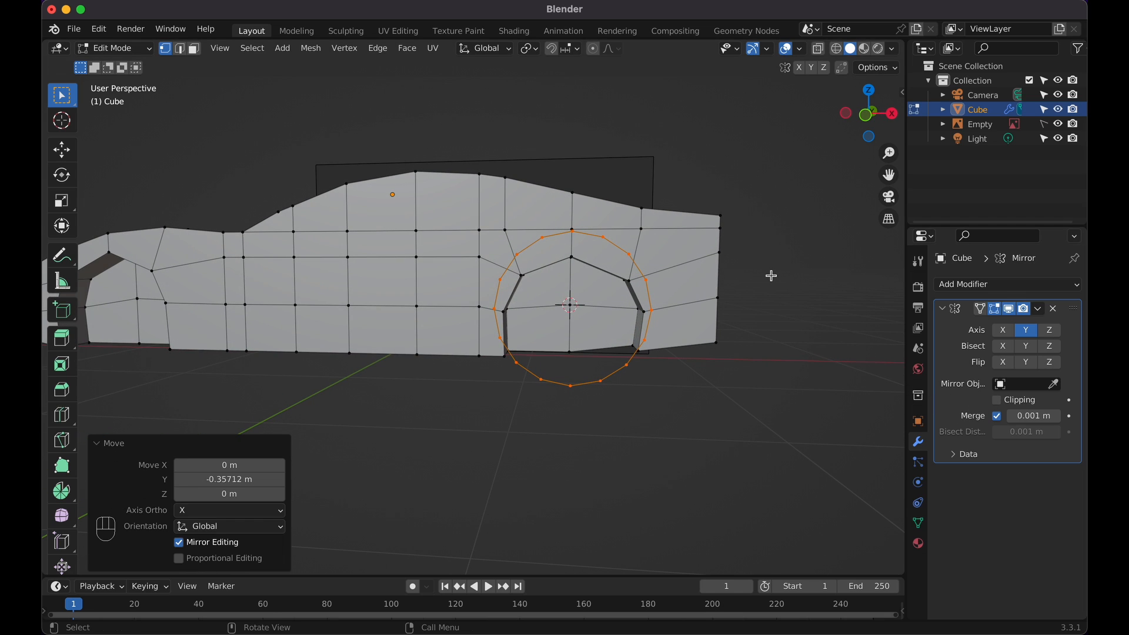
In the front view, scale the circle to about 0.821 and lower it about 0.09 m along Z
key("KP_1")
key("s")
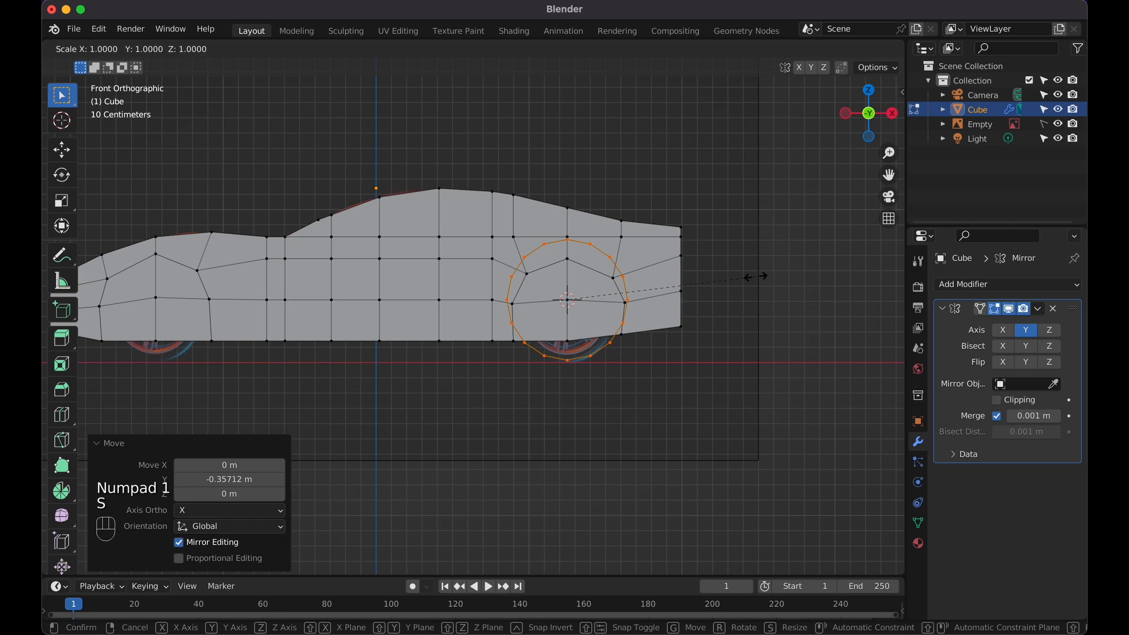
left_click(722, 279)
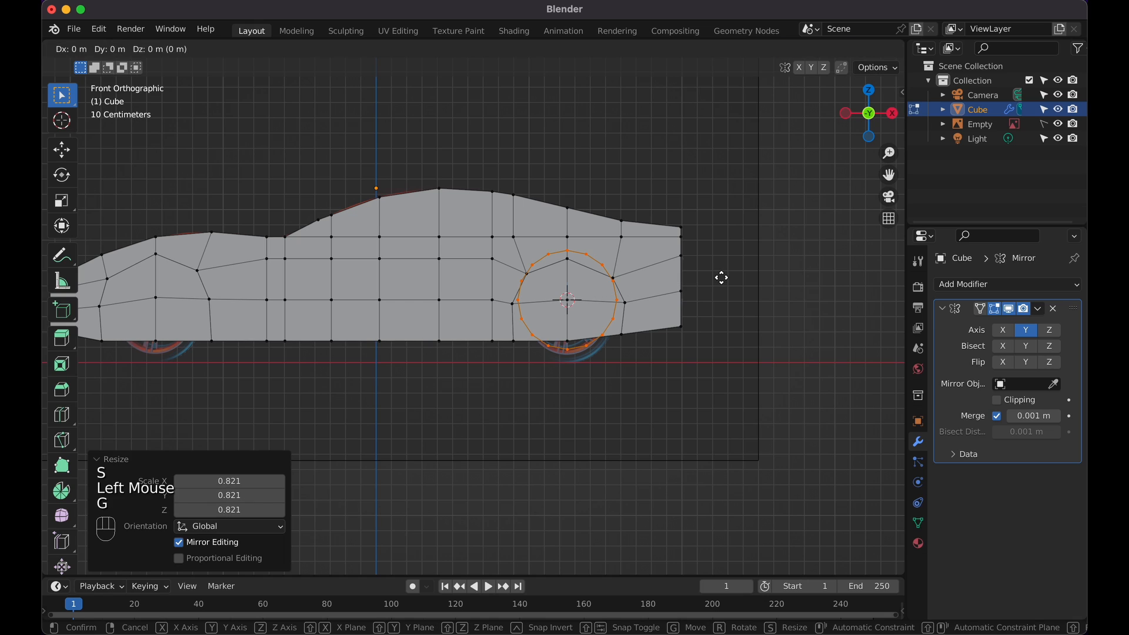
key("g")
key("z")
left_click(722, 292)
Scale the circle to about 0.936, lower it about 0.019 m along Z, and enable X-ray to compare it with the reference wheel
key("s")
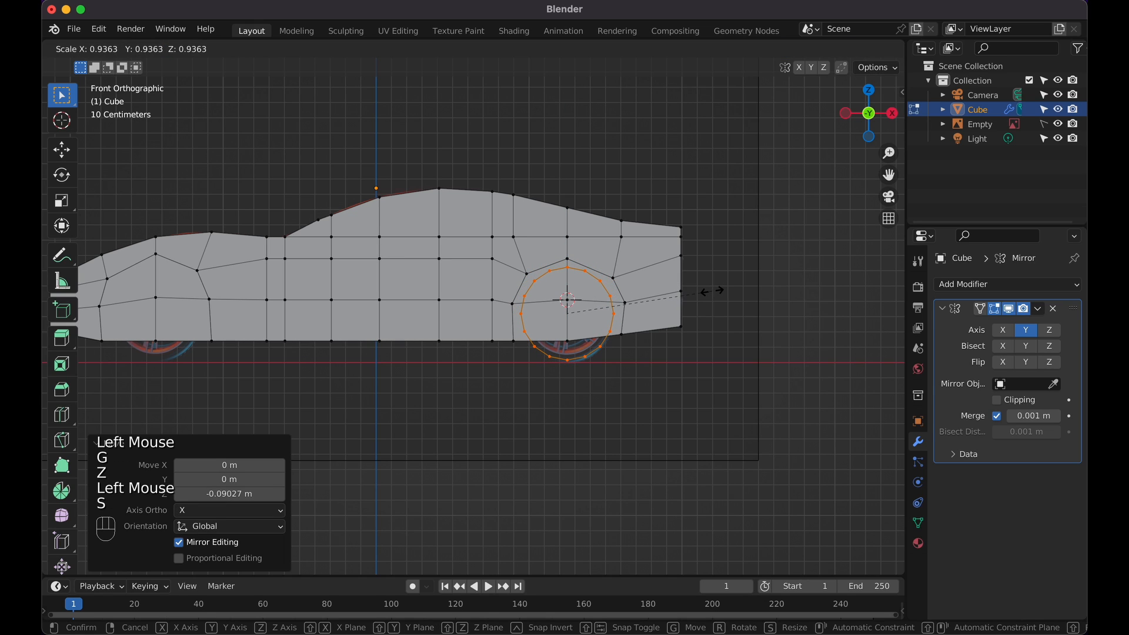
left_click(711, 292)
key("g")
key("z")
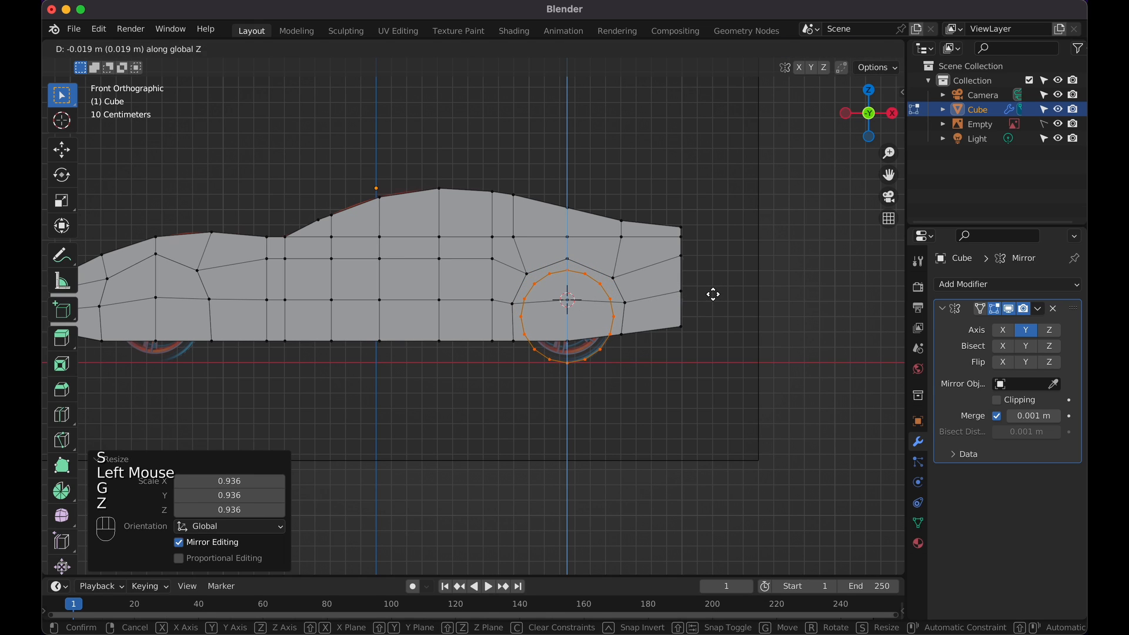
left_click(713, 293)
left_click(820, 50)
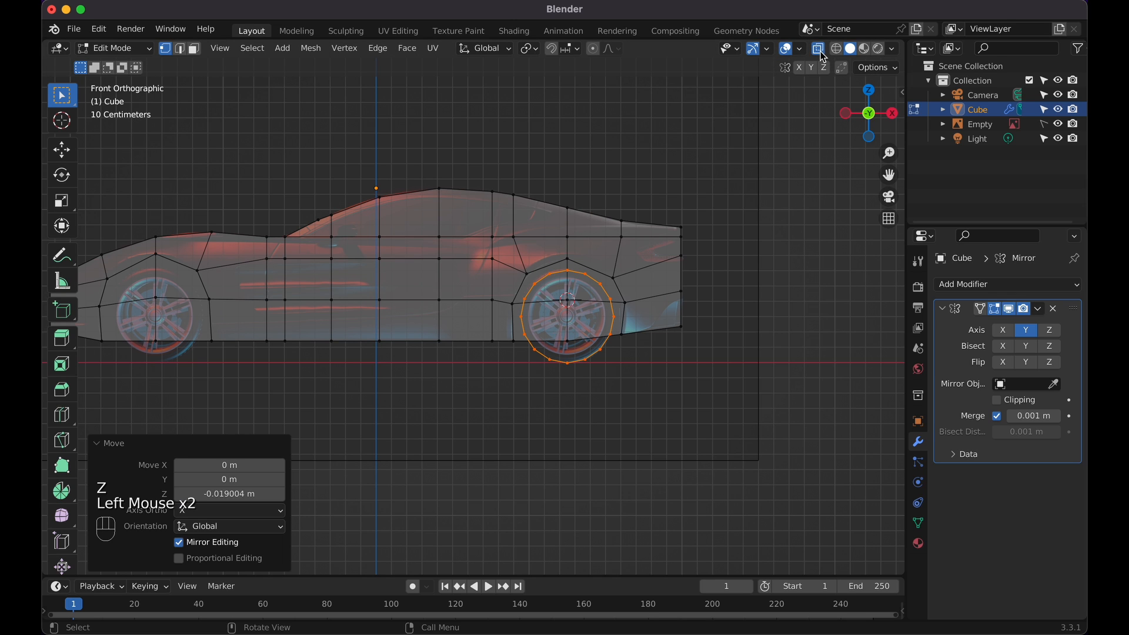
Turn off X-ray and extrude the wheel circle about 0.29 m along the Y axis into the rear wheel arch
left_click(819, 51)
scroll(733, 339, "up", 3)
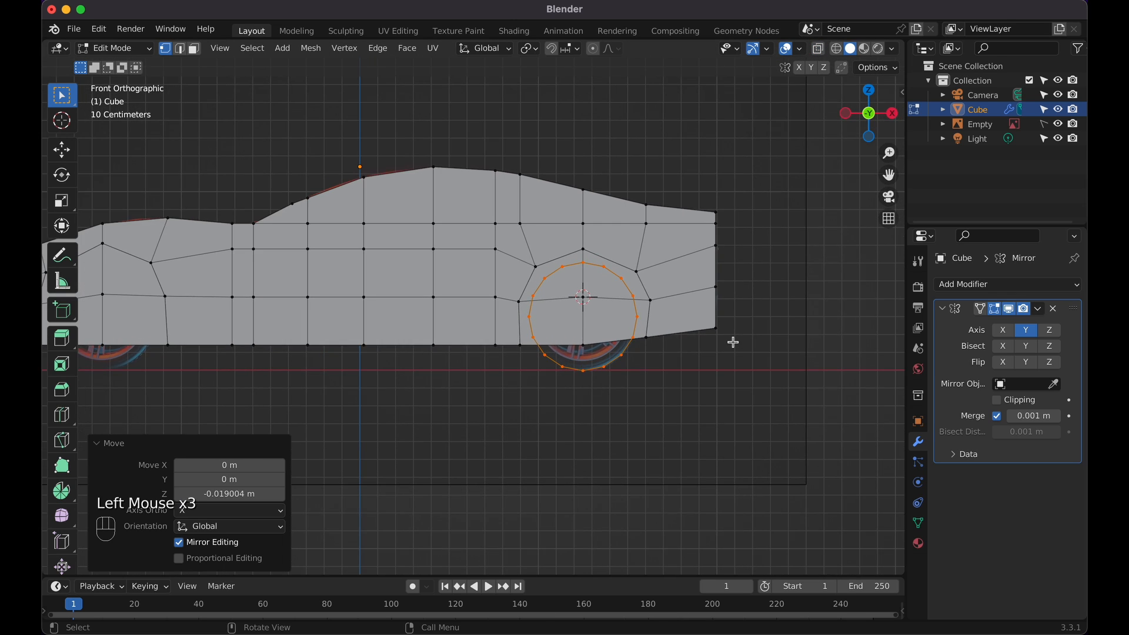
scroll(733, 342, "right", 5)
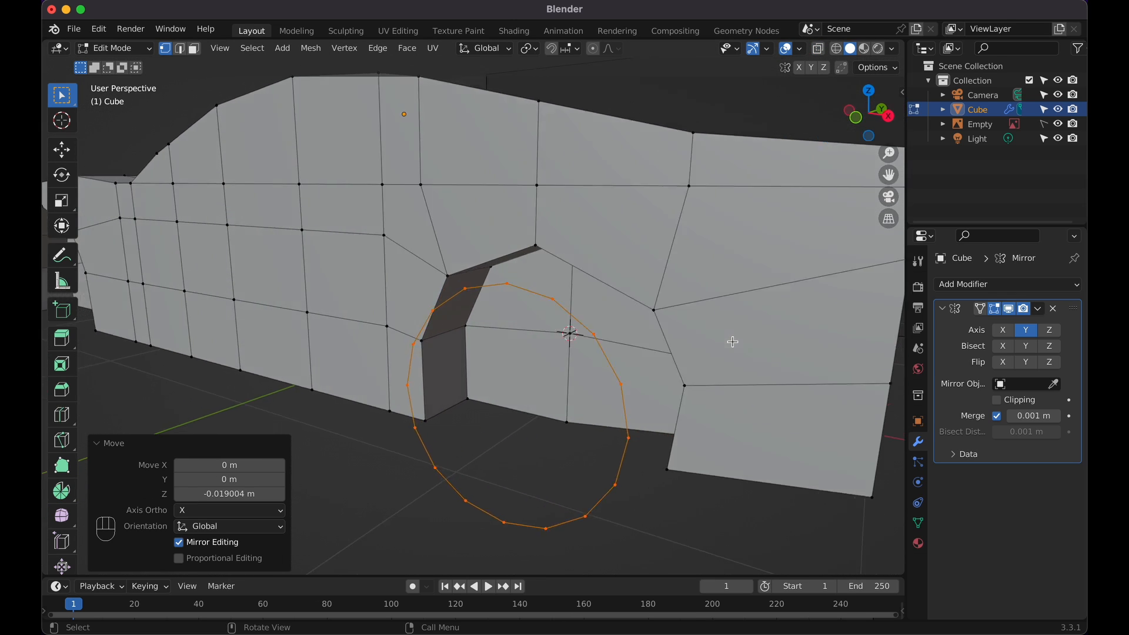
key("e")
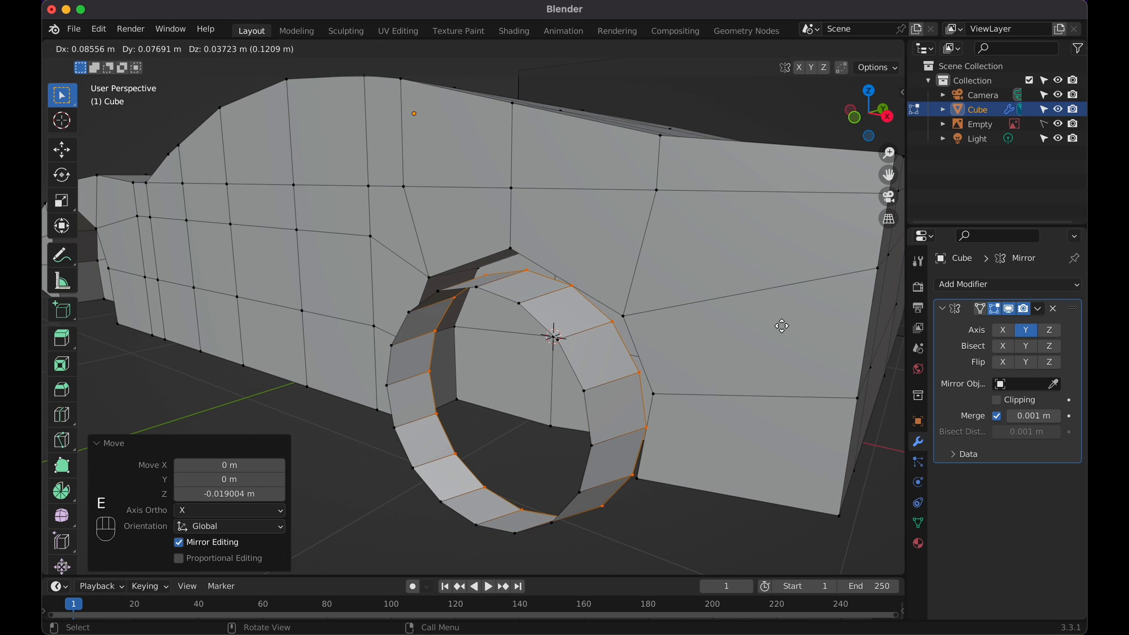
key("y")
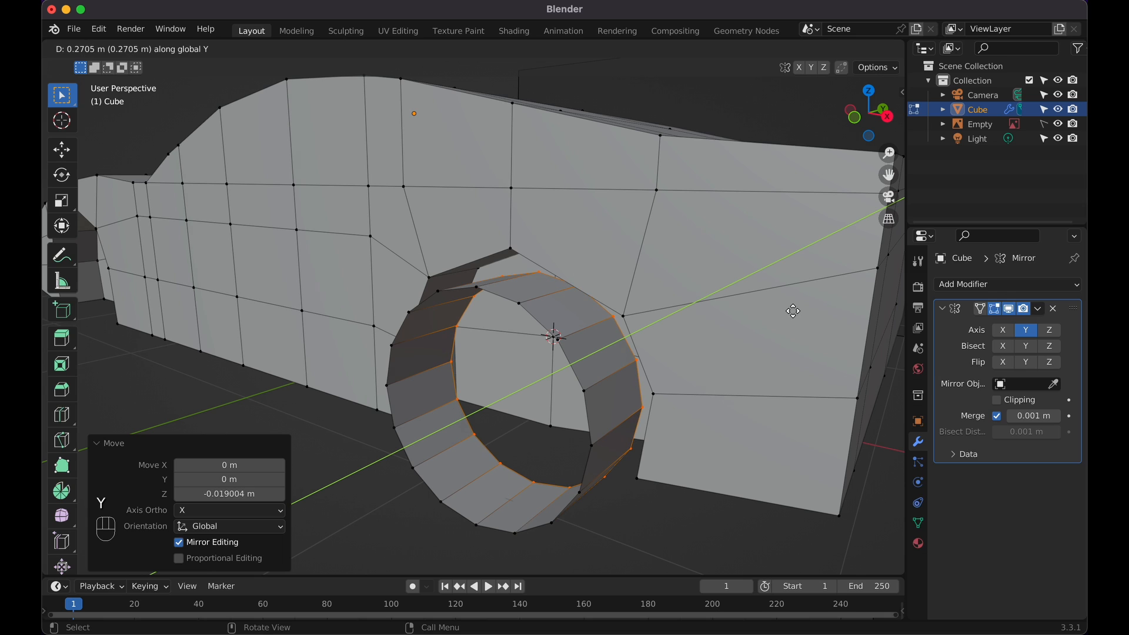
left_click(797, 310)
scroll(797, 310, "left", 5)
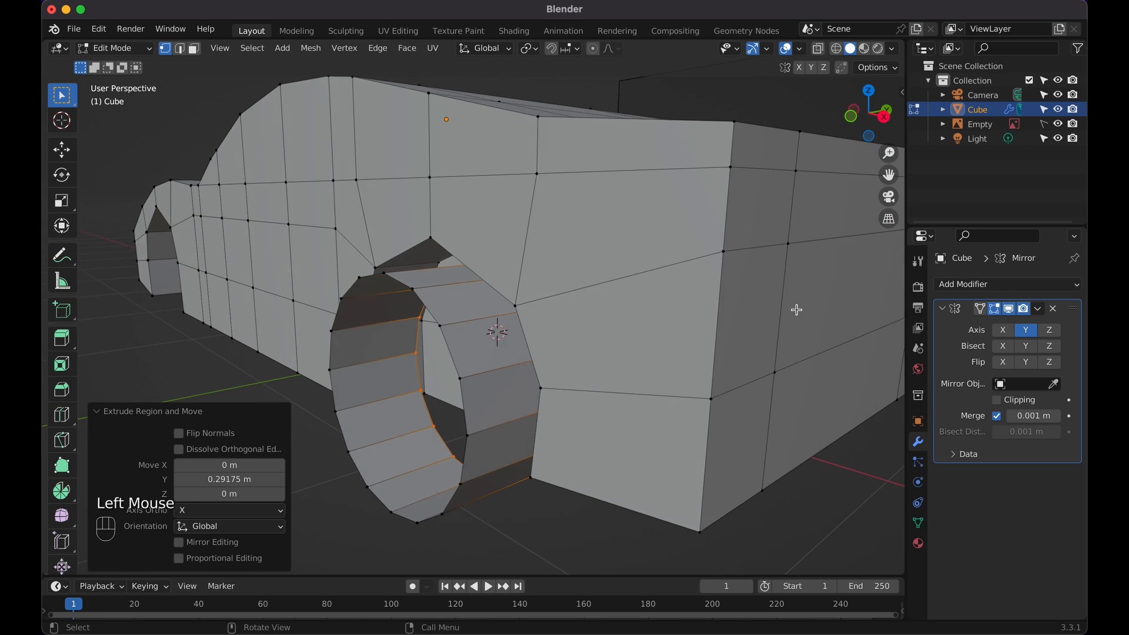
key("g")
key("y")
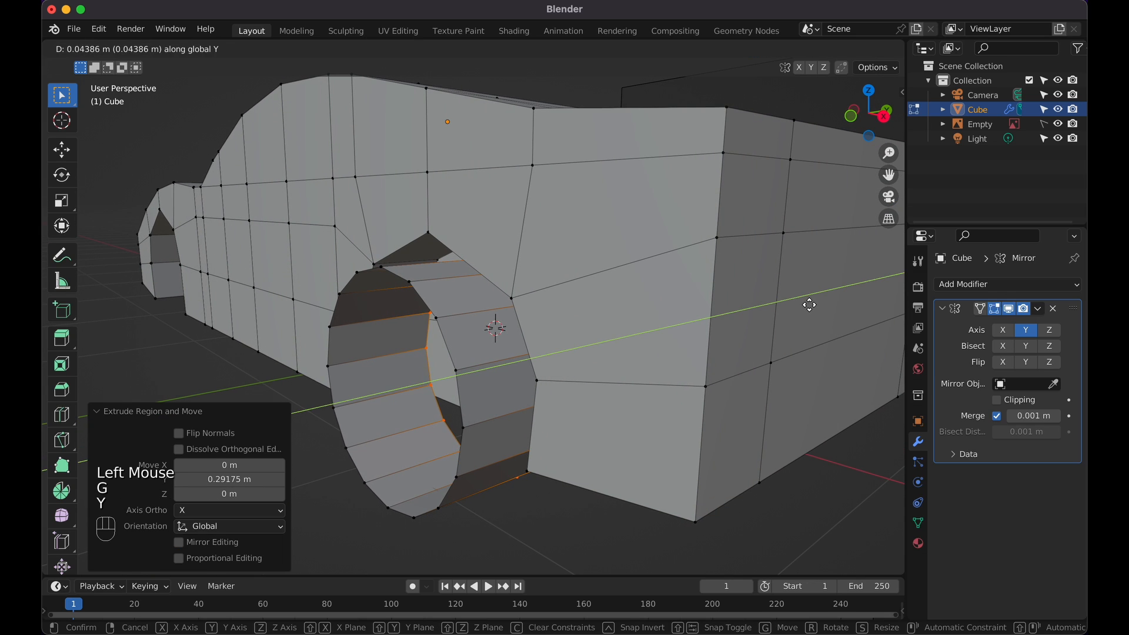
key("Escape")
key("a")
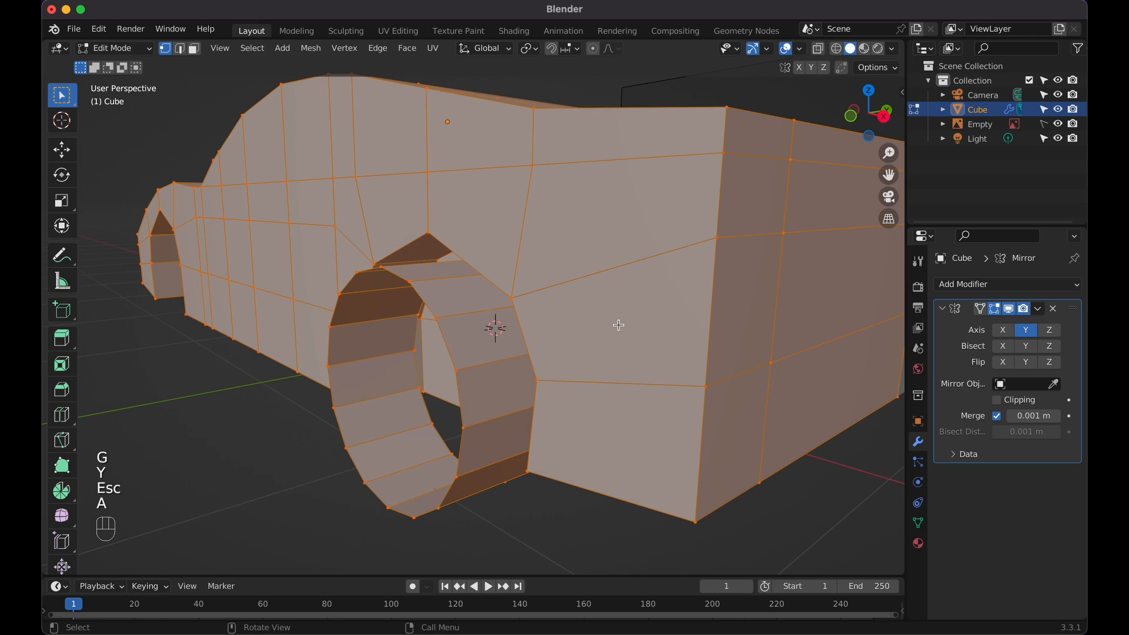
key("Escape")
left_click(493, 324)
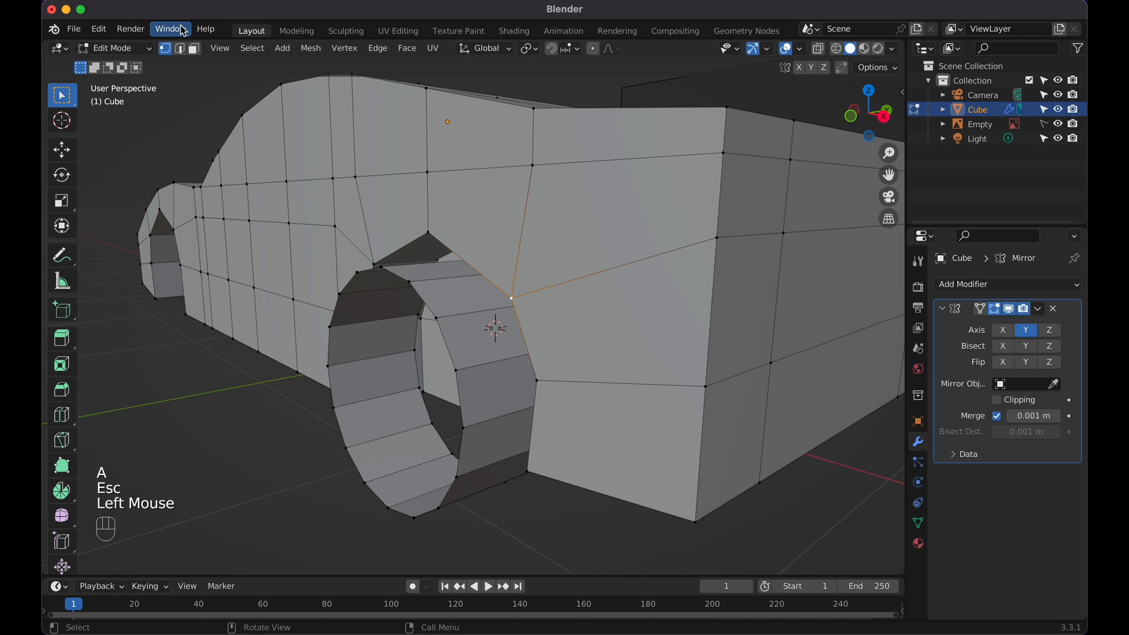
Select all faces of the wheel ring by growing the selection from one face, and move the ring about 0.05 m along Y
left_click(194, 49)
left_click(445, 292)
scroll(446, 293, "left", 3)
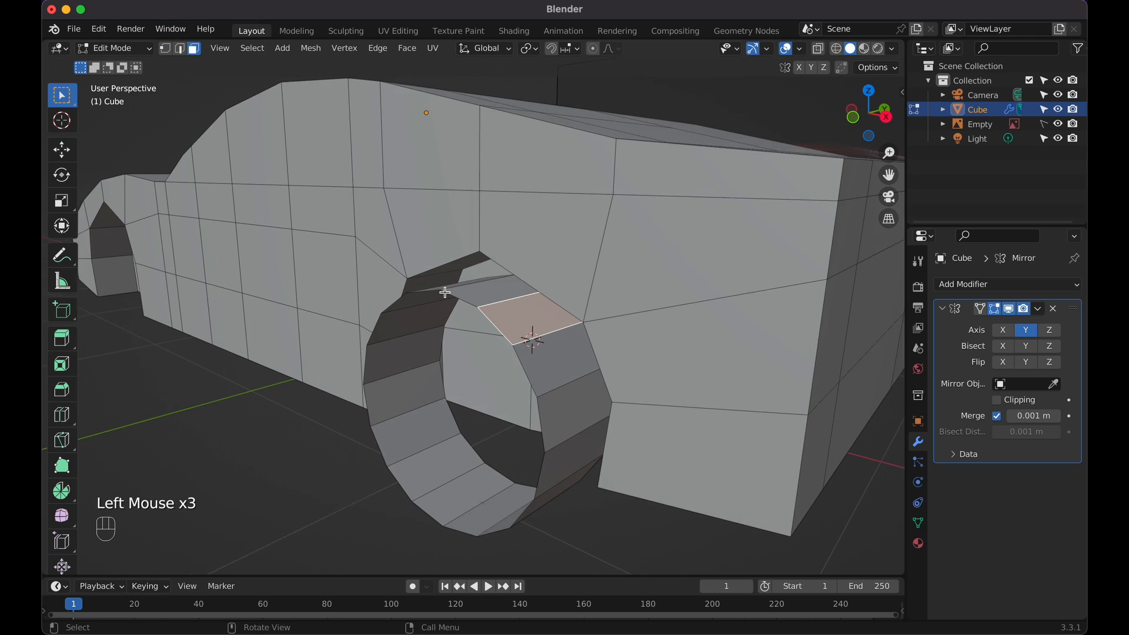
key("super+KP_Add")
key("super+KP_Add")
key("super+KP_Add")
key("super+KP_Add")
key("super+KP_Add")
key("super+KP_Add")
key("super+KP_Add")
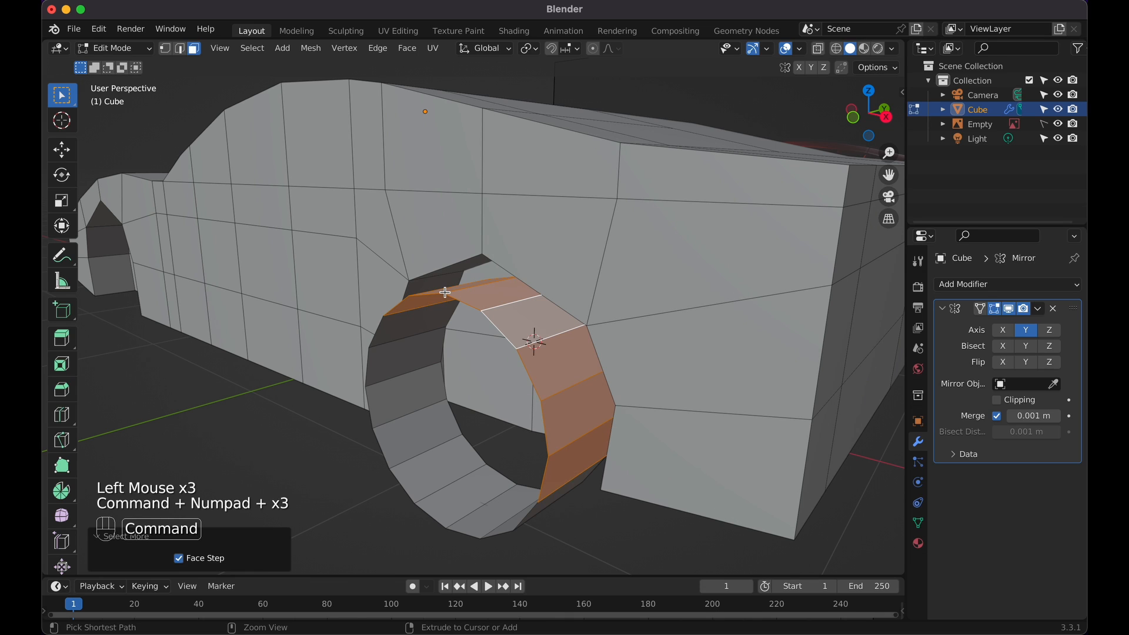
key("super+KP_Add")
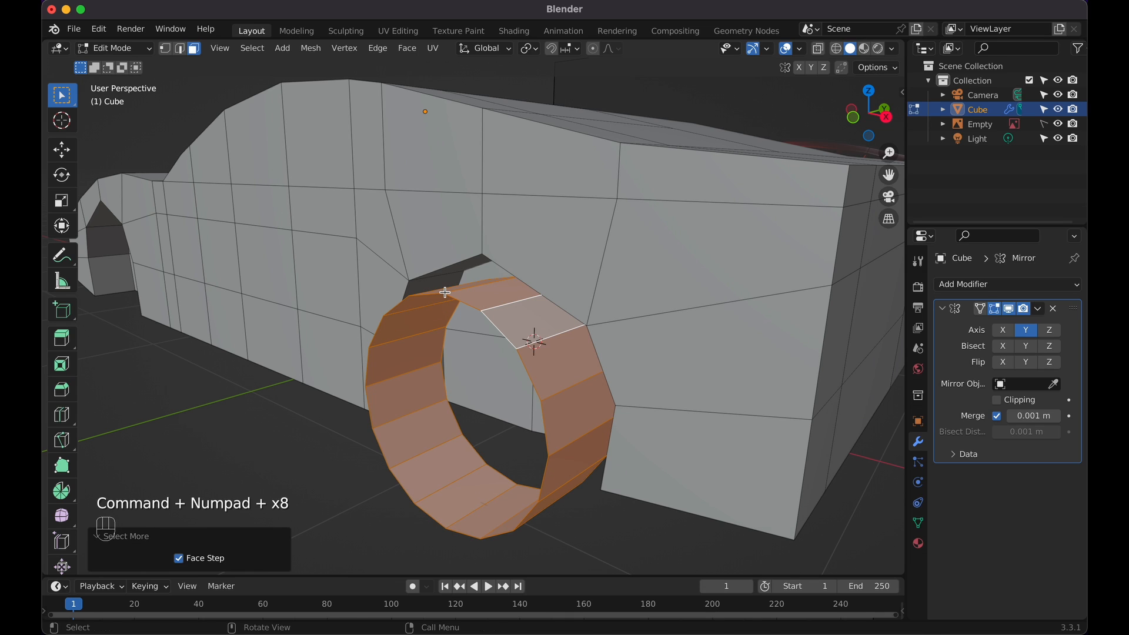
key("g")
key("y")
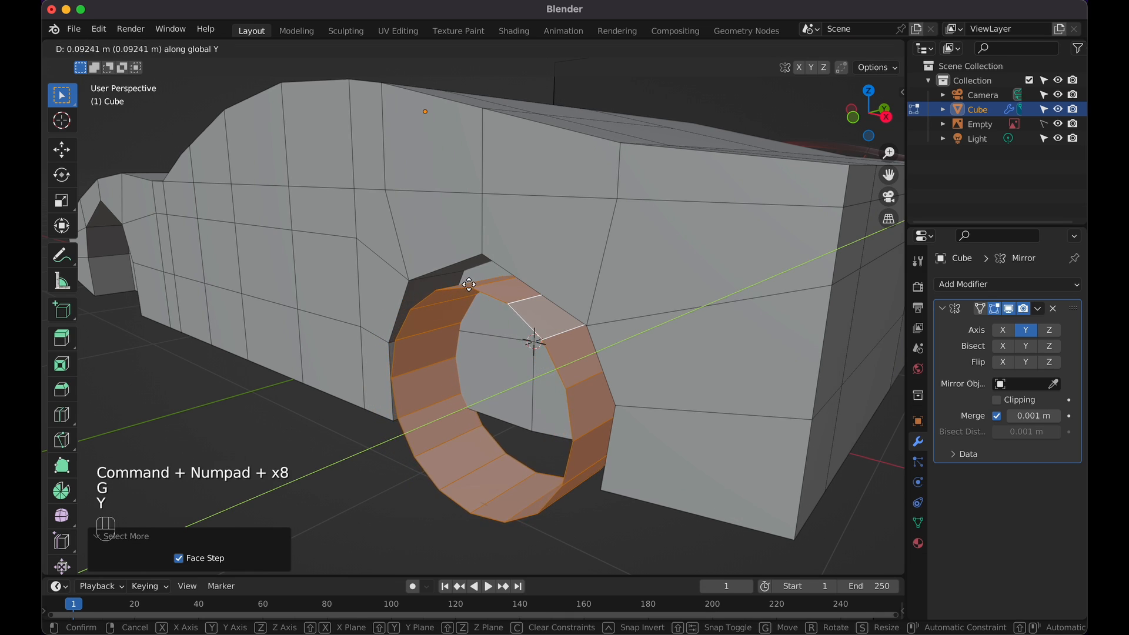
left_click(458, 288)
Select the outward-facing rim edge loop of the wheel ring and move it about 0.034 m along Y
scroll(458, 289, "left", 10)
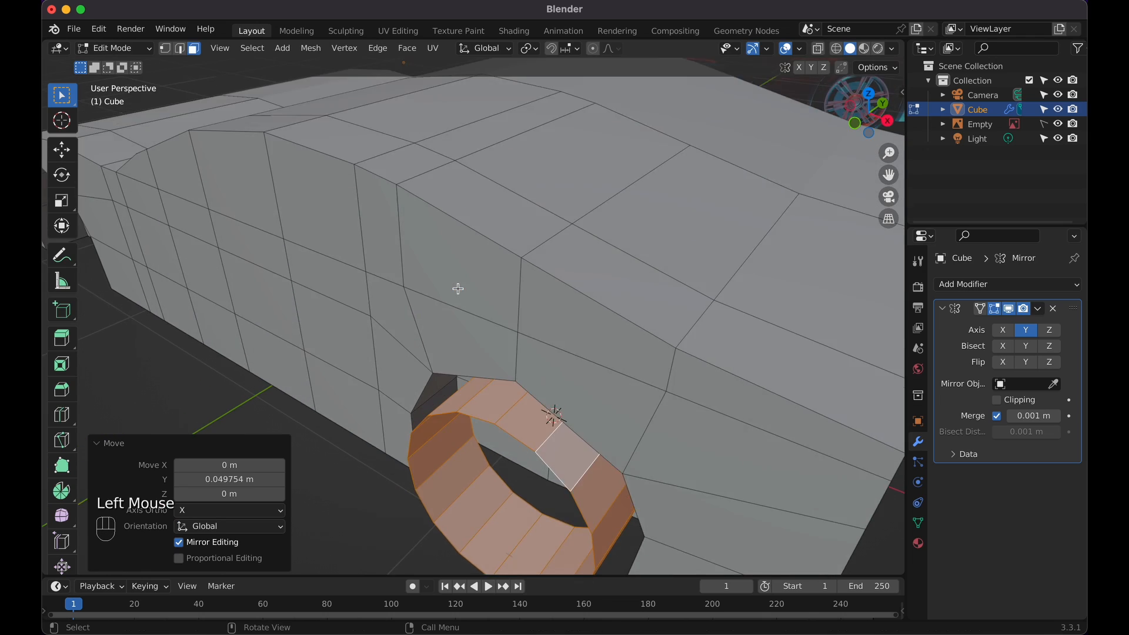
scroll(458, 289, "right", 8)
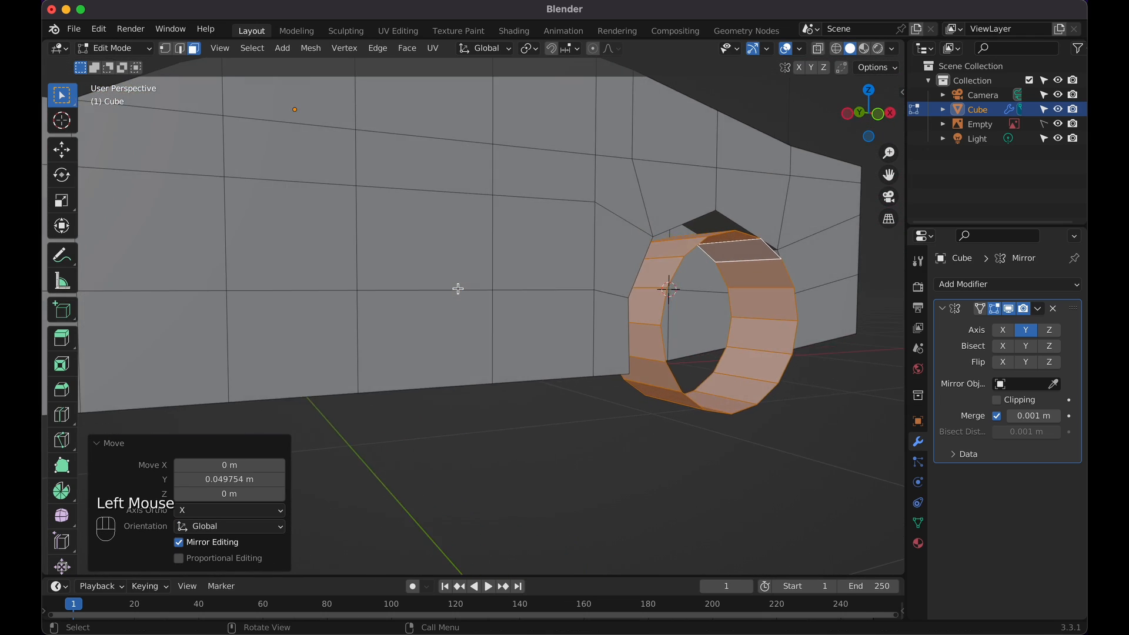
scroll(459, 289, "left", 6)
left_click(181, 50)
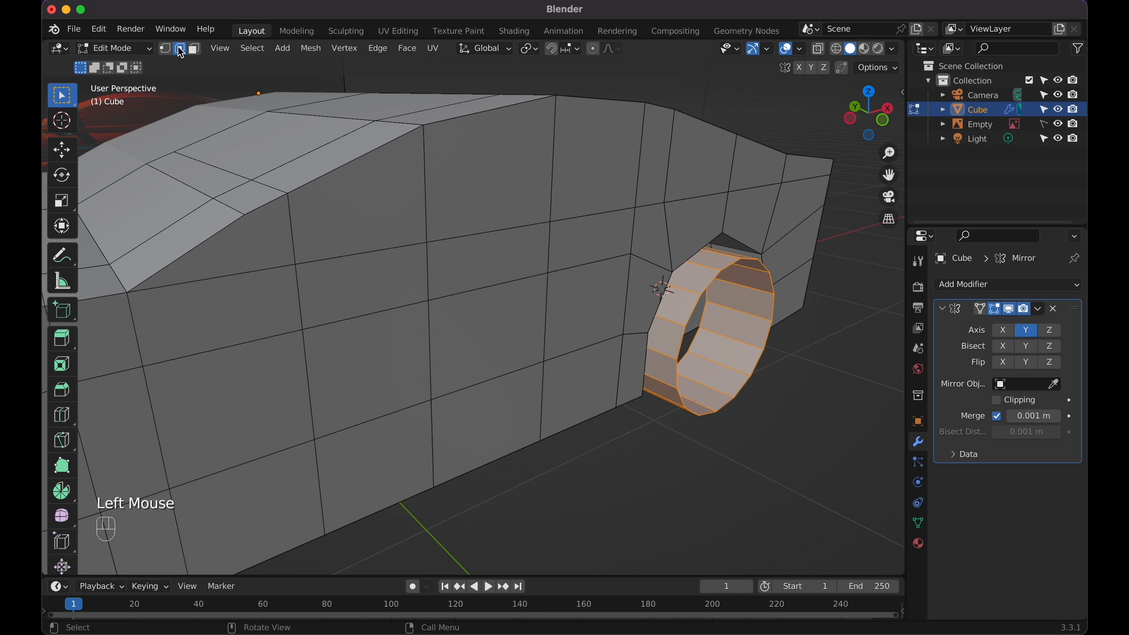
left_click(712, 286, "alt")
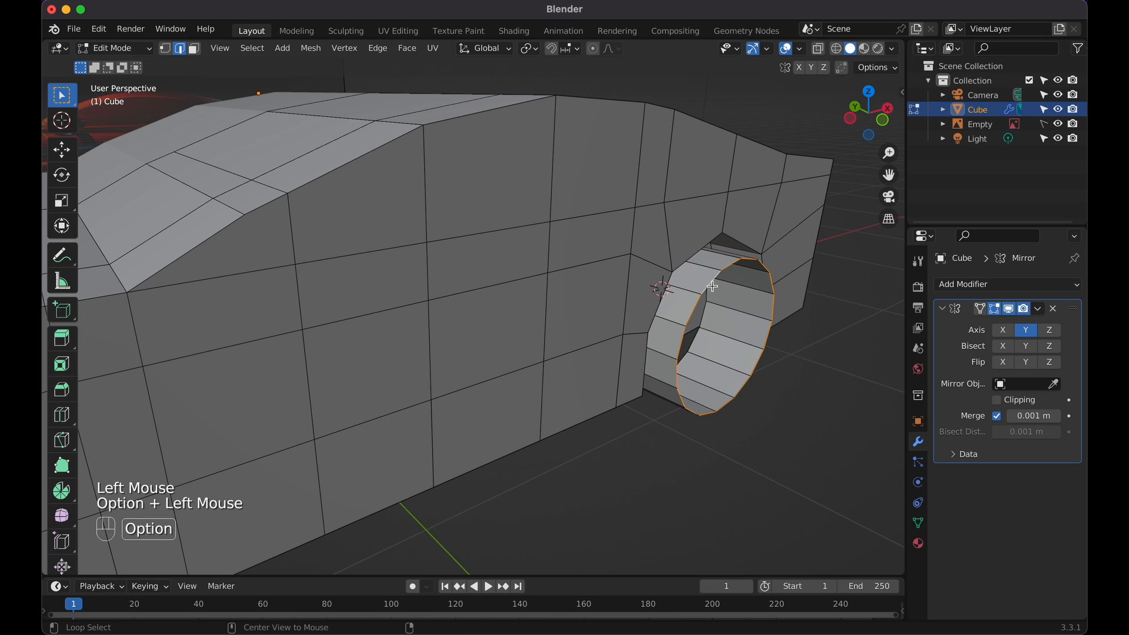
key("g")
key("y")
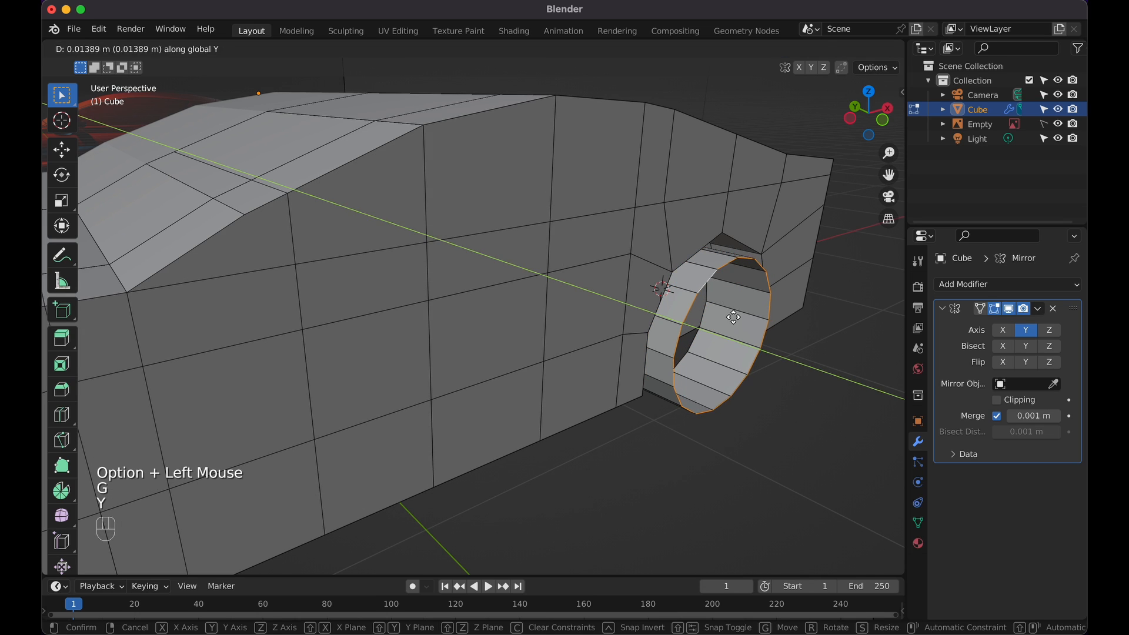
left_click(728, 314)
Select the full face loop of the wheel ring, extrude it, and scale the extrusion inward to 0.729
scroll(728, 314, "right", 5)
scroll(728, 314, "right", 10)
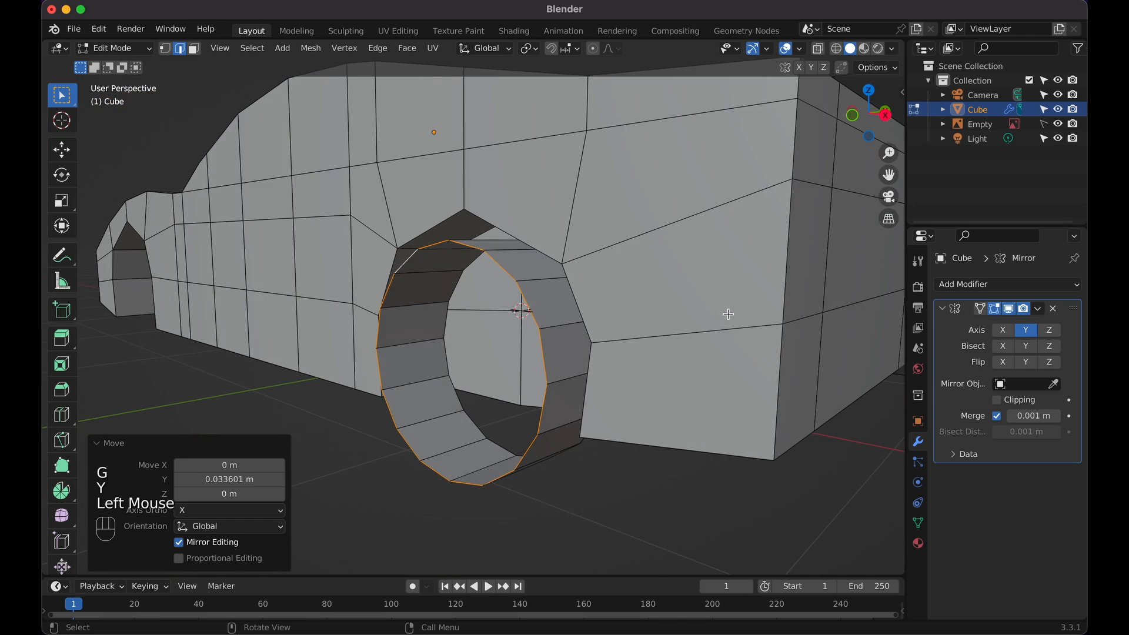
middle_click_drag(728, 314, 512, 195)
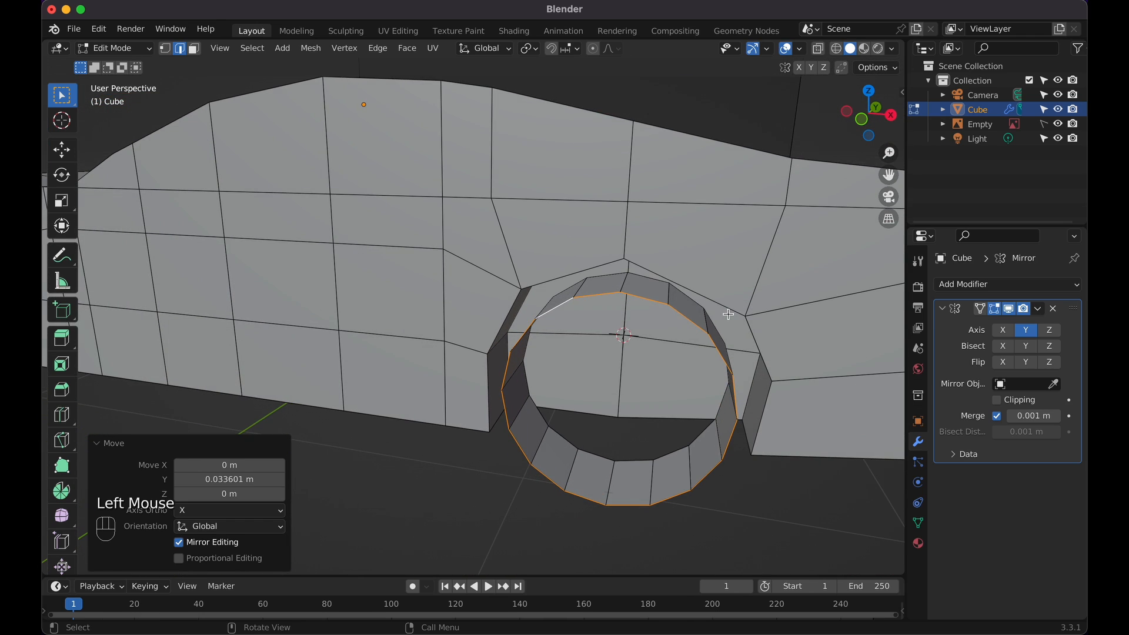
left_click(196, 49)
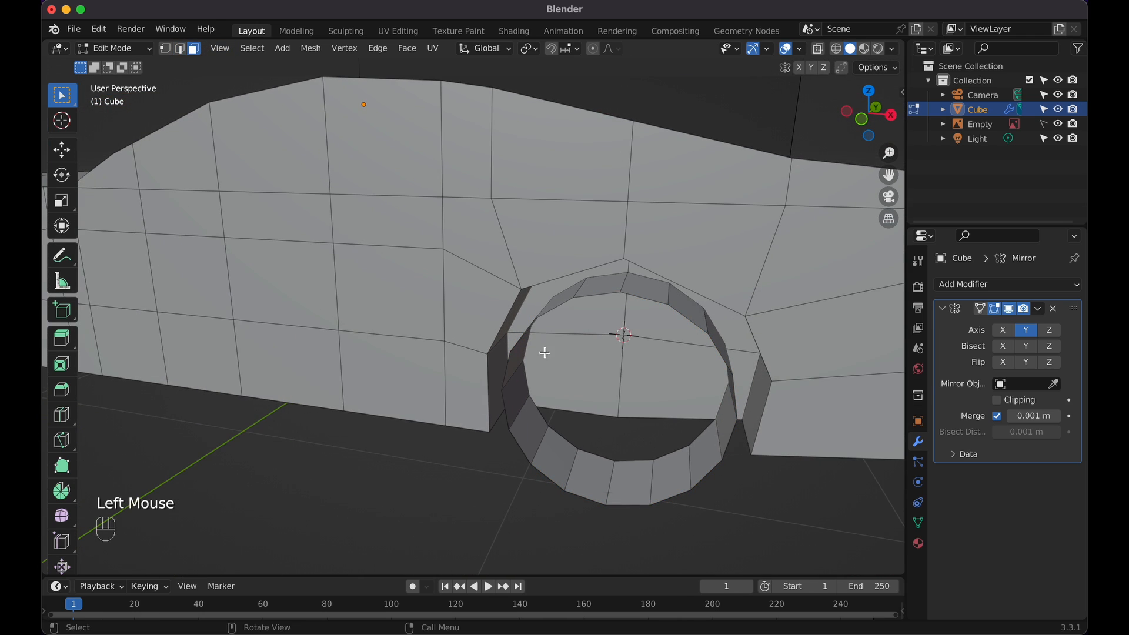
left_click(562, 451, "alt")
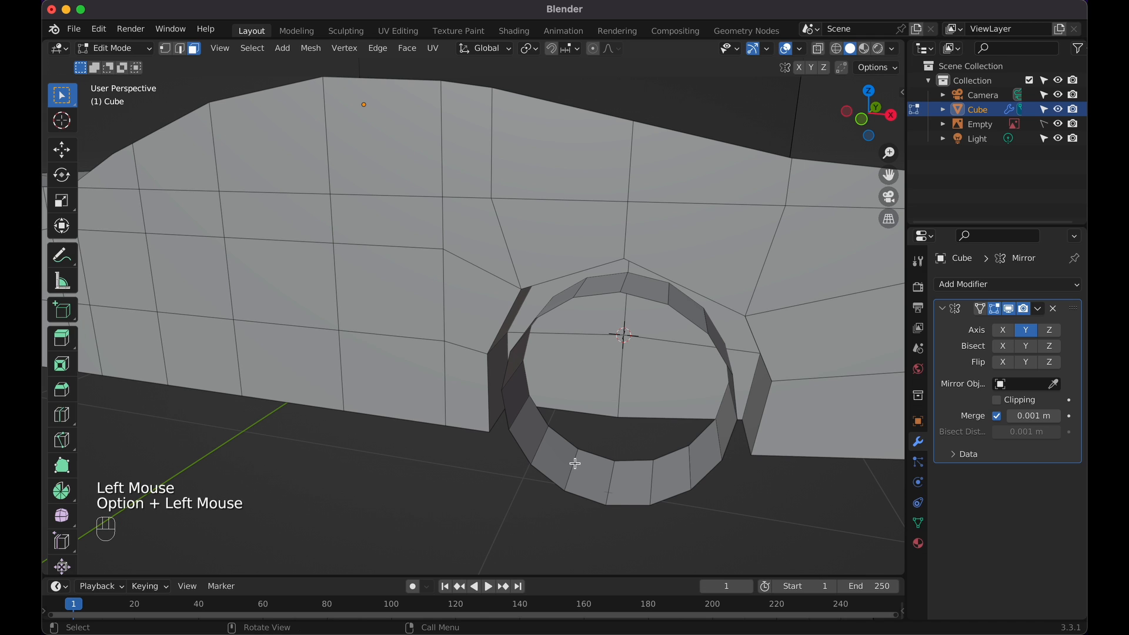
left_click(575, 464)
left_click(565, 458, "alt")
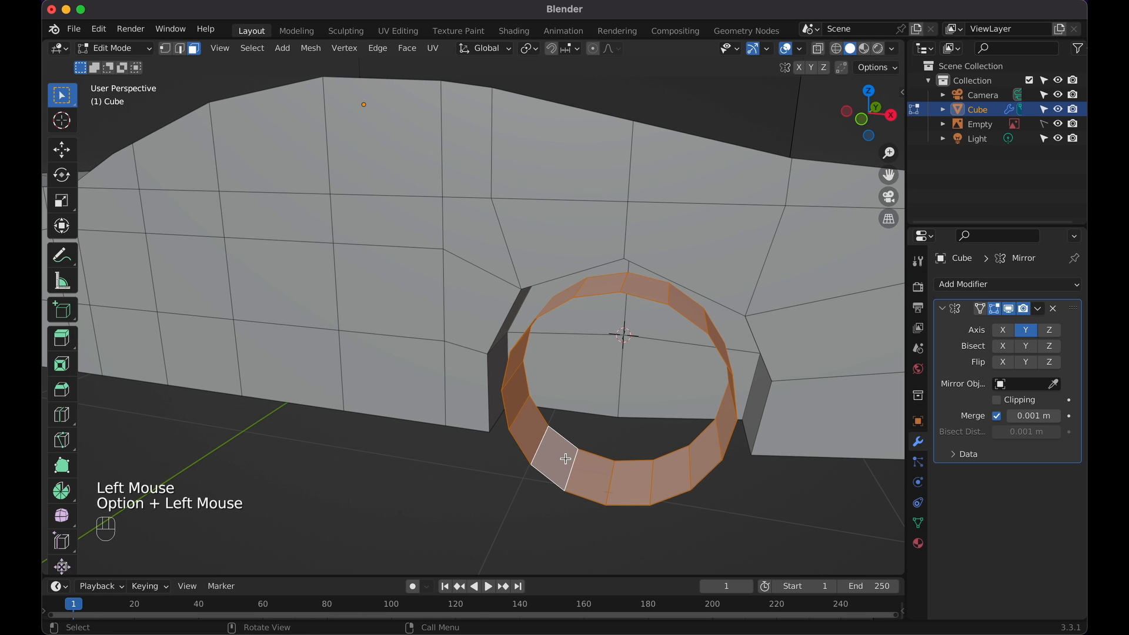
middle_click_drag(625, 461, 654, 448)
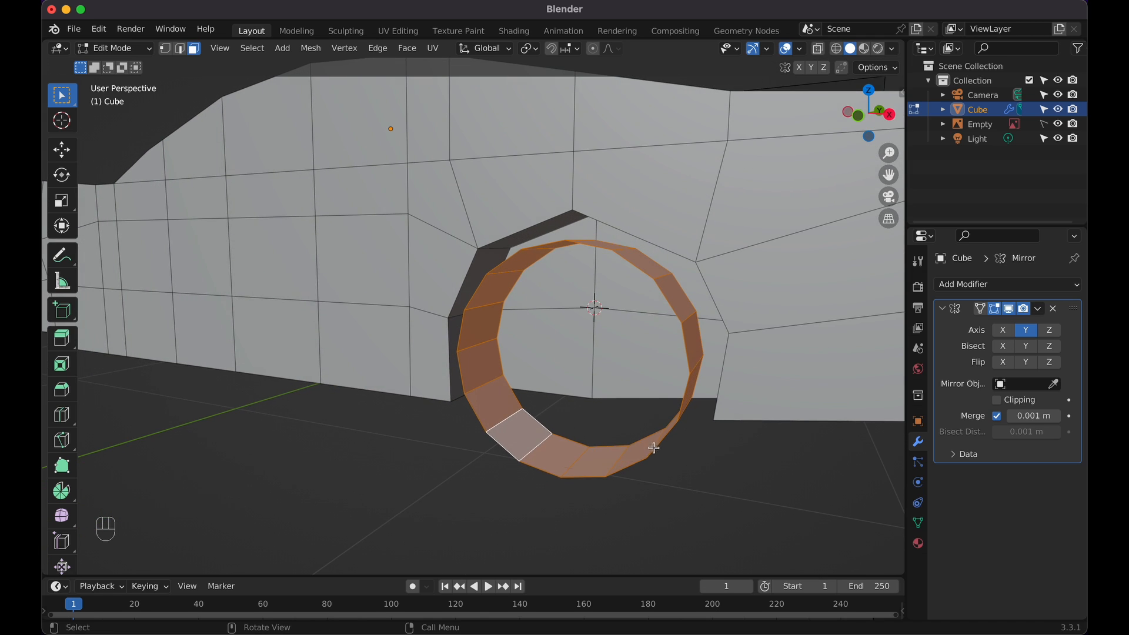
key("e")
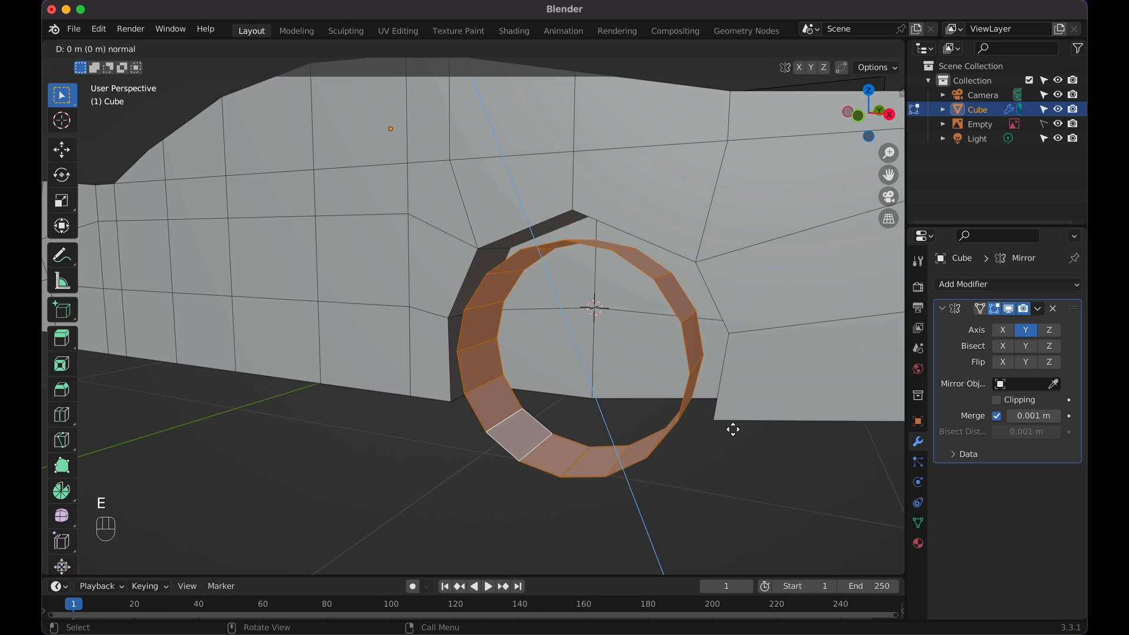
key("s")
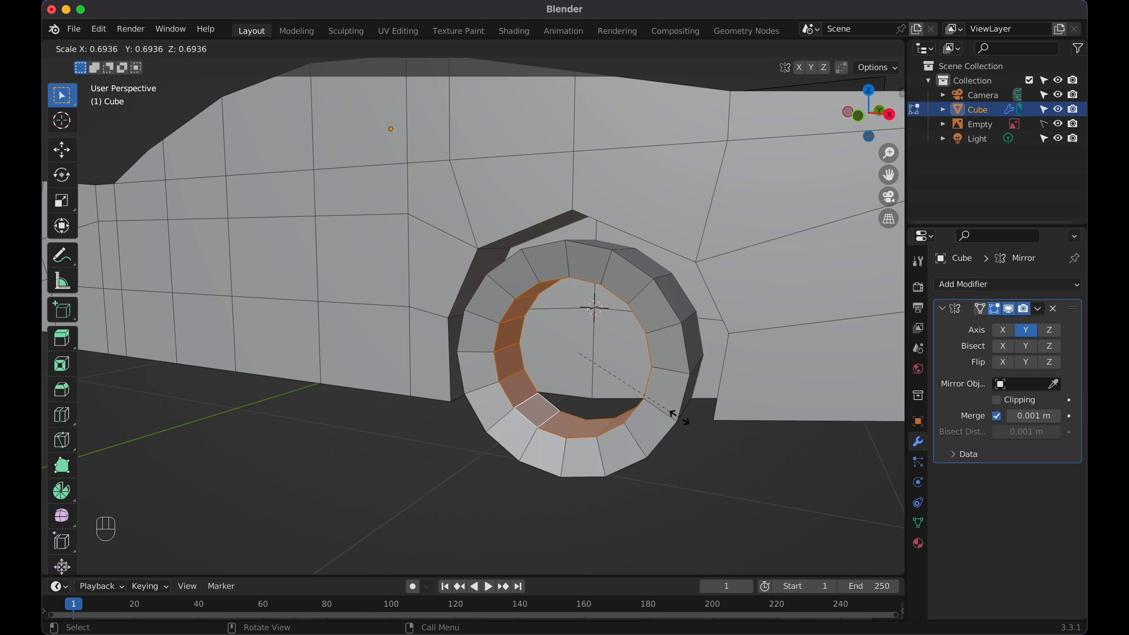
left_click(686, 417)
Extrude the inner ring faces twice more, scaling them inward to 0.850 and then to 0.823
key("e")
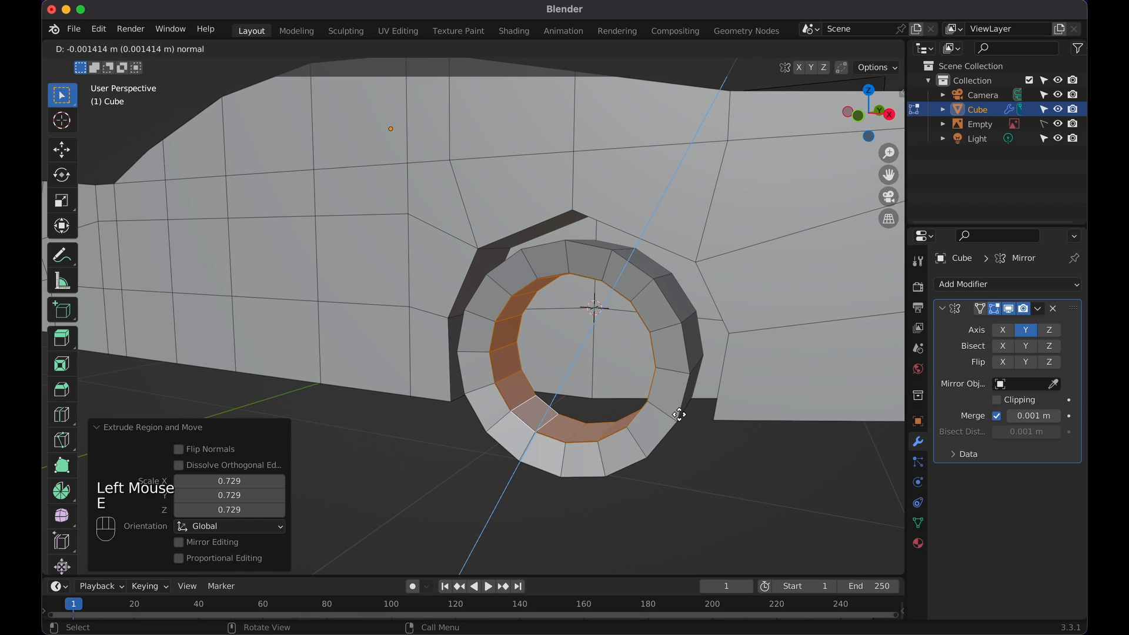
key("s")
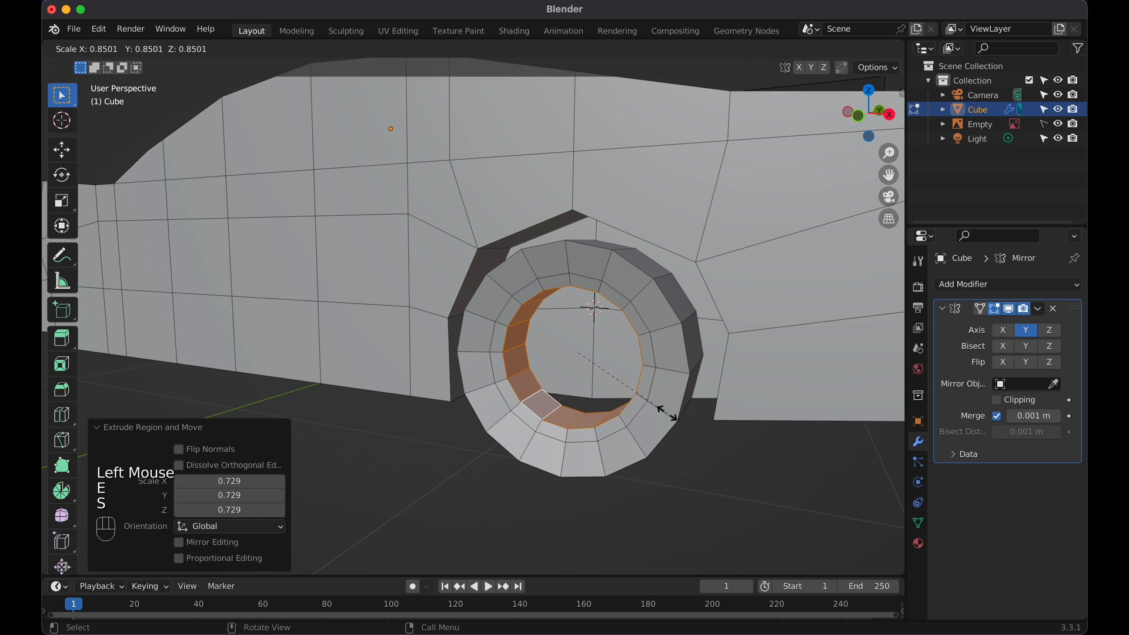
left_click(668, 413)
key("e")
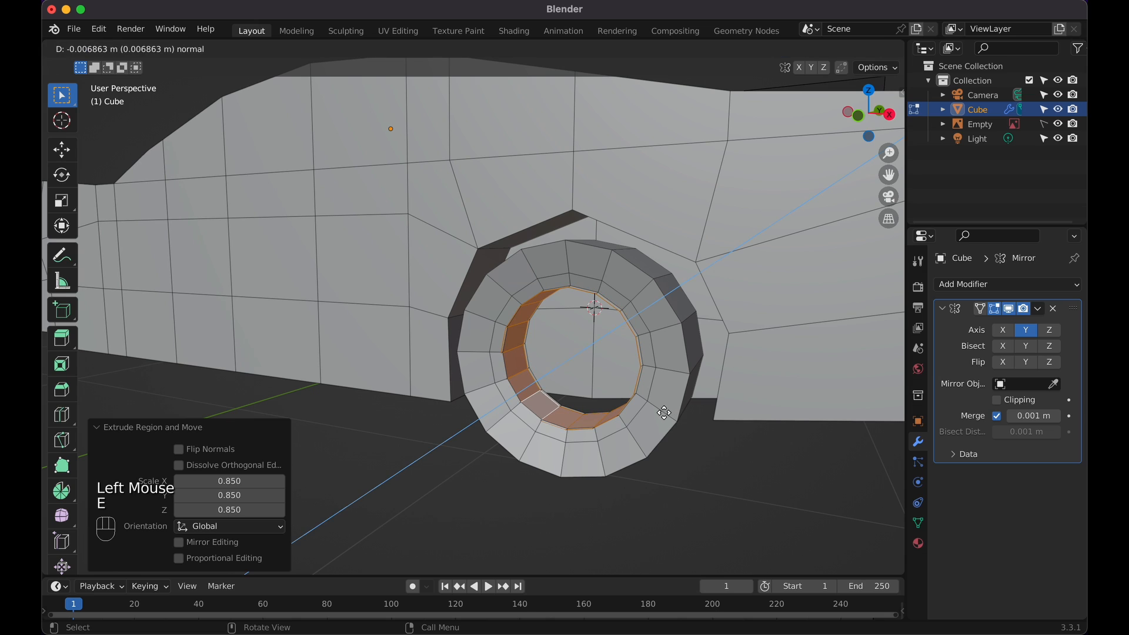
key("s")
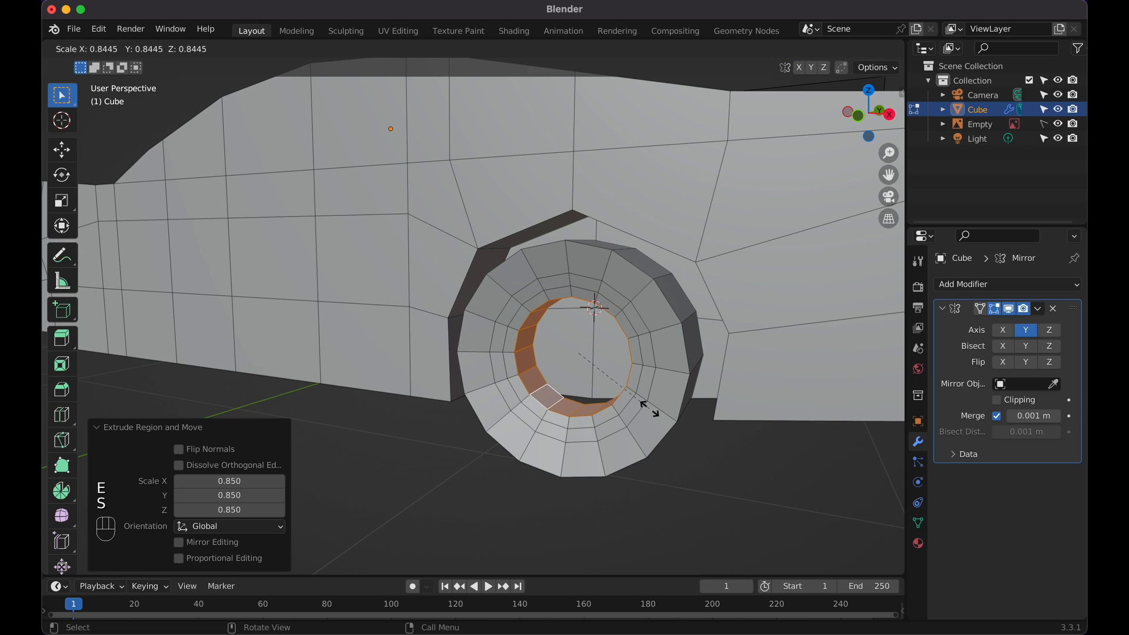
left_click(647, 409)
Select the outermost of the inner edge loops on the wheel's side and move it about 0.018 m outward along negative Y
mouse_move(647, 408)
middle_mouse_down()
mouse_move(657, 406)
mouse_move(646, 408)
middle_mouse_up()
middle_click_drag(471, 258, 471, 258)
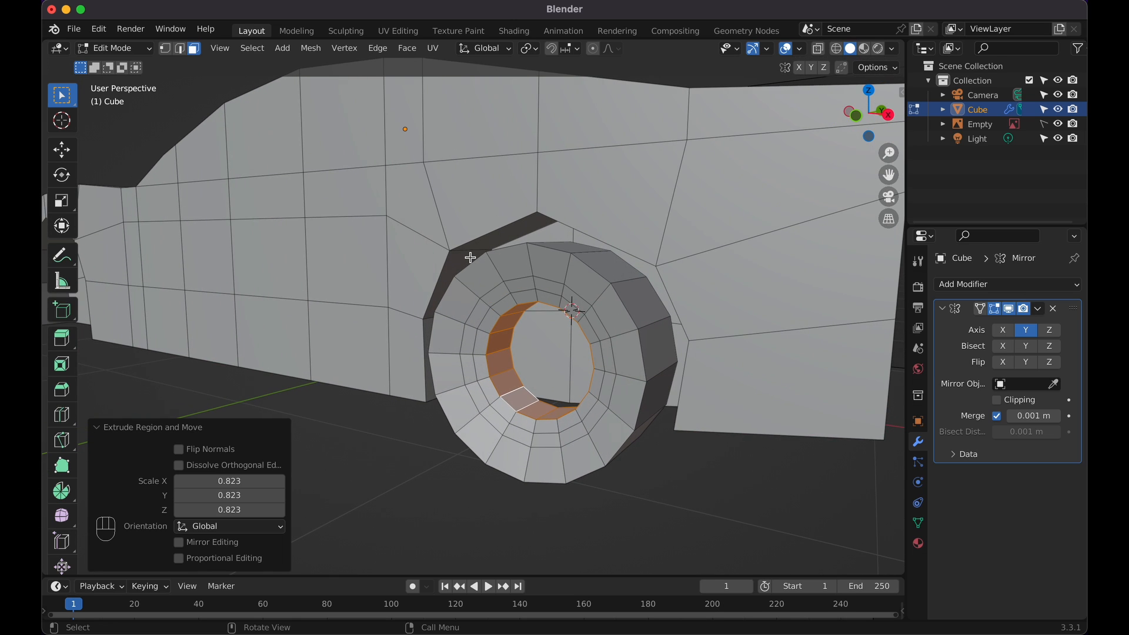
left_click(180, 50)
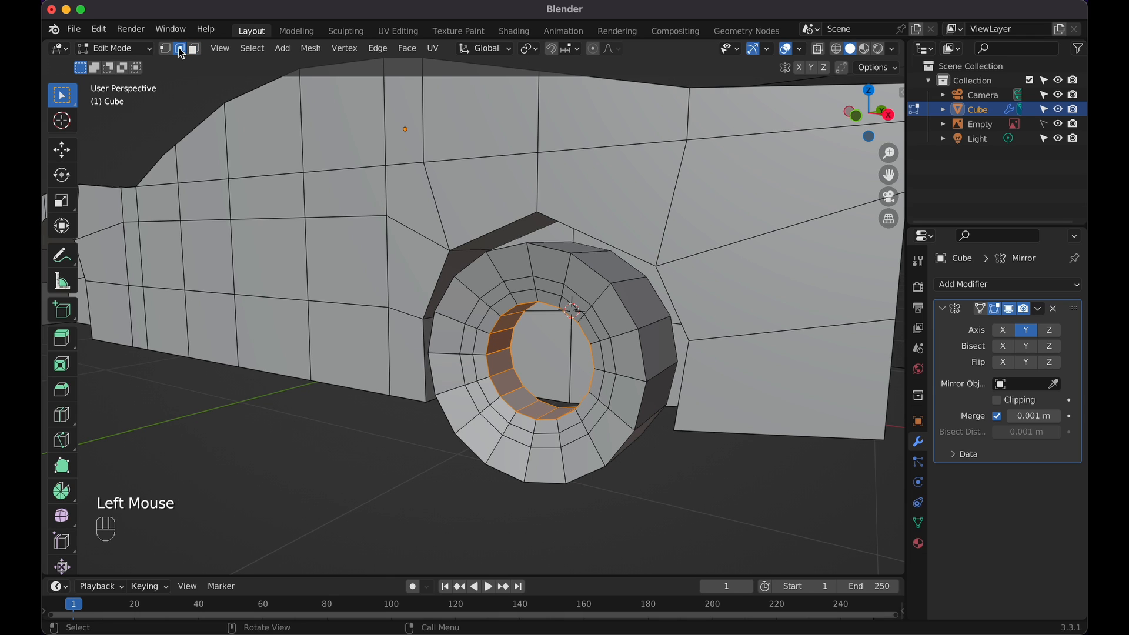
left_click(477, 404, "alt")
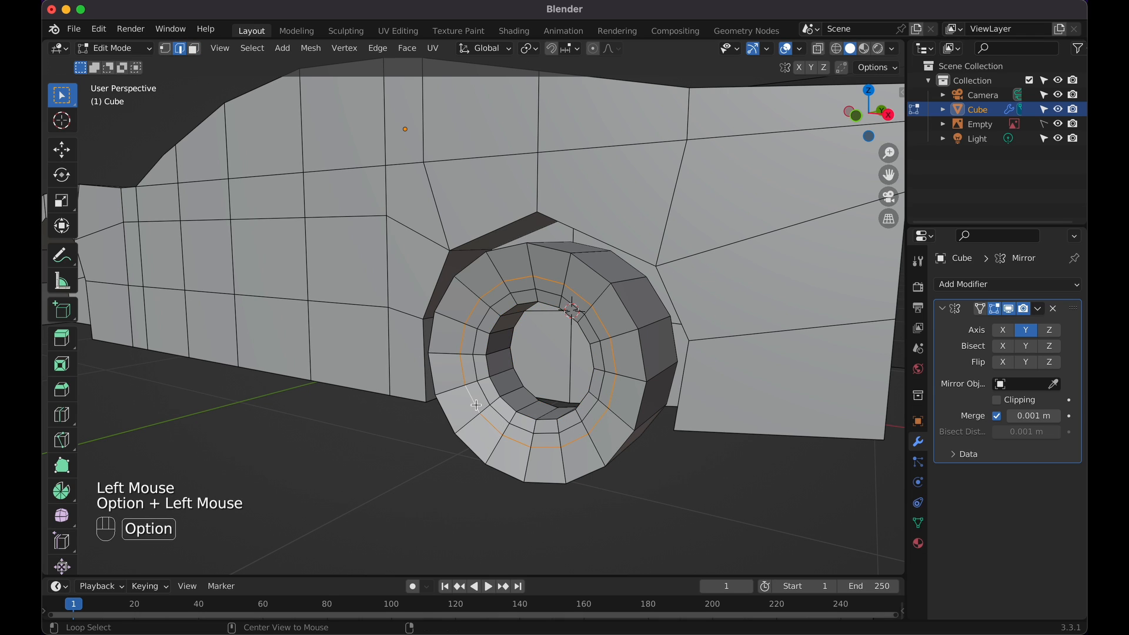
key("g")
key("y")
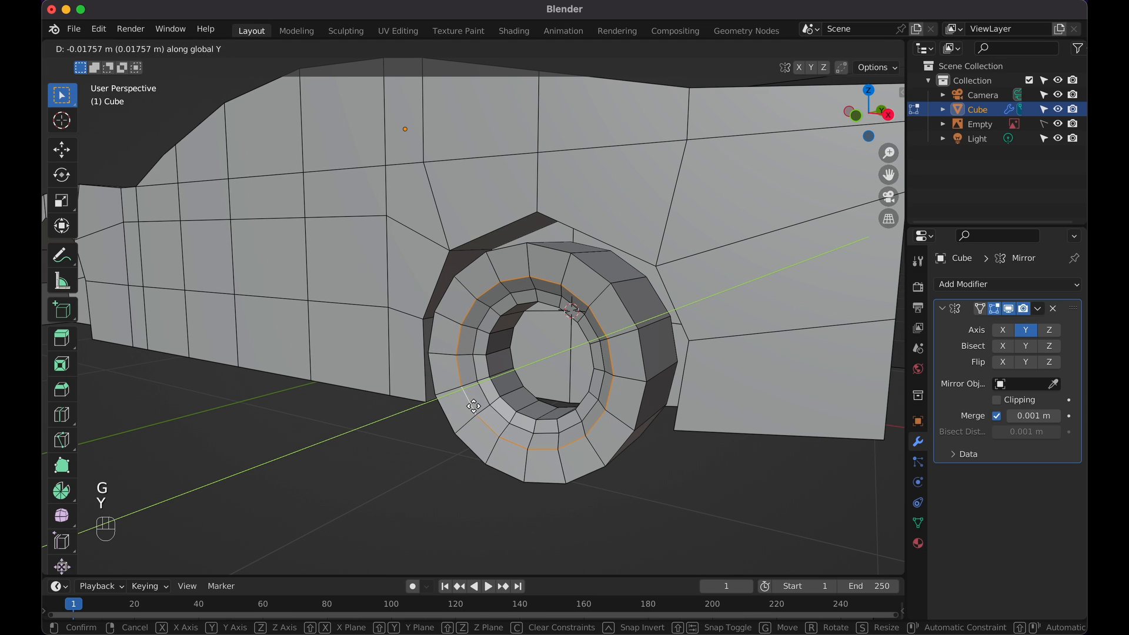
left_click(480, 400)
Select the next inner edge loop on the wheel's outward side and move it about 0.017 m outward along negative Y
left_click(484, 397, "alt")
key("g")
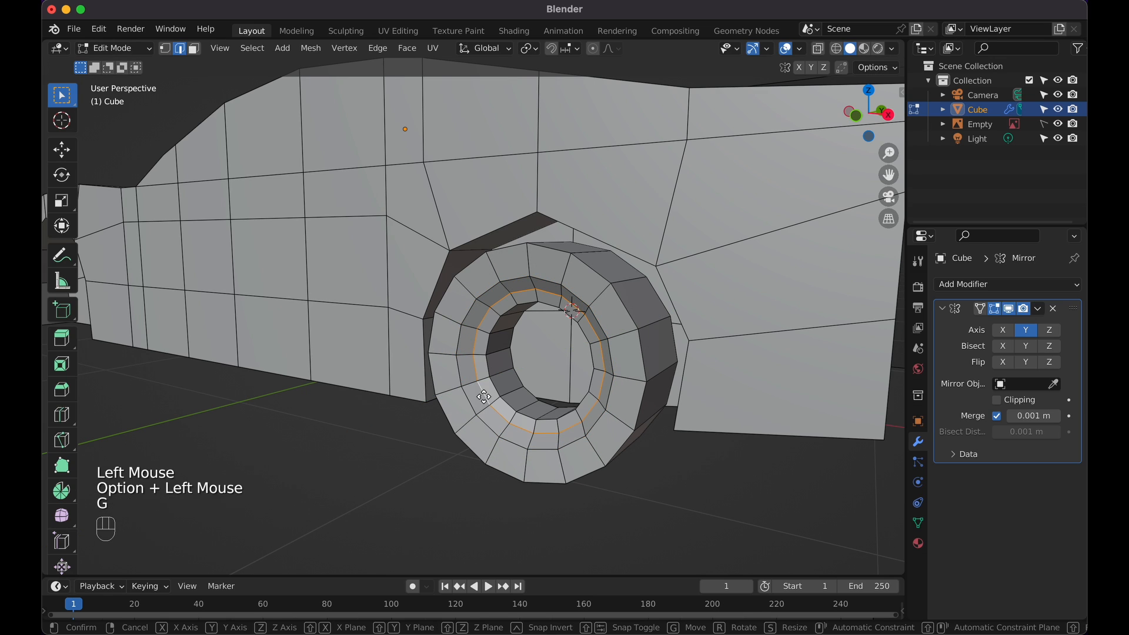
key("y")
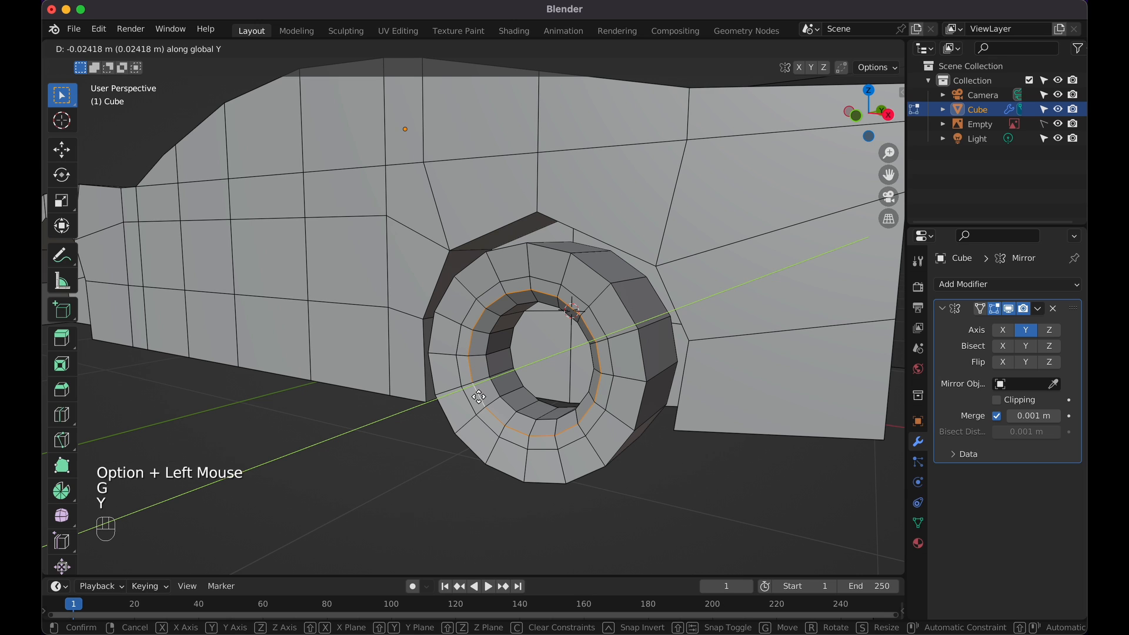
left_click(480, 398)
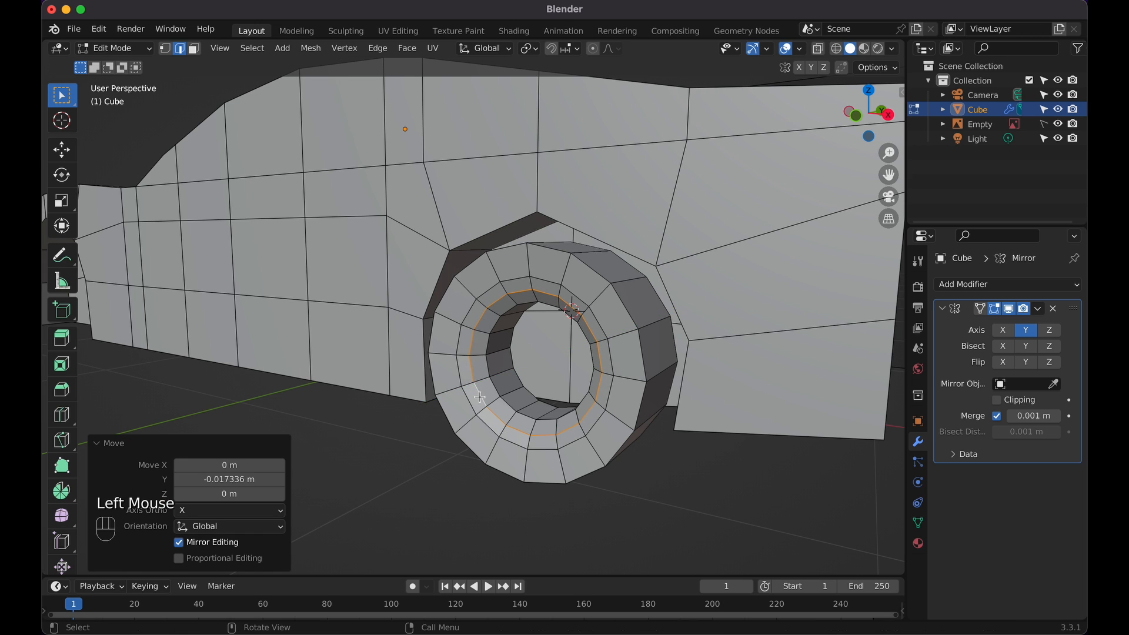
Examine the reshaped wheel ring in its arch from several angles and in the front orthographic view
scroll(480, 397, "left", 5)
scroll(479, 397, "down", 3)
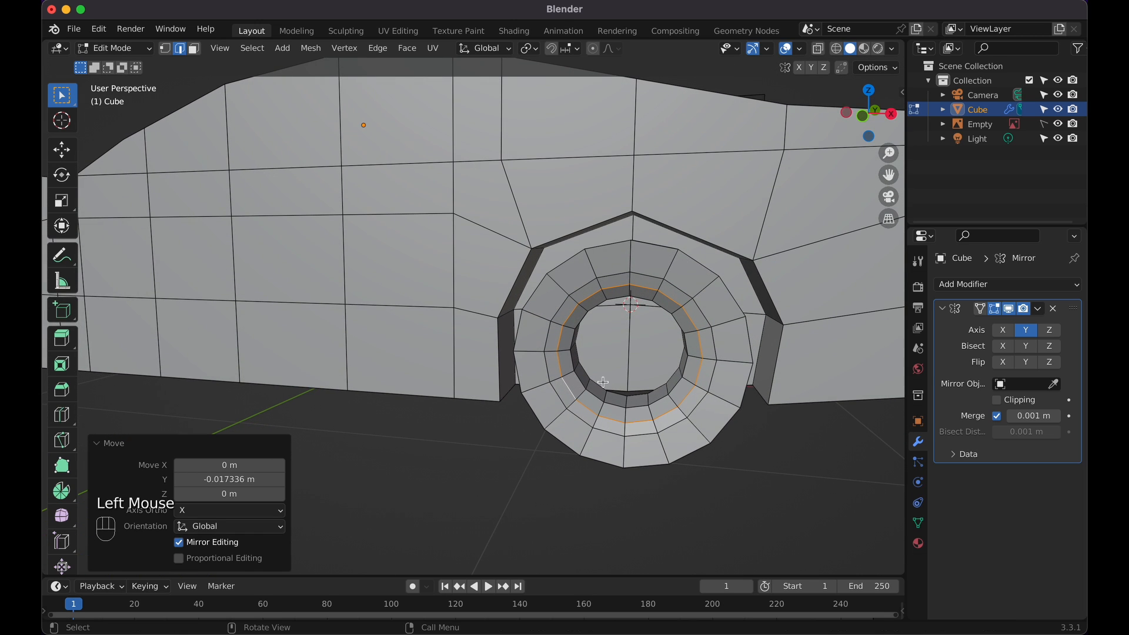
scroll(602, 383, "right", 4, "shift")
key("KP_1")
scroll(665, 376, "right", 3)
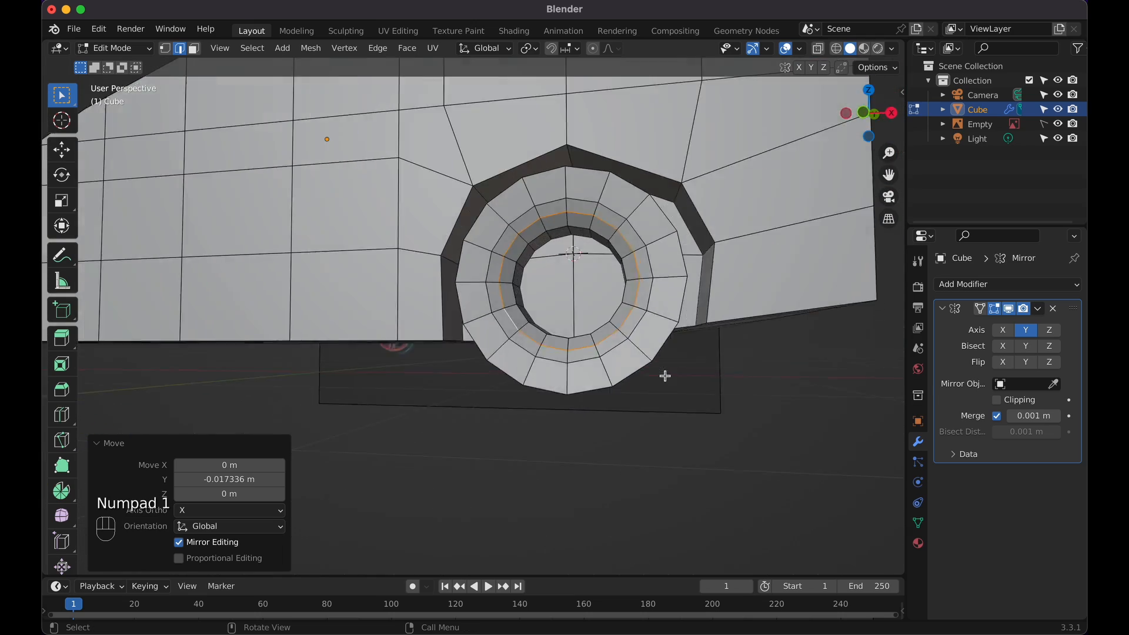
scroll(665, 376, "right", 15)
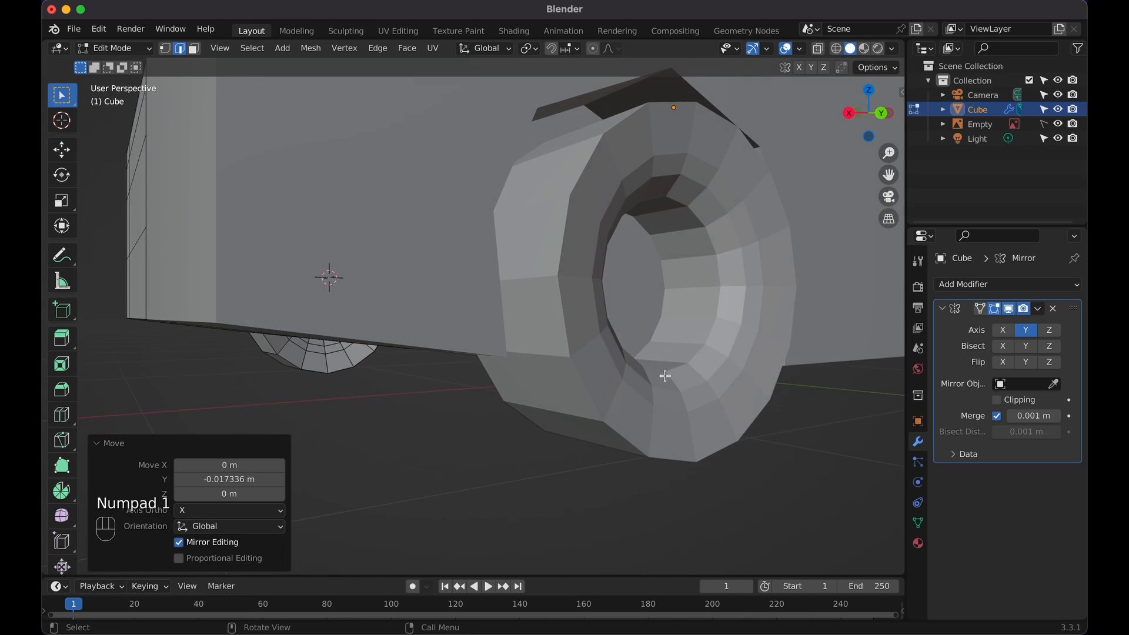
scroll(665, 376, "right", 10)
key("KP_1")
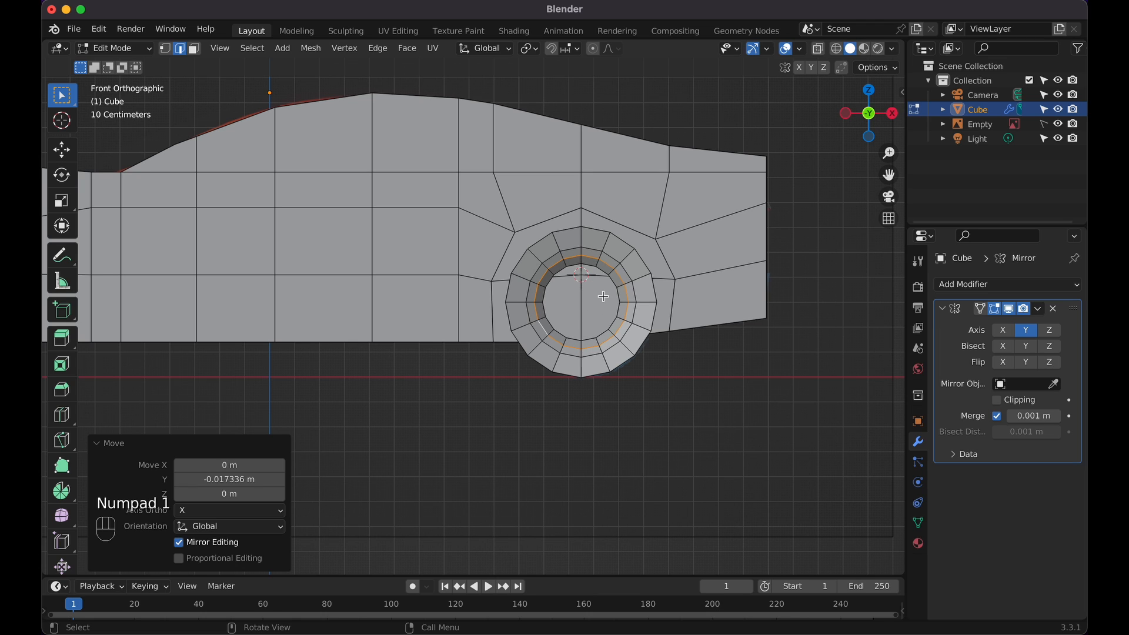
key("shift")
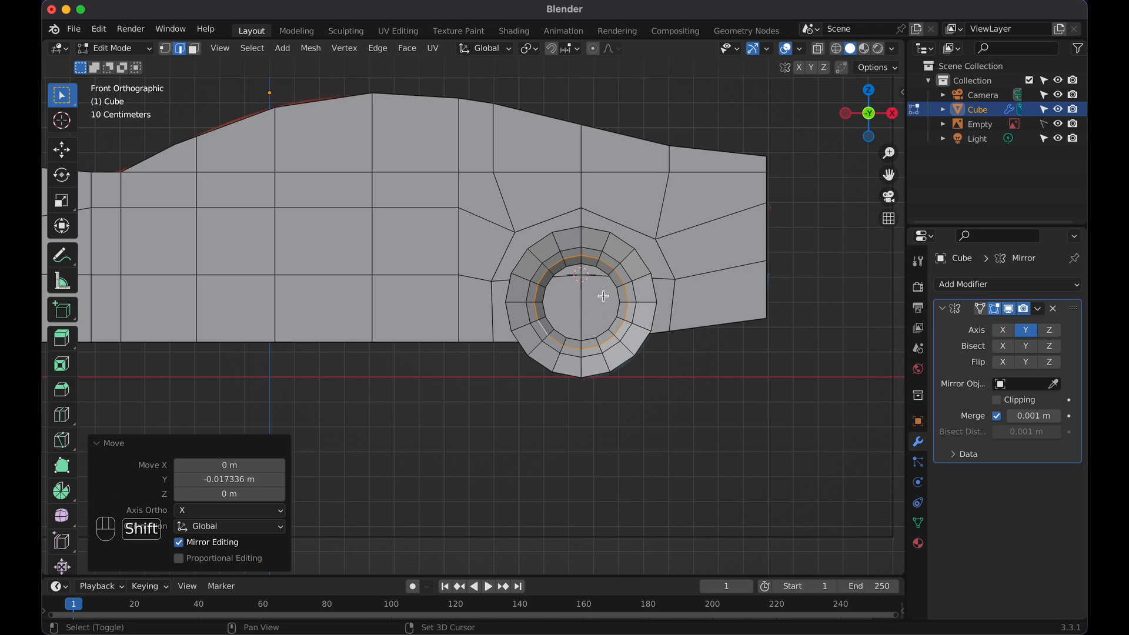
scroll(603, 296, "up", 5)
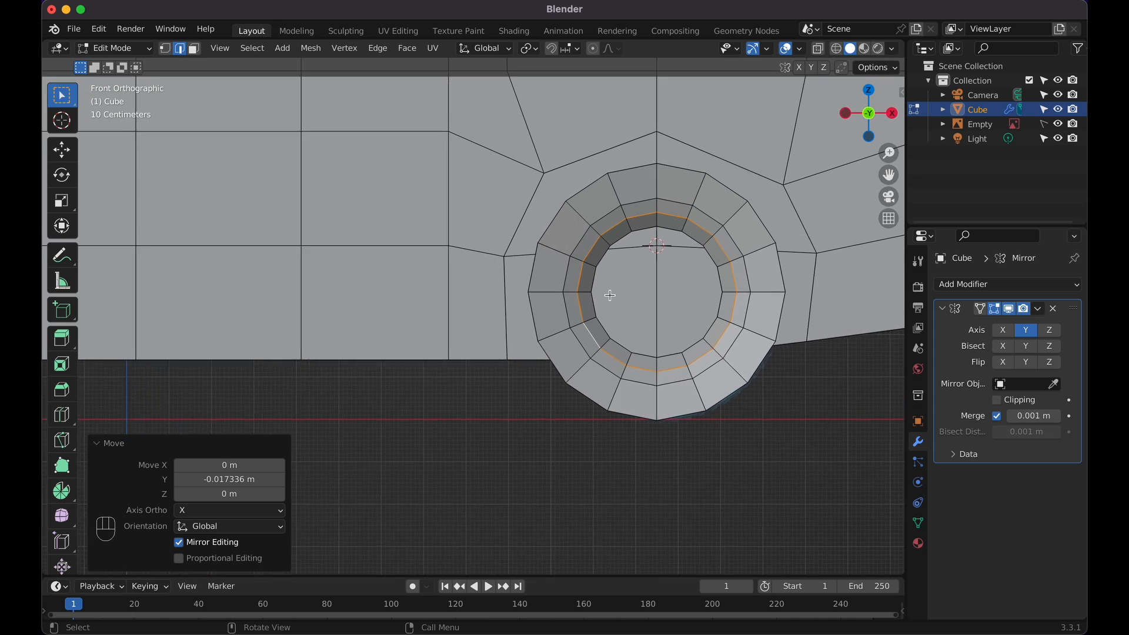
Switch to face selection and select the innermost face loop lining the wheel's central opening
scroll(610, 296, "up", 2, "shift")
scroll(610, 296, "left", 3)
scroll(610, 295, "right", 5)
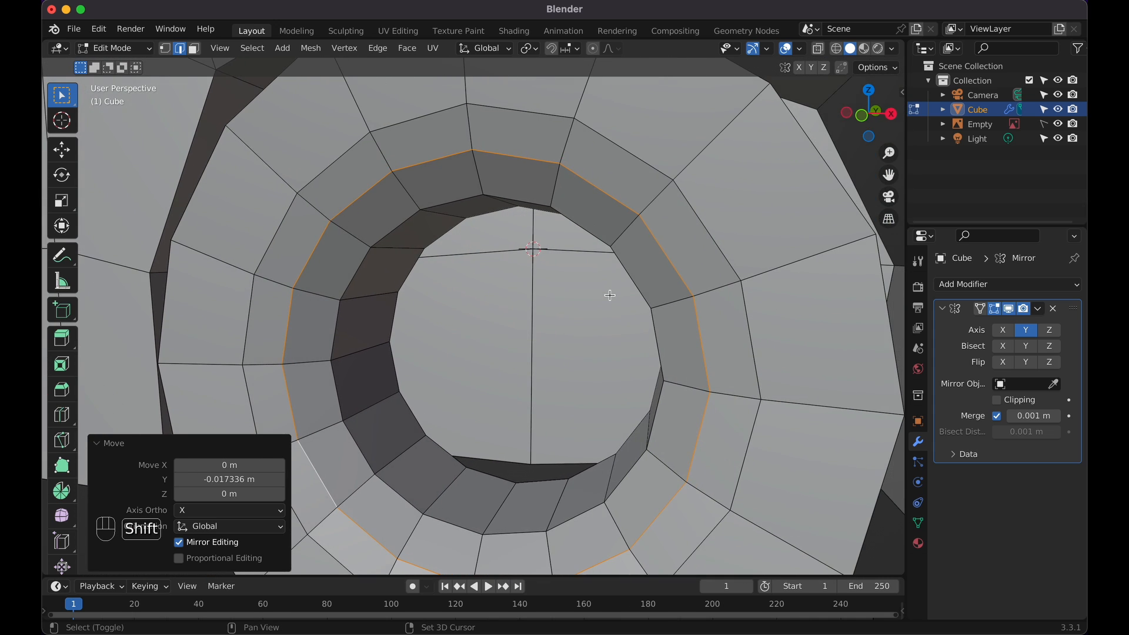
scroll(609, 295, "down", 3, "shift")
left_click(194, 48)
left_click(403, 294)
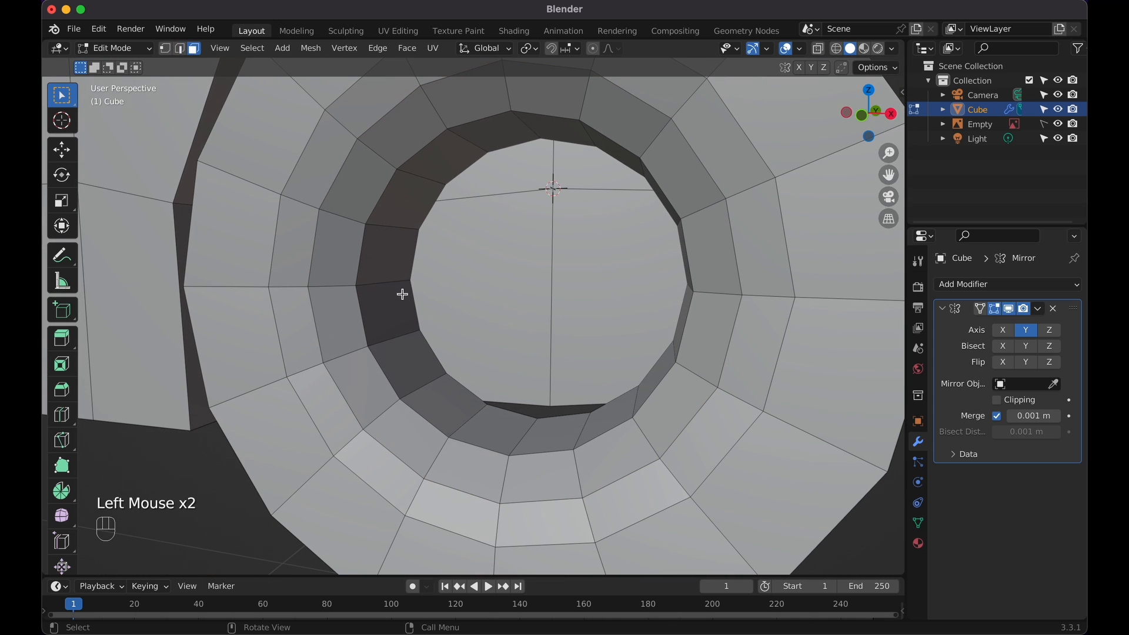
left_click(400, 294, "alt")
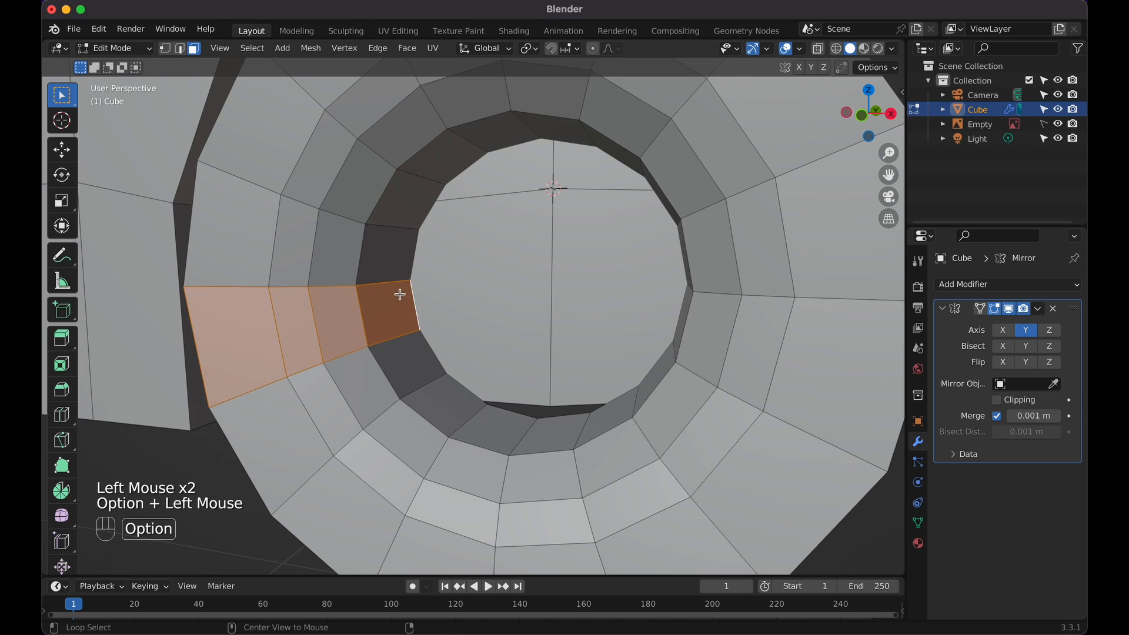
left_click(399, 258, "alt")
left_click(401, 241, "alt")
left_click(408, 217, "alt")
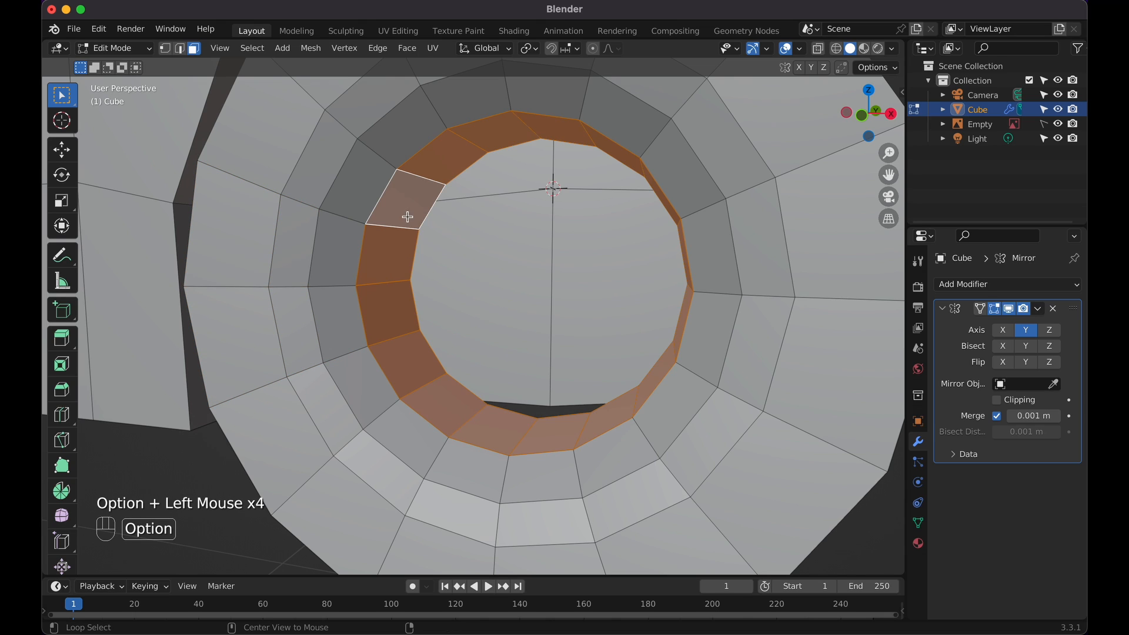
left_click(396, 256)
key("super+KP_Add")
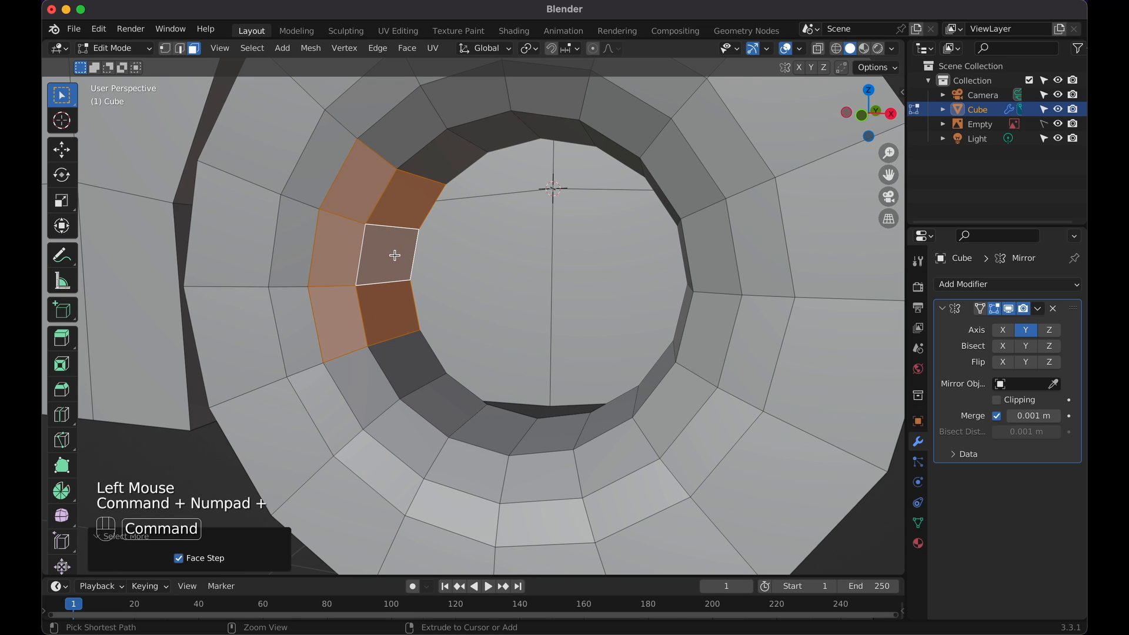
left_click(398, 228, "alt")
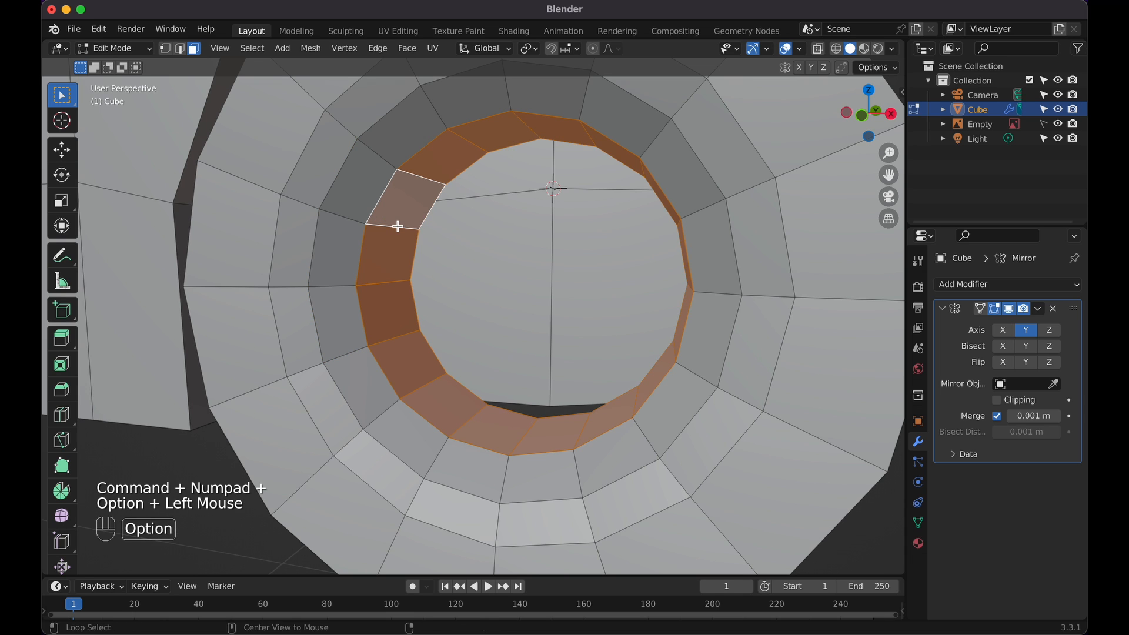
Add two evenly spaced loop cuts around the innermost face ring of the wheel, without sliding them
scroll(453, 241, "up", 3)
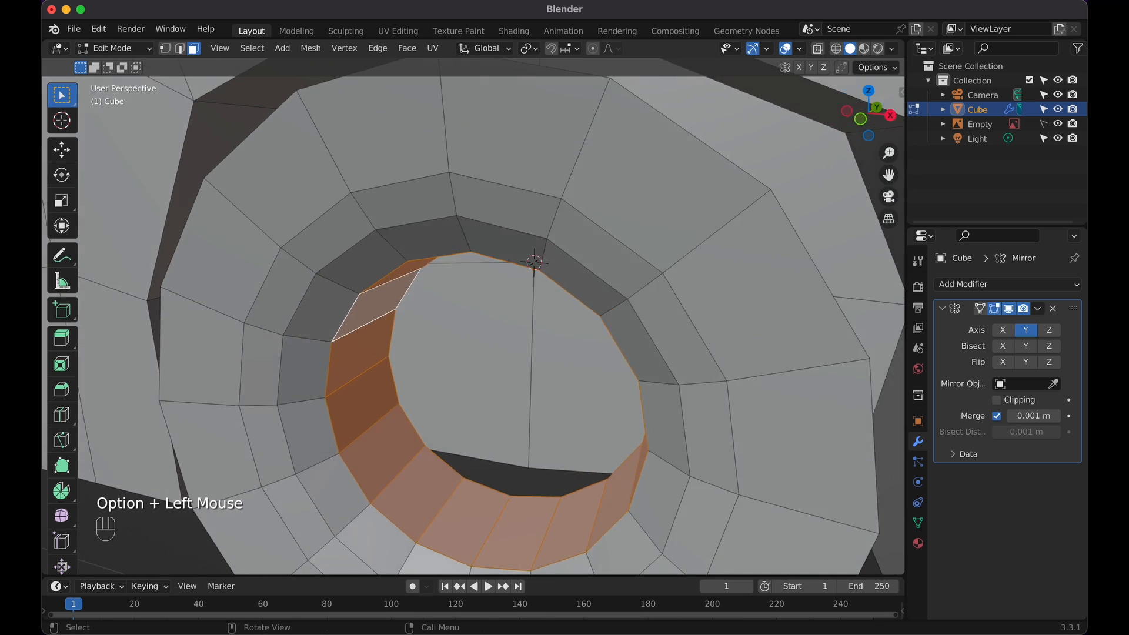
scroll(453, 243, "down", 3)
key("super+r")
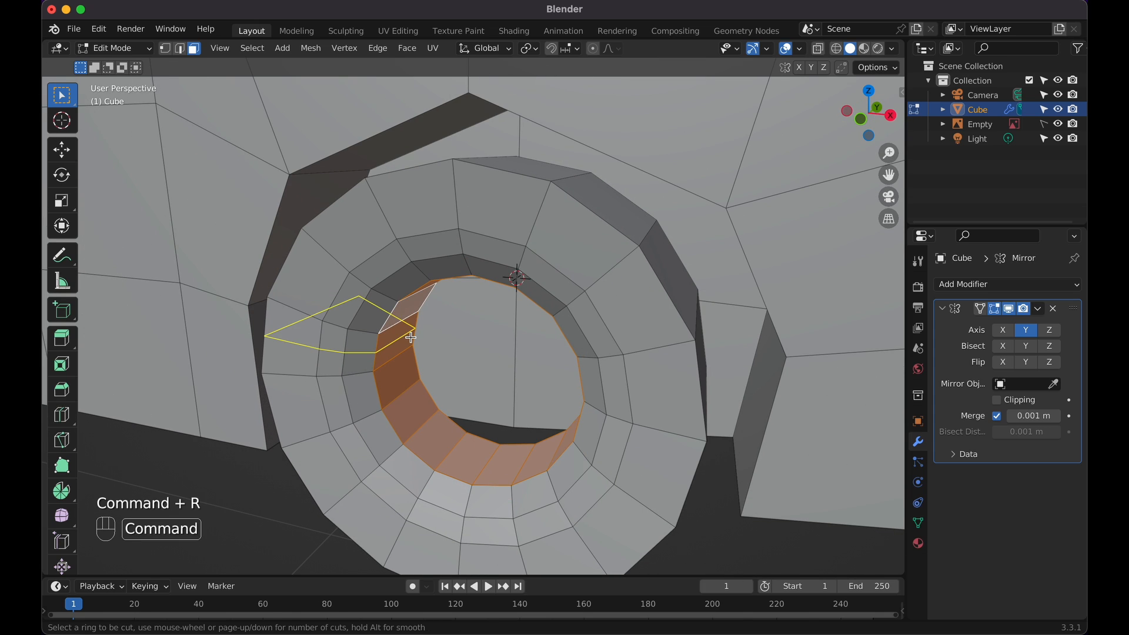
key("2")
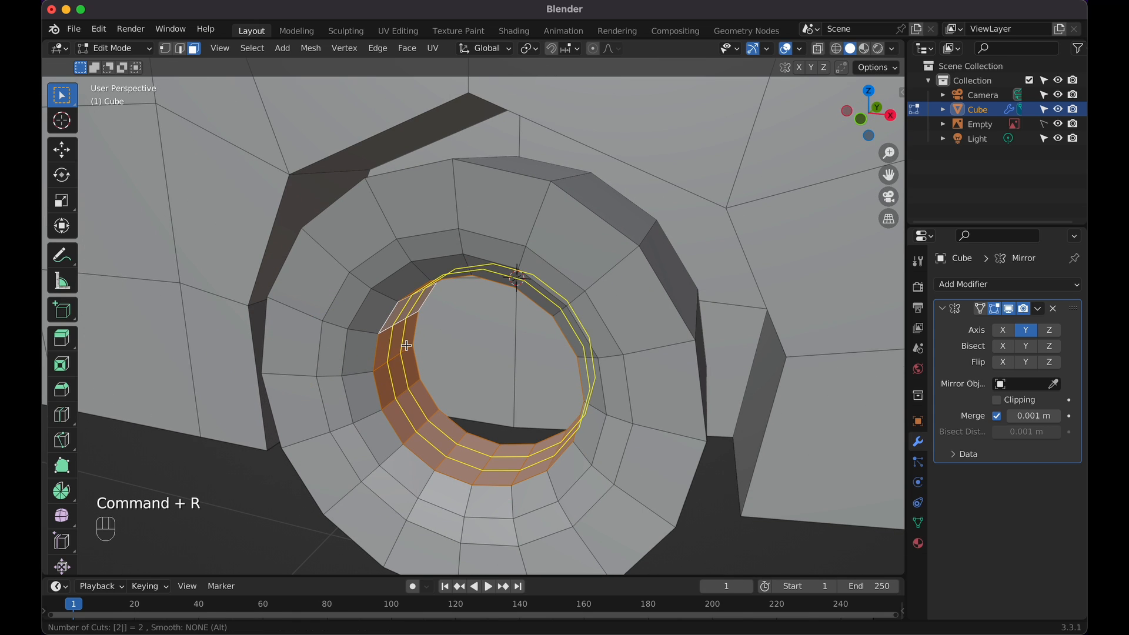
left_click(407, 346)
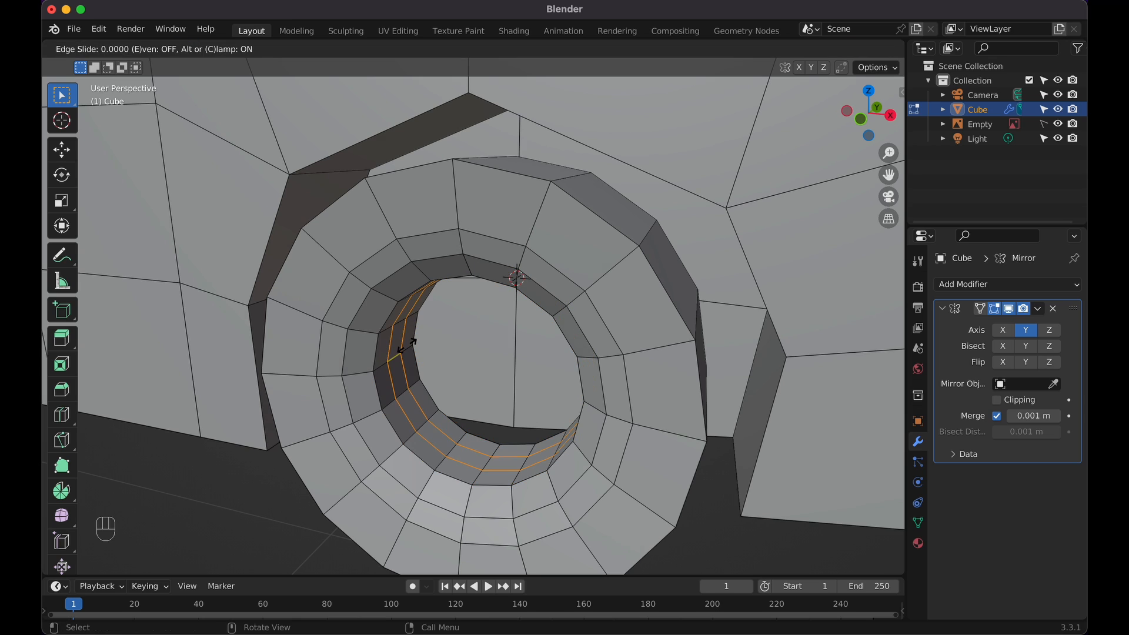
key("Escape")
Select the middle face loop between the two new cuts, extrude it, and scale it inward to 0.193 towards the wheel's centre
left_click(395, 353, "alt")
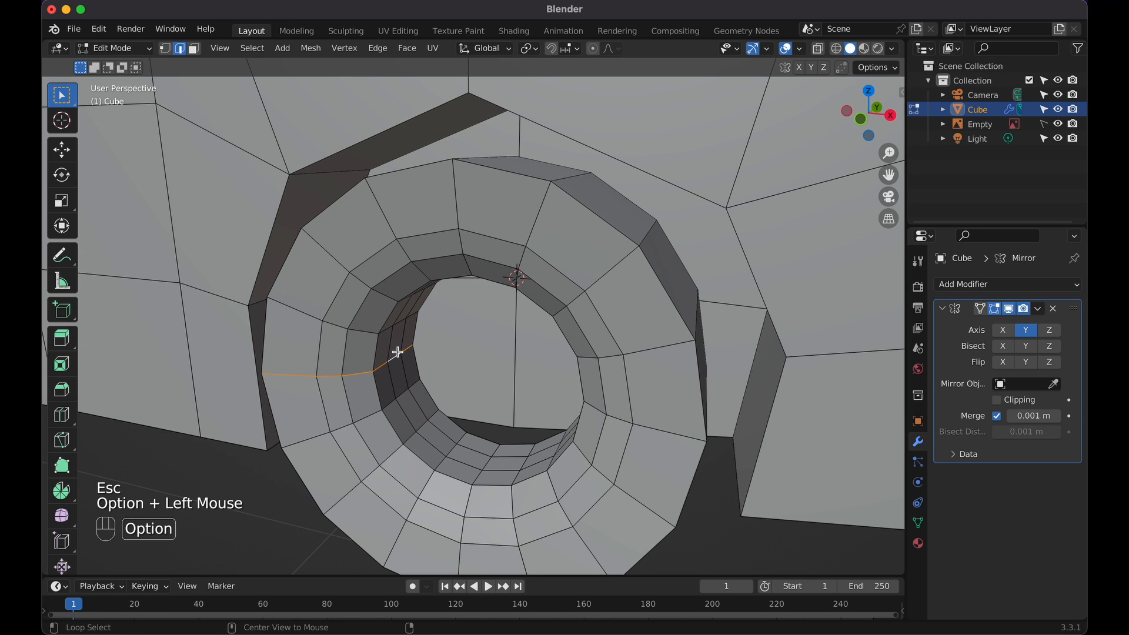
left_click(194, 48)
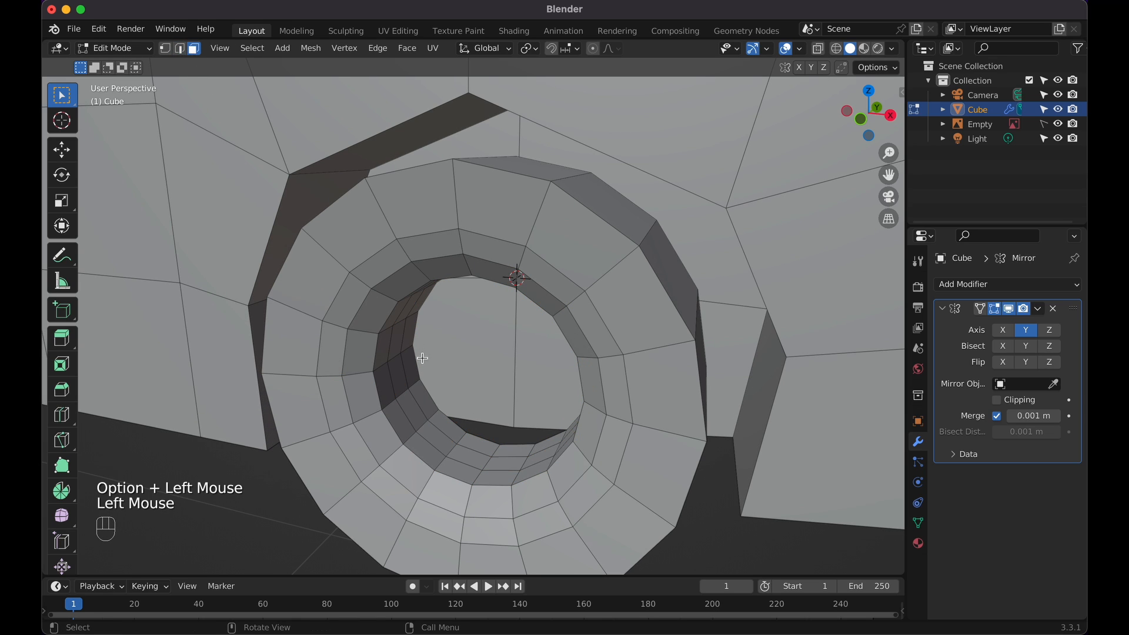
left_click(398, 356, "alt")
middle_click_drag(397, 356, 375, 297)
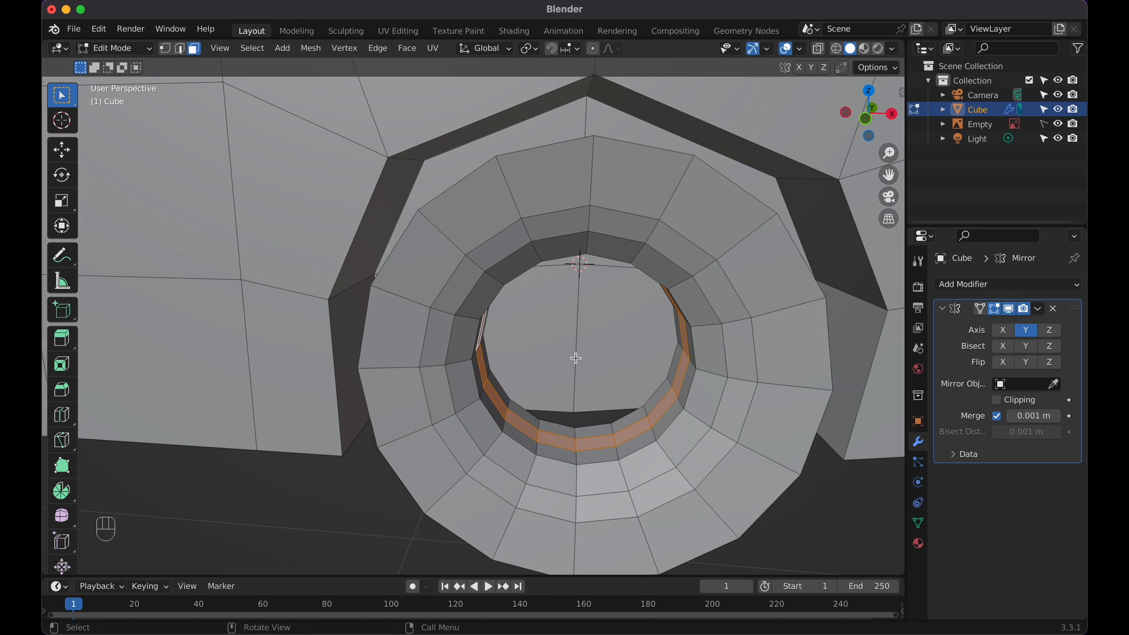
middle_click_drag(576, 359, 580, 360)
middle_click_drag(696, 398, 695, 399)
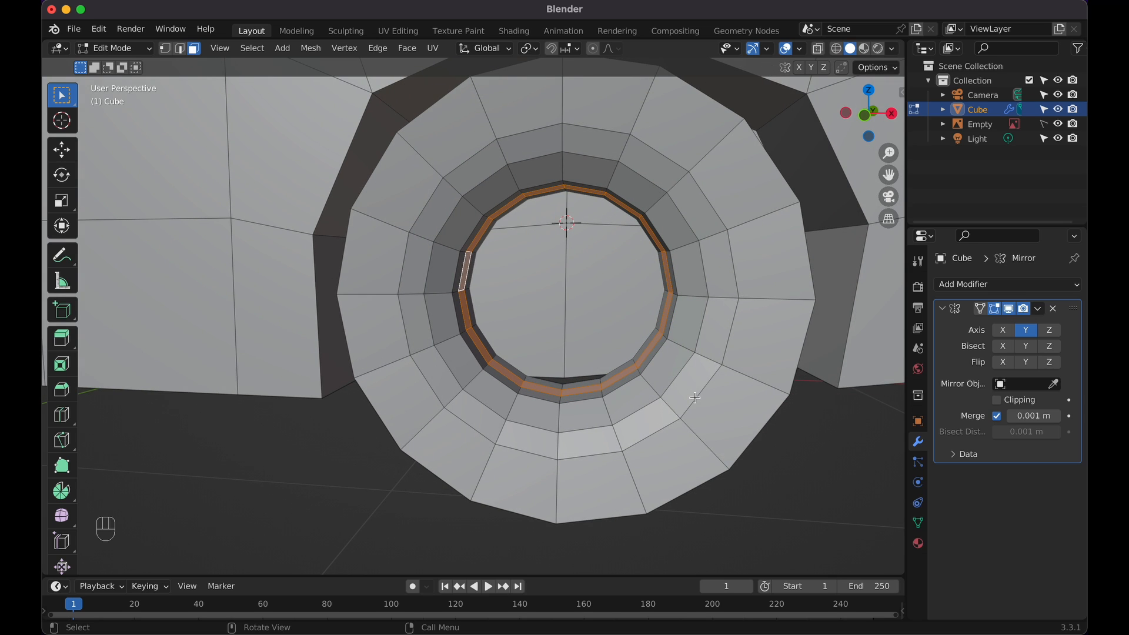
middle_click_drag(735, 348, 735, 348)
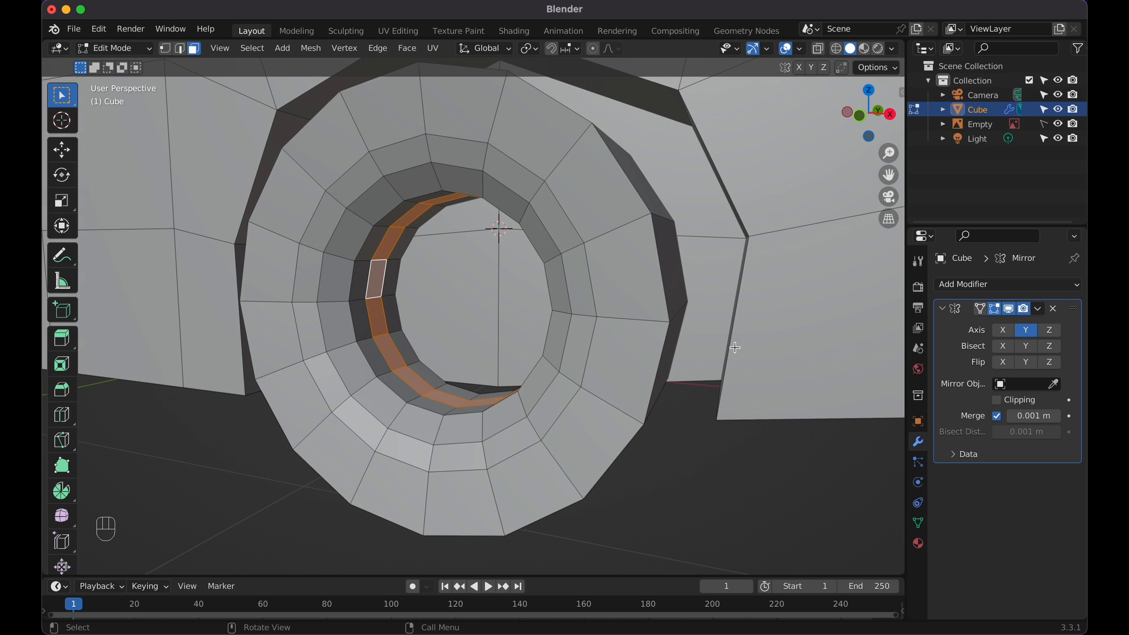
middle_click_drag(736, 348, 736, 348)
key("e")
key("s")
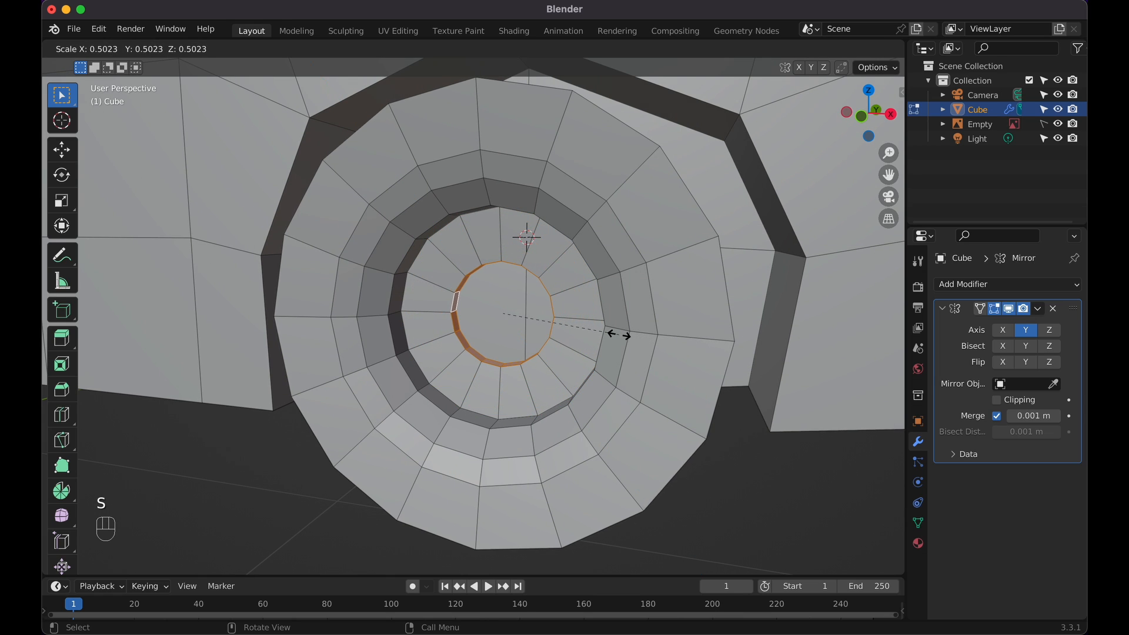
left_click(547, 320)
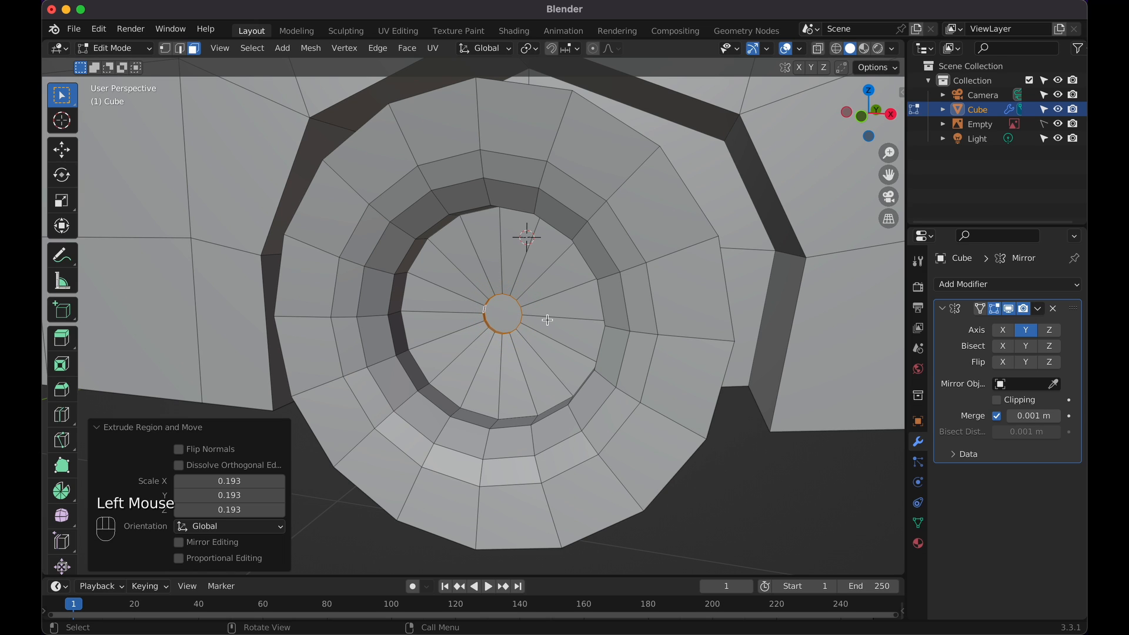
Select the outward-facing edge loop of the small centre hole and extrude it about 0.064 m outward along negative Y
scroll(548, 320, "up", 4)
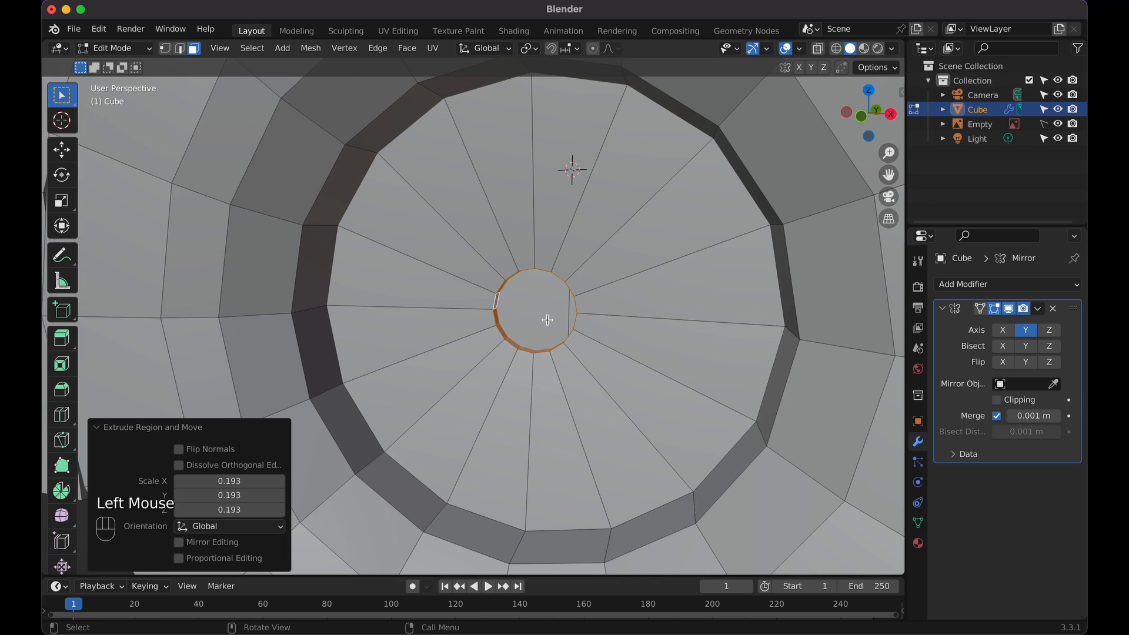
left_click(181, 49)
left_click(495, 322, "alt")
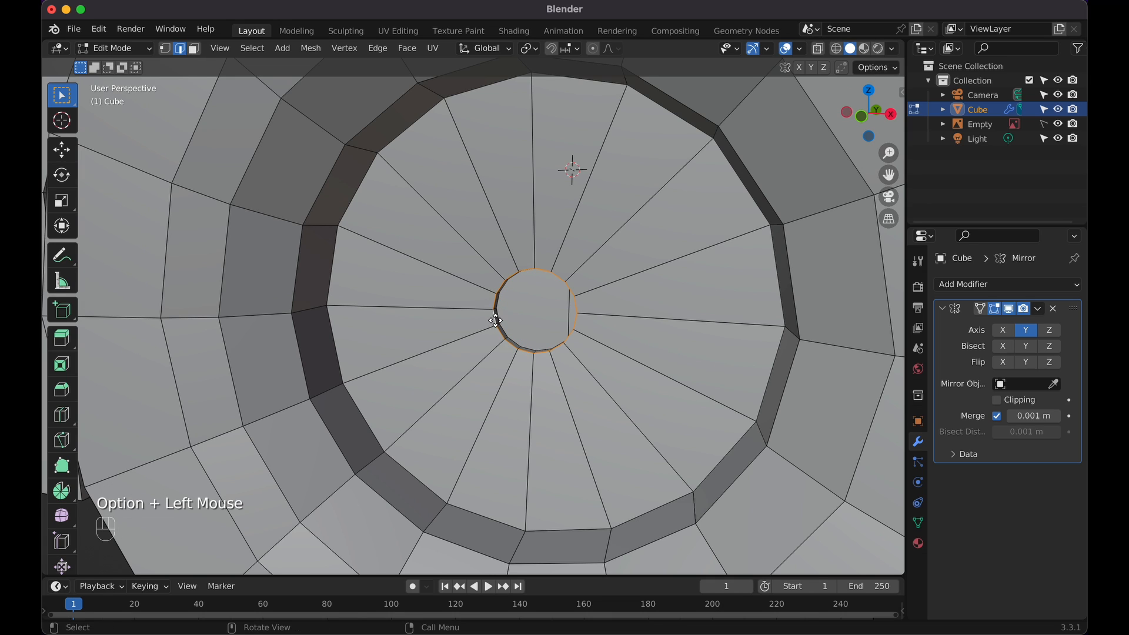
key("e")
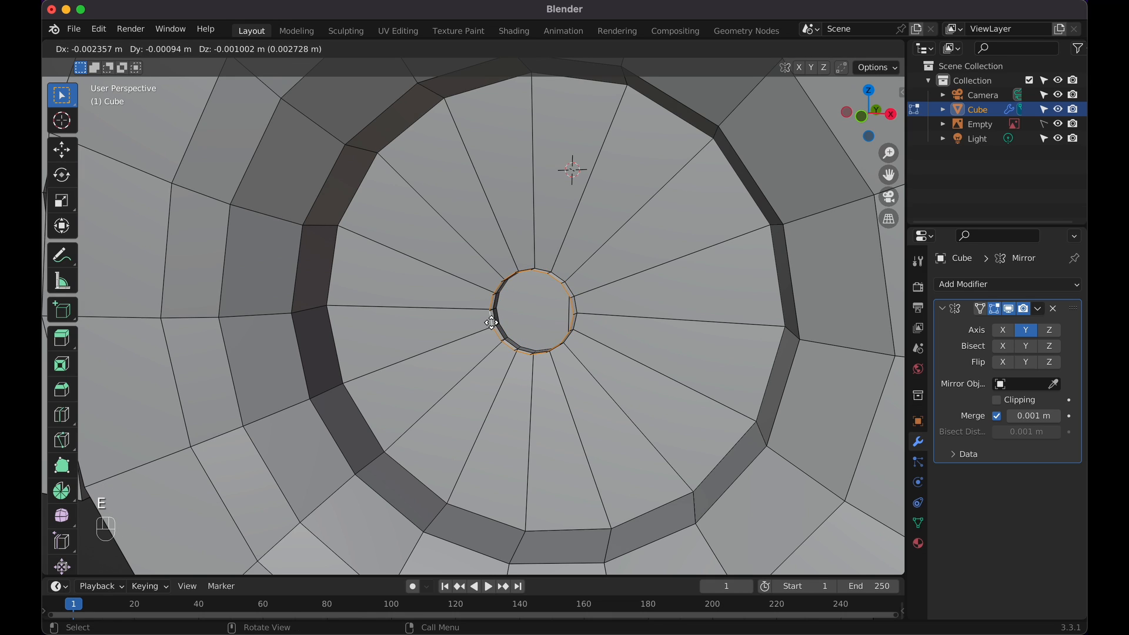
key("y")
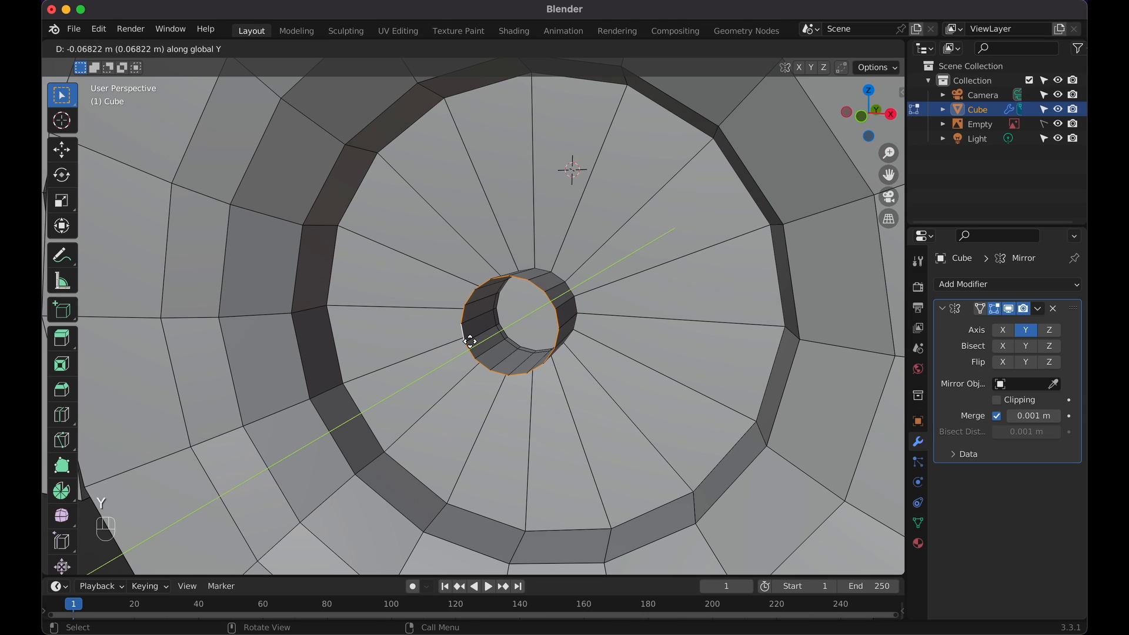
left_click(470, 341)
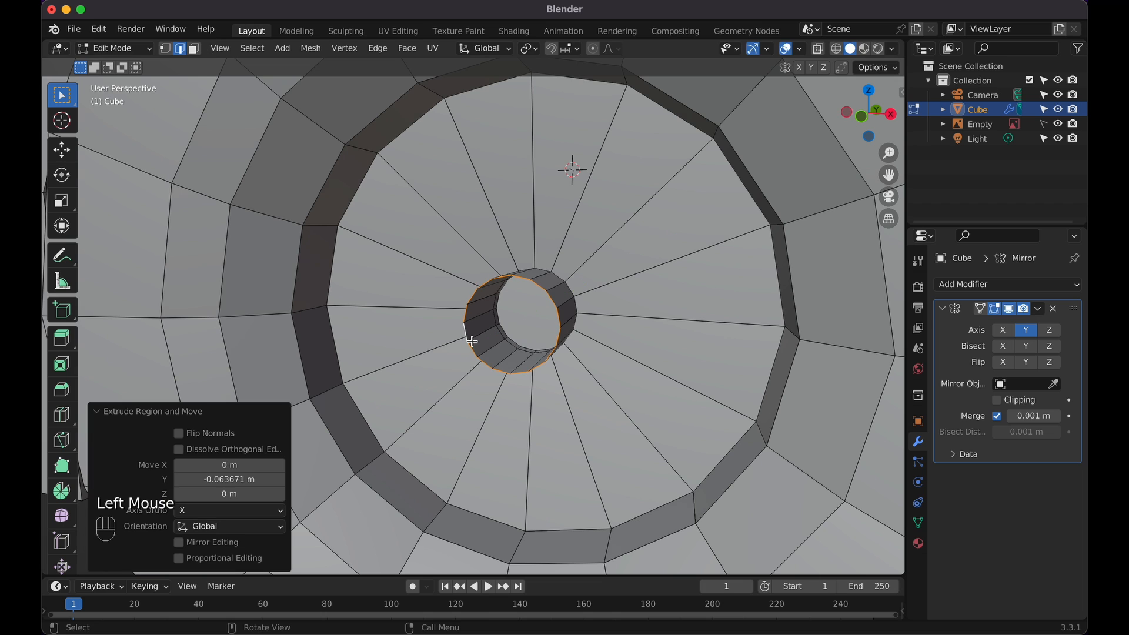
Fill the open outer end of the extruded hub tube with a face and check the capped hub from the side
scroll(471, 341, "up", 5)
scroll(472, 342, "down", 3)
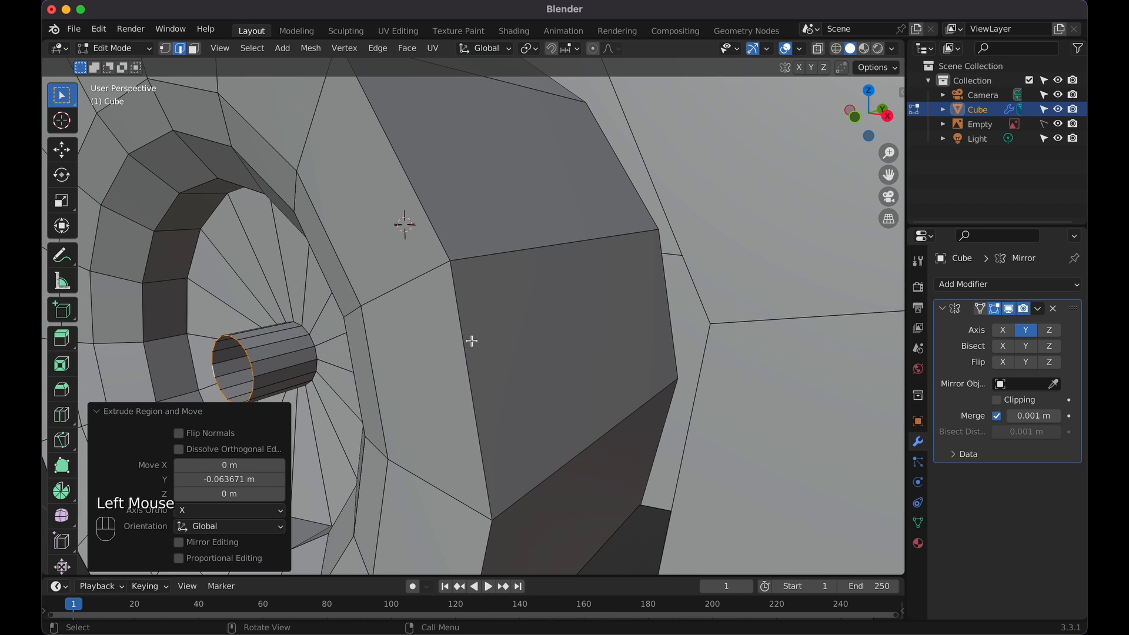
key("f")
scroll(472, 341, "left", 5)
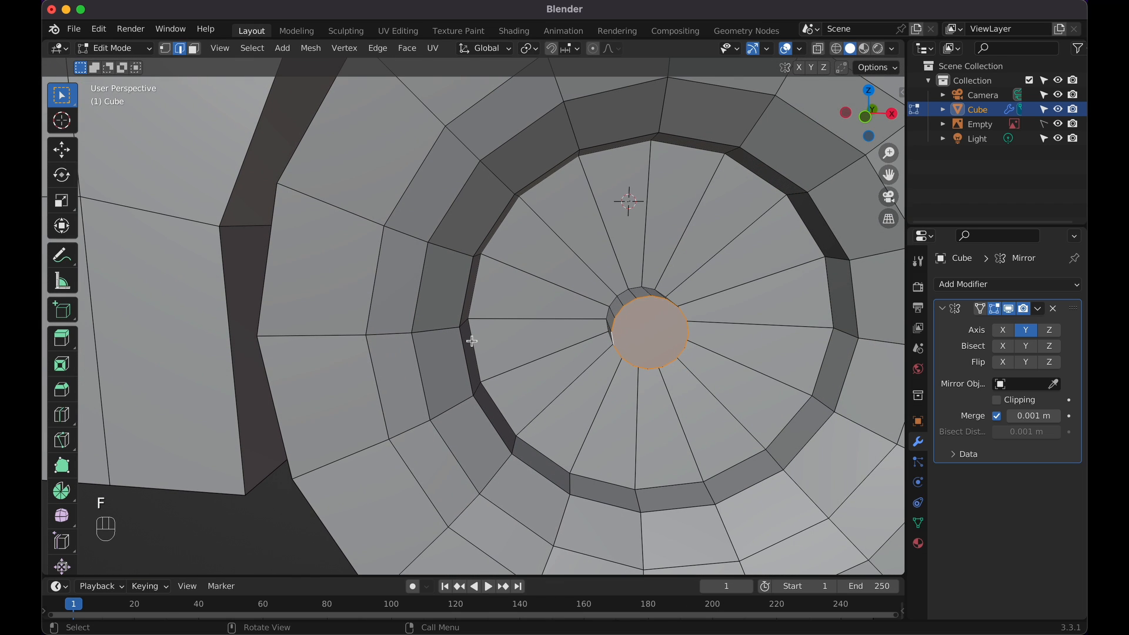
scroll(472, 342, "right", 3, "shift")
scroll(472, 341, "left", 5)
scroll(472, 341, "right", 4, "shift")
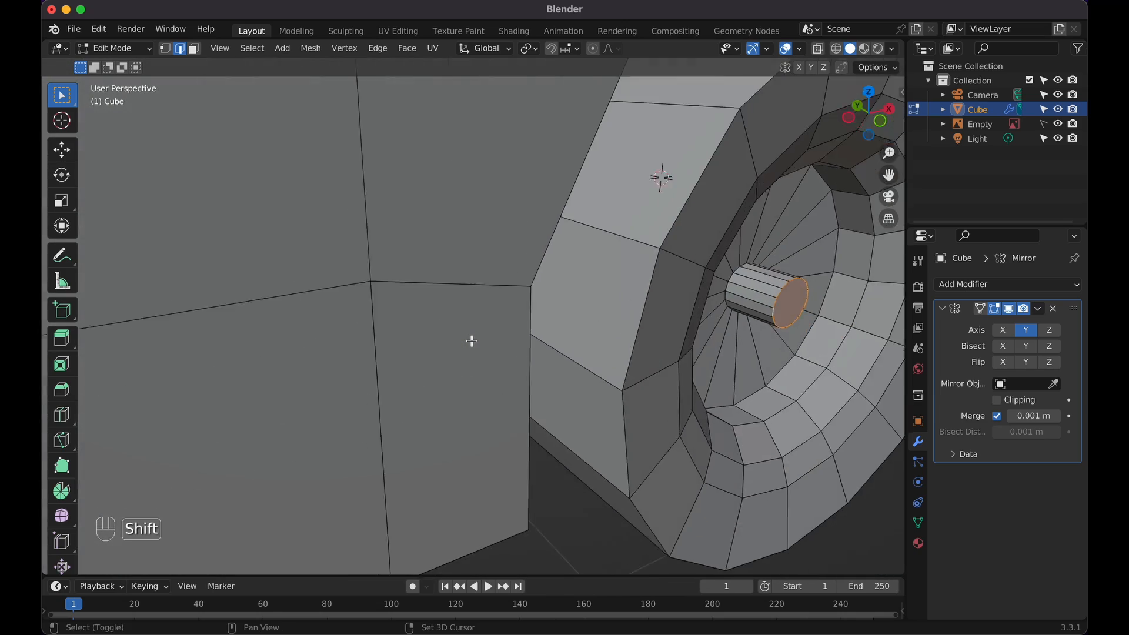
scroll(471, 341, "left", 3)
scroll(472, 341, "down", 3)
scroll(472, 341, "down", 3)
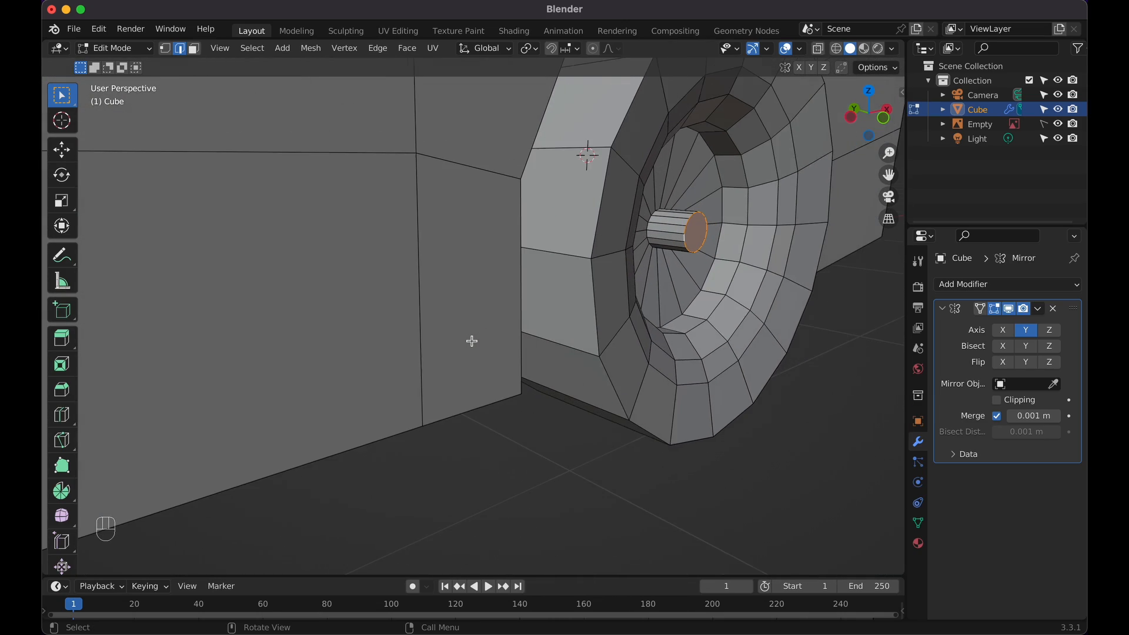
Select every second face around the rim's recessed inner wall, extrude the faces, and scale them to 0.164 towards the hub to form spokes
scroll(472, 341, "right", 5)
scroll(472, 341, "right", 5)
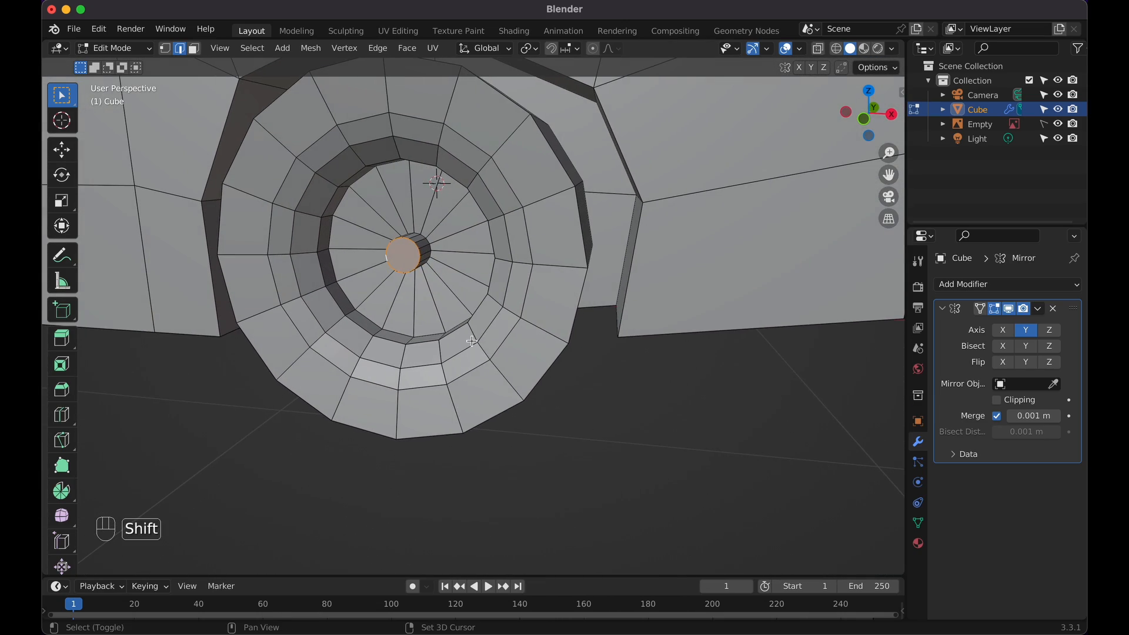
scroll(472, 341, "left", 3, "shift")
scroll(472, 342, "up", 3)
left_click(194, 48)
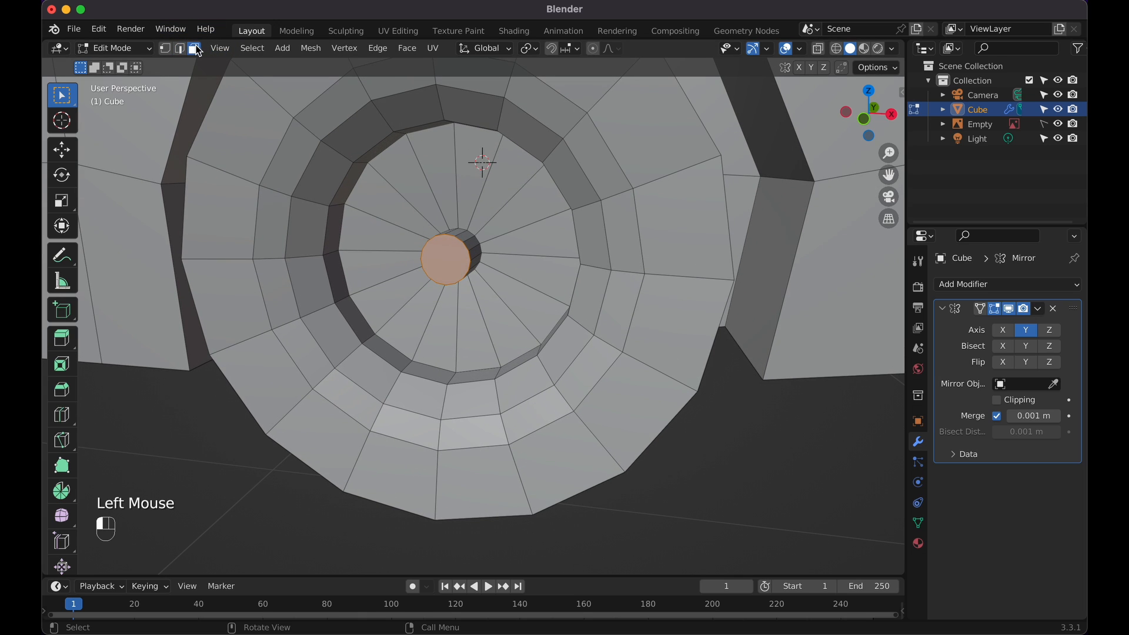
scroll(344, 178, "left", 3)
scroll(343, 179, "right", 2)
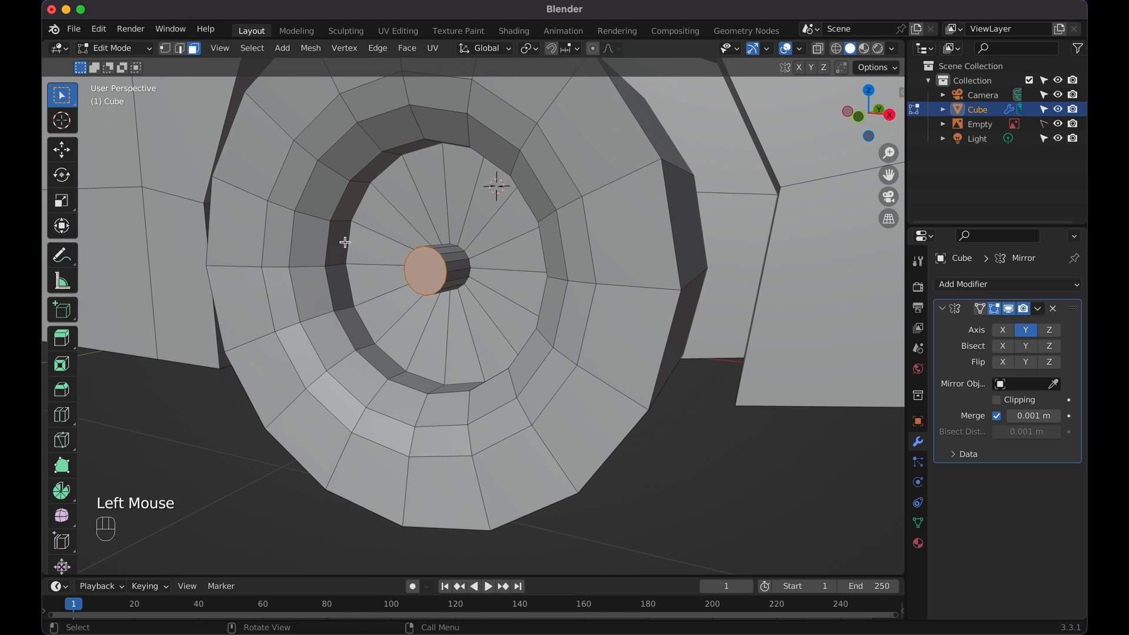
left_click(346, 291)
left_click(350, 206, "shift")
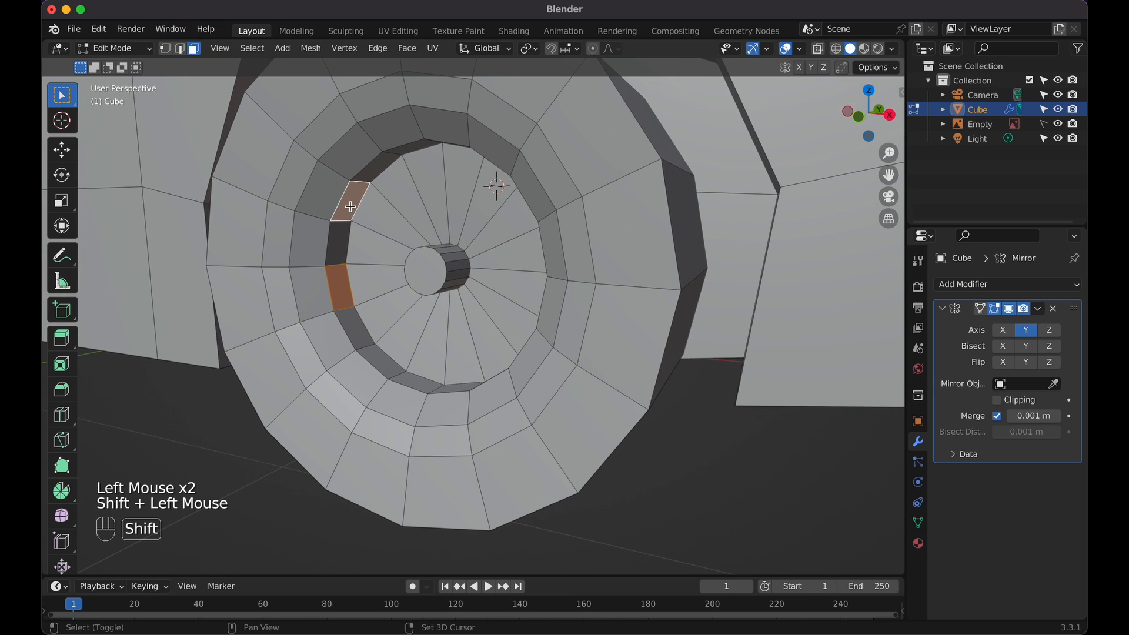
left_click(381, 364, "shift")
left_click(452, 389, "shift")
scroll(450, 385, "down", 5)
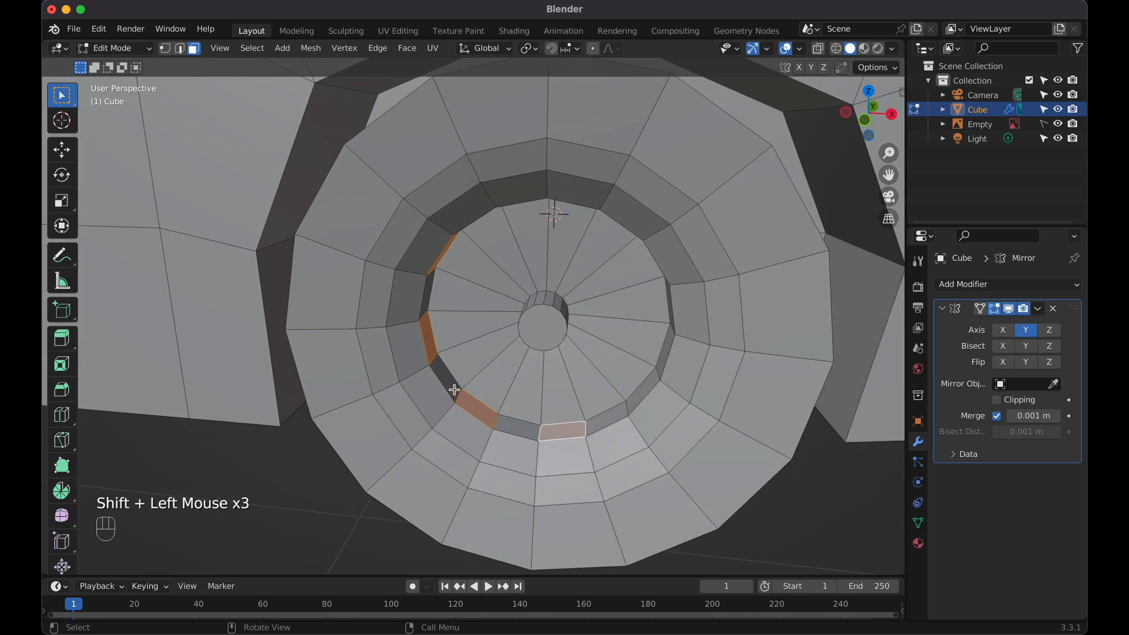
left_click(675, 395, "shift")
left_click(707, 322, "shift")
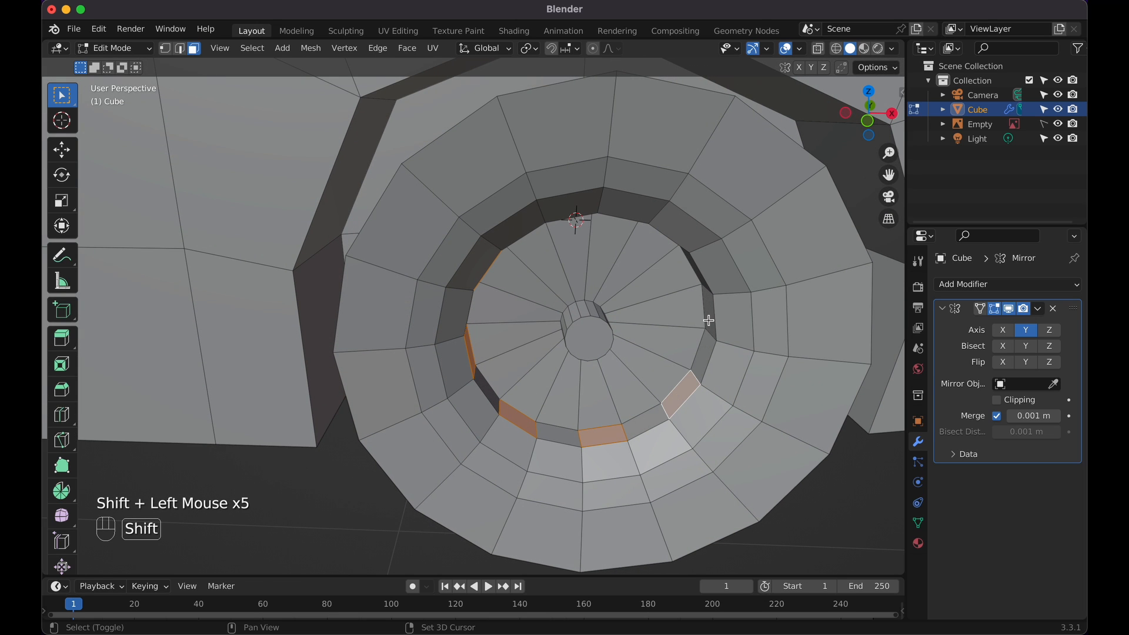
scroll(709, 322, "down", 3)
left_click(709, 195, "shift")
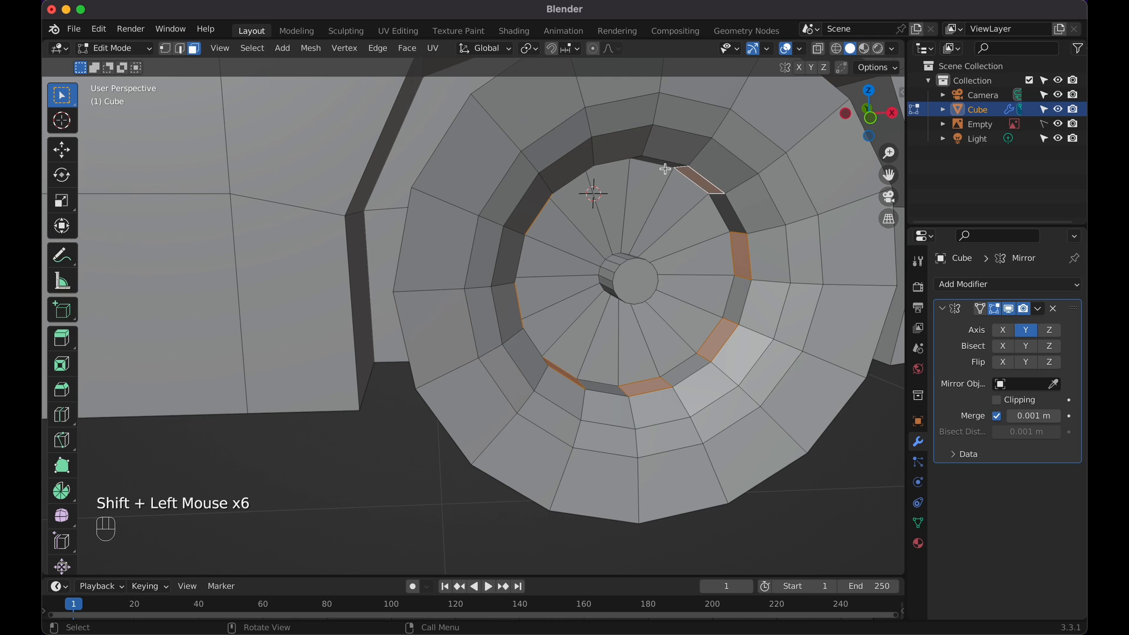
scroll(676, 173, "down", 5)
left_click(523, 80, "shift")
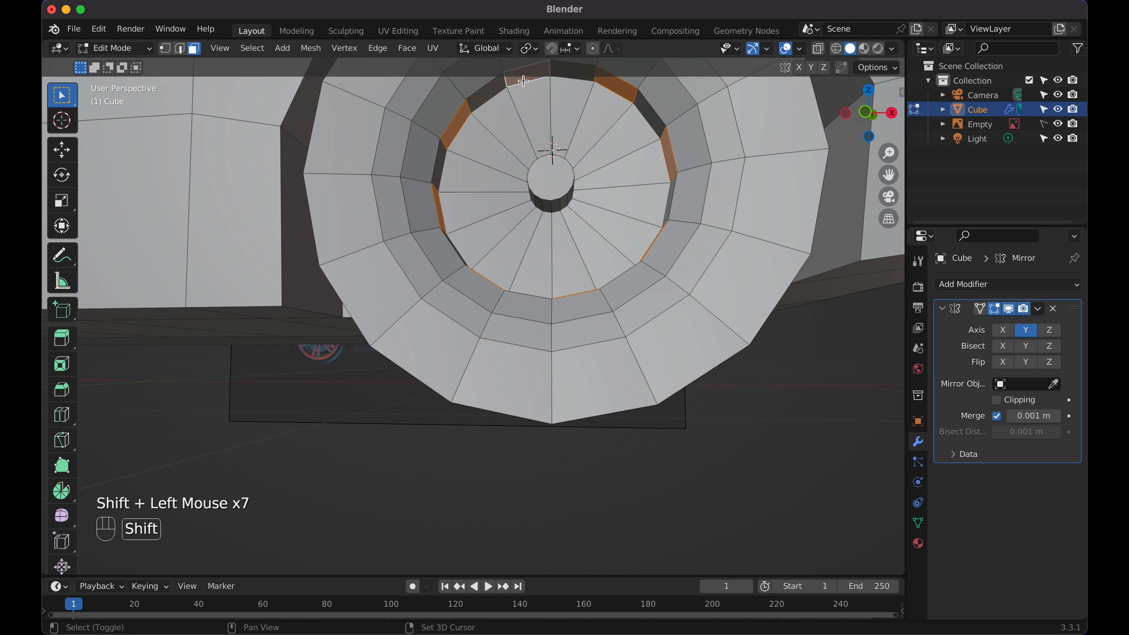
scroll(682, 192, "down", 3)
key("e")
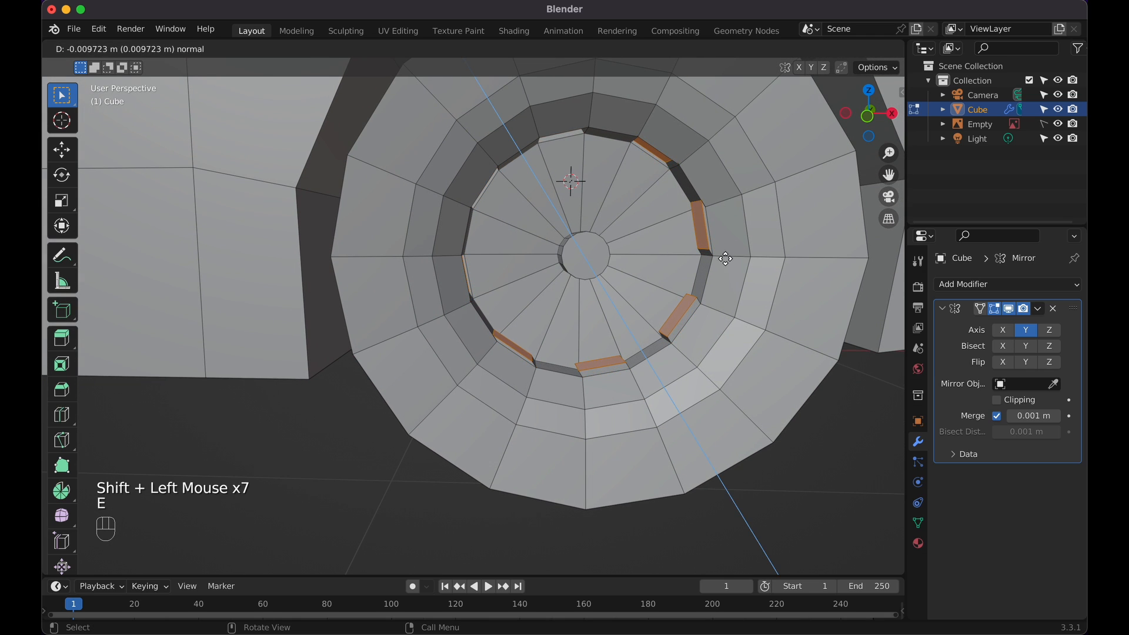
key("s")
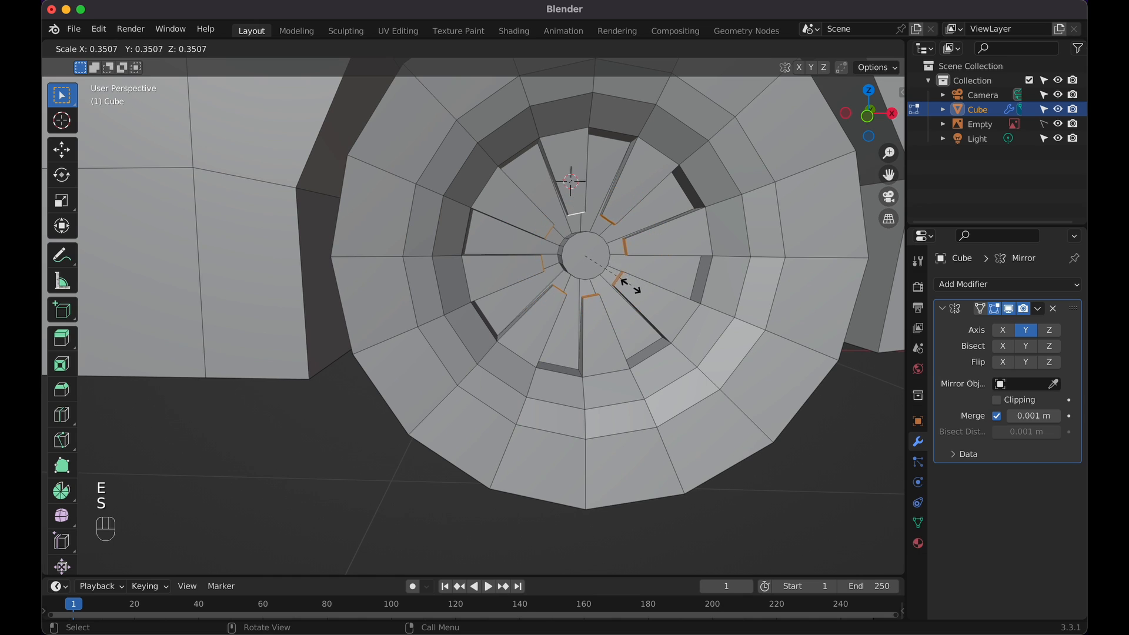
left_click(590, 281)
key("shift+z")
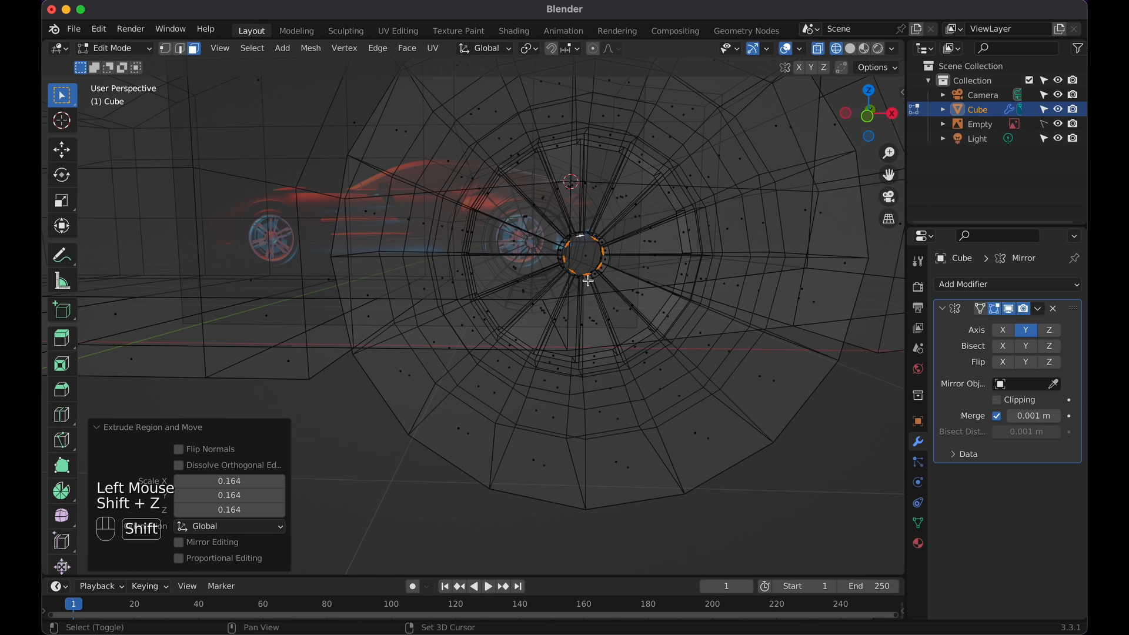
key("shift+z")
Leave mesh editing and examine the spoked rear wheel and its fit in the car body from several angles
scroll(628, 285, "right", 10)
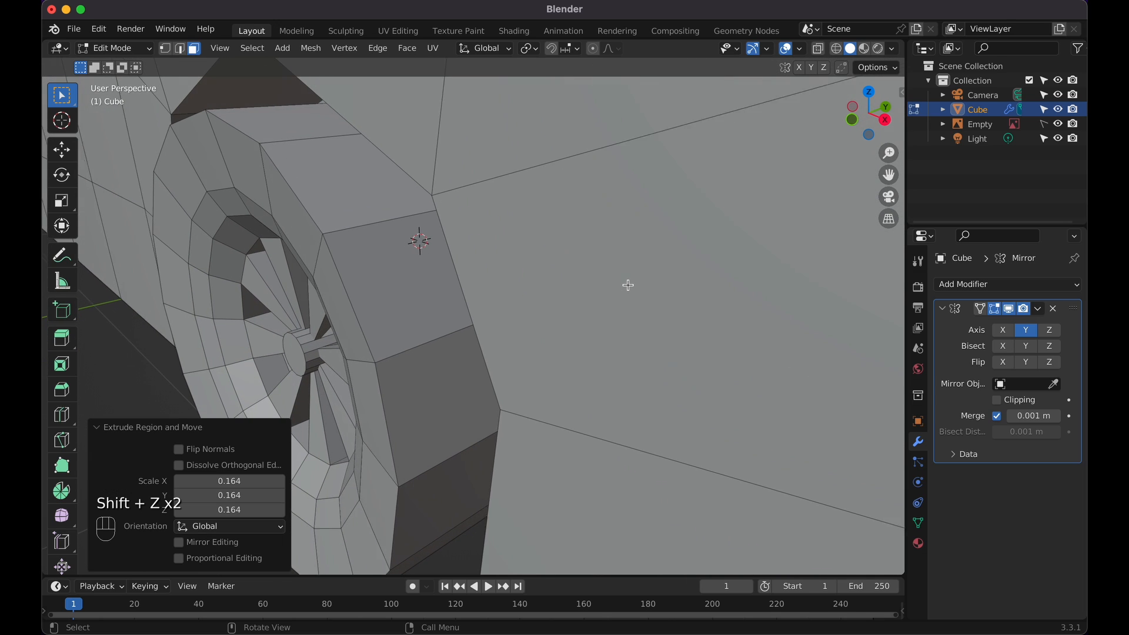
scroll(628, 285, "right", 10)
key("Tab")
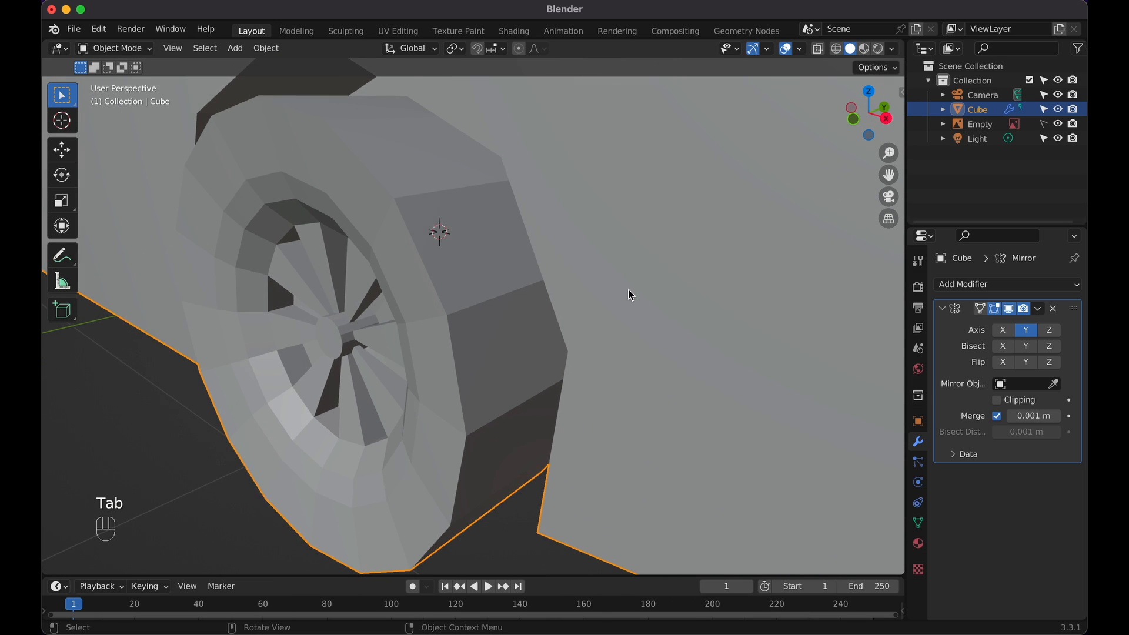
key("KP_1")
scroll(635, 288, "down", 5)
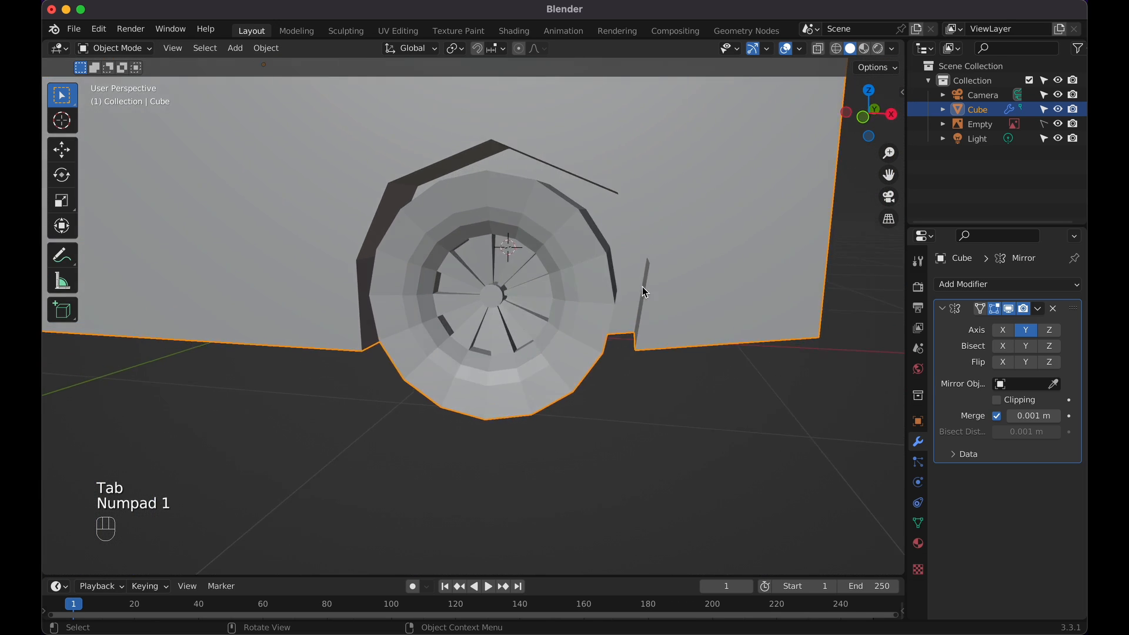
scroll(642, 287, "right", 5)
scroll(642, 287, "left", 8)
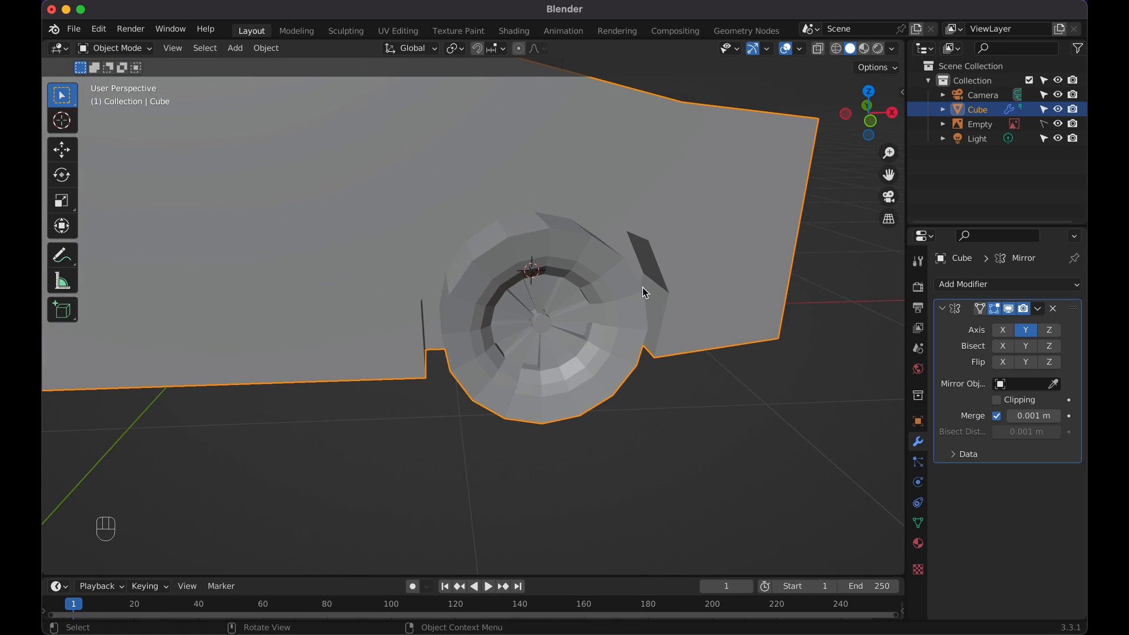
key("KP_1")
scroll(643, 287, "right", 8)
key("KP_1")
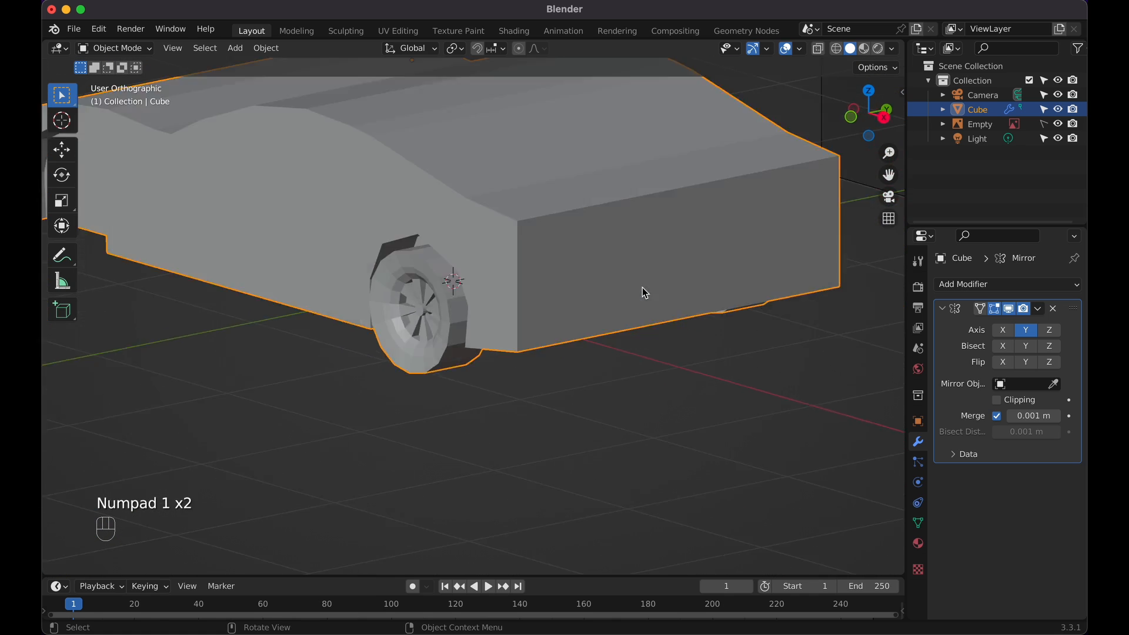
Save the project as low-poly-car-yt-1.blend
scroll(642, 287, "down", 3)
scroll(642, 287, "left", 3, "shift")
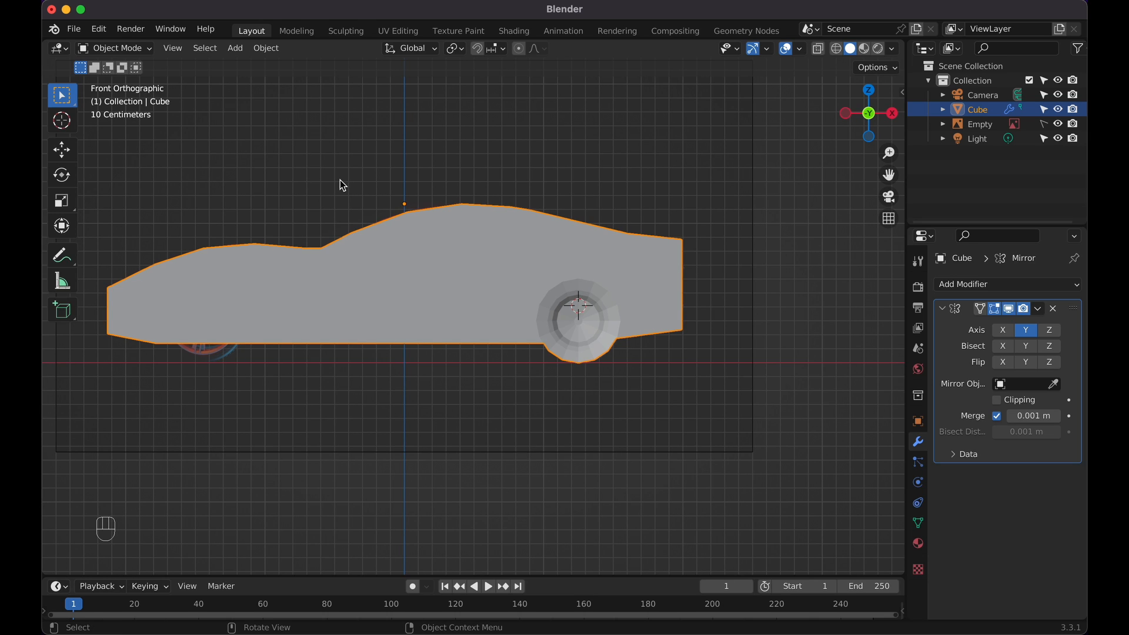
left_click(74, 31)
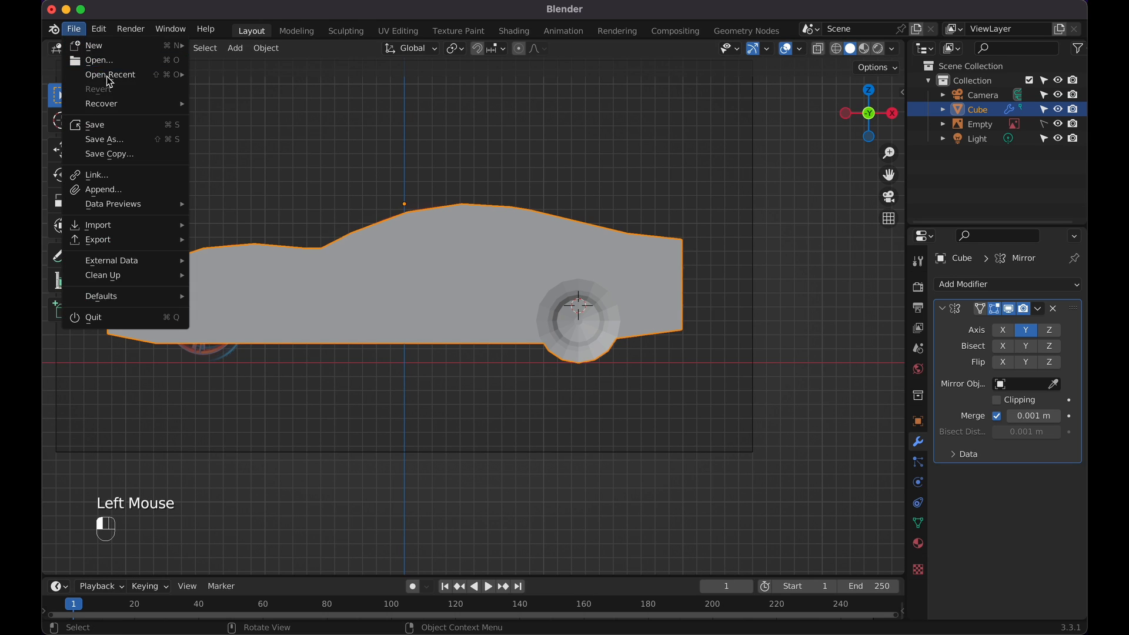
left_click(121, 141)
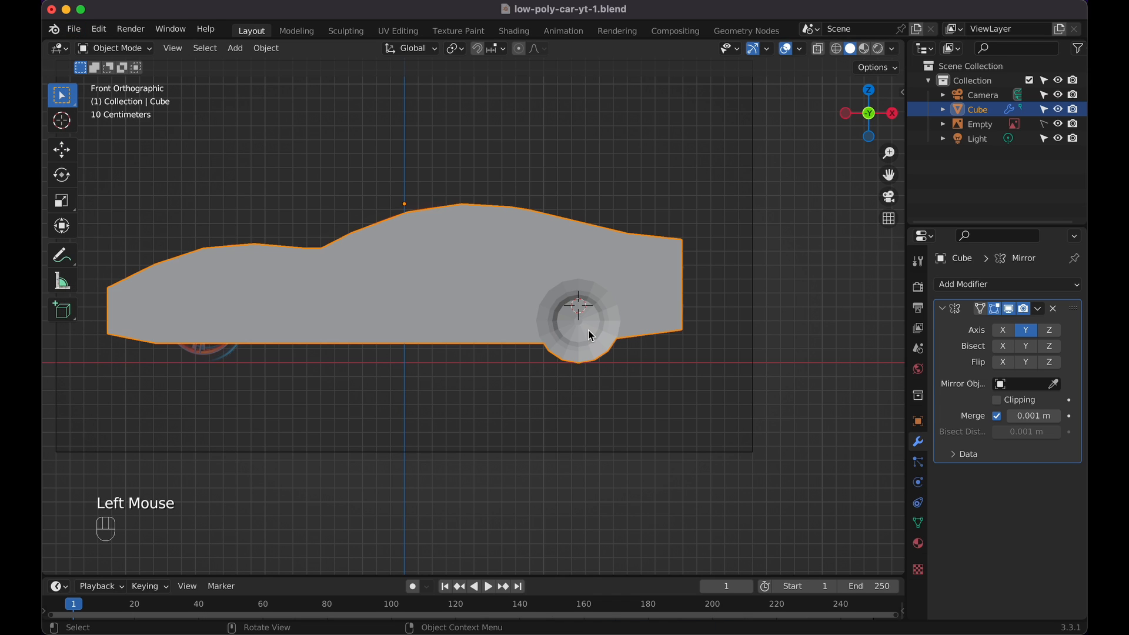
Select the whole rear wheel by growing a selection from its hub, and duplicate it about 2.69 m along negative X into the front wheel arch
key("Tab")
left_click(585, 327)
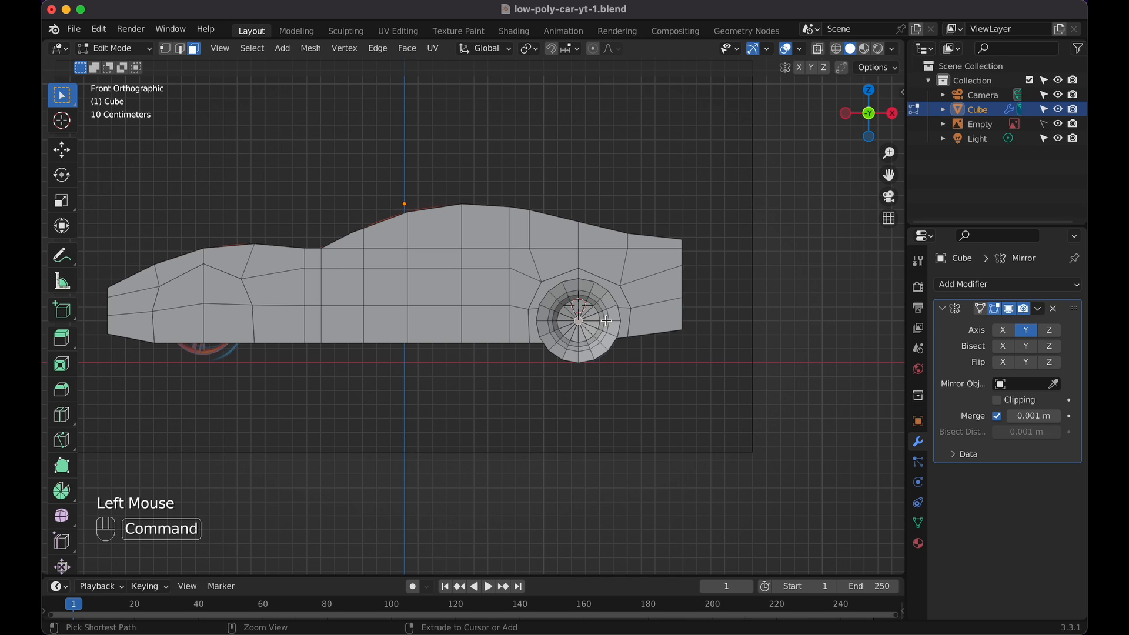
key("super+KP_Add")
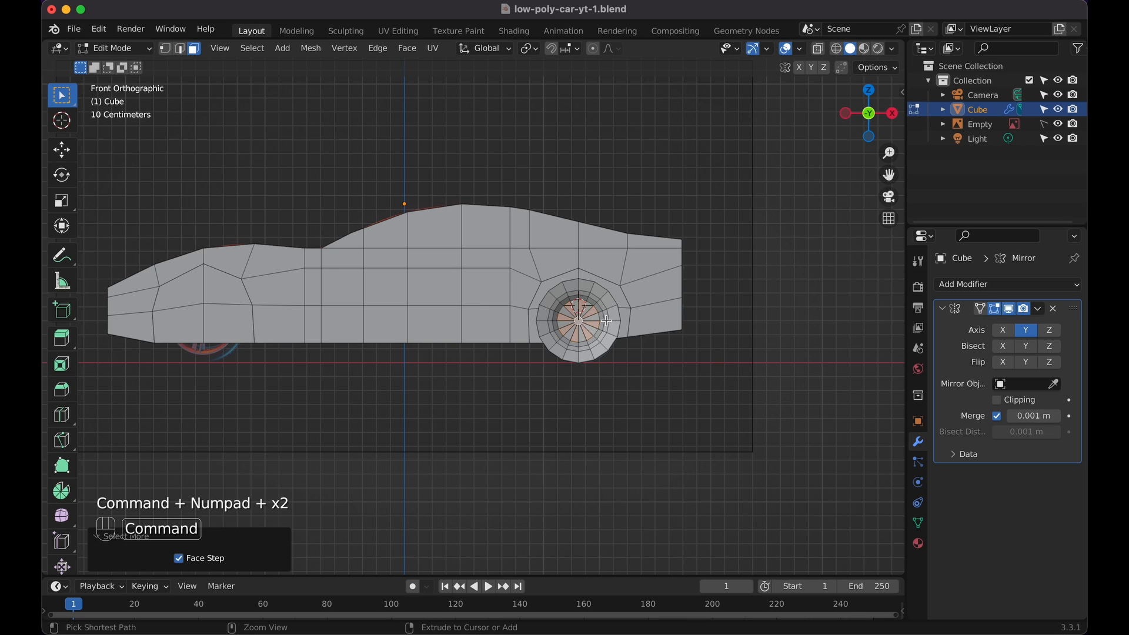
key("super+KP_Add")
key("super+KP_Add")
key("super+KP_Add")
key("super+KP_Add")
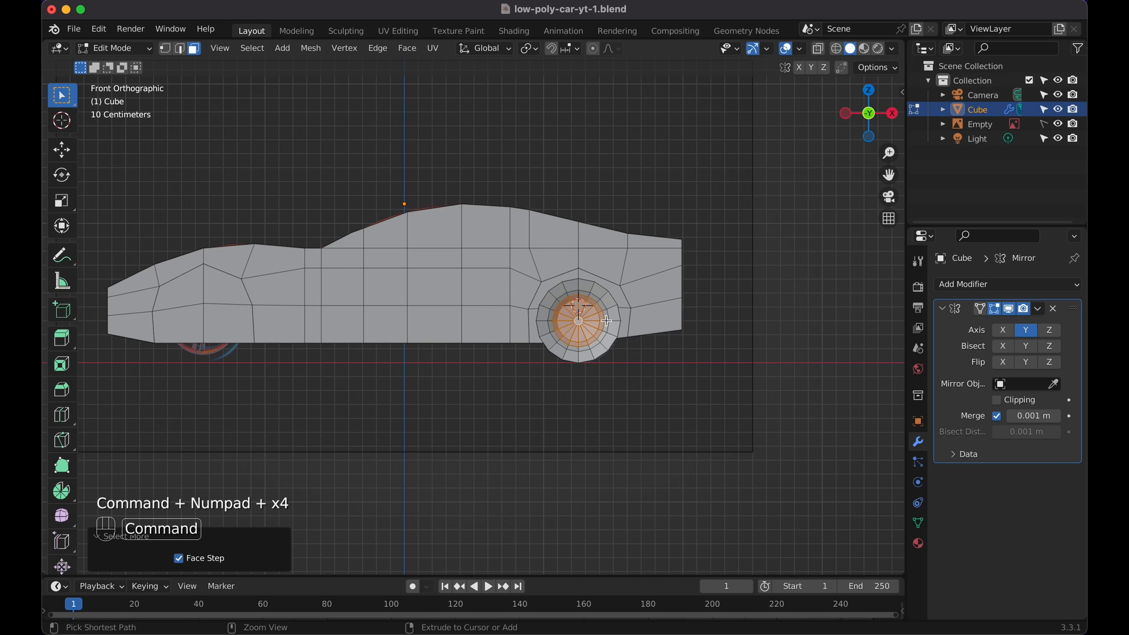
scroll(606, 321, "right", 10)
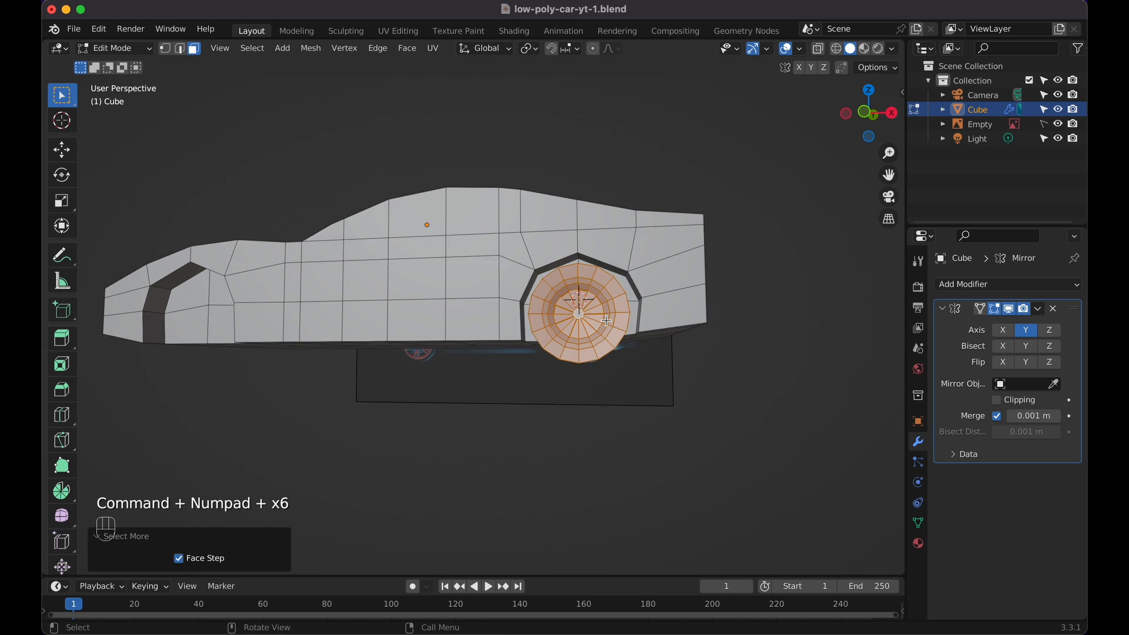
scroll(607, 321, "right", 5)
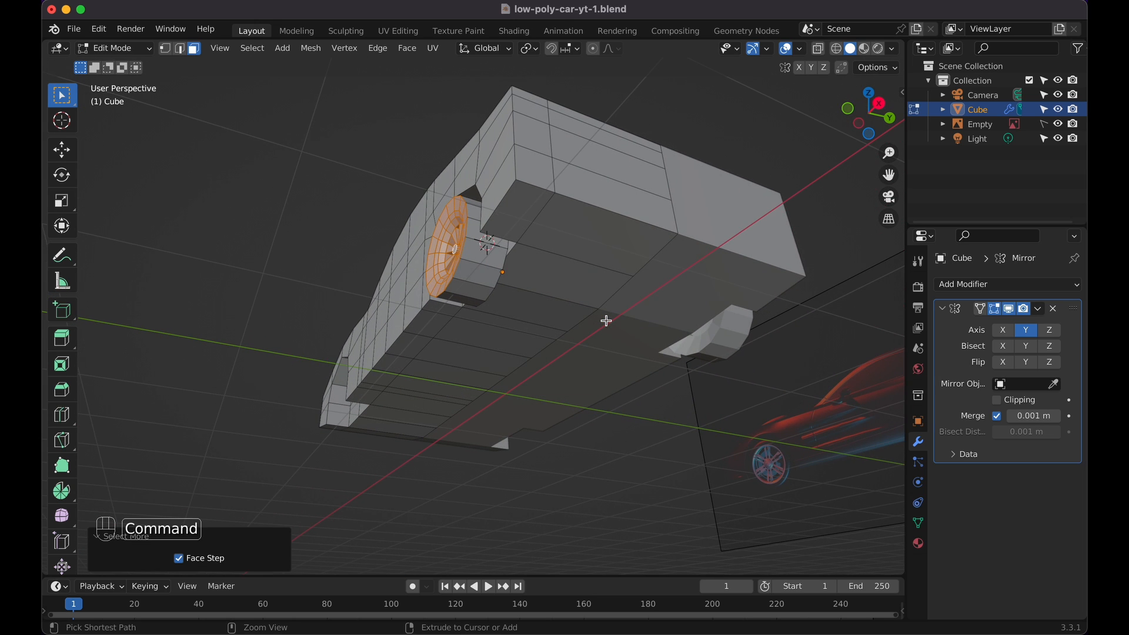
key("super+KP_Add")
scroll(607, 320, "right", 5)
key("KP_1")
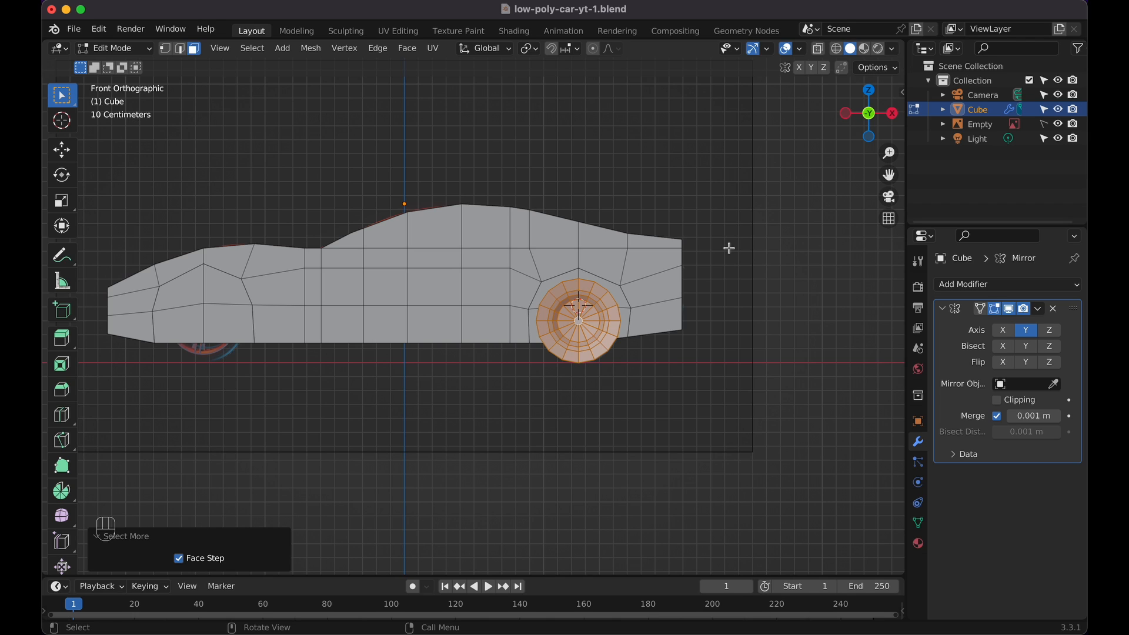
key("KP_1")
middle_click_drag(716, 348, 716, 348)
key("KP_1")
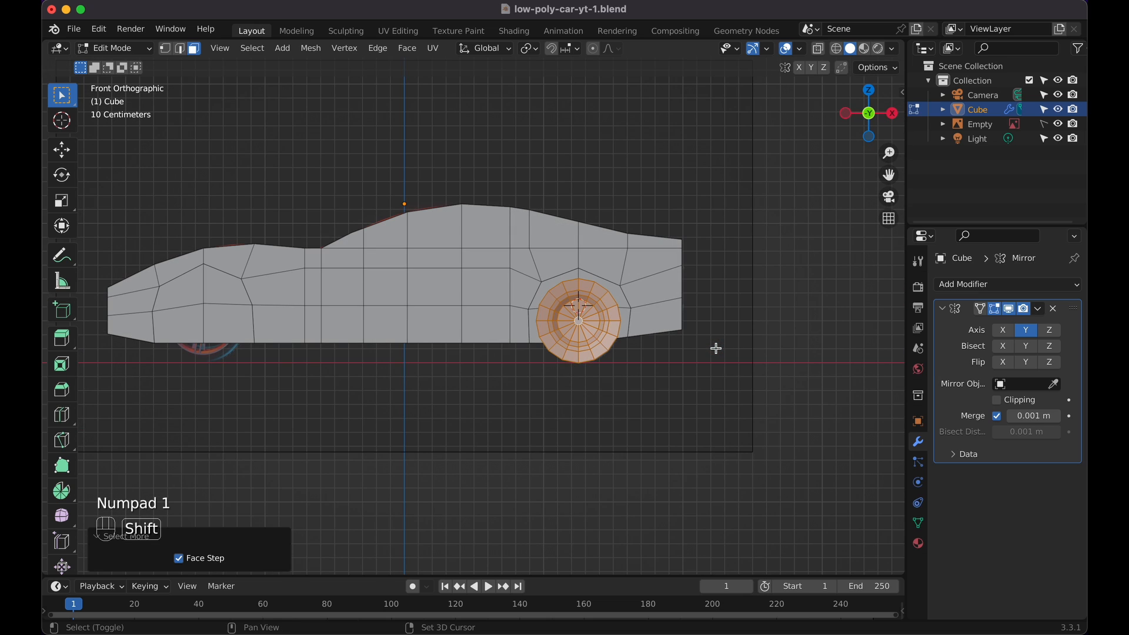
key("shift+d")
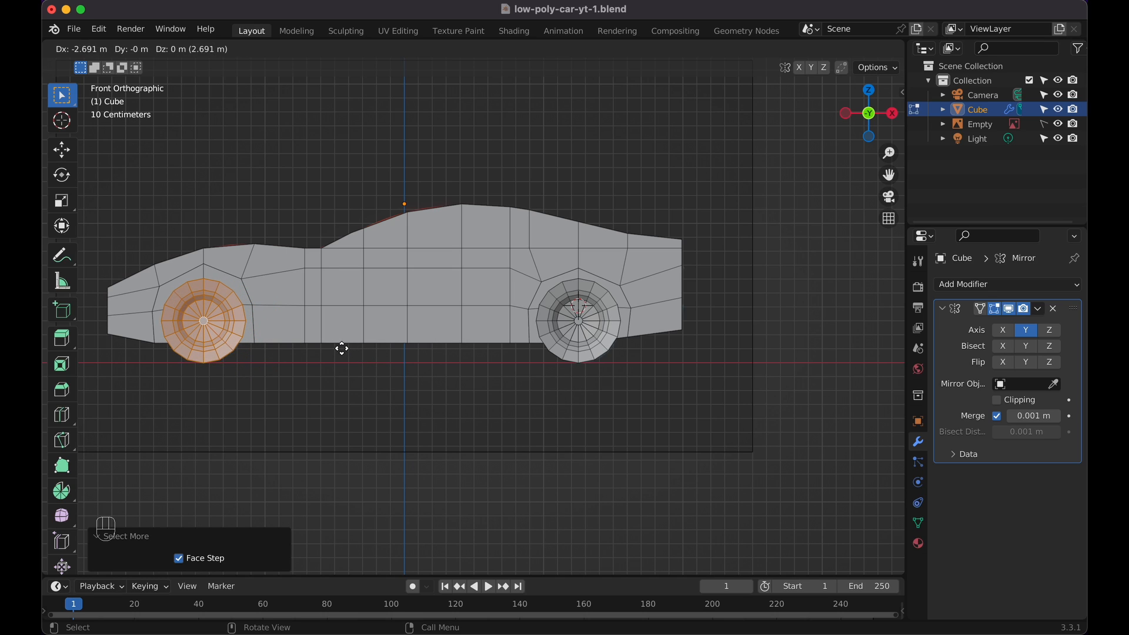
left_click(342, 348)
scroll(342, 347, "left", 5, "shift")
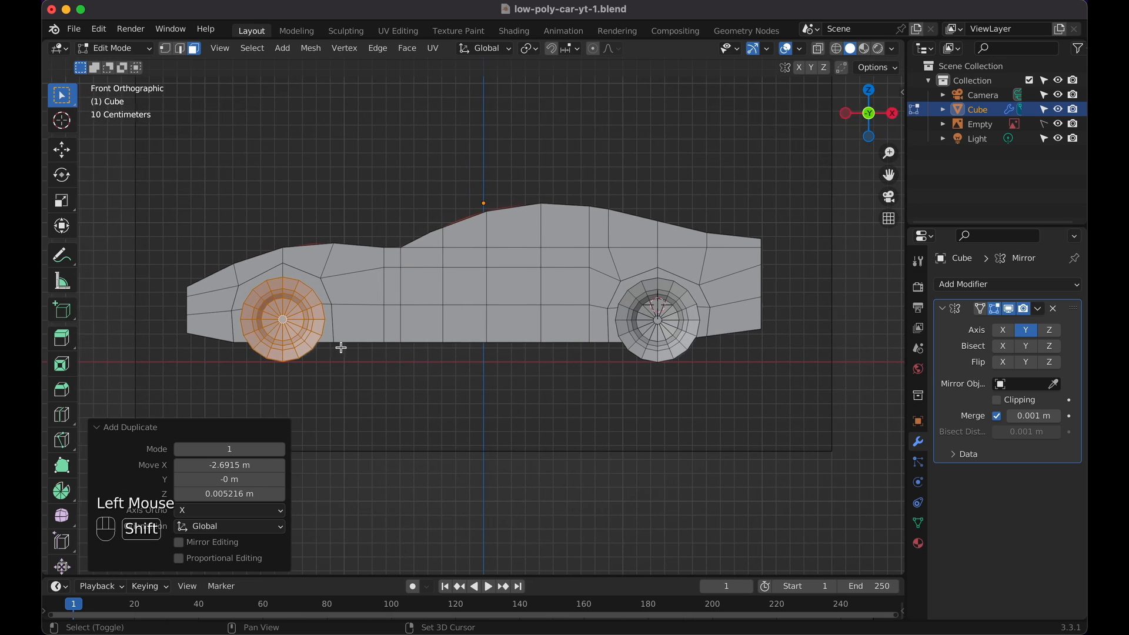
scroll(341, 348, "left", 1, "shift")
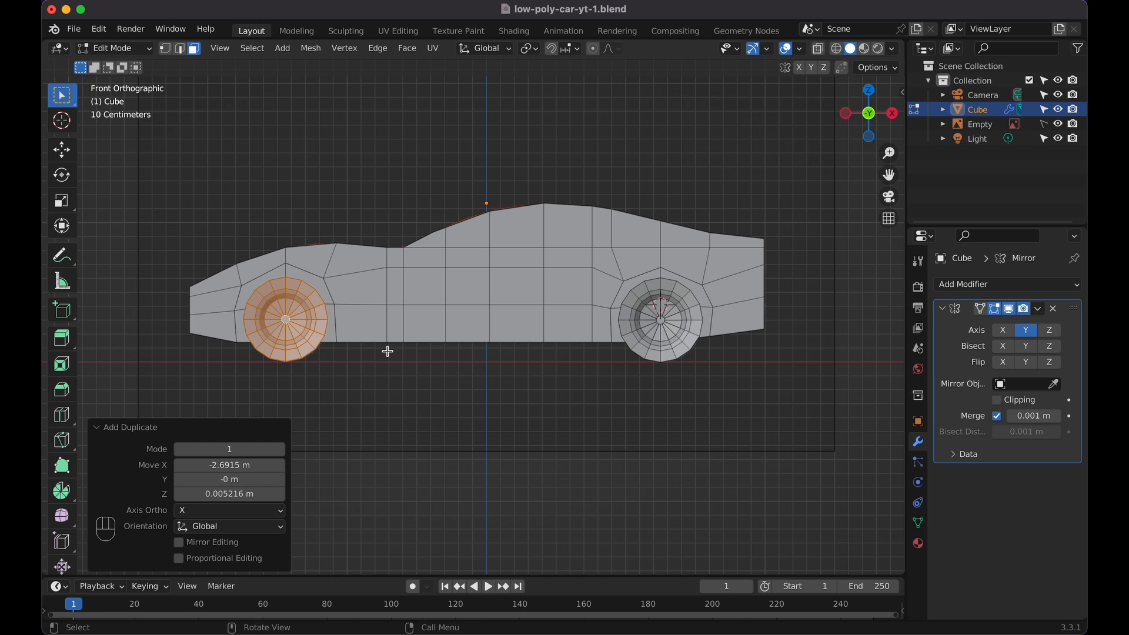
Examine the duplicated front wheel's fit in its arch from the side, below and above
scroll(387, 351, "right", 5)
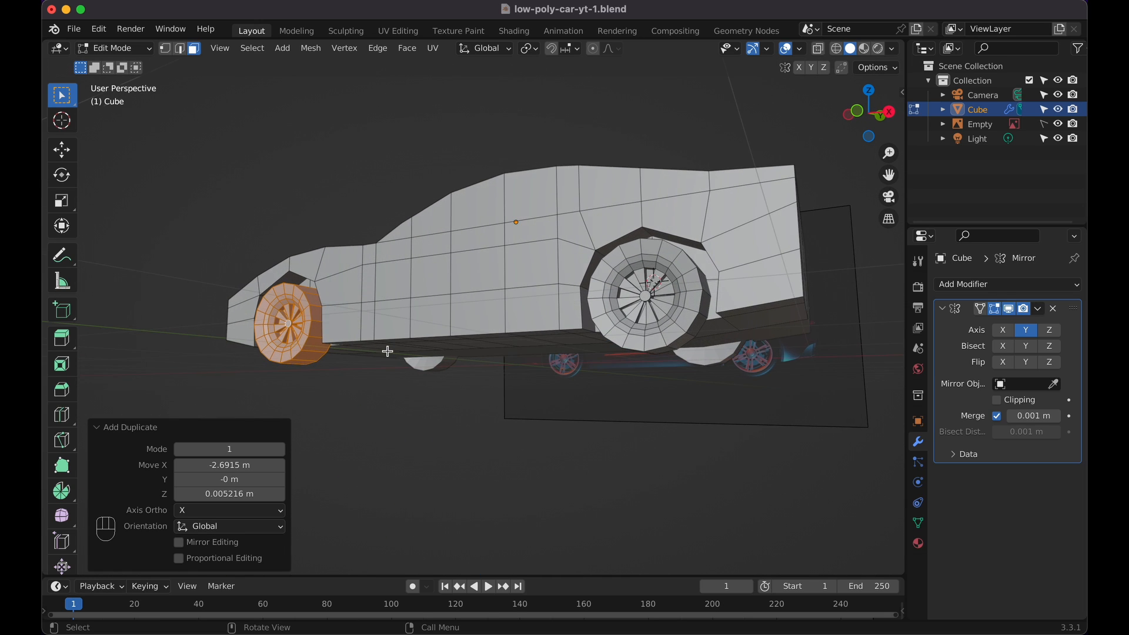
scroll(388, 351, "left", 6)
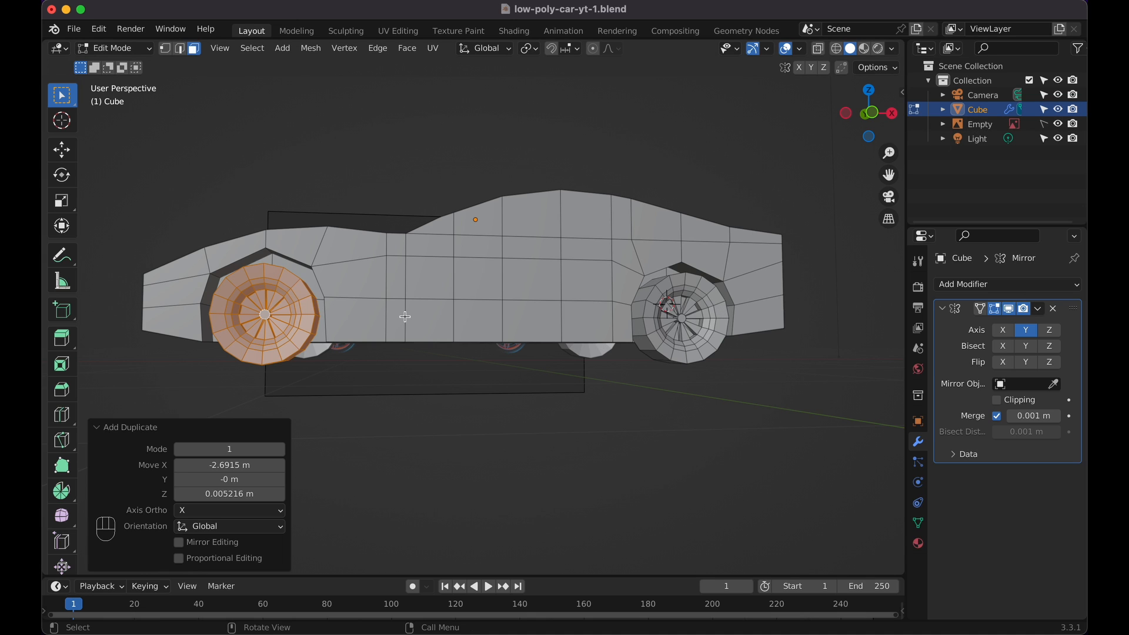
key("KP_1")
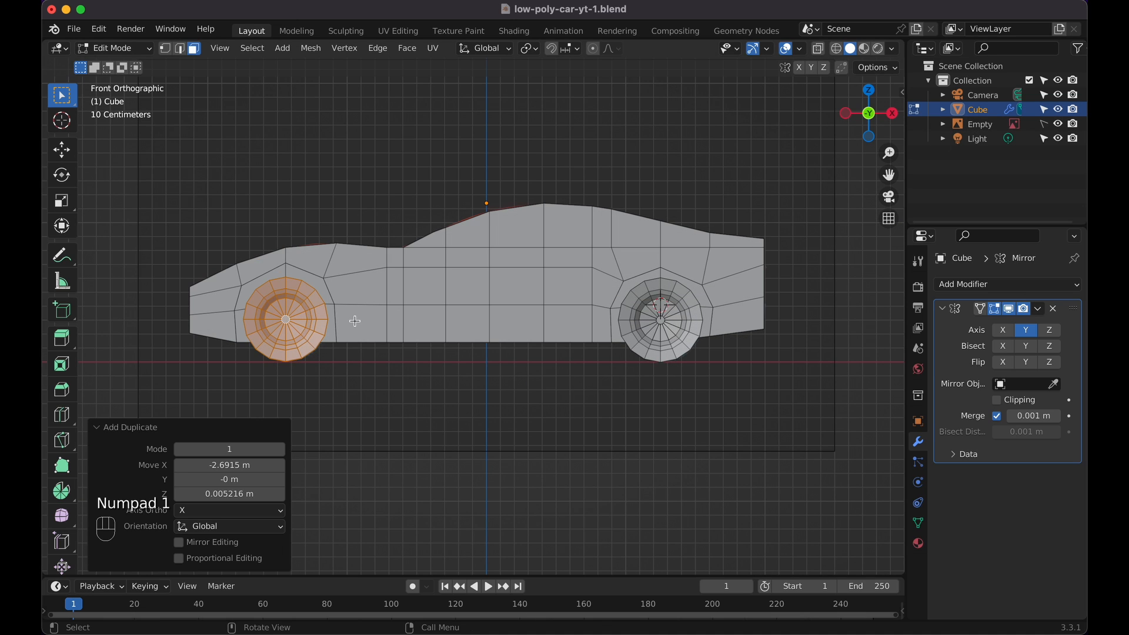
scroll(331, 350, "down", 6)
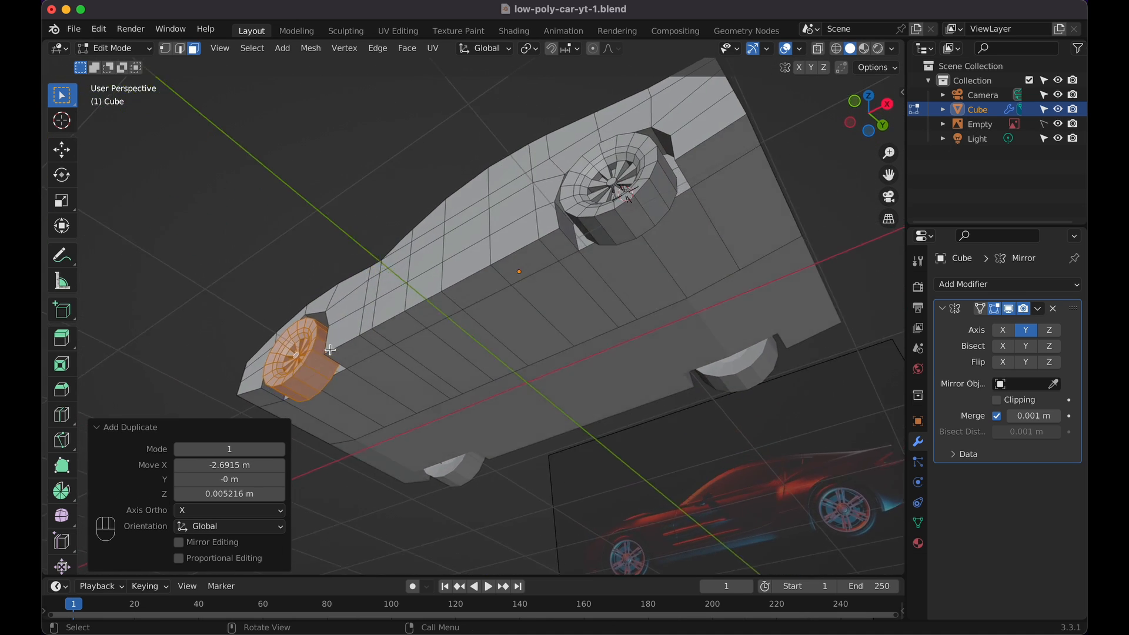
scroll(331, 350, "up", 4)
scroll(330, 350, "up", 6)
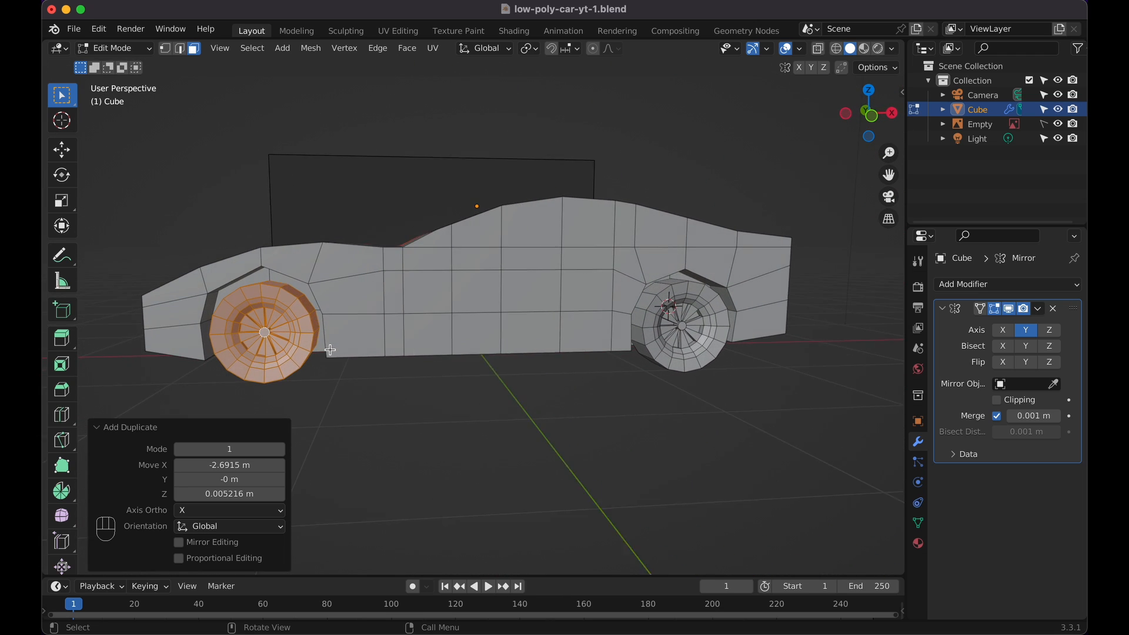
scroll(331, 350, "up", 2)
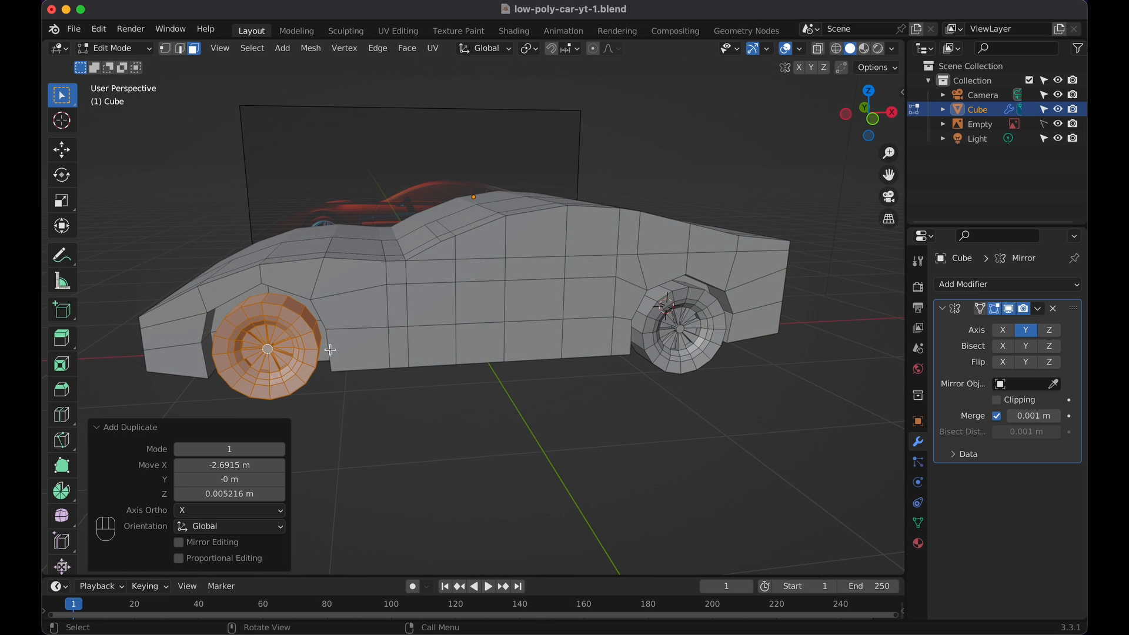
Leave mesh editing and examine the whole car with both wheels in place from above, the front and the side
key("Tab")
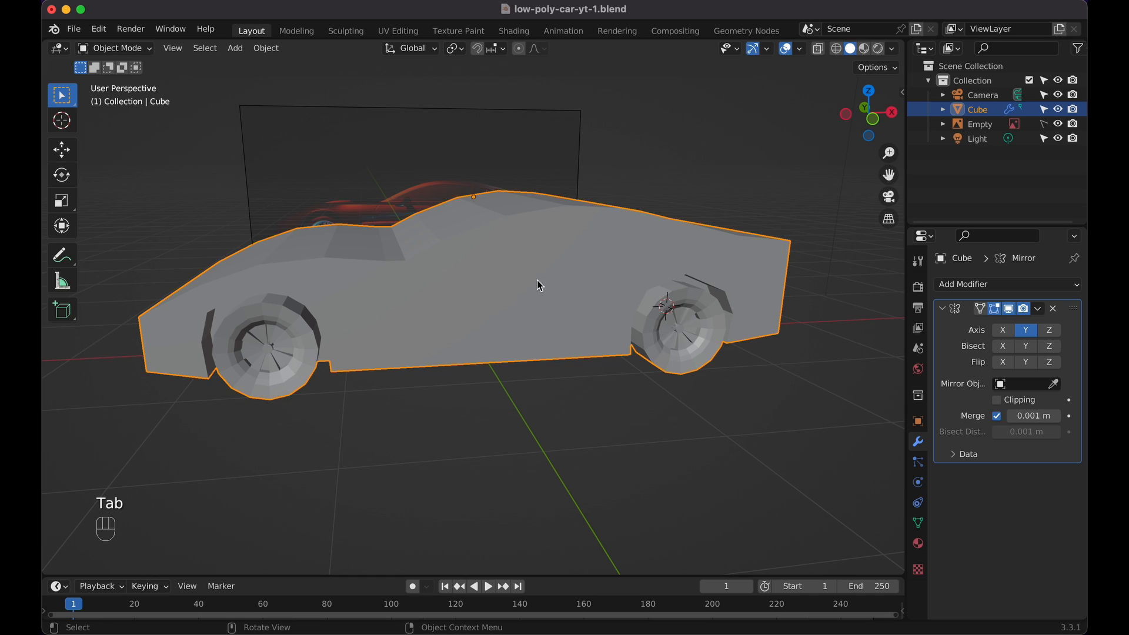
scroll(537, 280, "left", 8)
scroll(537, 280, "down", 10)
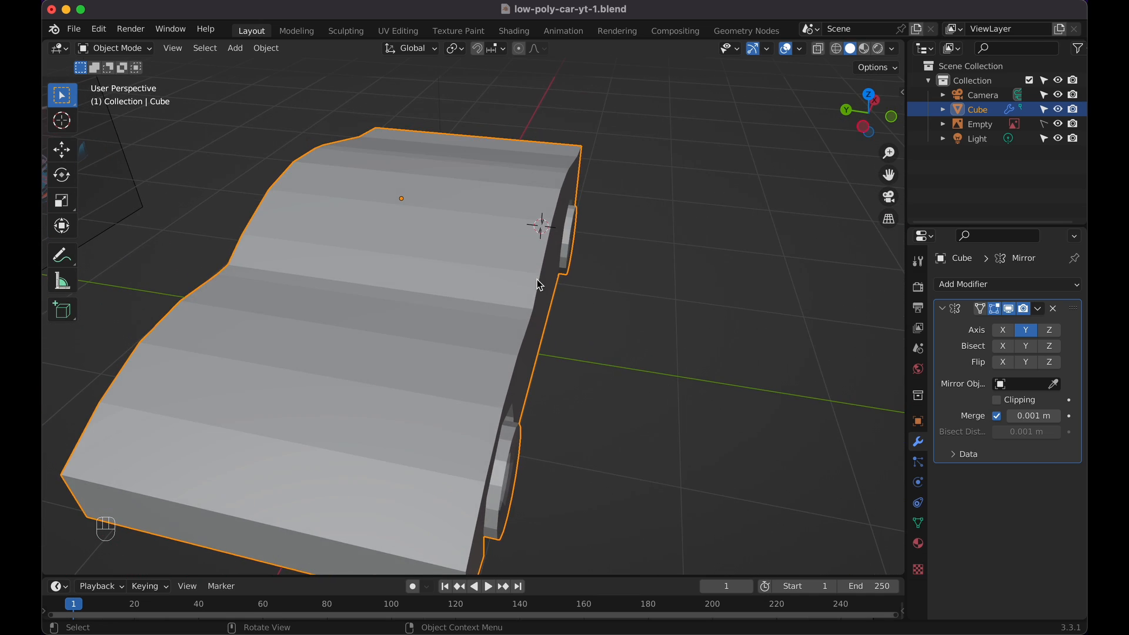
scroll(538, 283, "down", 4)
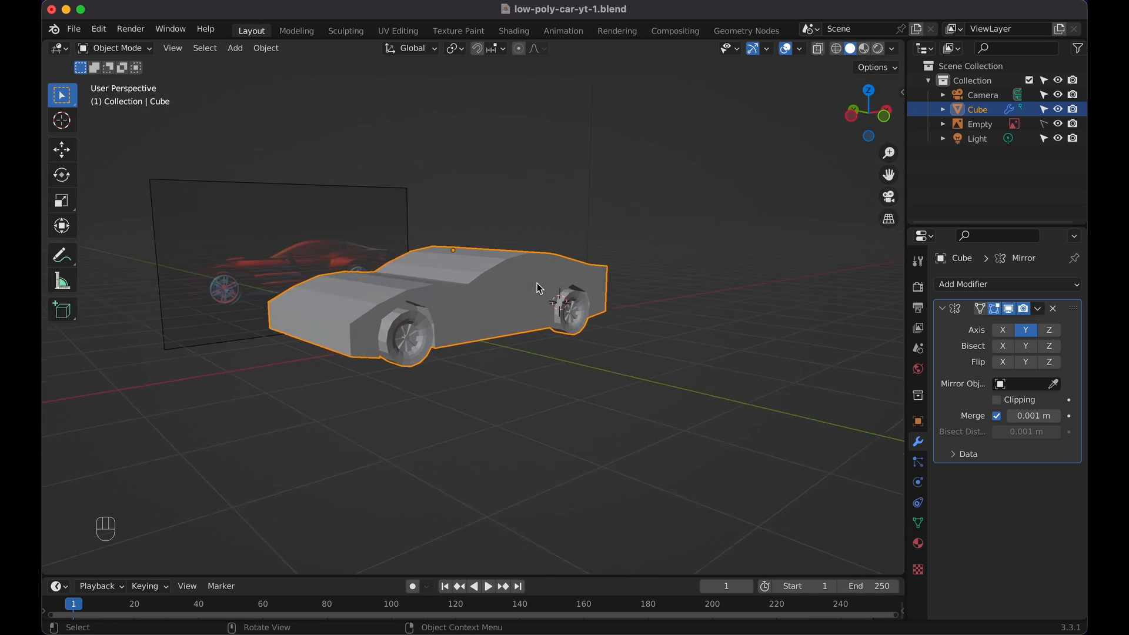
scroll(538, 283, "left", 5)
scroll(538, 284, "up", 5)
scroll(537, 283, "right", 4)
scroll(537, 284, "right", 5)
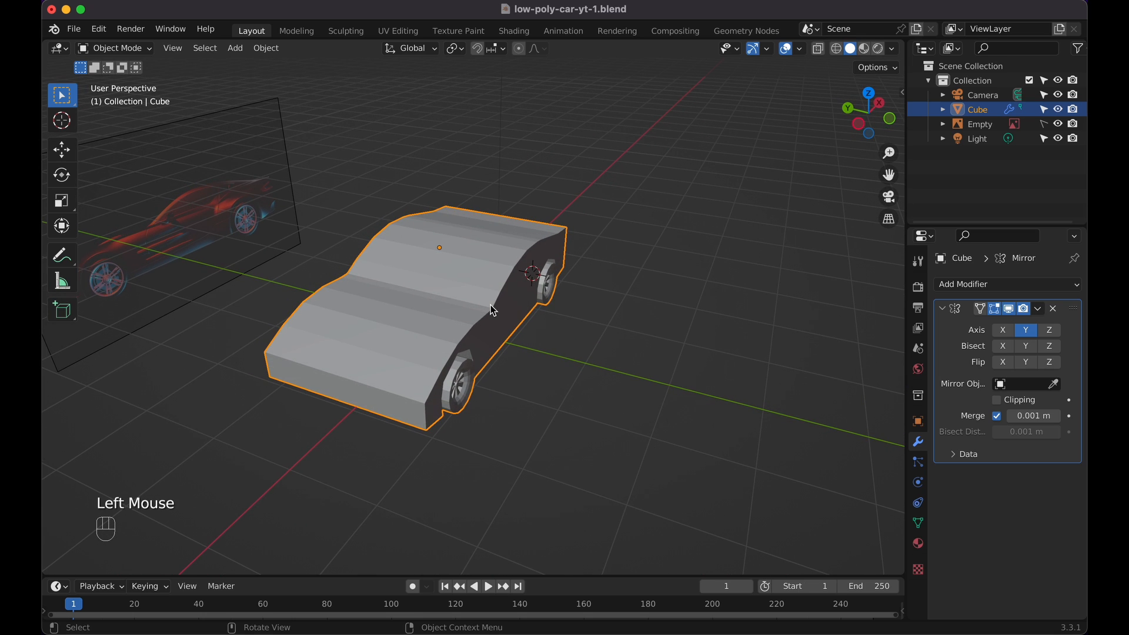
scroll(491, 305, "left", 3)
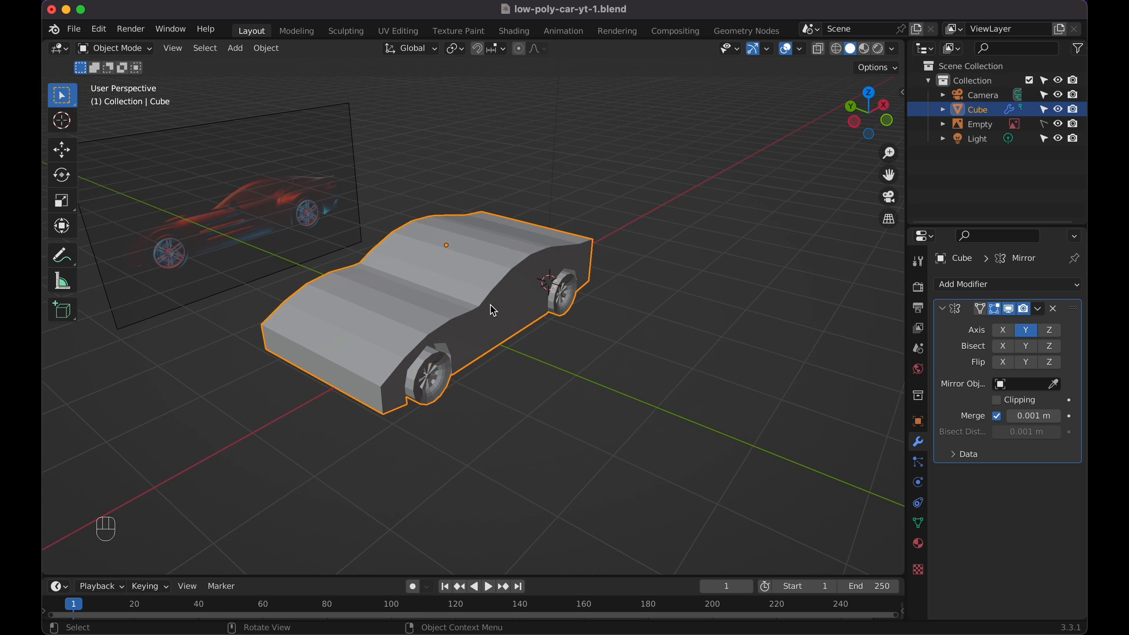
In edge editing, select the full upper side edge line from nose to tail and move it inward about 0.081 m along Y
key("Tab")
scroll(489, 305, "right", 2)
scroll(490, 306, "up", 4)
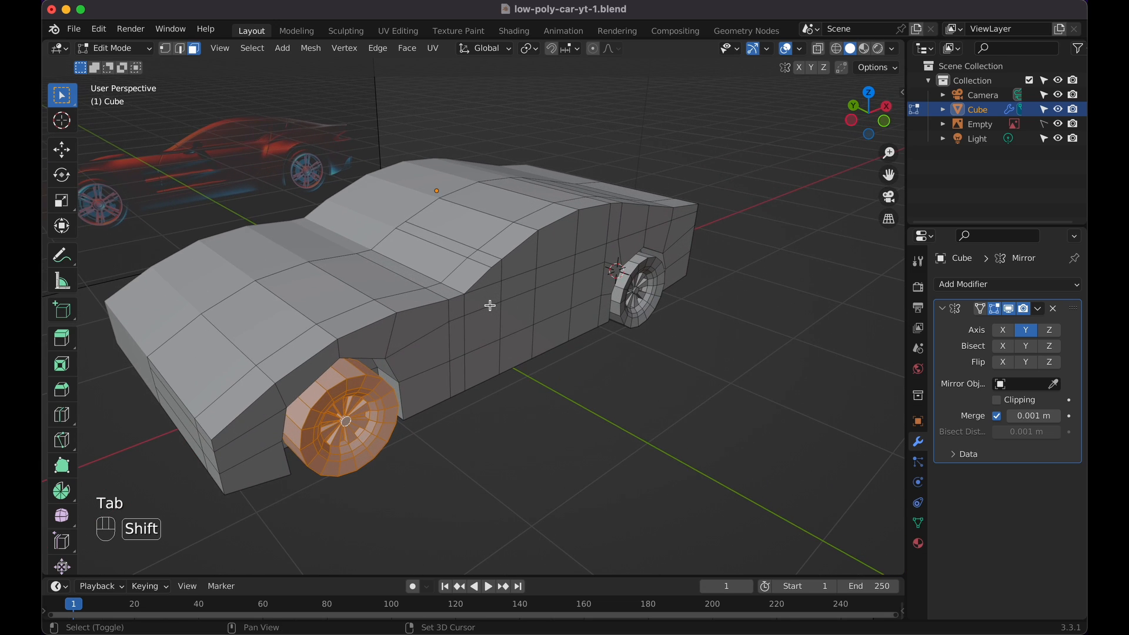
scroll(490, 305, "left", 3, "shift")
scroll(491, 305, "left", 1, "shift")
left_click(181, 50)
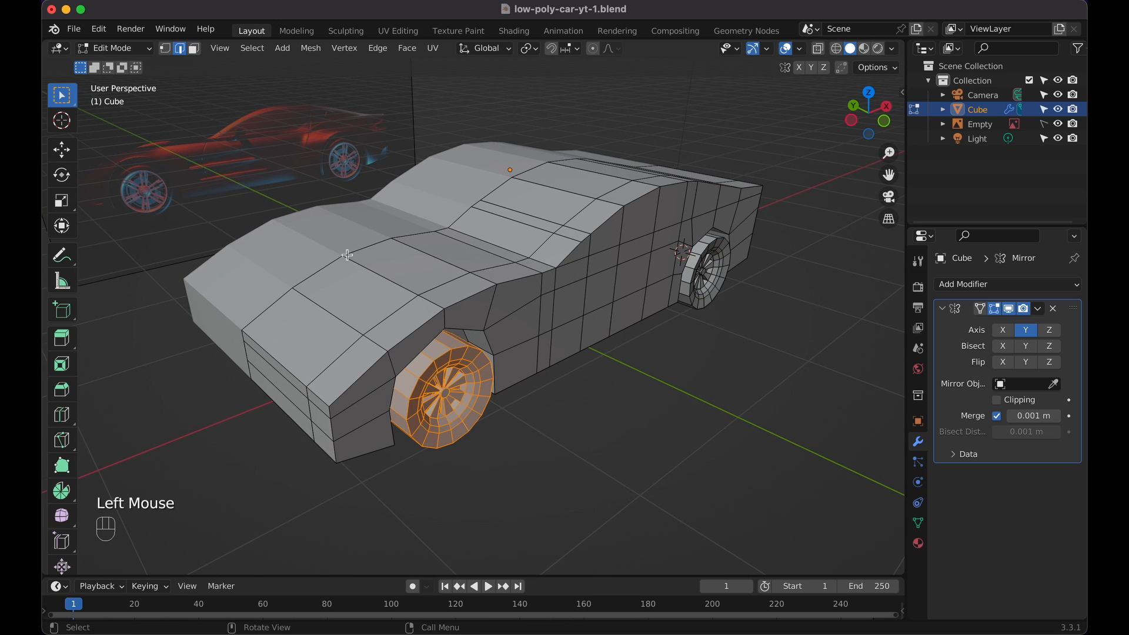
left_click(560, 292, "alt")
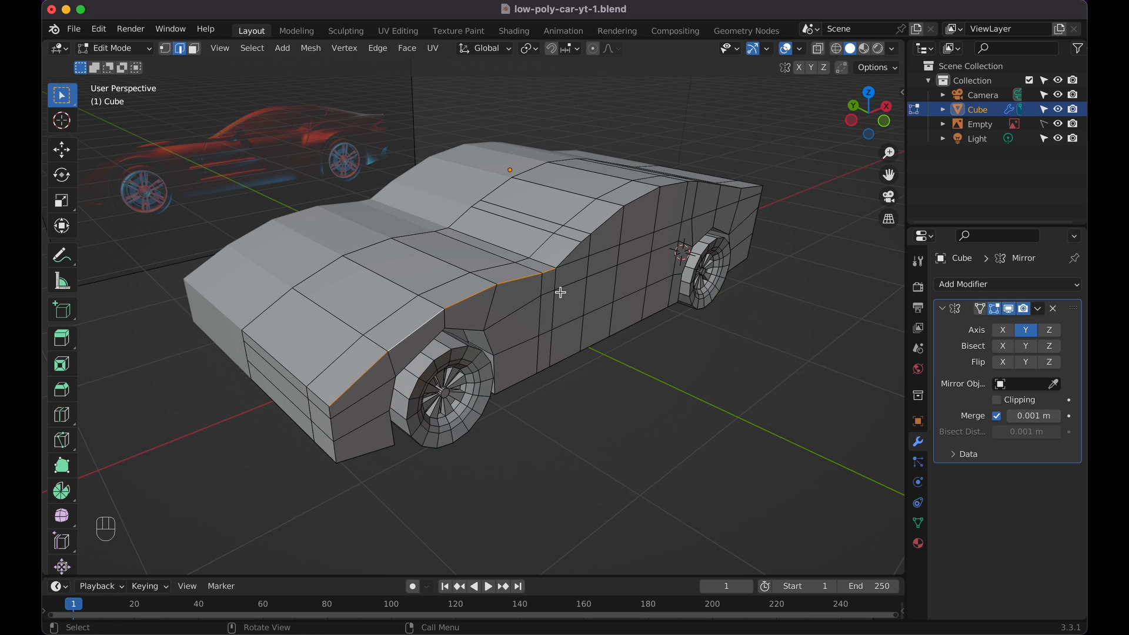
left_click(581, 244, "alt+shift")
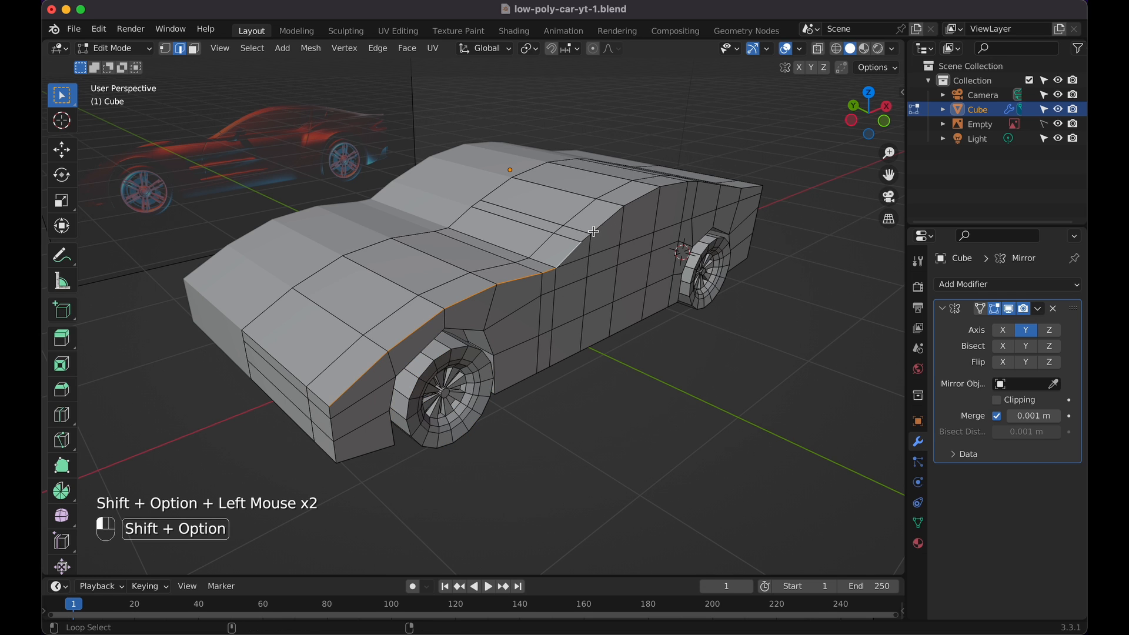
scroll(655, 209, "right", 5)
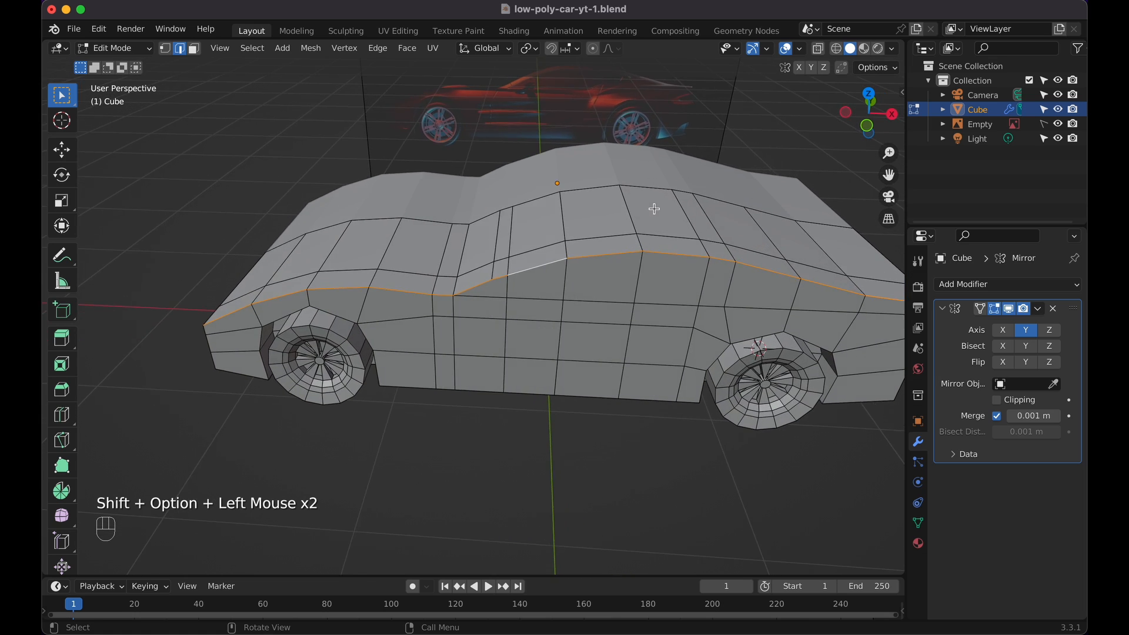
scroll(654, 209, "left", 5)
scroll(655, 209, "left", 3)
key("g")
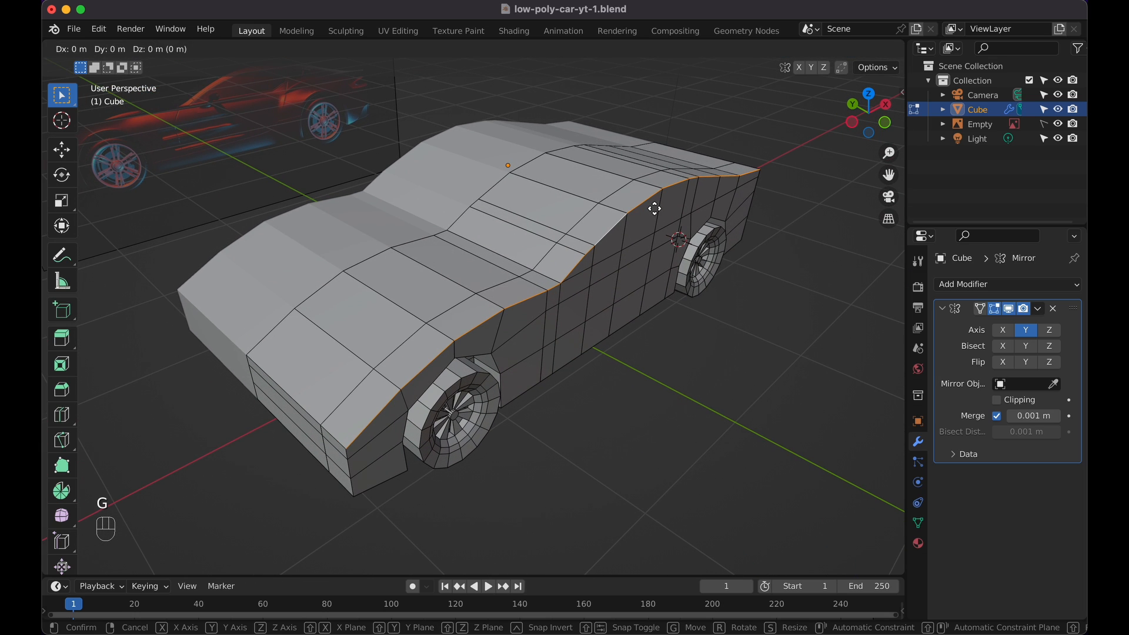
key("y")
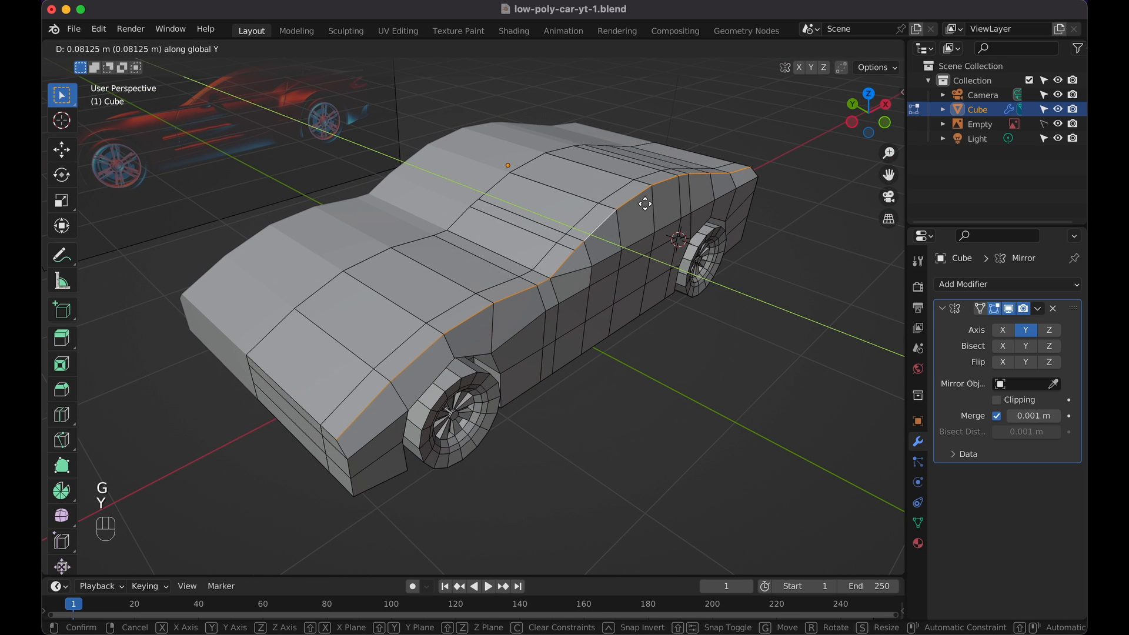
left_click(645, 204)
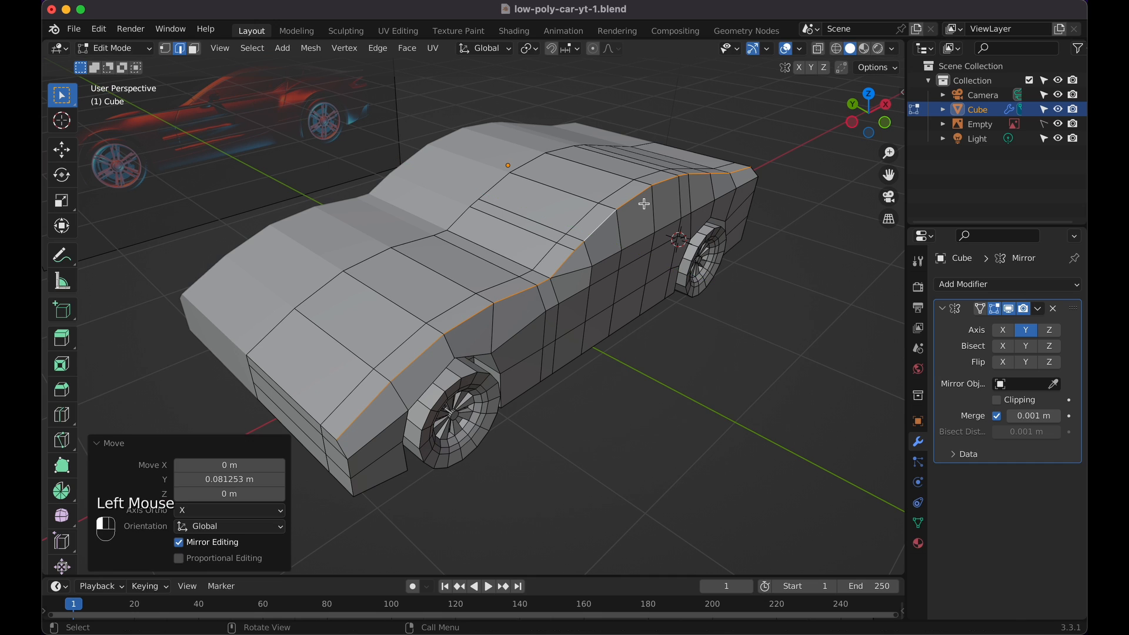
Select the bottom side edge of the body ahead of the front wheel and start moving it
scroll(645, 204, "up", 5)
scroll(644, 204, "left", 2)
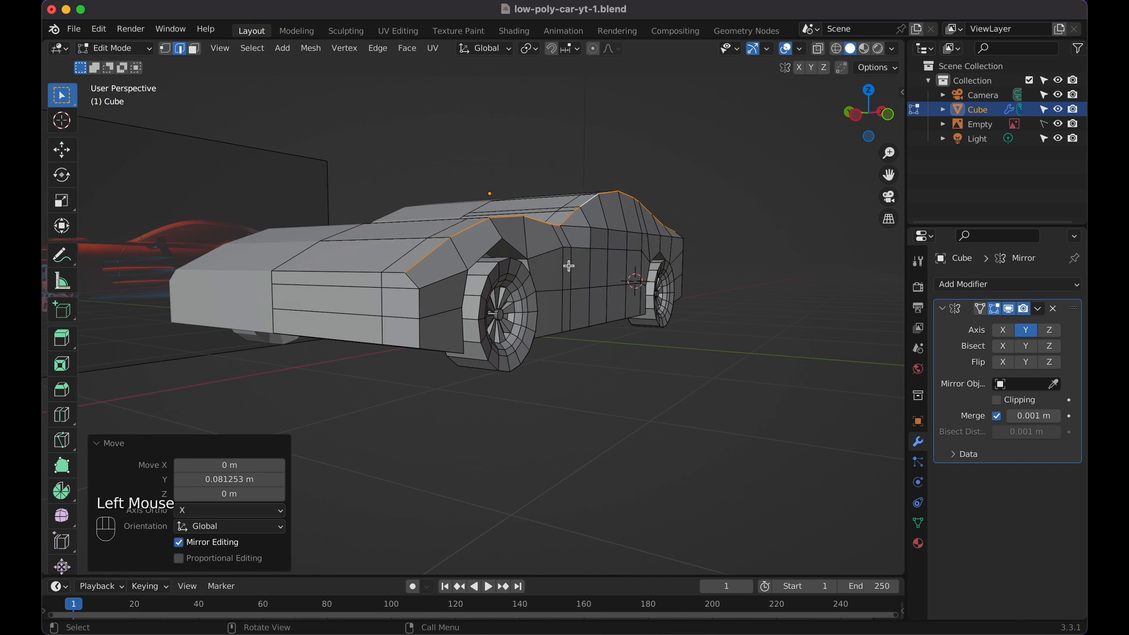
scroll(544, 282, "left", 4)
scroll(500, 328, "left", 5)
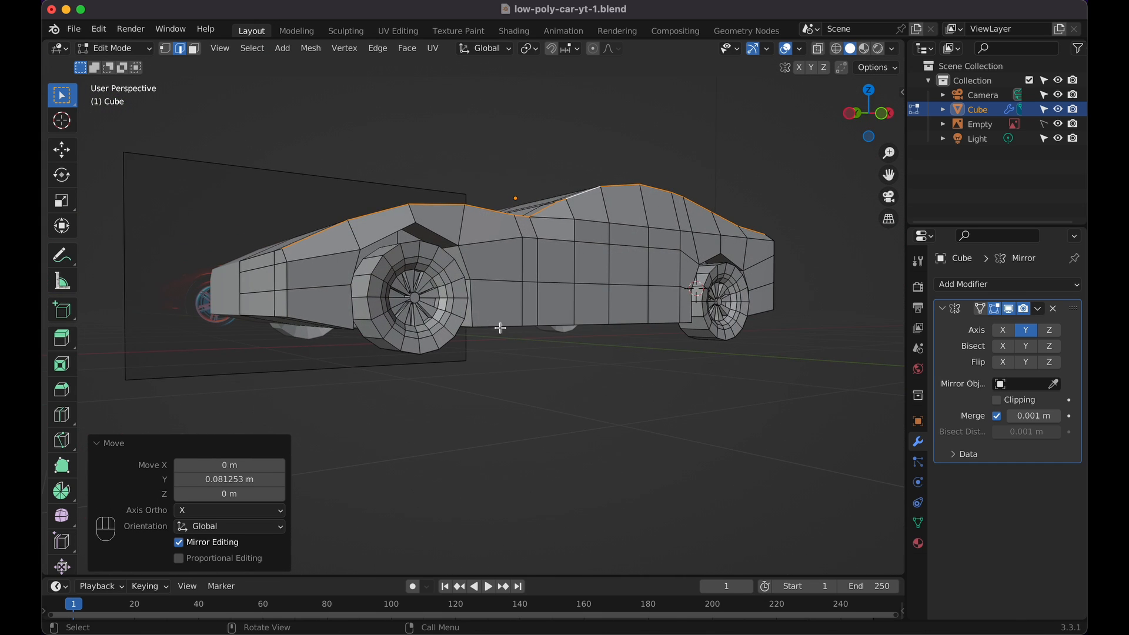
left_click(346, 325)
scroll(344, 325, "left", 3)
key("g")
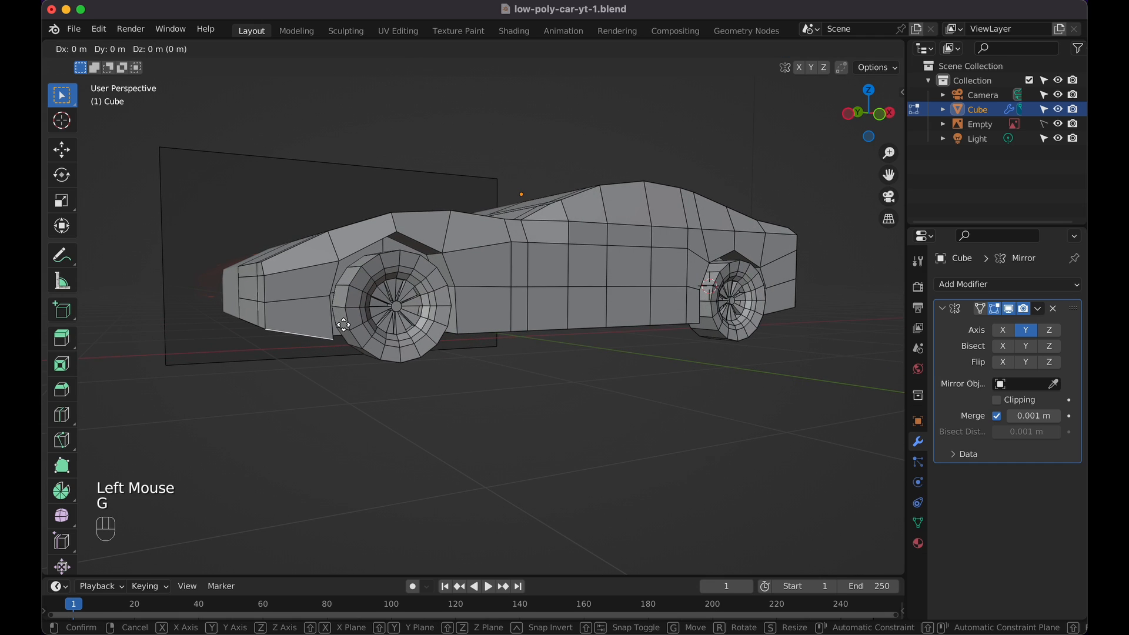
Raise the body's lower edge ahead of the front wheel about 0.06 m along Z
key("z")
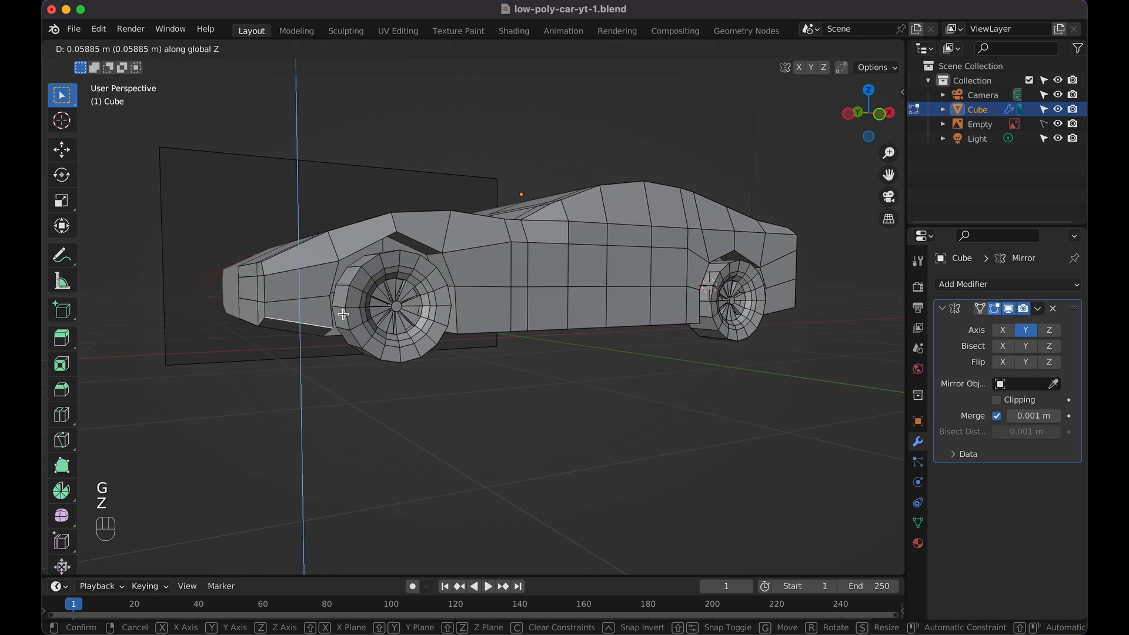
left_click(343, 315)
Move the two edges at the hood's front end about 0.03 m rearward along X
scroll(344, 315, "left", 5)
left_click(299, 286)
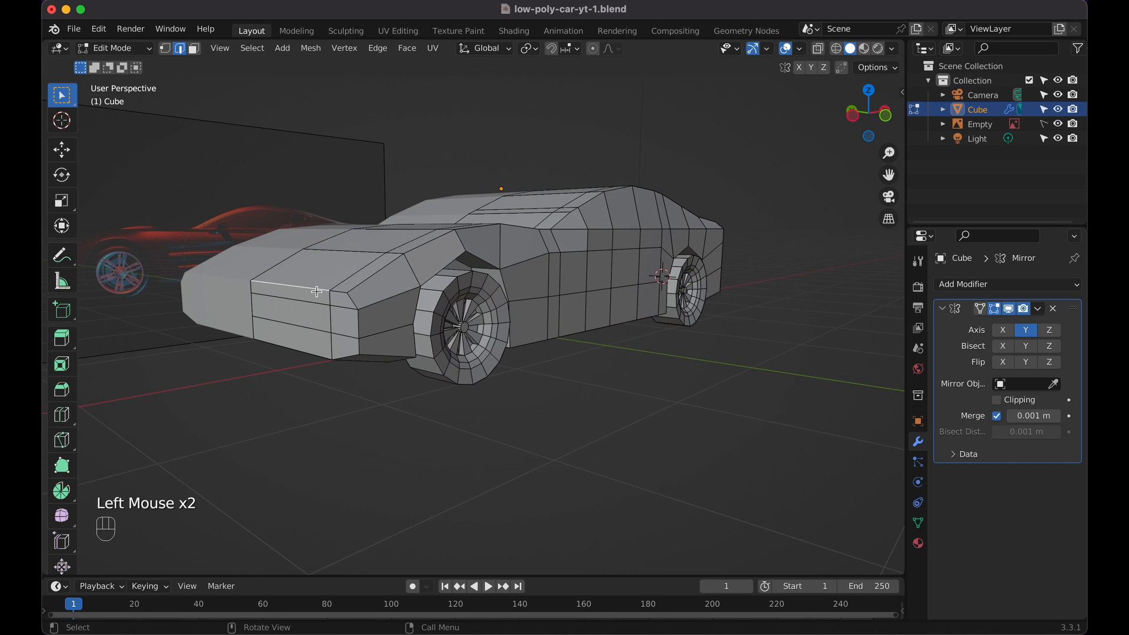
left_click(336, 291, "shift")
scroll(335, 291, "left", 5)
key("g")
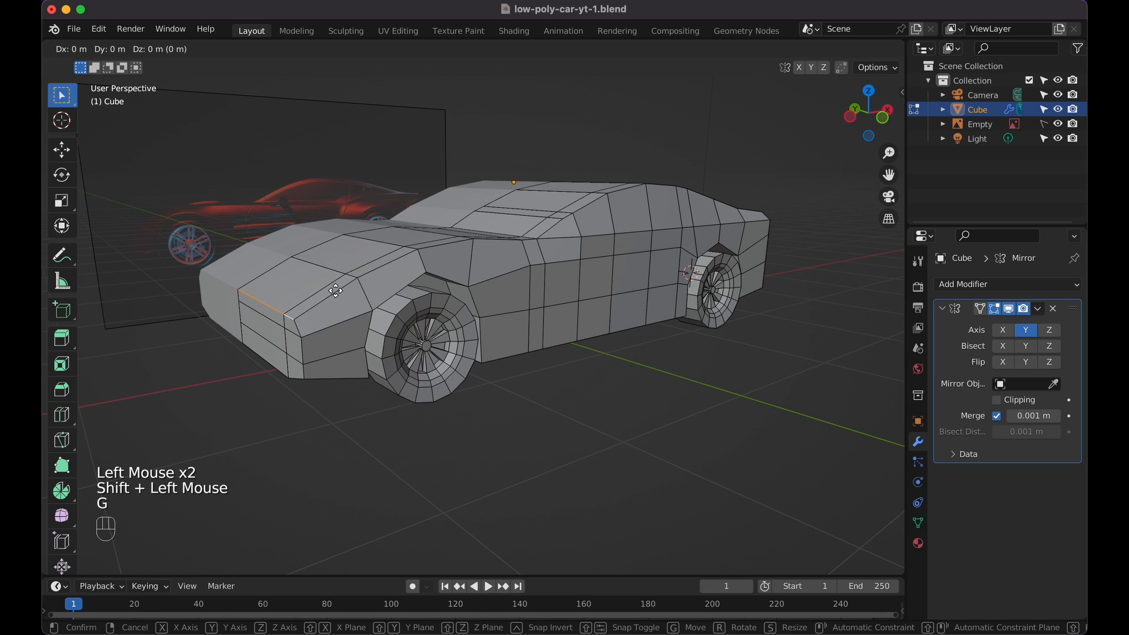
key("x")
left_click(341, 290)
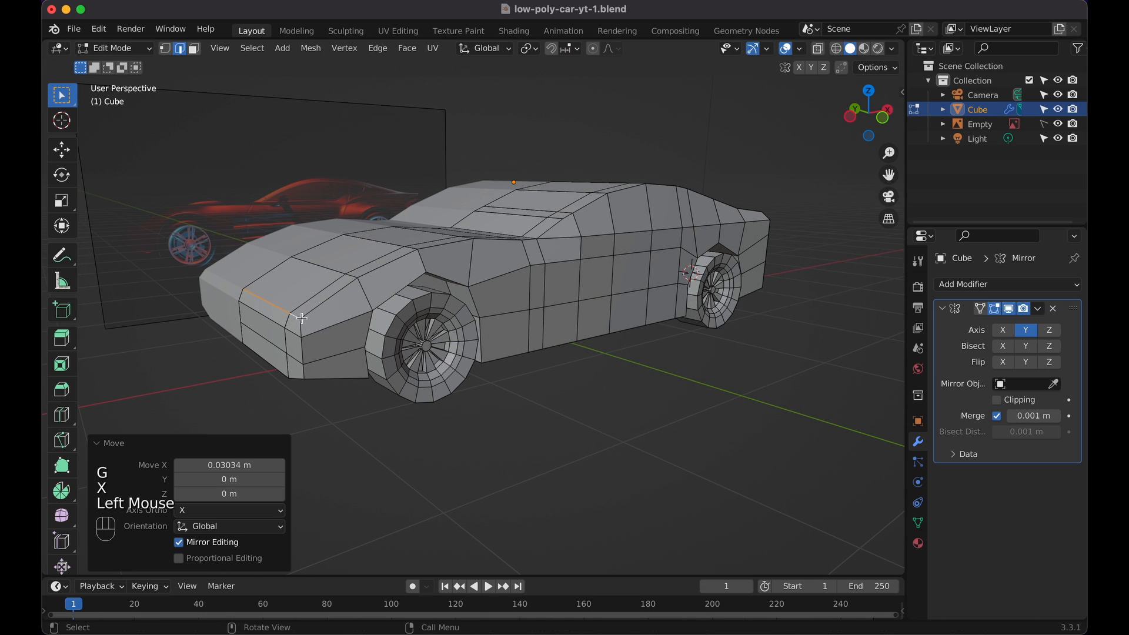
Move the horizontal middle edges of the front bumper about 0.01 m forward along X
double_click(267, 338)
left_click(277, 348, "shift")
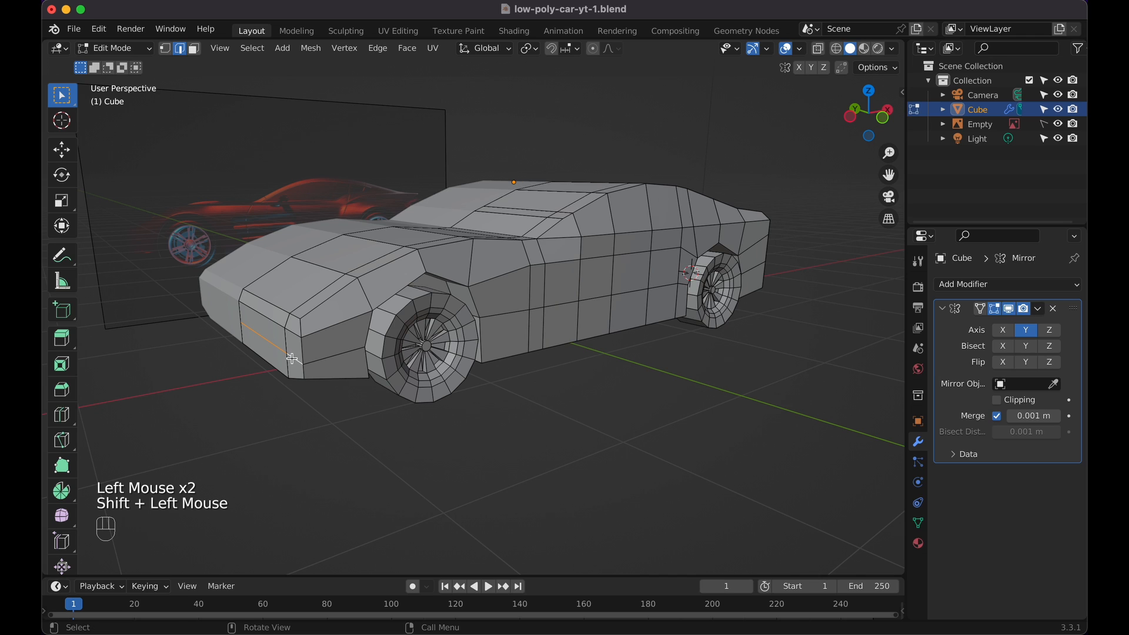
key("g")
key("y")
key("x")
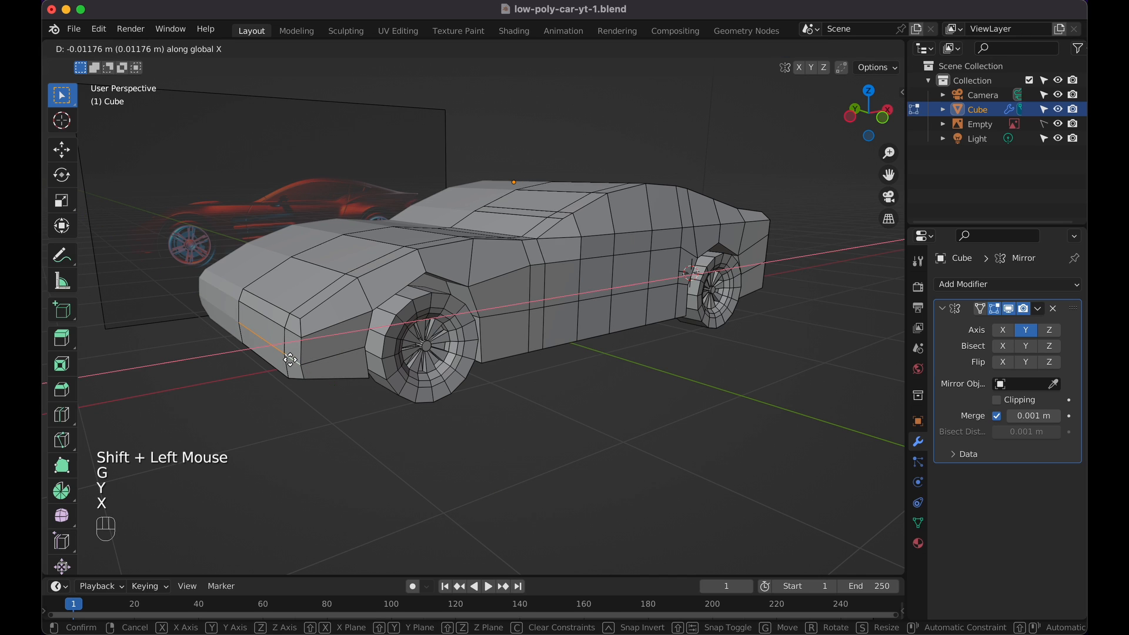
left_click(288, 360)
Select the front bumper's bottom edge beside the centre line and enable Clipping on the Mirror modifier
middle_click_drag(247, 400, 312, 329)
left_click(326, 309)
key("g")
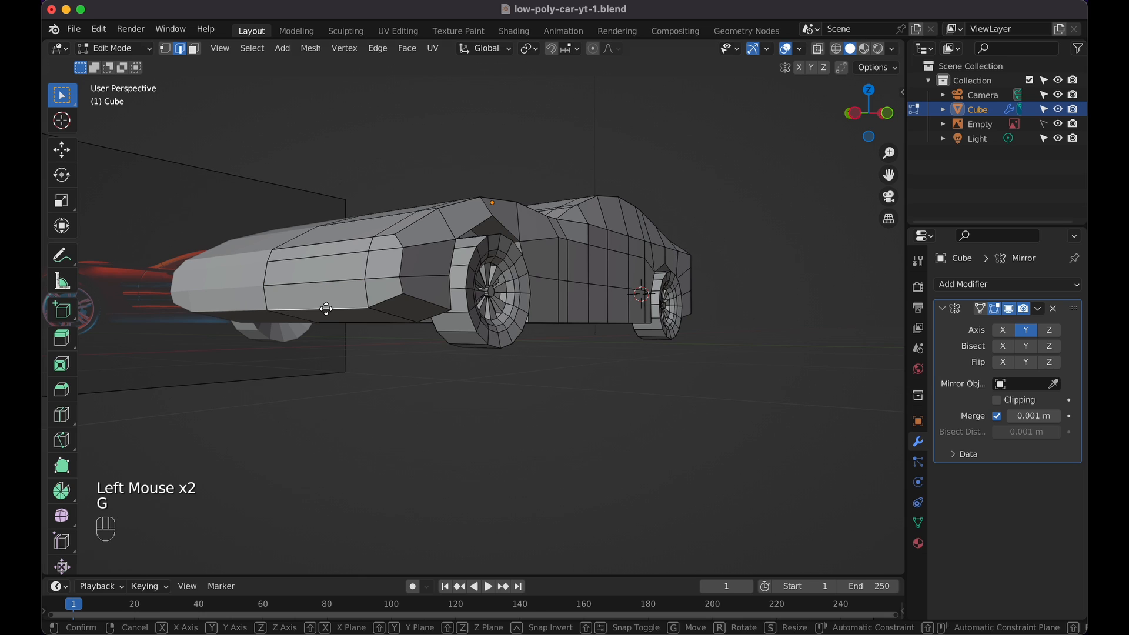
key("y")
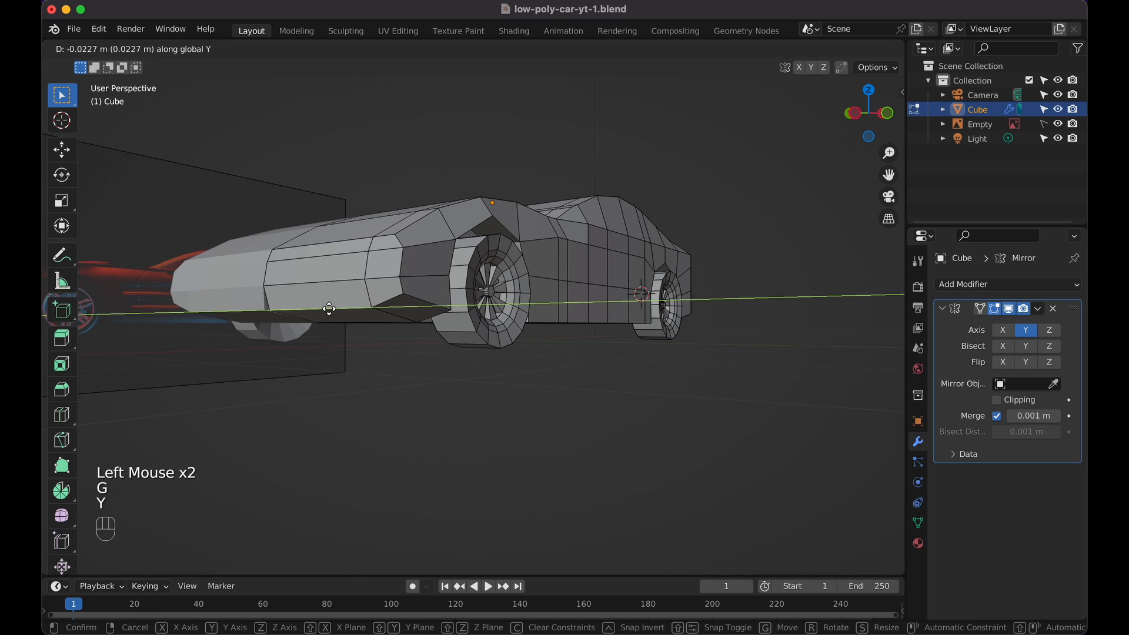
key("Escape")
middle_click_drag(328, 308, 458, 320)
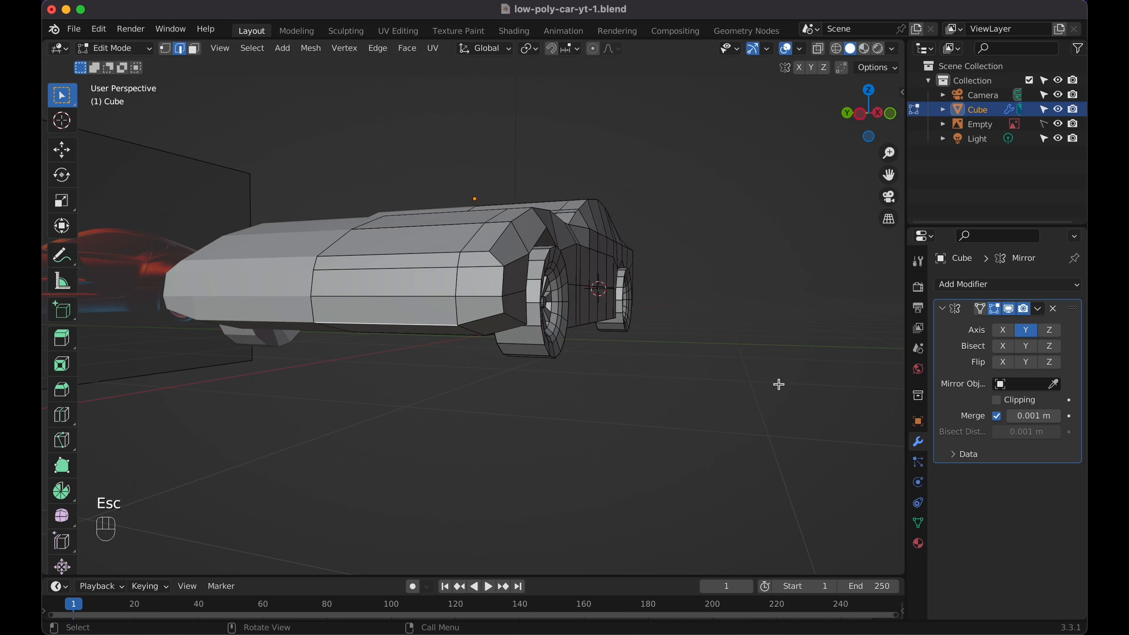
left_click(997, 400)
key("g")
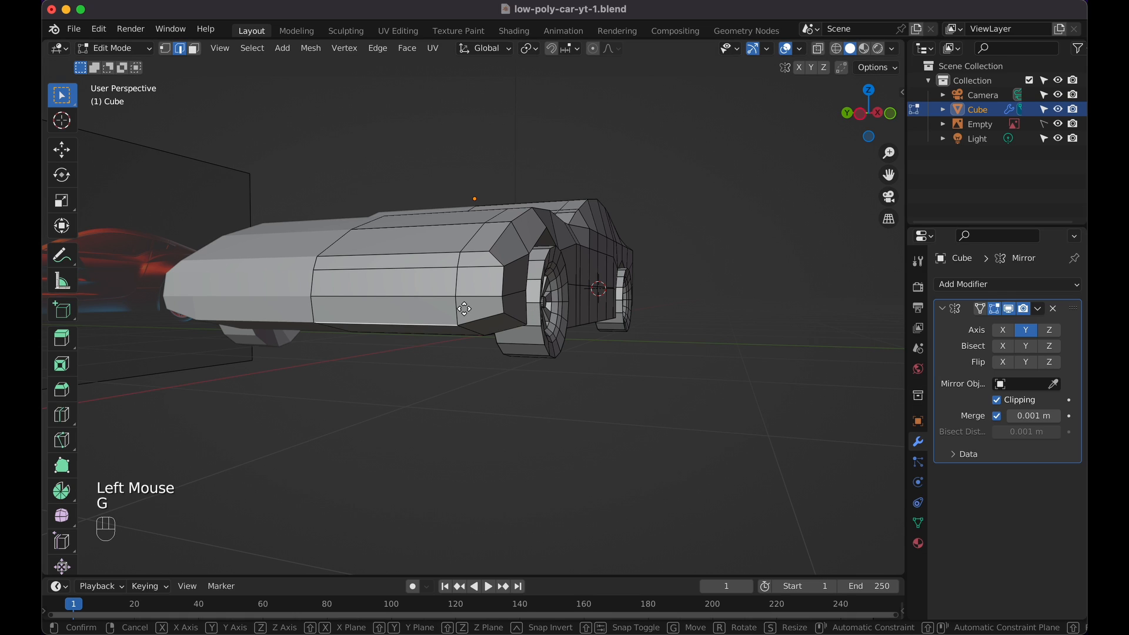
key("y")
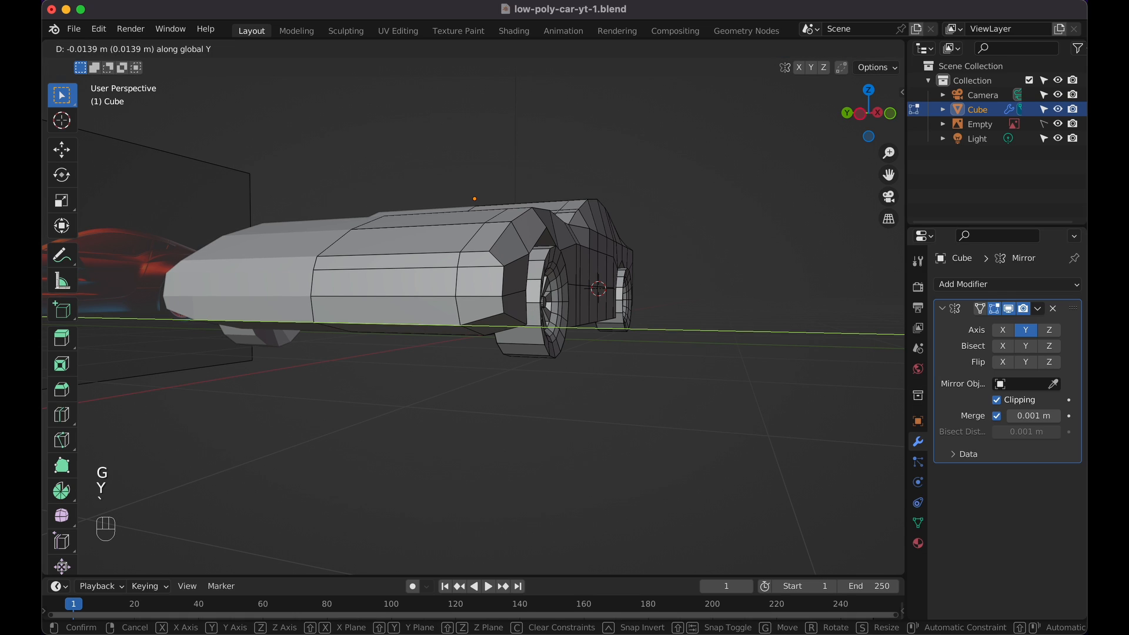
key("Escape")
Move the selected bottom edge of the front bumper about 0.044 m rearward along X
scroll(465, 324, "left", 5)
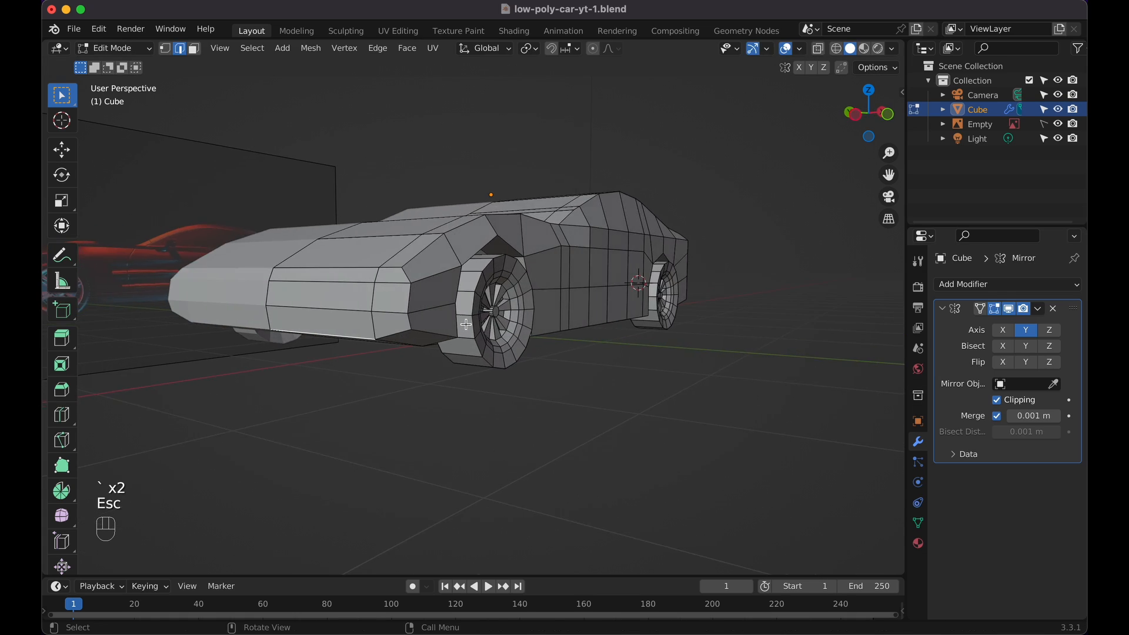
key("g")
key("y")
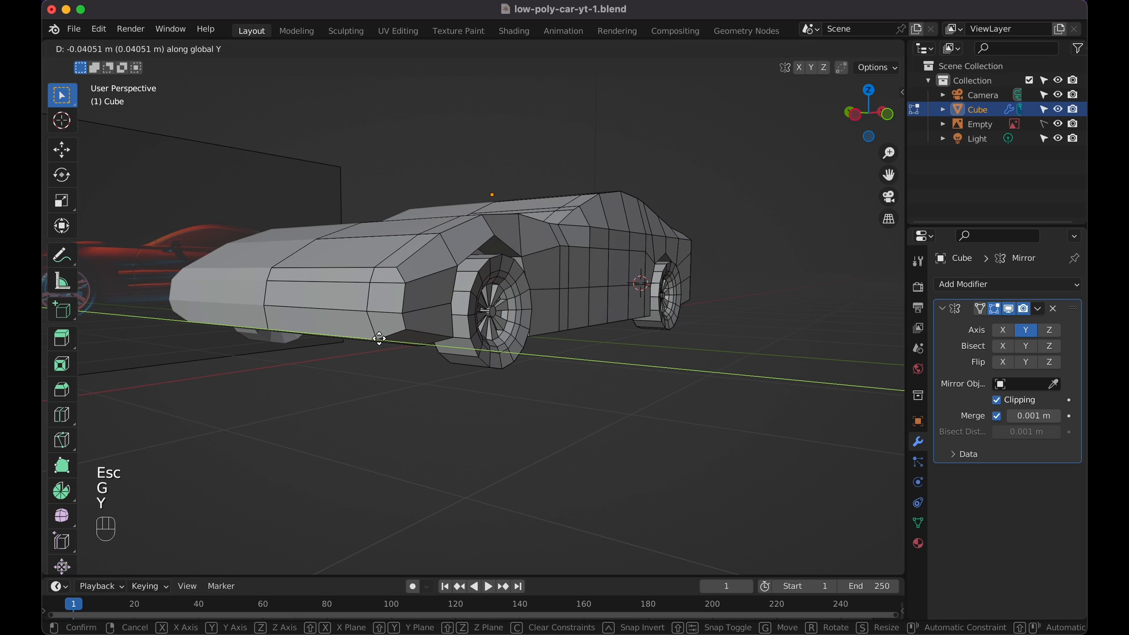
key("x")
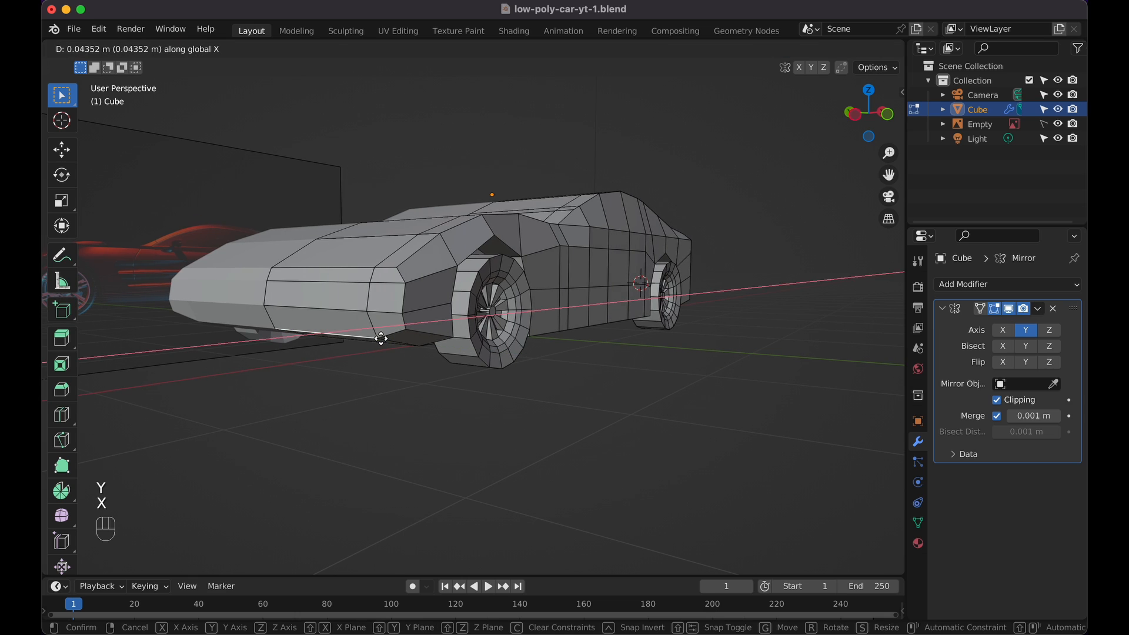
left_click(382, 338)
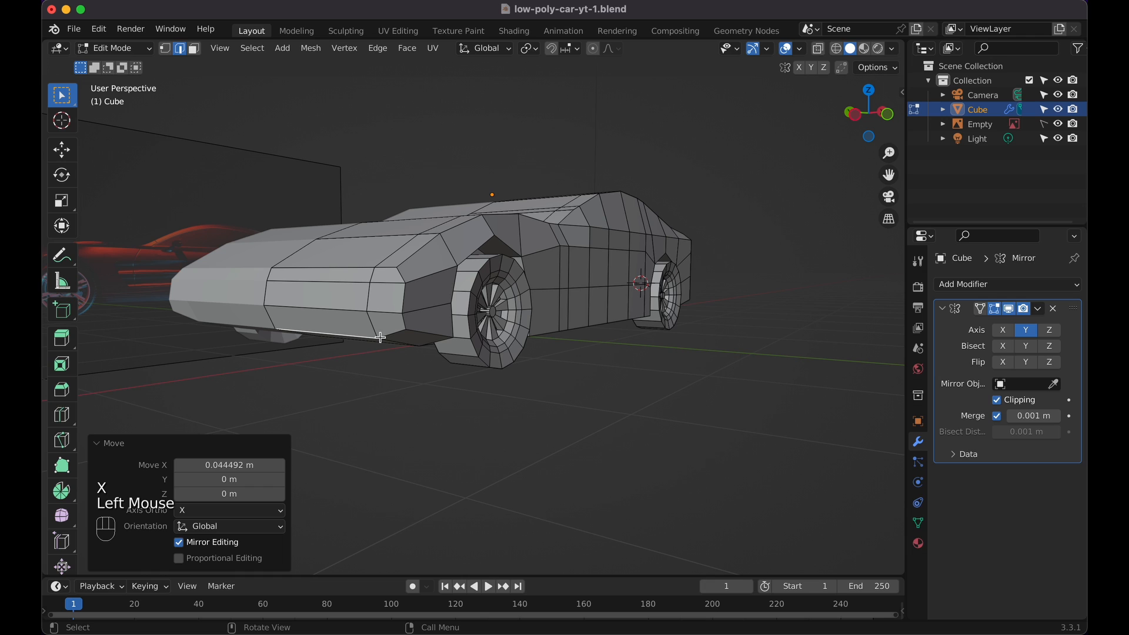
Extrude the lower central face of the front bumper inward about 0.036 m along its normal
scroll(380, 337, "left", 5)
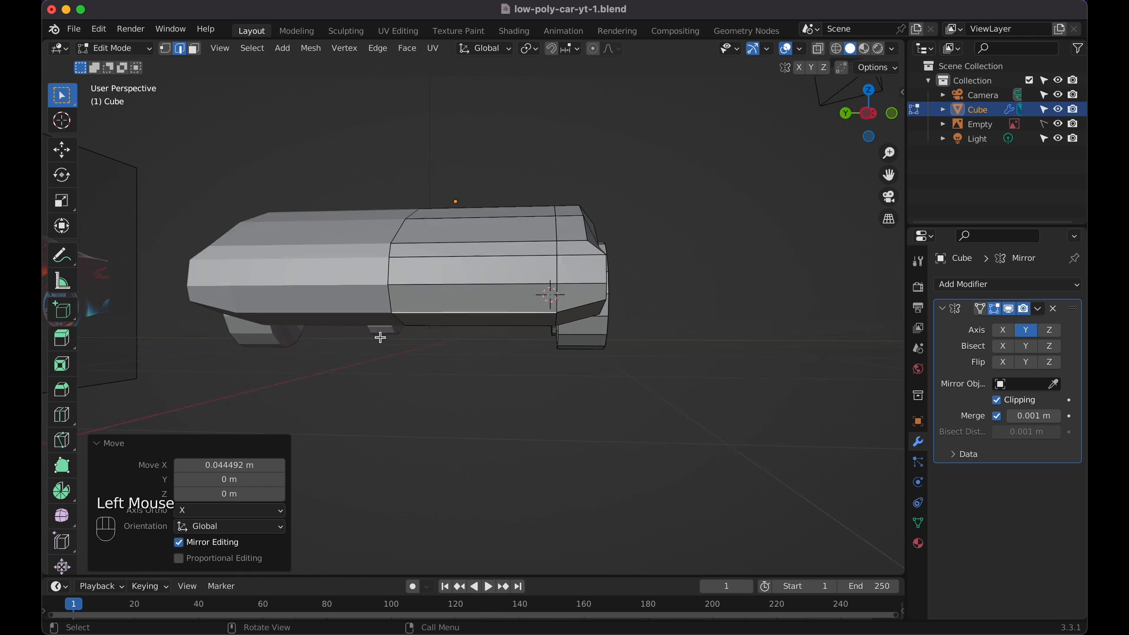
left_click(194, 49)
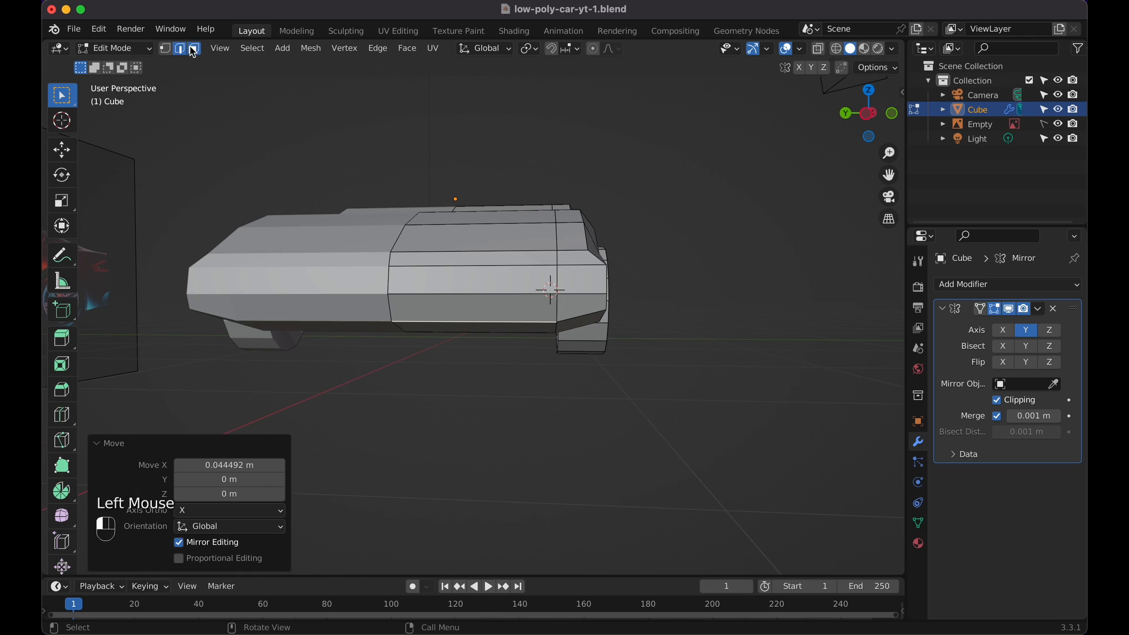
left_click(444, 308)
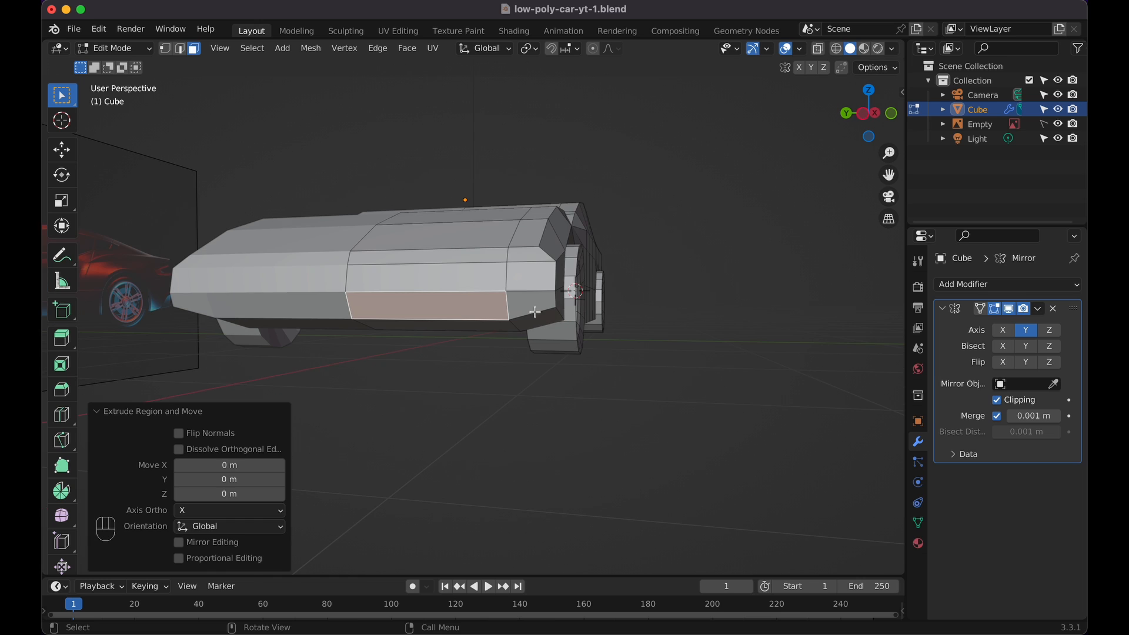
middle_click_drag(535, 312, 526, 314)
key("e")
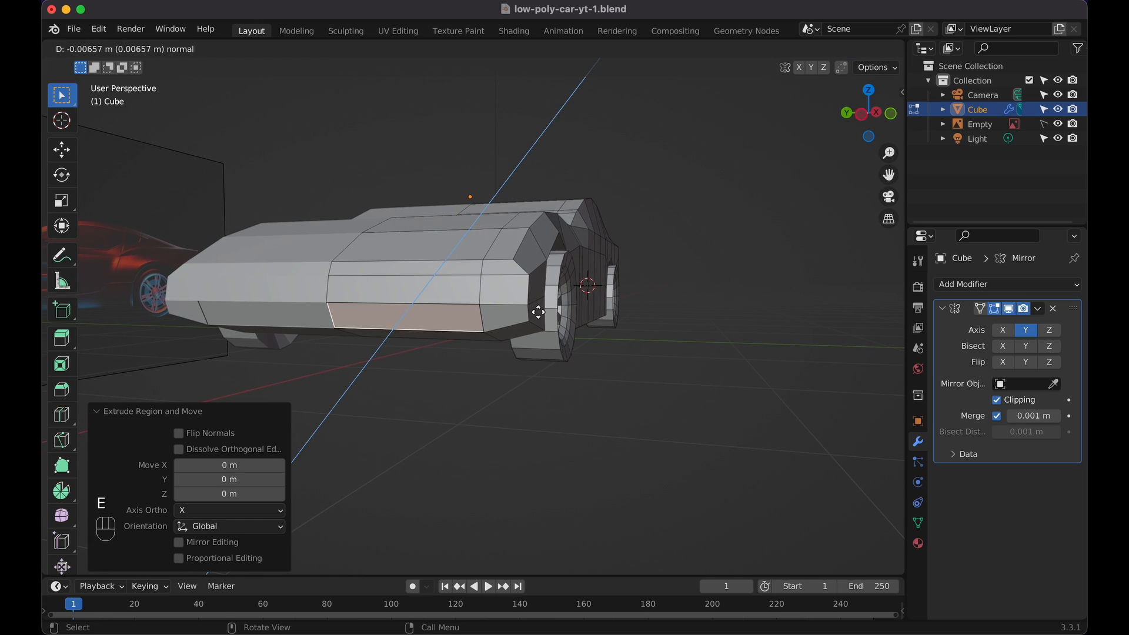
left_click(543, 312)
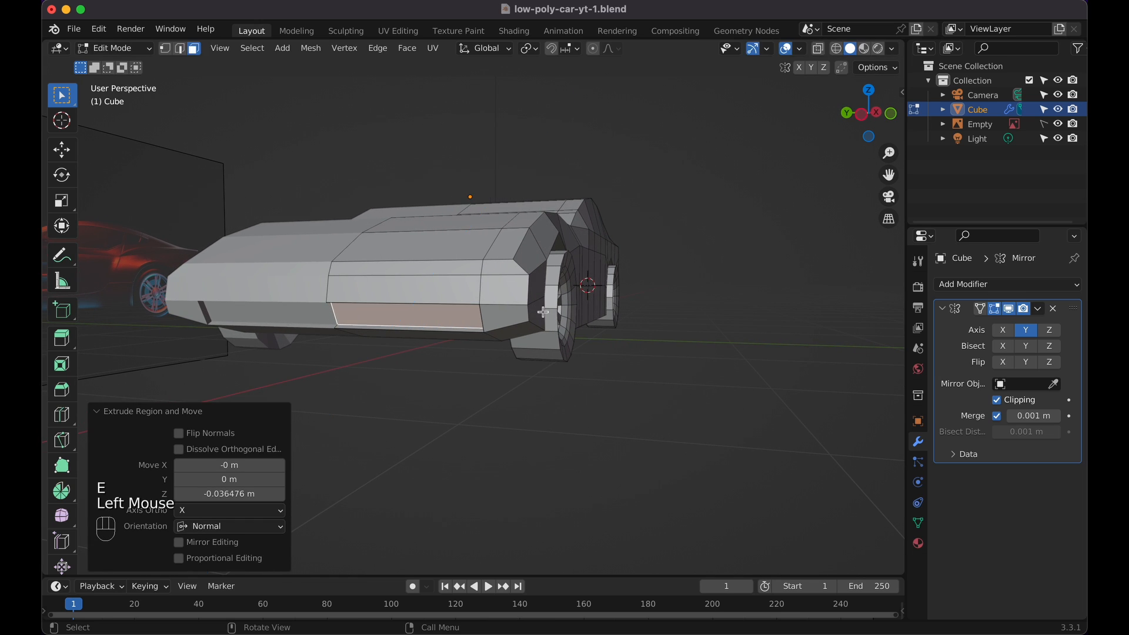
Raise the bottom edges of the rear bumper about 0.033 m along Z
key("Tab")
left_click(601, 390)
middle_click_drag(601, 390, 556, 363)
key("Tab")
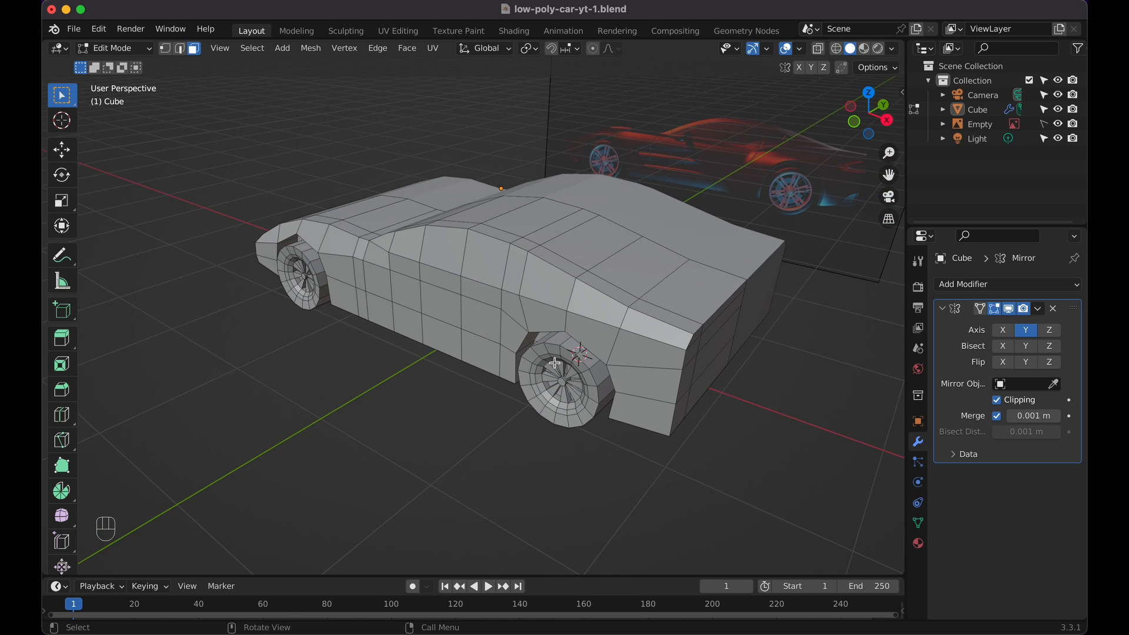
left_click(181, 50)
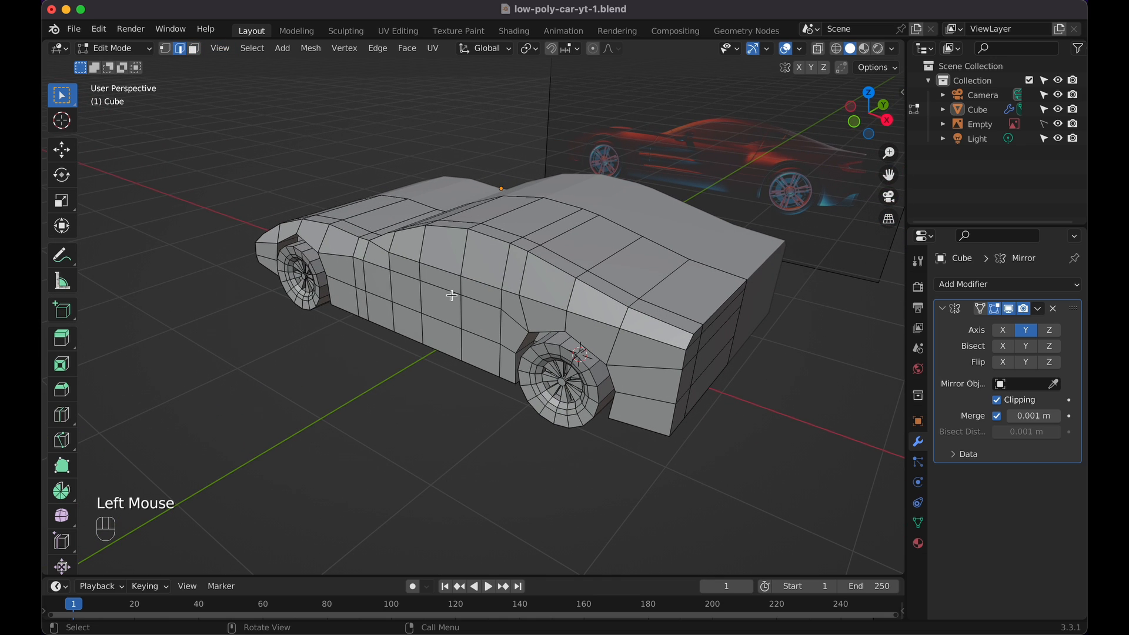
middle_click_drag(452, 295, 477, 297)
middle_click_drag(566, 285, 561, 285)
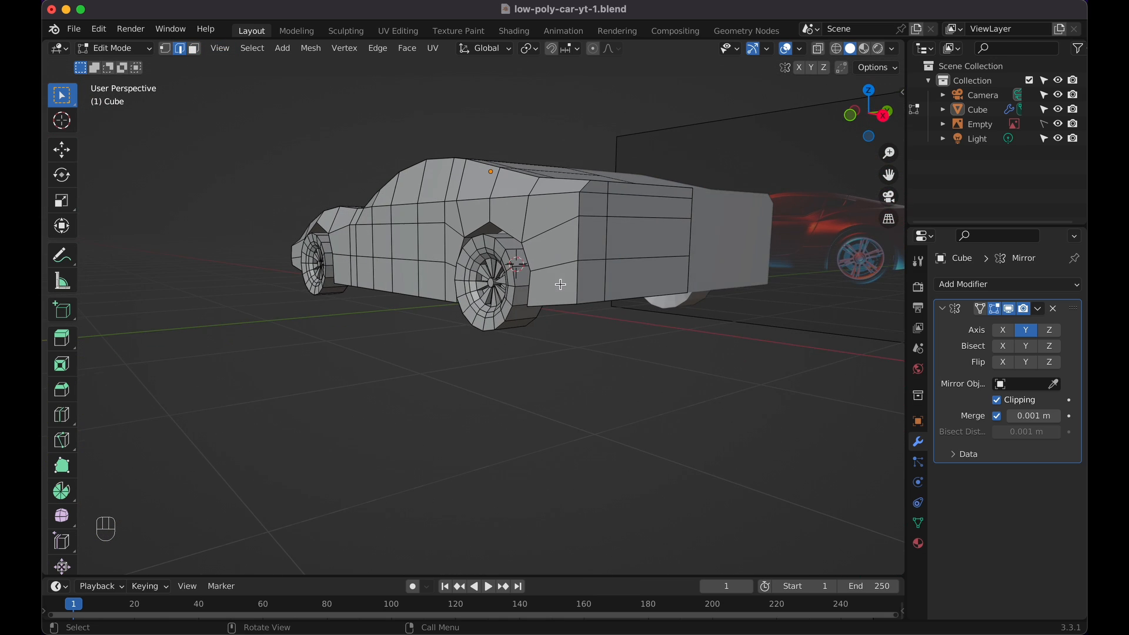
left_click(590, 302, "shift")
key("g")
key("z")
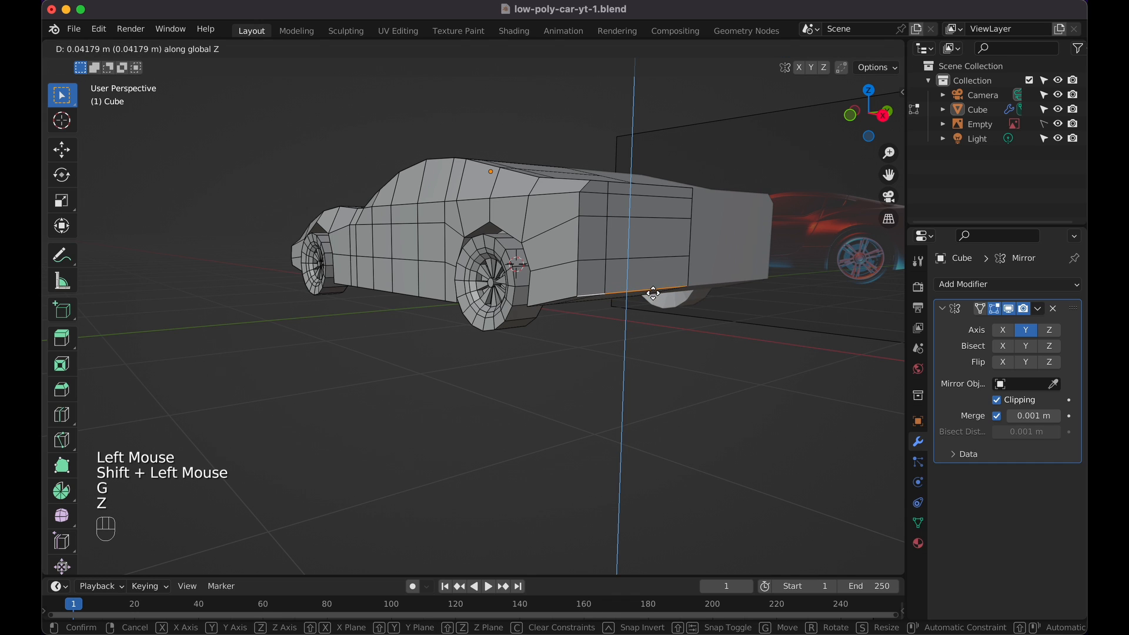
left_click(652, 293)
Move the selected bottom edges of the rear bumper about 0.046 m forward along X
middle_click_drag(653, 293, 653, 293)
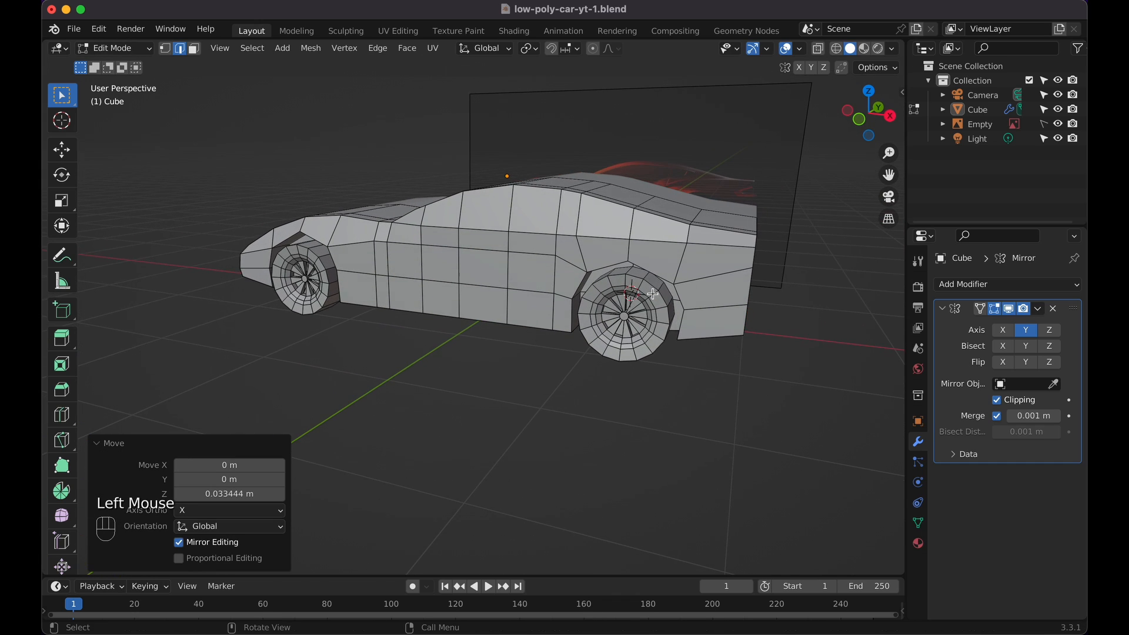
key("g")
key("x")
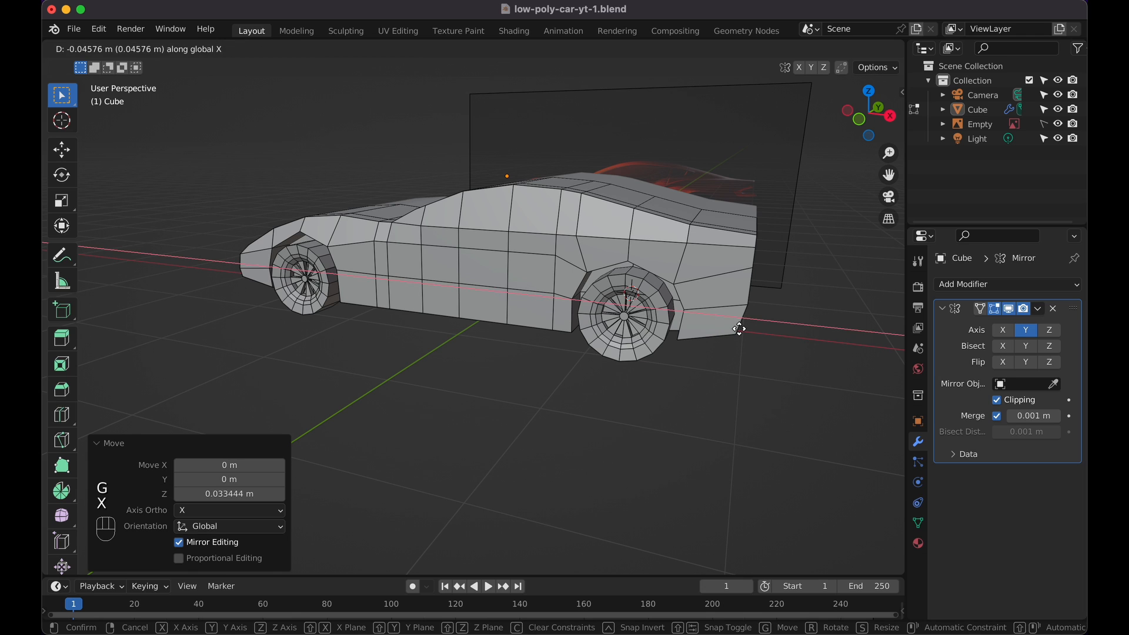
left_click(740, 329)
Move the two top edges at the tail of the car about 0.015 m rearward along X
middle_click_drag(745, 254, 729, 219)
left_click(718, 243)
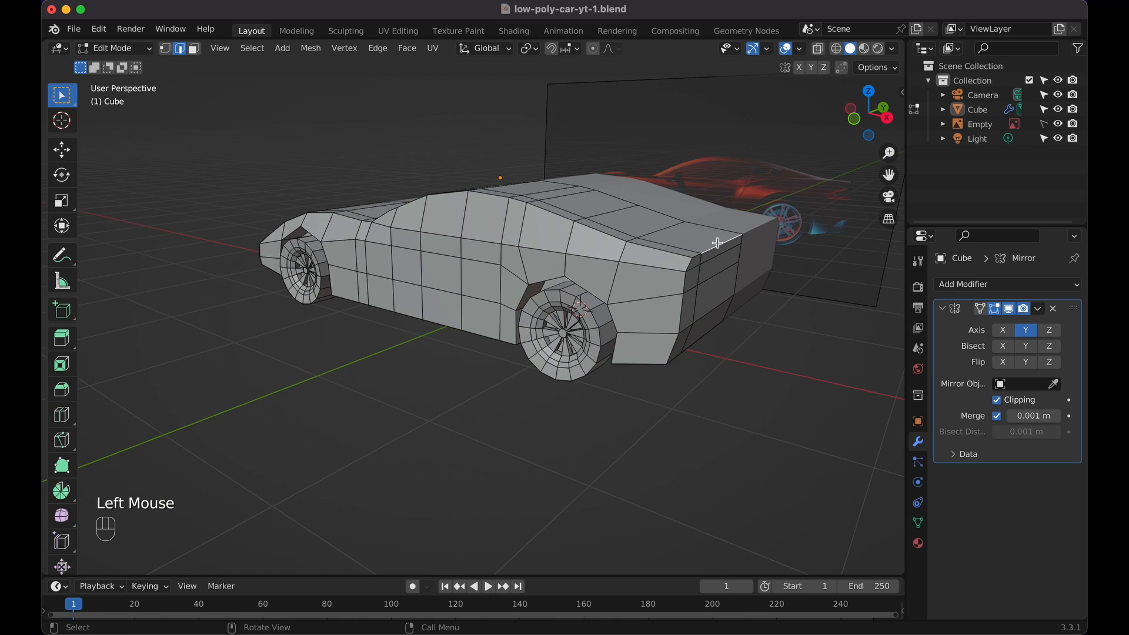
left_click(698, 253, "shift")
left_click(720, 247)
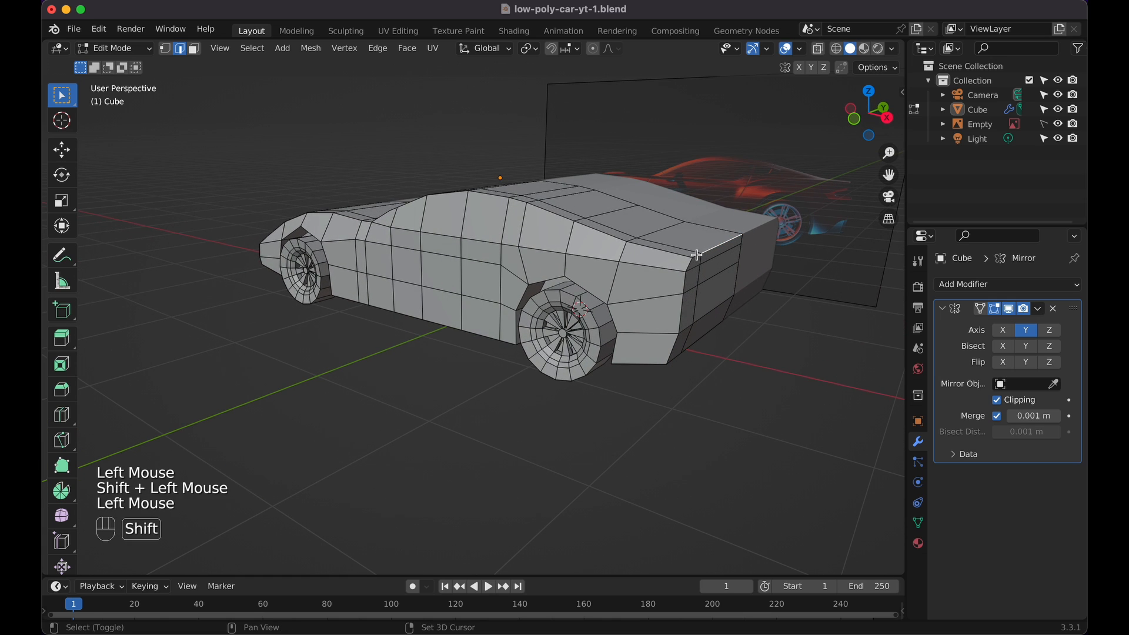
left_click(726, 245, "shift")
key("g")
key("x")
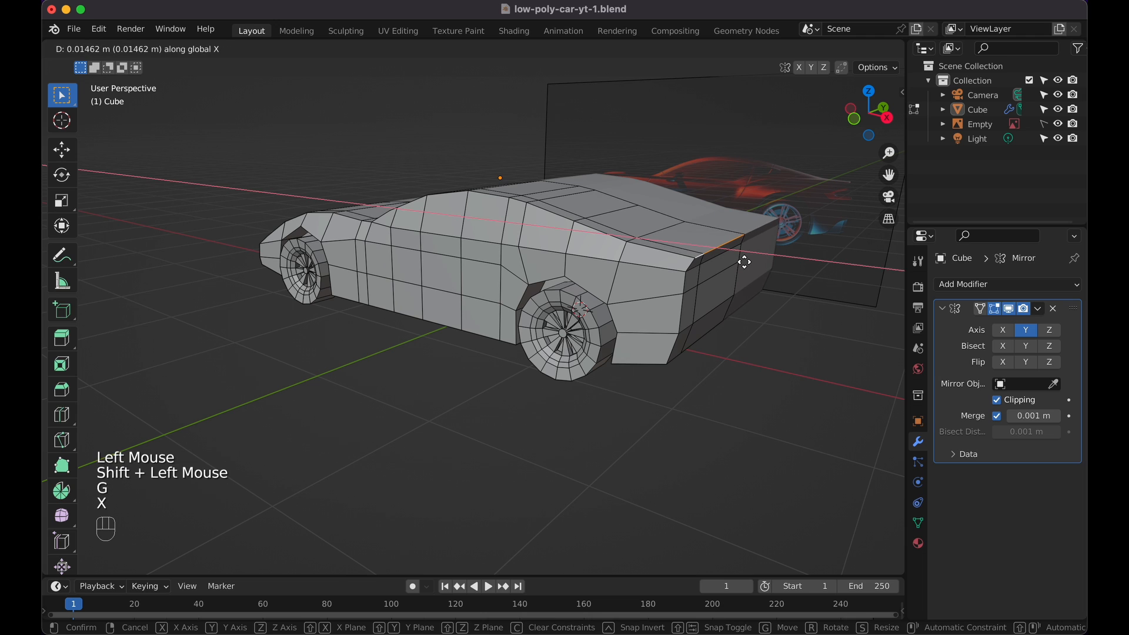
left_click(744, 261)
Raise the body's lower edge behind the rear wheel about 0.046 m along Z
scroll(744, 261, "left", 10)
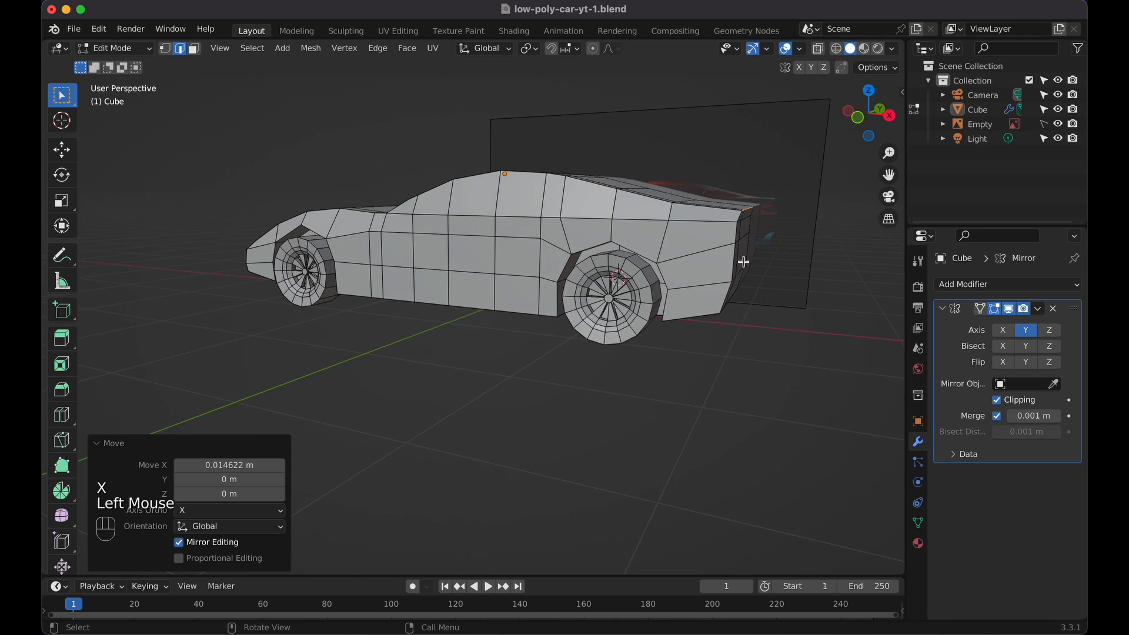
scroll(723, 274, "right", 10)
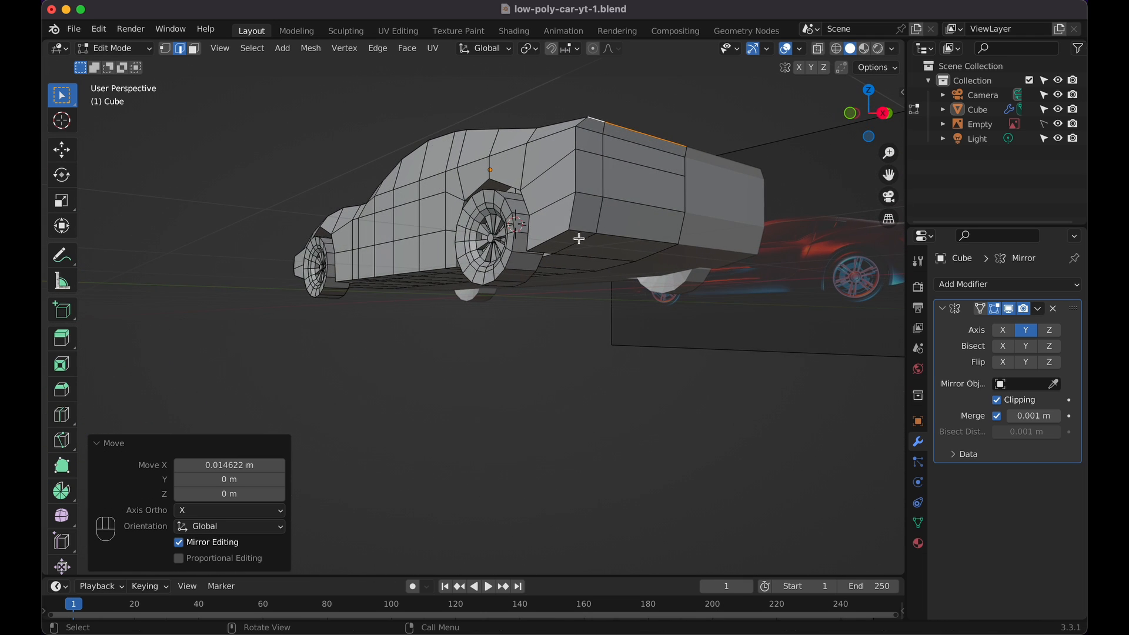
left_click(560, 235)
scroll(560, 235, "left", 10)
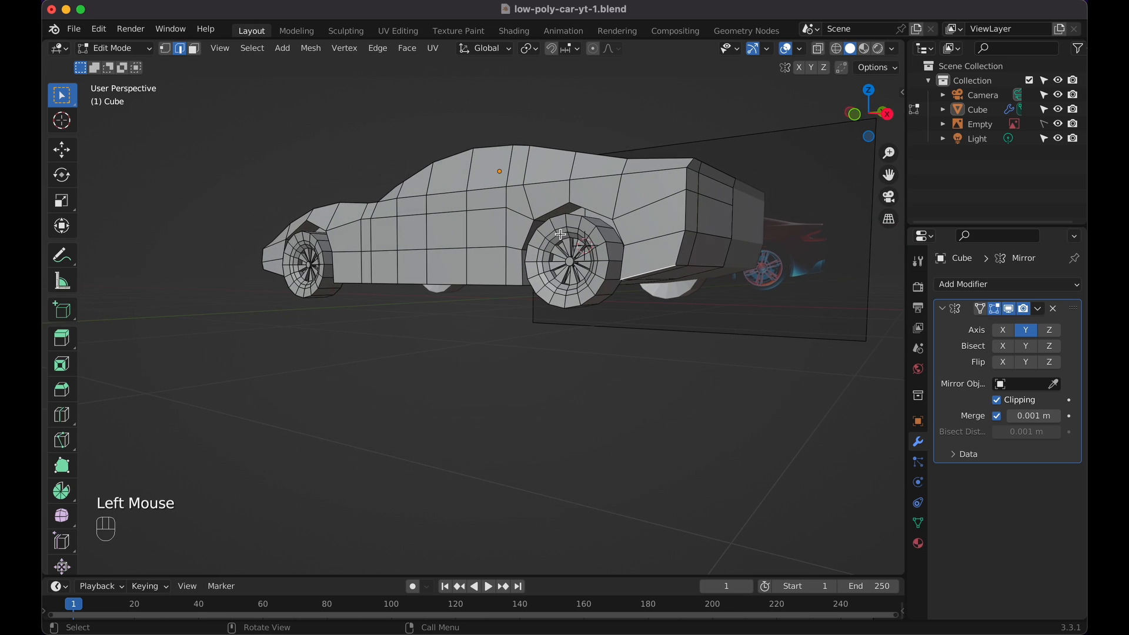
scroll(560, 235, "right", 10)
key("g")
key("z")
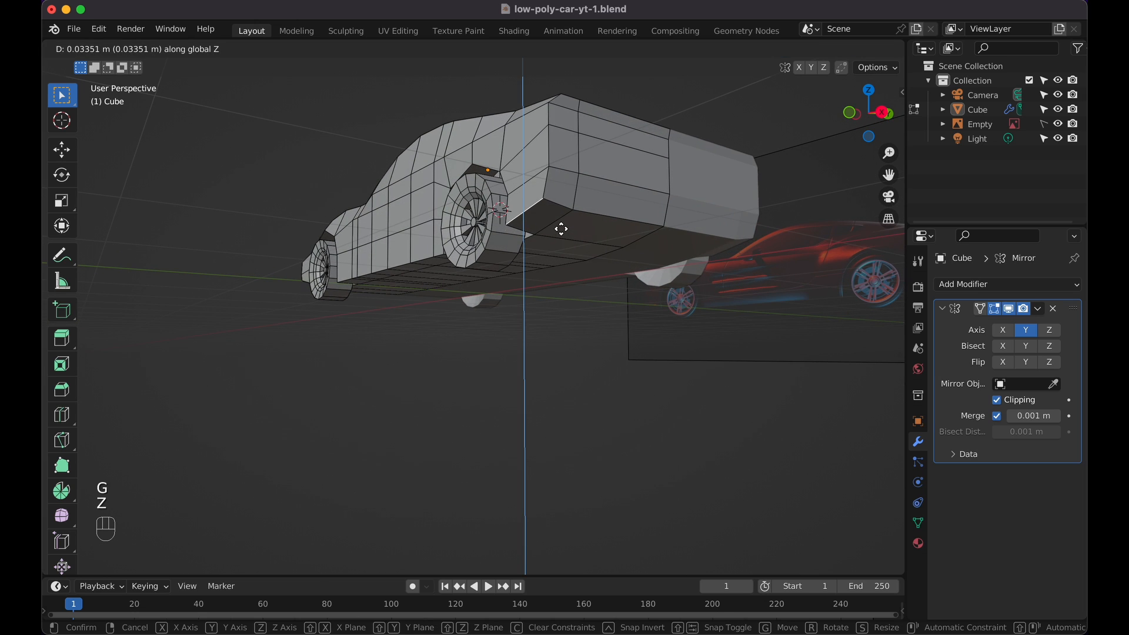
left_click(560, 227)
Move the body's lower side edge loop between the wheels about 0.037 m inward along Y
scroll(562, 226, "left", 8)
scroll(562, 227, "left", 8)
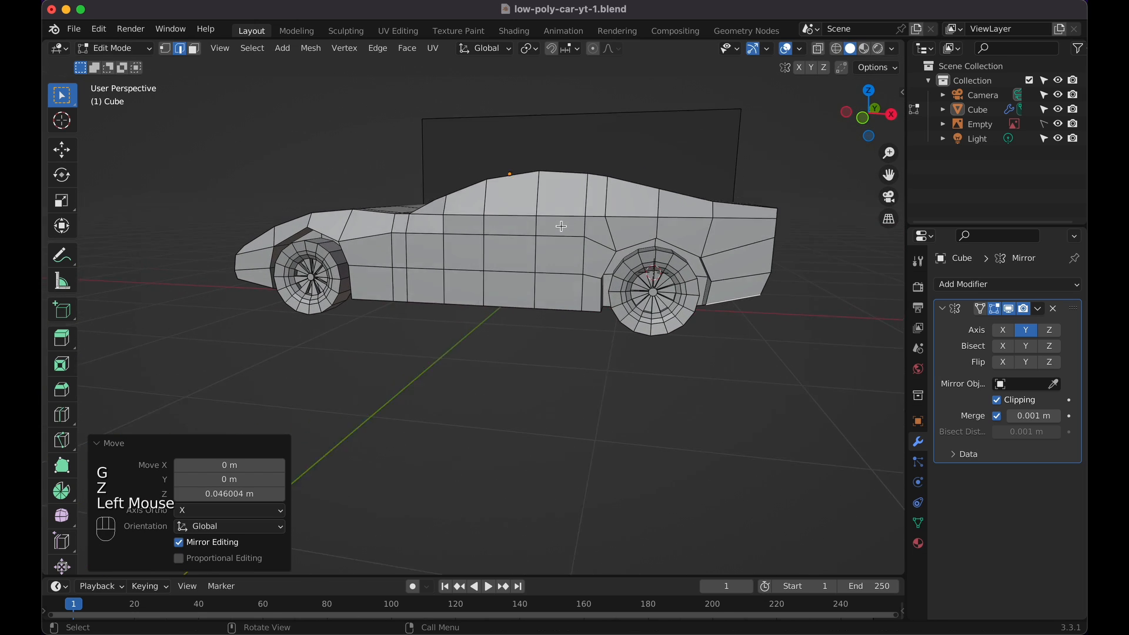
left_click(559, 315, "alt")
scroll(559, 315, "left", 10)
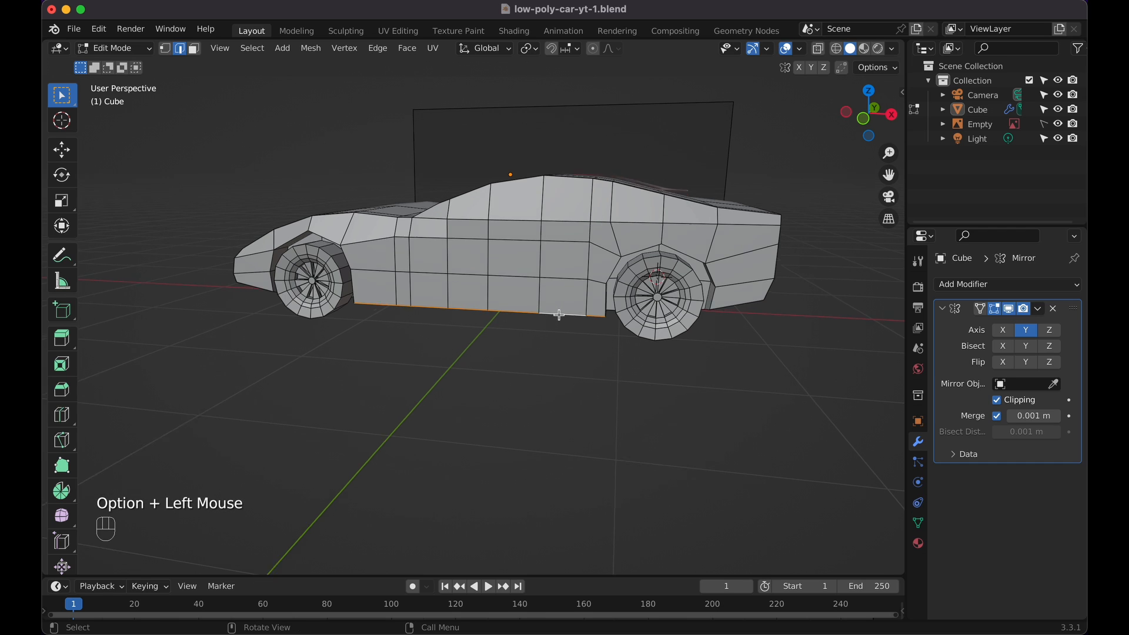
key("g")
key("y")
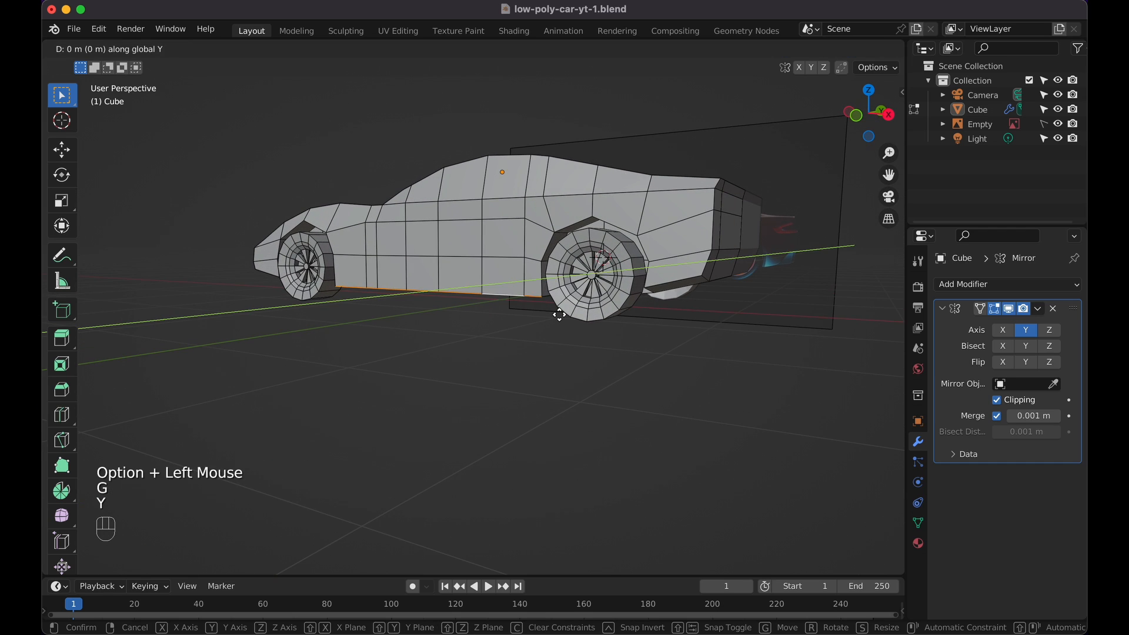
left_click(562, 315)
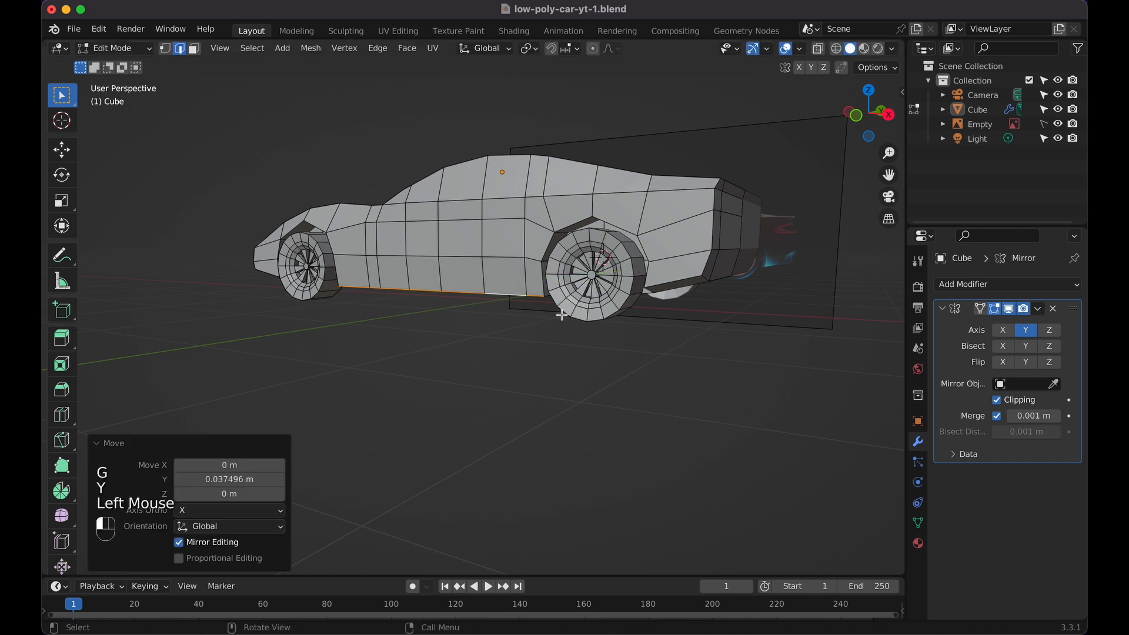
Examine the car body from several angles and compare its side profile with the reference image in front orthographic view
scroll(562, 315, "right", 10)
double_click(594, 341)
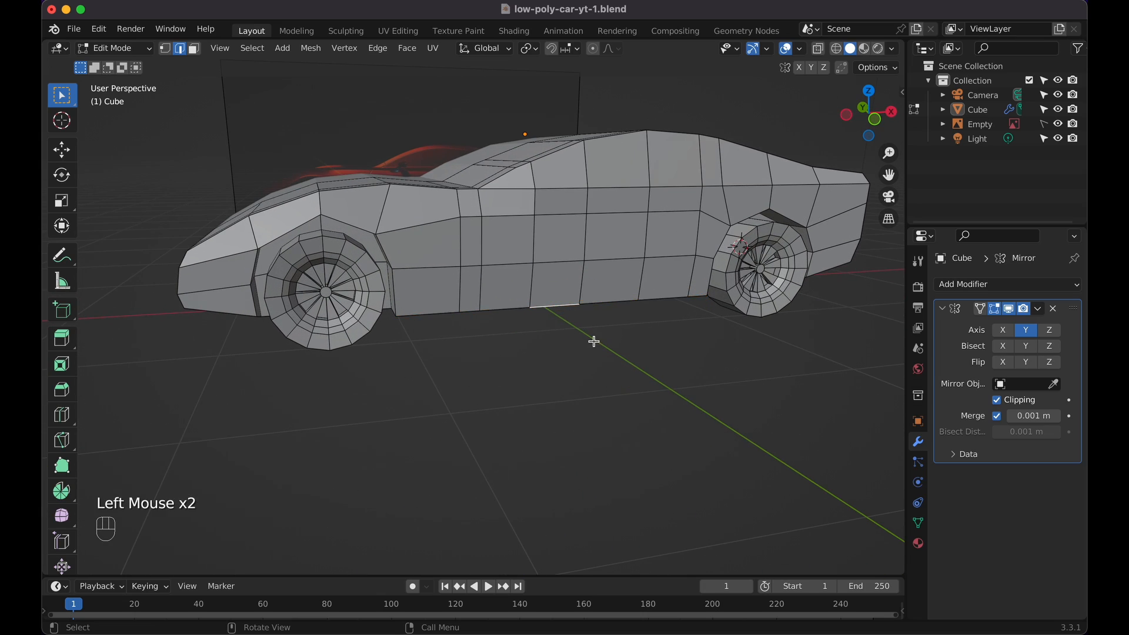
scroll(594, 341, "right", 10)
scroll(594, 341, "up", 3)
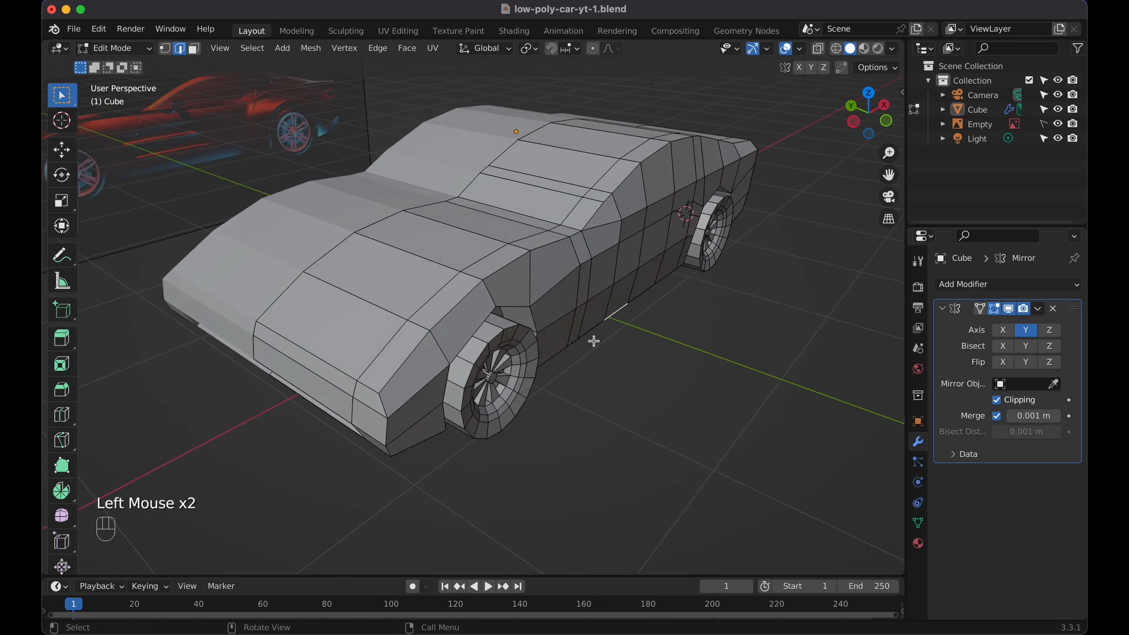
scroll(594, 342, "down", 8)
scroll(594, 341, "up", 8)
scroll(594, 341, "down", 5)
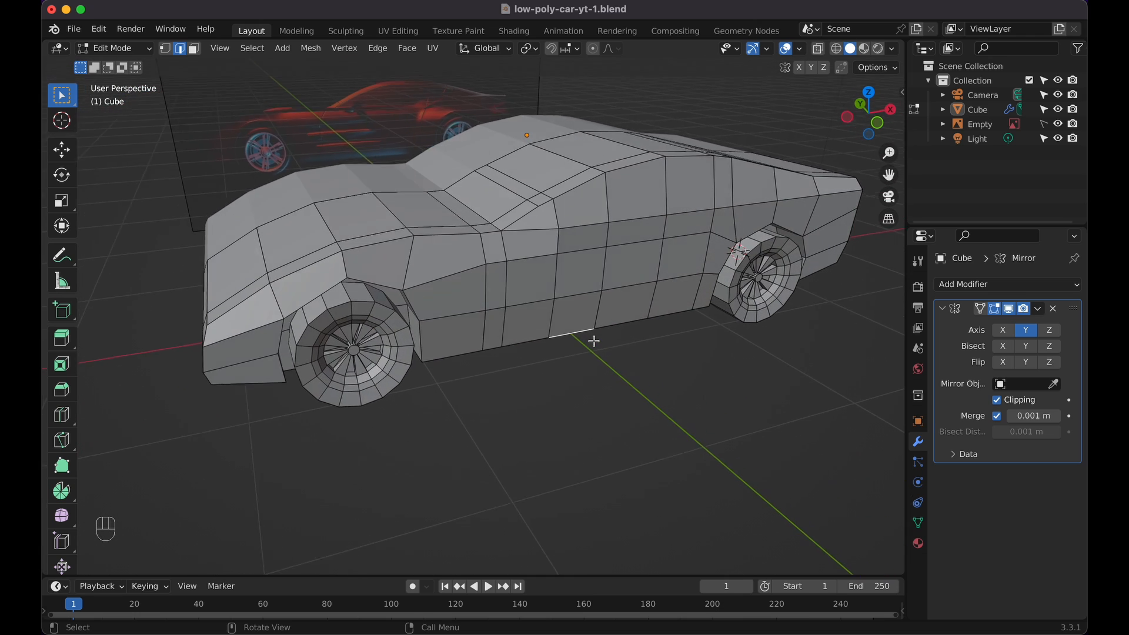
scroll(594, 341, "up", 3, "shift")
scroll(594, 341, "left", 8)
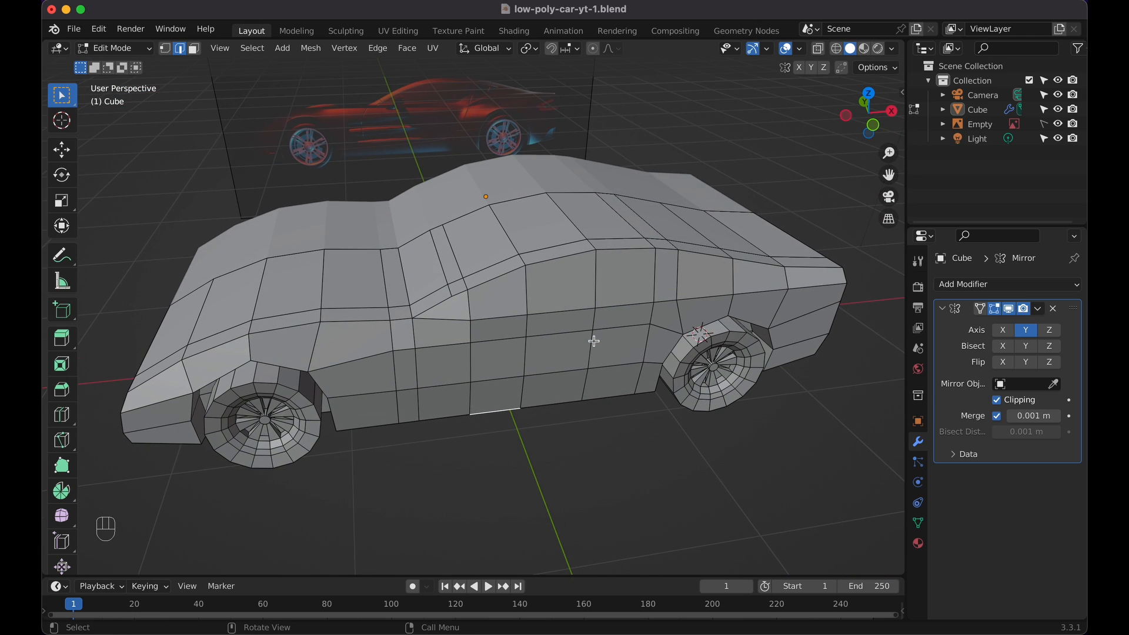
key("KP_1")
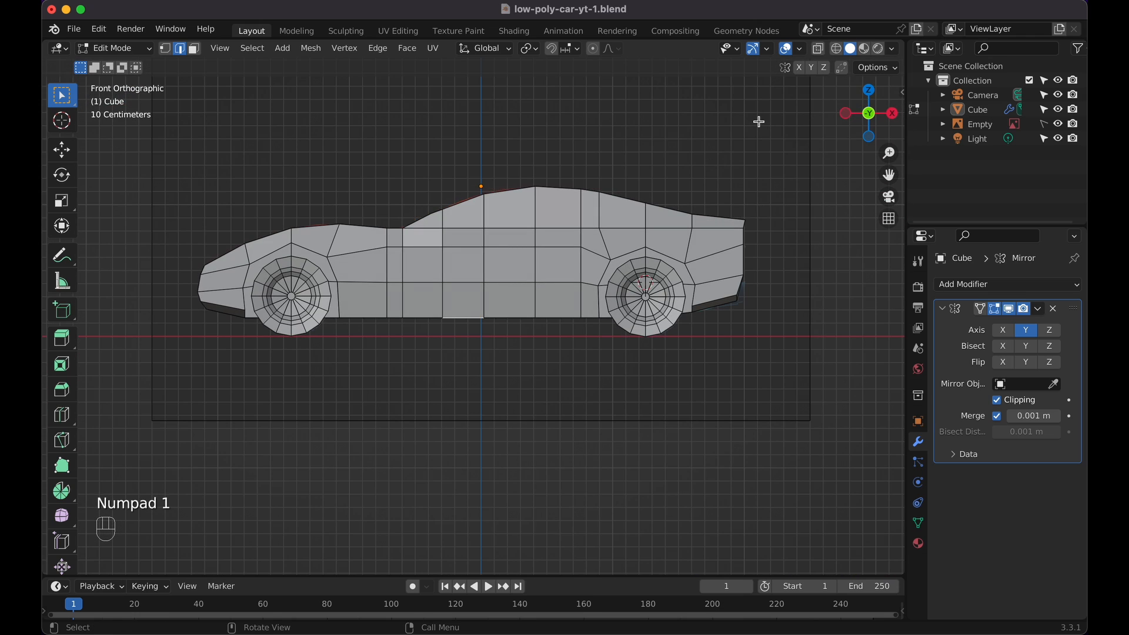
left_click(820, 51)
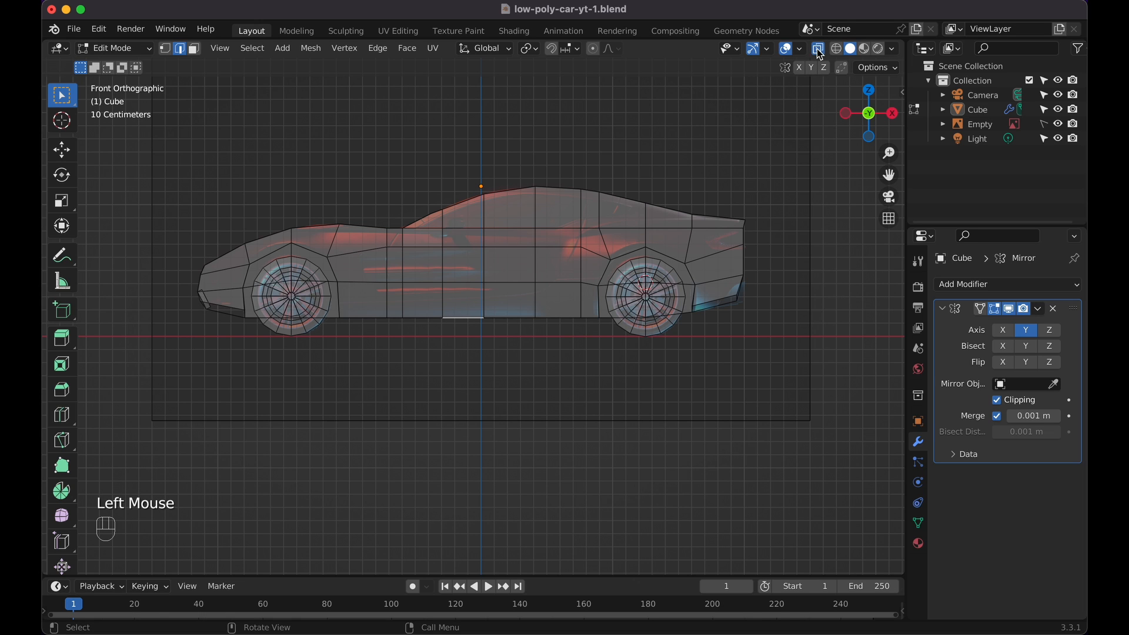
left_click(820, 51)
scroll(498, 154, "up", 3)
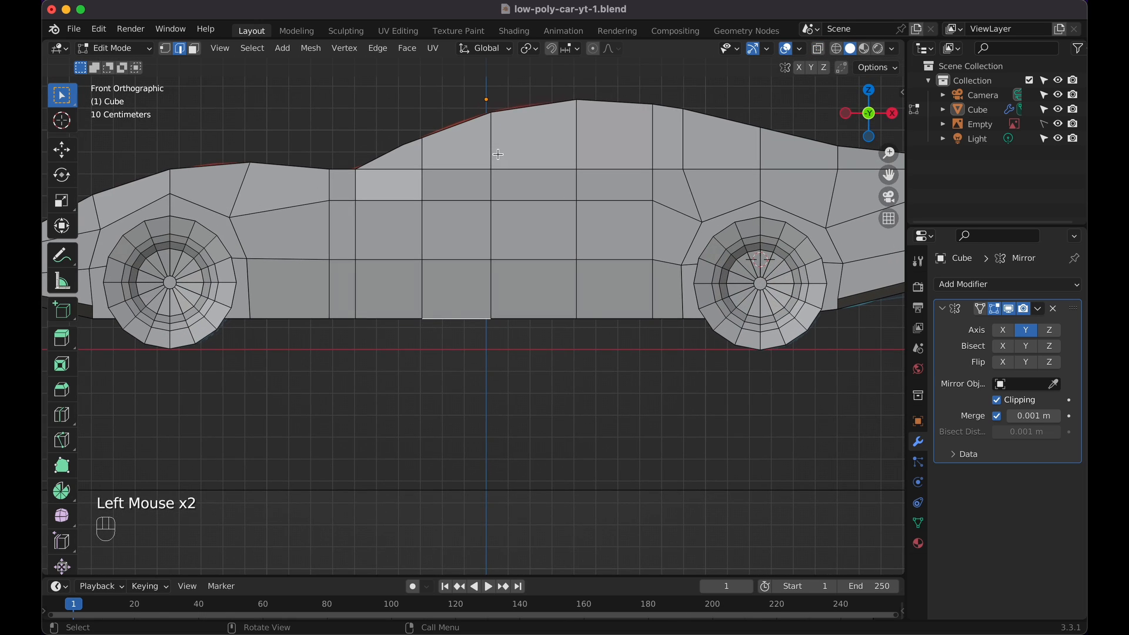
scroll(498, 154, "down", 5)
scroll(498, 154, "left", 8)
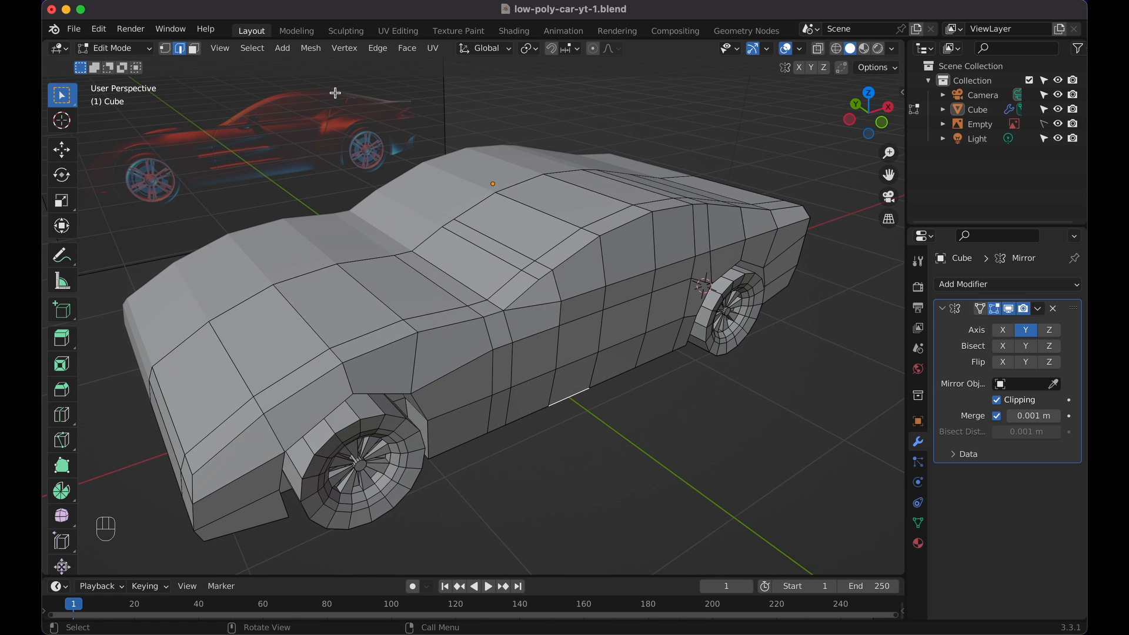
Duplicate the side face directly below the front corner of the side window, leaving the copy in place
left_click(196, 50)
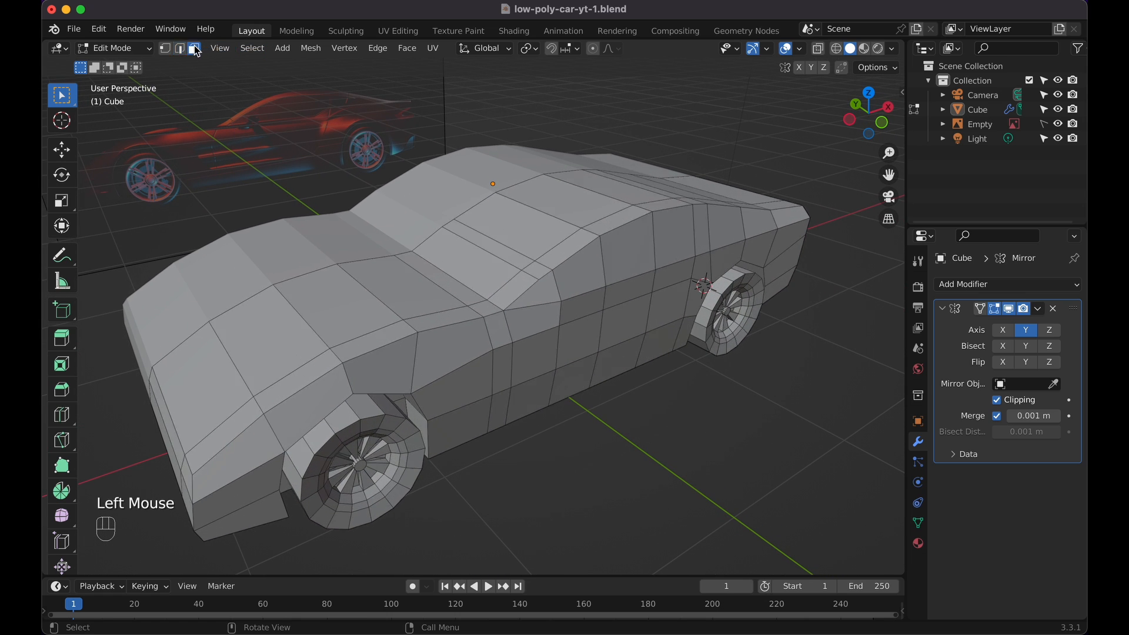
double_click(540, 319)
scroll(540, 319, "up", 5)
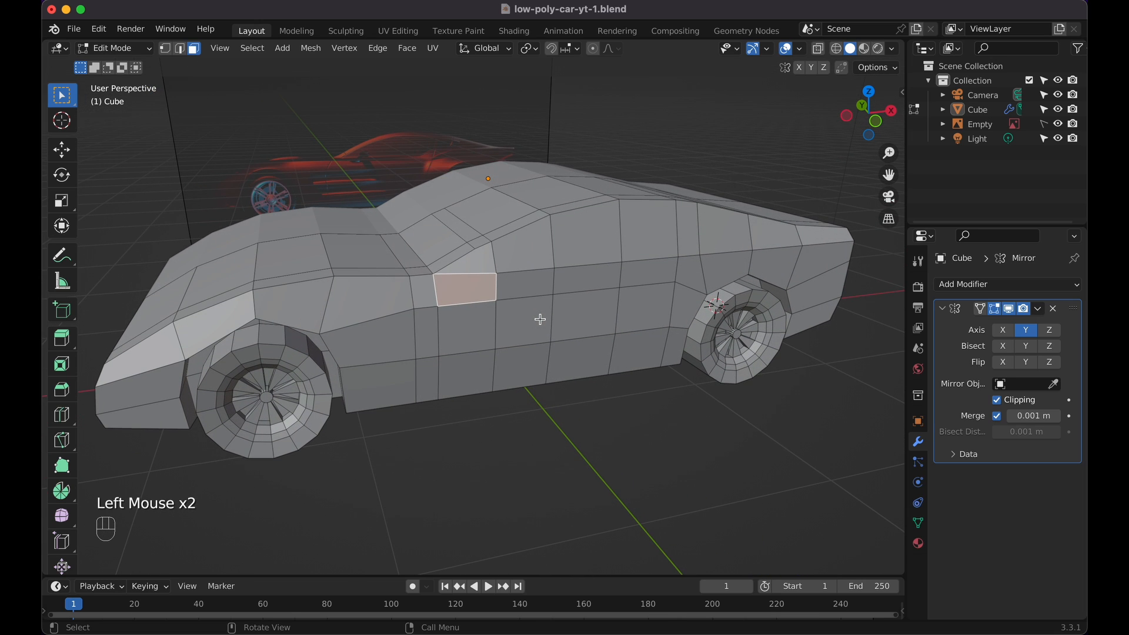
key("shift+d")
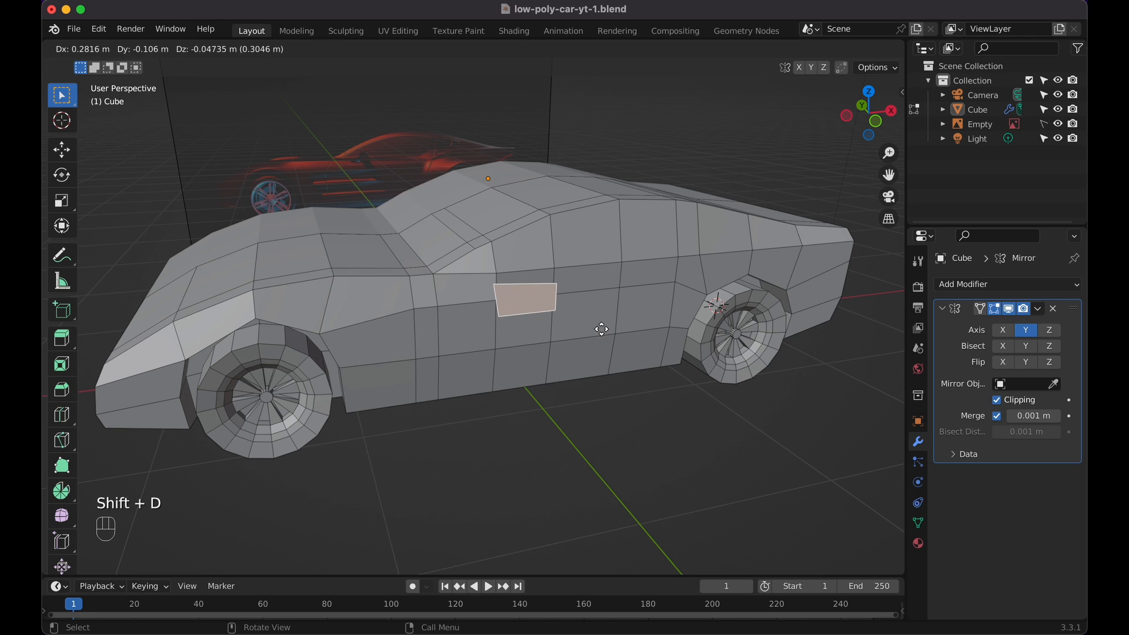
key("Escape")
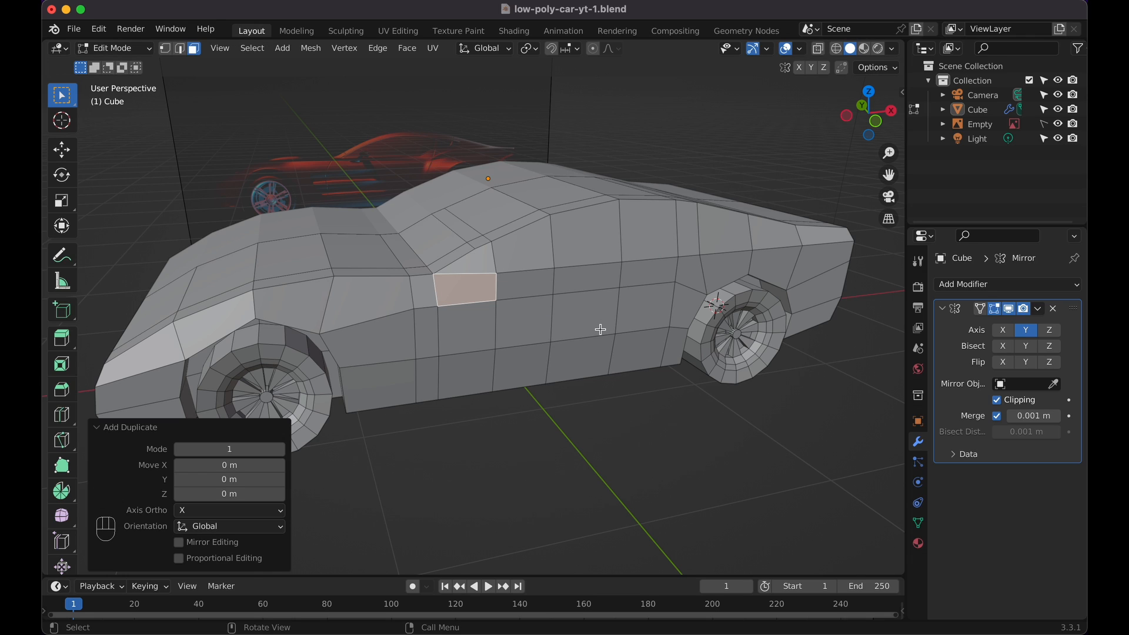
Extrude the duplicated face about 0.24 m outward along Y and scale its end to 0.458
key("e")
key("y")
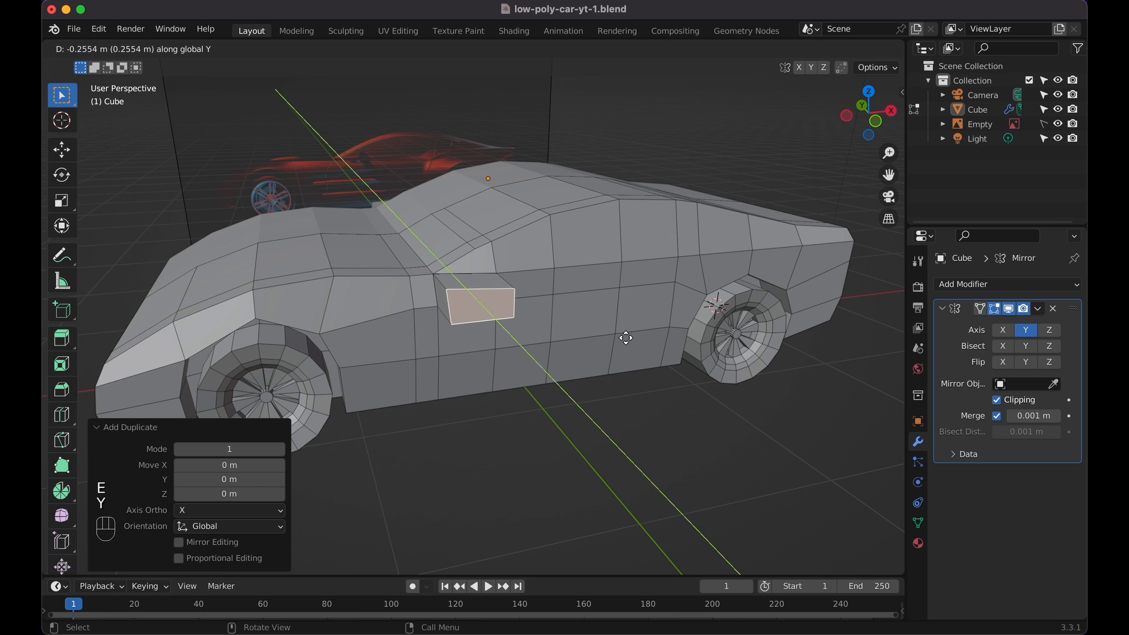
left_click(625, 336)
key("s")
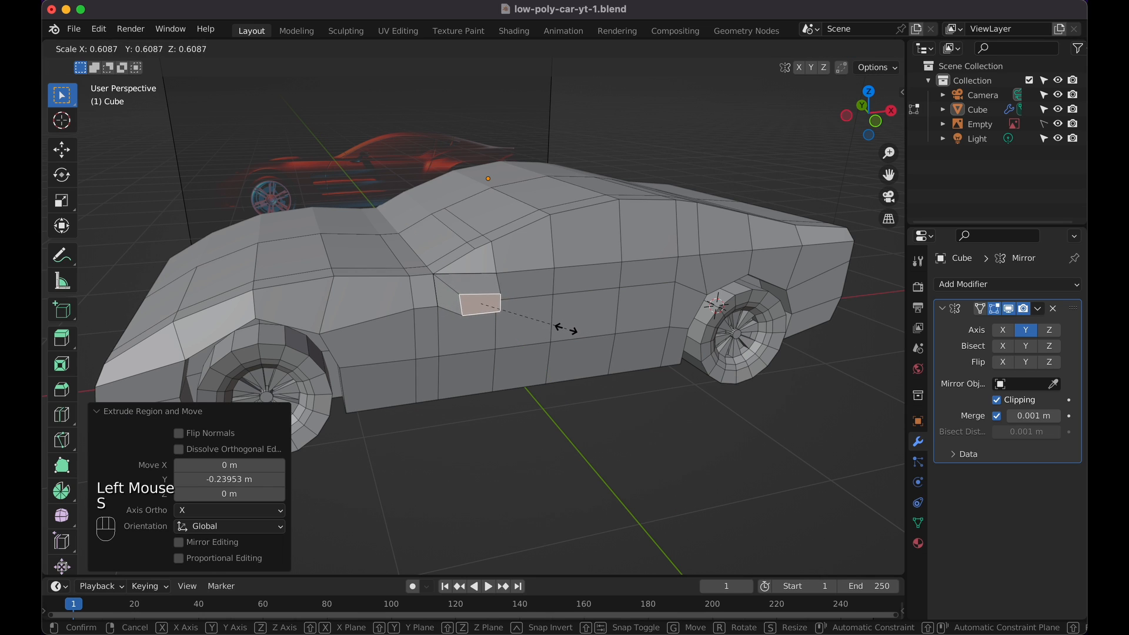
left_click(545, 324)
Raise the extruded end face about 0.131 m along Z in front orthographic view
key("KP_1")
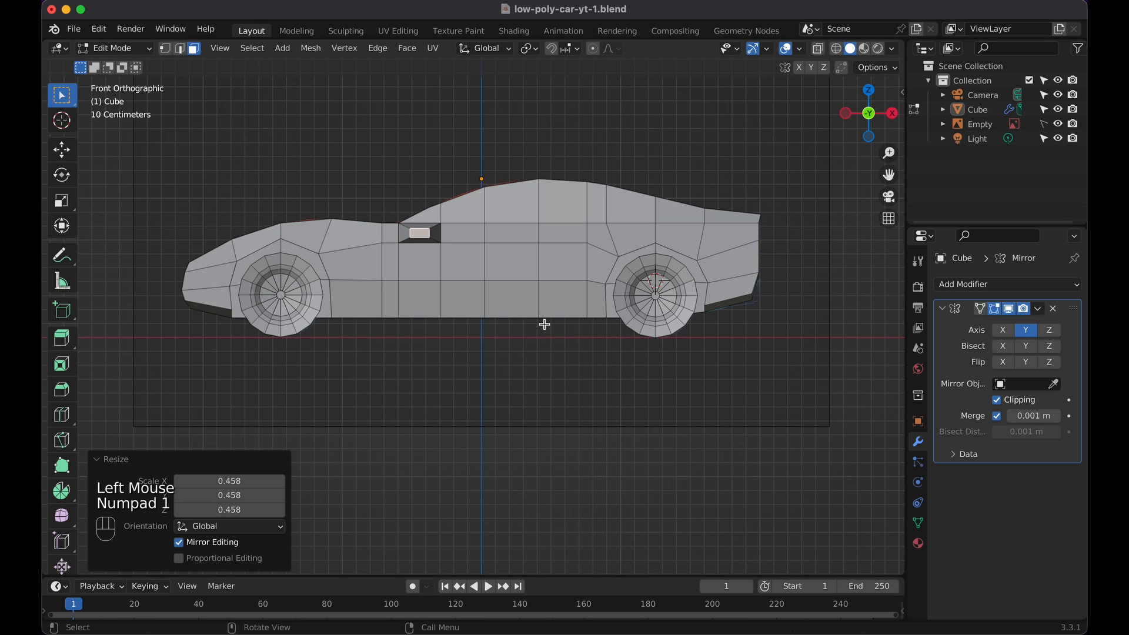
key("g")
key("z")
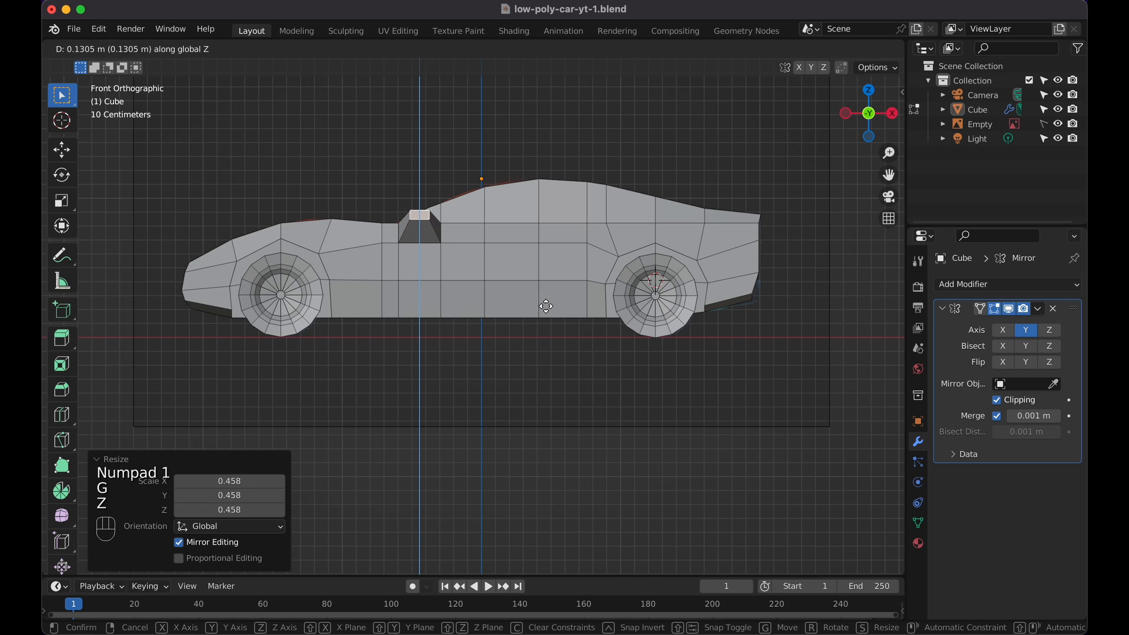
left_click(546, 306)
Move the extruded end face about 0.073 m rearward along X and scale it to 0.786
key("g")
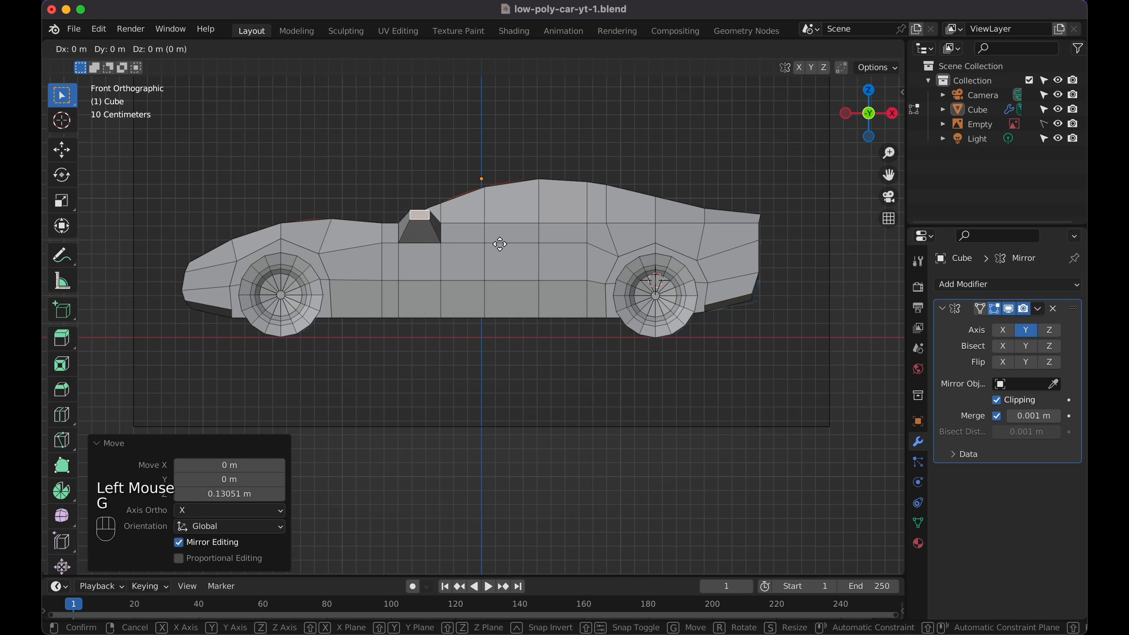
key("x")
left_click(509, 243)
key("s")
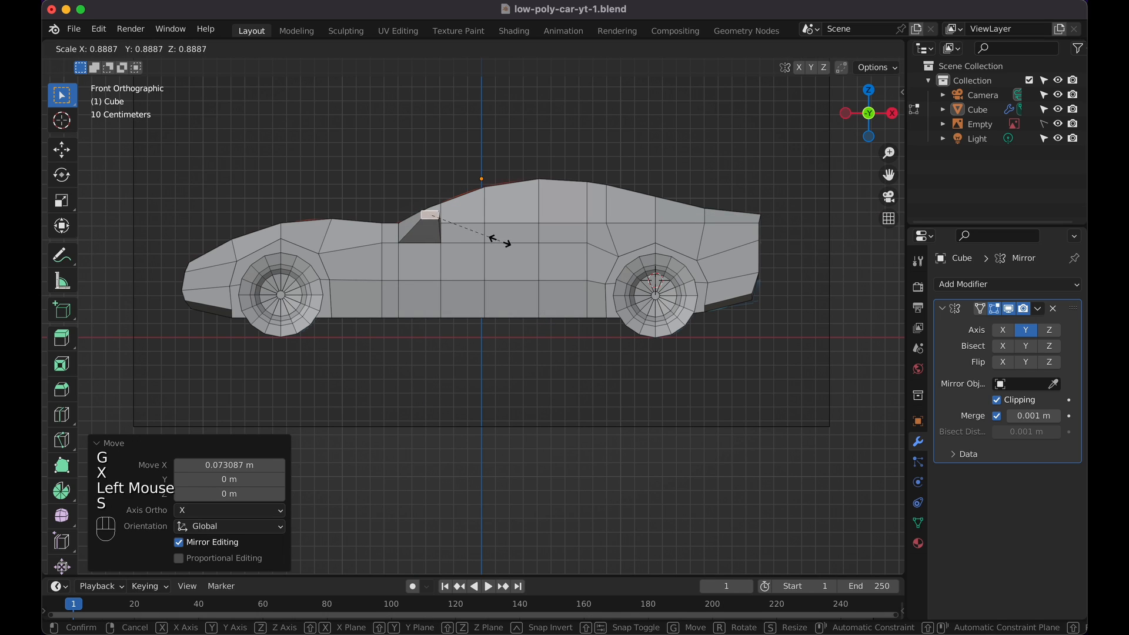
left_click(490, 239)
Add a centred loop cut around the extruded side mirror arm
mouse_move(490, 239)
middle_mouse_down()
mouse_move(505, 238)
mouse_move(491, 240)
middle_mouse_up()
scroll(491, 239, "up", 6)
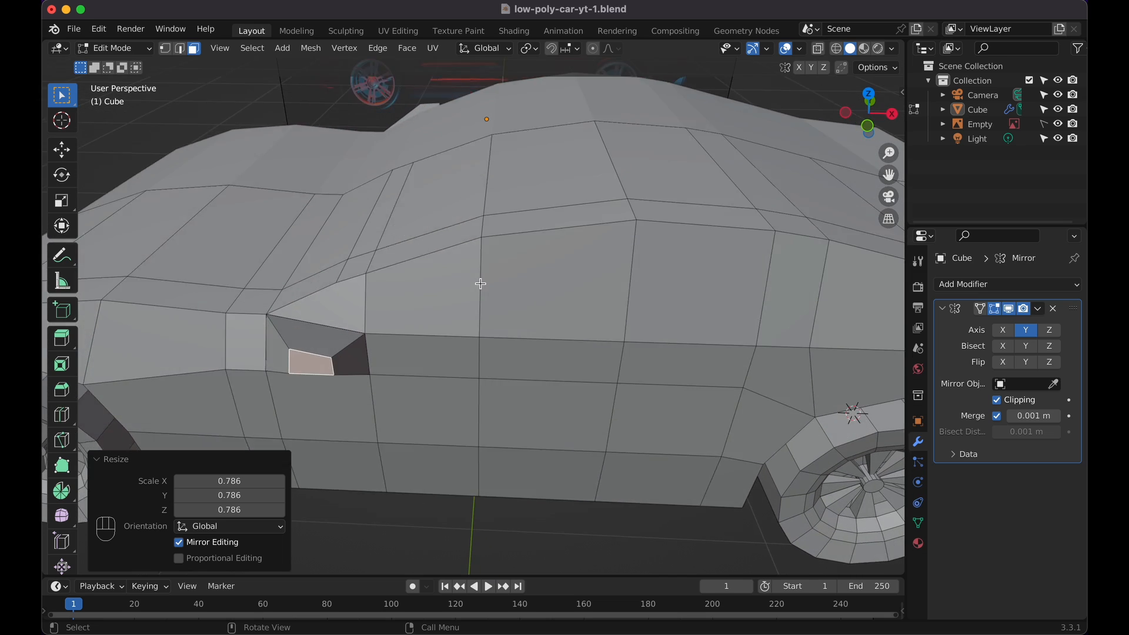
middle_click_drag(481, 284, 479, 283)
middle_click_drag(370, 348, 390, 322)
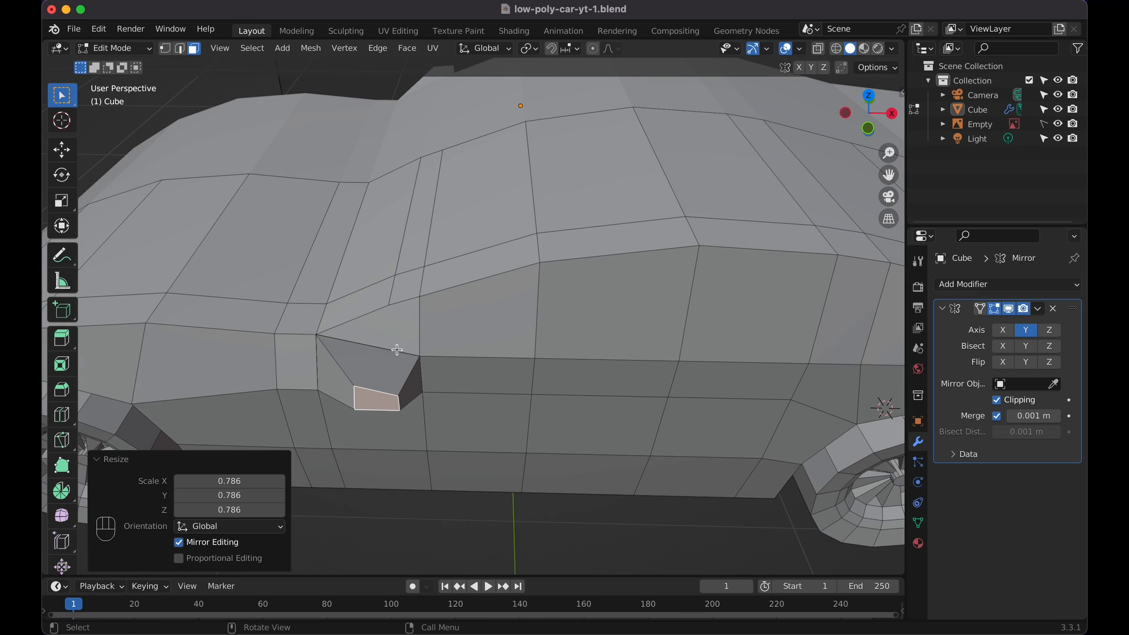
key("super+r")
left_click(403, 374)
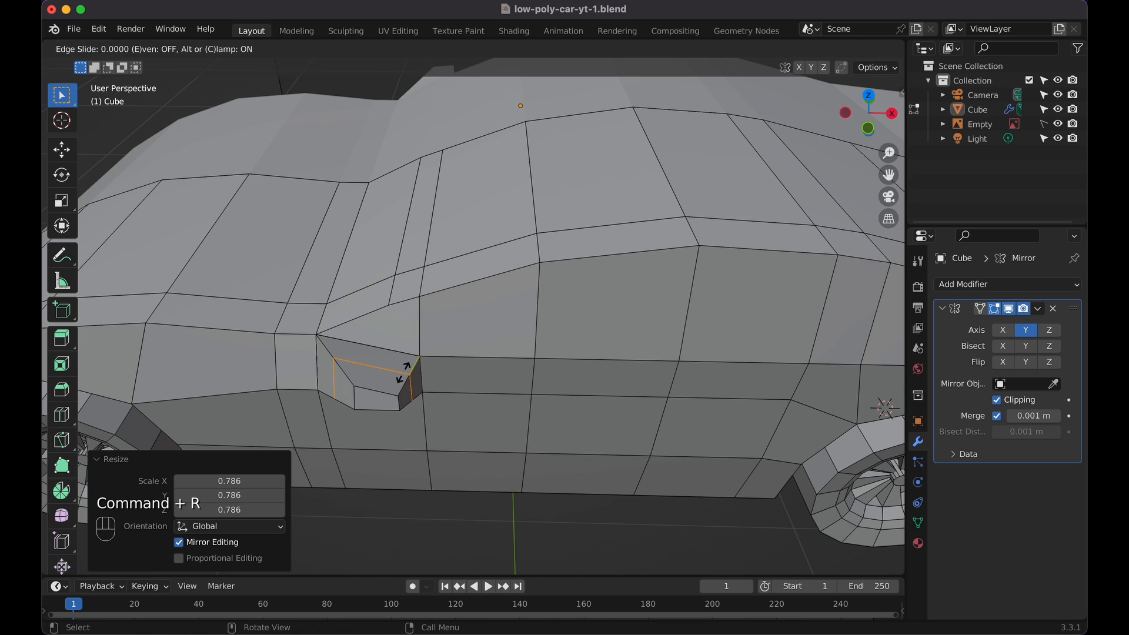
key("Escape")
Extrude the outer top face of the mirror arm about 0.058 m along its normal and scale it to 0.439
left_click(194, 48)
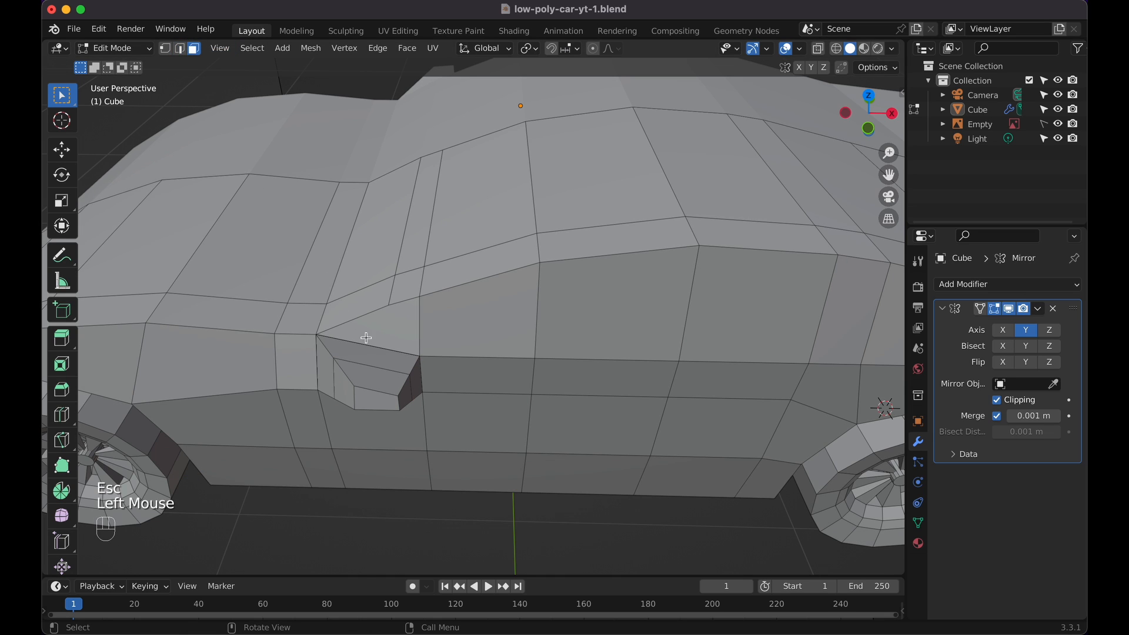
left_click(382, 377)
scroll(382, 377, "down", 5)
key("e")
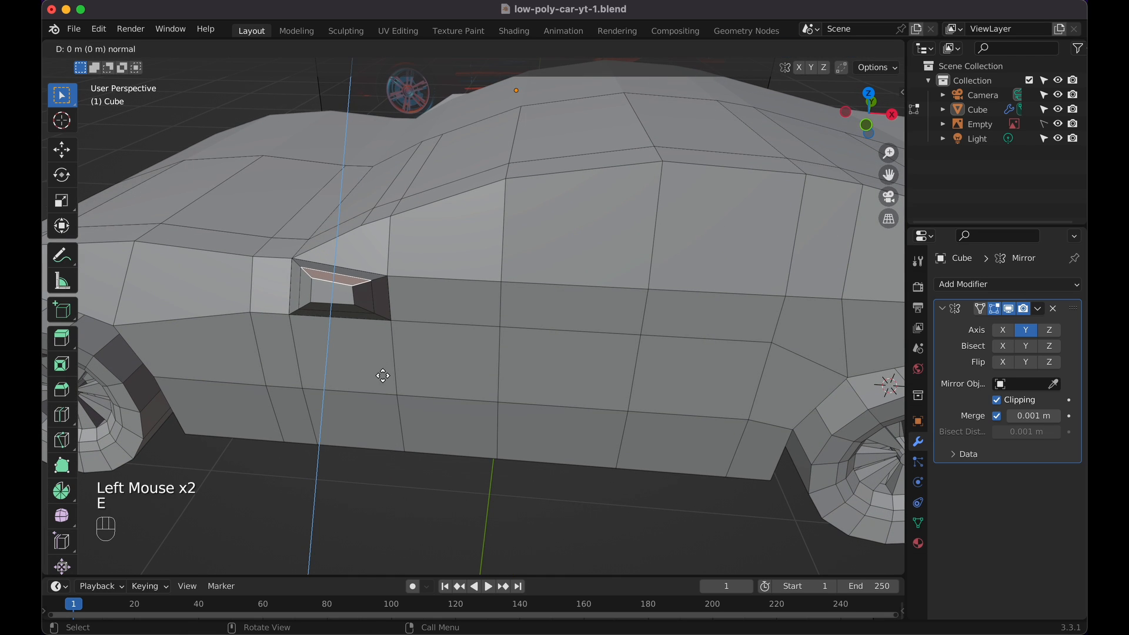
left_click(388, 358)
key("s")
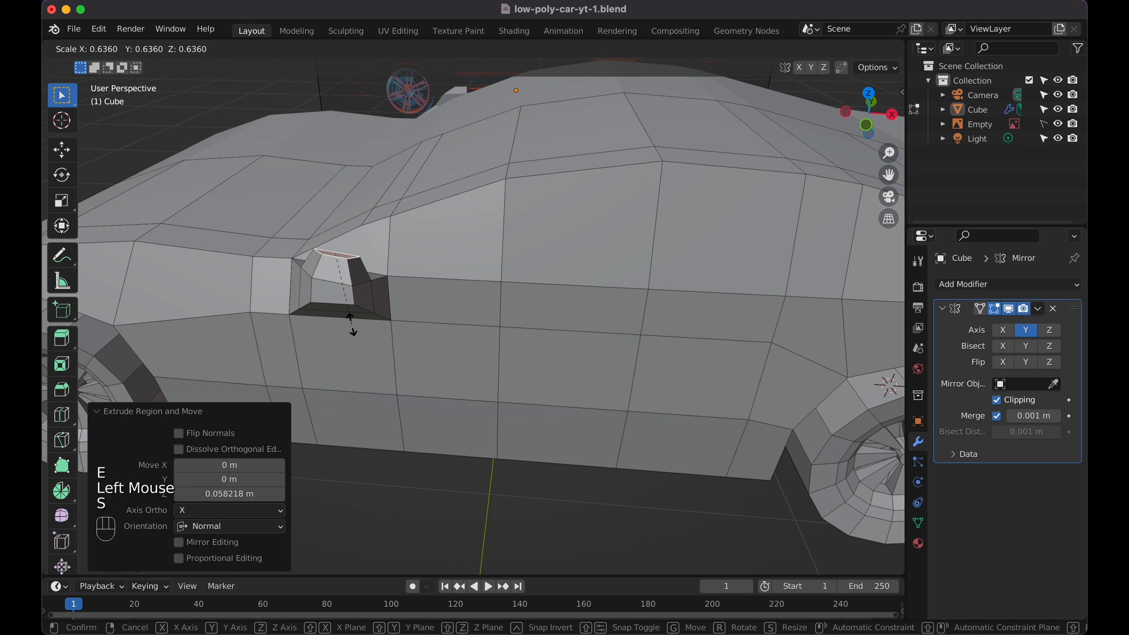
left_click(343, 297)
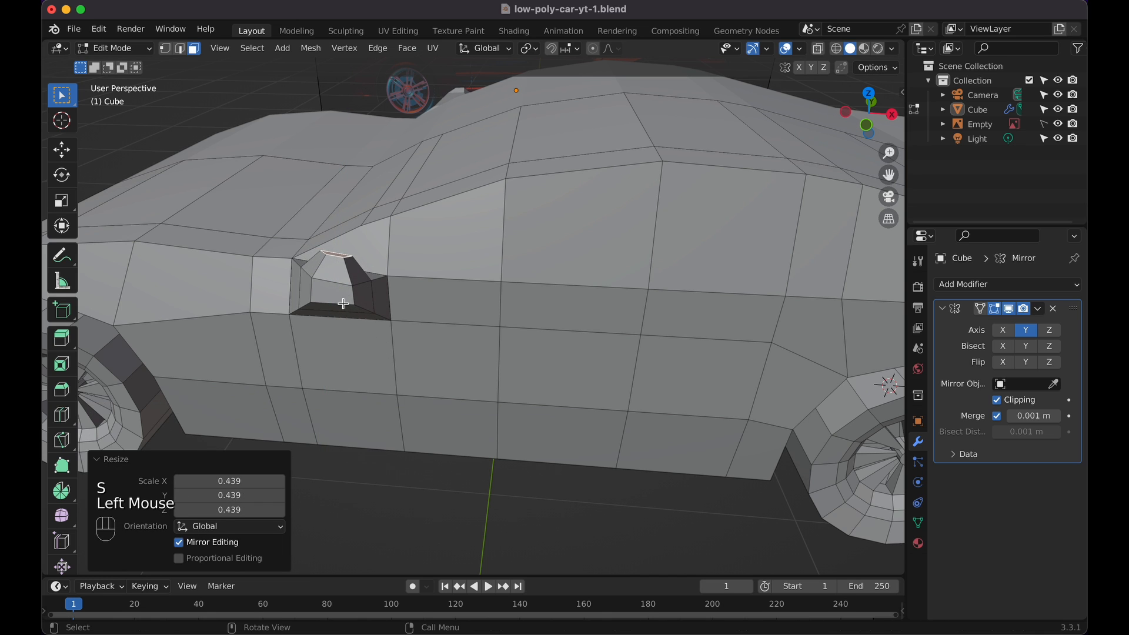
Select the two outer end faces of the side mirror and move them about 0.039 m outward along Y
scroll(343, 303, "right", 5)
scroll(211, 222, "right", 5)
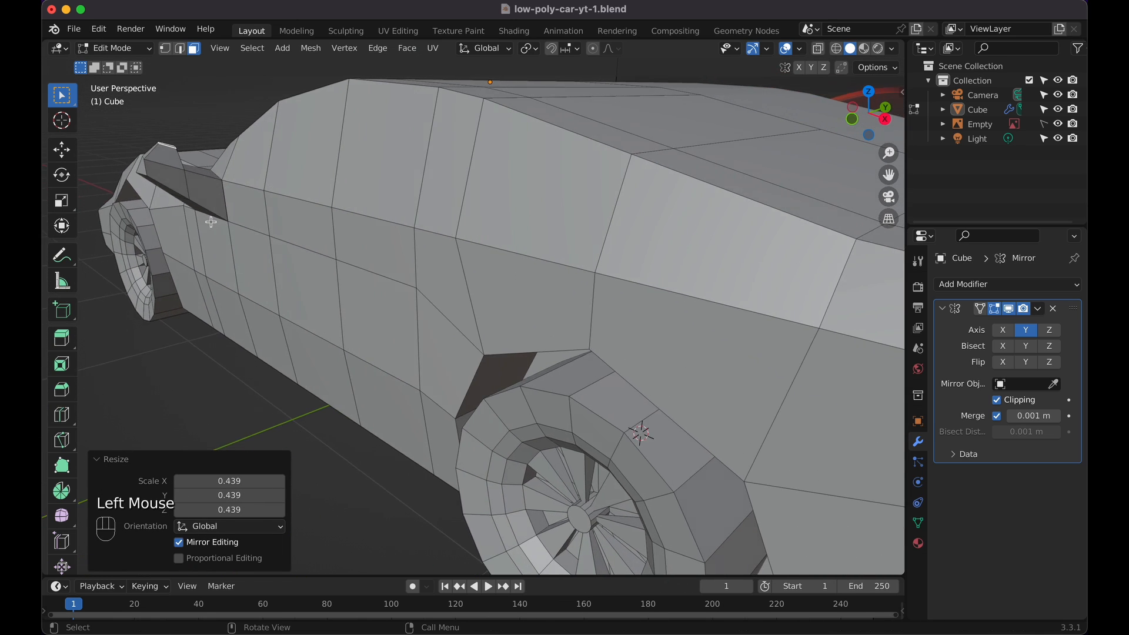
scroll(211, 223, "left", 3, "shift")
scroll(211, 223, "up", 4)
scroll(211, 222, "left", 3, "shift")
scroll(211, 221, "left", 2, "shift")
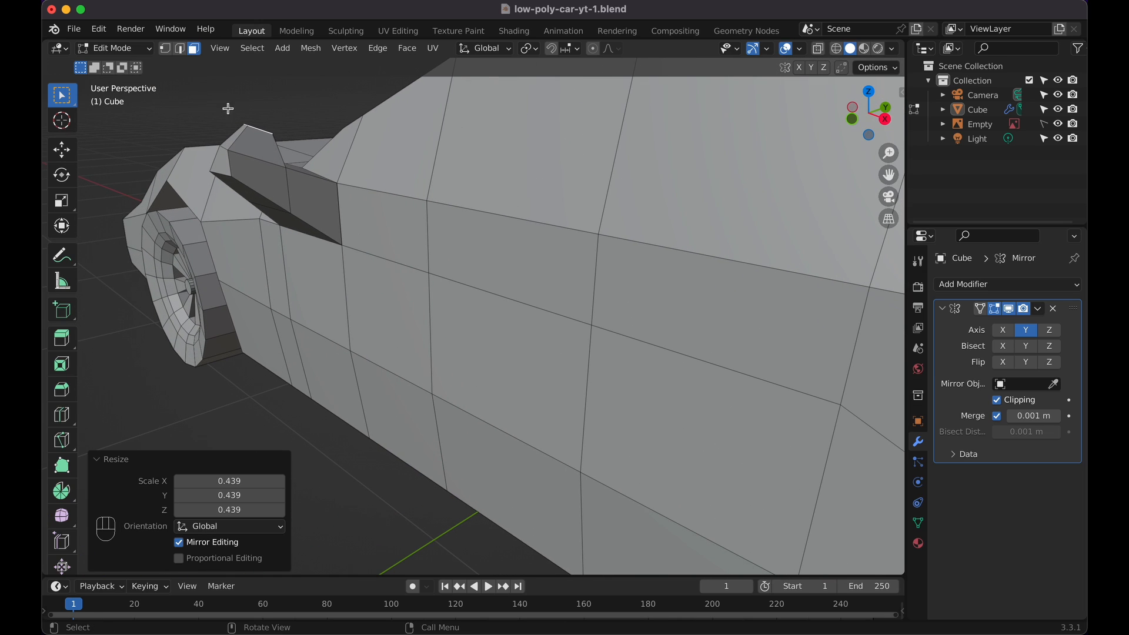
left_click(231, 142, "shift")
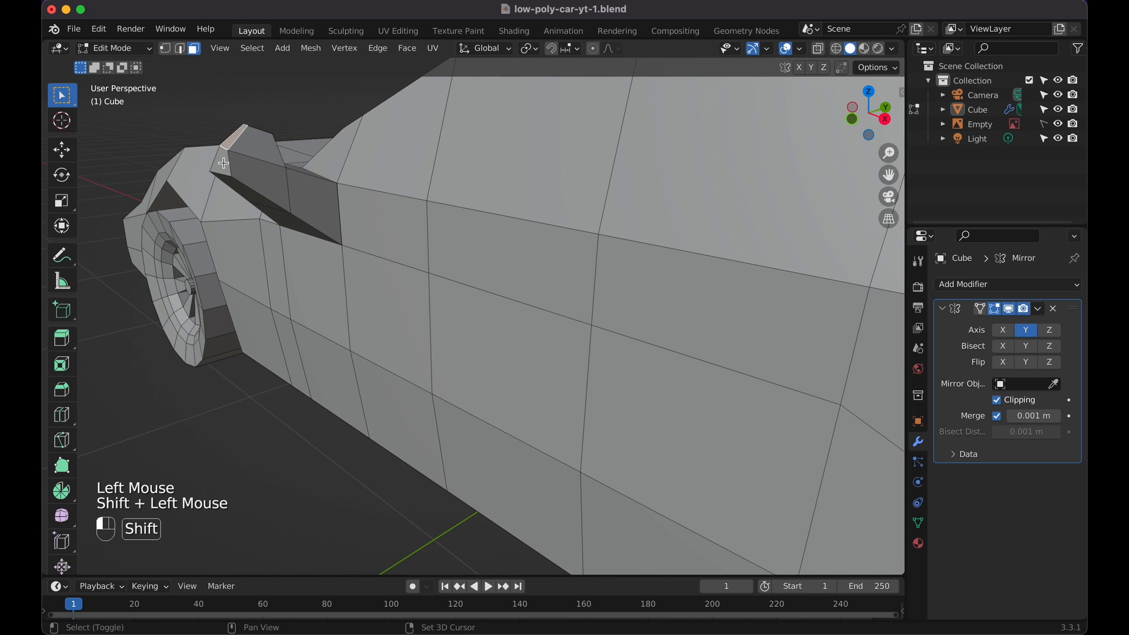
key("g")
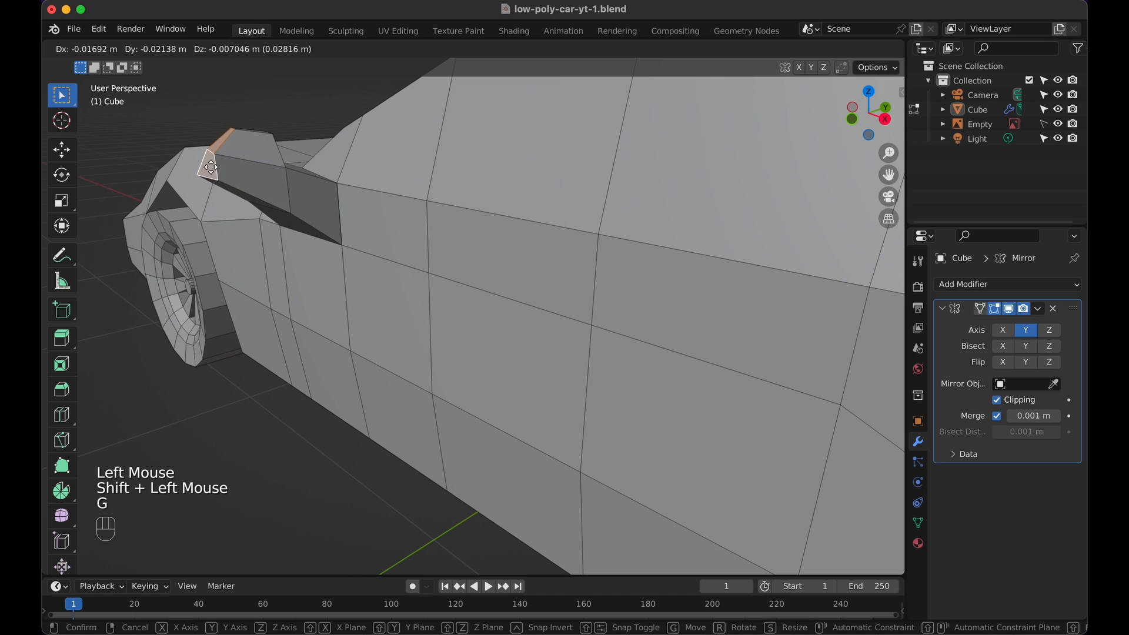
key("y")
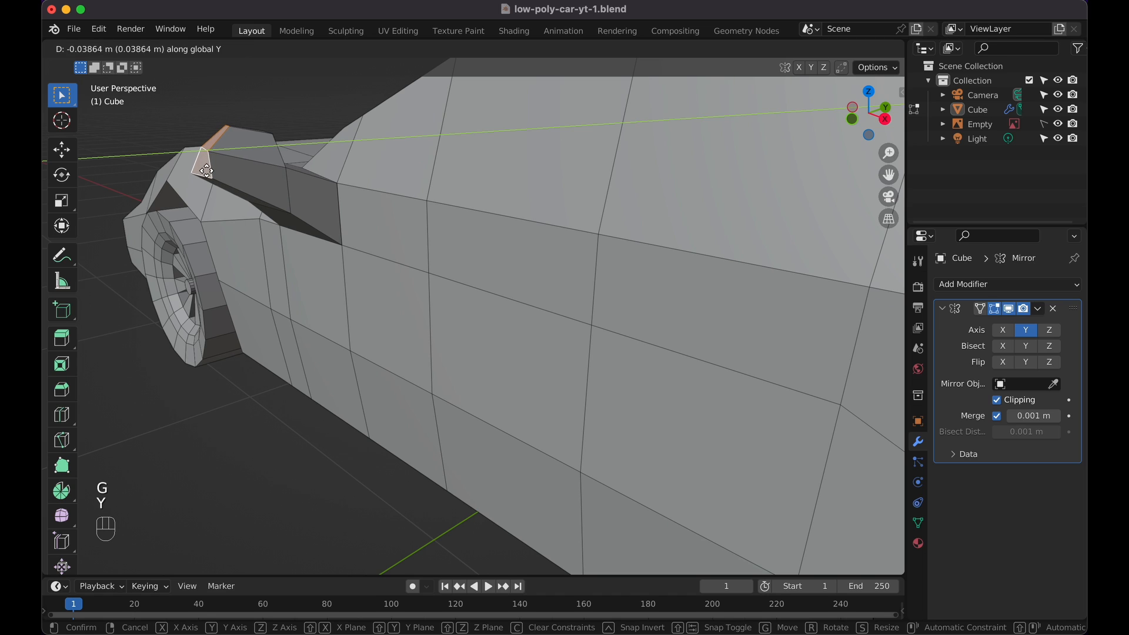
left_click(206, 172)
Move the two outer end faces of the side mirror about 0.022 m down along Z
key("g")
key("z")
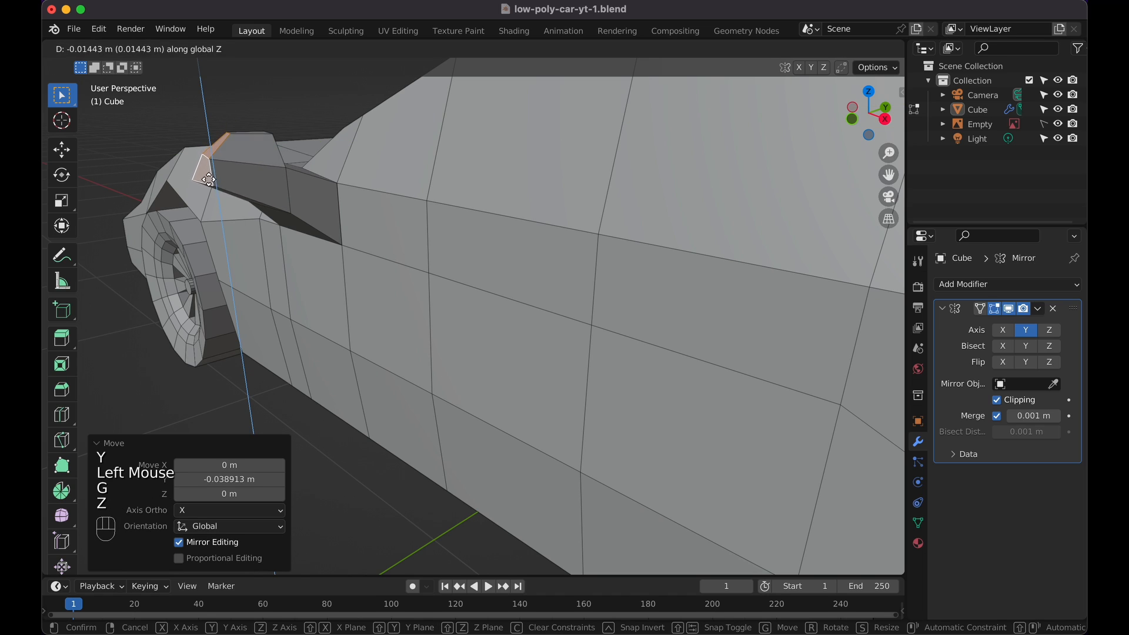
left_click(211, 183)
Select the front vertical edge of the loop cut on the side mirror arm and move it about 0.111 m inward along Y
scroll(294, 182, "down", 10)
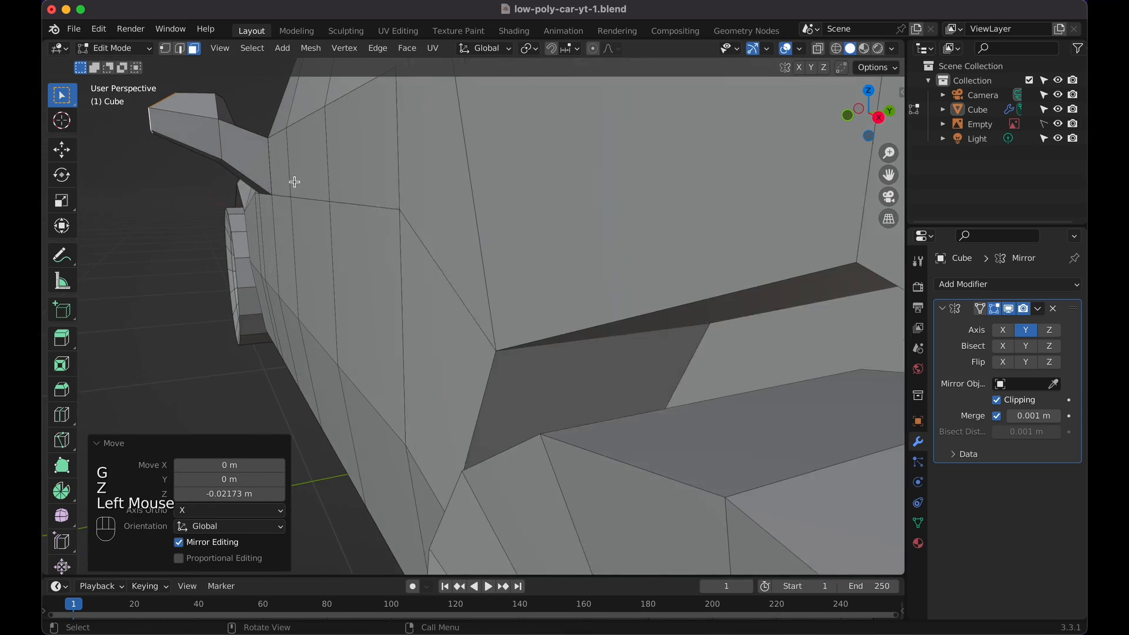
scroll(295, 182, "left", 3)
scroll(295, 184, "down", 5)
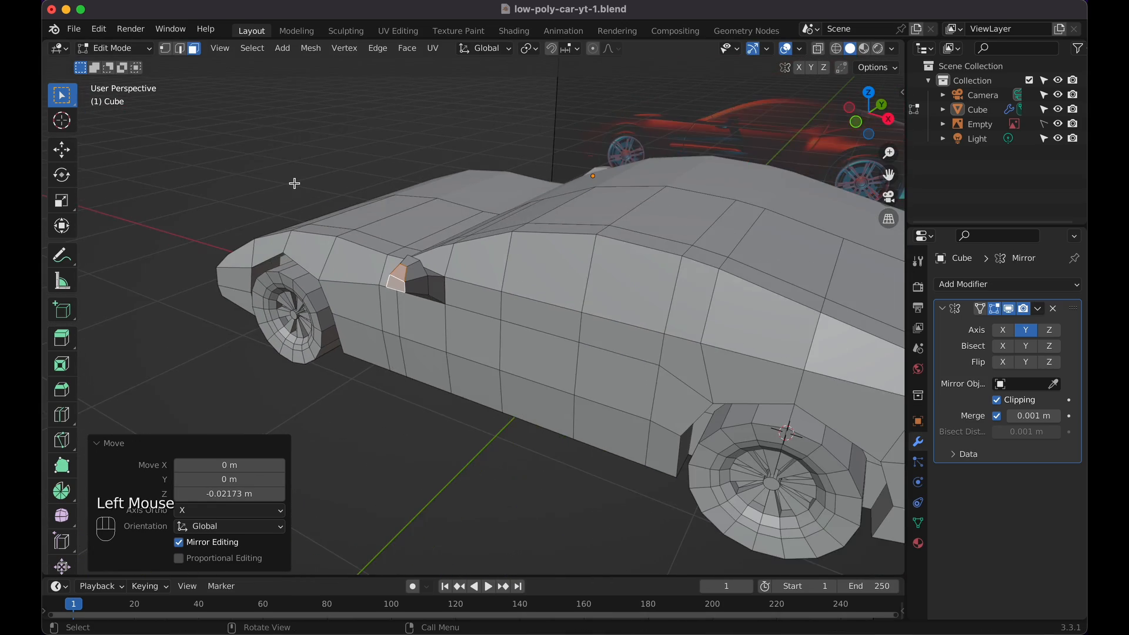
scroll(294, 183, "up", 8)
scroll(466, 284, "right", 6)
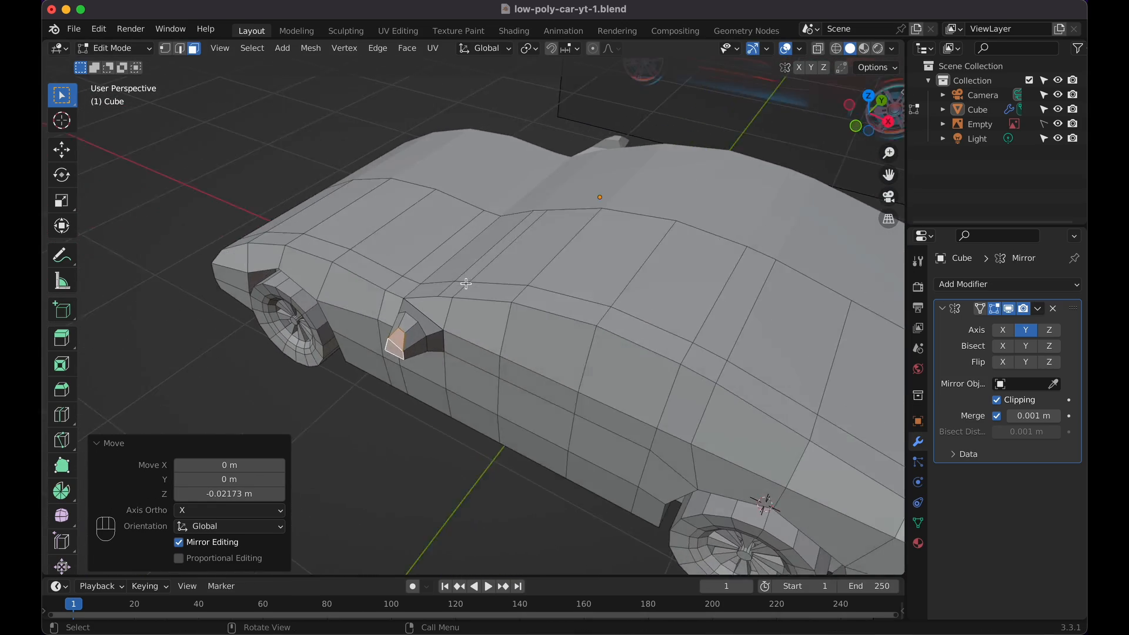
scroll(466, 283, "left", 5)
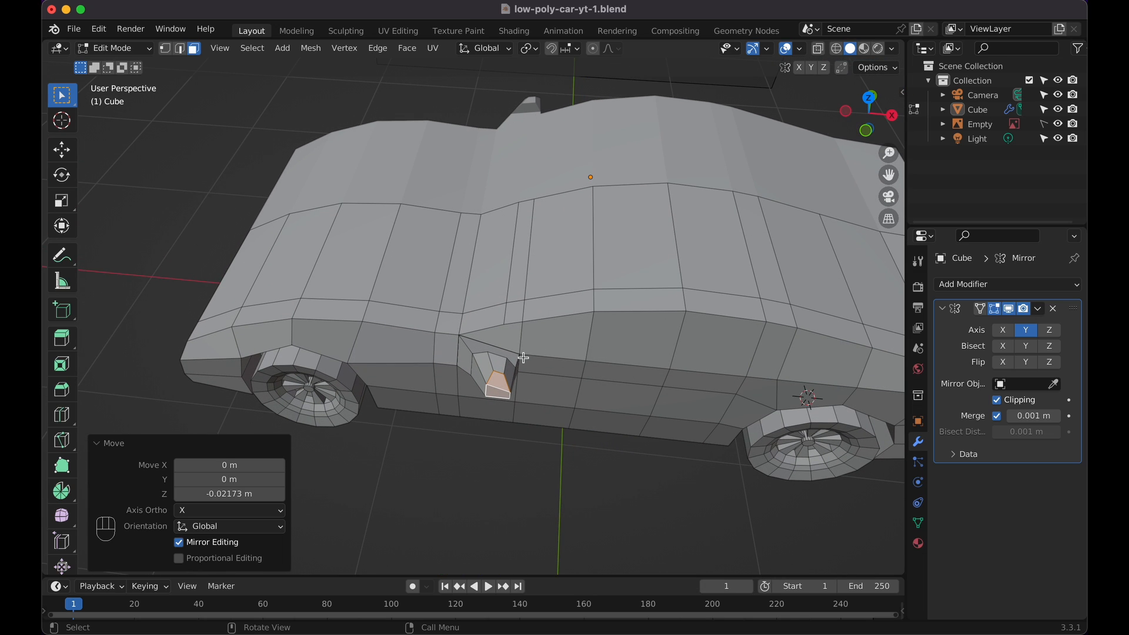
scroll(500, 356, "right", 5)
scroll(447, 355, "left", 7)
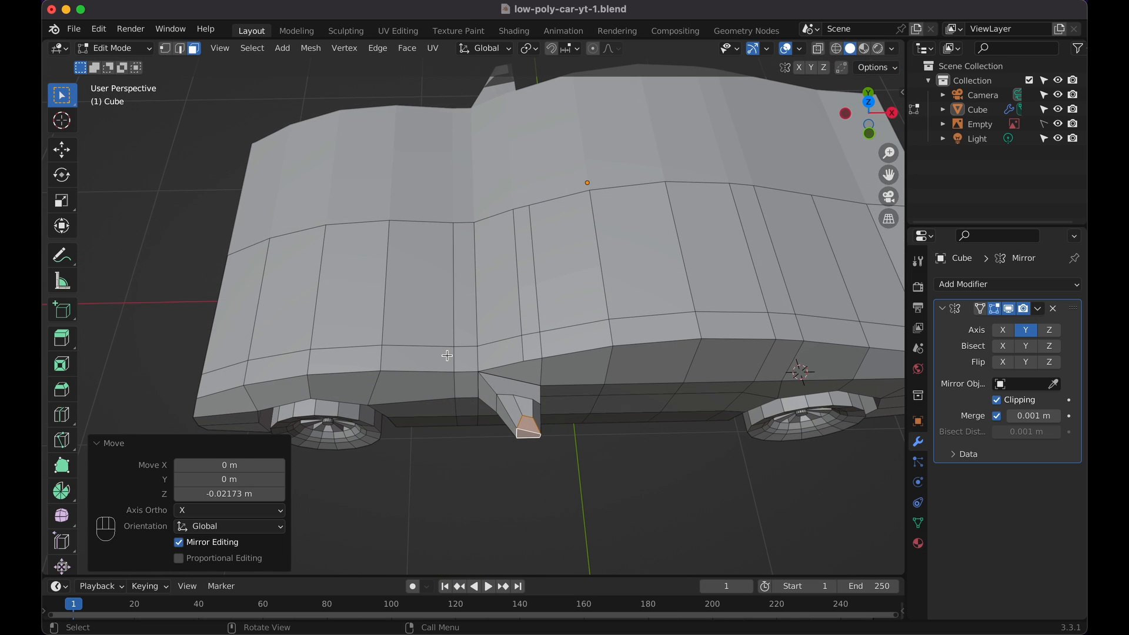
left_click(495, 396)
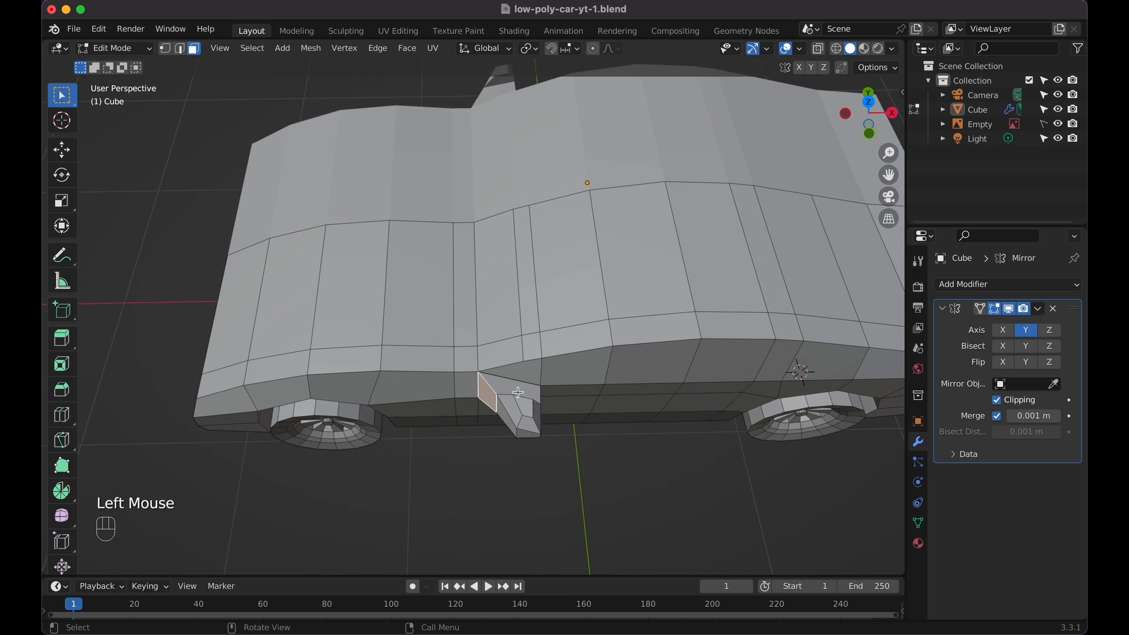
left_click(182, 51)
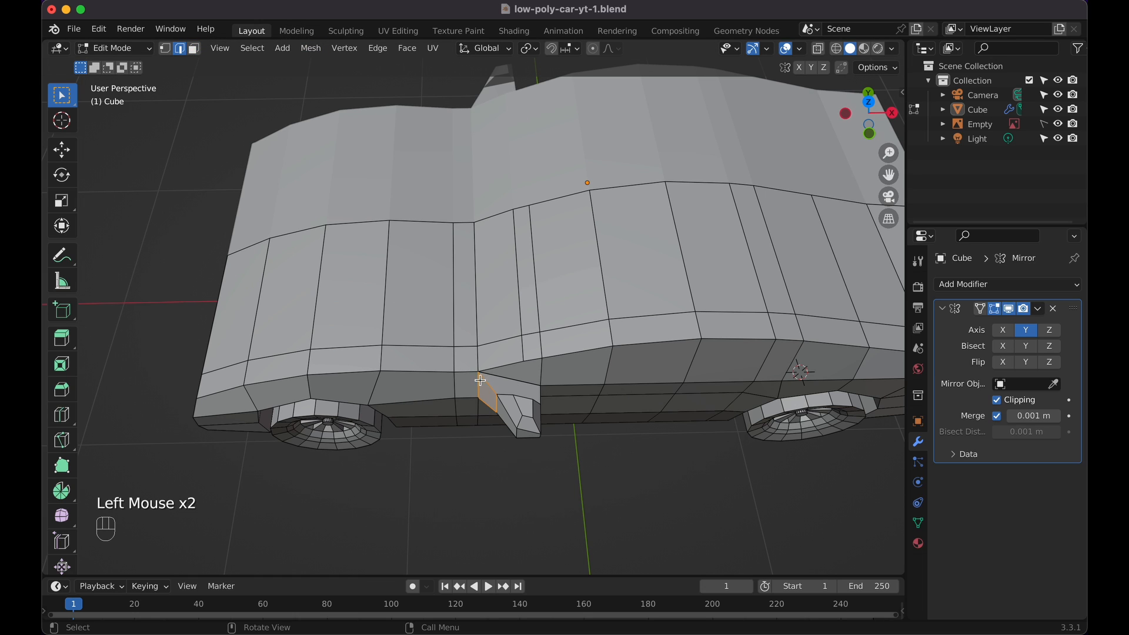
scroll(497, 404, "right", 5)
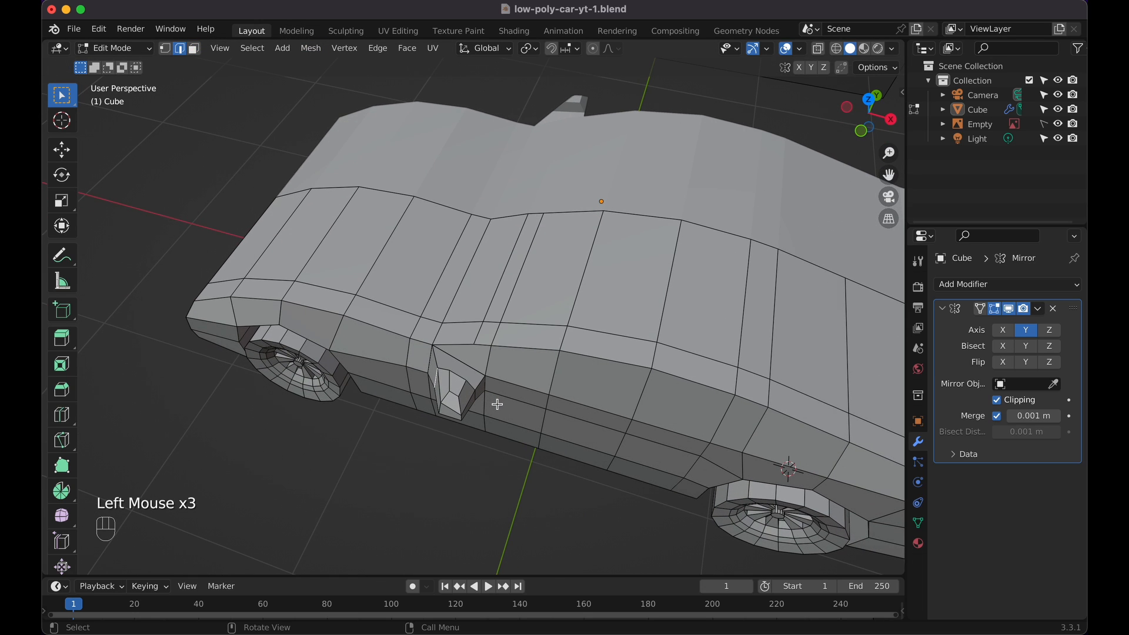
key("KP_7")
key("g")
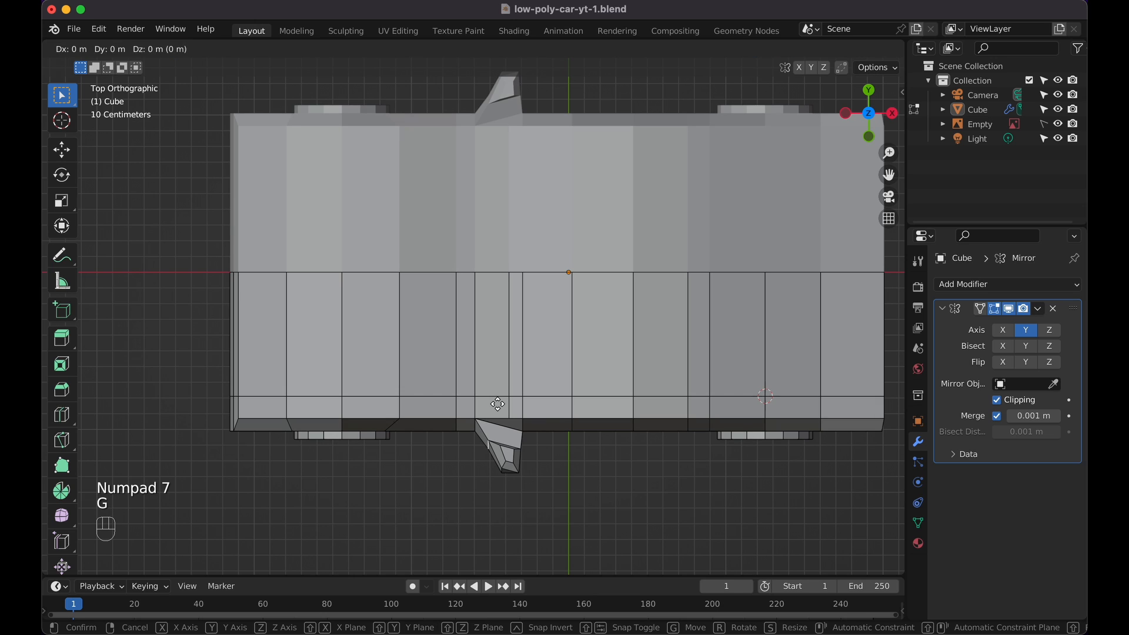
key("y")
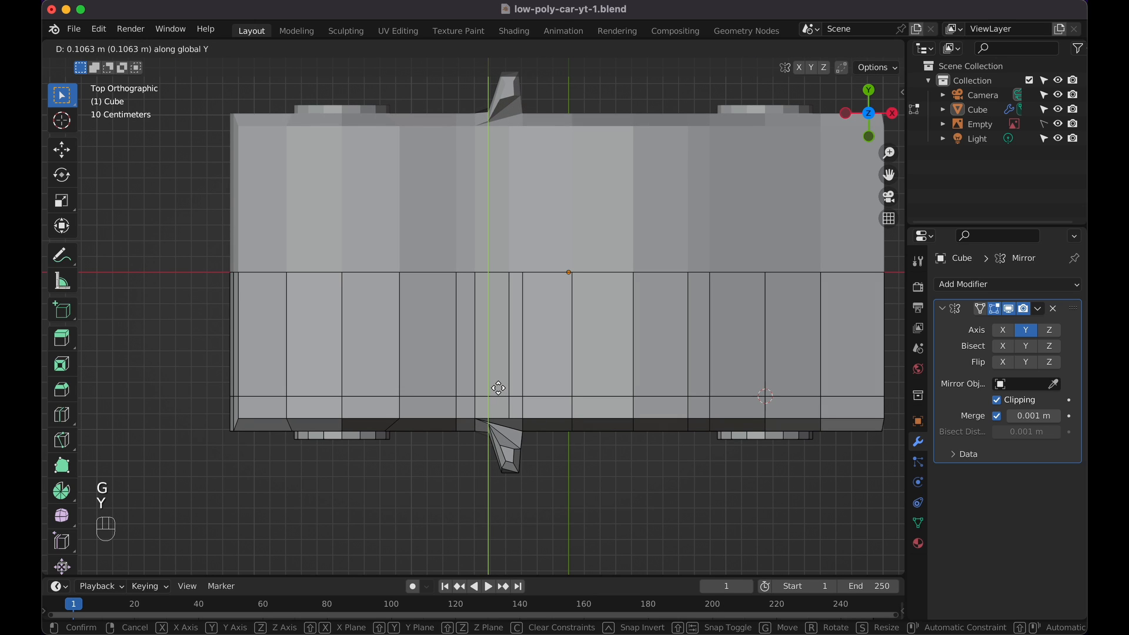
left_click(498, 387)
Select the upper triangular face on the mirror arm's rear side and move it freely about 0.019 m, mainly inward toward the body
scroll(497, 387, "down", 5)
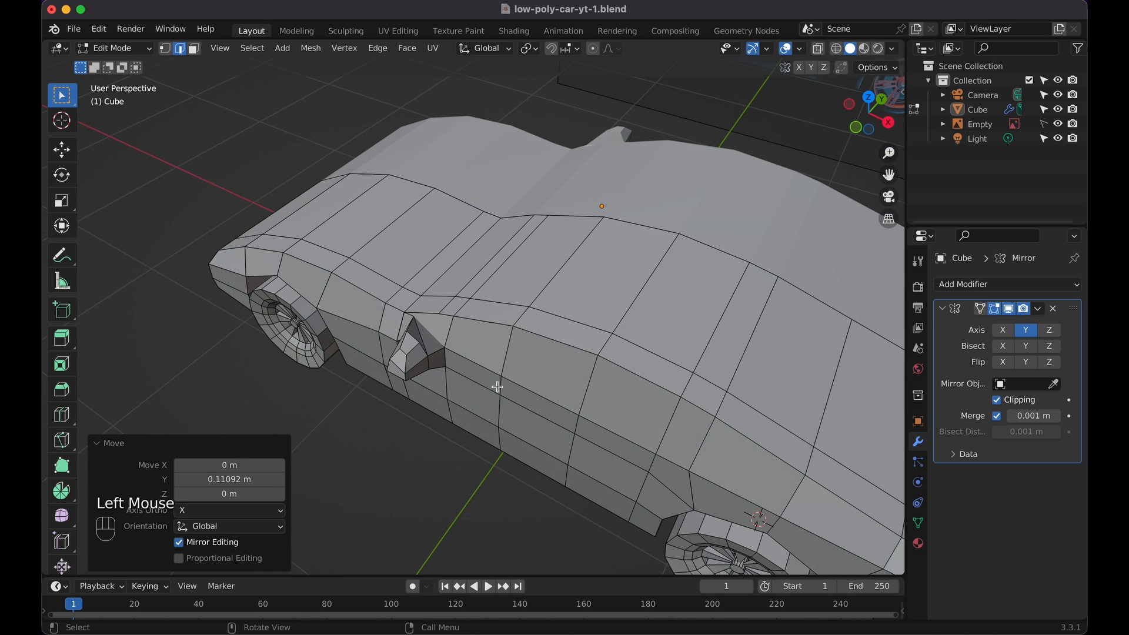
scroll(497, 387, "down", 5)
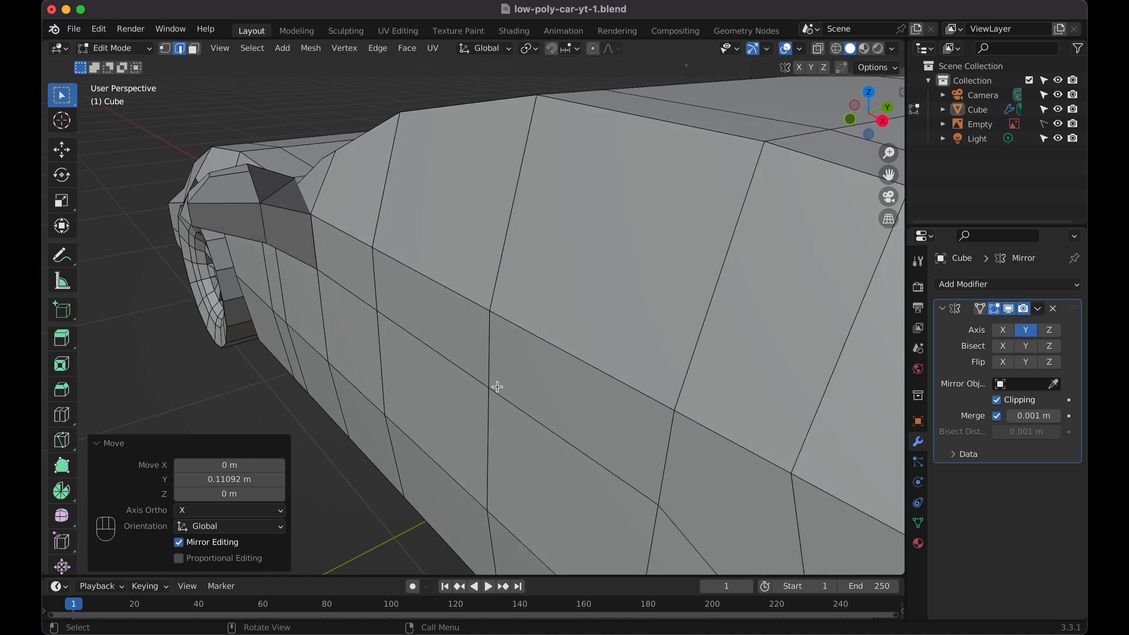
scroll(497, 387, "down", 1)
left_click(239, 188)
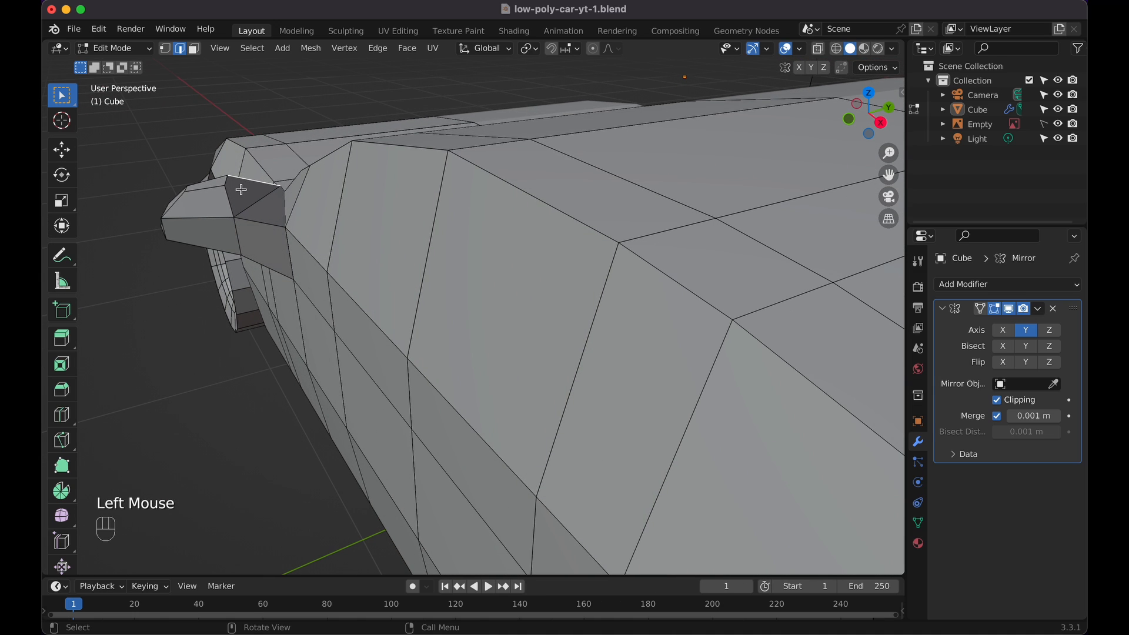
left_click(194, 49)
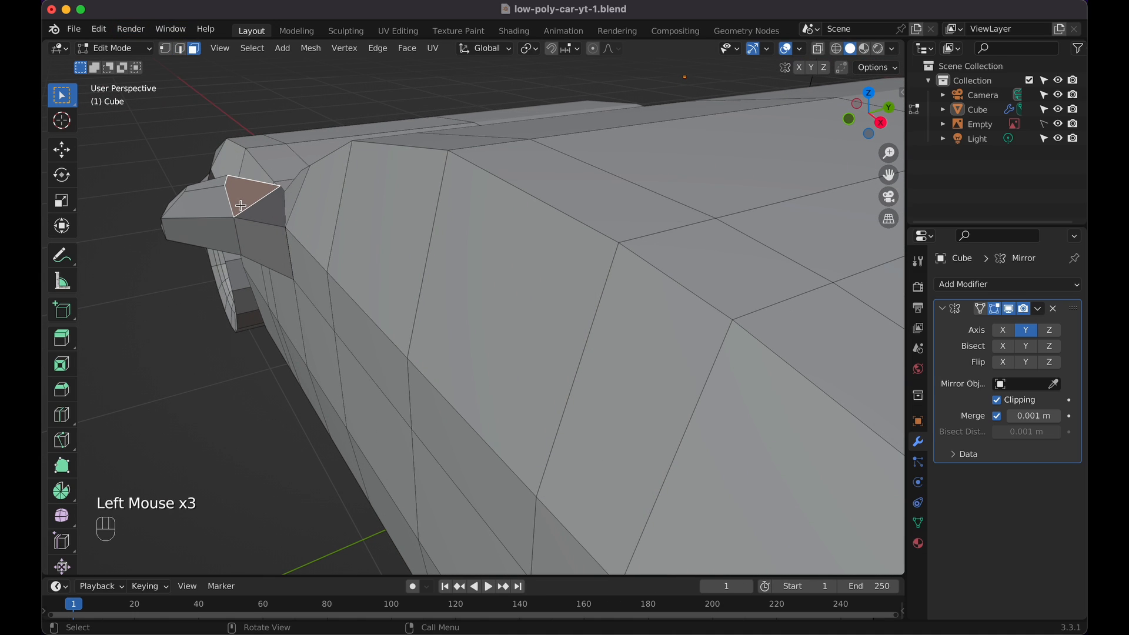
key("g")
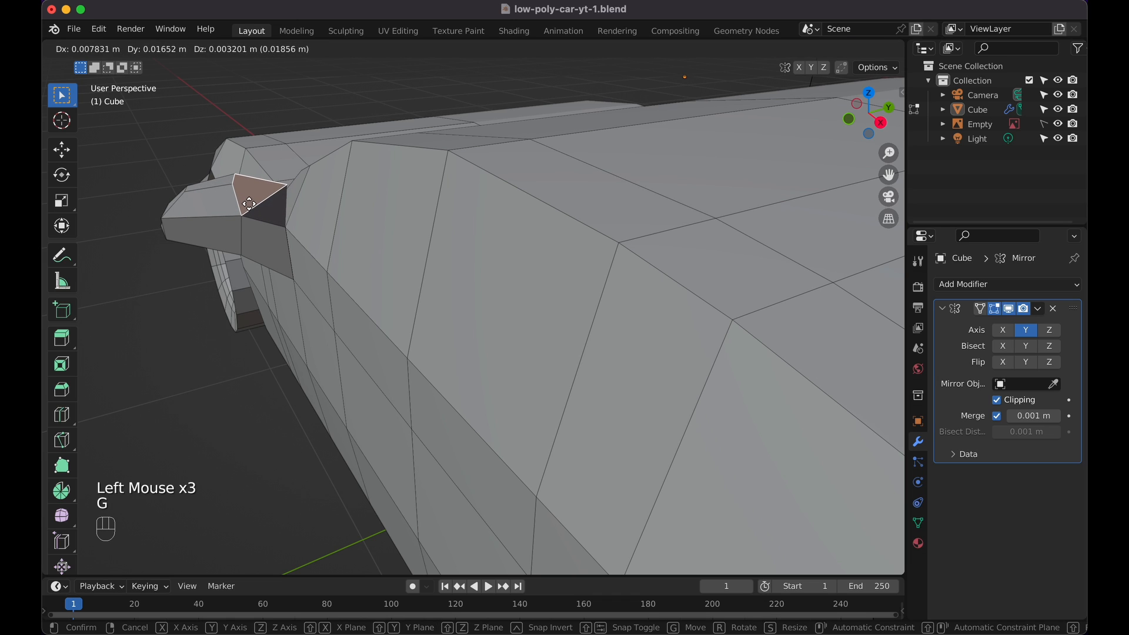
left_click(248, 204)
Select the upper rear vertex at the middle of the mirror arm and move it about 0.044 m forward along X
scroll(248, 203, "left", 8)
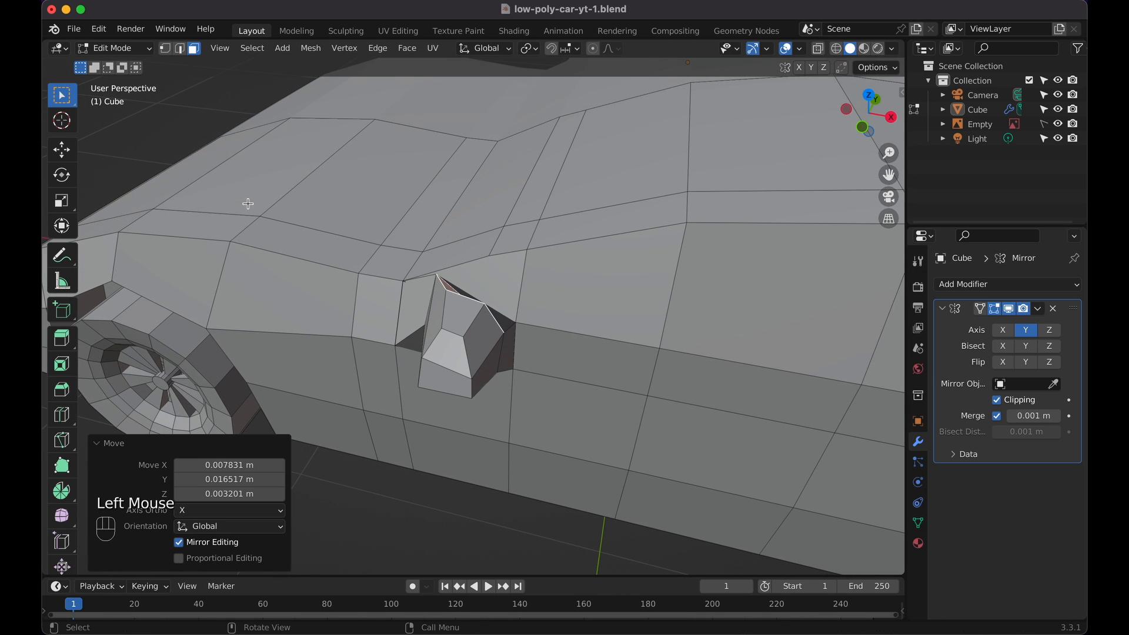
left_click(167, 50)
scroll(394, 240, "down", 5)
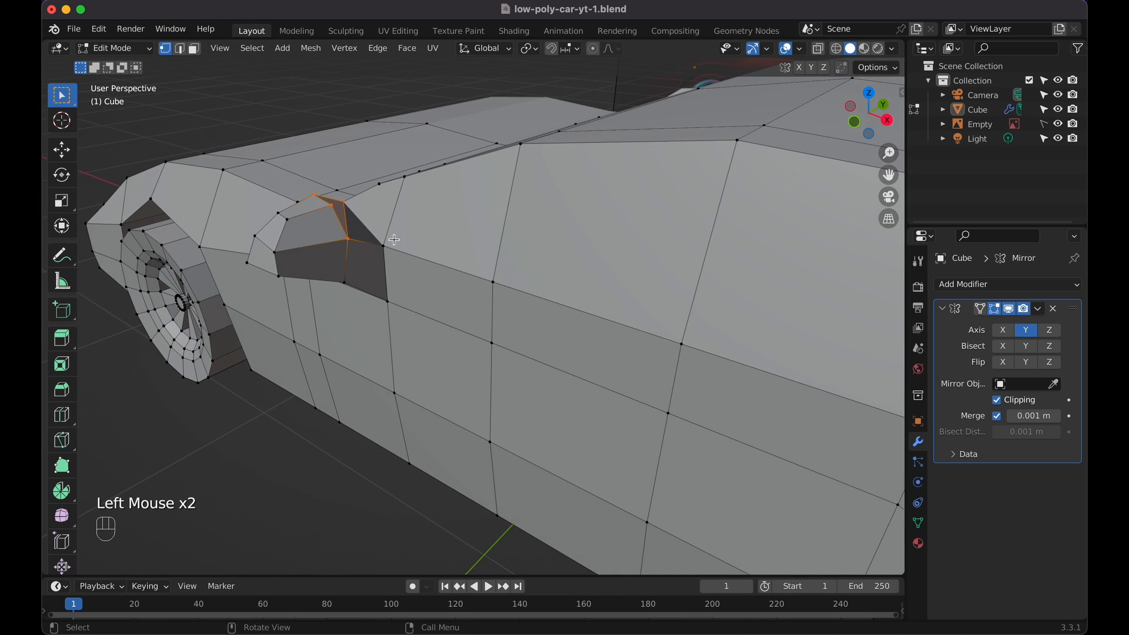
key("g")
key("x")
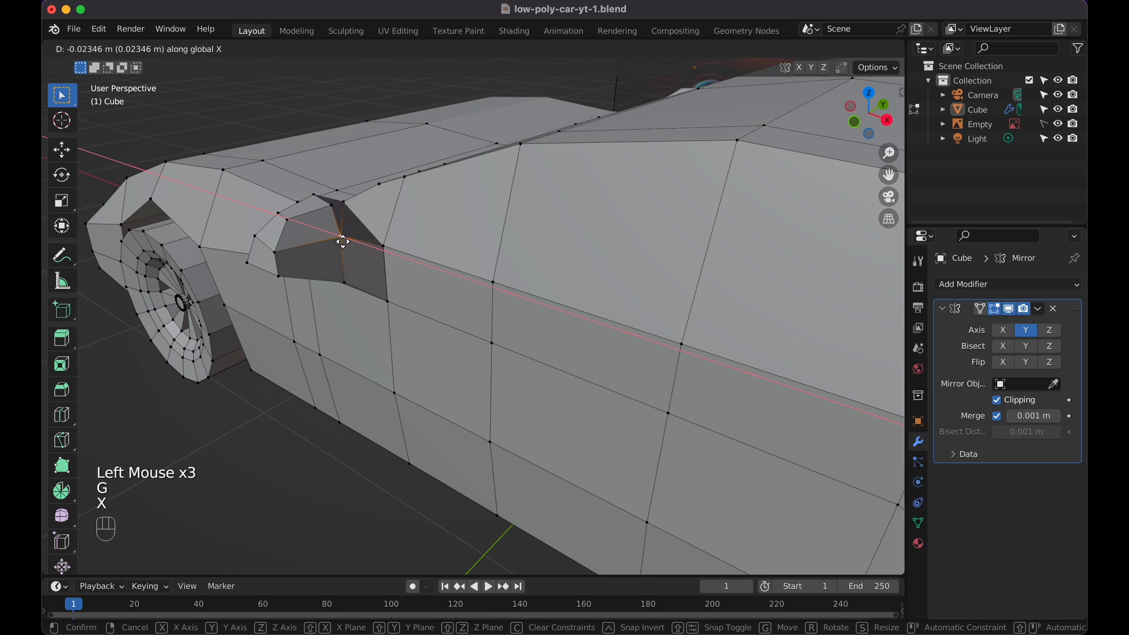
left_click(338, 238)
scroll(335, 239, "up", 4)
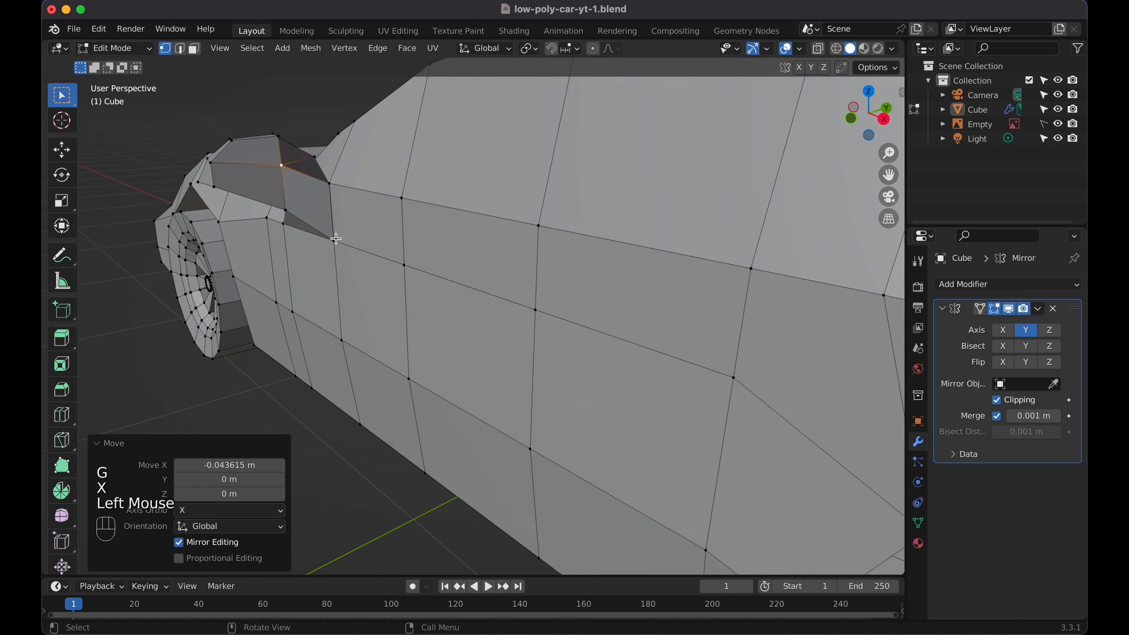
Clear the selection, switch to Object Mode and examine the side mirrors and car body from the front, side and rear
left_click(256, 277)
scroll(256, 276, "down", 10)
key("Tab")
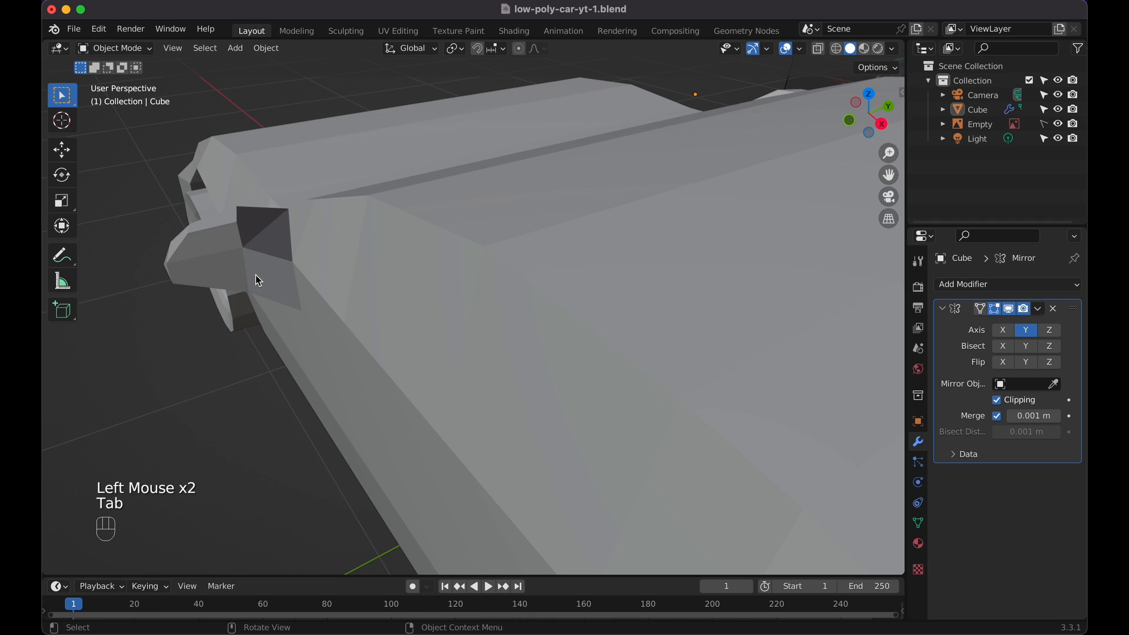
scroll(256, 280, "left", 5)
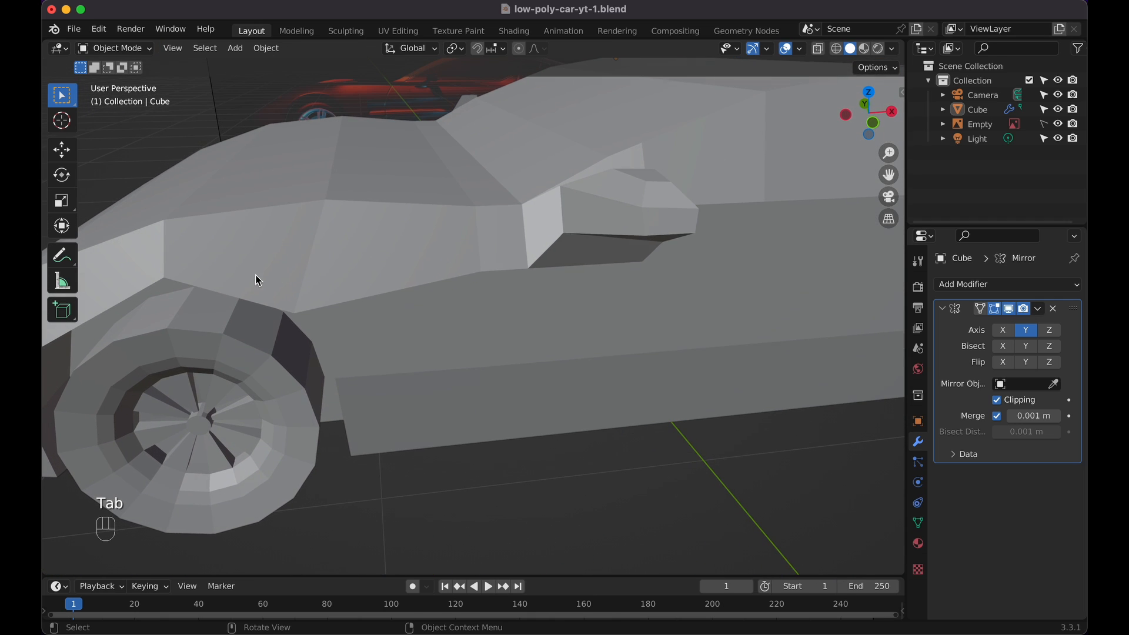
scroll(443, 234, "down", 6)
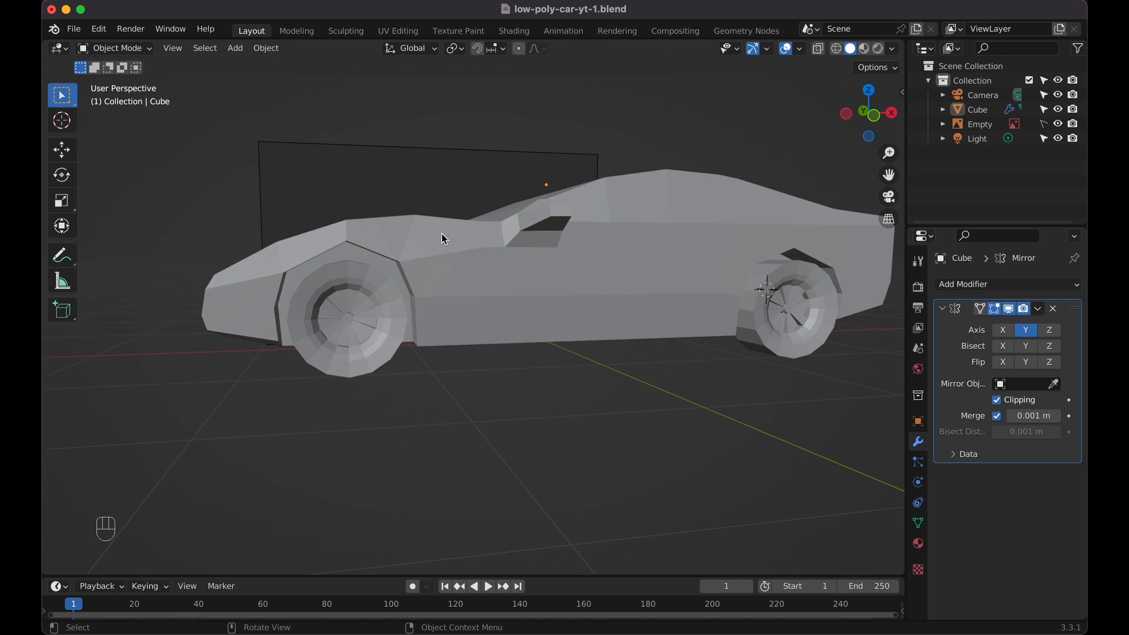
key("Tab")
scroll(442, 234, "down", 8)
key("Tab")
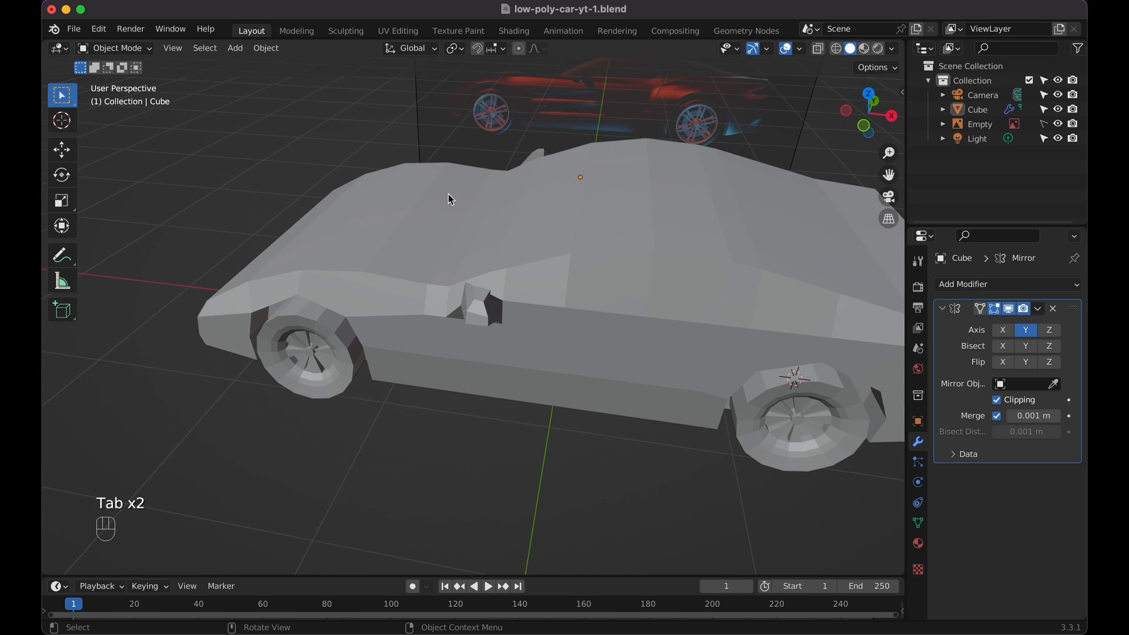
scroll(467, 134, "left", 10)
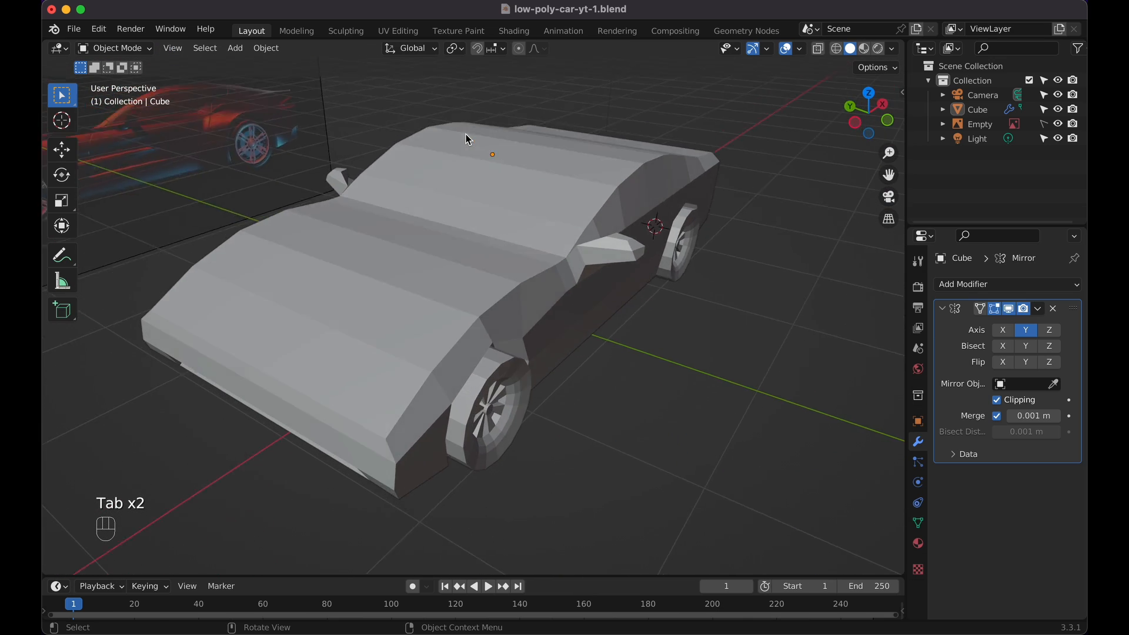
scroll(465, 135, "down", 5)
scroll(465, 136, "right", 2)
scroll(466, 136, "up", 5)
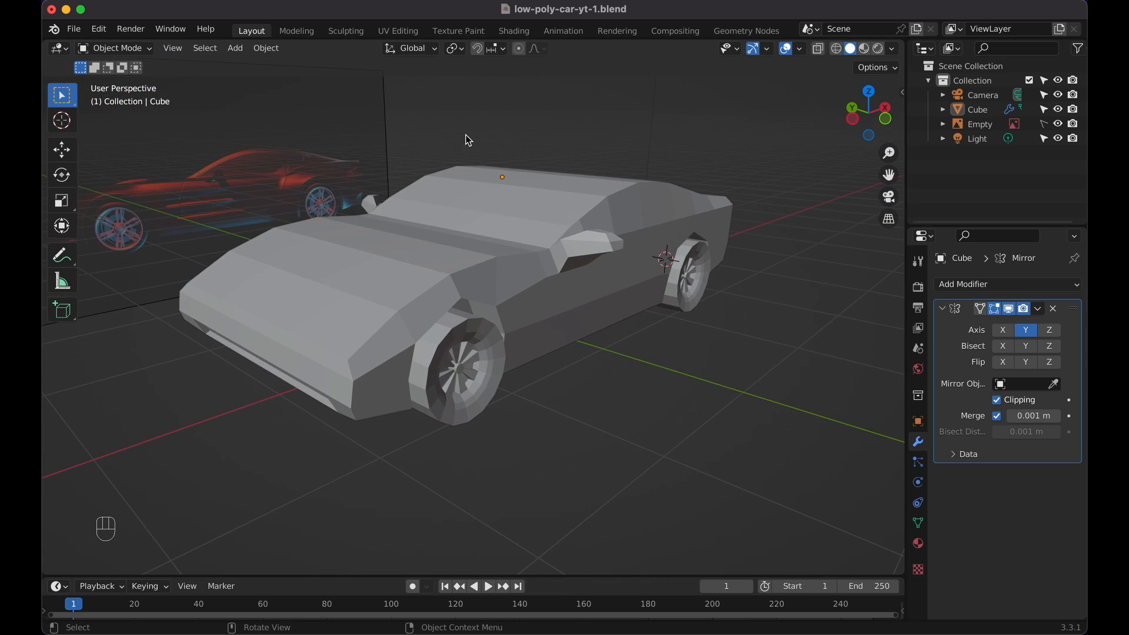
scroll(469, 140, "right", 5)
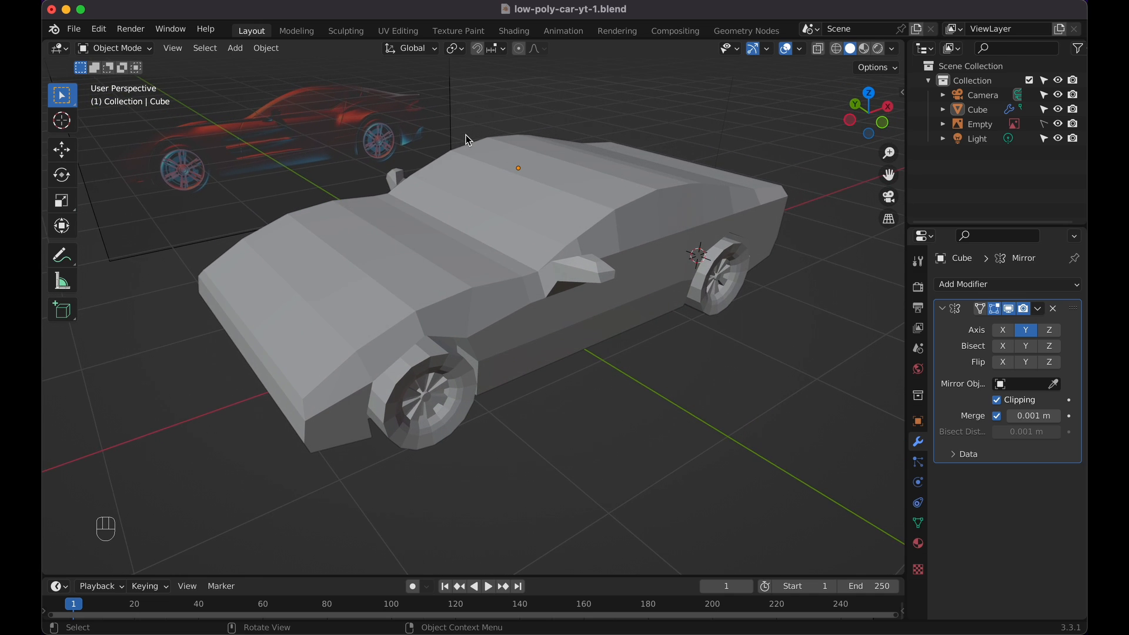
scroll(466, 135, "up", 5)
scroll(466, 134, "down", 4)
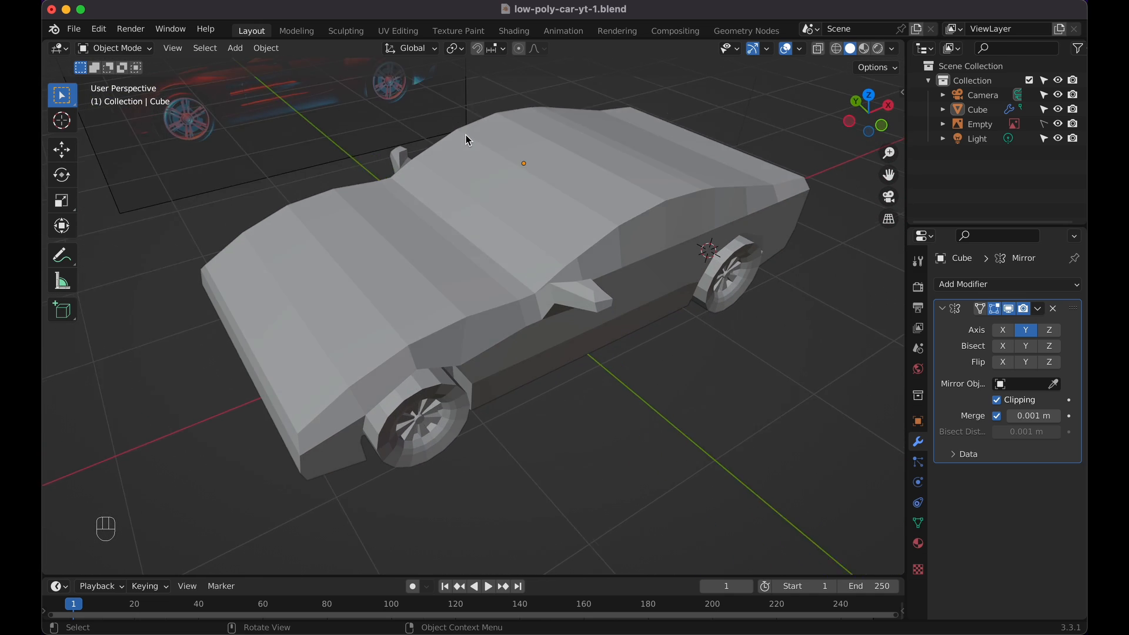
scroll(581, 289, "right", 8)
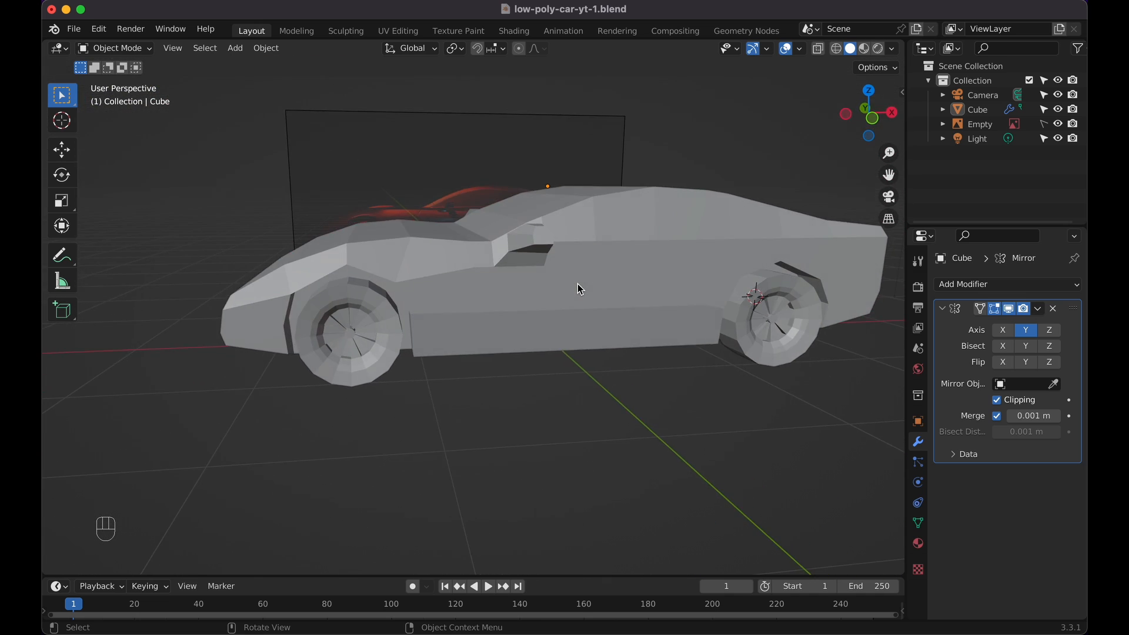
scroll(581, 288, "right", 8)
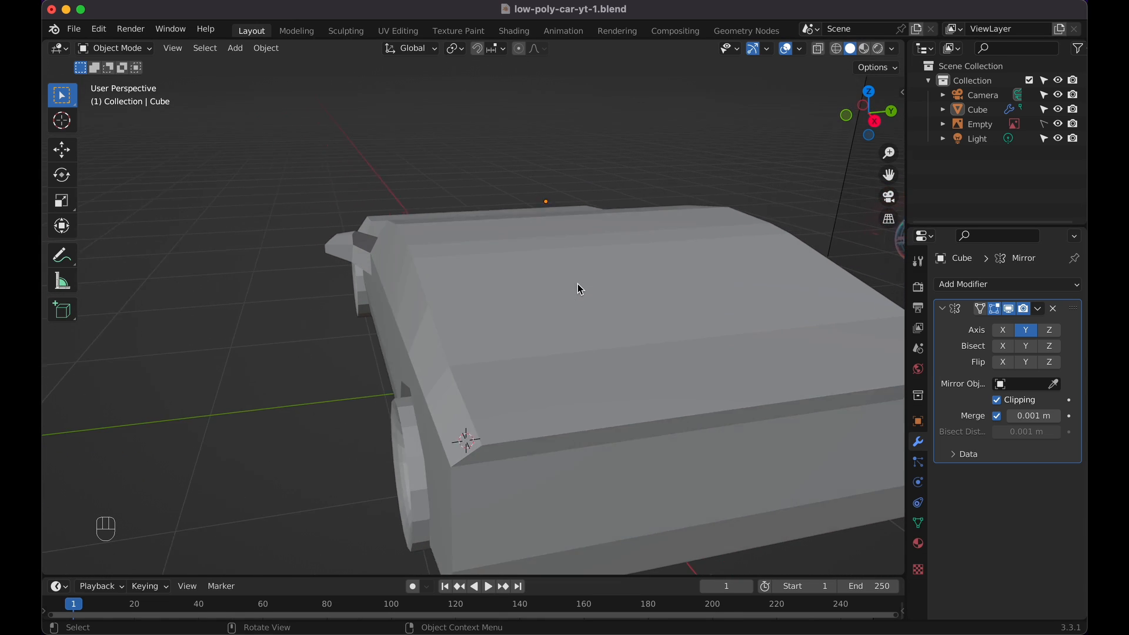
scroll(578, 284, "right", 5)
In Edit Mode, move the mirror arm's upper rear vertex slightly further forward along X, clear the selection and return to Object Mode
key("Tab")
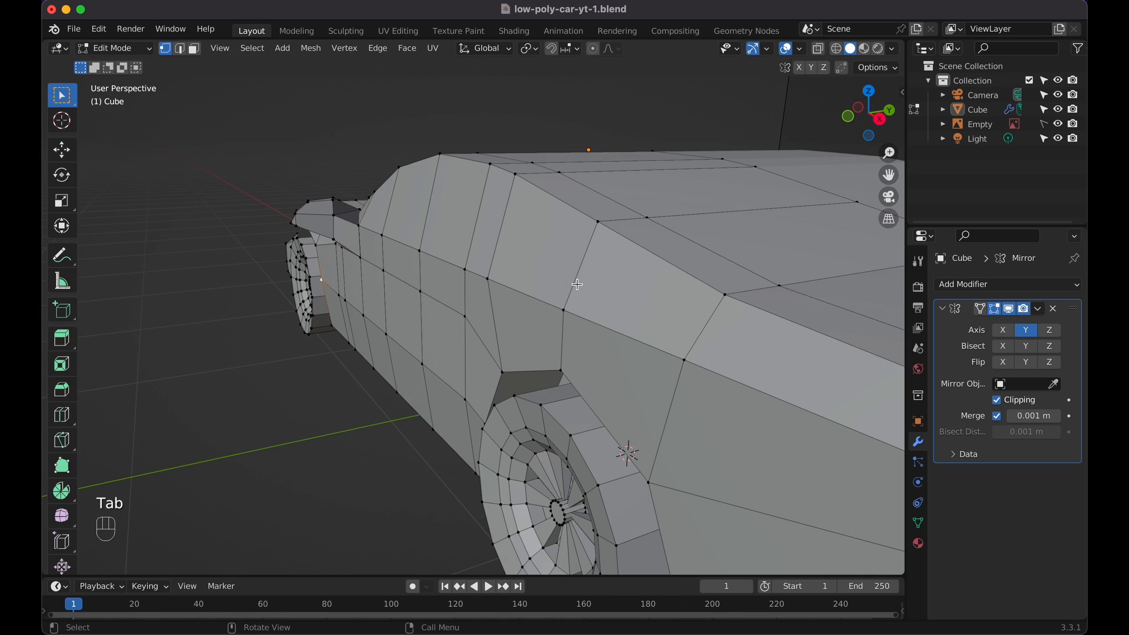
scroll(577, 284, "right", 8)
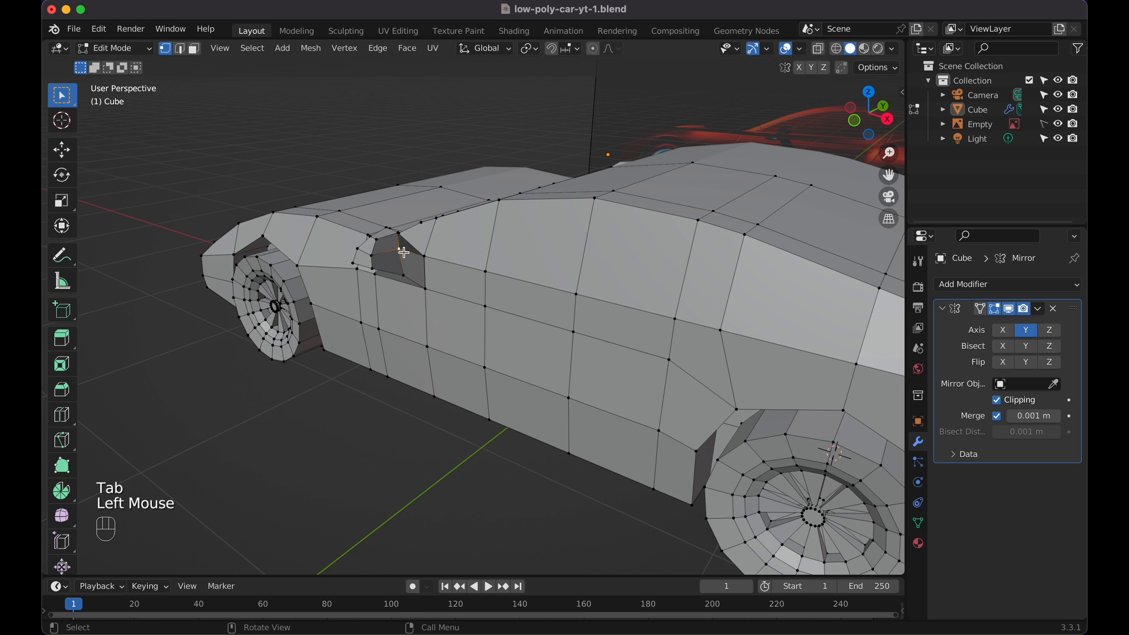
key("g")
key("x")
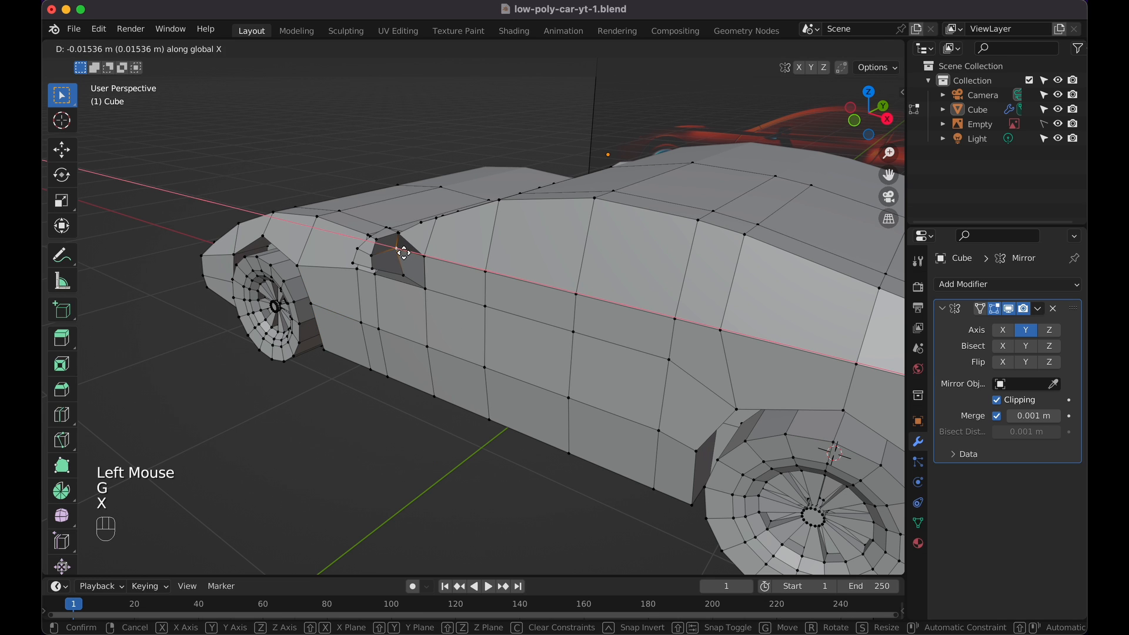
left_click(399, 252)
left_click(344, 347)
scroll(345, 349, "right", 8)
key("Tab")
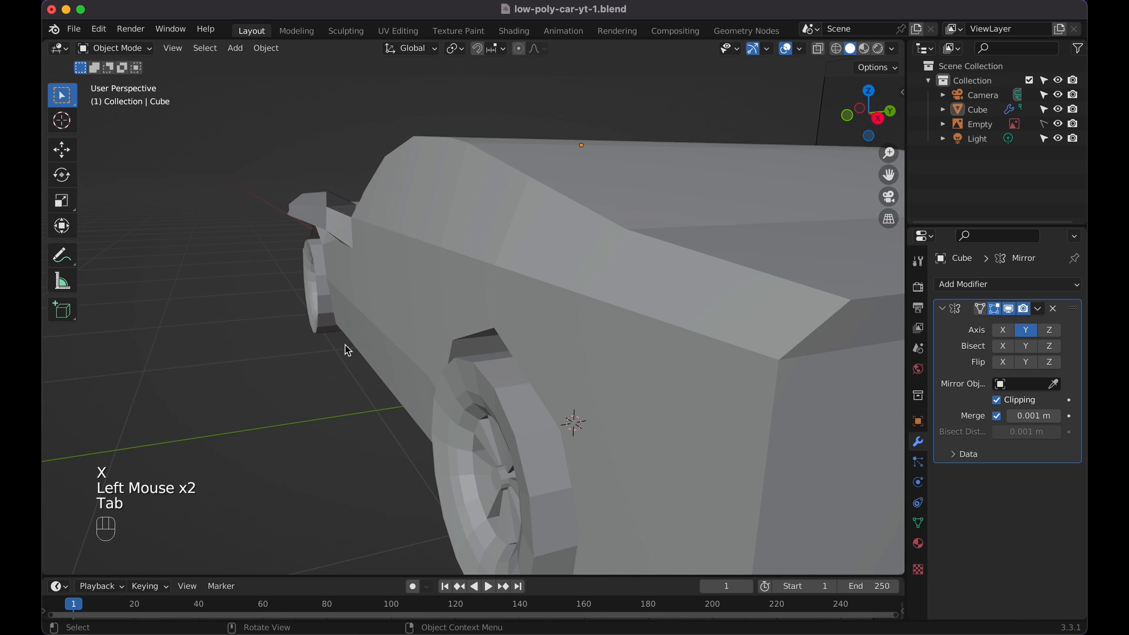
scroll(311, 351, "right", 10)
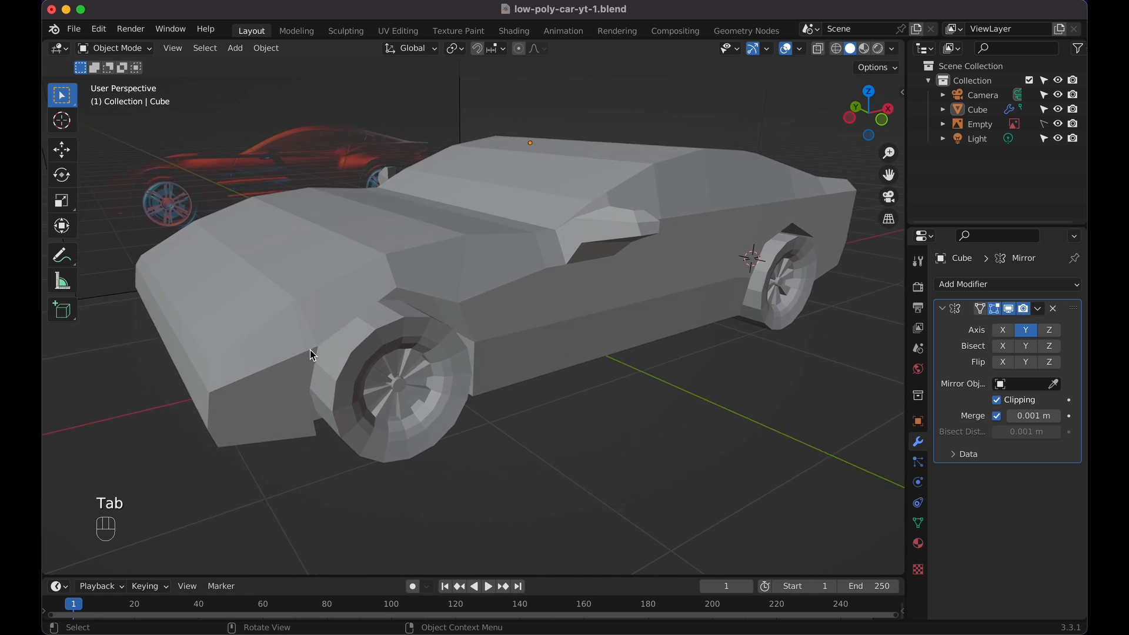
In Edit Mode, select the three main windshield faces, extrude them about 0.016 m inward and check the recess in Object Mode
scroll(310, 351, "right", 6, "shift")
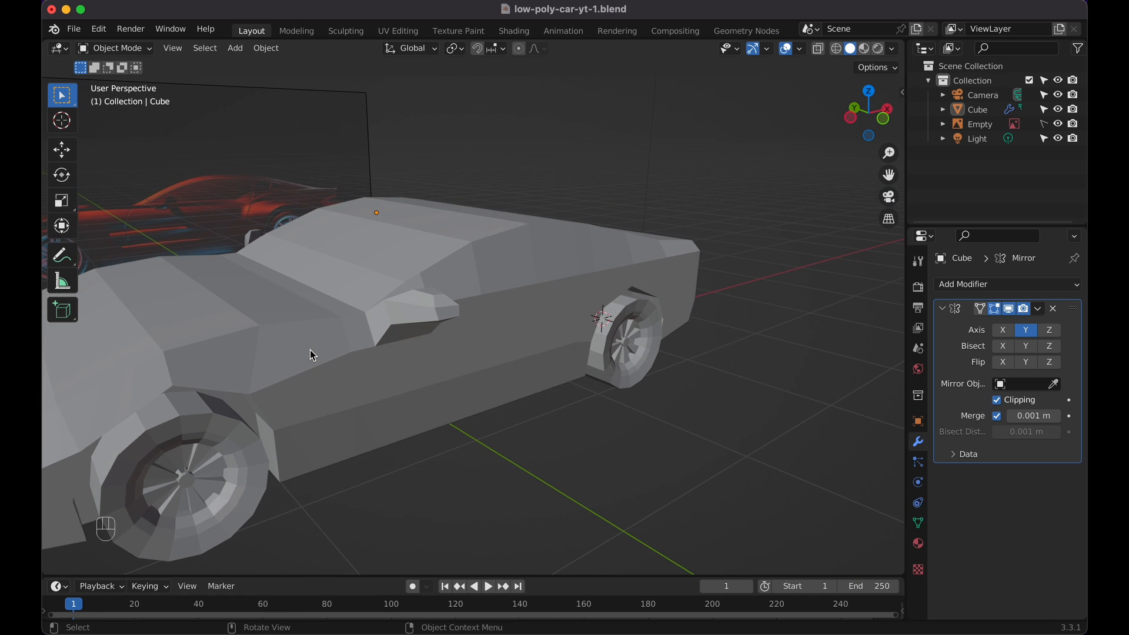
scroll(309, 351, "right", 3)
key("Tab")
scroll(374, 272, "down", 4)
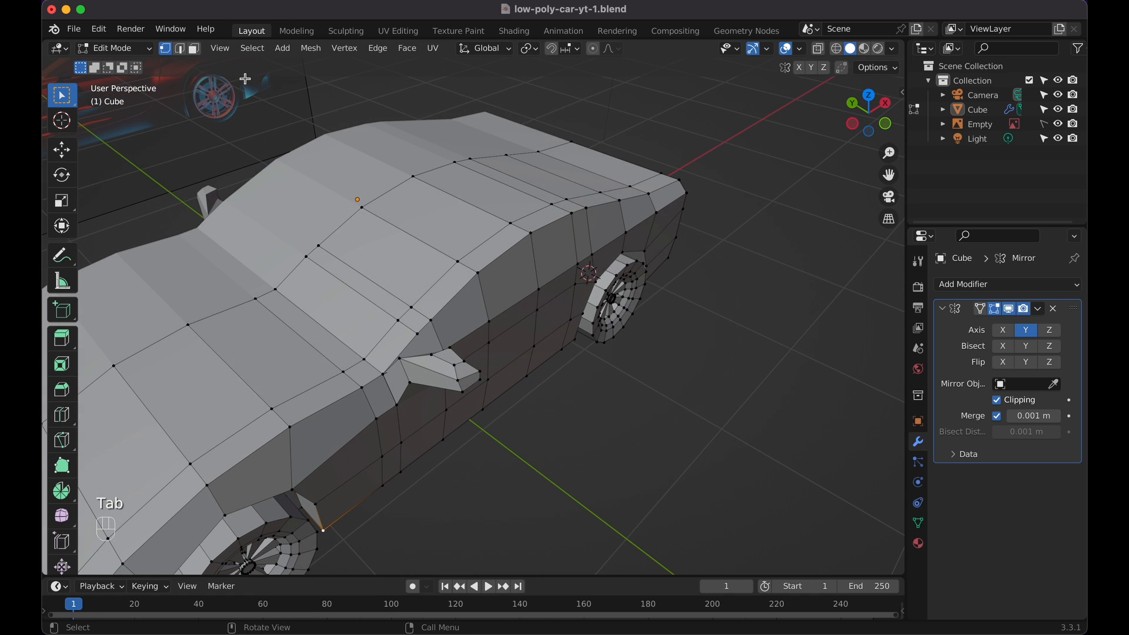
scroll(413, 235, "left", 3, "shift")
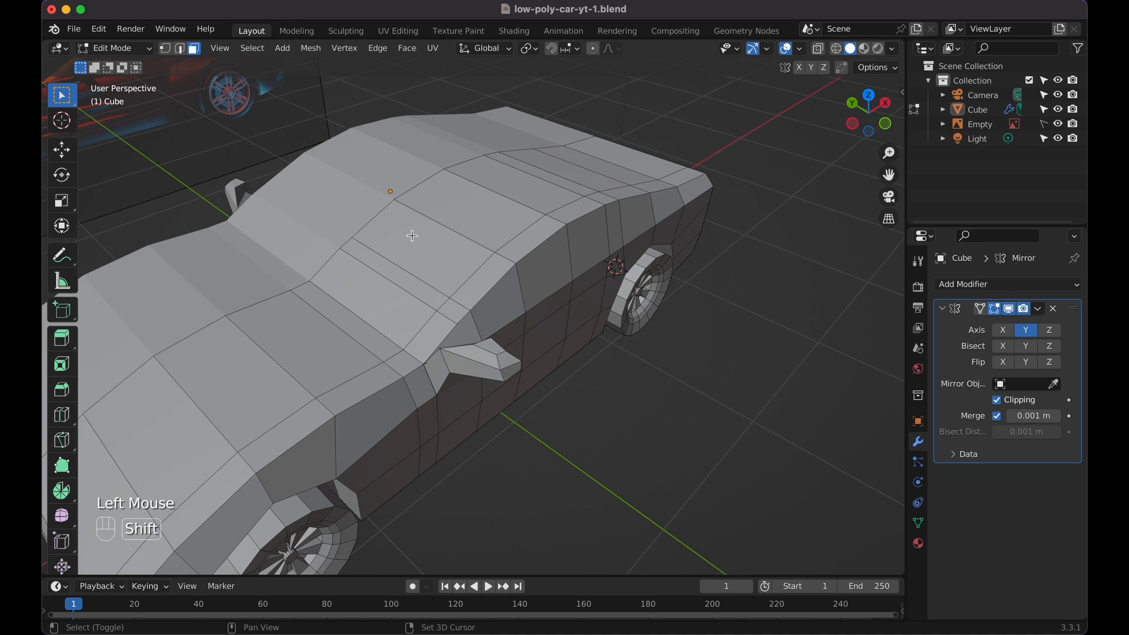
left_click(389, 292)
left_click(394, 266, "shift")
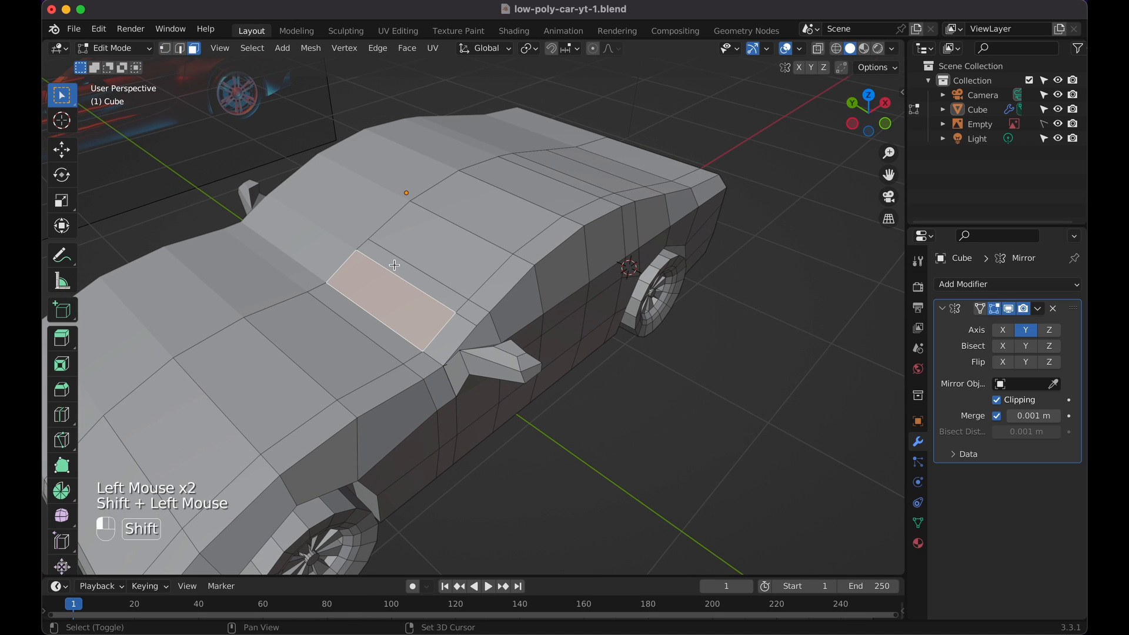
left_click(430, 237, "shift")
scroll(430, 236, "up", 5)
scroll(430, 235, "down", 5)
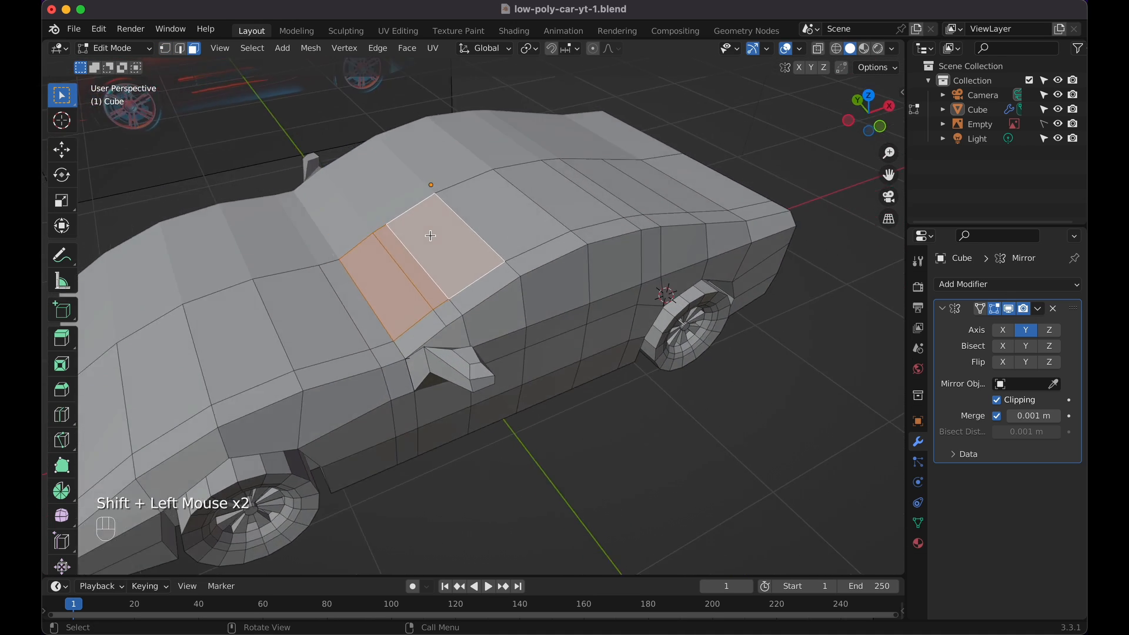
key("e")
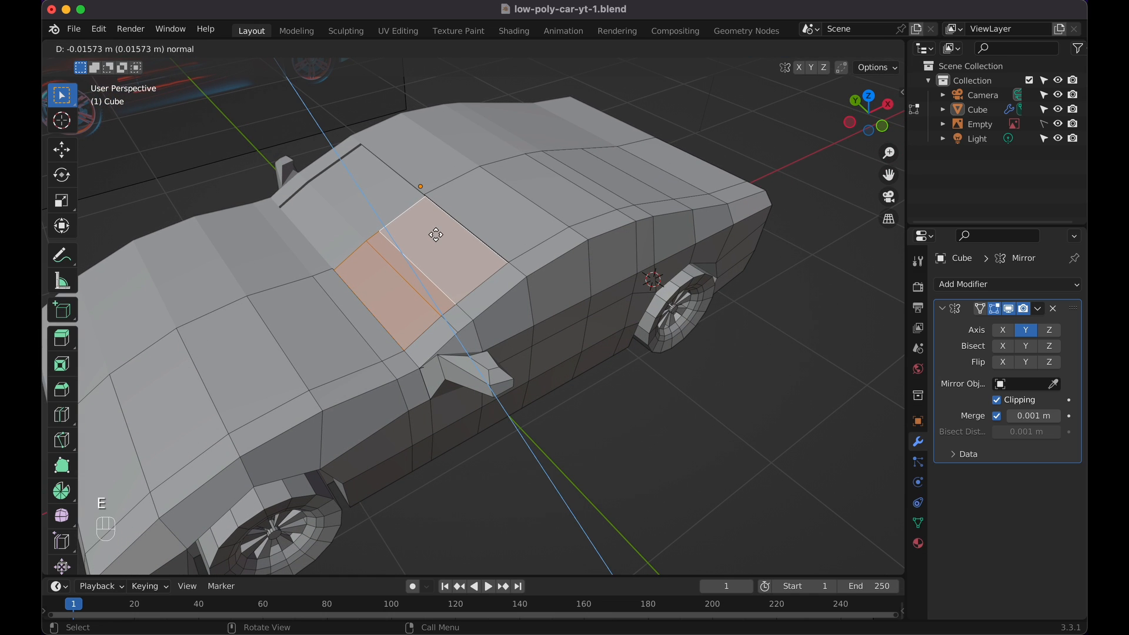
left_click(436, 235)
scroll(435, 235, "up", 5)
key("Tab")
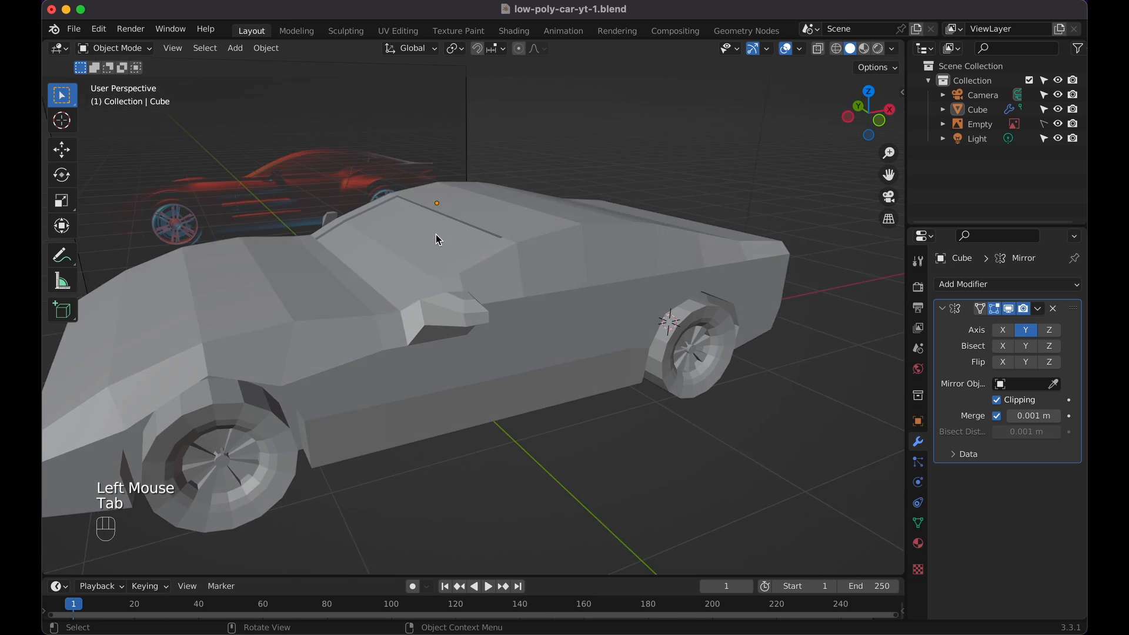
scroll(436, 234, "left", 10)
In Edit Mode, select the four side window faces from the mirror to the rear pillar and move them about 0.022 m down along Z
key("Tab")
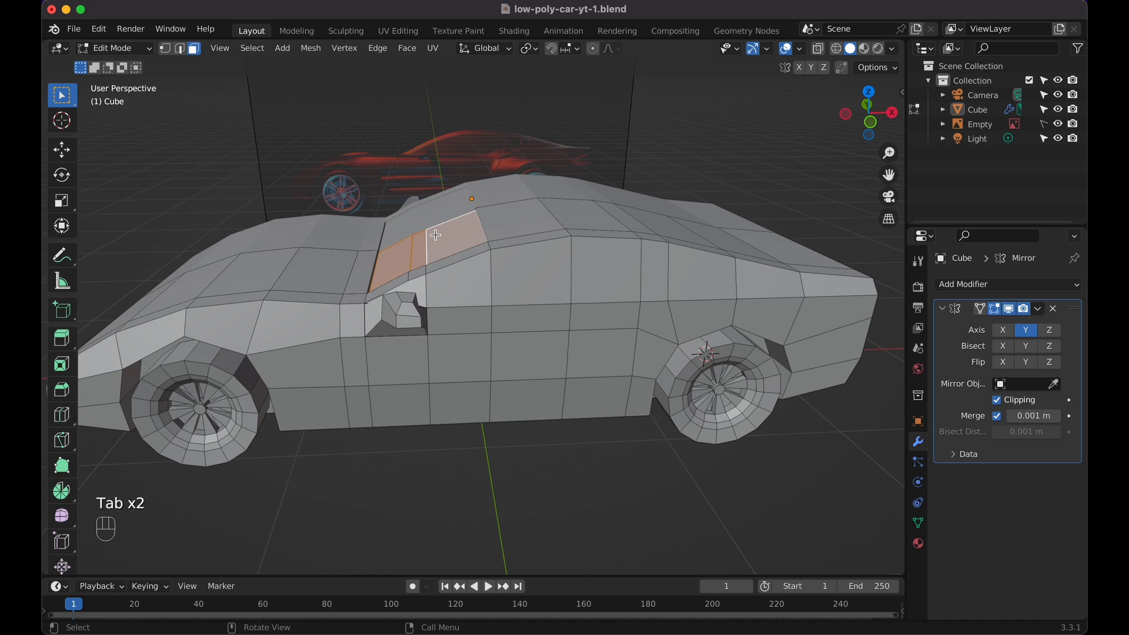
scroll(436, 234, "up", 3)
left_click(407, 284)
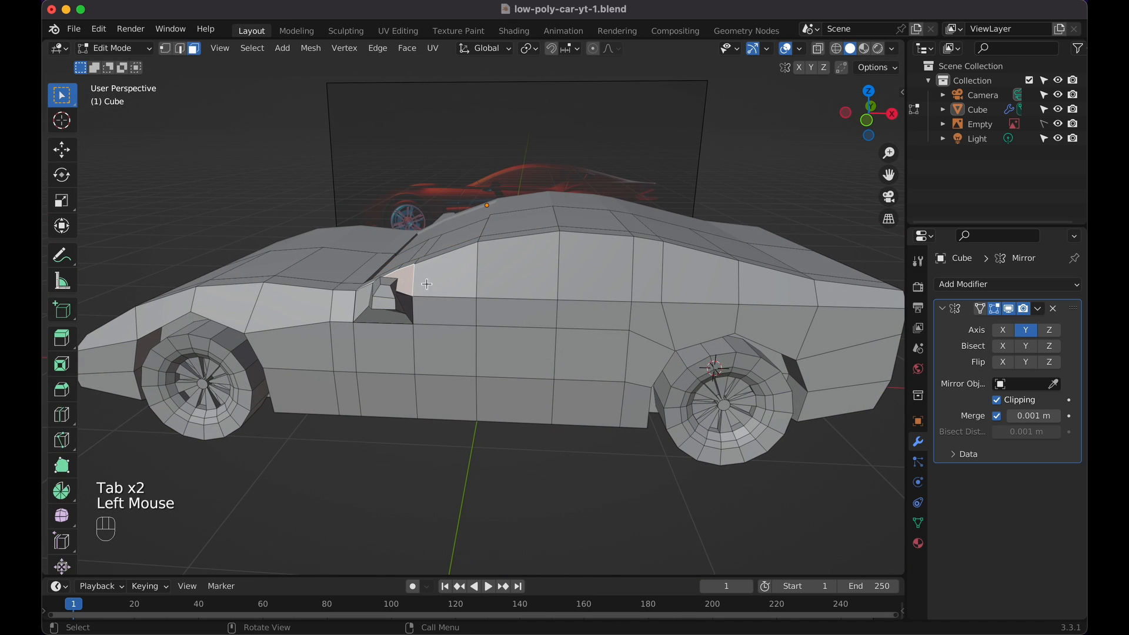
left_click(441, 279, "shift")
left_click(503, 273, "shift")
left_click(571, 265, "shift")
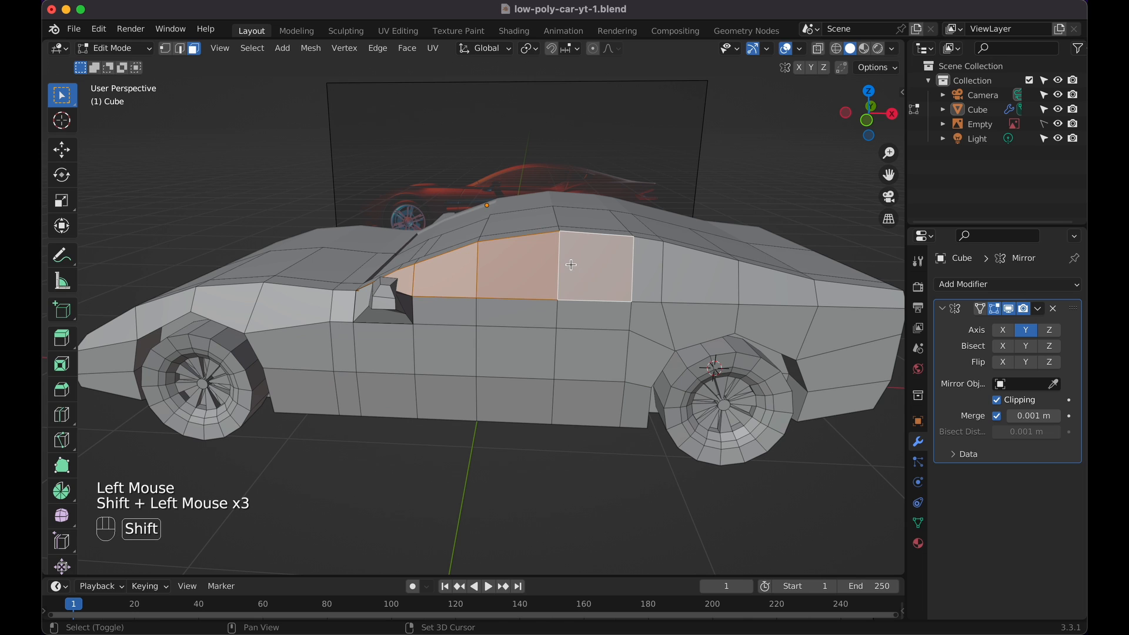
scroll(608, 267, "up", 5)
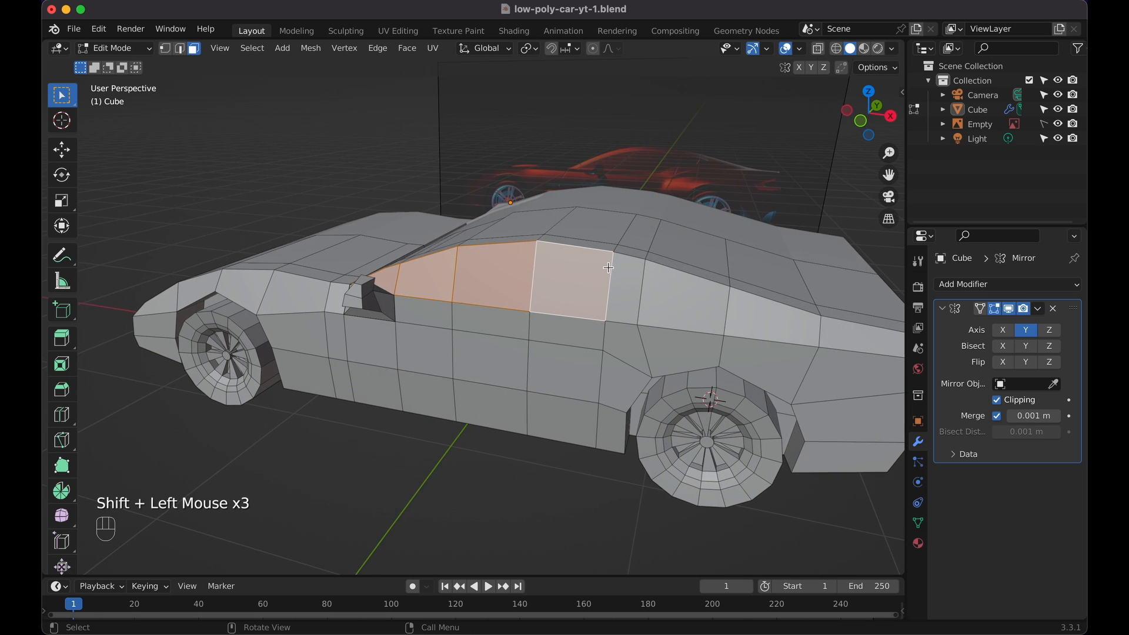
key("g")
key("z")
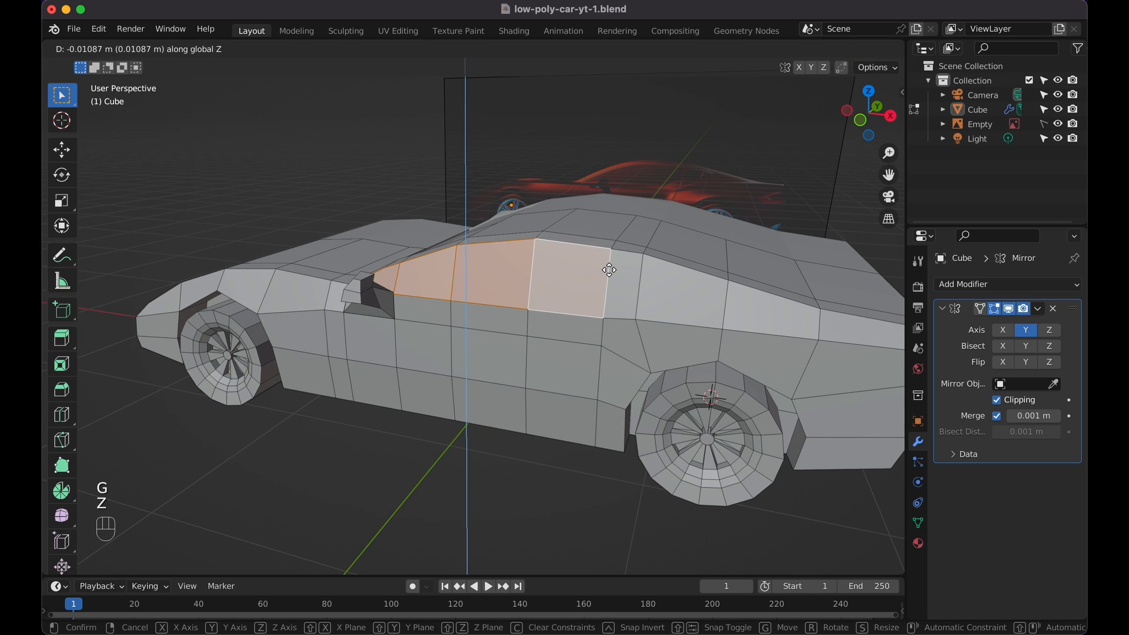
left_click(609, 272)
Extrude the side window faces about 0.048 m inward and examine the recessed windows in Object Mode
key("e")
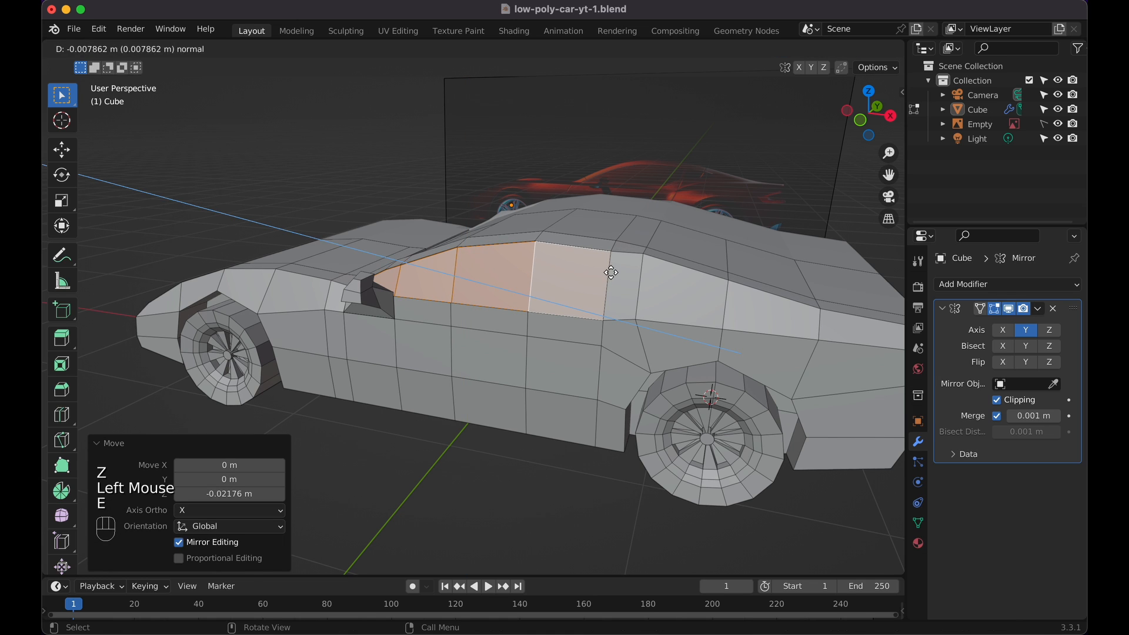
left_click(614, 272)
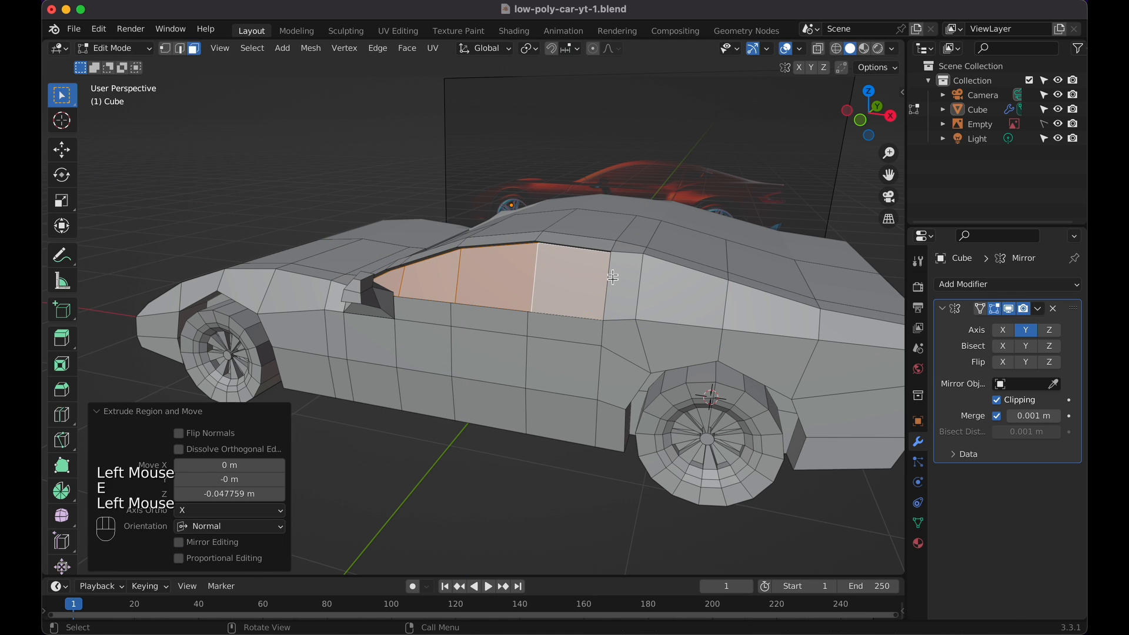
key("Tab")
left_click(580, 459)
scroll(579, 459, "down", 5)
scroll(577, 452, "left", 5)
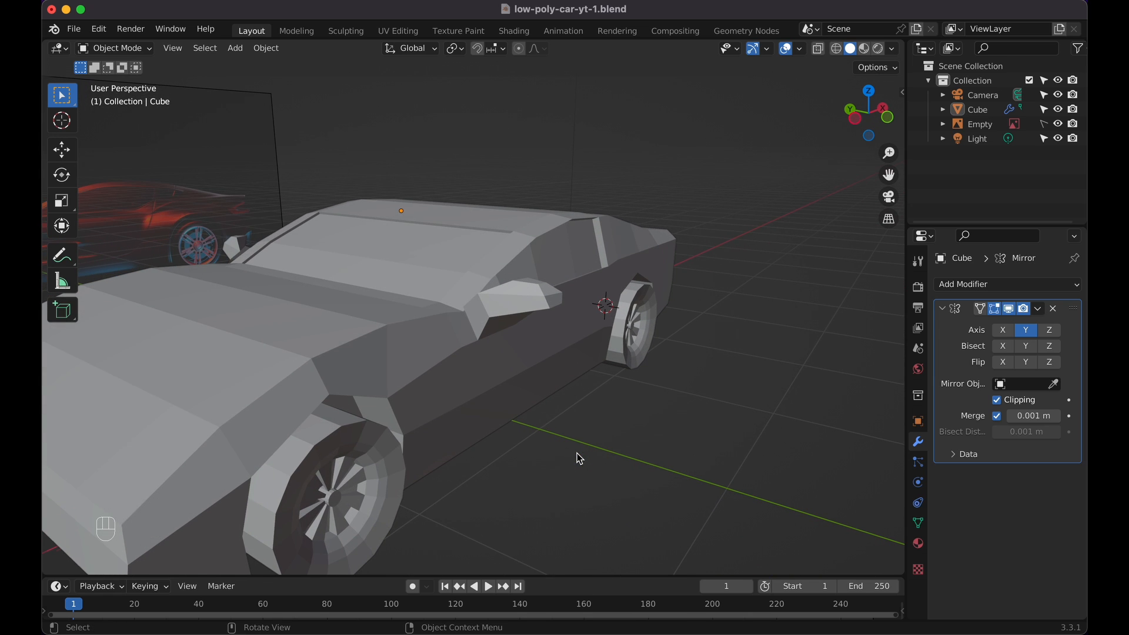
scroll(576, 453, "left", 5)
In Edit Mode, select the headlight faces at the car's front corner above the bumper and inset them about 0.046 m
key("Tab")
scroll(466, 338, "left", 3)
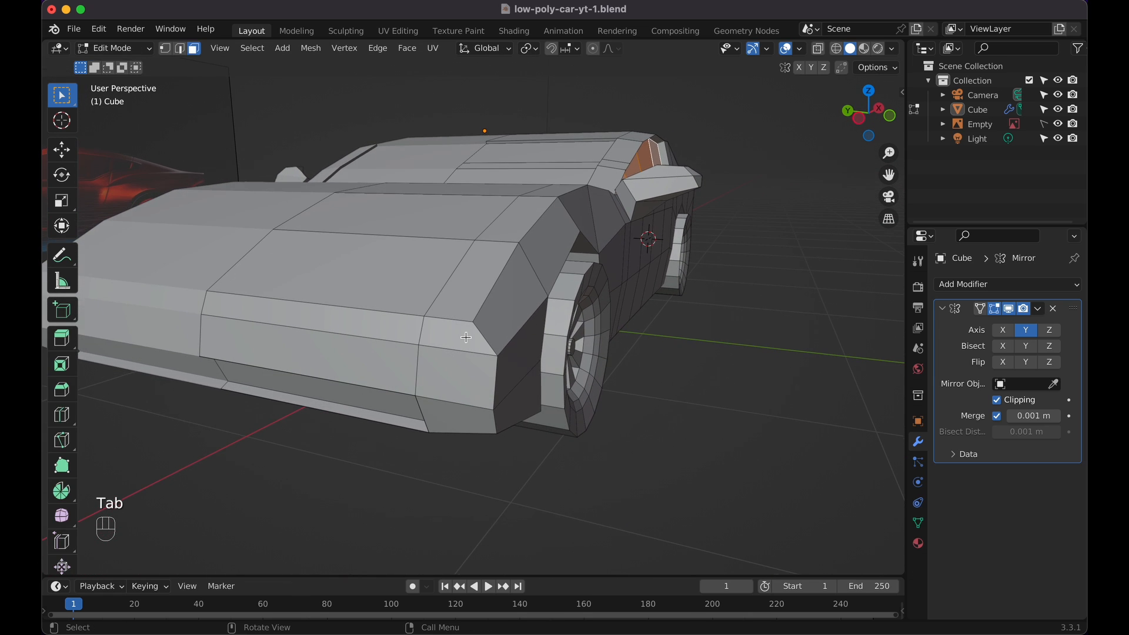
scroll(467, 338, "left", 3)
scroll(467, 337, "left", 5, "shift")
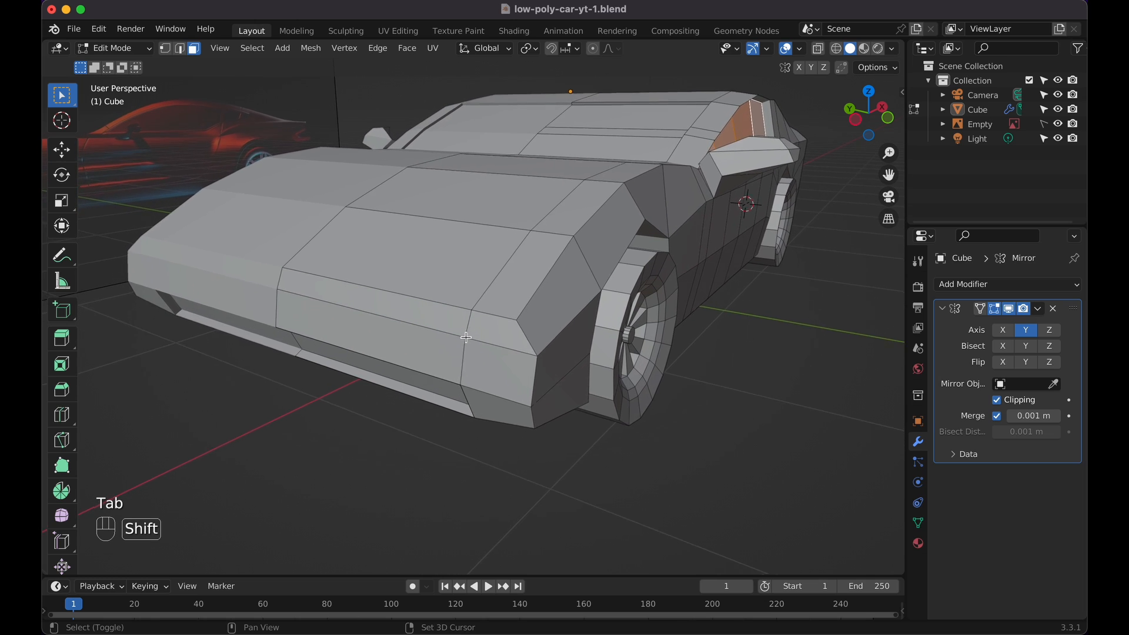
scroll(467, 338, "left", 3, "shift")
scroll(467, 338, "left", 5)
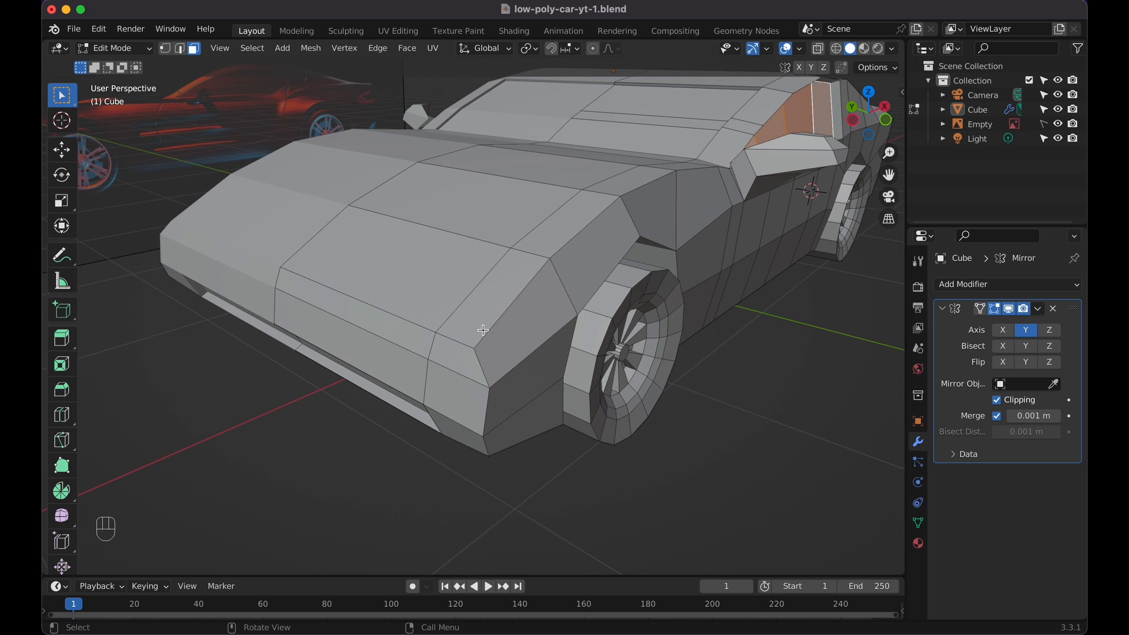
left_click(494, 364)
key("i")
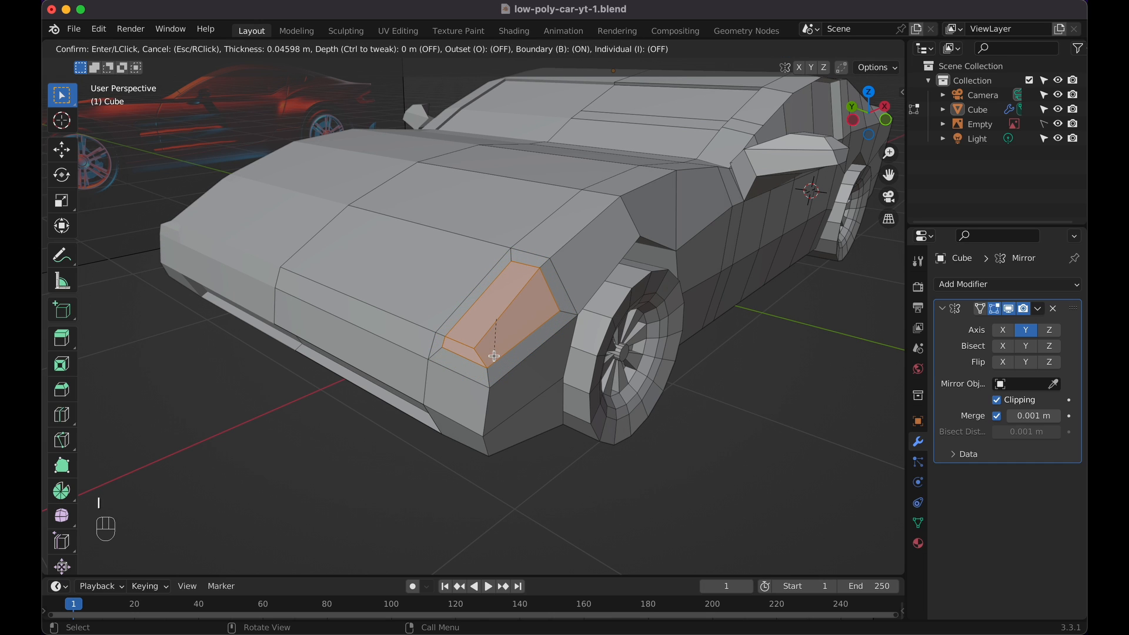
left_click(494, 356)
Extrude the inset headlight faces slightly inward and examine the car from the front and side in Object Mode
scroll(493, 356, "right", 5)
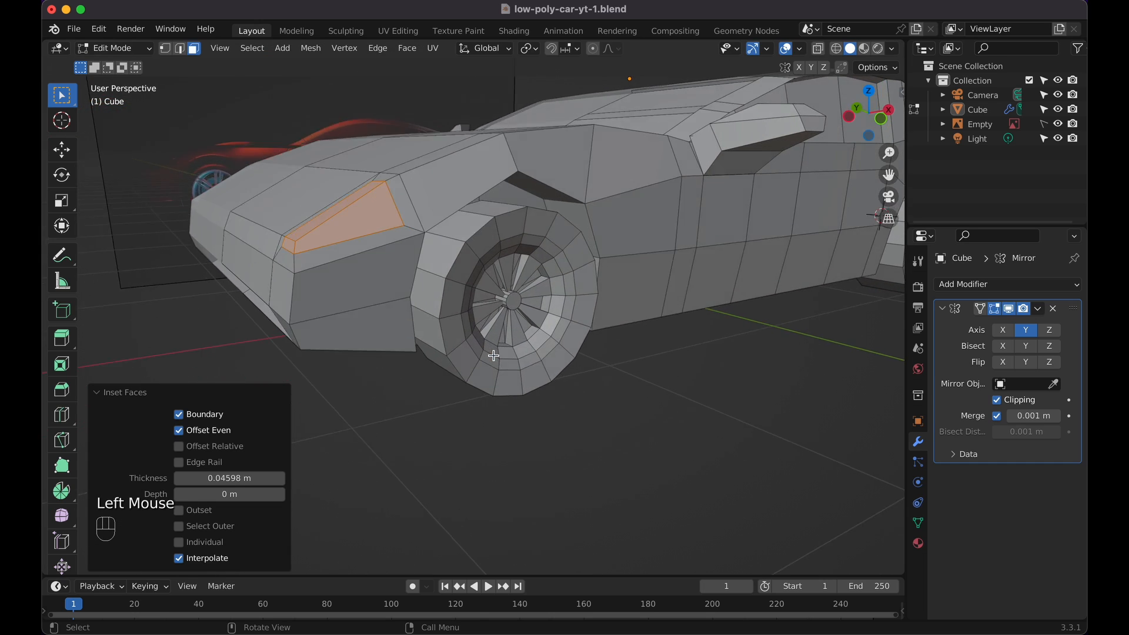
key("e")
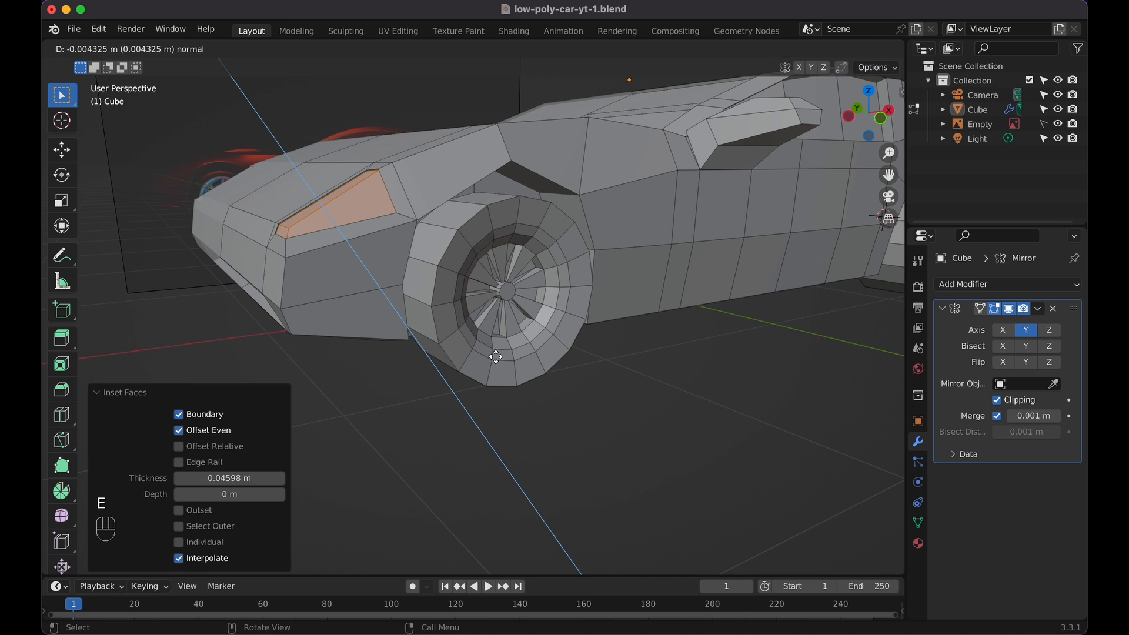
left_click(496, 357)
key("Tab")
left_click(648, 379)
scroll(648, 380, "down", 5)
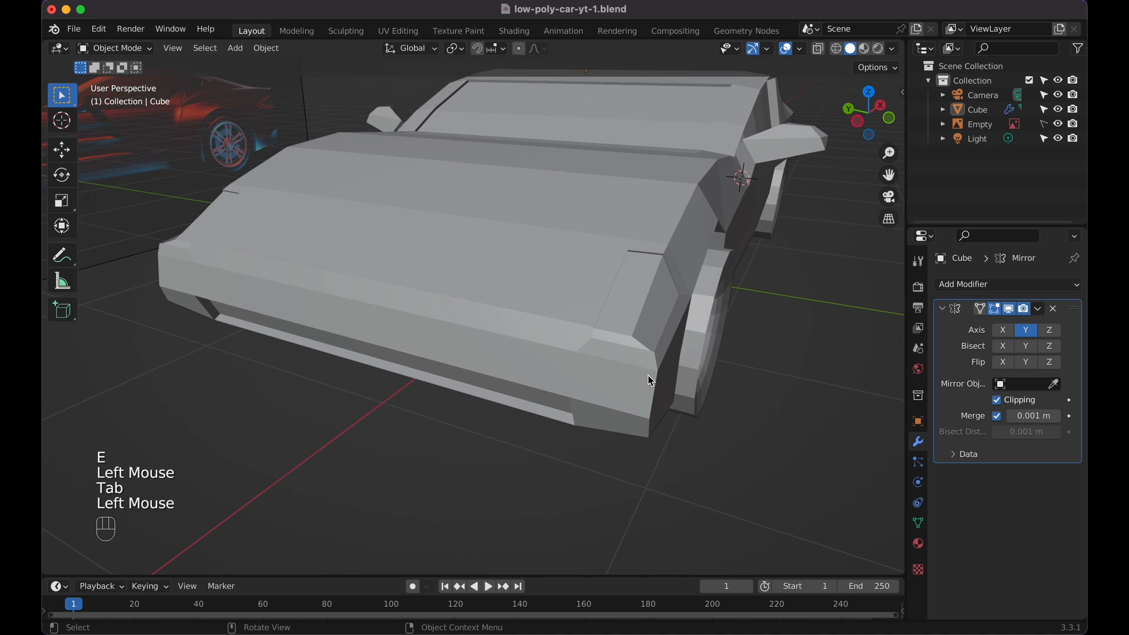
scroll(648, 375, "right", 5)
scroll(648, 375, "right", 5, "shift")
scroll(649, 375, "right", 8)
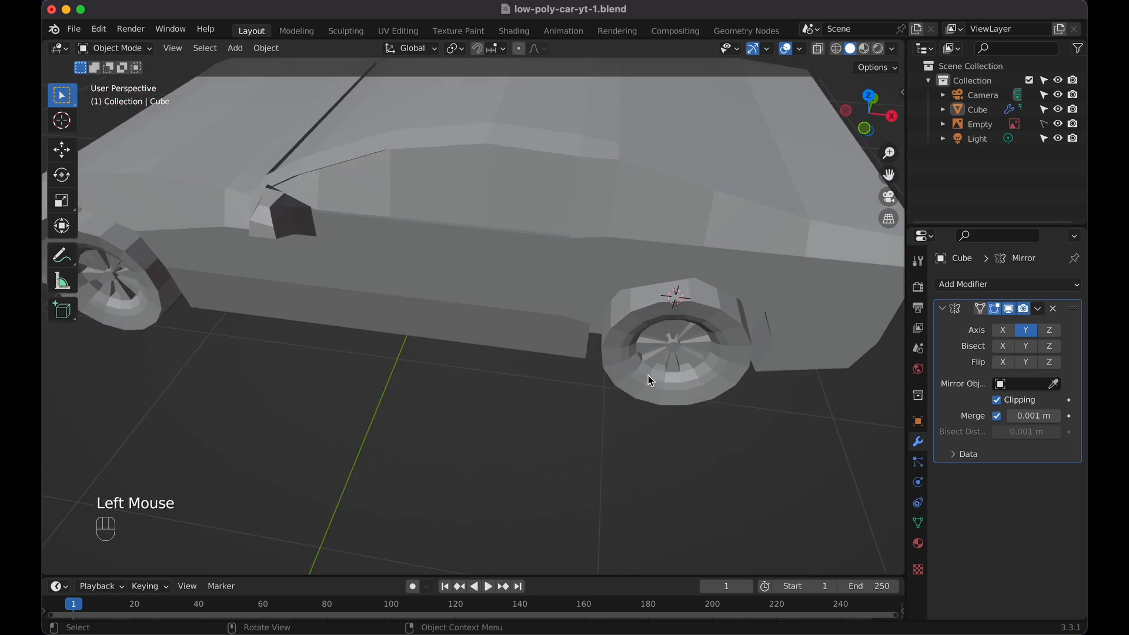
scroll(647, 377, "down", 4)
In Edit Mode, add a centred vertical loop cut through the body between the rear wheel and the rear corner
key("Tab")
scroll(647, 376, "down", 6, "shift")
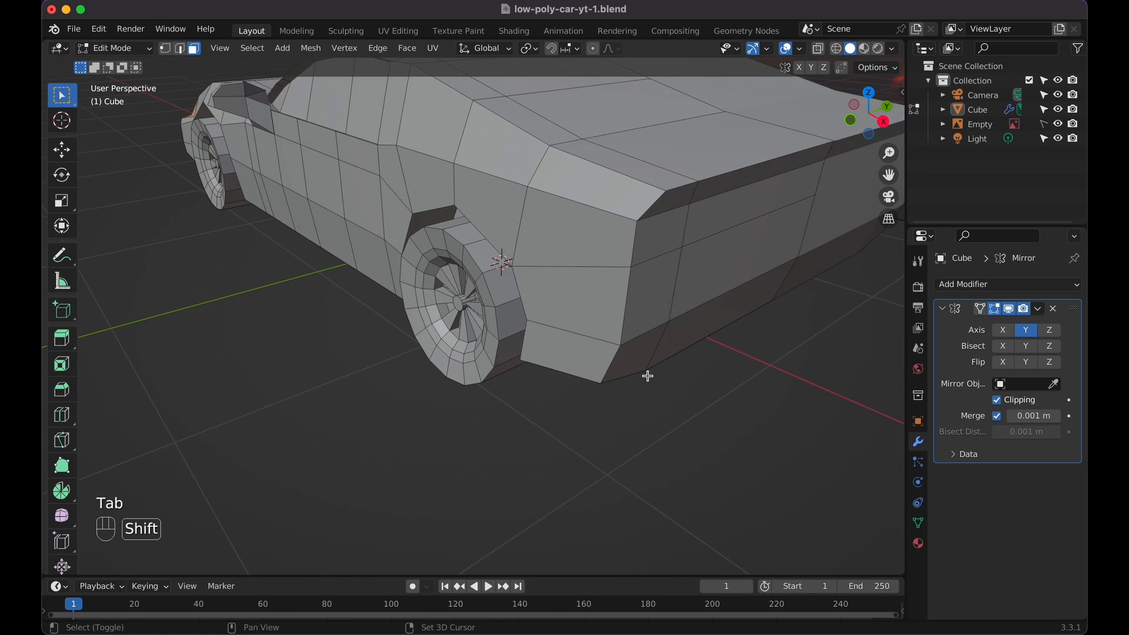
scroll(648, 376, "up", 5, "shift")
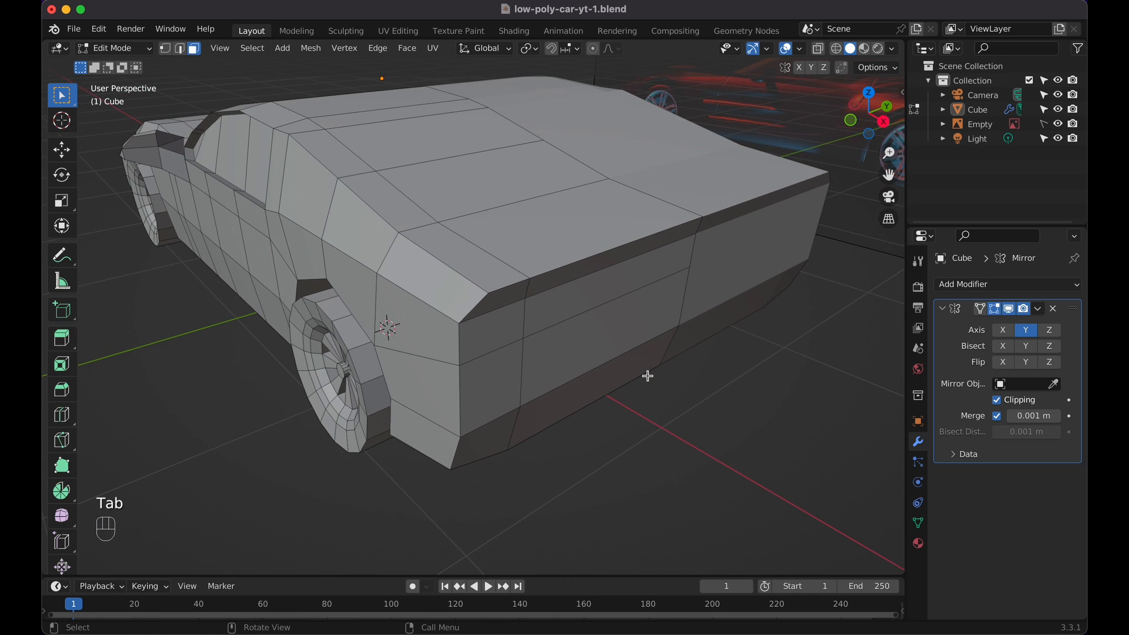
scroll(648, 376, "down", 1)
scroll(648, 376, "left", 10)
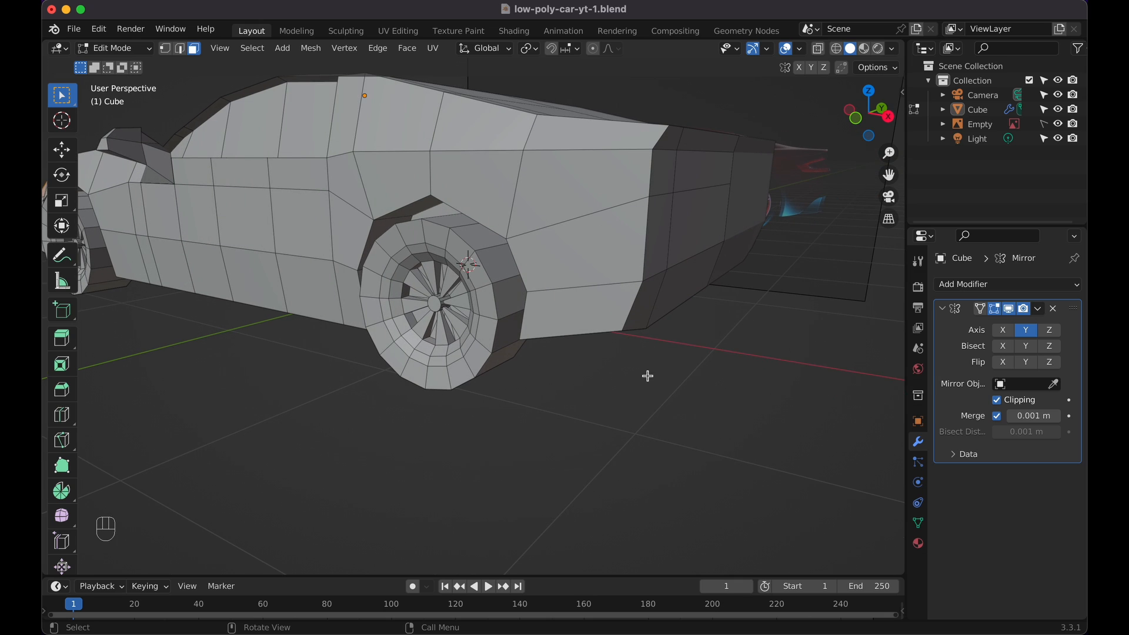
scroll(648, 375, "left", 2)
left_click(568, 196)
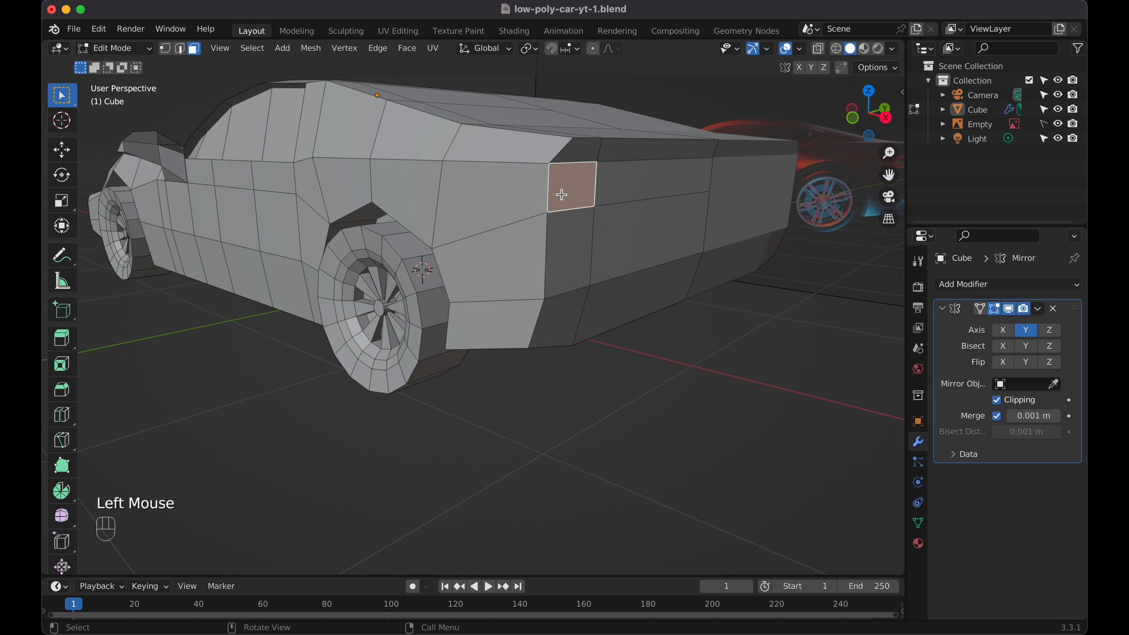
scroll(546, 197, "left", 3)
key("super+r")
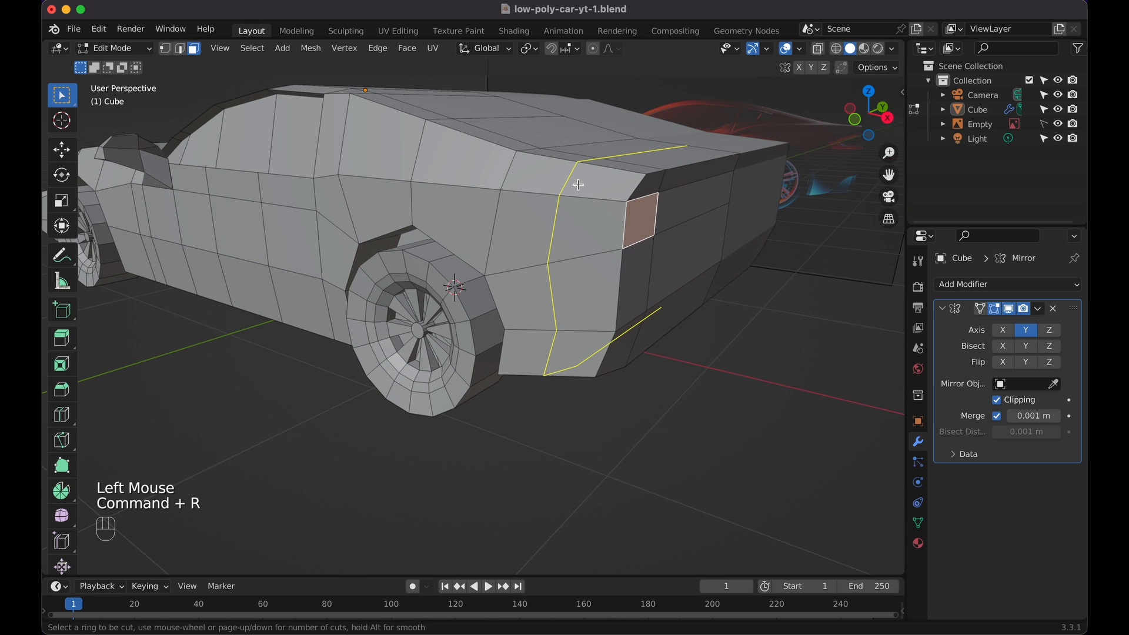
left_click(579, 185)
key("Escape")
Select the two upper taillight faces wrapping around the rear corner and inset them about 0.022 m
left_click(637, 236)
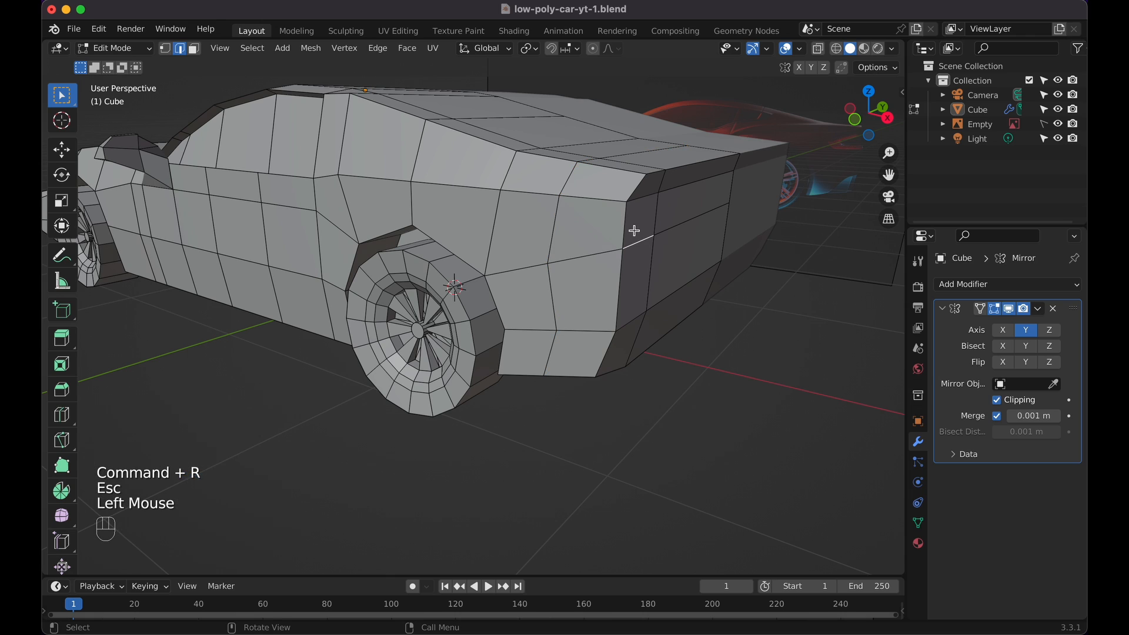
left_click(196, 49)
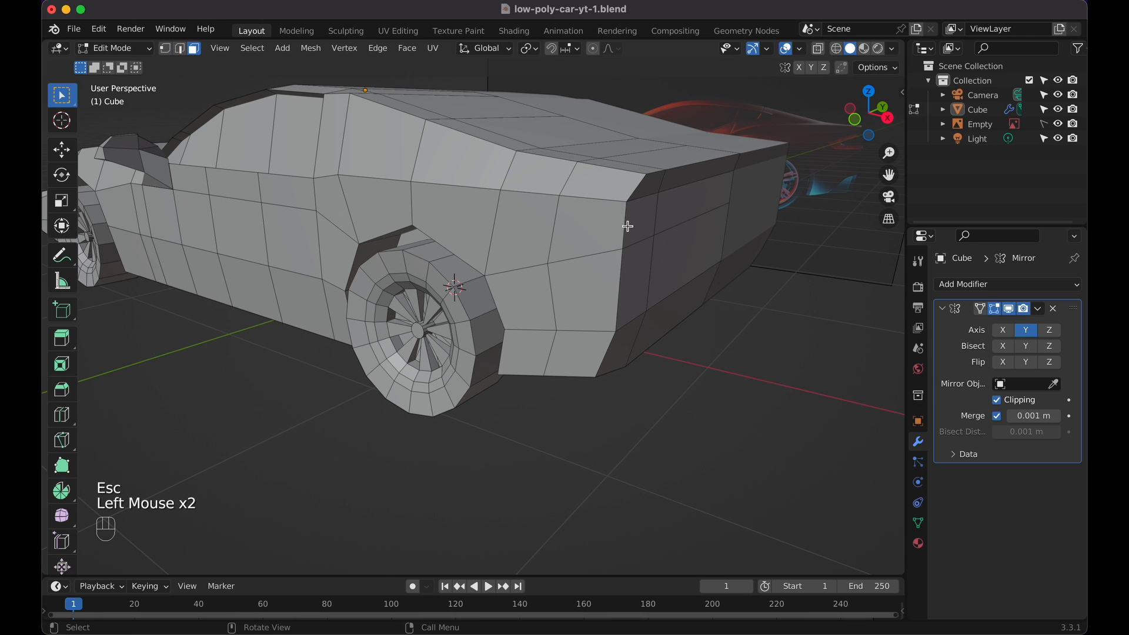
left_click(604, 227, "shift")
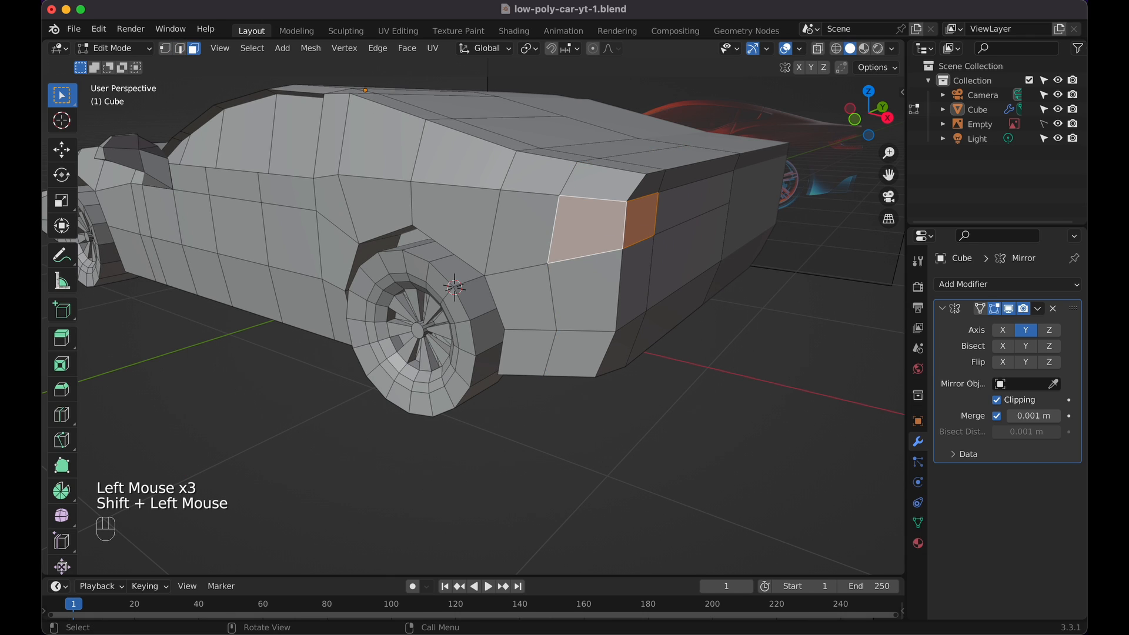
key("i")
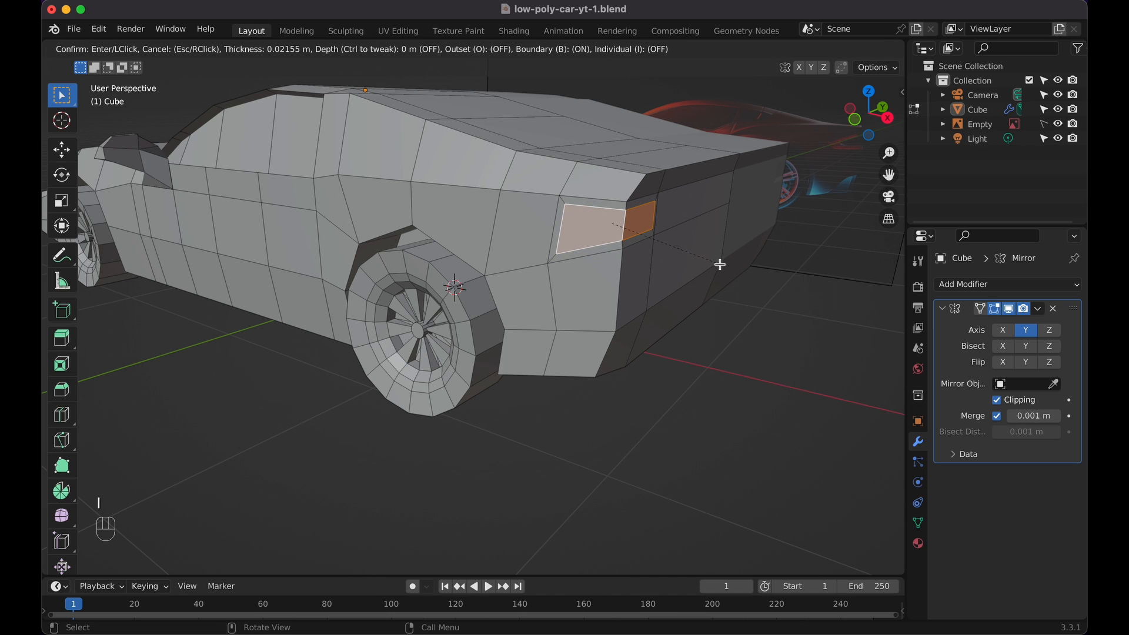
left_click(720, 264)
Extrude the inset taillight faces about 0.04 m inward and examine the rear of the car in Object Mode
key("e")
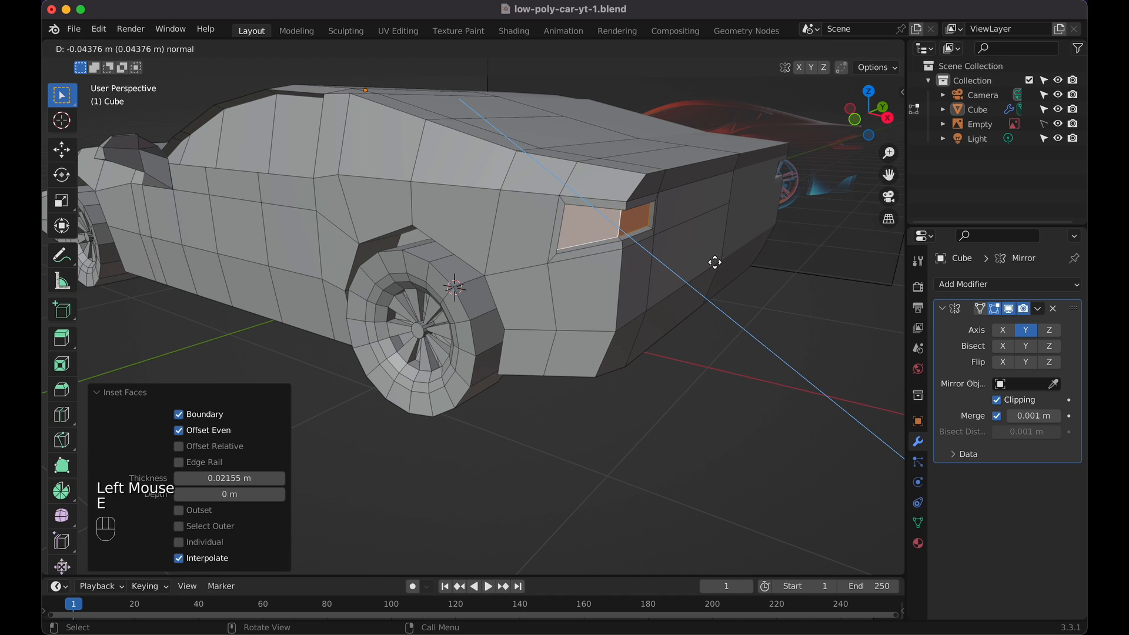
left_click(747, 348)
key("Tab")
left_click(747, 351)
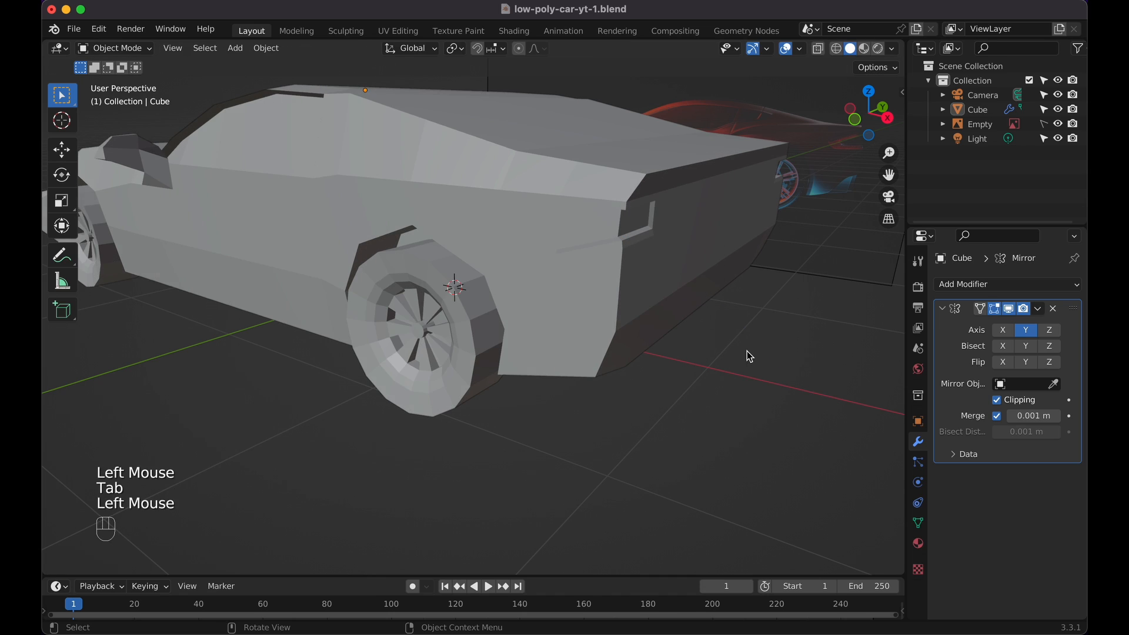
scroll(747, 351, "down", 5)
scroll(747, 351, "left", 4)
scroll(747, 351, "right", 7)
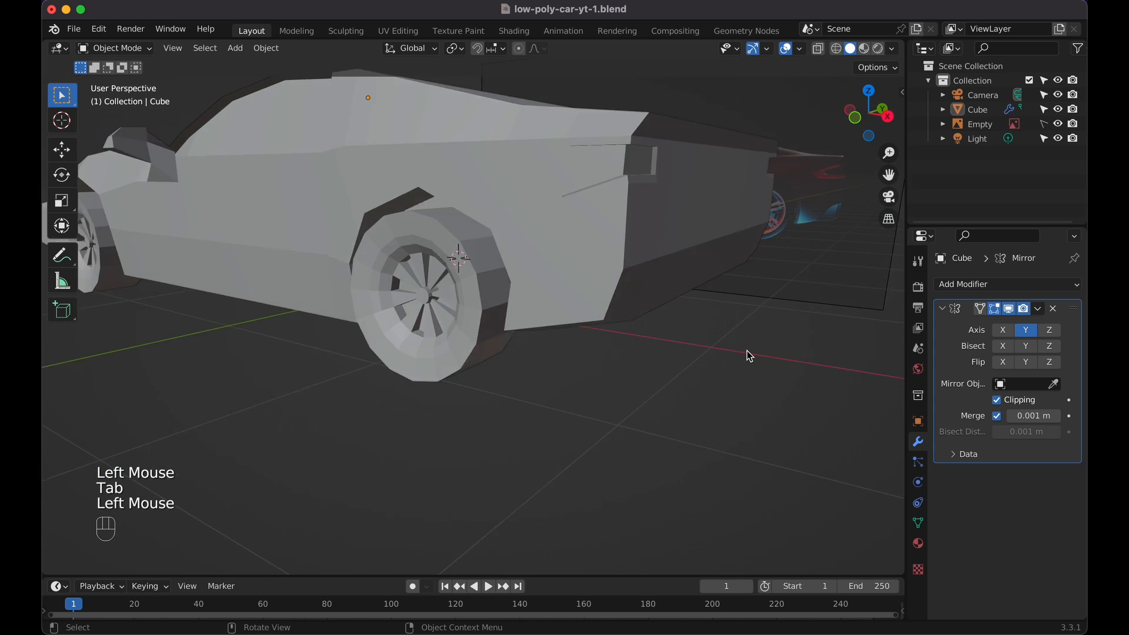
Examine the whole car body in Object Mode from the rear, side and front, checking the taillight recess and side mirror
scroll(747, 350, "left", 5)
scroll(747, 351, "left", 3)
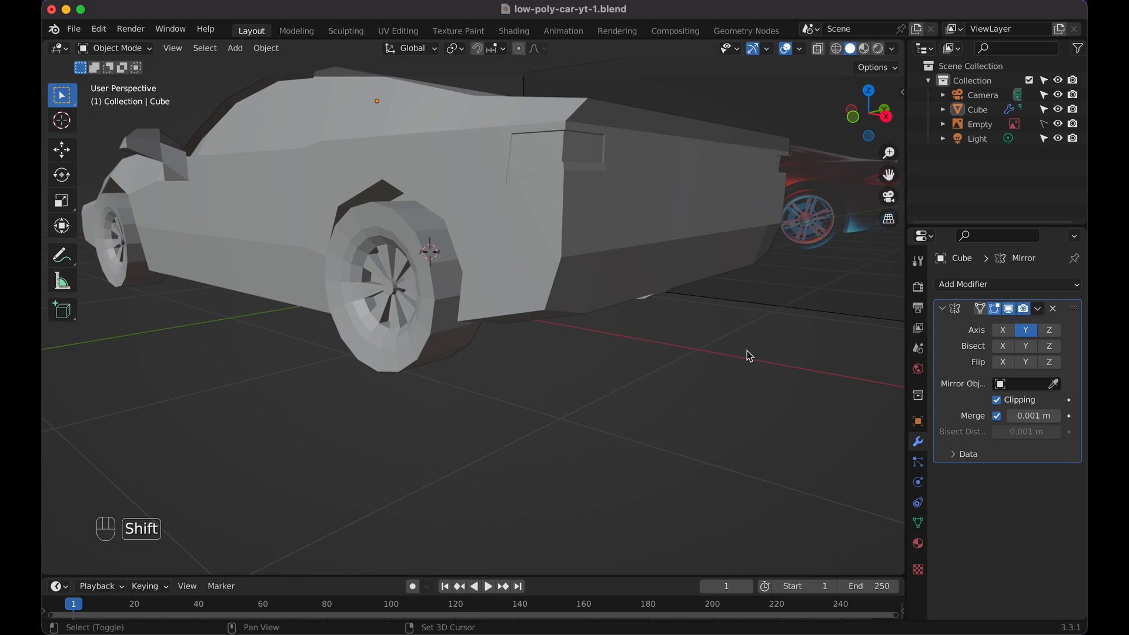
scroll(747, 351, "up", 3, "shift")
key("Tab")
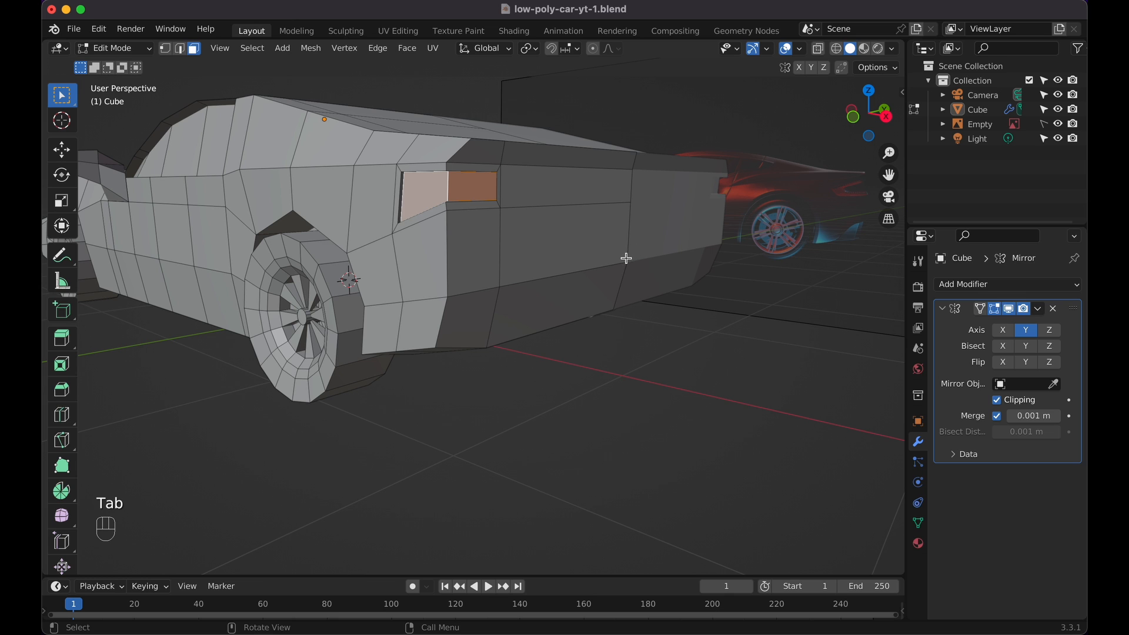
key("Tab")
scroll(602, 252, "left", 6)
scroll(602, 252, "left", 3, "shift")
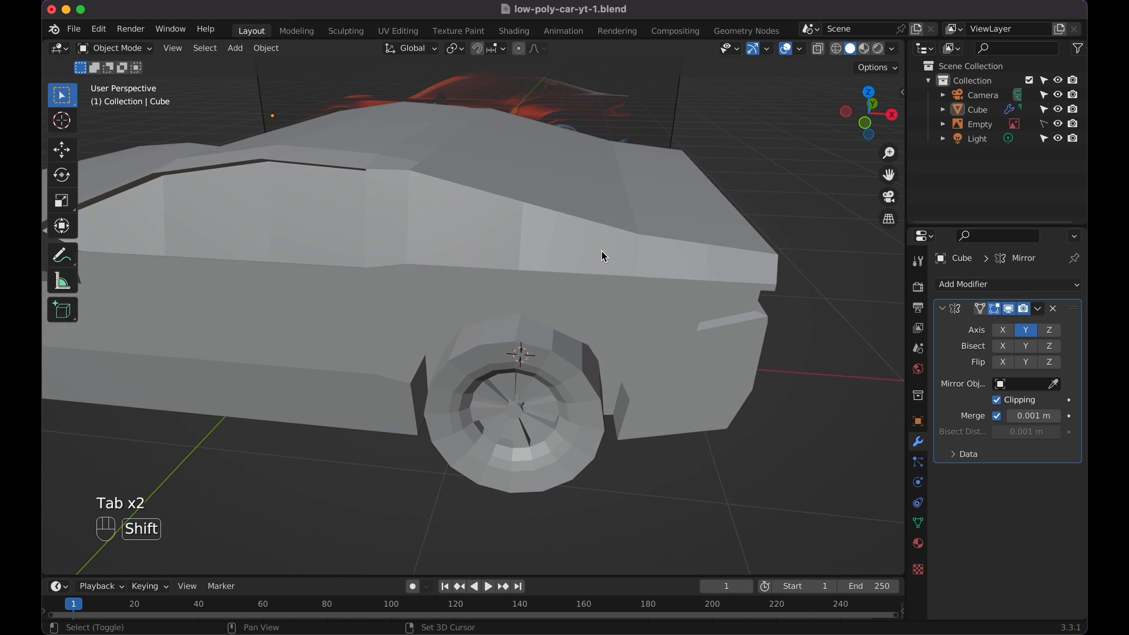
scroll(602, 252, "left", 5)
scroll(602, 252, "down", 3)
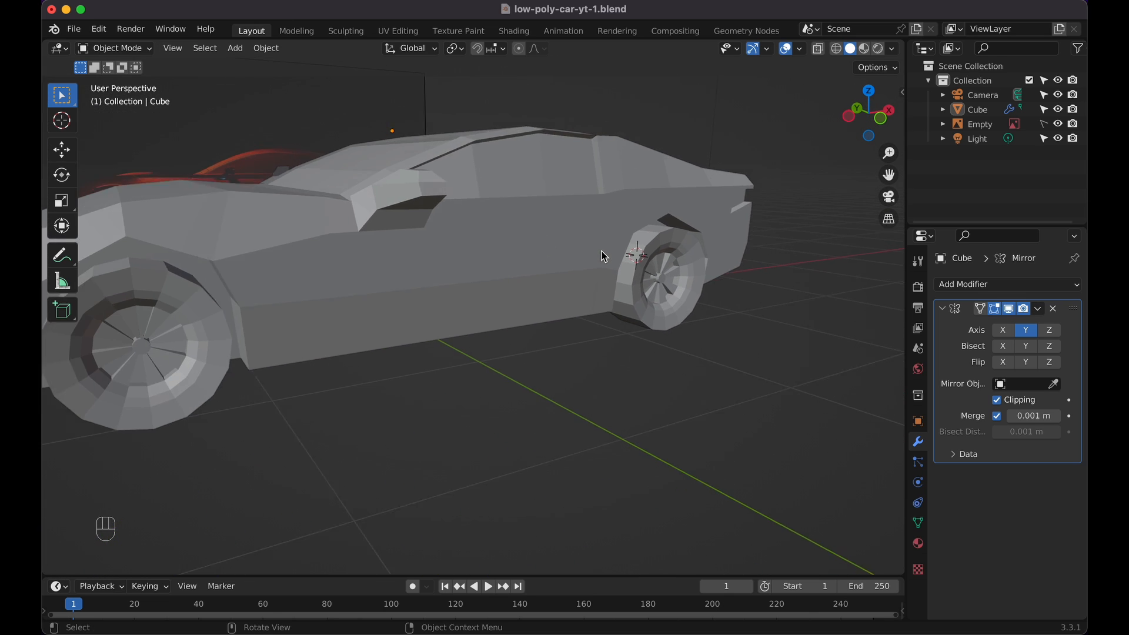
scroll(601, 252, "left", 3)
scroll(601, 252, "up", 2, "shift")
scroll(601, 252, "up", 1, "shift")
scroll(601, 252, "down", 4)
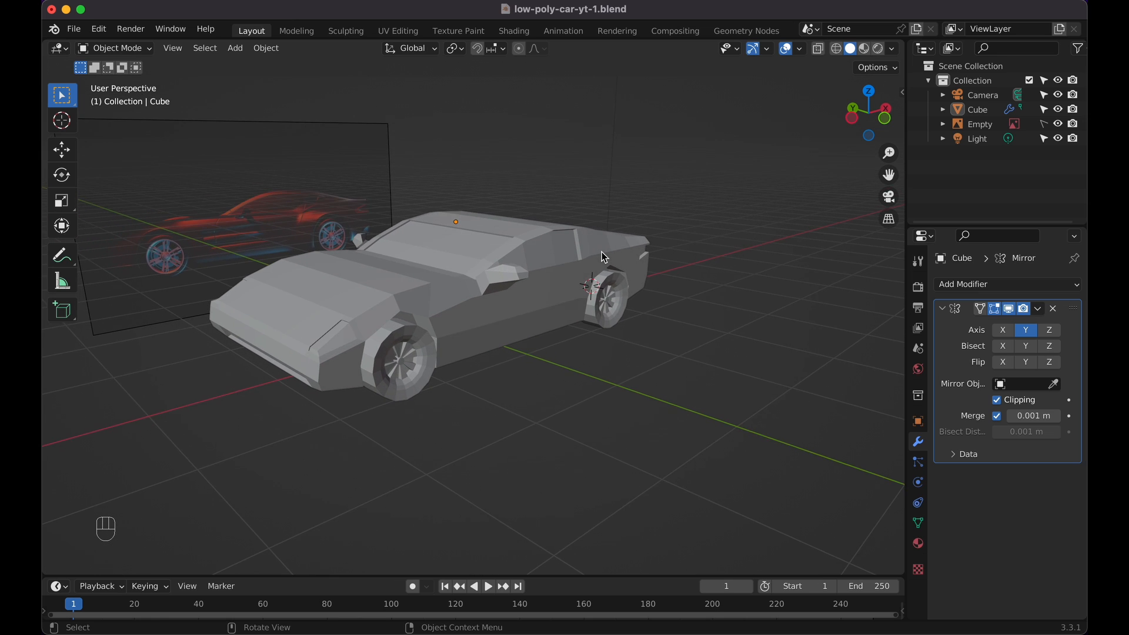
scroll(601, 252, "left", 3)
scroll(601, 252, "up", 6)
In Edit Mode, select the lower edge of the side mirror's underside and edge-slide it by a factor of about -0.212
key("Tab")
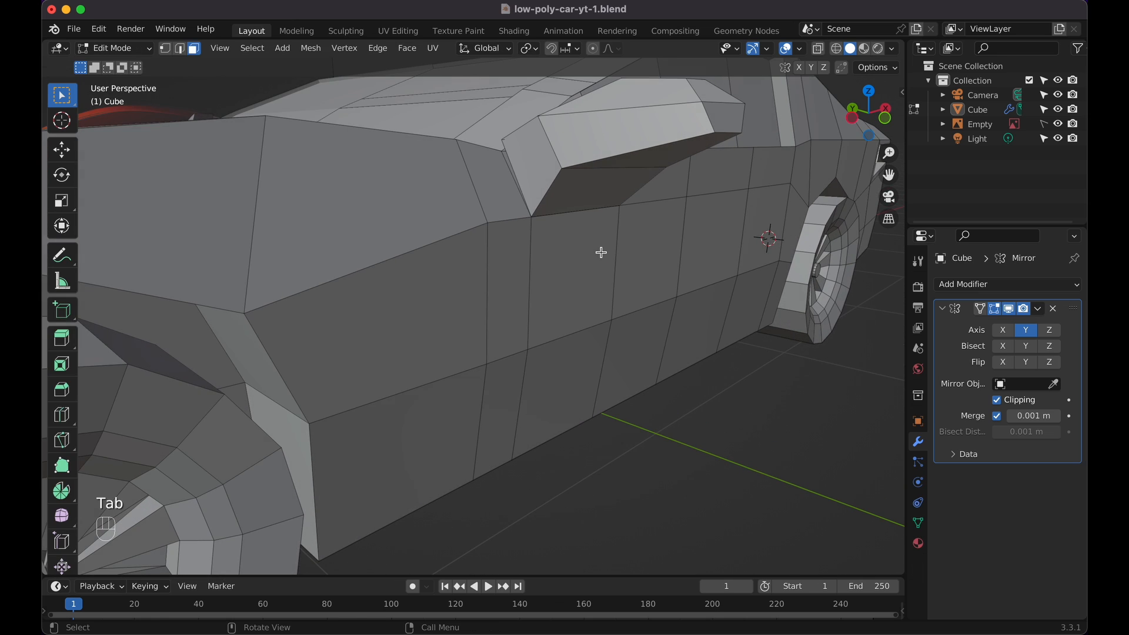
scroll(601, 253, "right", 5)
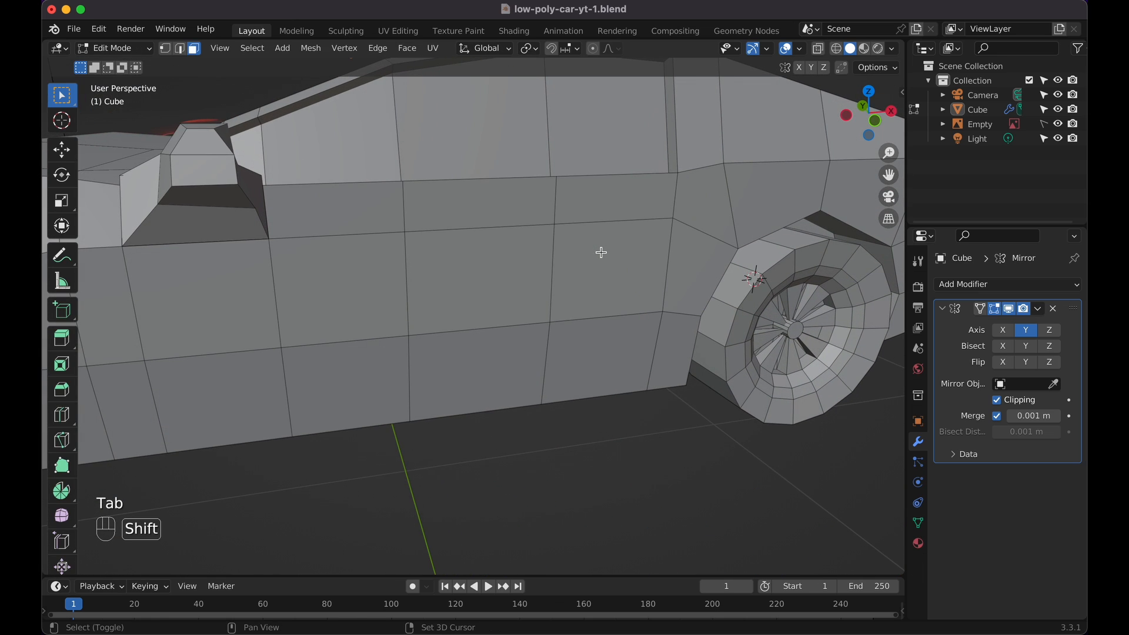
scroll(601, 252, "left", 2, "shift")
scroll(601, 252, "left", 2, "shift")
left_click(181, 49)
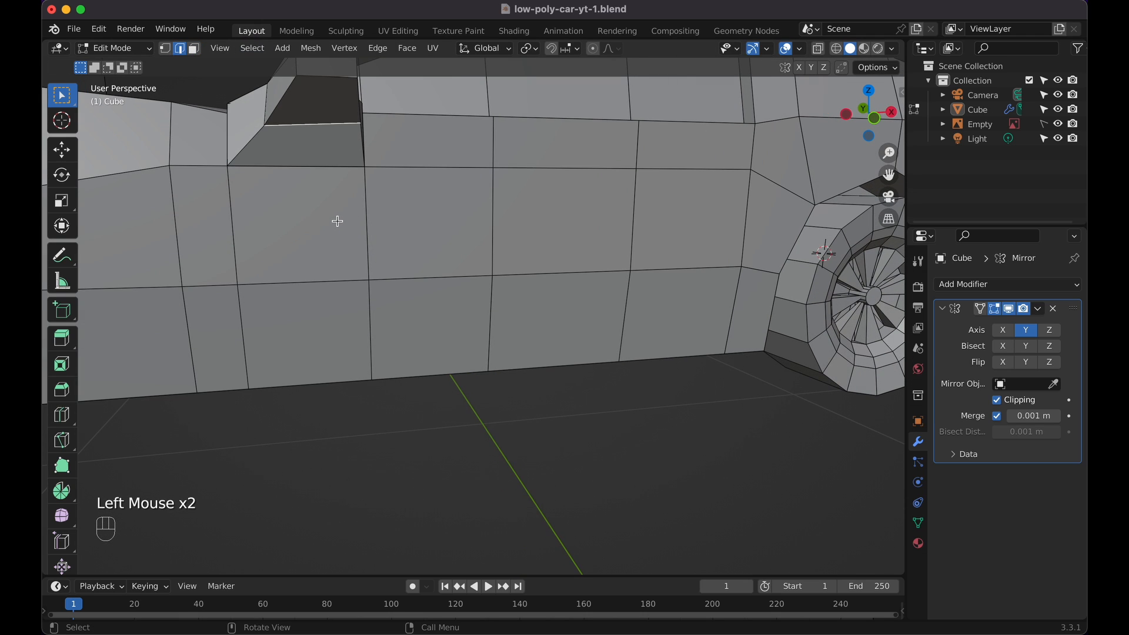
key("g")
key("g")
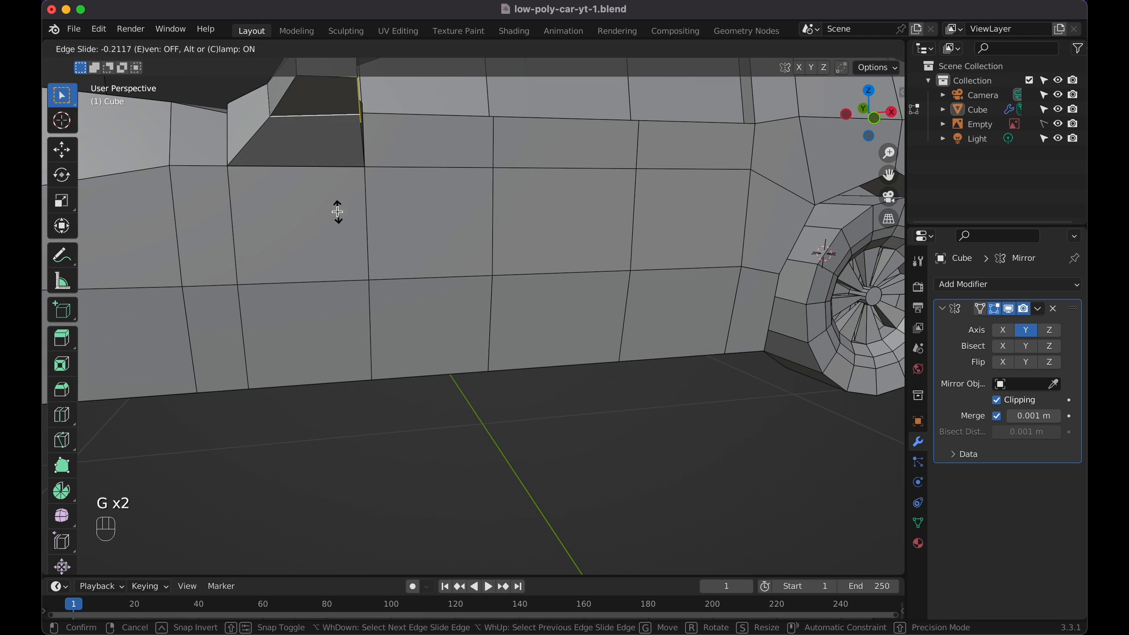
left_click(337, 211)
Move the side mirror's selected lower edge about 0.029 m along the Y axis
scroll(337, 211, "right", 5)
scroll(337, 211, "left", 4, "shift")
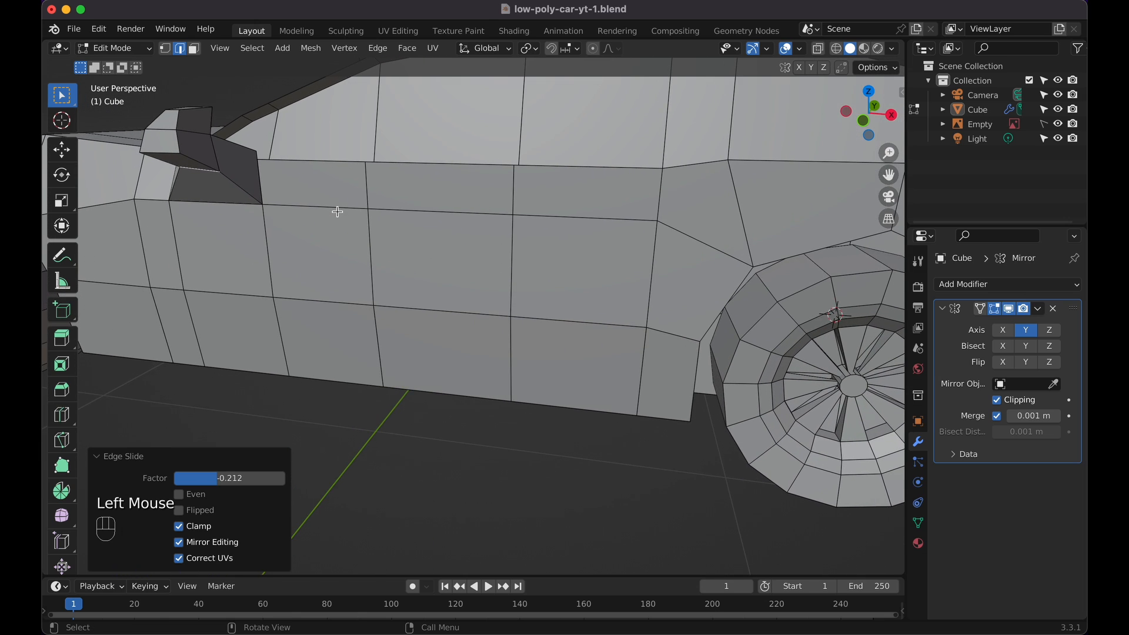
scroll(337, 212, "down", 4)
key("g")
key("y")
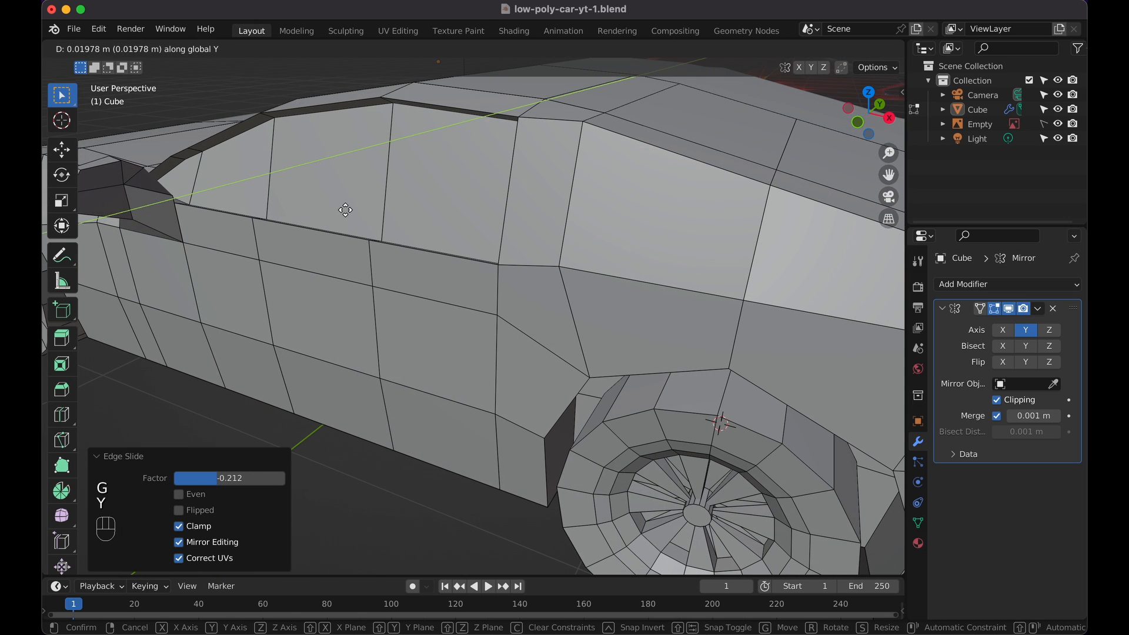
left_click(348, 209)
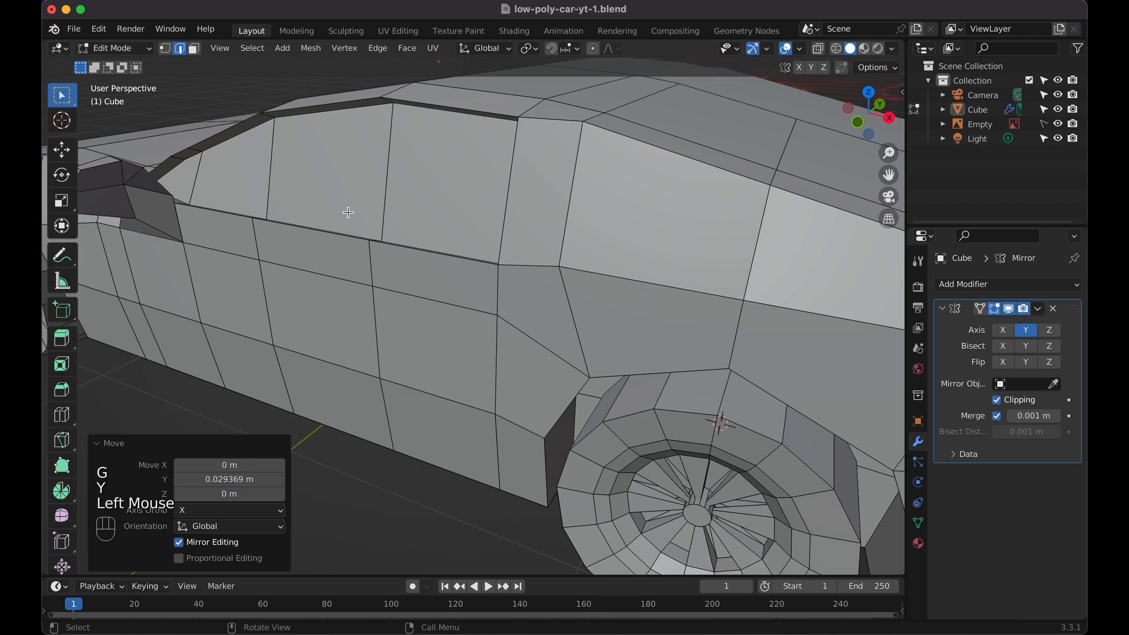
Select the front inner edge where the side mirror meets the body and move it about 0.037 m outward and 0.038 m down
scroll(347, 210, "left", 5)
left_click(402, 345)
scroll(404, 345, "left", 5)
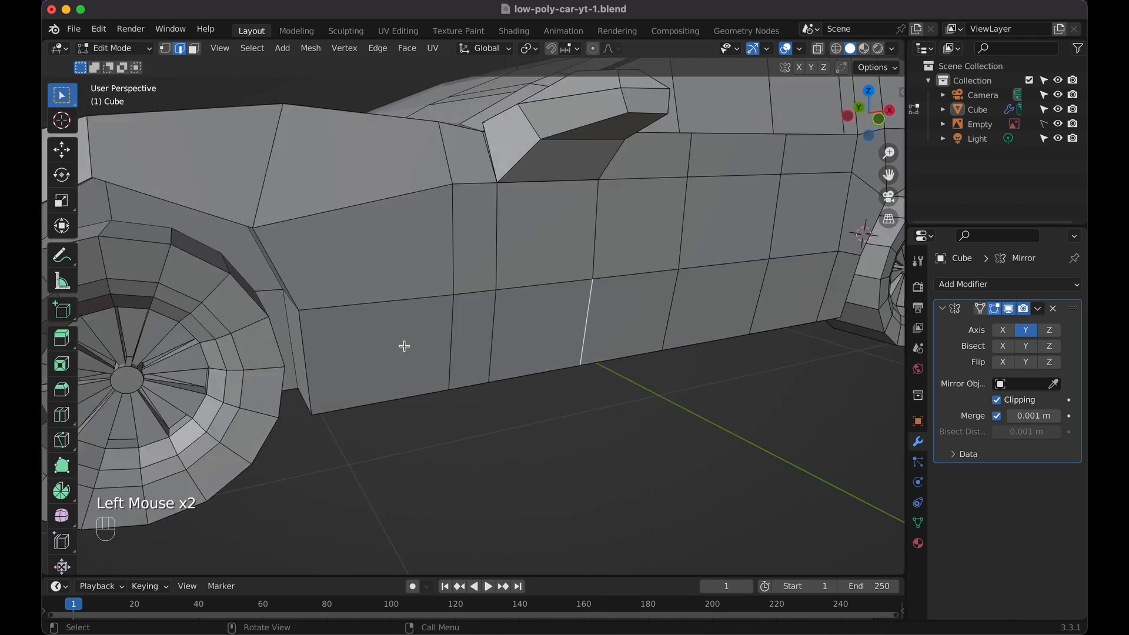
left_click(650, 429)
scroll(650, 429, "up", 5)
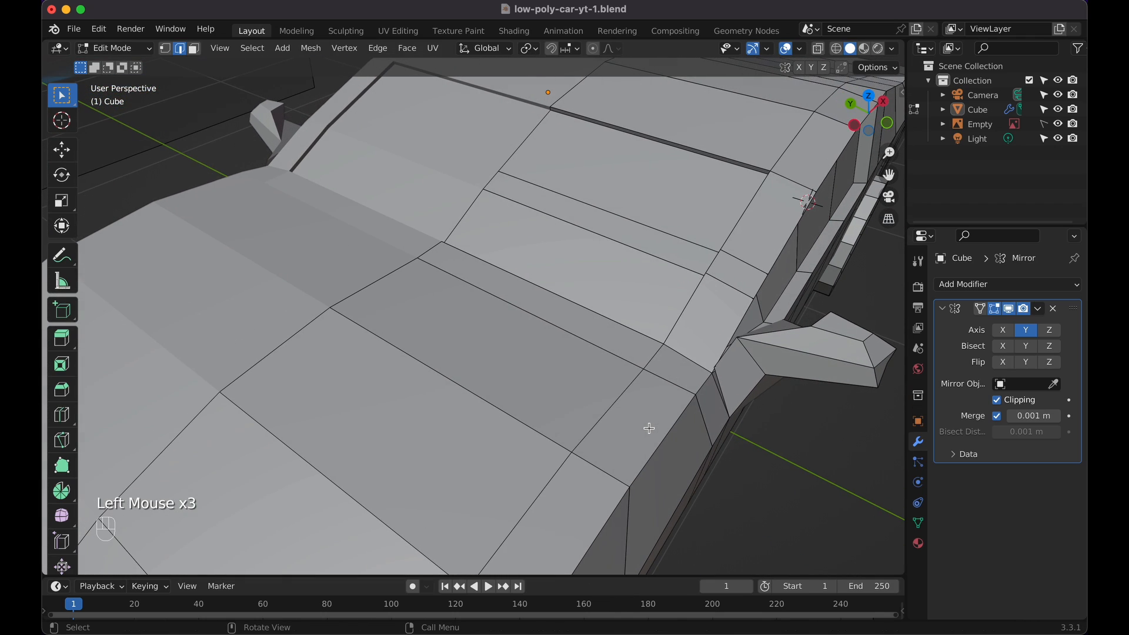
left_click(741, 389)
scroll(741, 389, "down", 5)
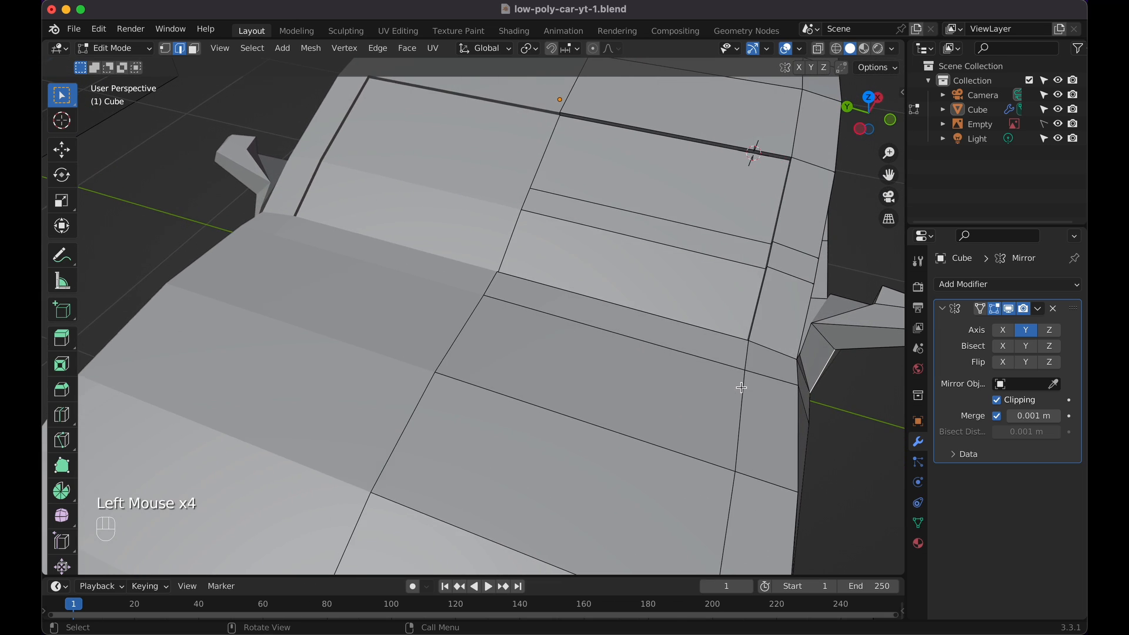
scroll(706, 286, "up", 5)
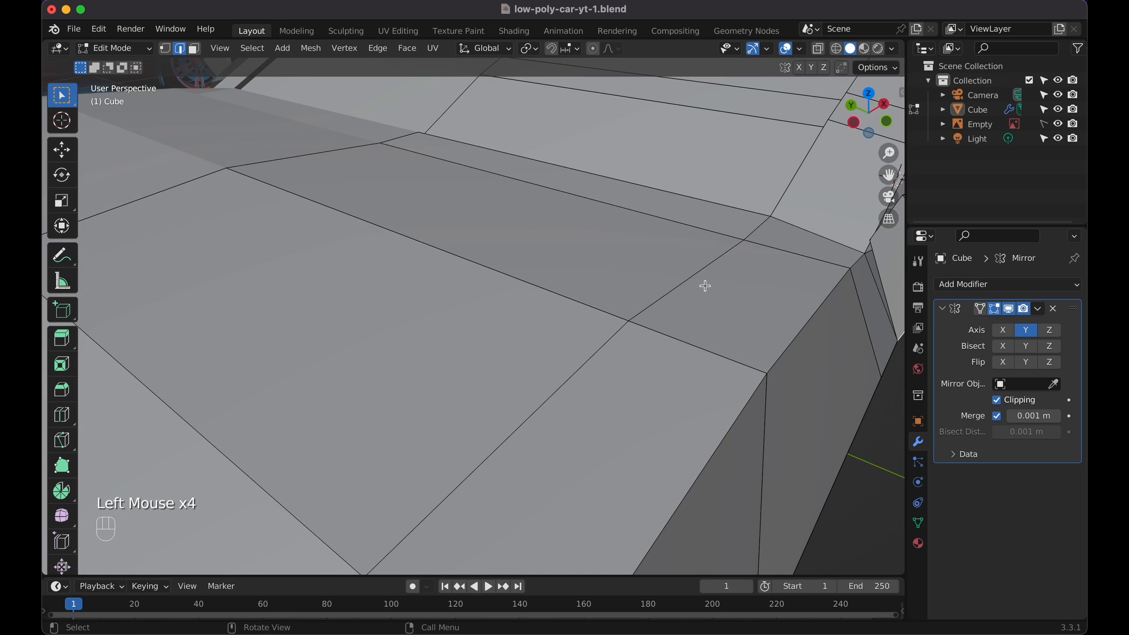
key("shift+z")
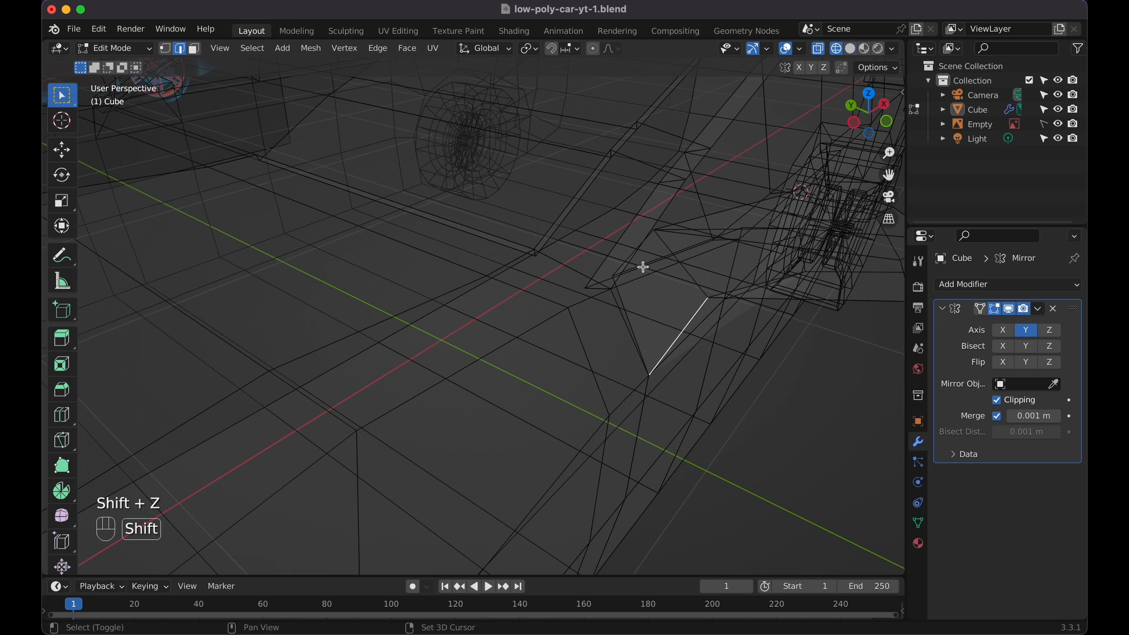
key("shift+z")
left_click(640, 276)
key("g")
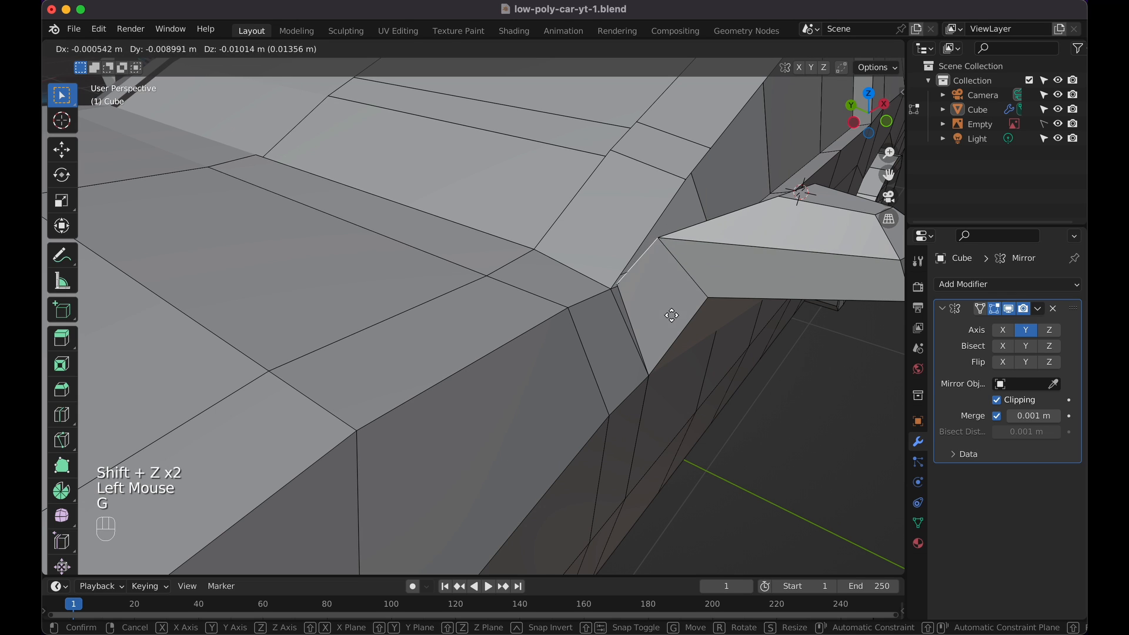
left_click(687, 335)
Shift the mirror's selected front inner edge about 0.019 m further outward along negative Y
scroll(685, 335, "left", 5)
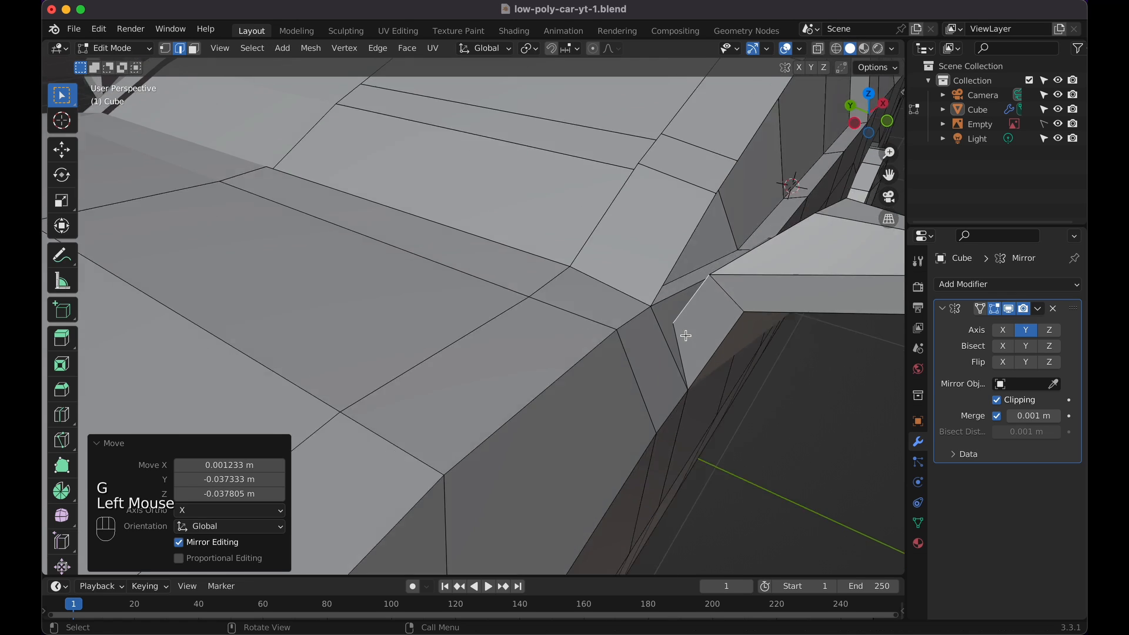
scroll(685, 336, "right", 3, "shift")
scroll(685, 336, "right", 3, "shift")
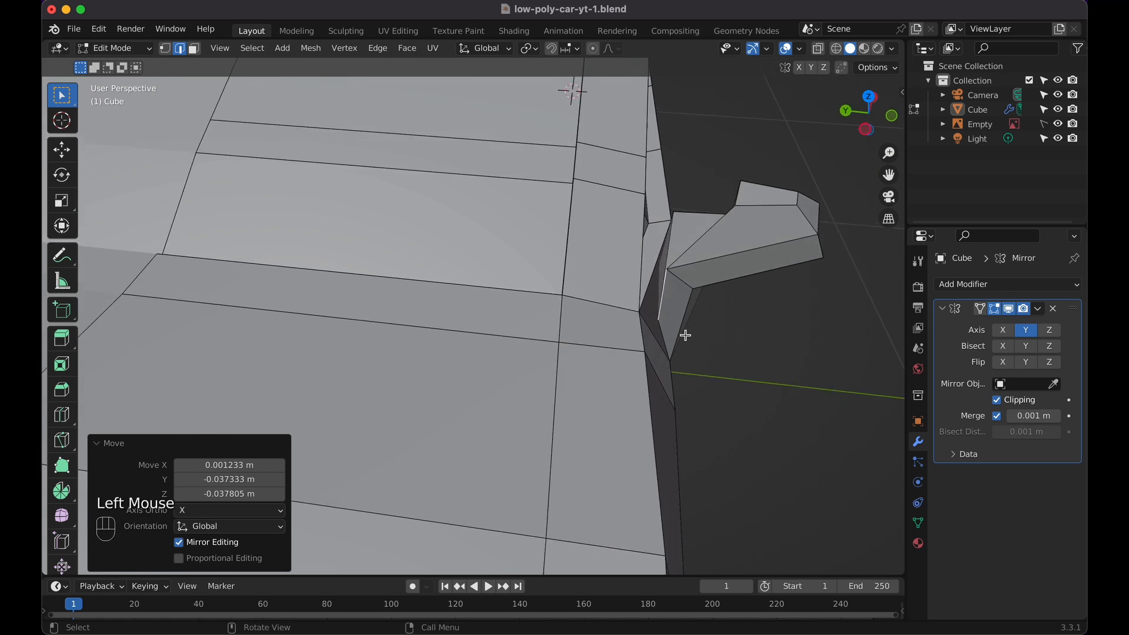
scroll(685, 336, "left", 3)
scroll(740, 207, "up", 3)
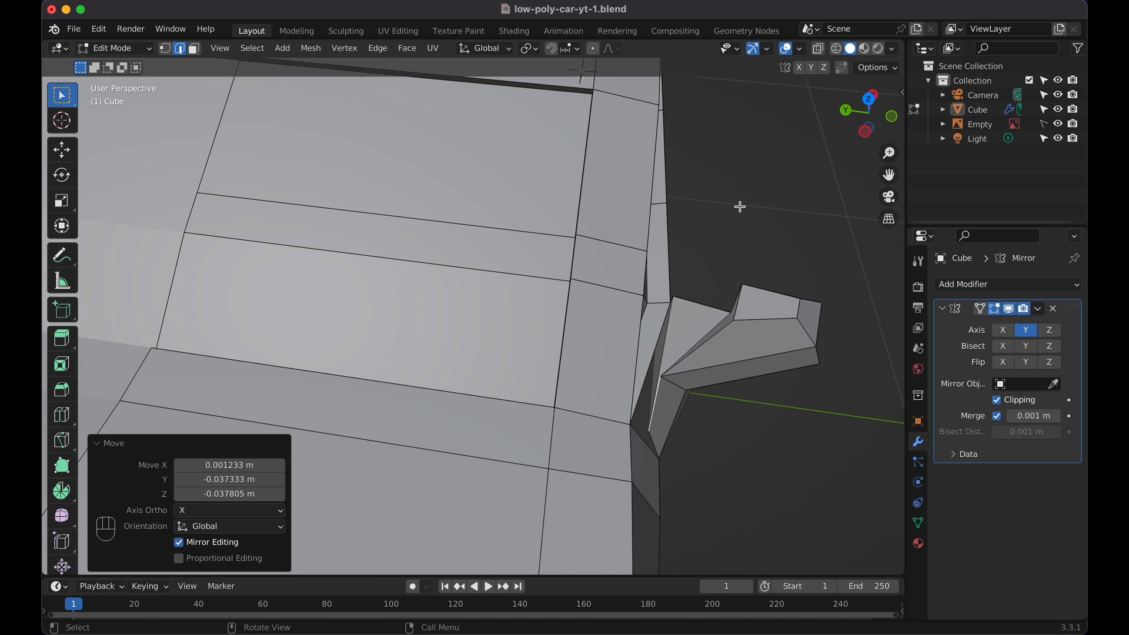
key("g")
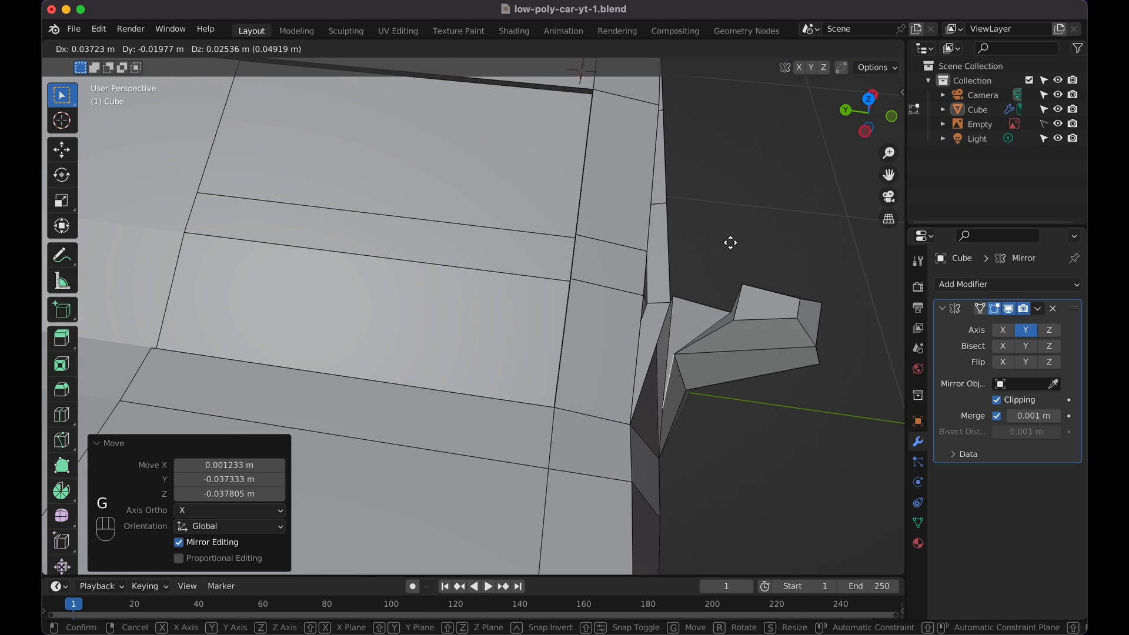
left_click(728, 259)
Merge the mirror edge's two vertices with the neighbouring body corner vertex at the windshield base, using At Center
scroll(728, 259, "down", 5)
scroll(726, 260, "left", 2)
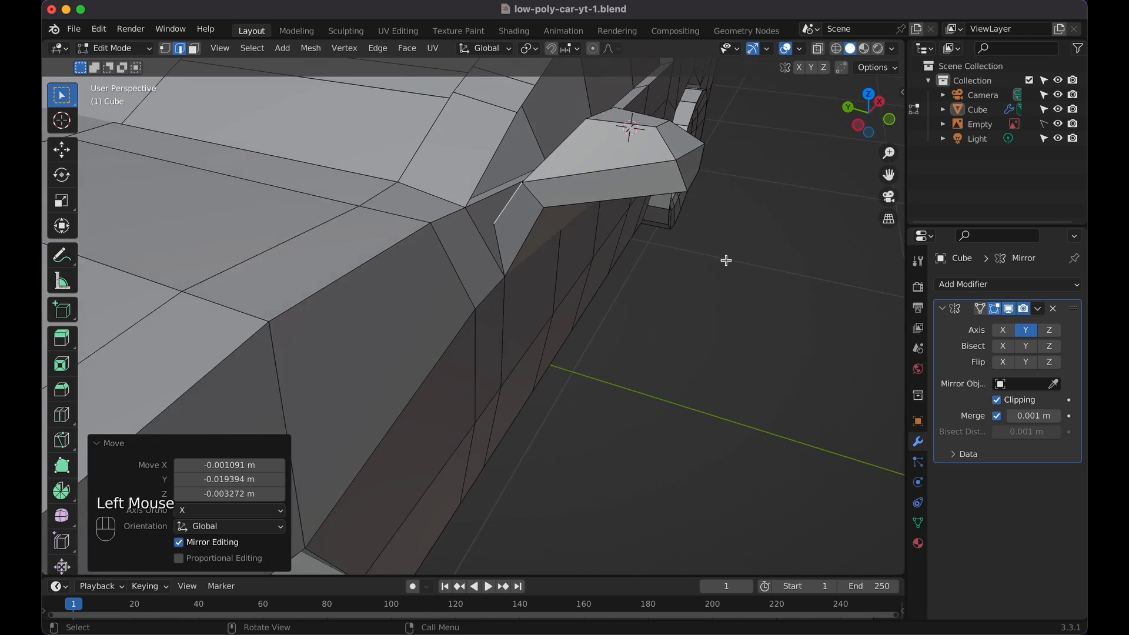
left_click(168, 52)
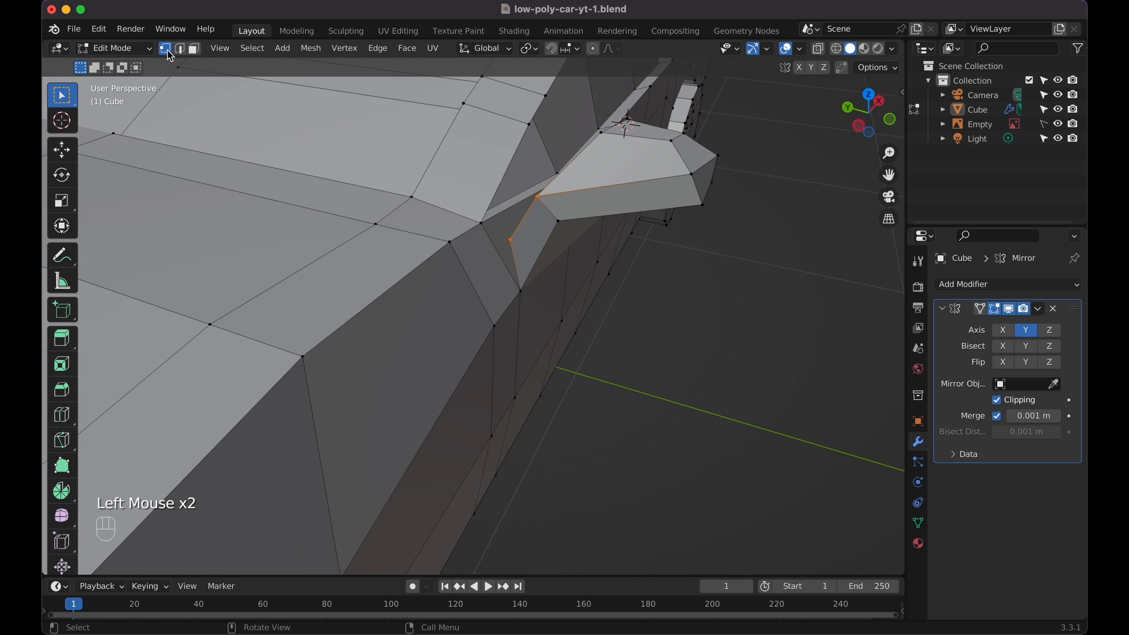
left_click(492, 227, "shift")
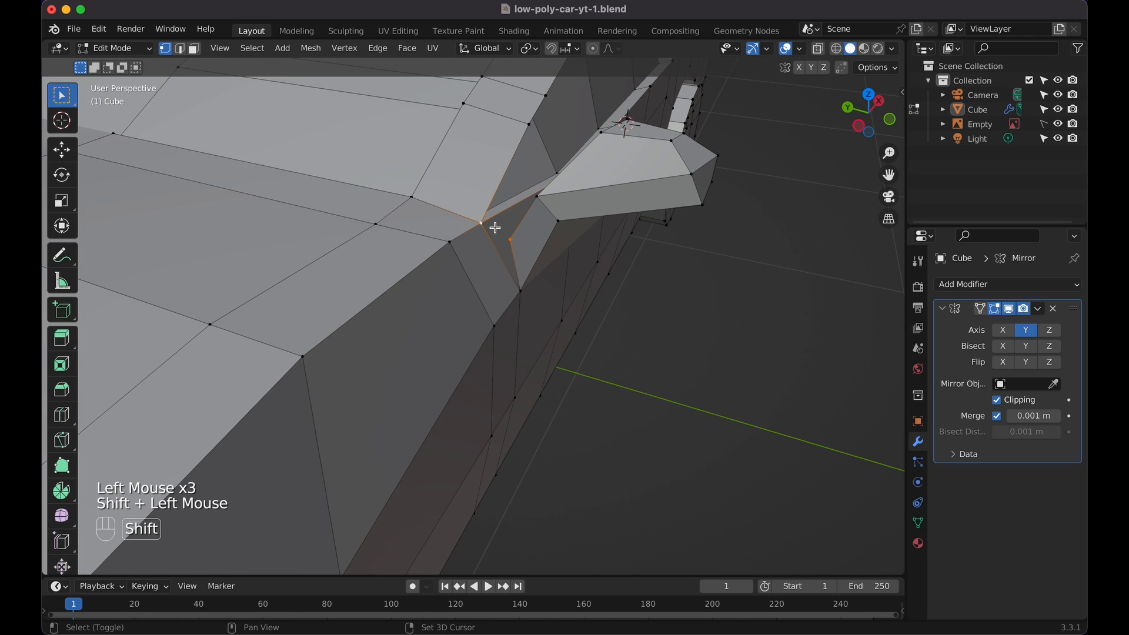
key("m")
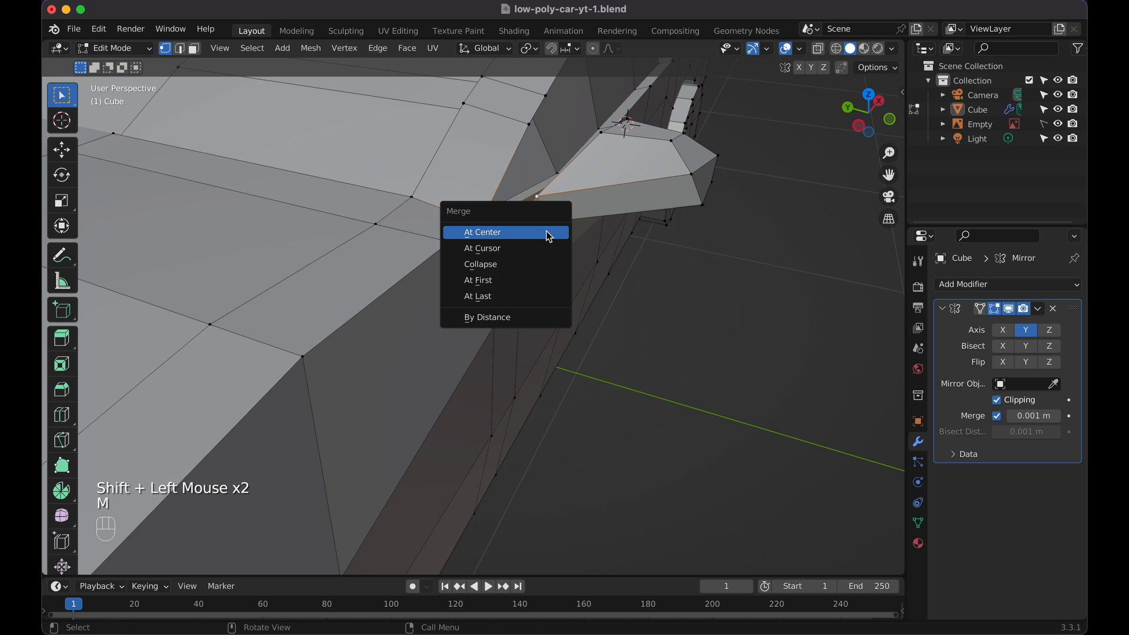
left_click(546, 238)
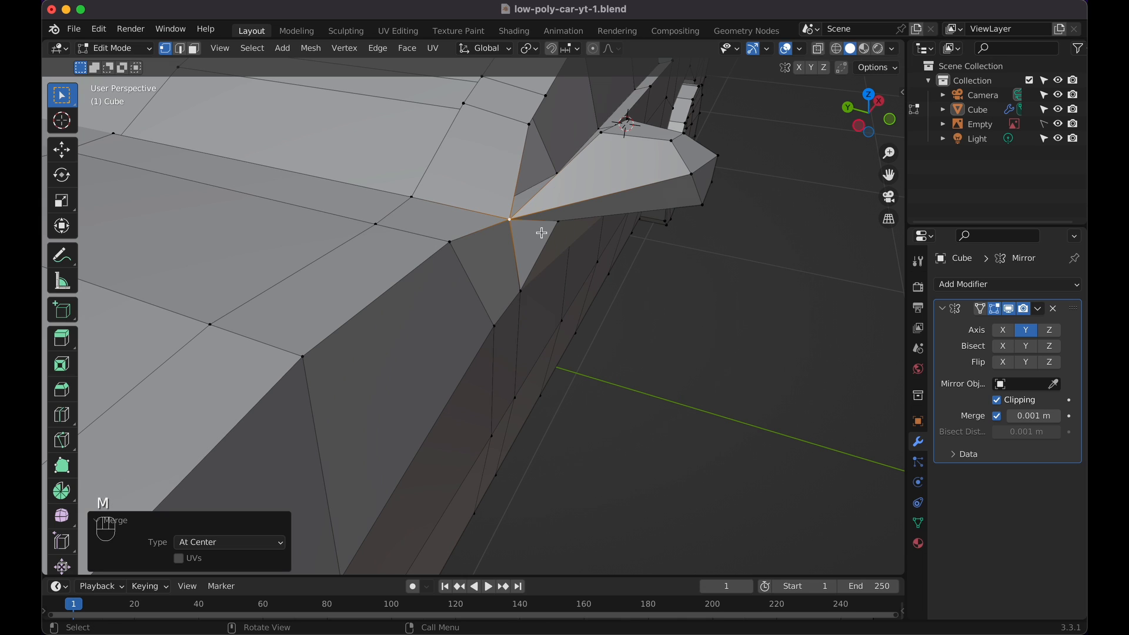
middle_click_drag(584, 255, 654, 316)
Examine the reshaped side mirror and the whole car in Object Mode from the front and side
key("Tab")
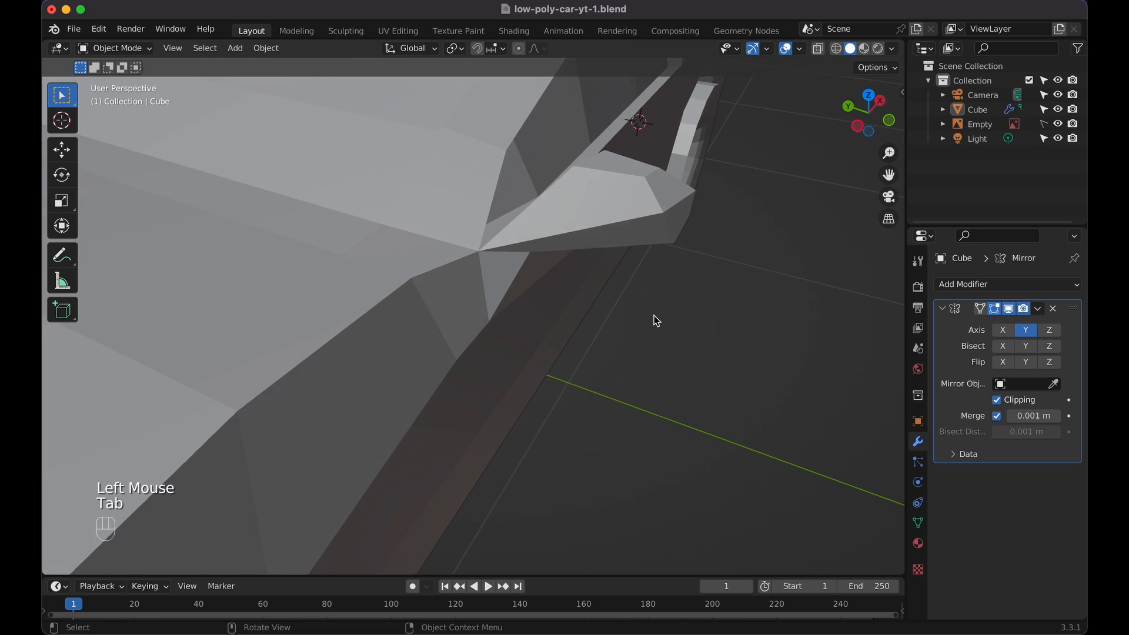
scroll(654, 315, "left", 3)
scroll(654, 316, "right", 5)
scroll(657, 320, "down", 10)
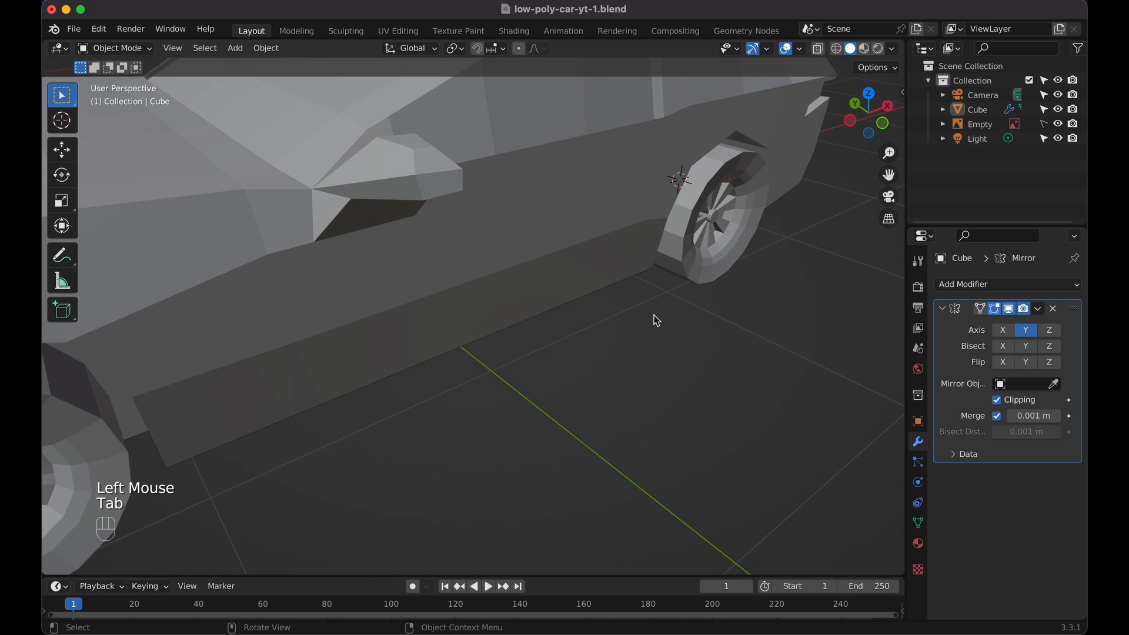
scroll(654, 315, "down", 4)
left_click(647, 343)
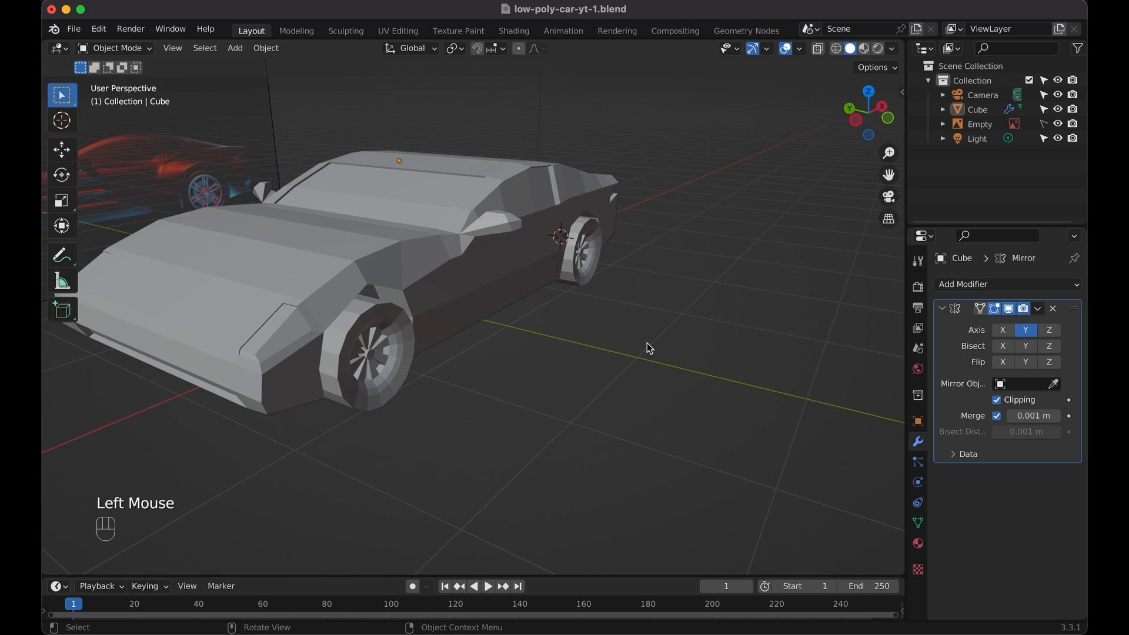
scroll(646, 344, "right", 2)
scroll(646, 343, "left", 3, "shift")
scroll(646, 342, "right", 3)
scroll(646, 342, "right", 4)
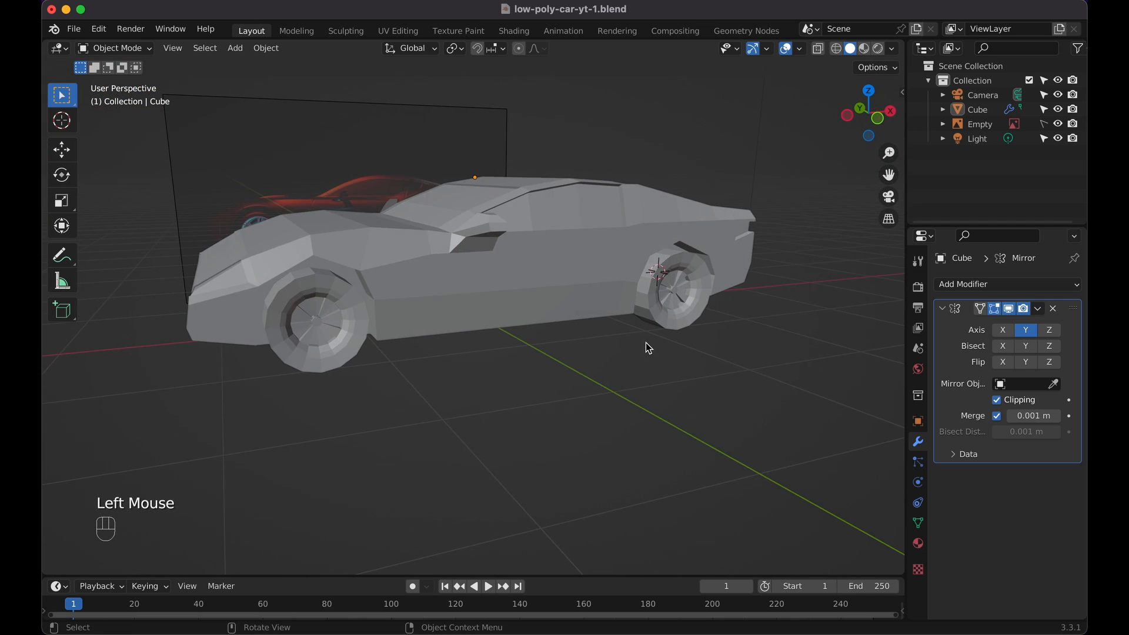
scroll(646, 342, "left", 5)
scroll(646, 342, "left", 2)
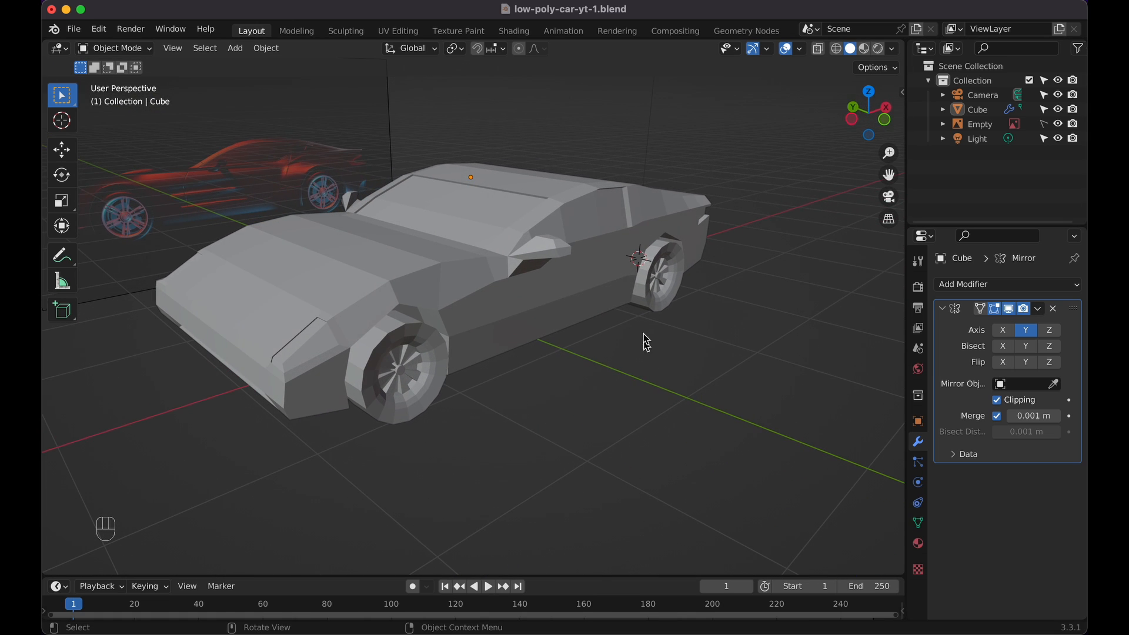
Preview the car in Material Preview and Rendered shading, and return the viewport to Solid shading
left_click(870, 54)
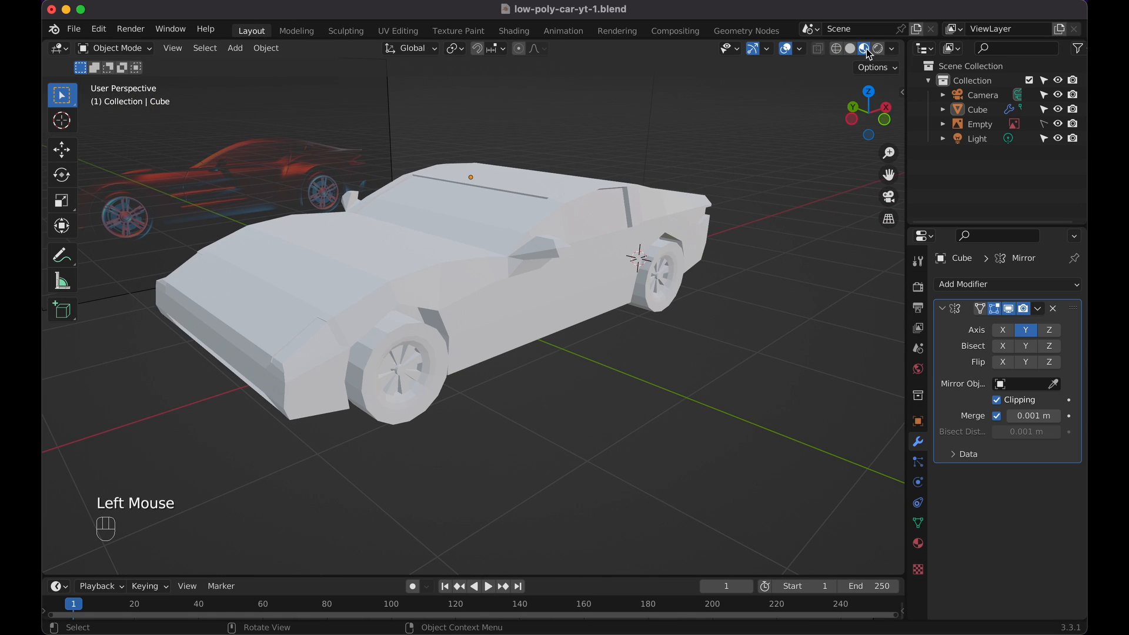
left_click(882, 51)
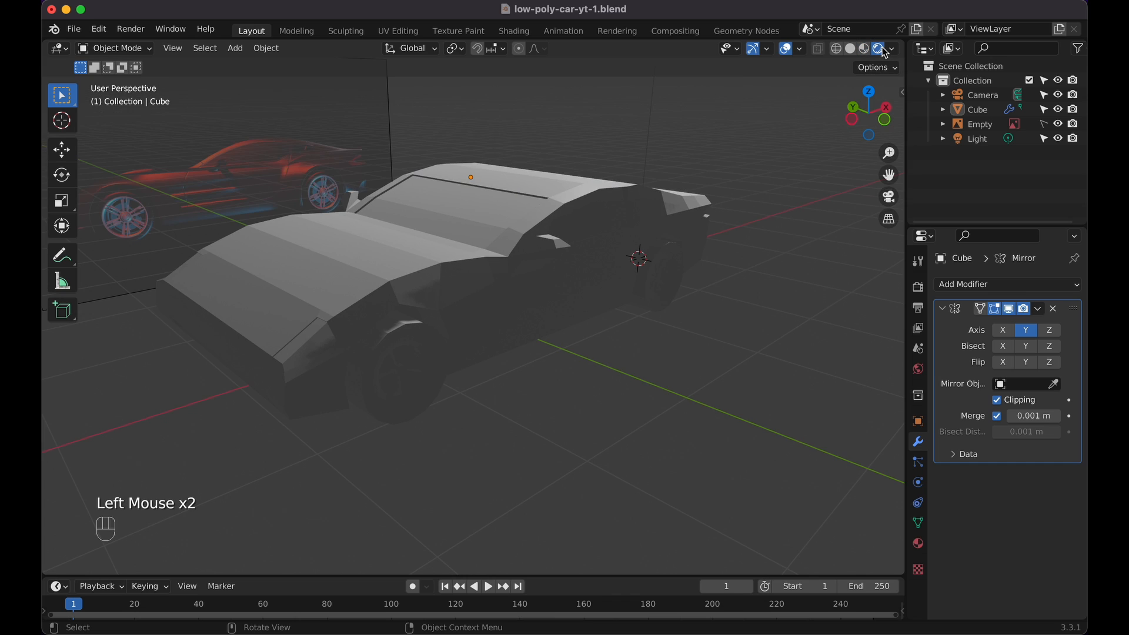
left_click(852, 50)
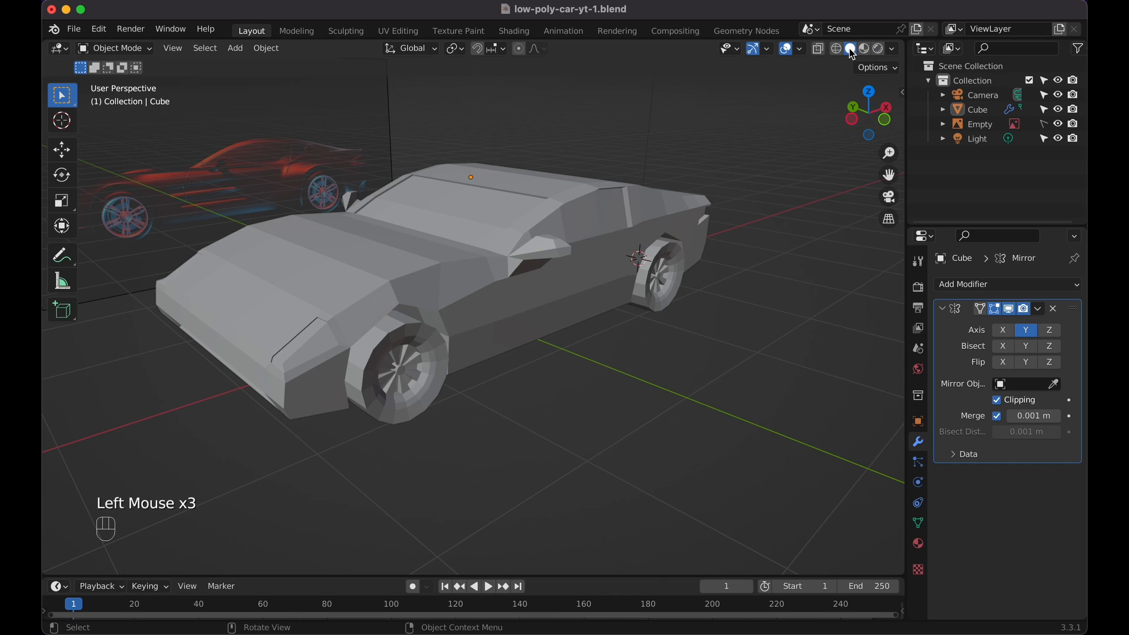
Examine the whole car from the side, rear and front in Solid shading after a brief Material Preview check
left_click(864, 48)
left_click(851, 49)
scroll(756, 272, "right", 5)
scroll(756, 270, "up", 5)
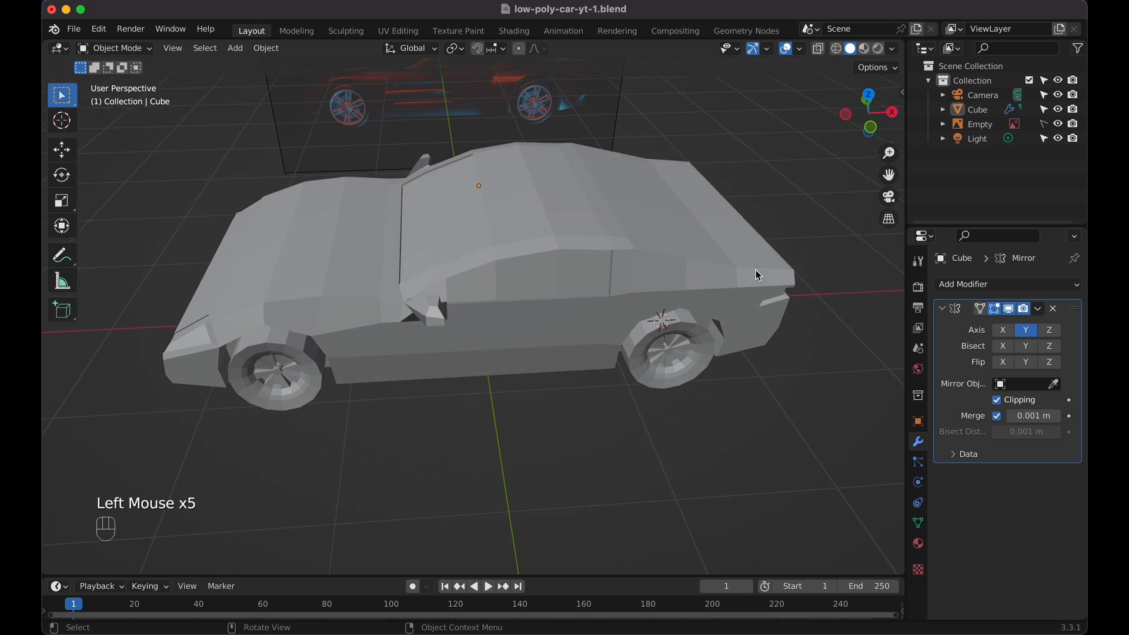
scroll(756, 270, "down", 6)
scroll(756, 270, "up", 4)
scroll(757, 270, "left", 10)
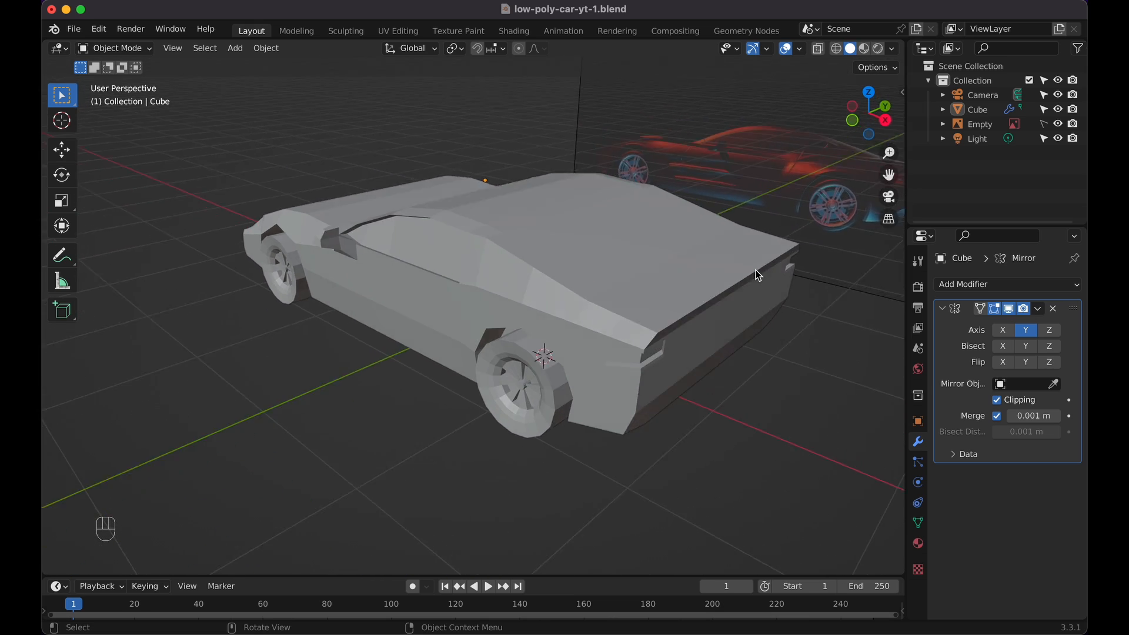
scroll(757, 270, "right", 10)
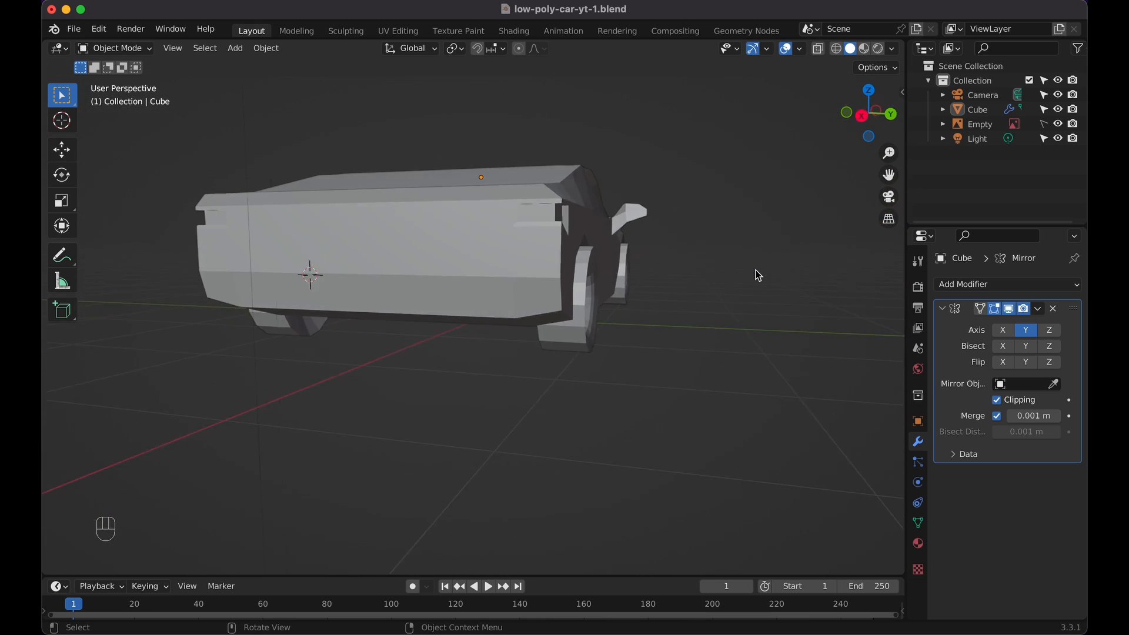
scroll(756, 270, "up", 4)
scroll(756, 270, "up", 2)
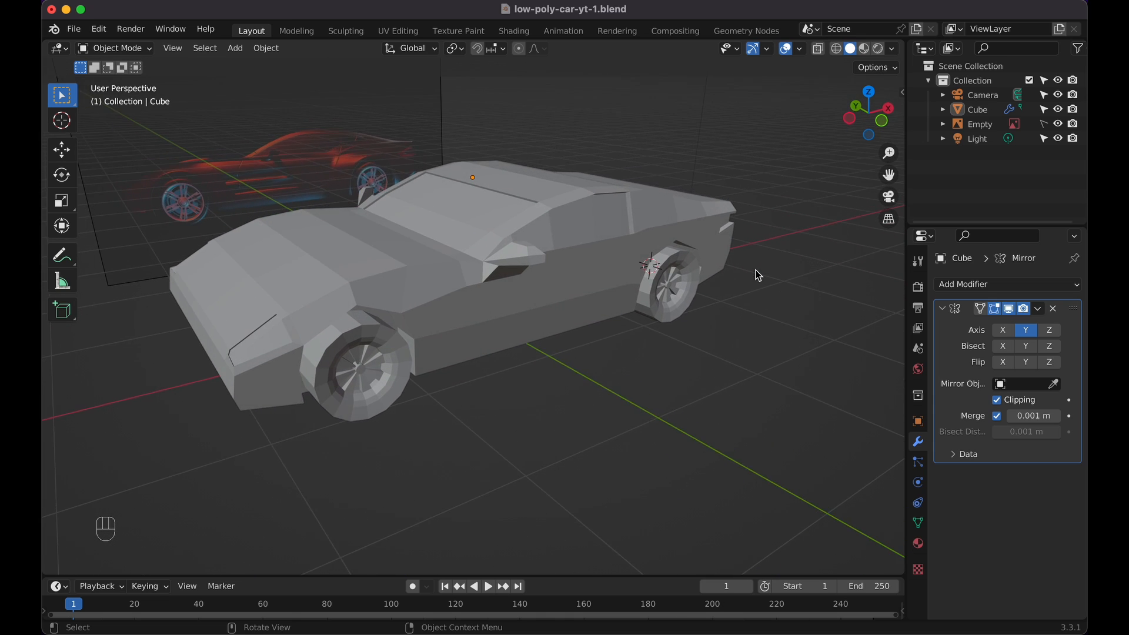
key("Tab")
scroll(755, 271, "left", 3, "shift")
key("Tab")
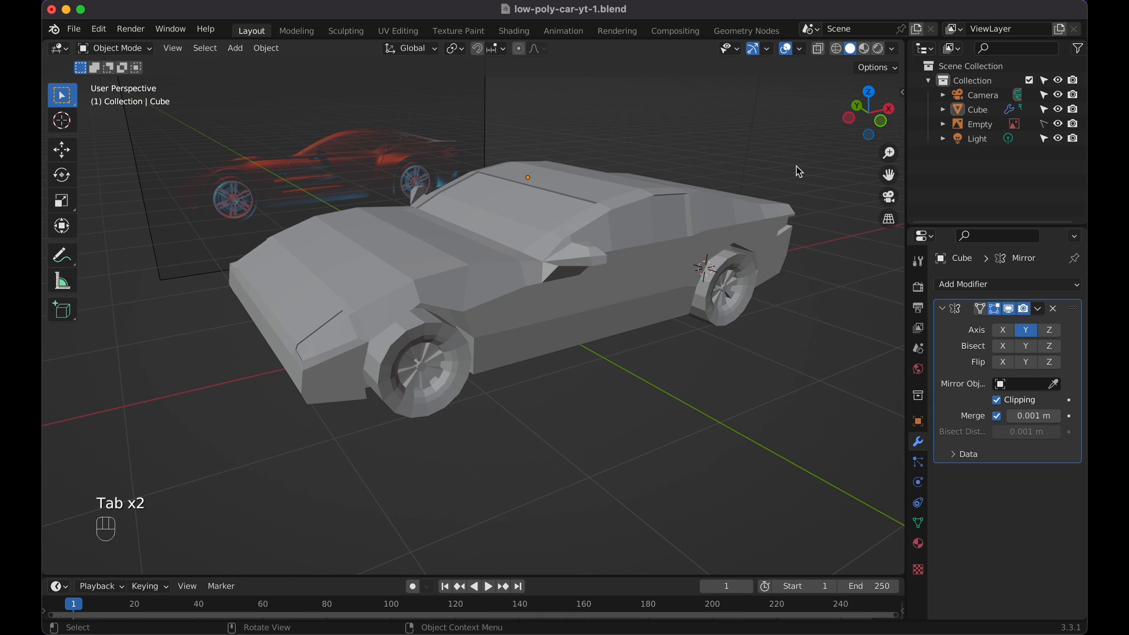
Show the viewport in Material Preview, give the car body a new material, and save the file
left_click(869, 49)
left_click(678, 230)
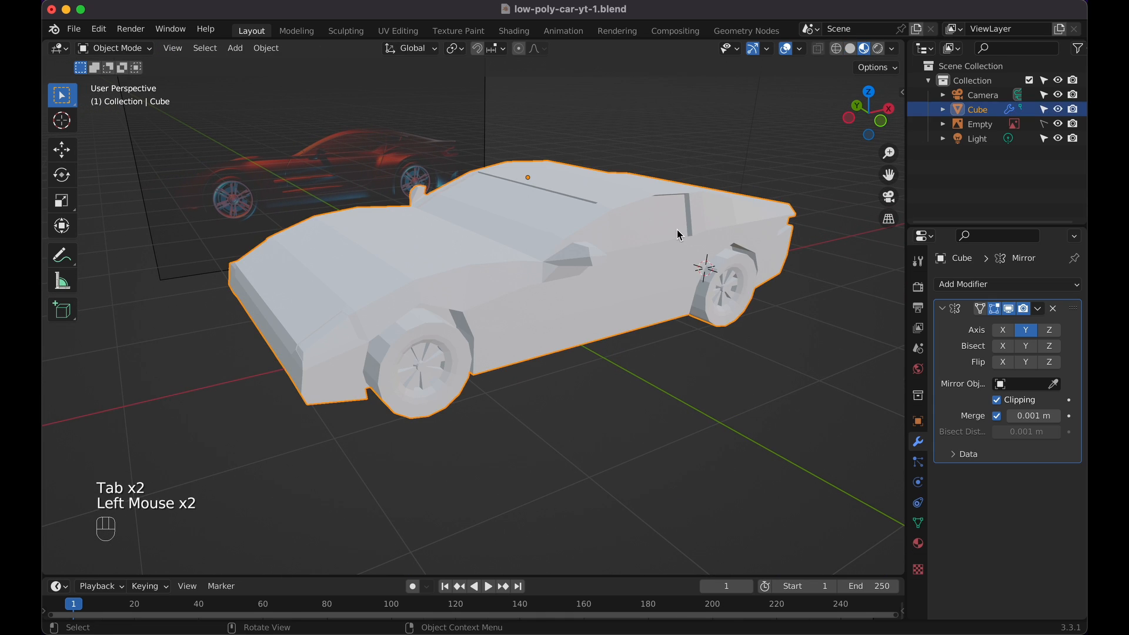
scroll(677, 229, "right", 3)
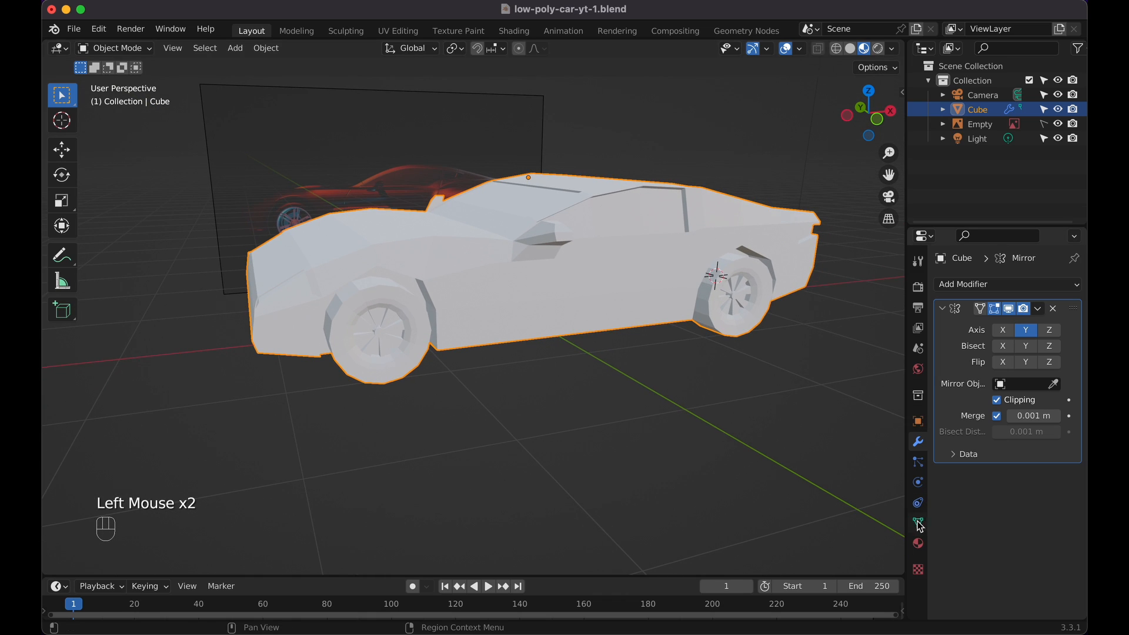
left_click(919, 544)
left_click(977, 347)
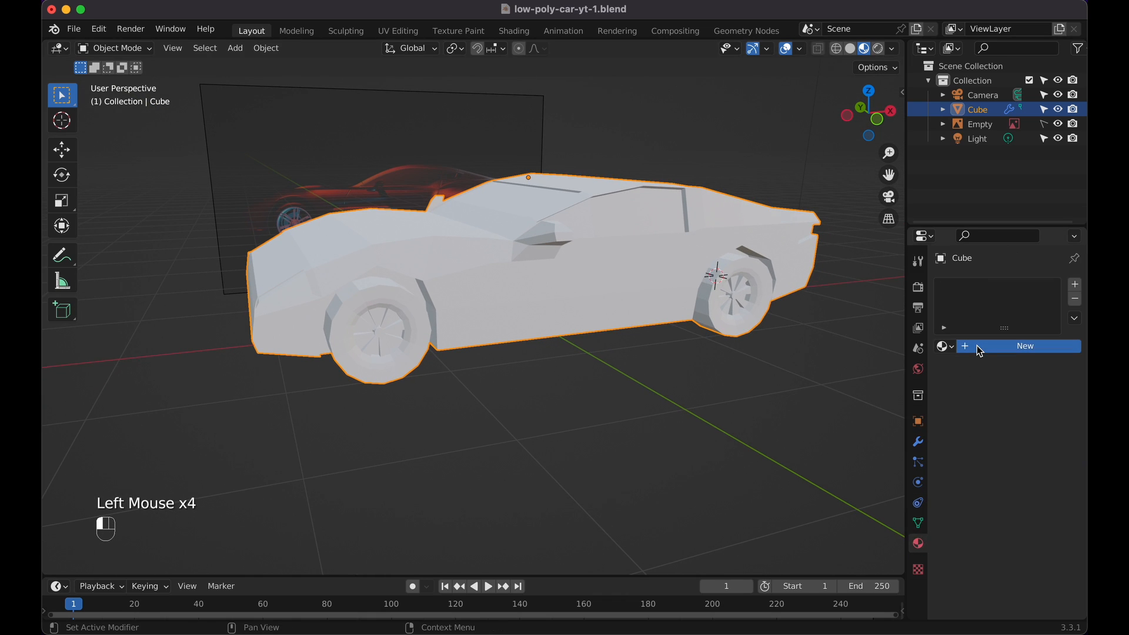
key("super+s")
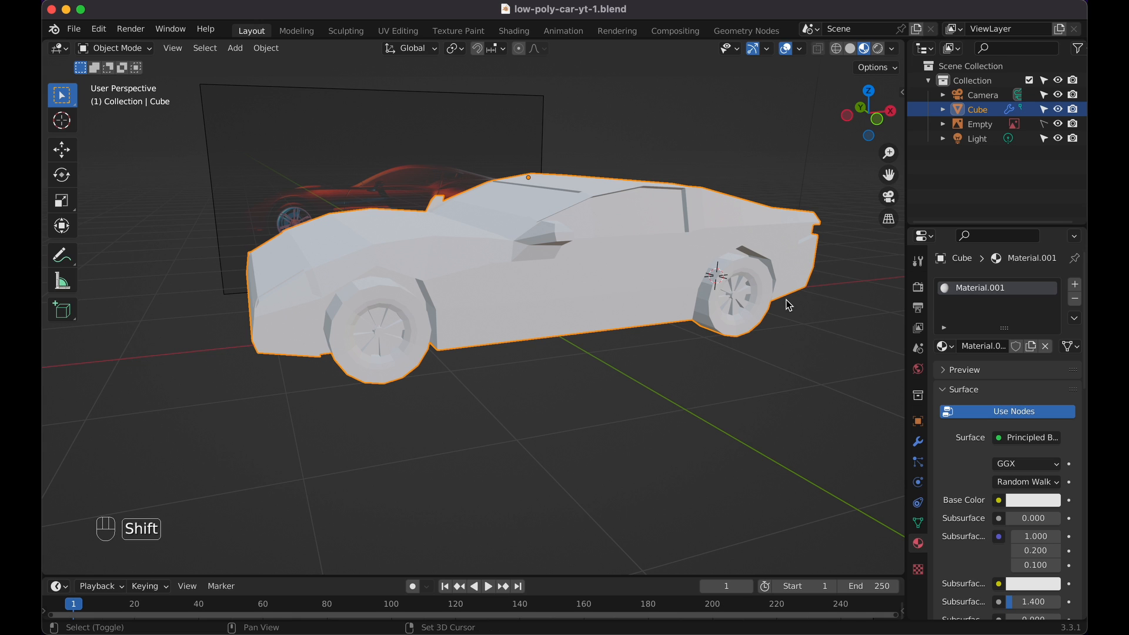
Select the car's entire mesh in Edit Mode and rename its material to Base Color
scroll(789, 306, "up", 5, "shift")
key("Tab")
scroll(789, 305, "right", 3)
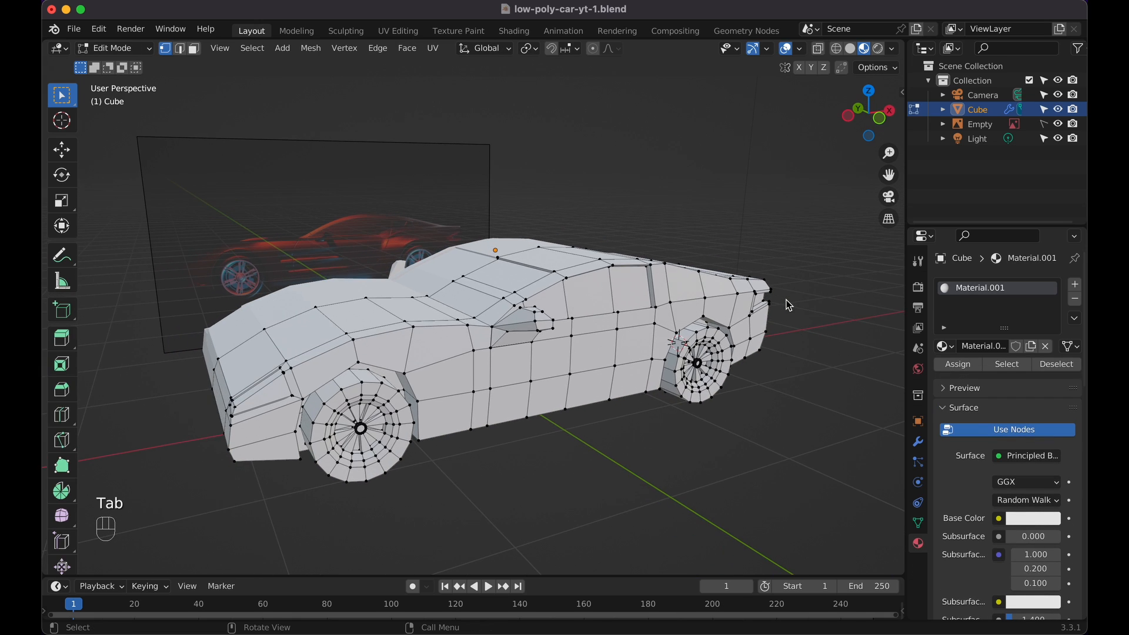
key("a")
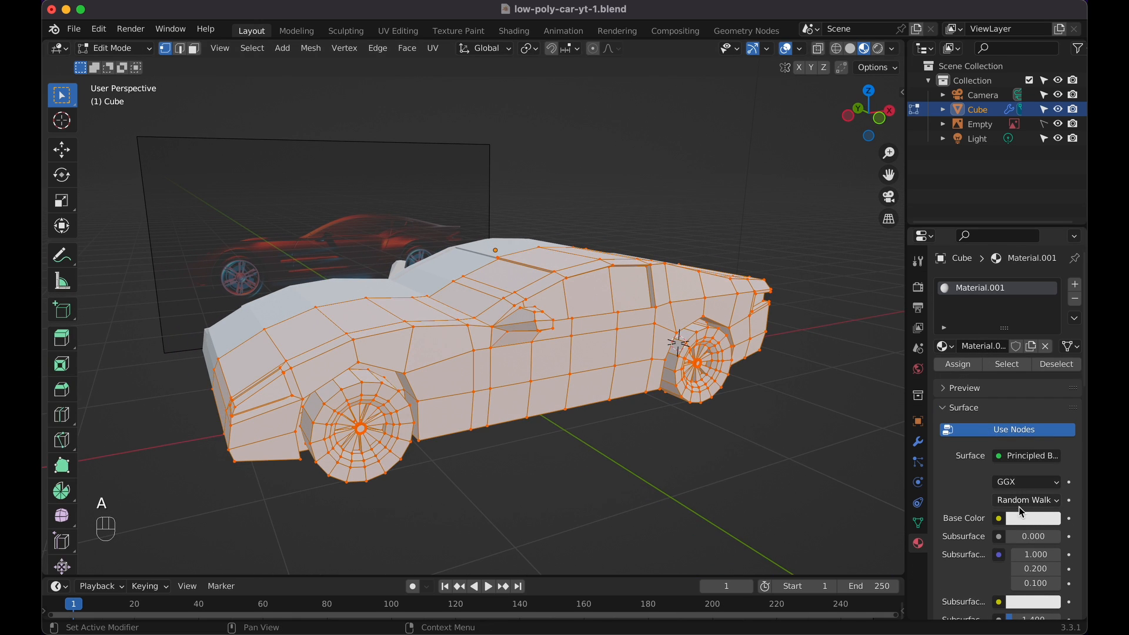
scroll(1022, 513, "down", 3)
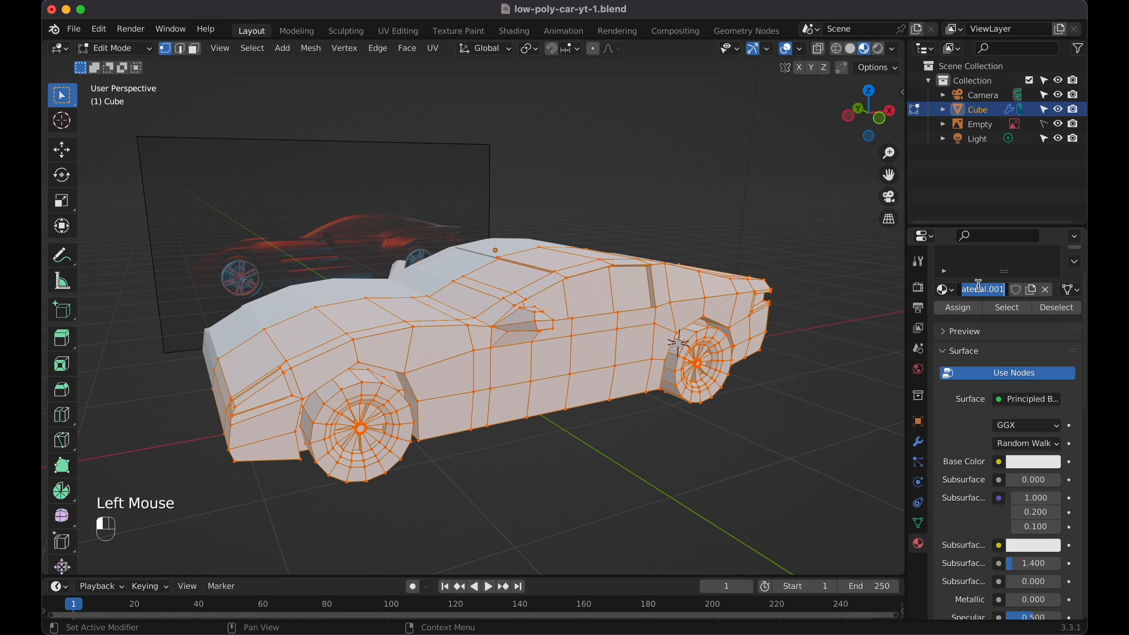
key("shift")
type("Base Color")
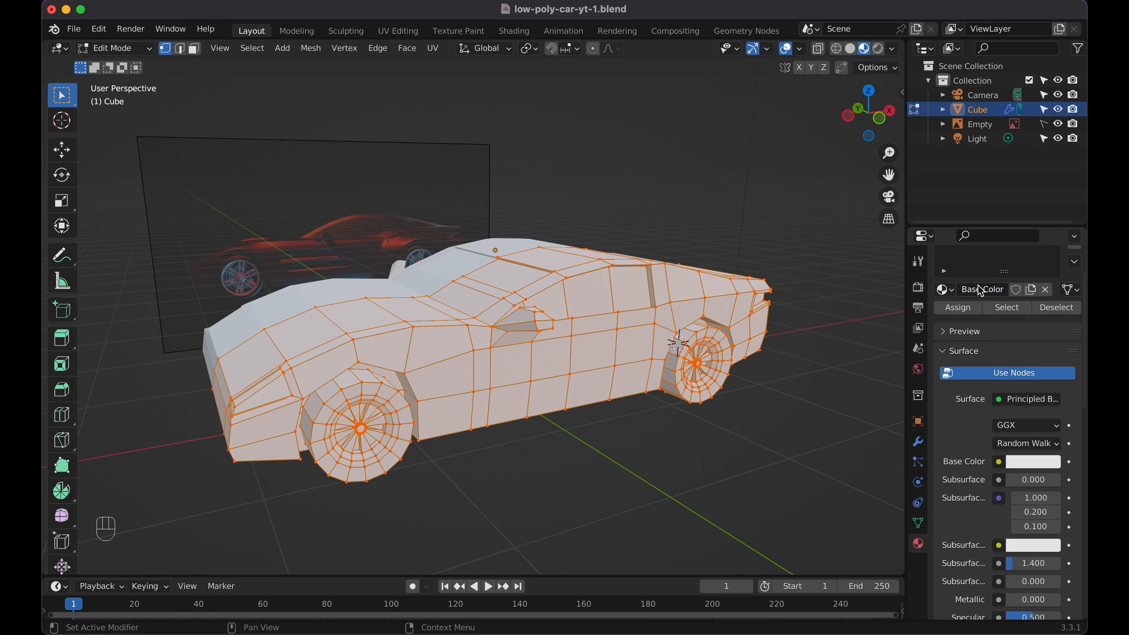
Set the Base Color material's base color to a light orange with hue 0.085, saturation 0.497 and value 0.800
scroll(998, 337, "down", 4)
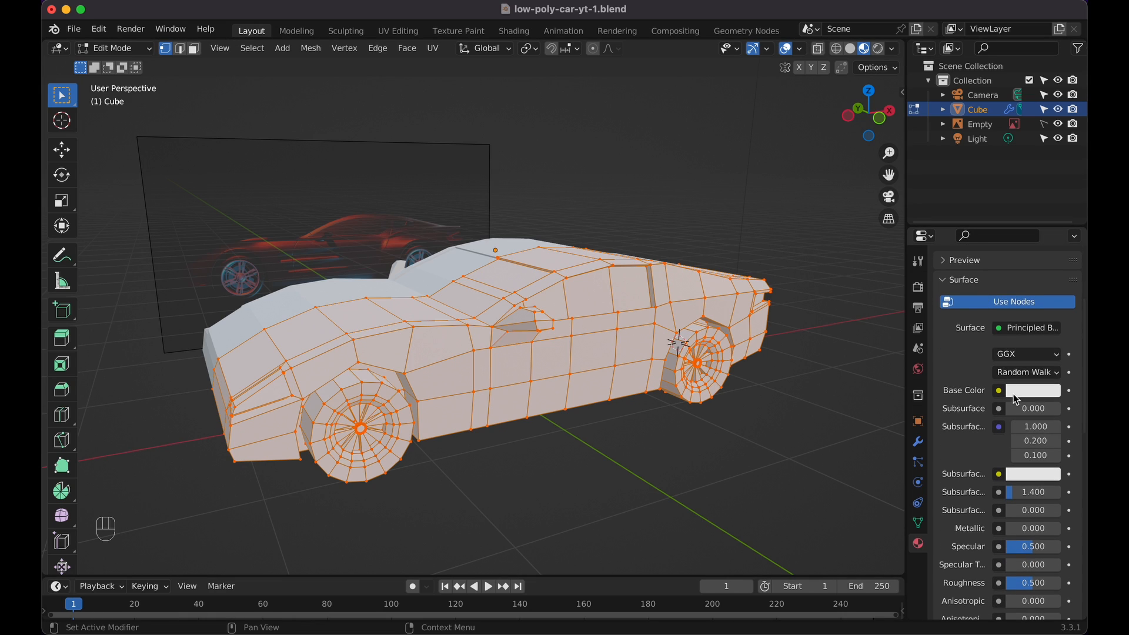
left_click(1016, 400)
left_click_drag(978, 253, 978, 247)
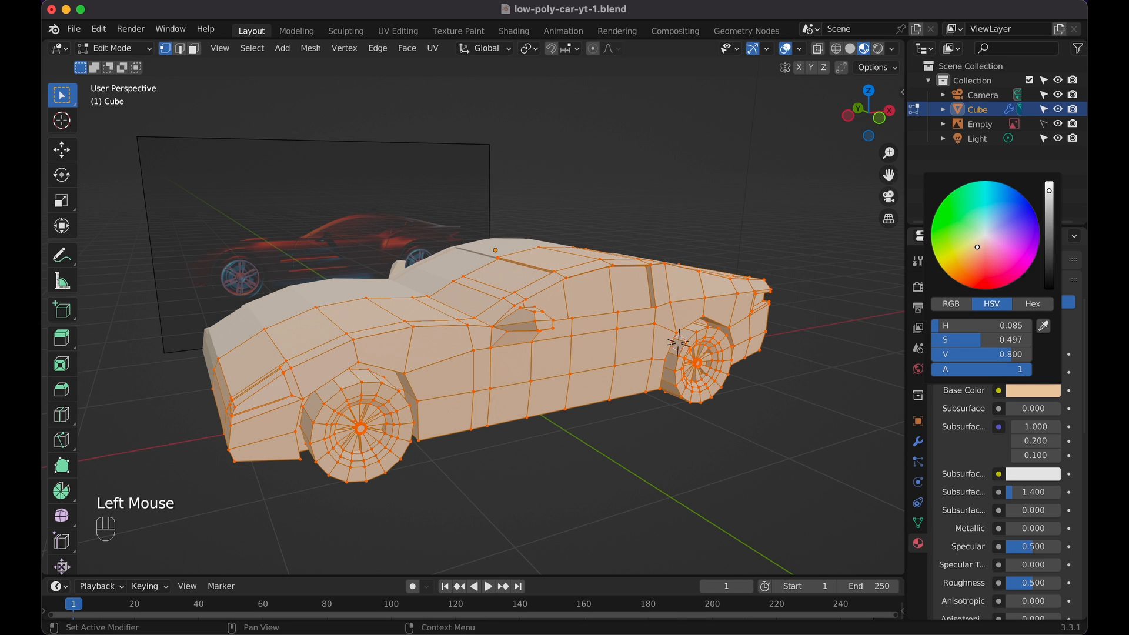
Make the Base Color material glossy metal with Metallic 1.000 and Roughness 0.2
scroll(982, 426, "down", 3)
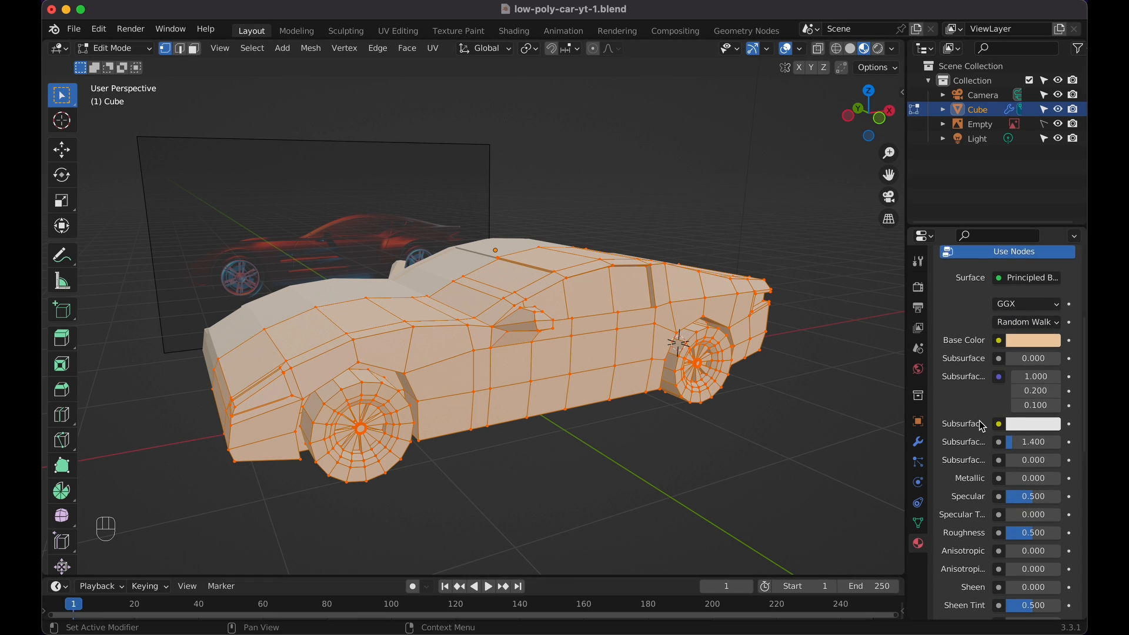
left_click_drag(1013, 467, 1061, 468)
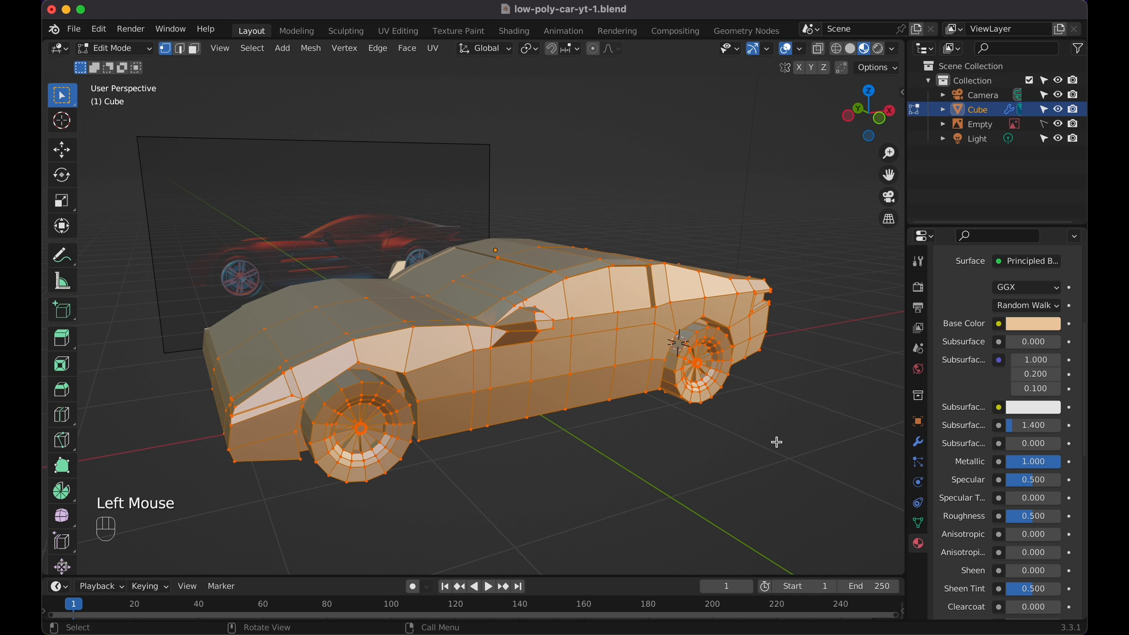
scroll(1000, 471, "down", 1)
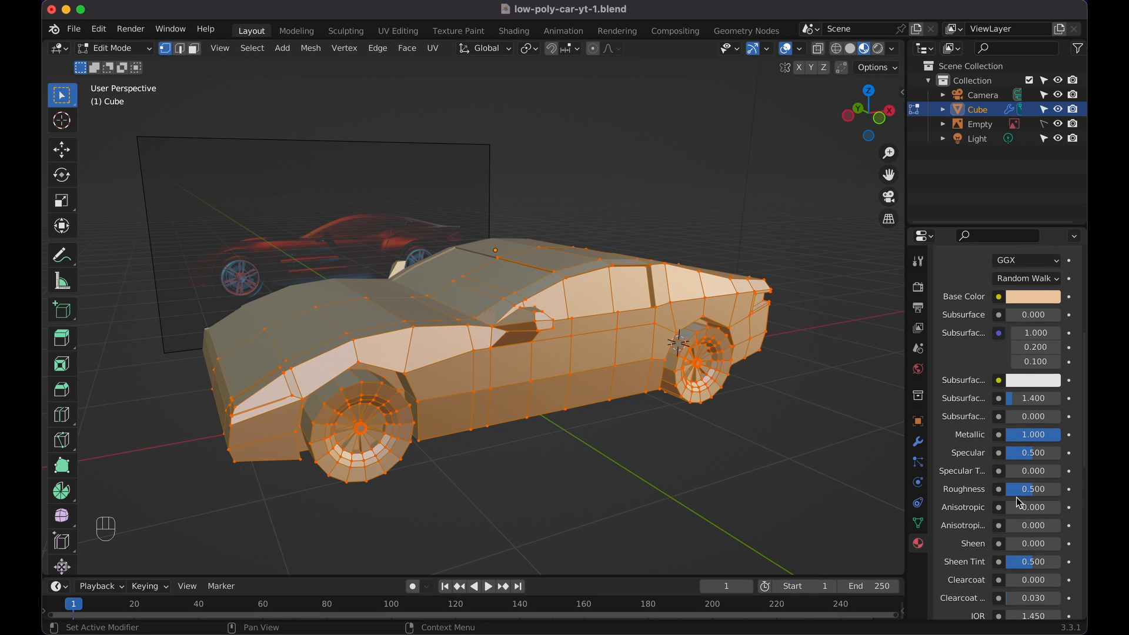
left_click_drag(1034, 489, 1008, 489)
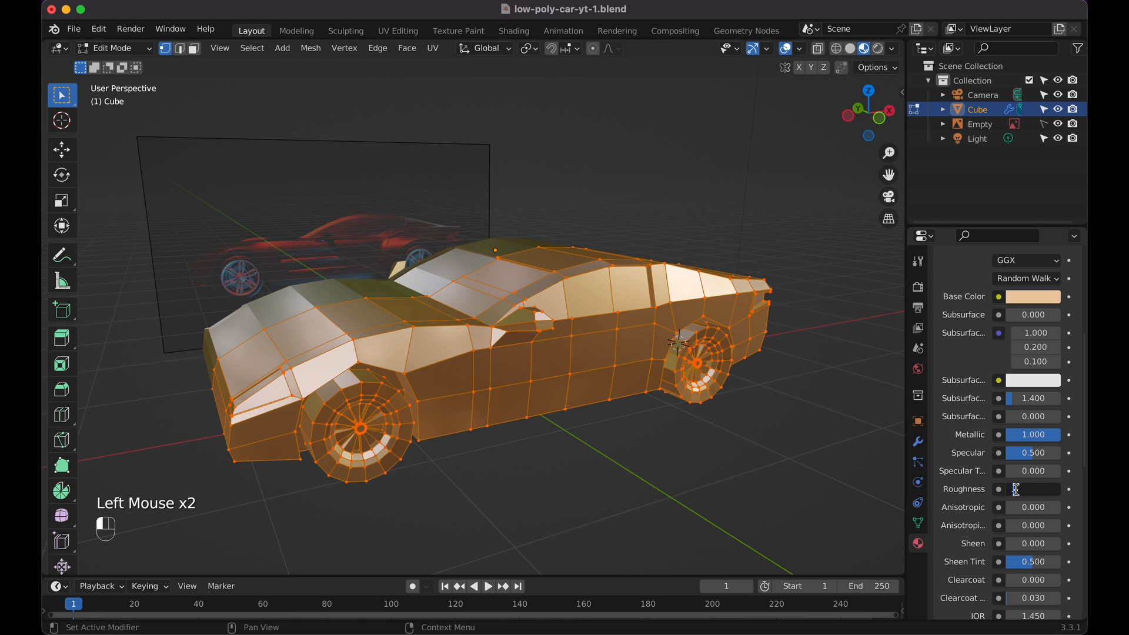
type("0.2")
key("Return")
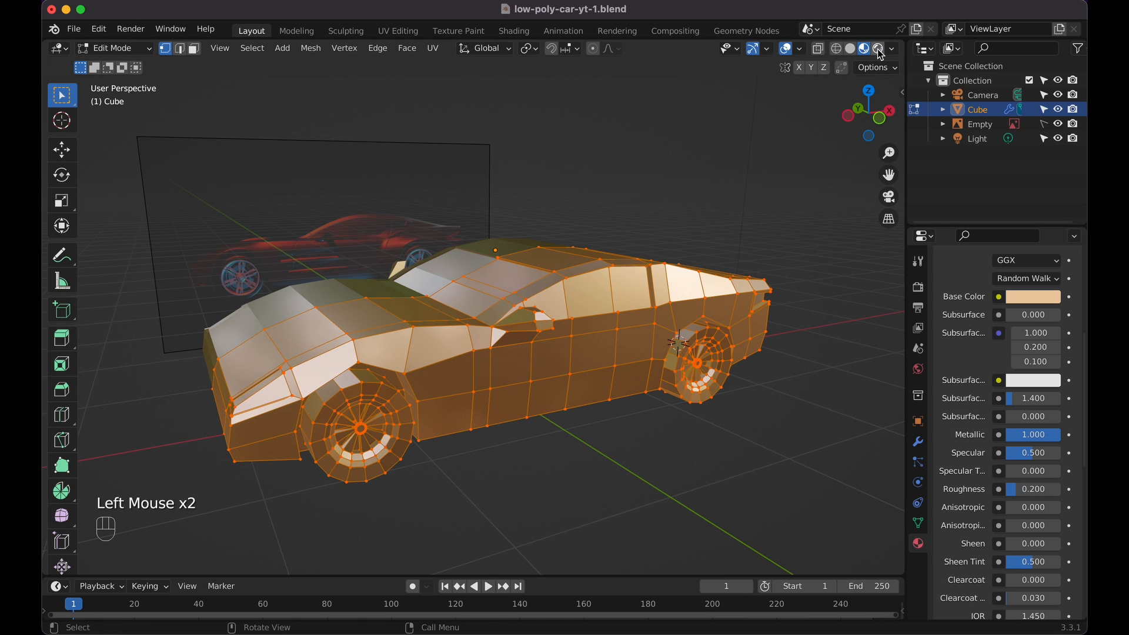
Switch to face selection and select all the windshield faces on the modelled half of the car
scroll(994, 306, "up", 8)
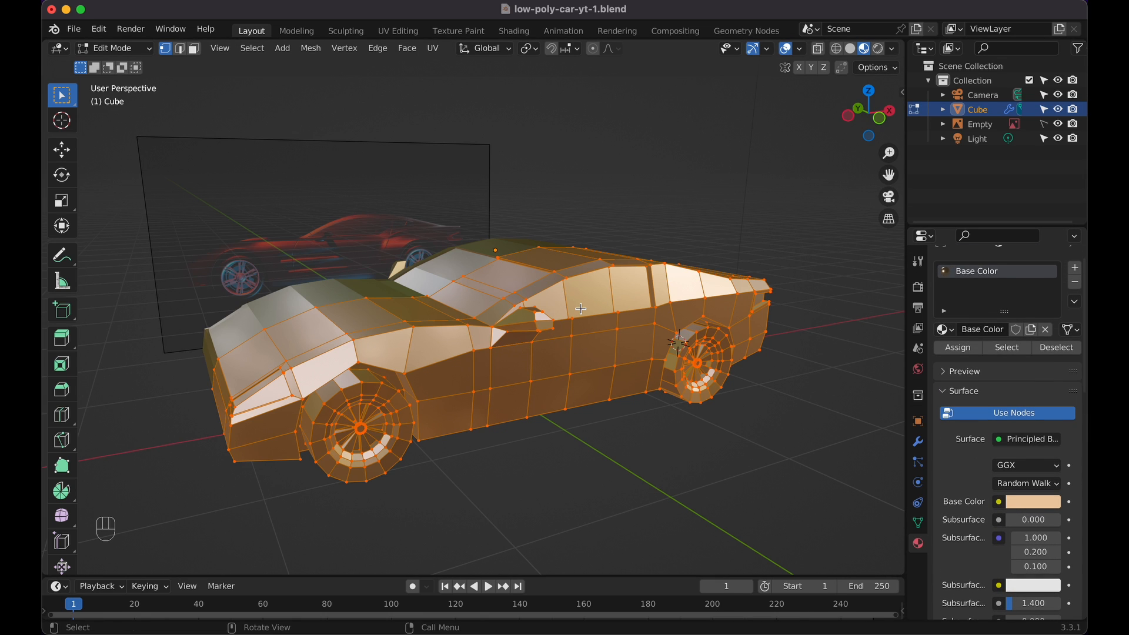
middle_click_drag(578, 299, 370, 209)
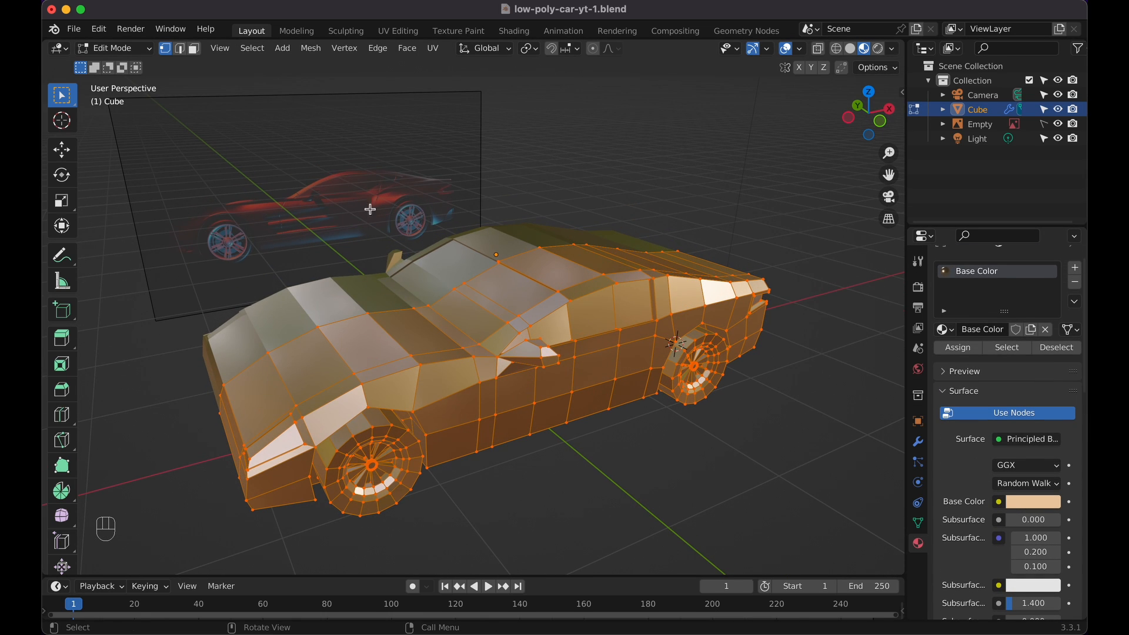
left_click(195, 48)
left_click(514, 302)
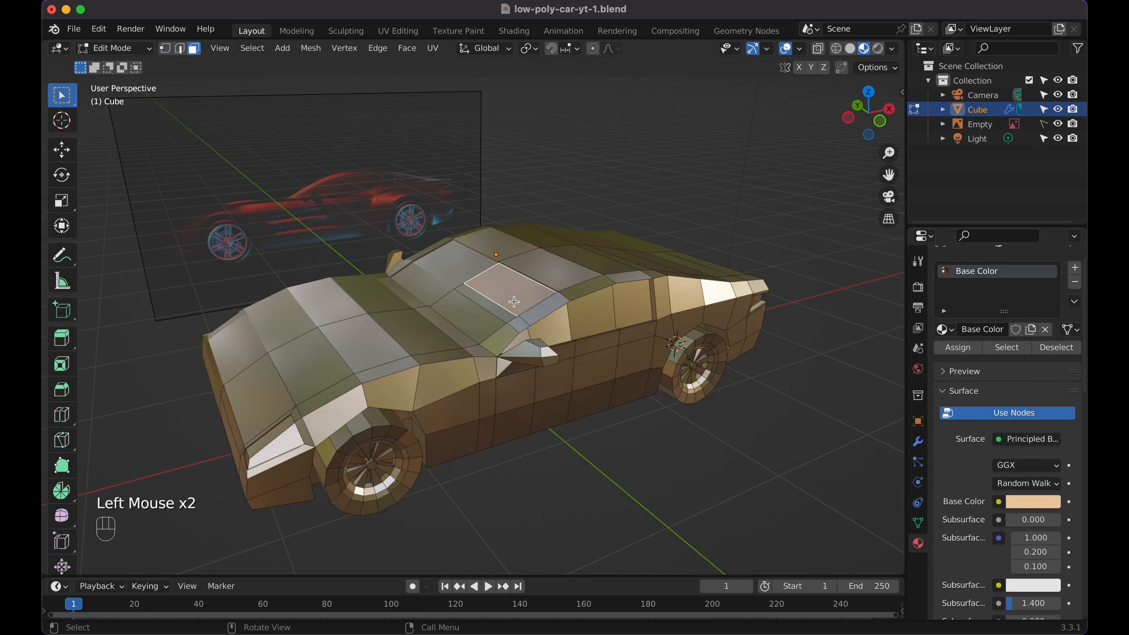
left_click(495, 303, "shift")
left_click(486, 315, "shift")
left_click(507, 300, "shift")
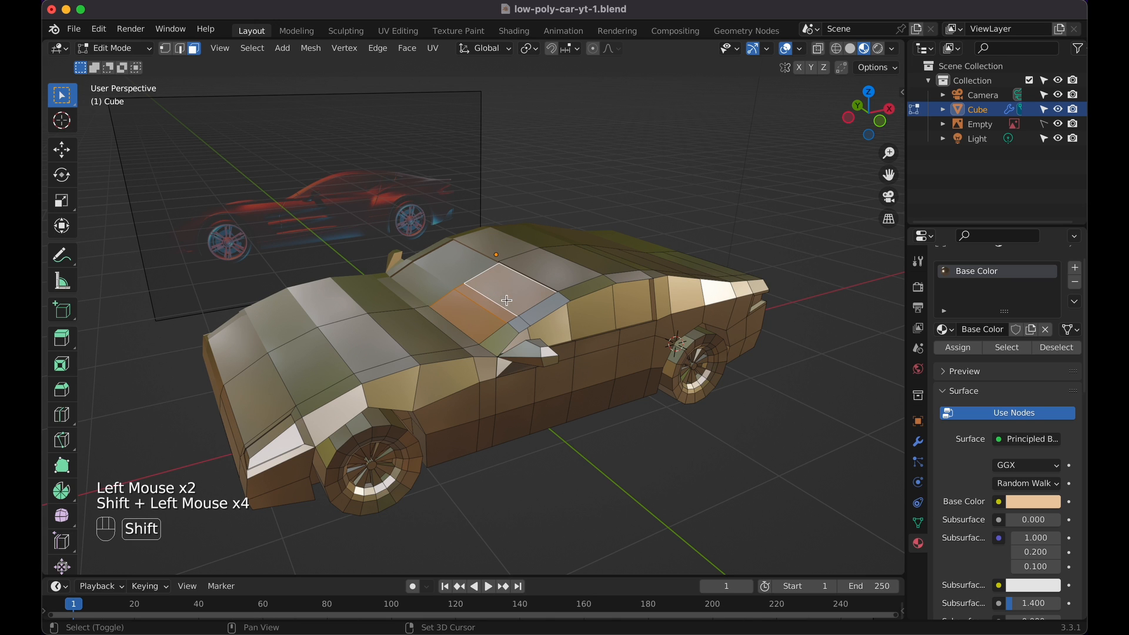
Add the side window faces, including the small front one behind the mirror, to the windshield selection
middle_click_drag(561, 333, 541, 292)
left_click(488, 293, "shift")
left_click(542, 293, "shift")
scroll(541, 292, "up", 6)
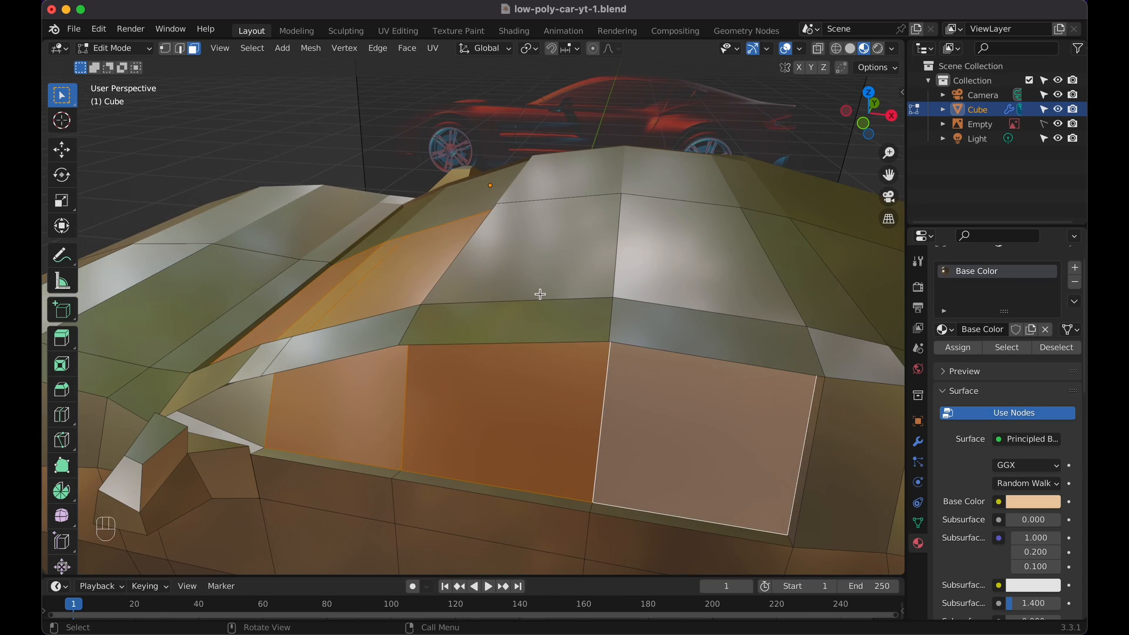
left_click(291, 411, "shift")
middle_click_drag(529, 400, 528, 400)
scroll(529, 402, "down", 5)
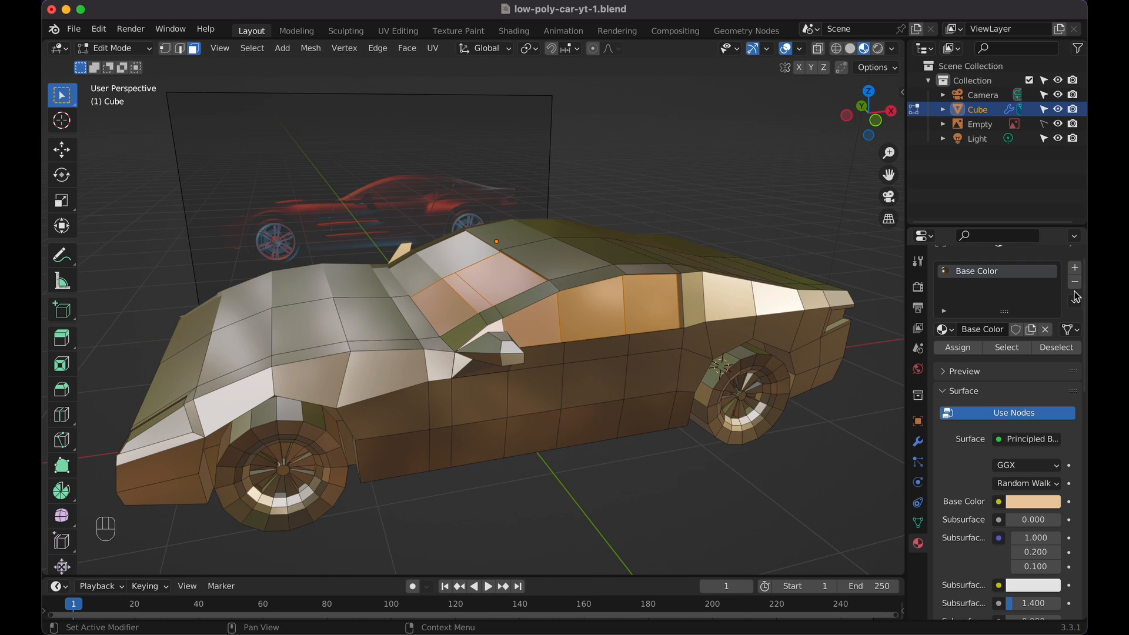
Add a second material slot with a new material named Windows
left_click(1078, 270)
left_click(989, 375)
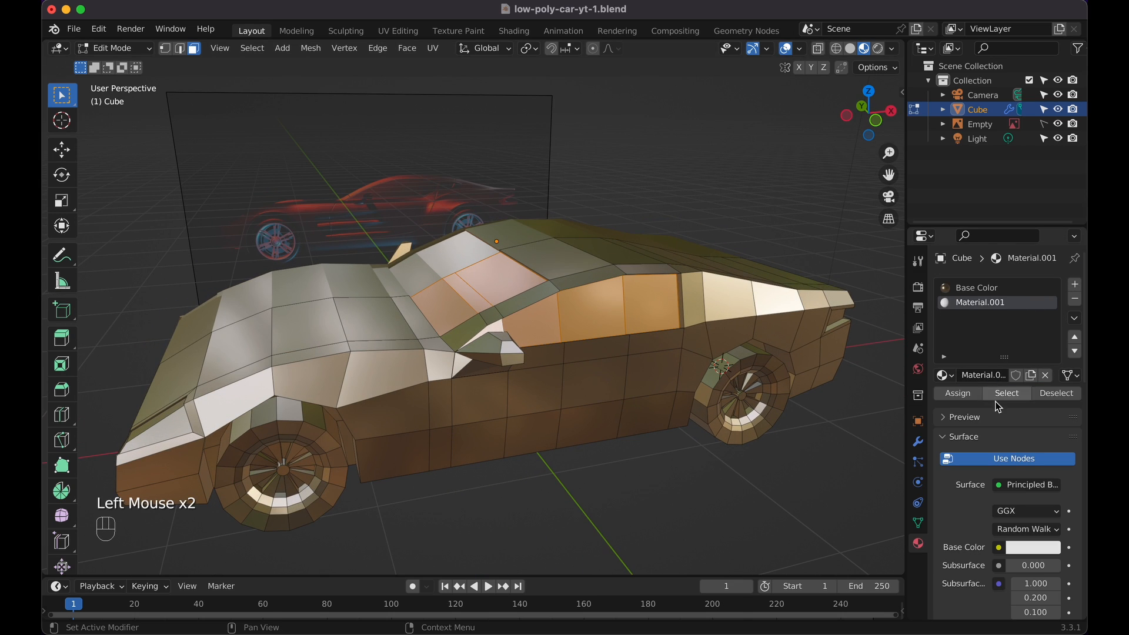
left_click(991, 377)
type("Windows")
Set the Windows material's base color to black and assign it to the selected windshield and side window faces
left_click(1022, 547)
scroll(991, 475, "down", 20)
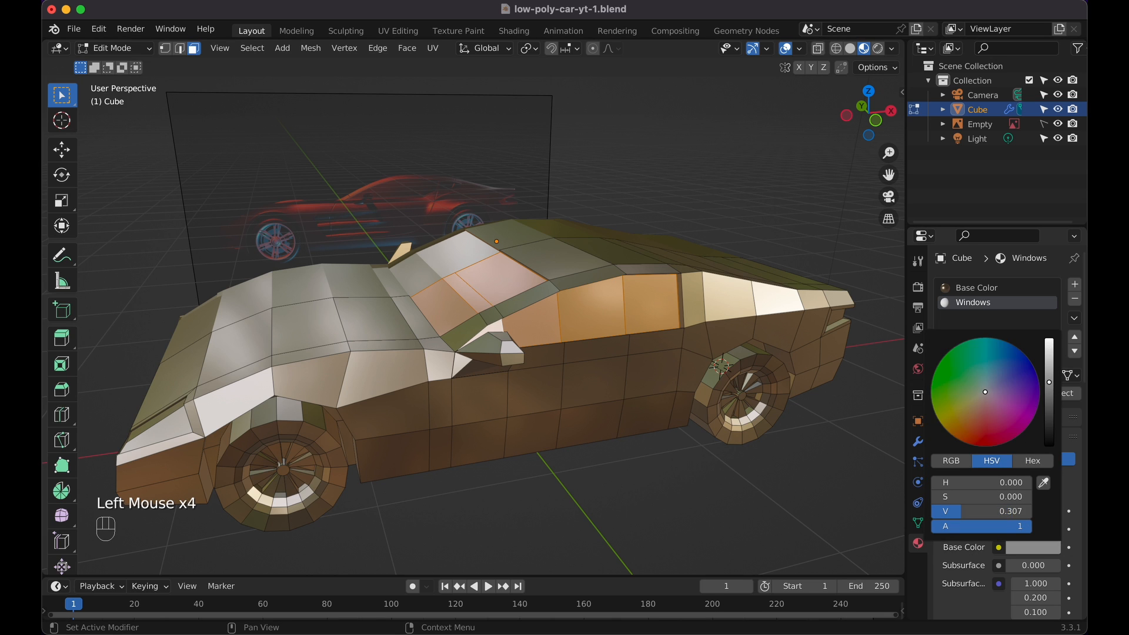
left_click(958, 393)
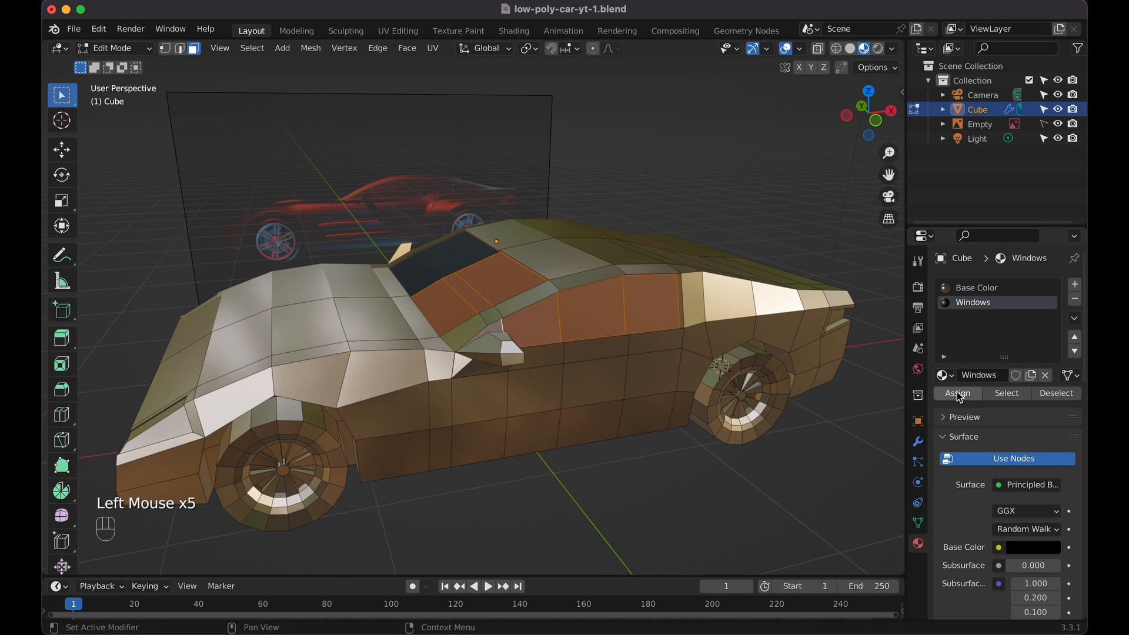
Examine the dark windows and metallic body in Object Mode from the front and side
scroll(768, 378, "down", 5, "shift")
scroll(762, 350, "left", 5)
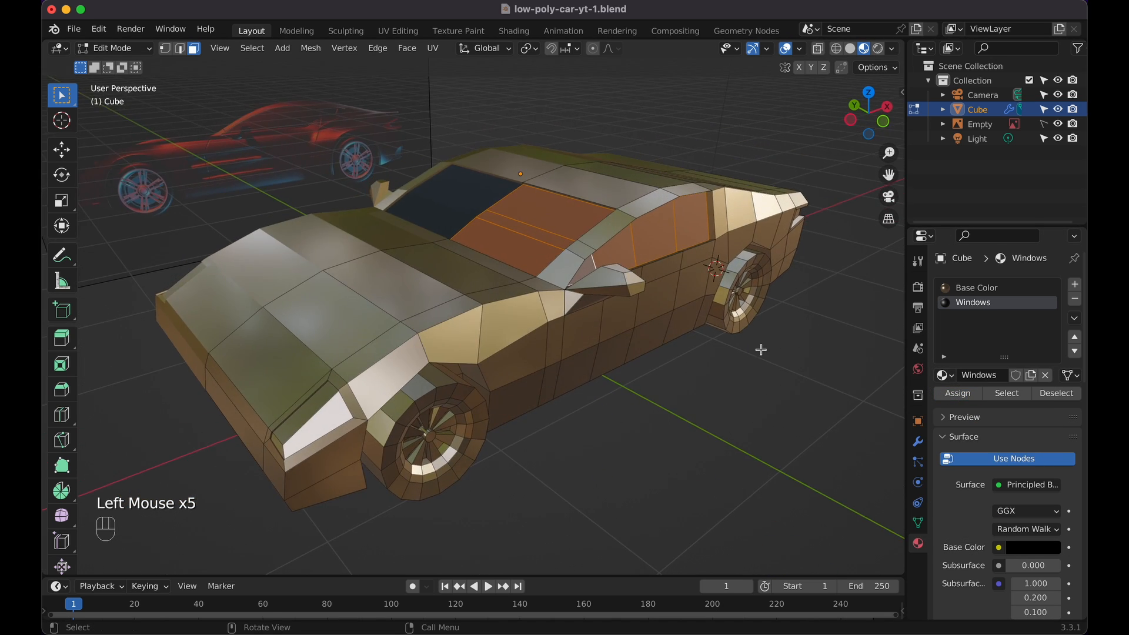
key("Tab")
scroll(762, 353, "right", 8)
scroll(763, 353, "down", 10)
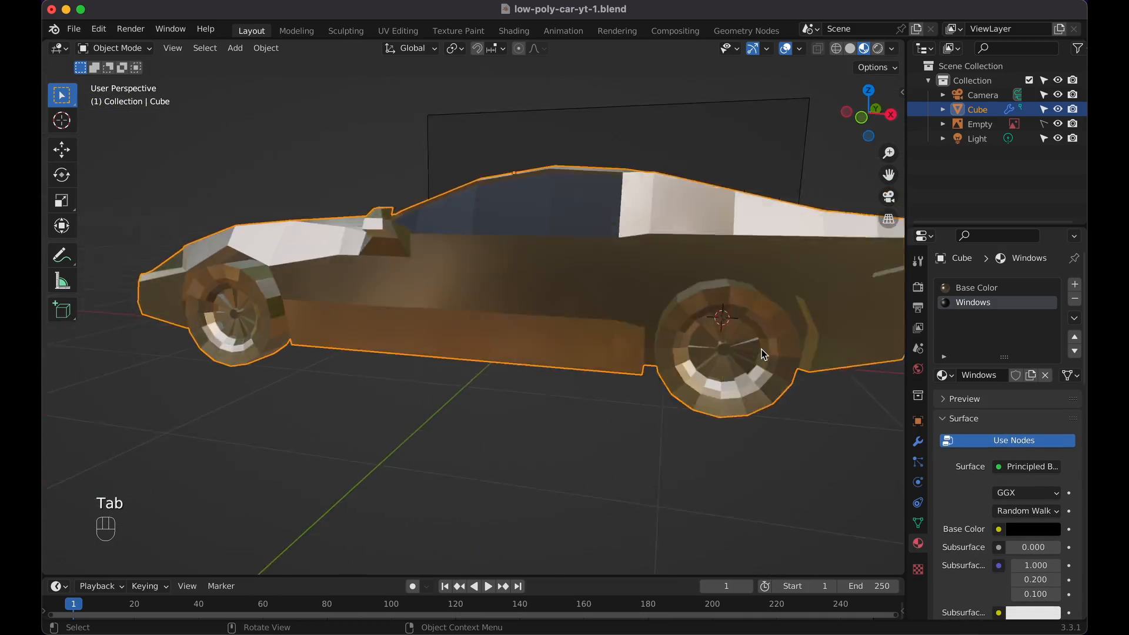
scroll(763, 354, "up", 10)
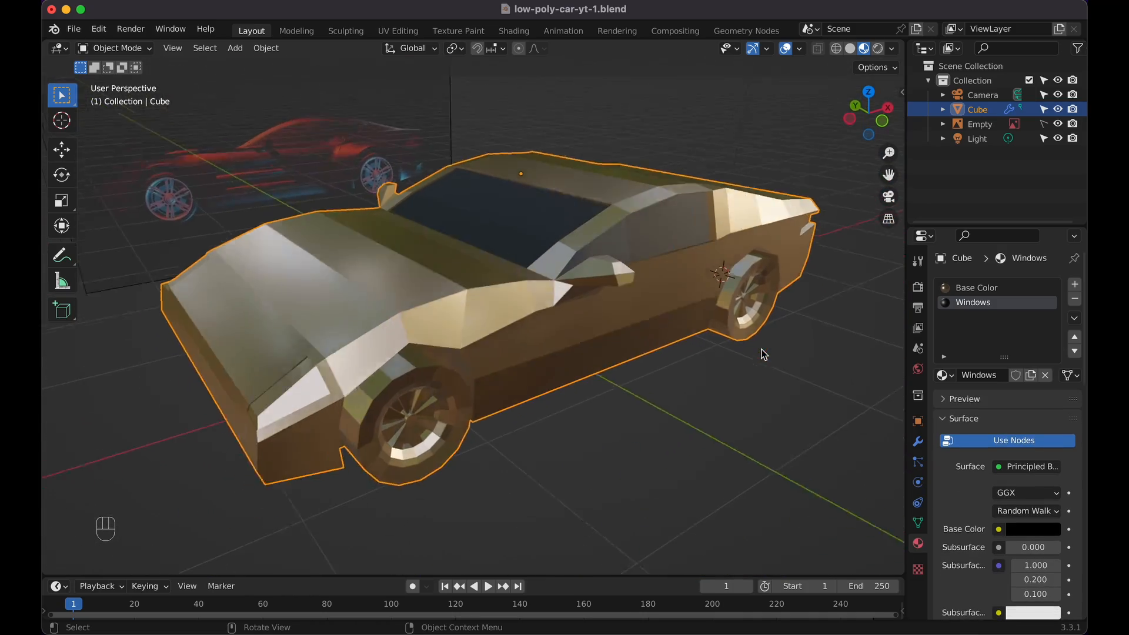
scroll(763, 354, "down", 8)
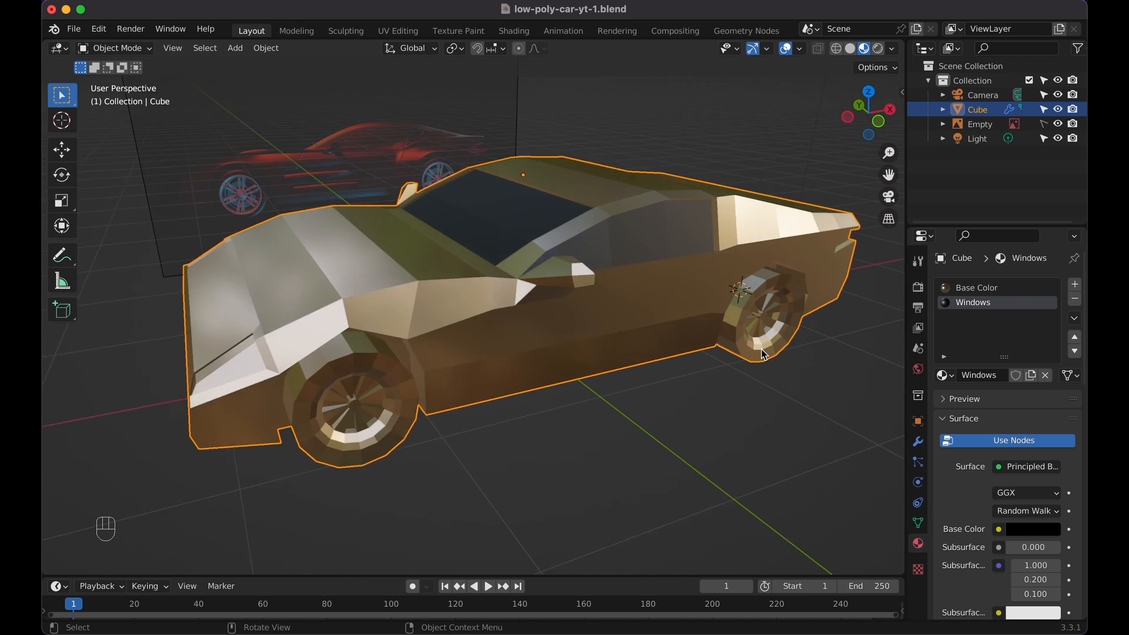
Select the headlight faces at the front and both taillight faces at the rear corner of the car in Edit Mode
key("Tab")
scroll(740, 255, "left", 3, "shift")
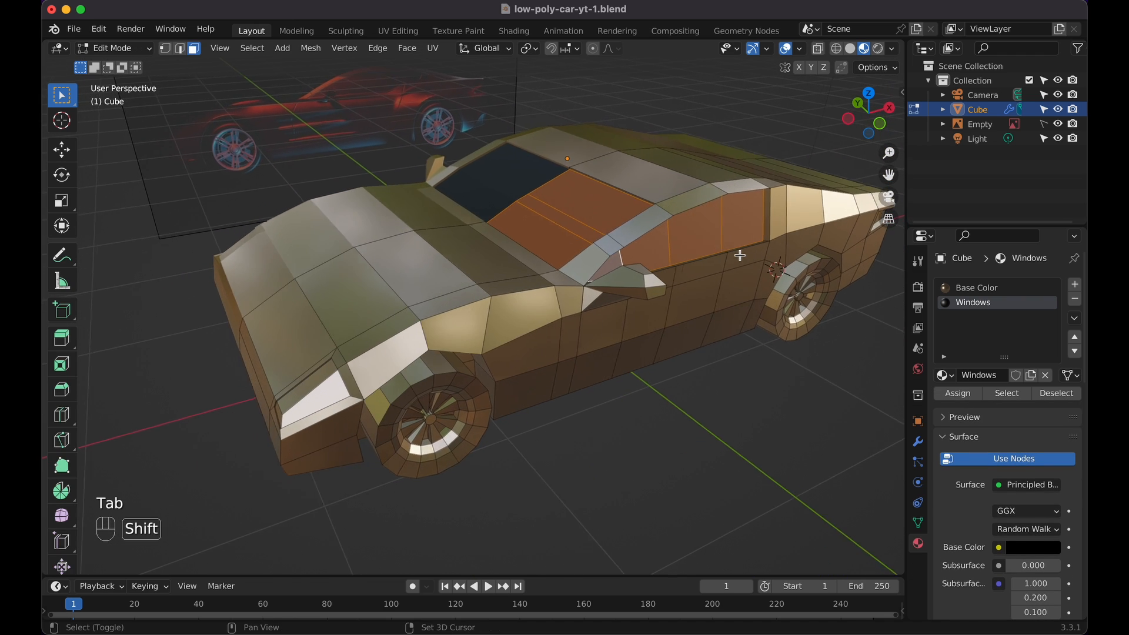
scroll(740, 256, "left", 8)
left_click(469, 364)
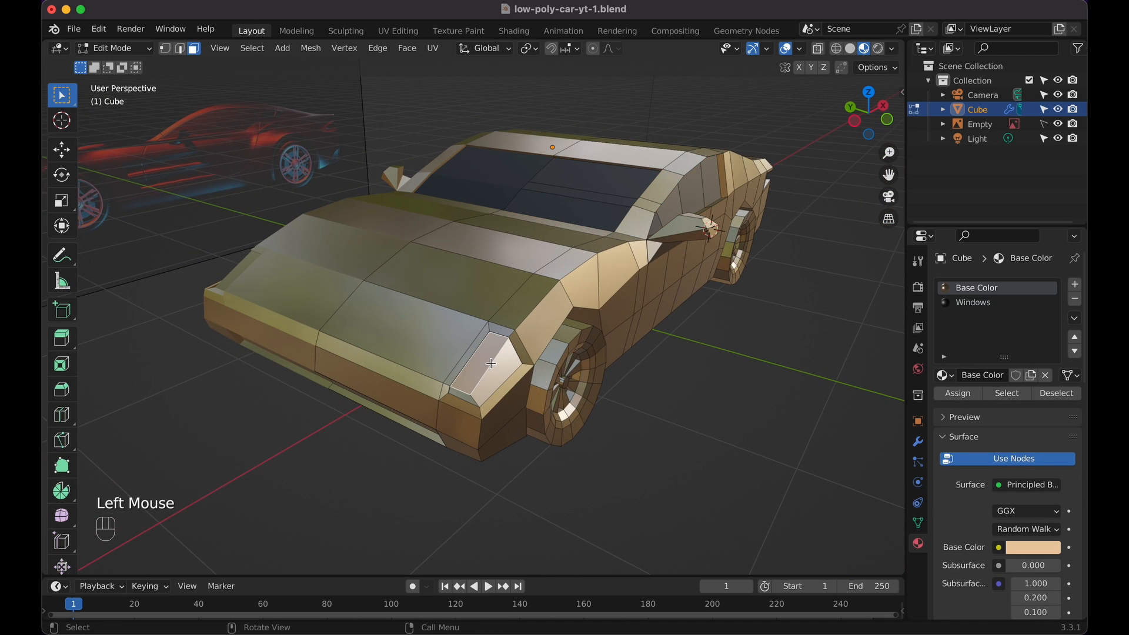
left_click(486, 380, "shift")
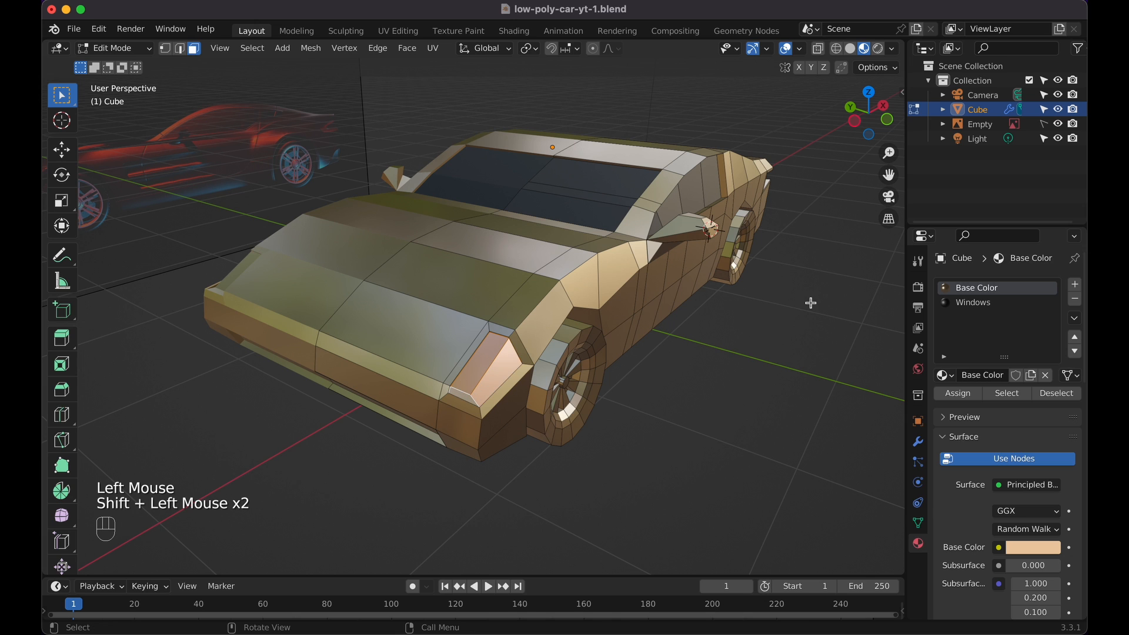
scroll(809, 302, "right", 10)
left_click(685, 285, "shift")
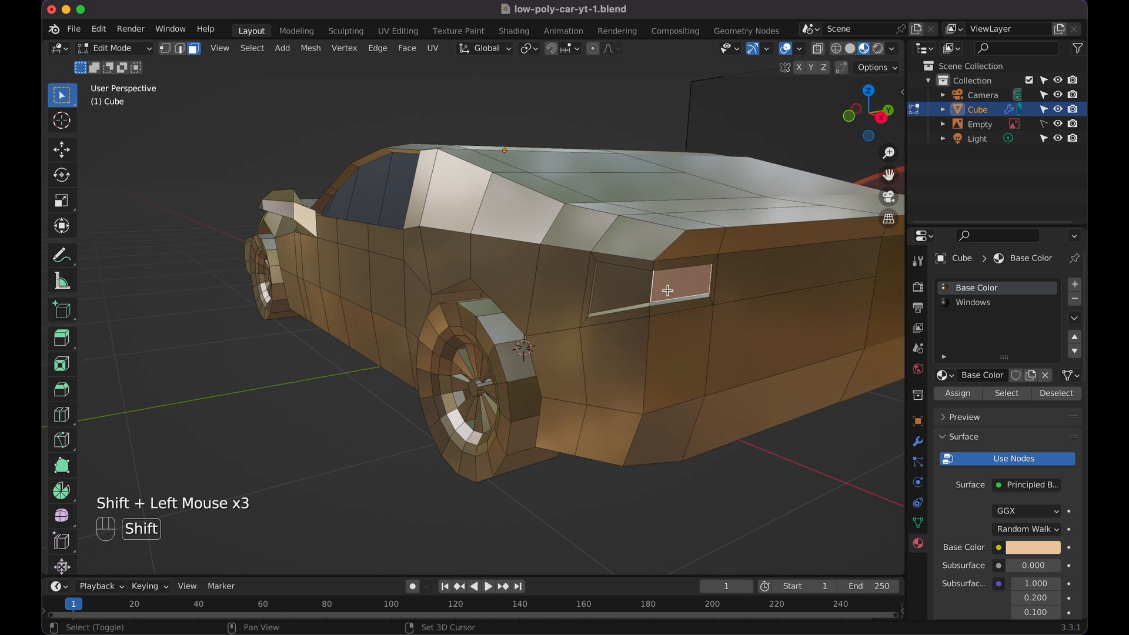
left_click(620, 285, "shift")
Add a third material slot with a new material named Lights and assign it to the selected headlight and taillight faces
left_click(1075, 286)
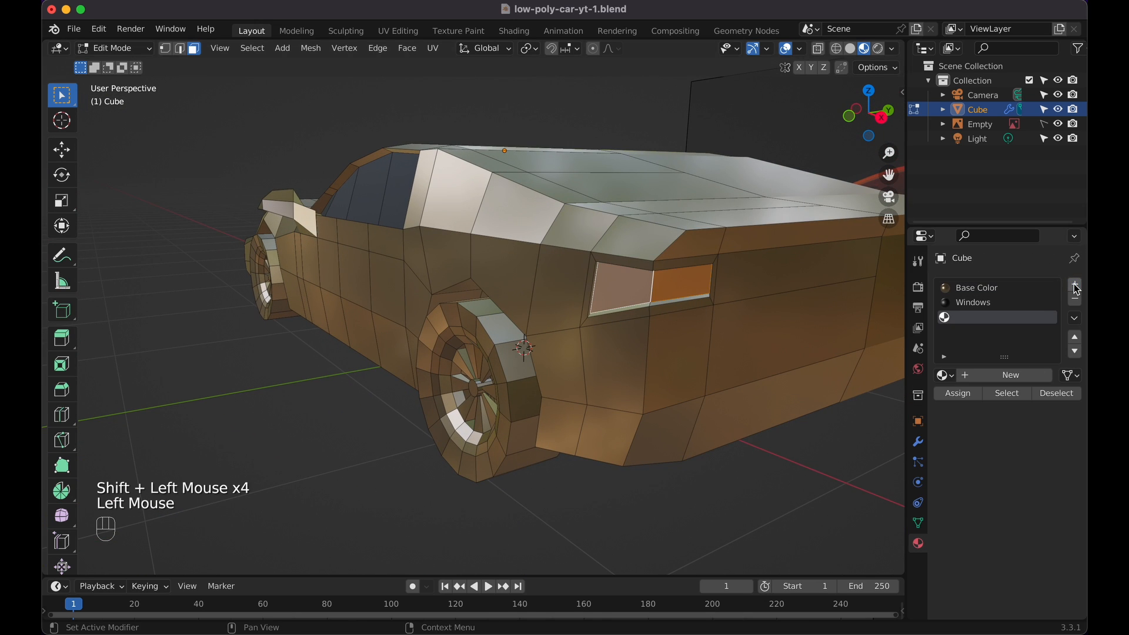
left_click(998, 376)
left_click(984, 375)
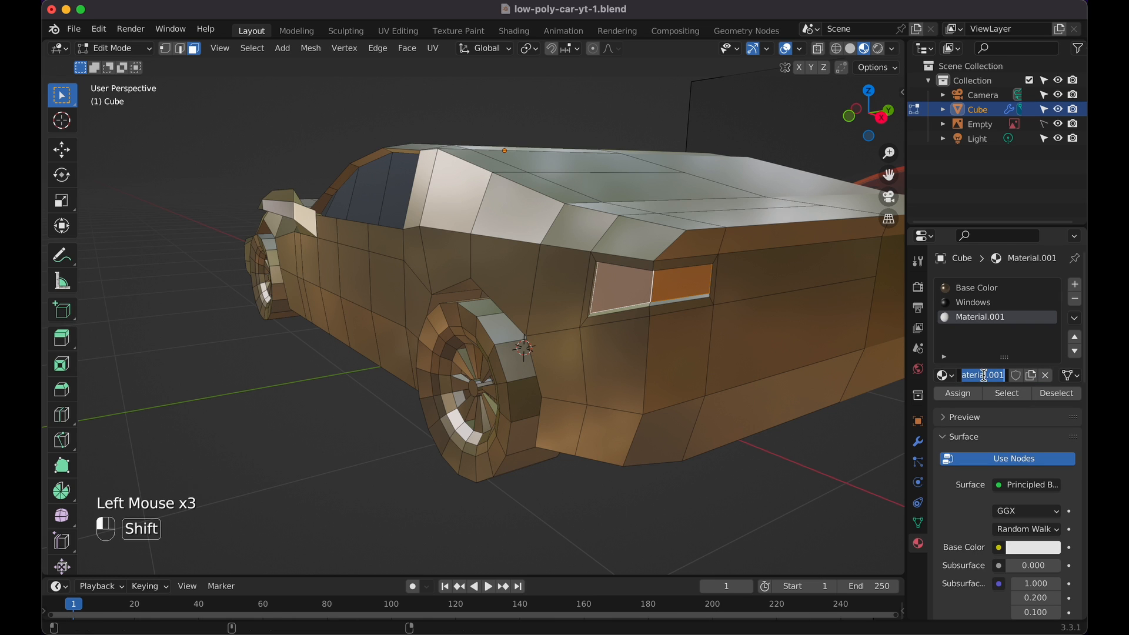
type("Lights")
left_click(998, 344)
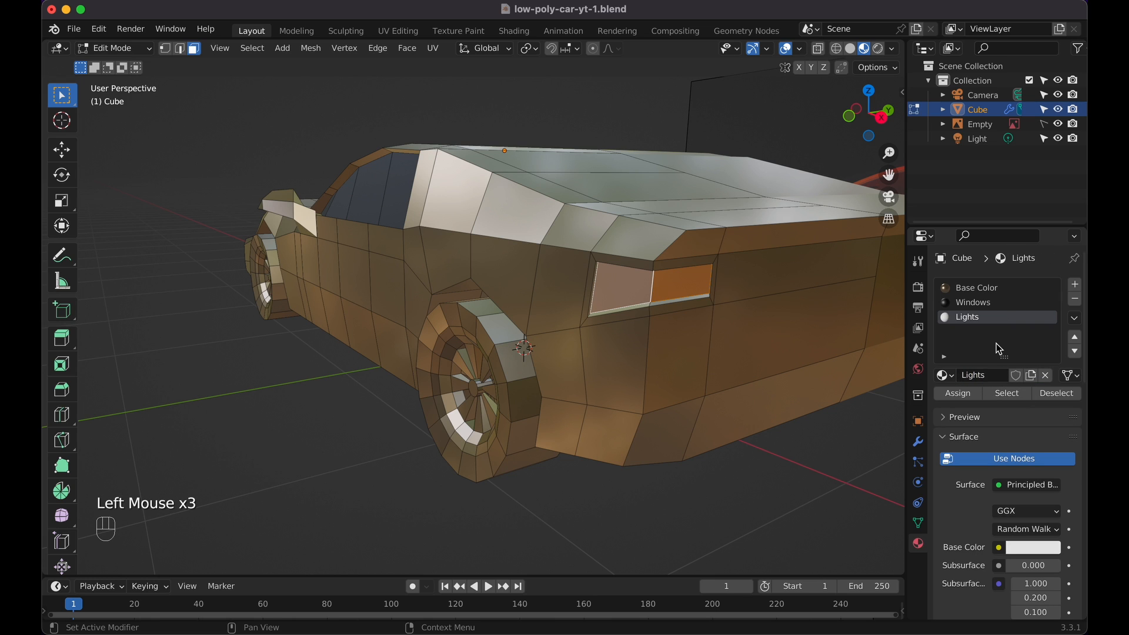
left_click(955, 393)
Change the Lights material's surface to Emission with strength 10 and check the lights in Object Mode
scroll(768, 350, "right", 10)
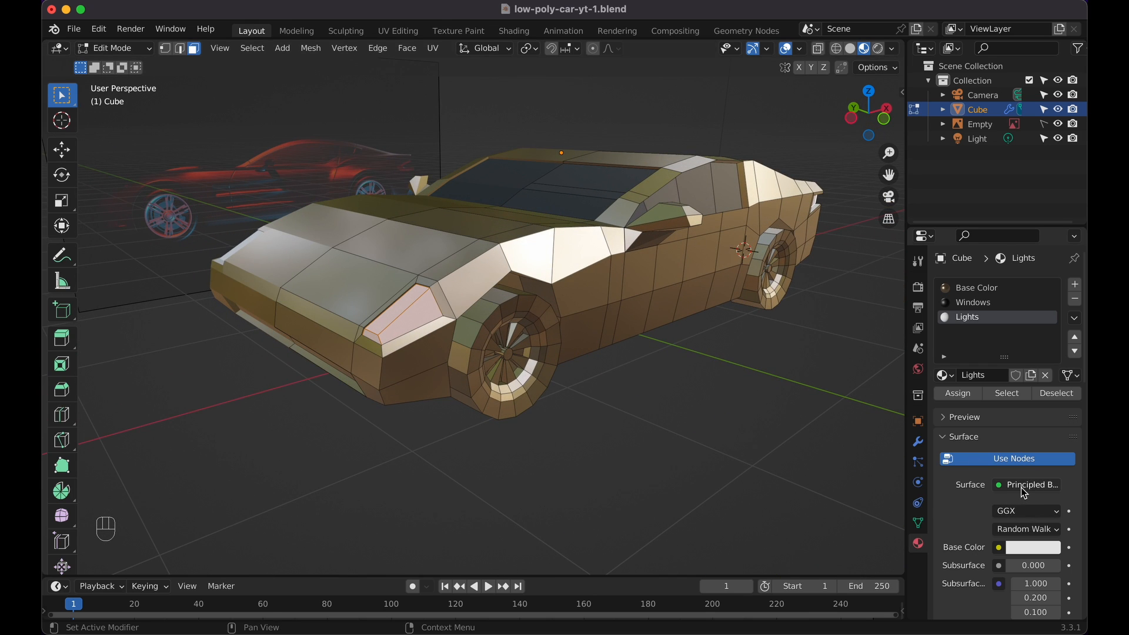
left_click(1021, 488)
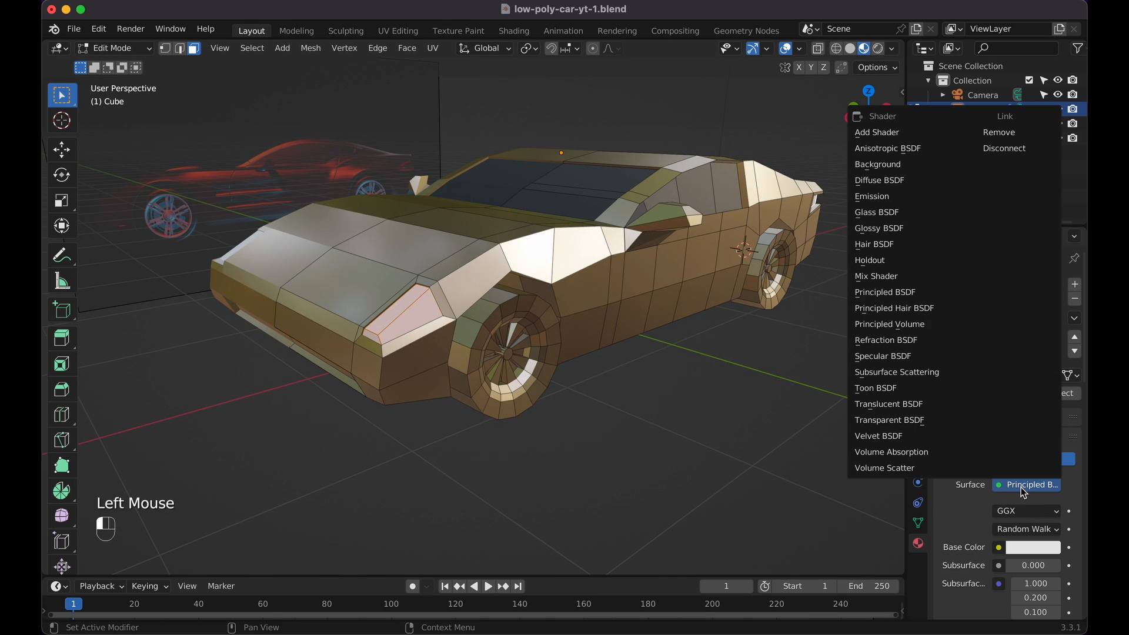
left_click(886, 198)
double_click(1037, 528)
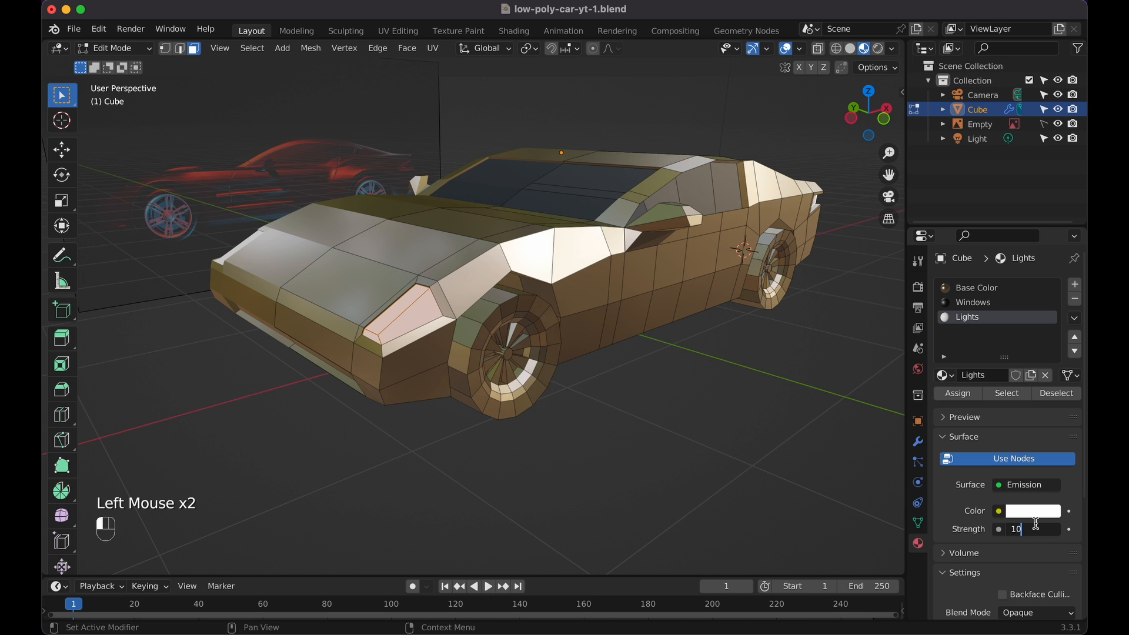
type("10")
key("Return")
key("Tab")
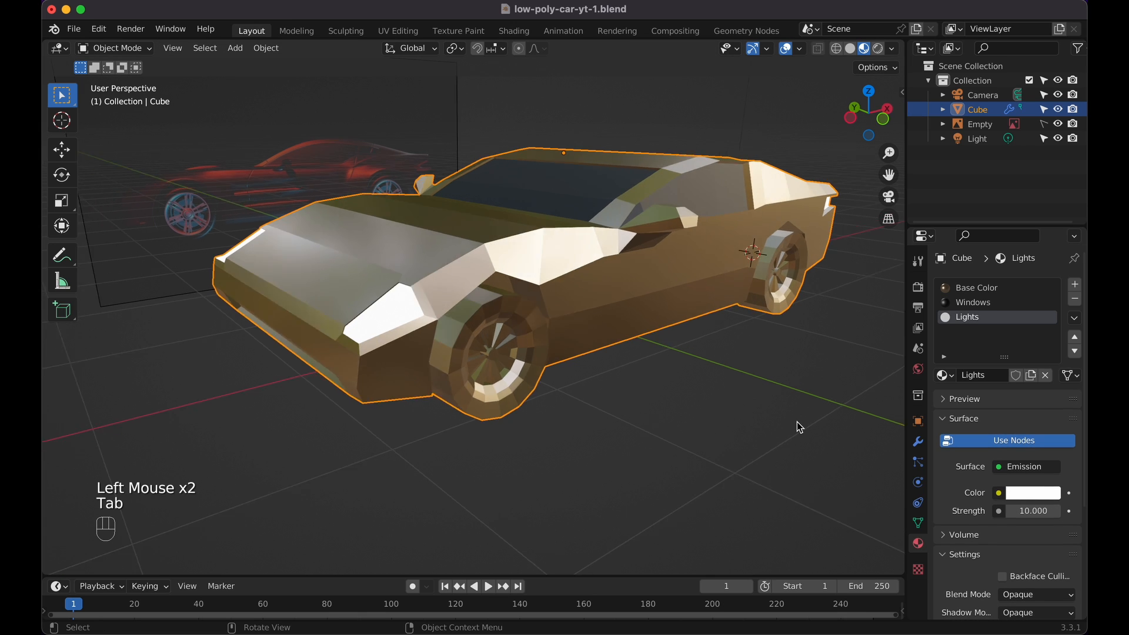
scroll(796, 422, "right", 5)
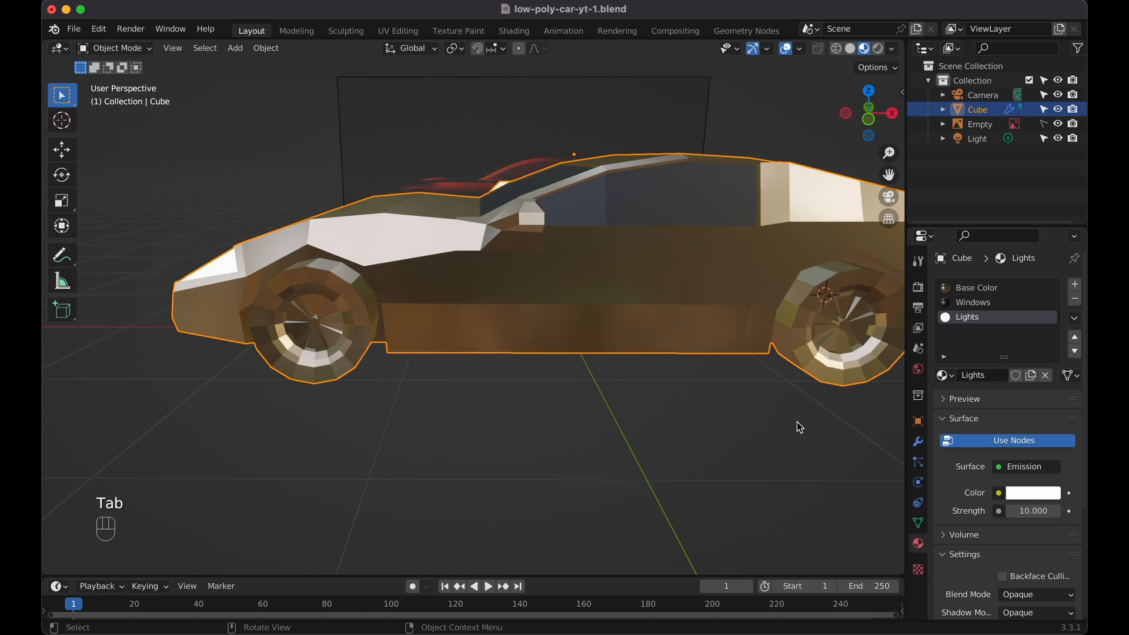
Select the rear wheel's hub face in Edit Mode and grow the selection seven times to cover the whole wheel
key("Tab")
scroll(797, 422, "right", 5)
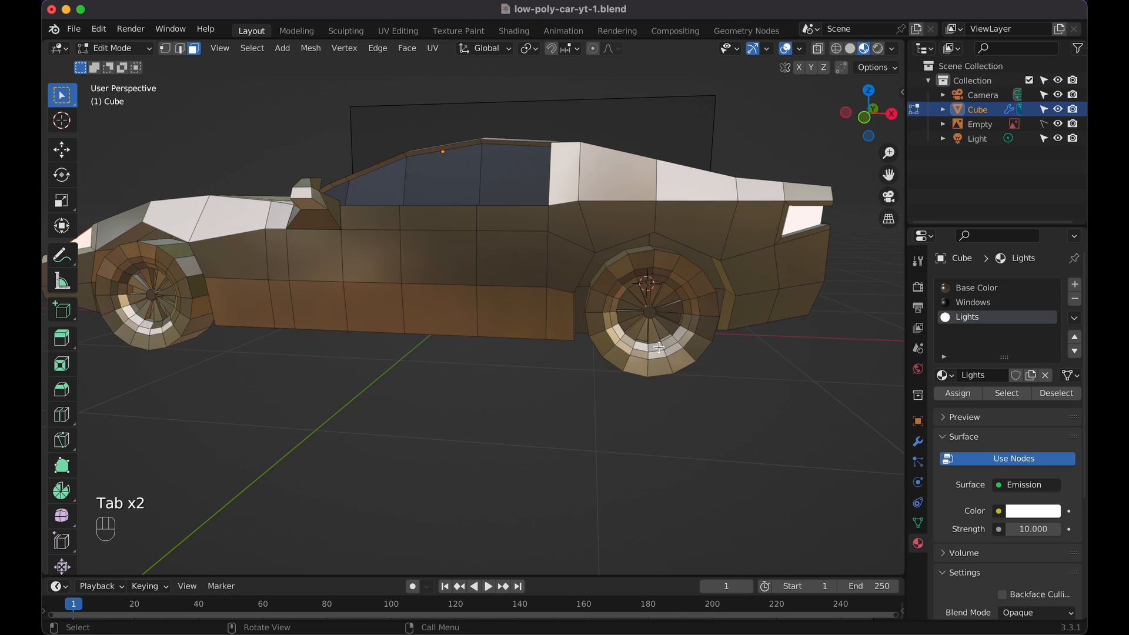
left_click(654, 324)
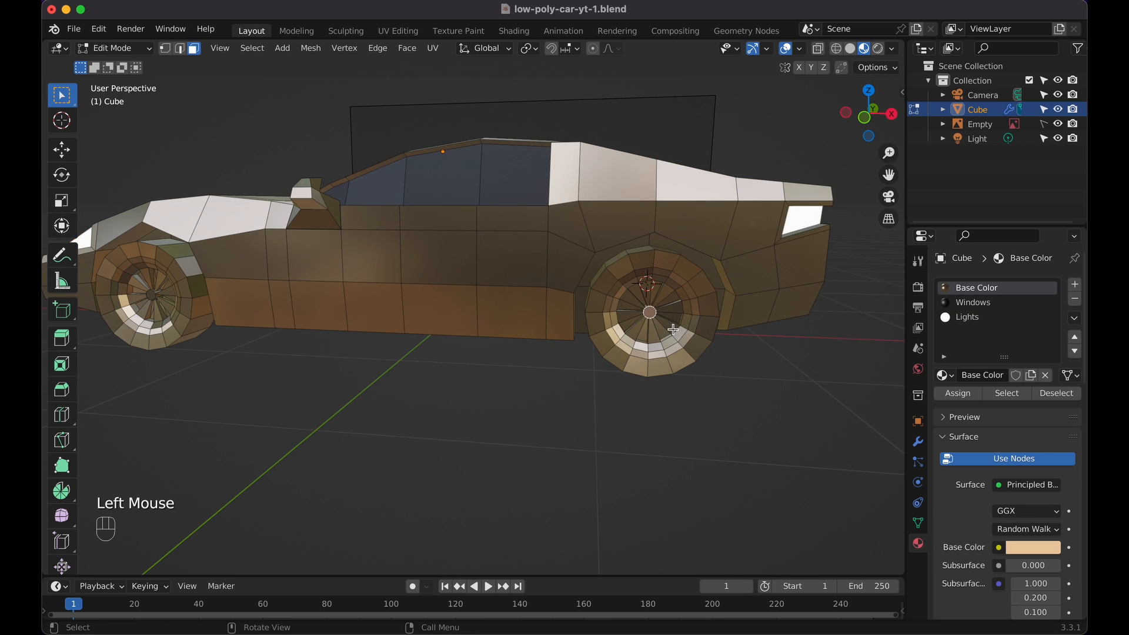
key("super+KP_Add")
key("super+KP_Add")
key("super+KP_Add")
key("super+KP_Add")
key("super+KP_Add")
key("super+KP_Add")
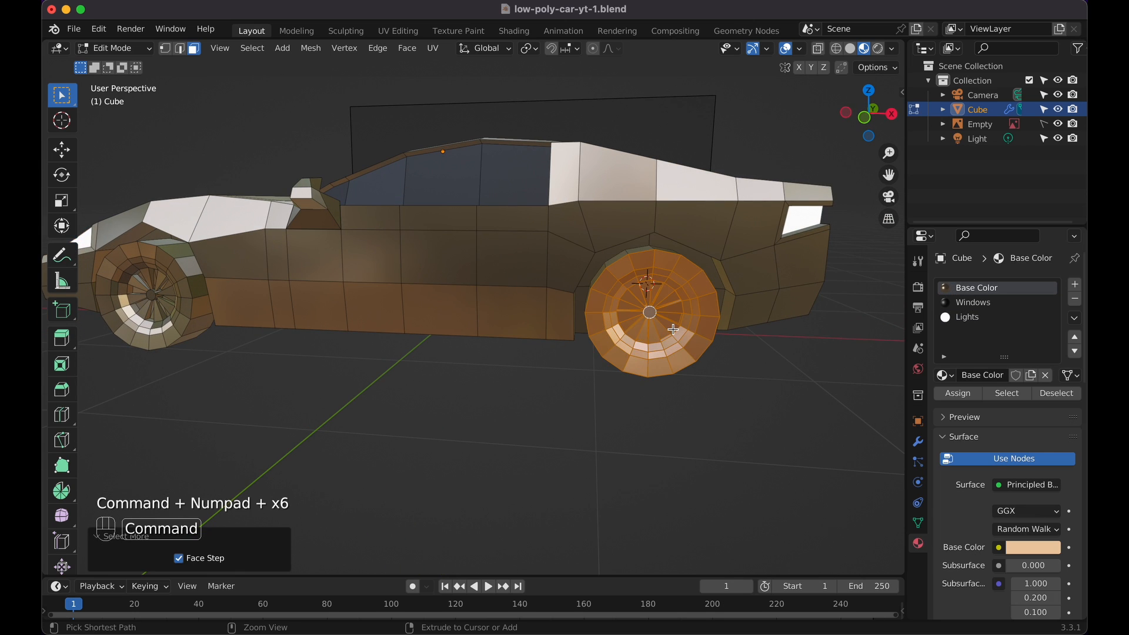
key("super+KP_Add")
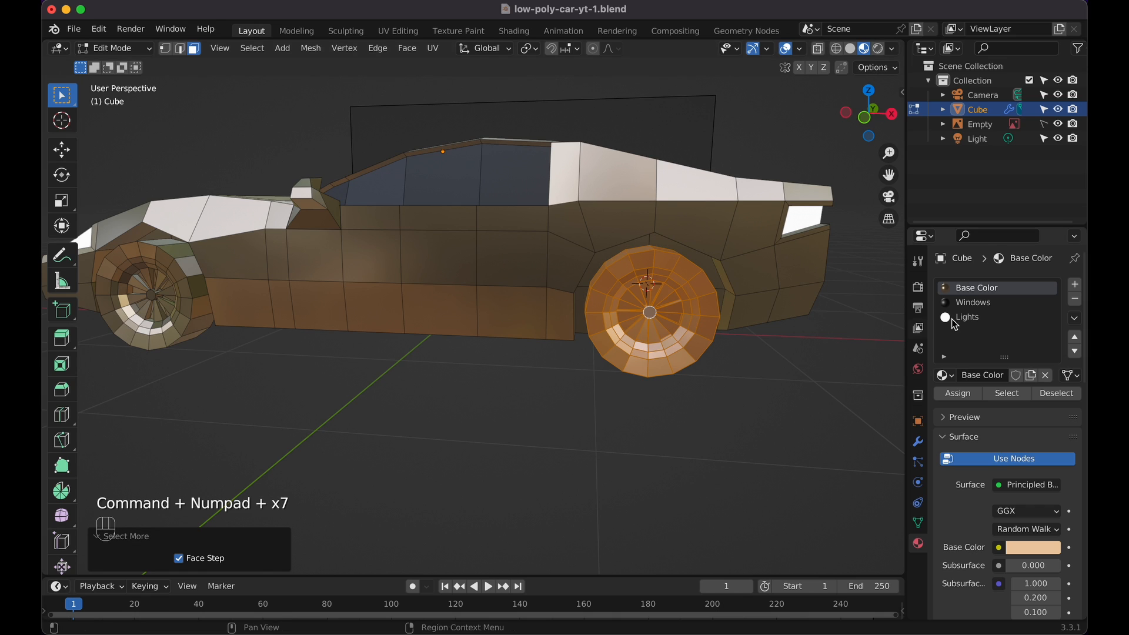
Add a fourth material slot with a new material named Wheels
left_click(1076, 287)
left_click(985, 376)
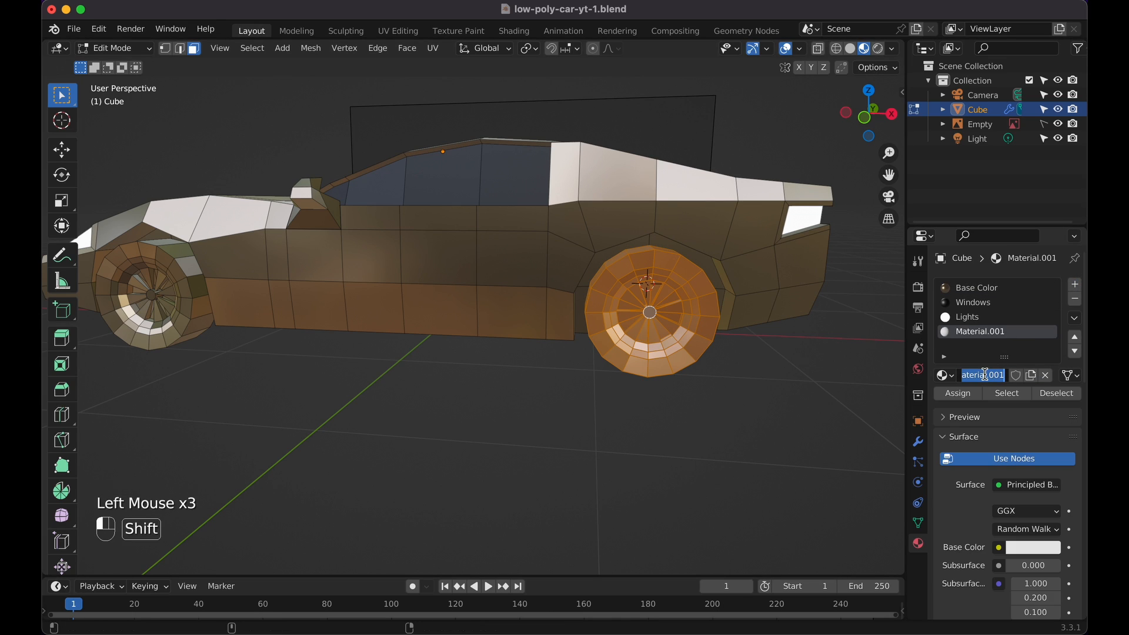
type("Wheels")
key("Return")
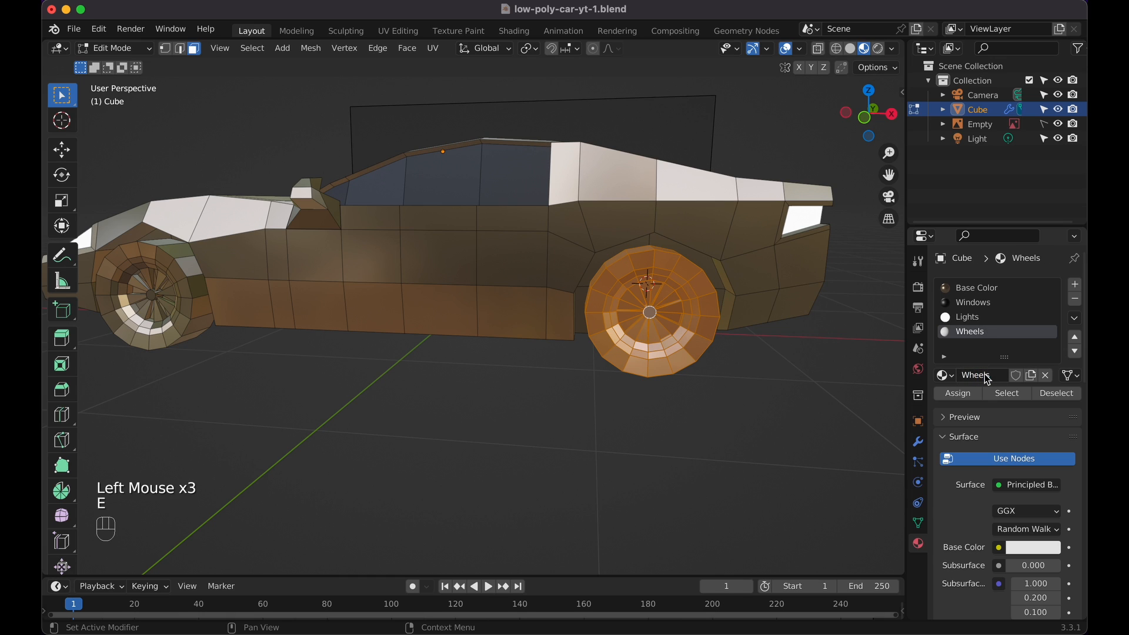
Set the Wheels material's base color to black and assign it to the selected rear wheel
left_click(1016, 541)
left_click_drag(1062, 411, 1062, 444)
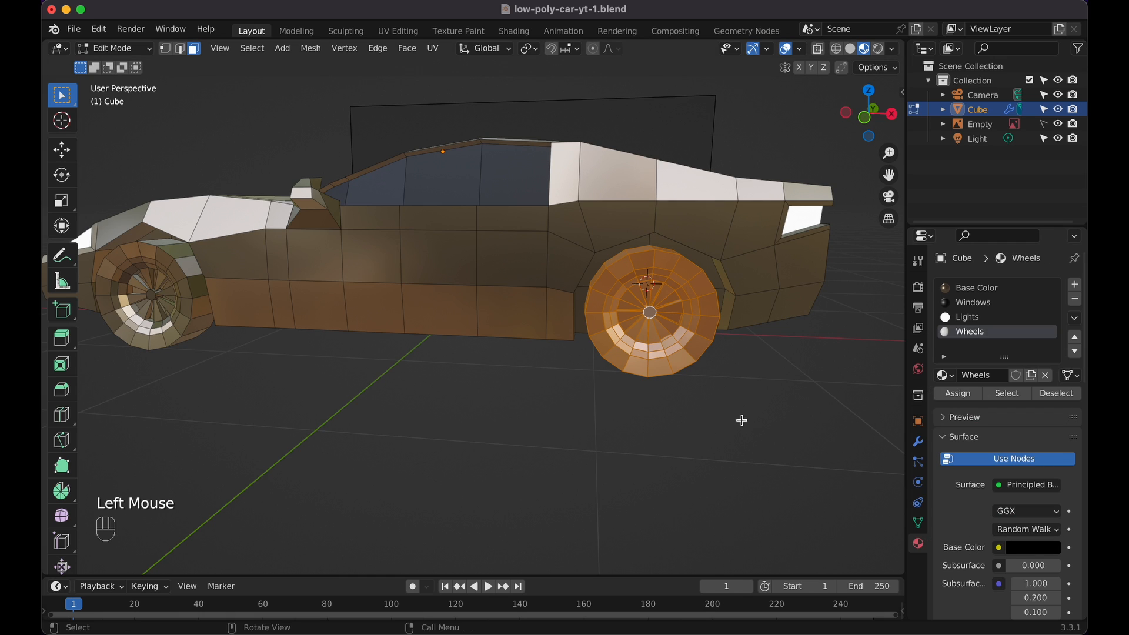
left_click(958, 393)
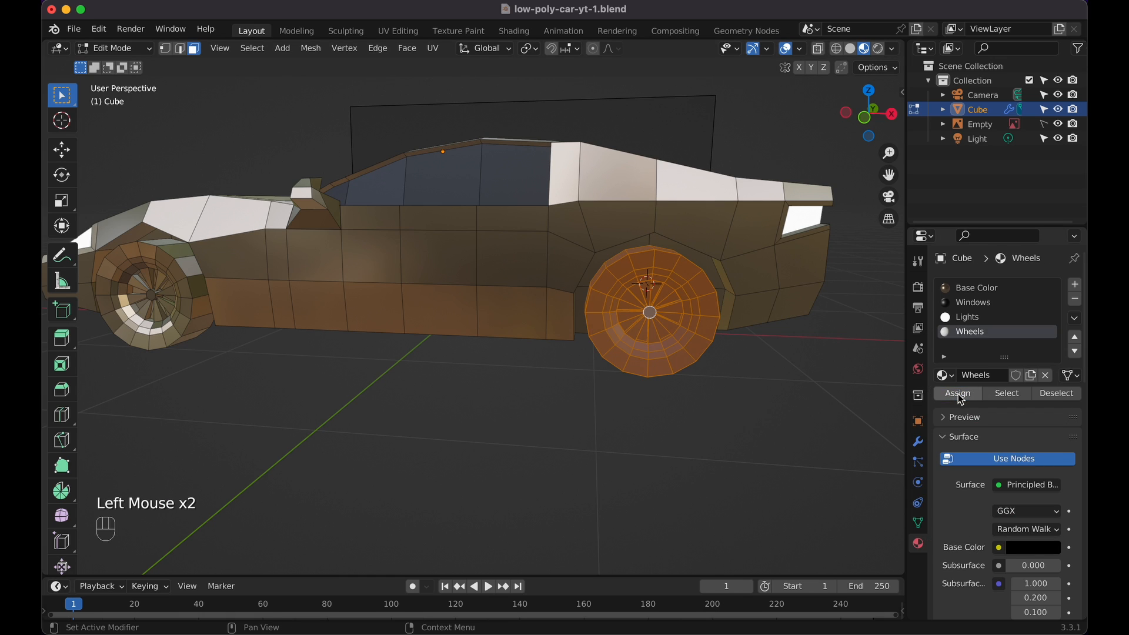
left_click(651, 311)
key("super+KP_Add")
key("super+KP_Add")
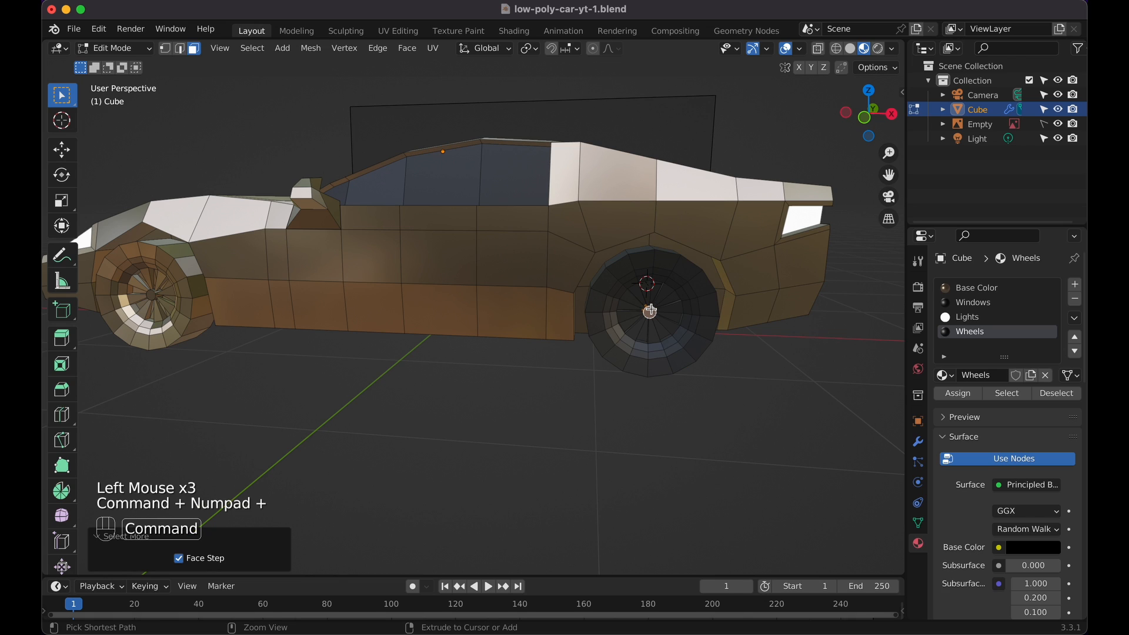
key("super+KP_Add")
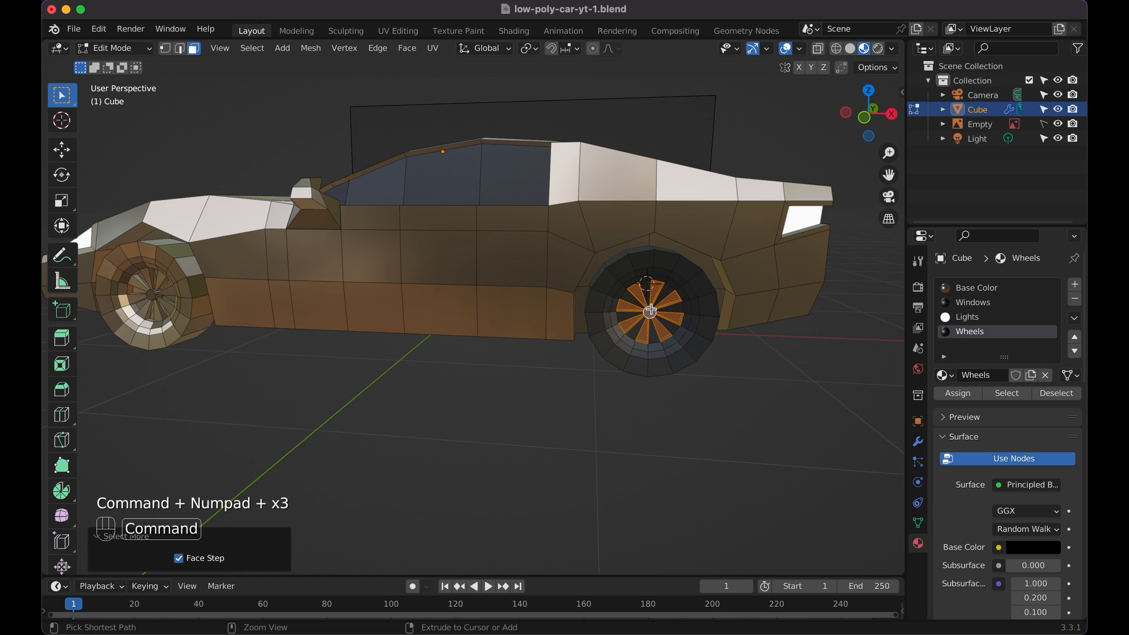
key("super+KP_Add")
key("super+KP_Subtract")
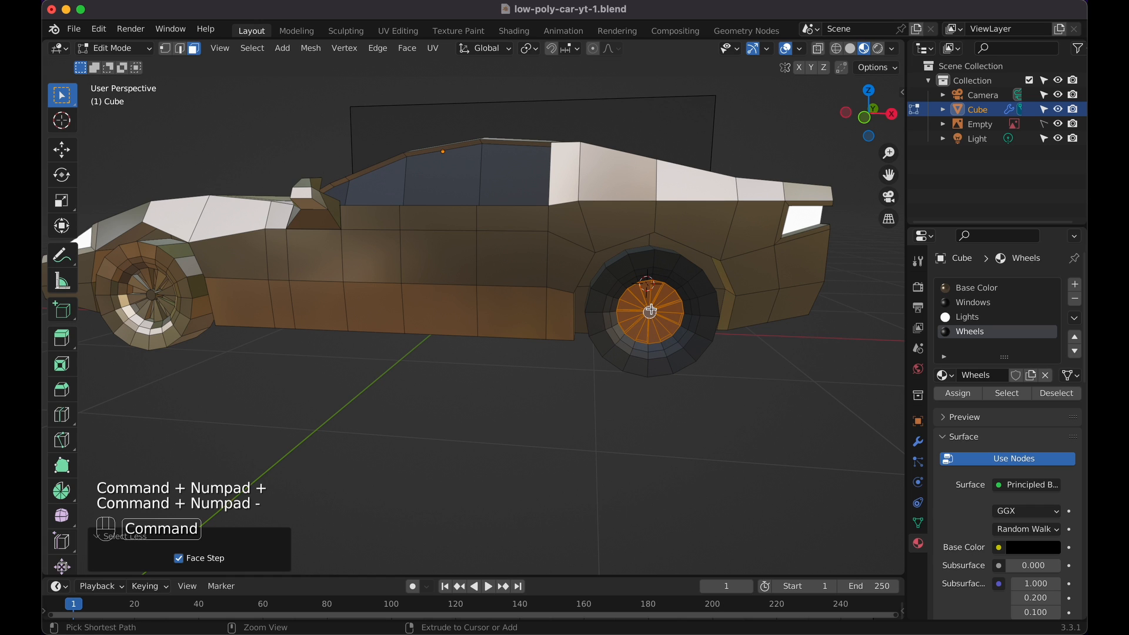
Reselect only the rear wheel's hub face and grow the selection three times to include all the spokes
middle_click_drag(651, 310, 682, 318)
scroll(710, 322, "up", 3)
scroll(709, 323, "up", 3)
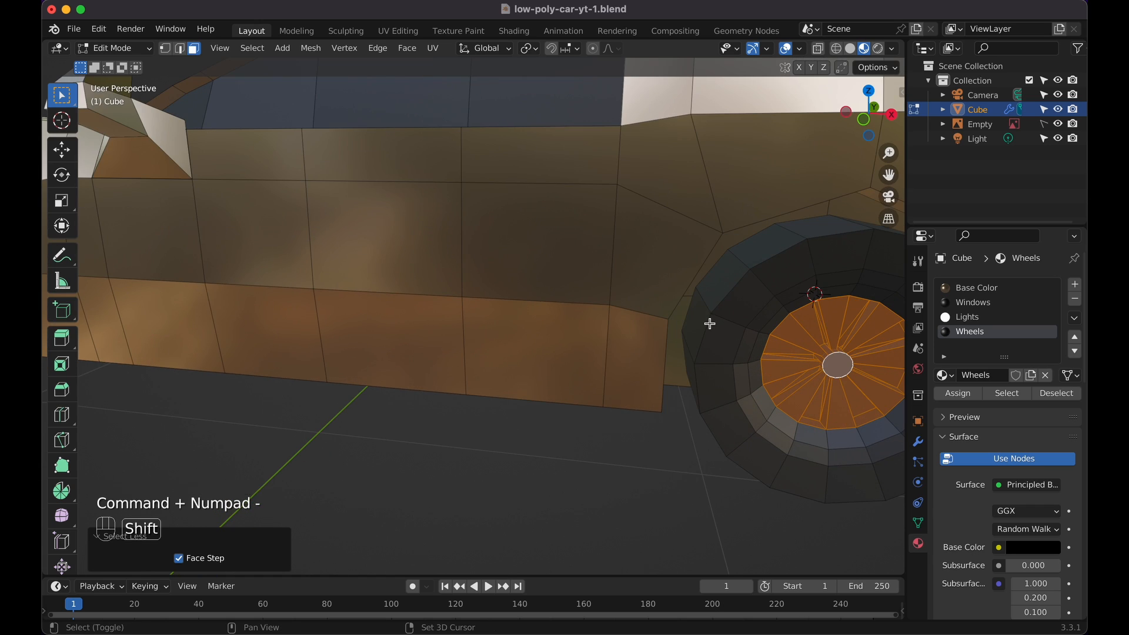
scroll(709, 322, "right", 5, "shift")
scroll(710, 323, "up", 5)
scroll(709, 322, "left", 4)
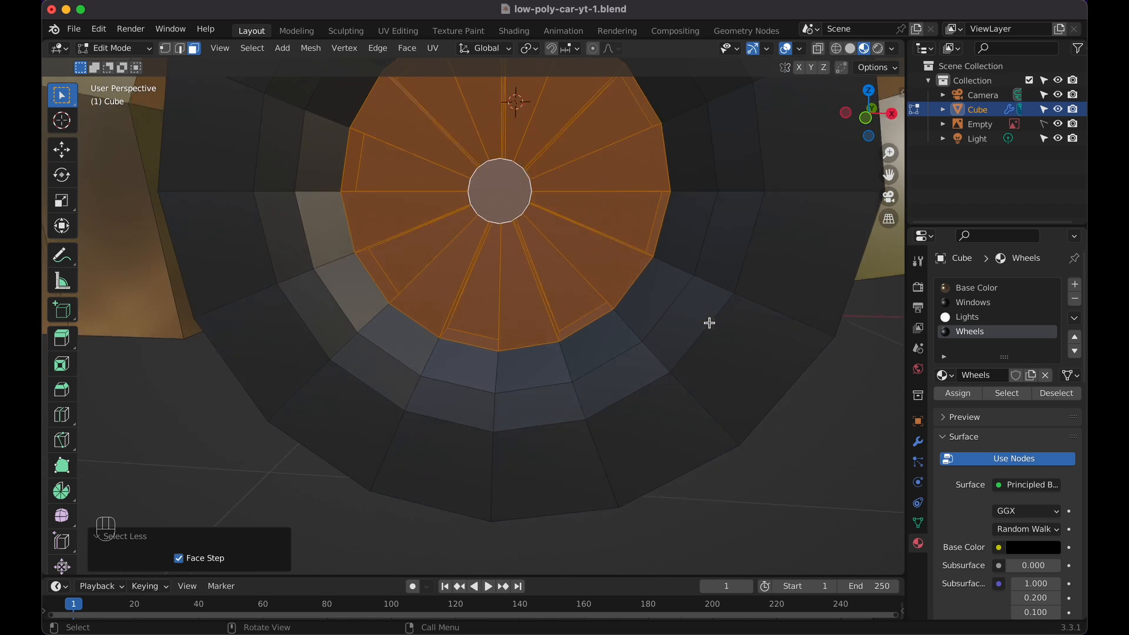
scroll(709, 323, "up", 3, "shift")
left_click(496, 284)
key("super+KP_Add")
key("super+KP_Add")
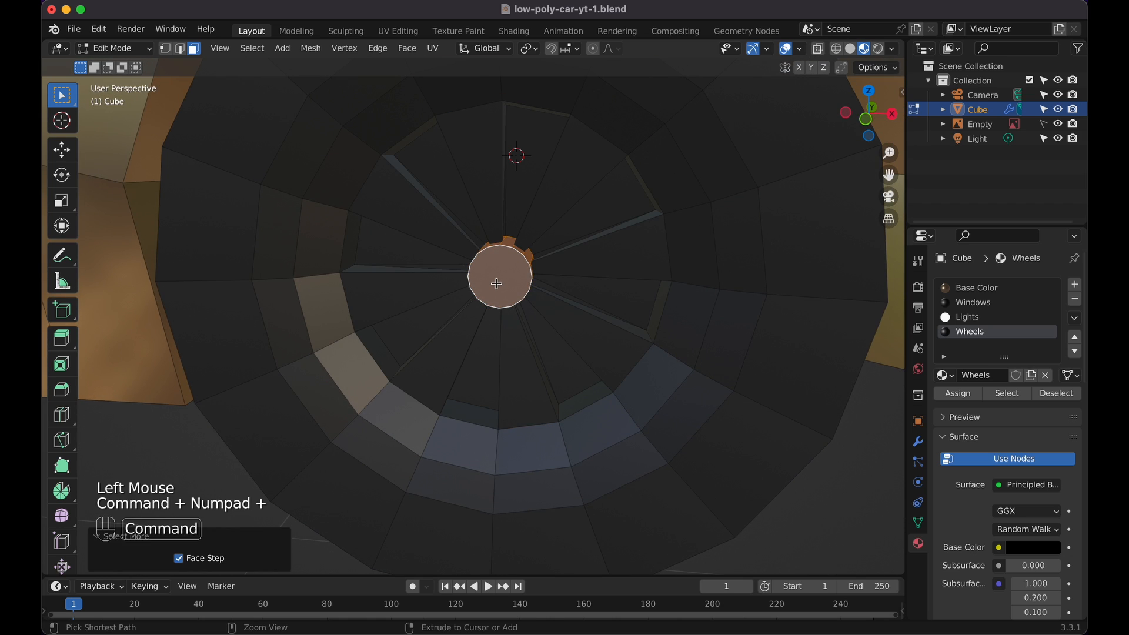
key("super+KP_Add")
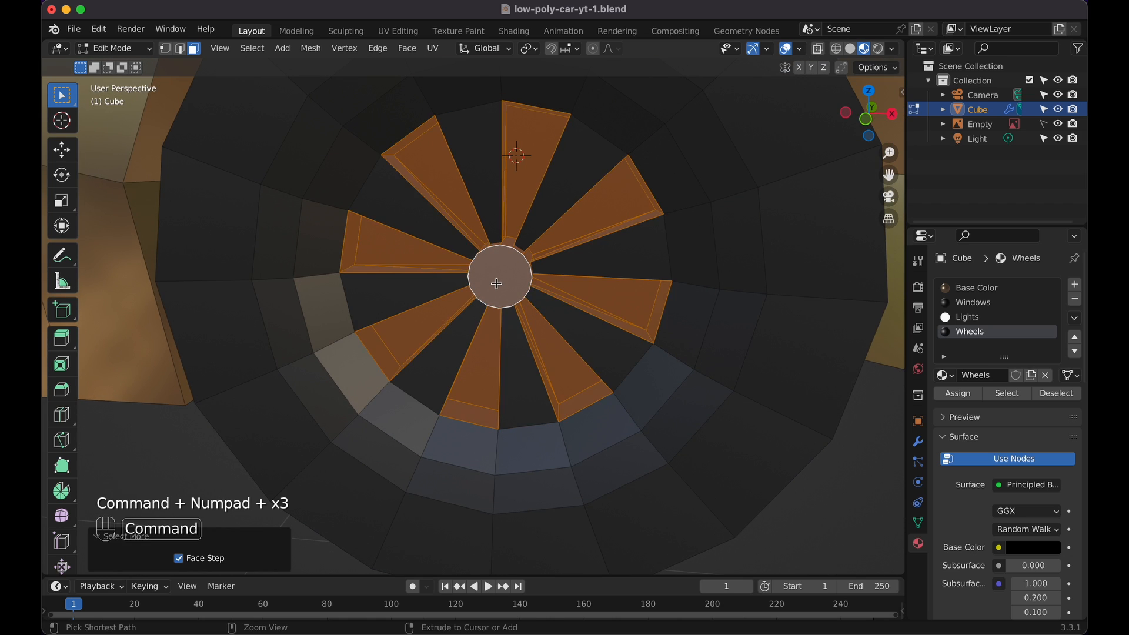
scroll(496, 284, "right", 5)
scroll(496, 283, "left", 8)
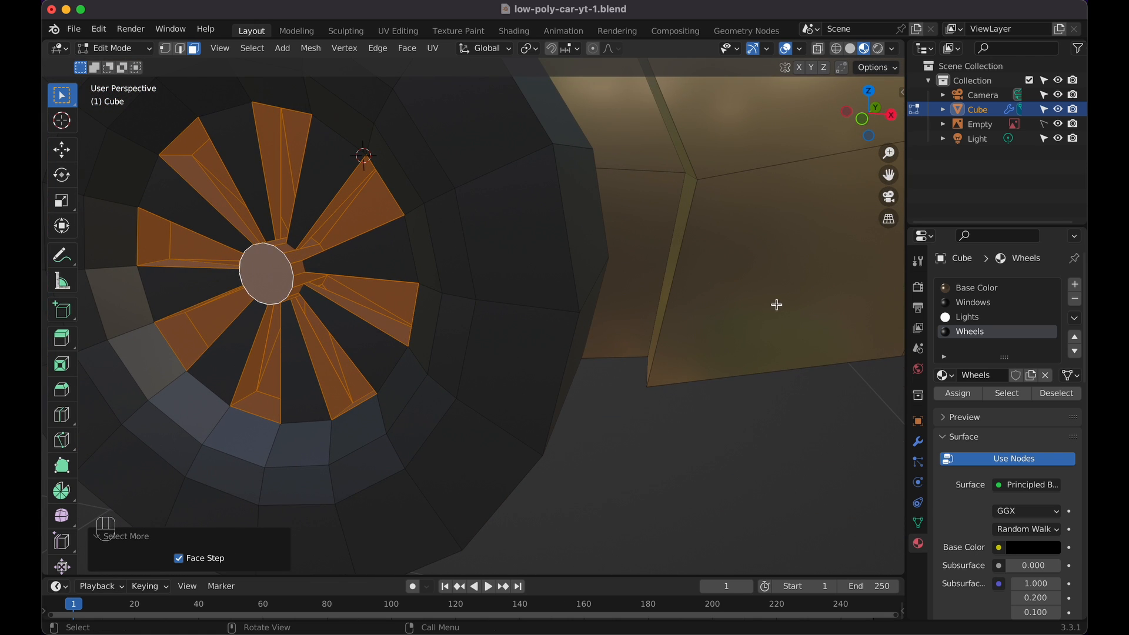
Add a fifth material slot with a new material named Rim
left_click(1075, 284)
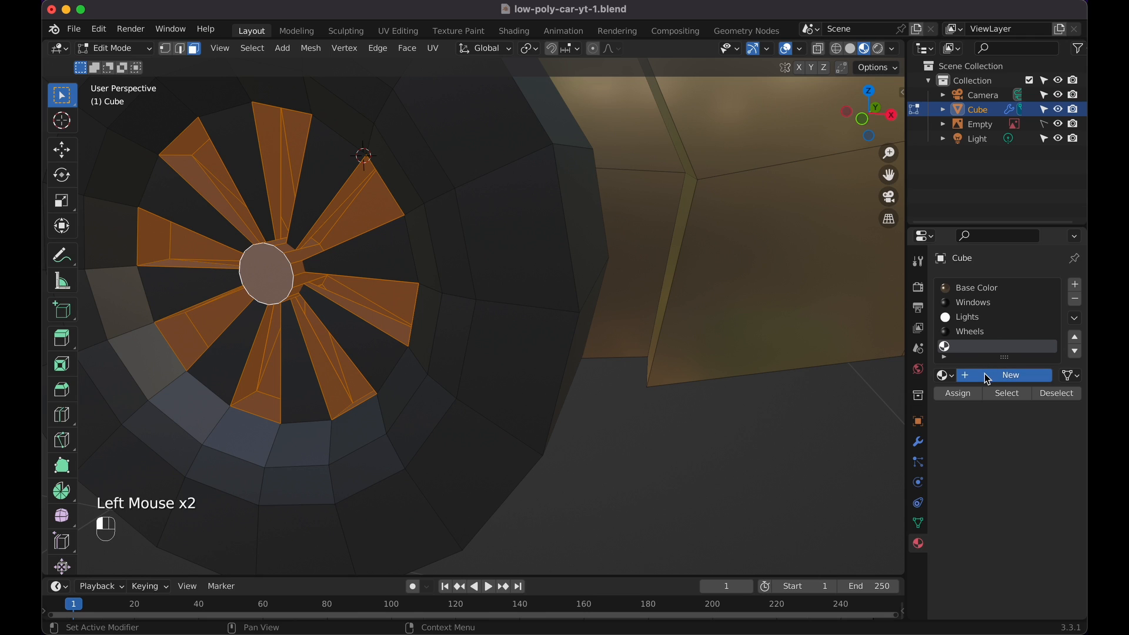
left_click(985, 375)
key("shift+r")
left_click(985, 375)
key("shift+r")
left_click(986, 375)
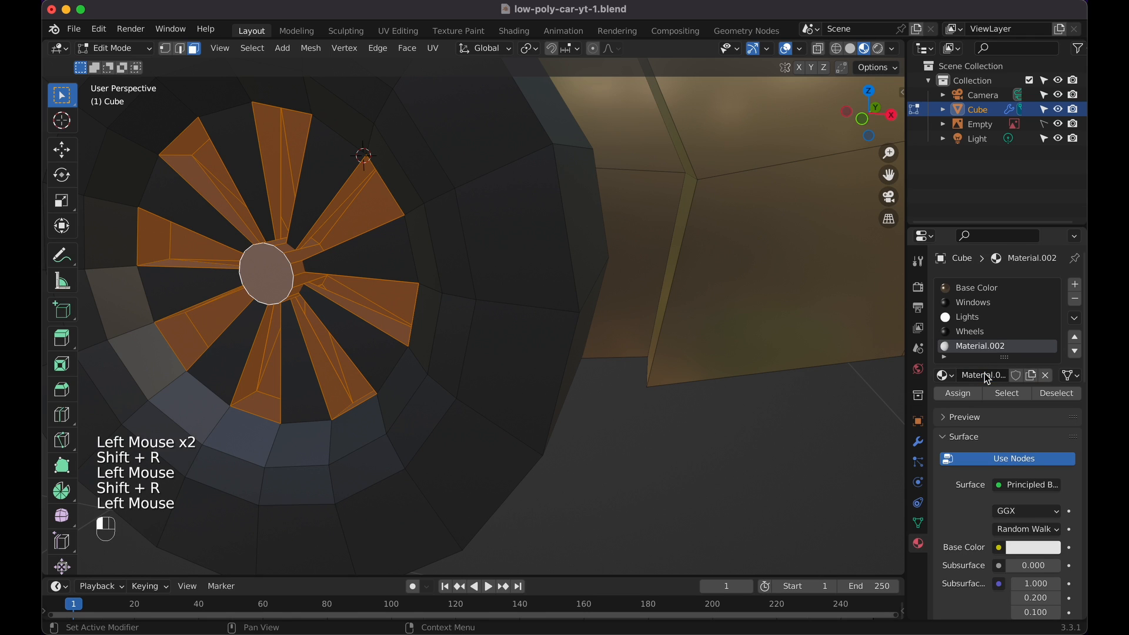
left_click(984, 373)
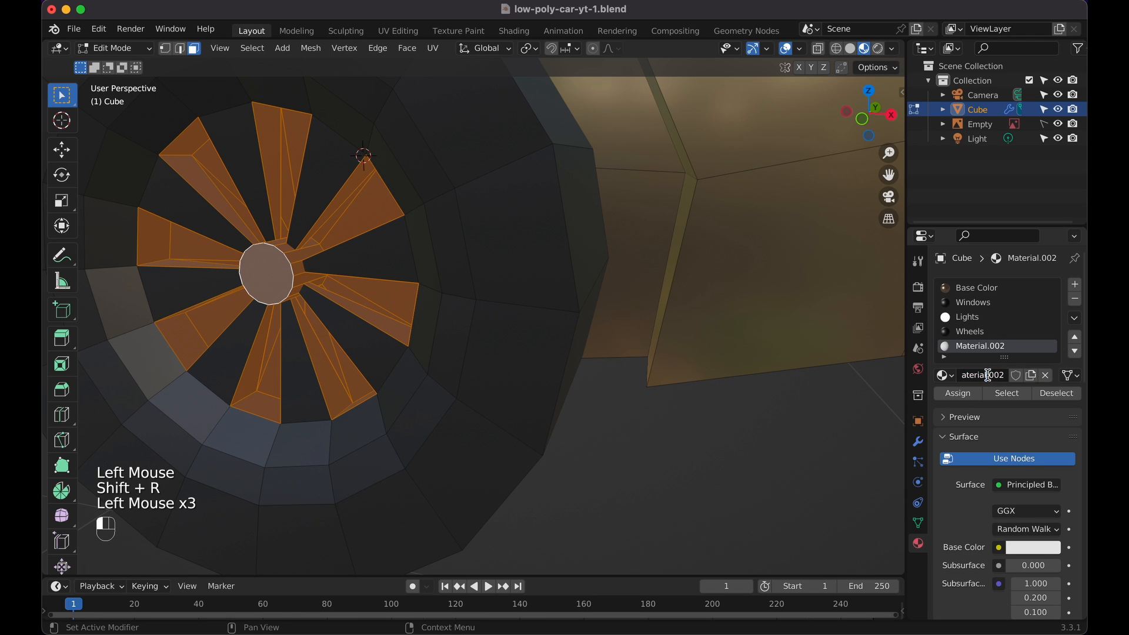
double_click(988, 375)
type("Rim")
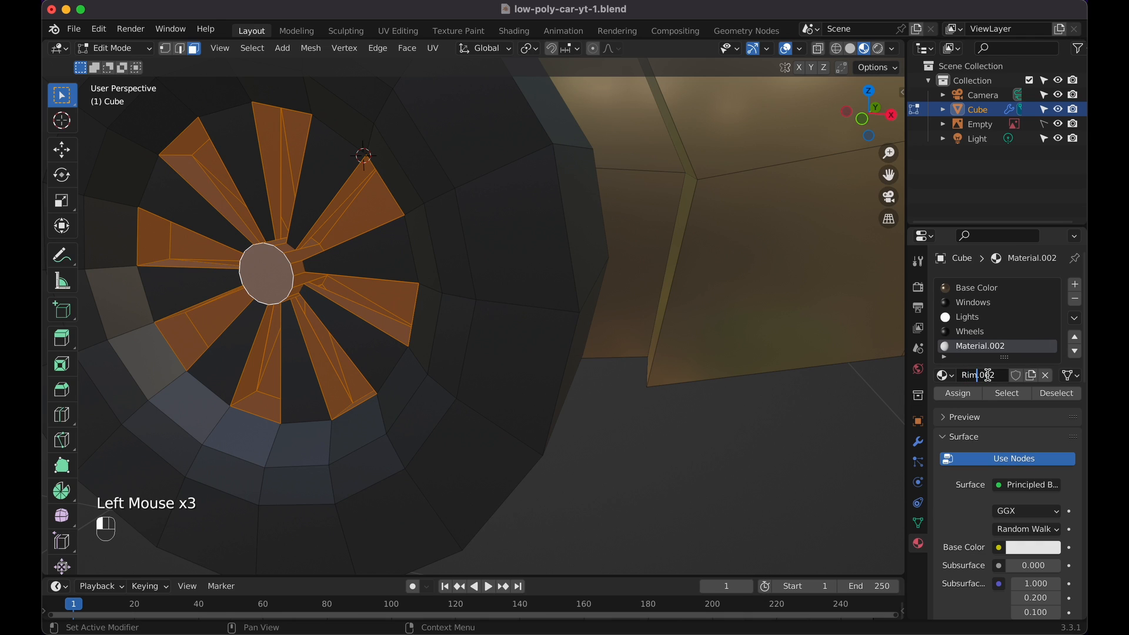
key("Right")
key("Right")
key("BackSpace")
key("BackSpace")
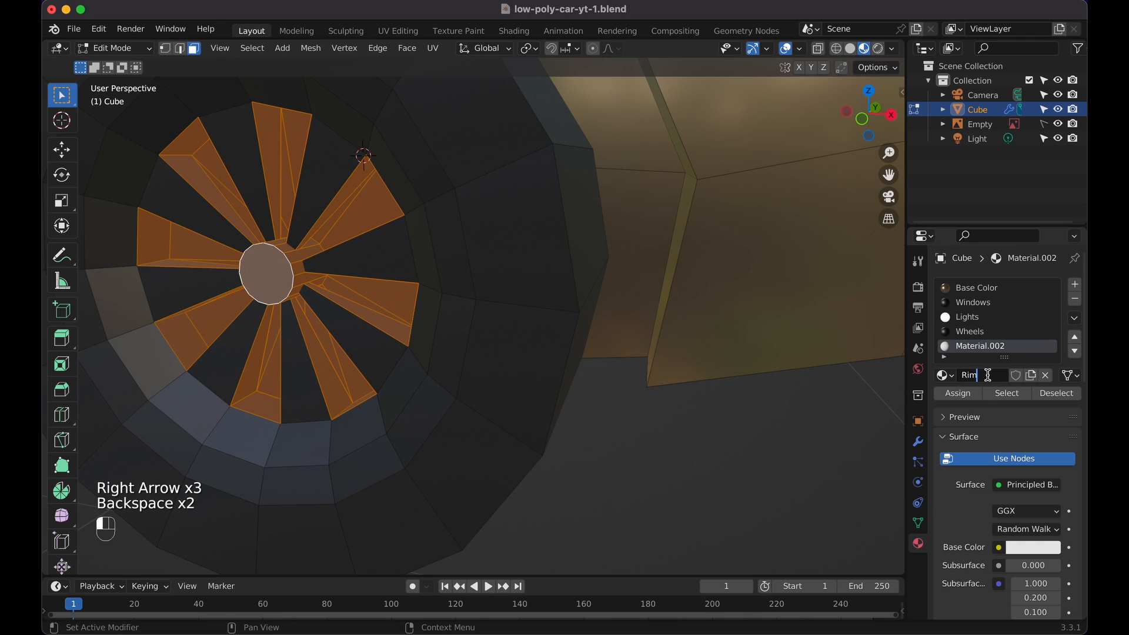
left_click(959, 398)
Assign the Rim material to the selected rear-wheel spokes and make it light grey with metallic 1.000 and roughness 0.2
left_click(962, 396)
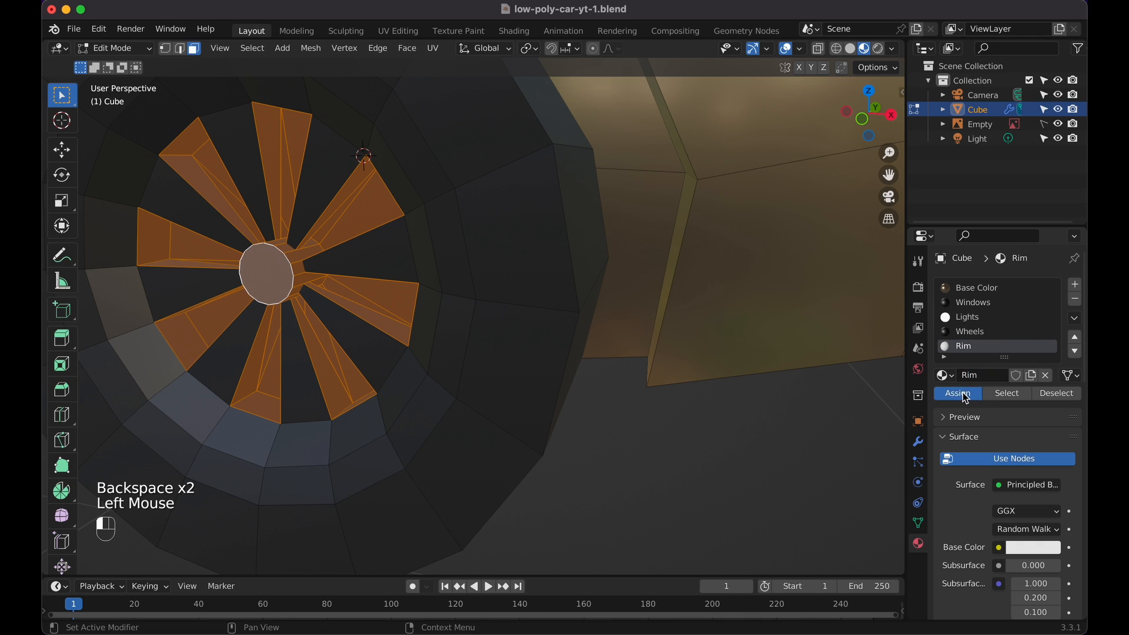
left_click(1018, 546)
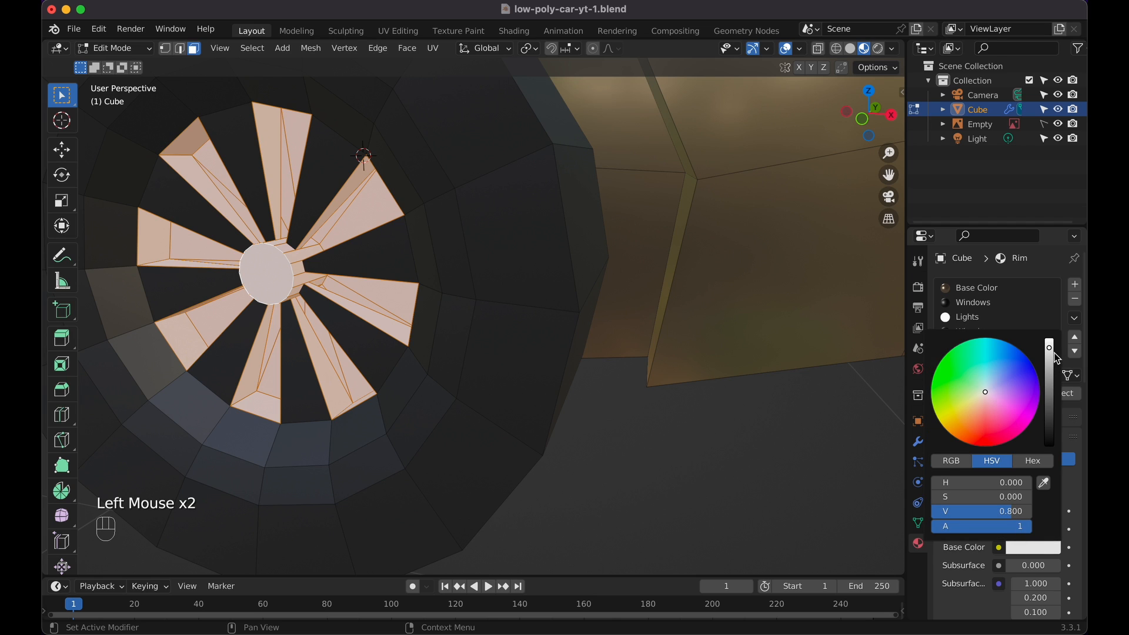
scroll(1013, 554, "down", 5)
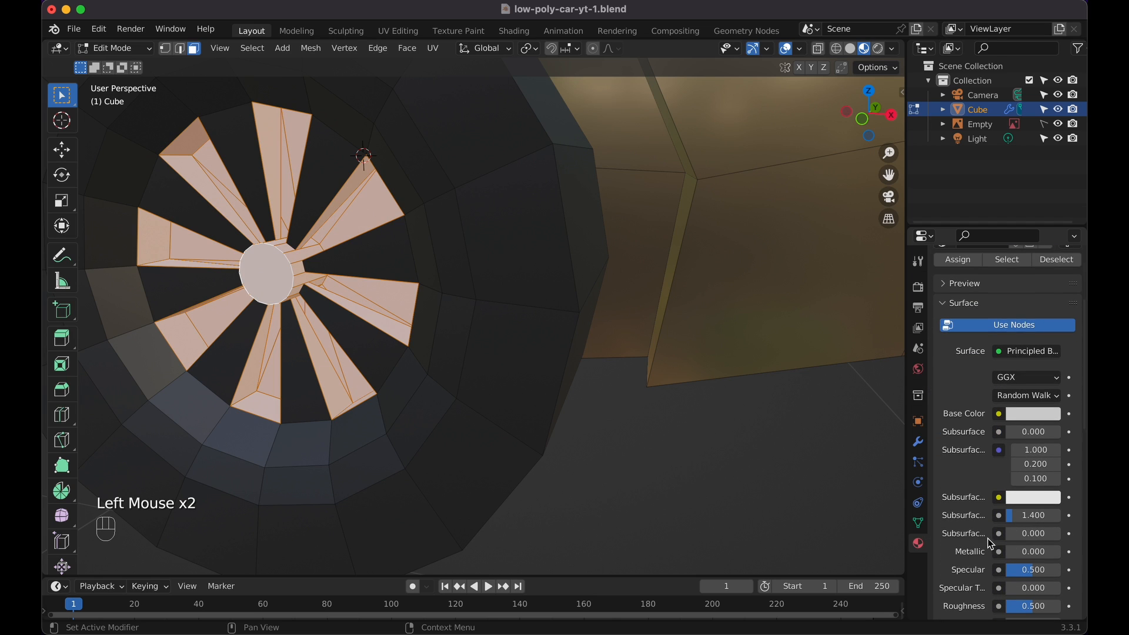
left_click_drag(1014, 554, 1062, 554)
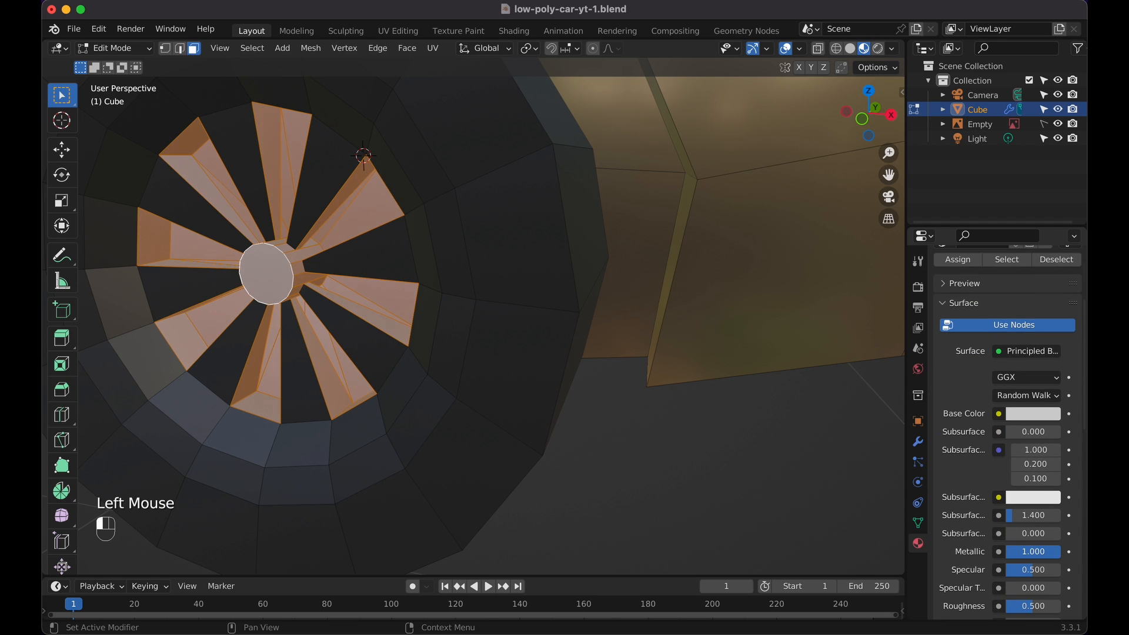
scroll(1013, 566, "down", 2)
double_click(1027, 559)
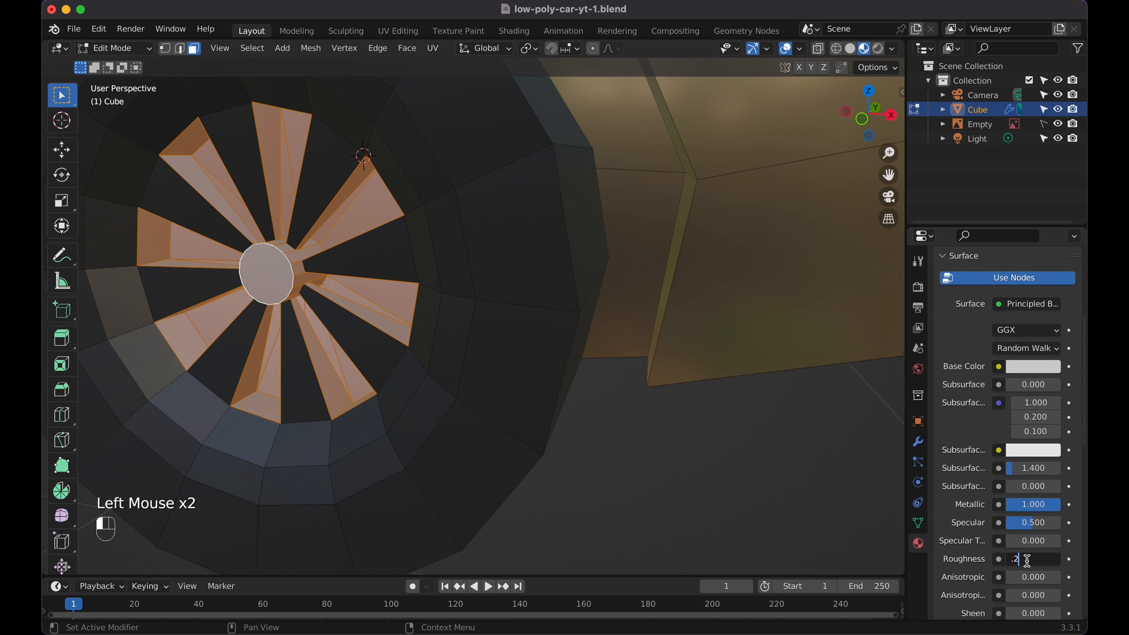
type(".2")
key("Return")
key("Tab")
Examine the car's new wheel and rim materials from the rear wheel around to the front
scroll(569, 359, "down", 6)
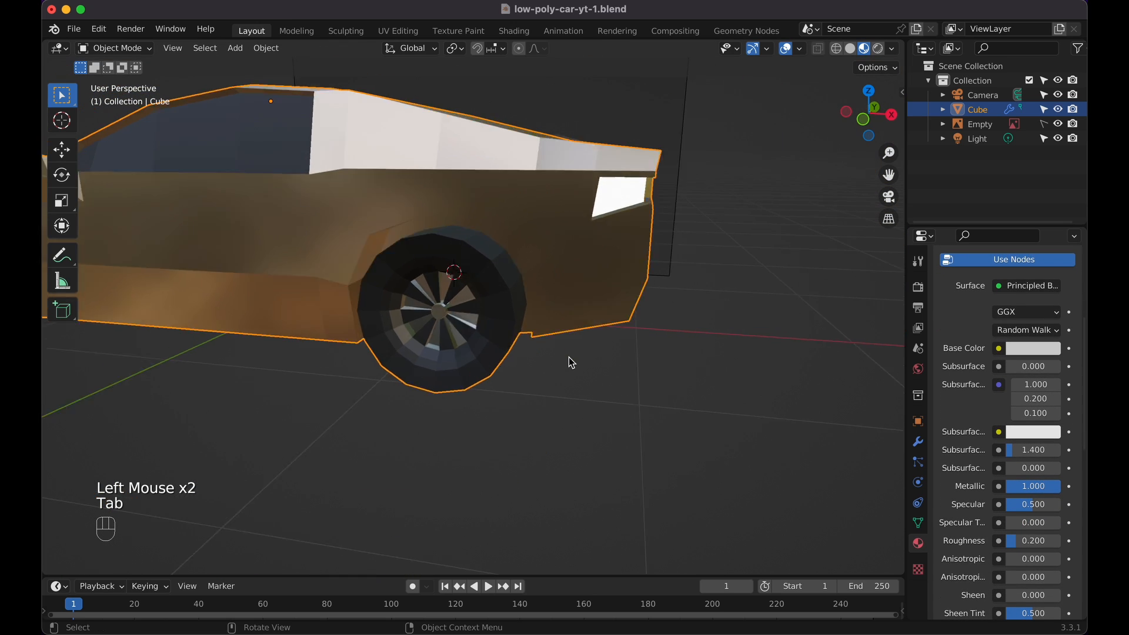
scroll(570, 358, "left", 5)
scroll(569, 358, "left", 3, "shift")
scroll(569, 357, "left", 5)
scroll(569, 358, "down", 2)
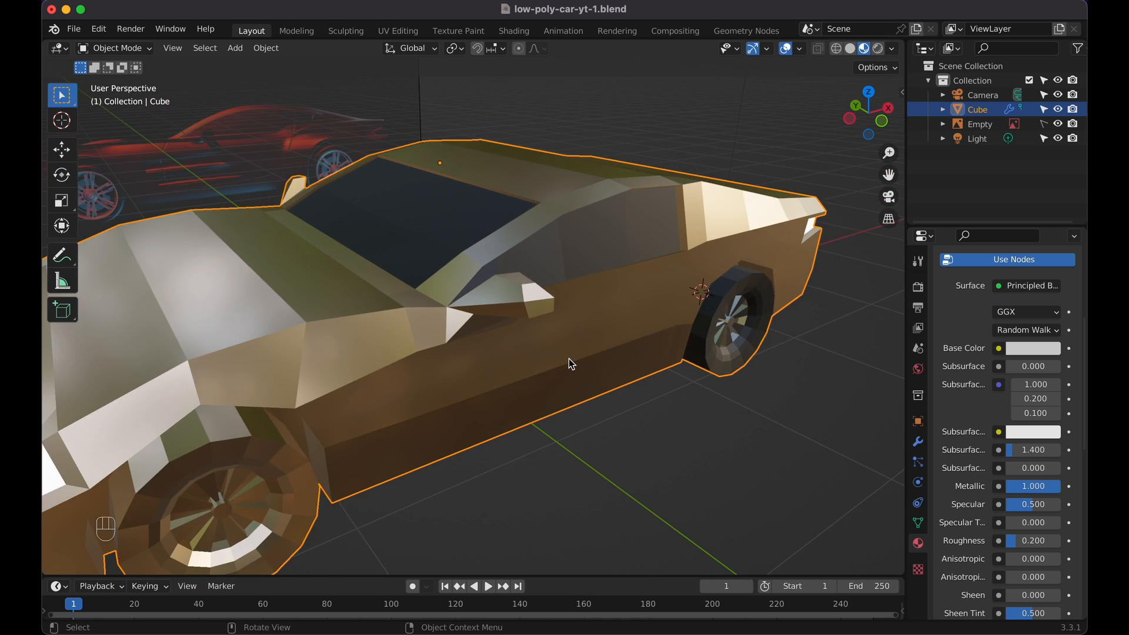
scroll(570, 359, "down", 5)
scroll(569, 359, "left", 5)
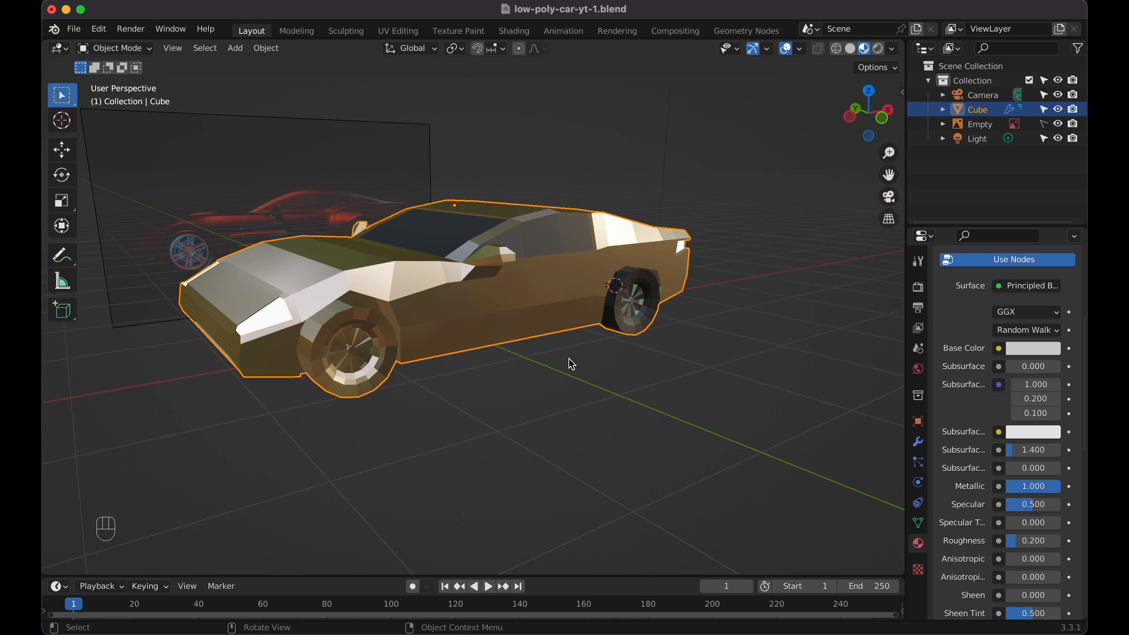
scroll(349, 341, "left", 3, "shift")
scroll(352, 345, "up", 2)
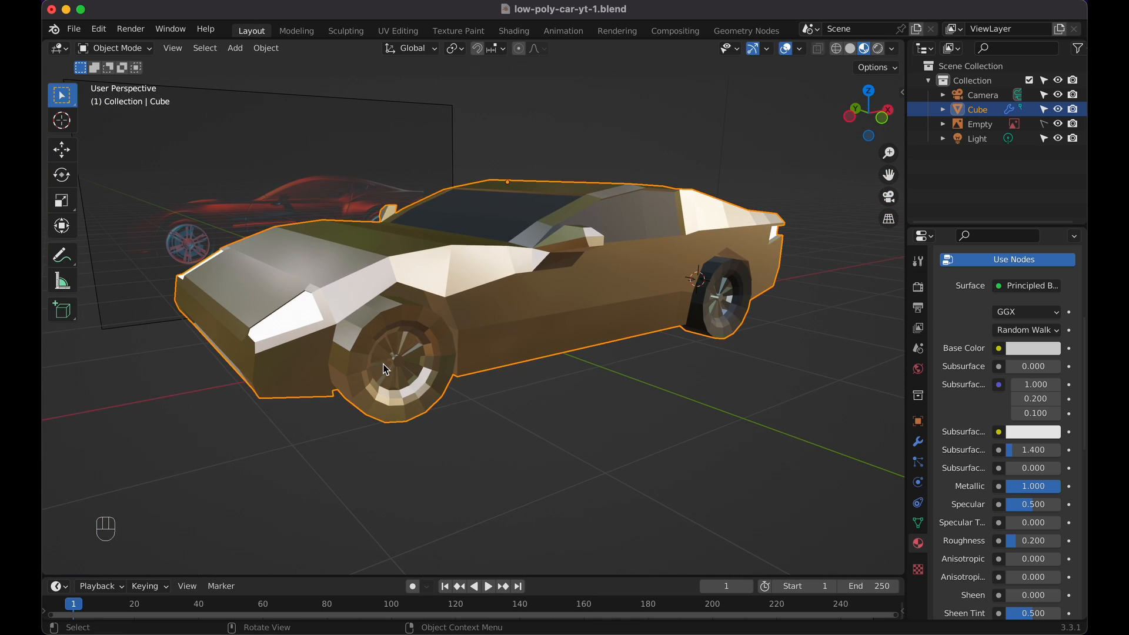
Select the whole front wheel by growing the selection seven times from its hub face, and assign the Wheels material
left_click(383, 366)
key("Tab")
left_click(383, 365)
scroll(379, 359, "left", 3)
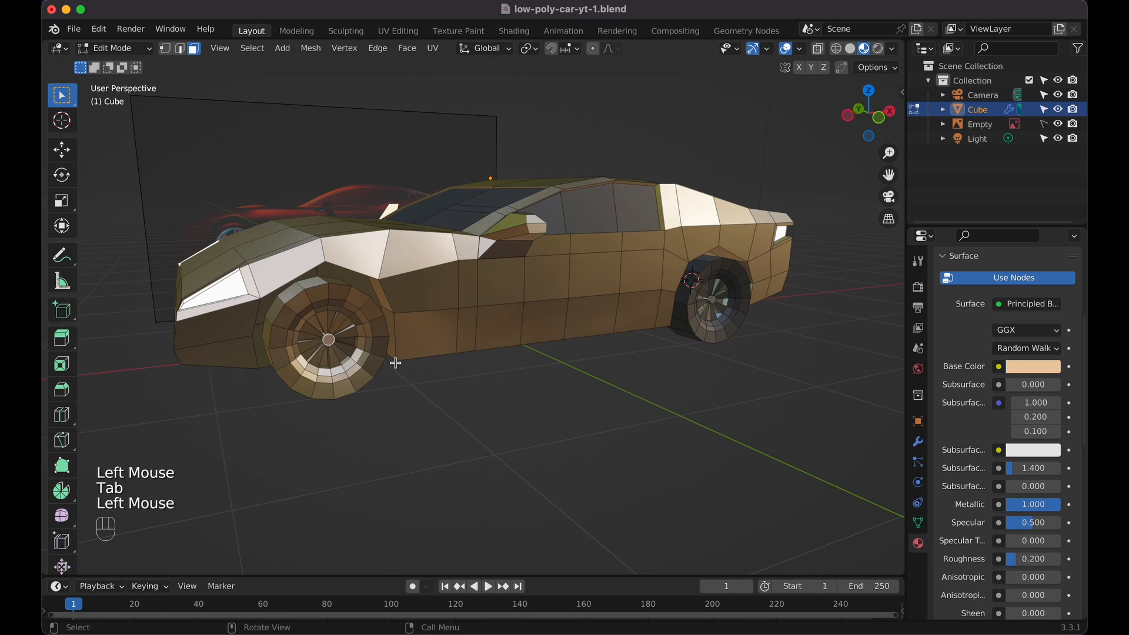
key("super+KP_Add")
key("super+KP_Add")
key("super+KP_Add")
key("super+KP_Add")
key("super+KP_Add")
key("super+KP_Add")
key("super+KP_Add")
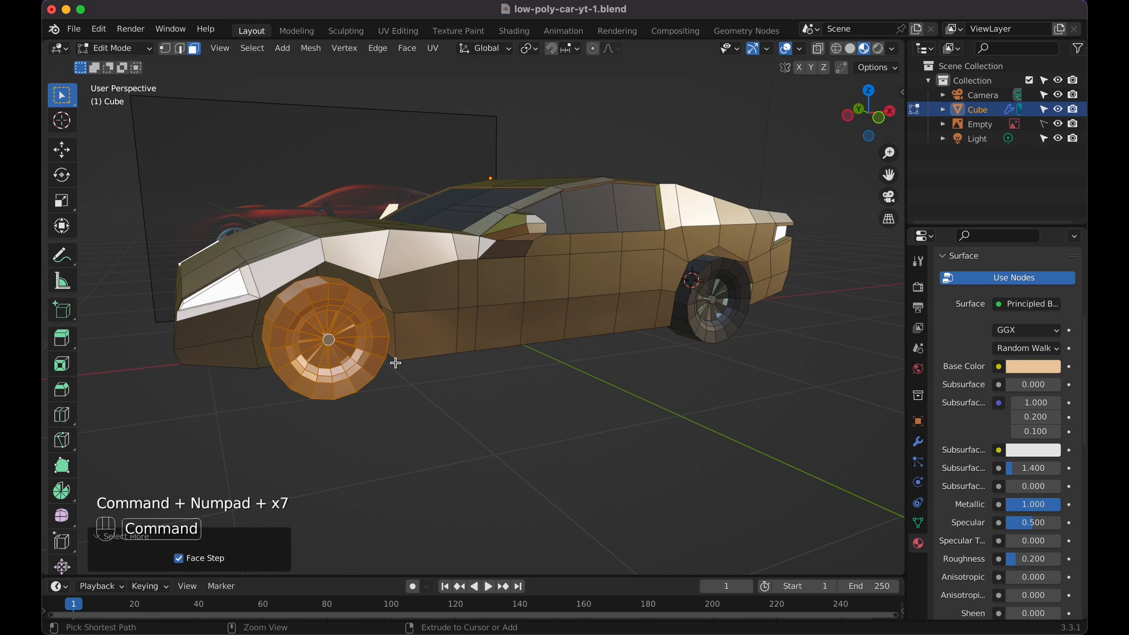
scroll(986, 324, "up", 5)
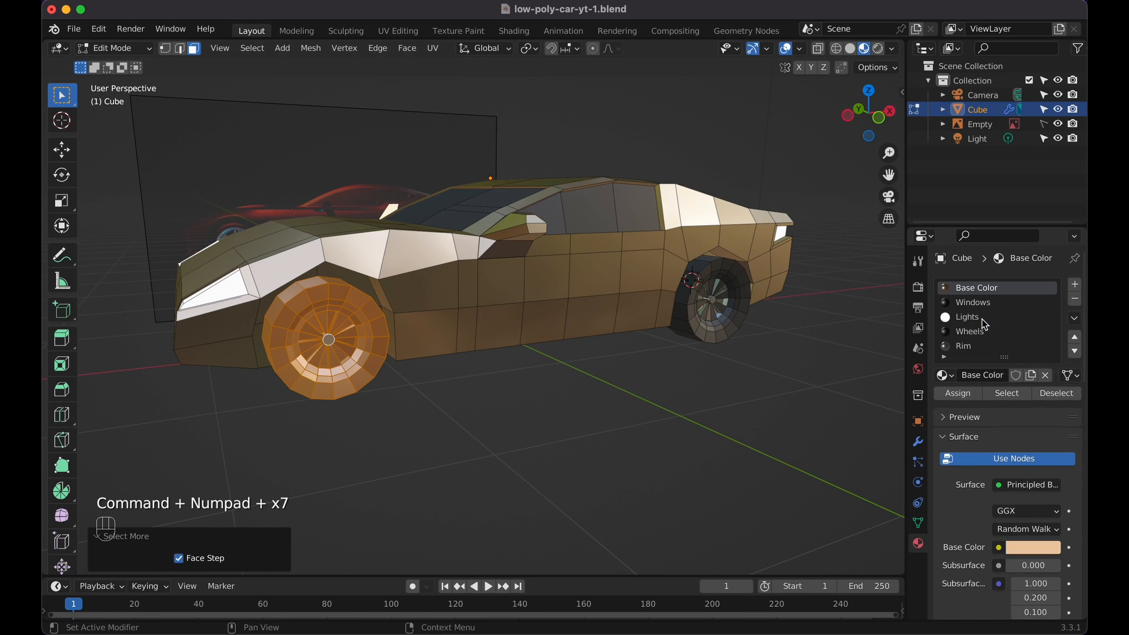
left_click(971, 333)
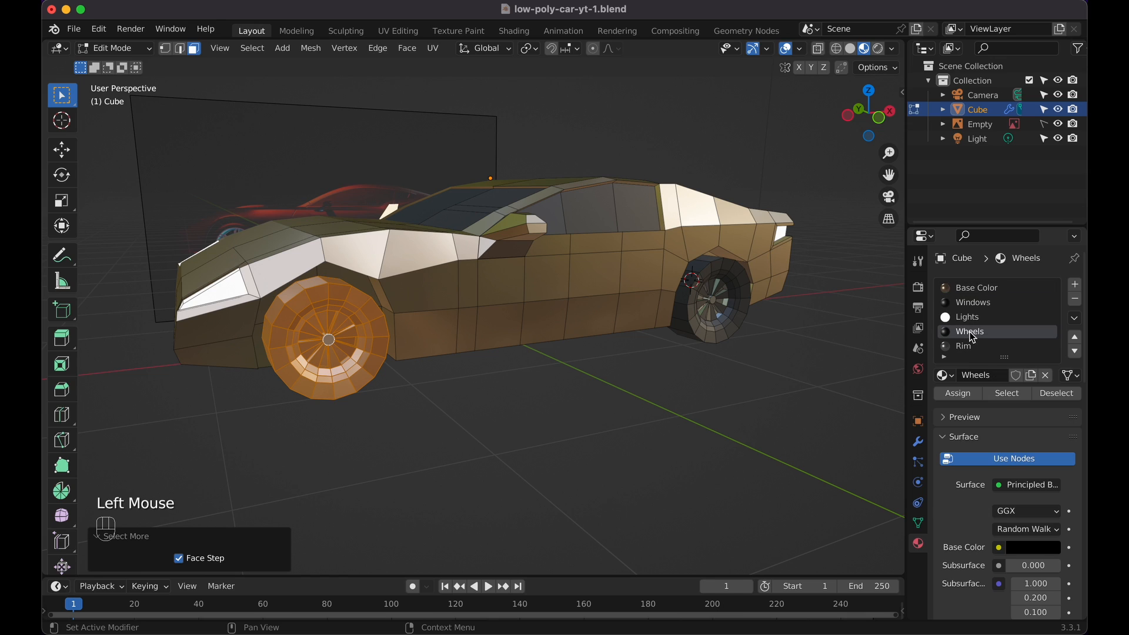
left_click(965, 395)
Reselect the front wheel's hub face, grow the selection three times to cover the spokes, and assign the Rim material
left_click(329, 340)
key("super+KP_Add")
key("super+KP_Add")
key("super+KP_Add")
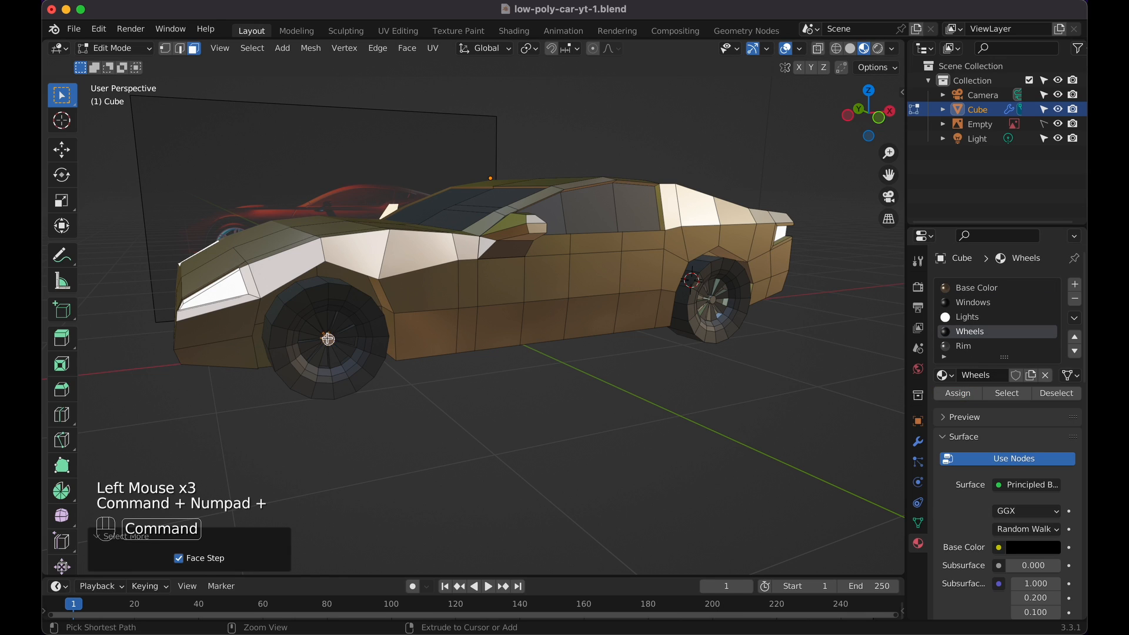
left_click(982, 347)
left_click(960, 393)
key("Tab")
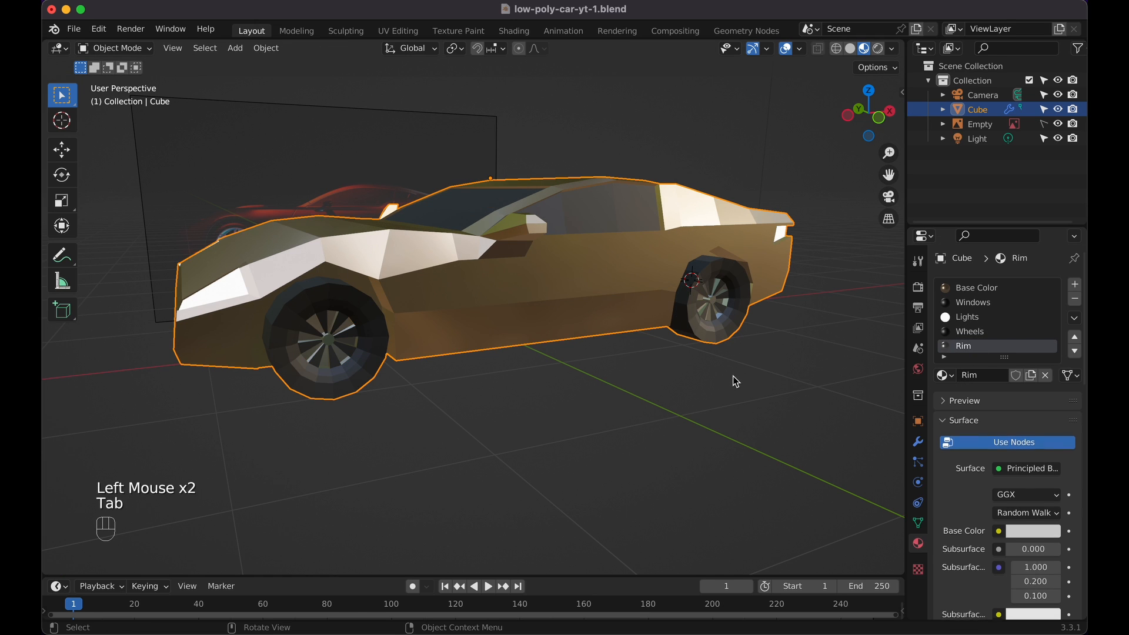
left_click(745, 383)
Keep Eevee as the render engine and display the viewport in Rendered shading
scroll(745, 383, "up", 5)
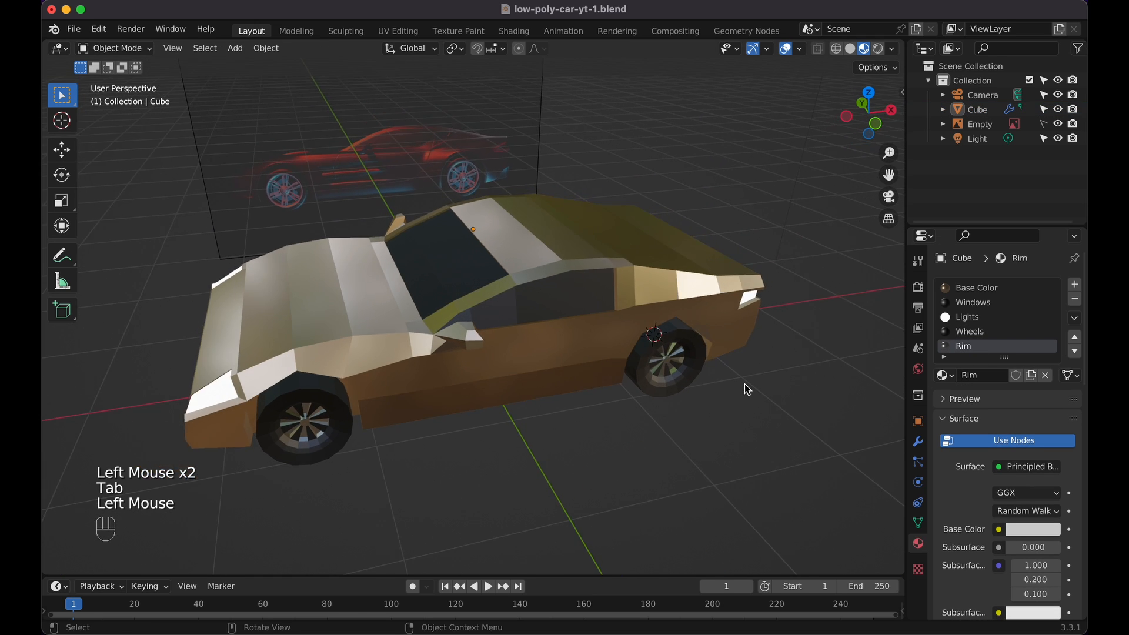
scroll(745, 384, "down", 3)
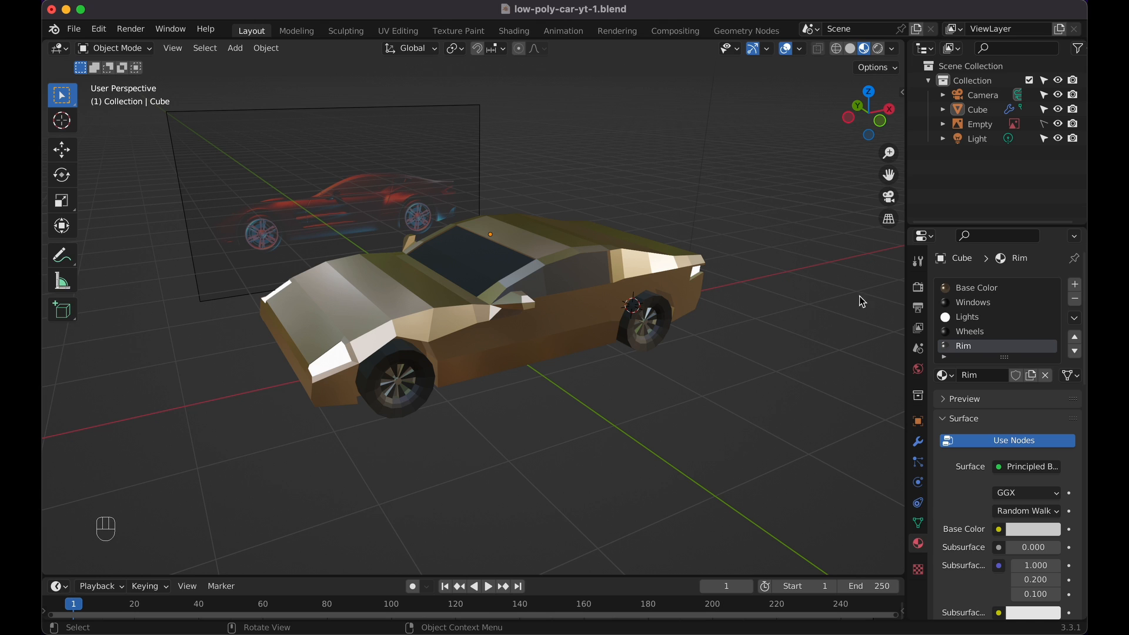
left_click(918, 287)
left_click(1012, 287)
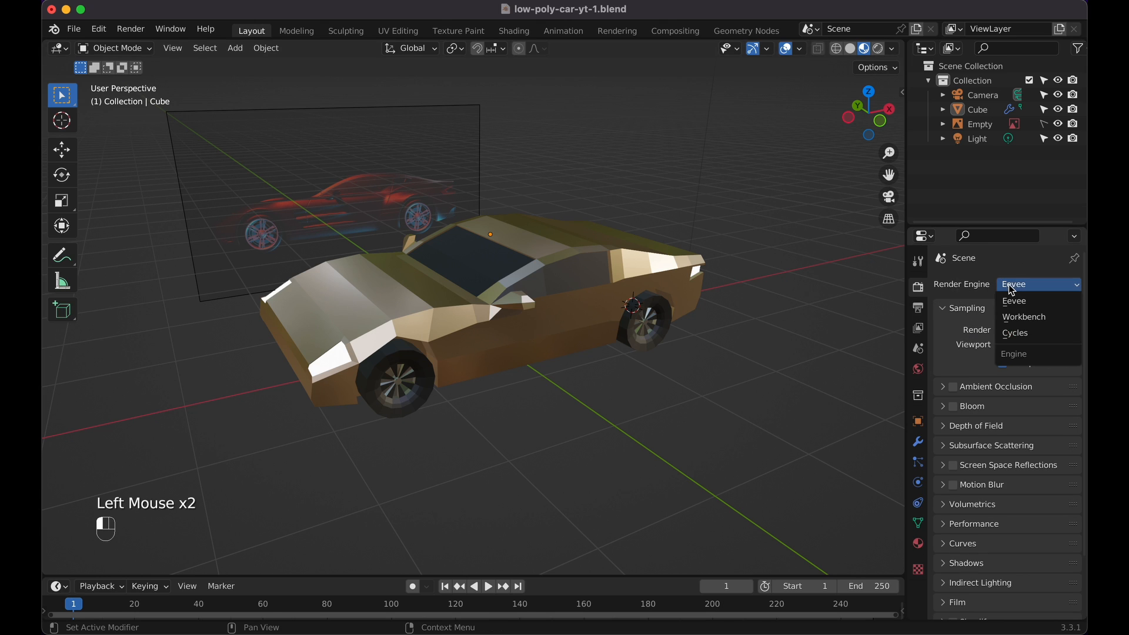
left_click(1015, 333)
mouse_move(770, 347)
middle_mouse_down()
mouse_move(732, 338)
mouse_move(736, 313)
middle_mouse_up()
left_click(876, 48)
middle_click_drag(725, 217, 755, 217)
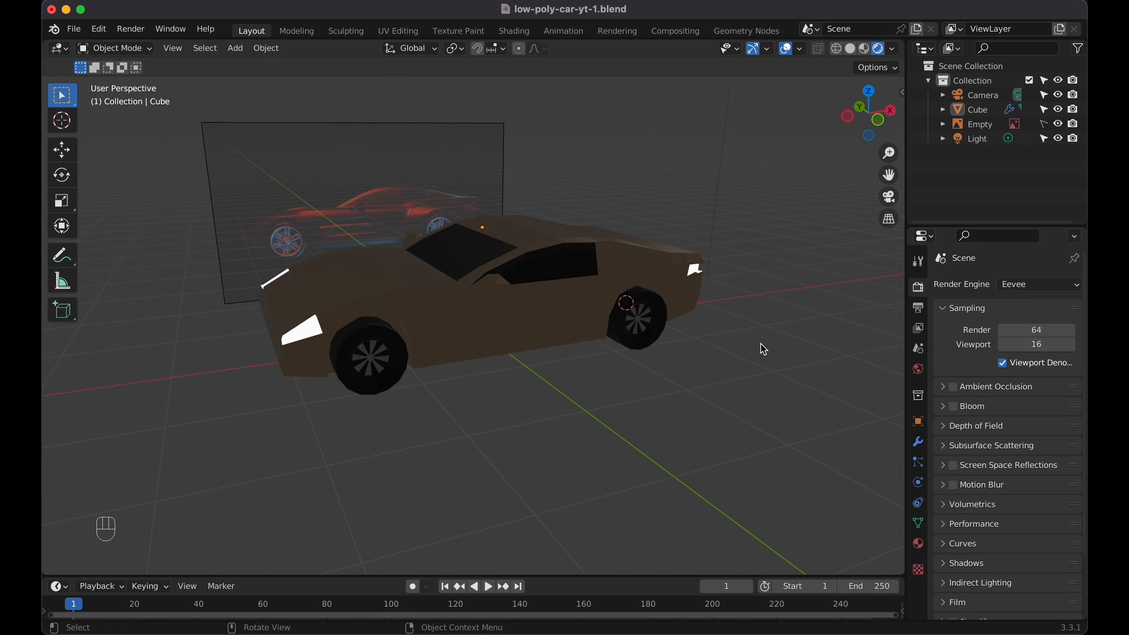
Hide the Empty reference image in the viewport and disable it in renders
left_click(1058, 124)
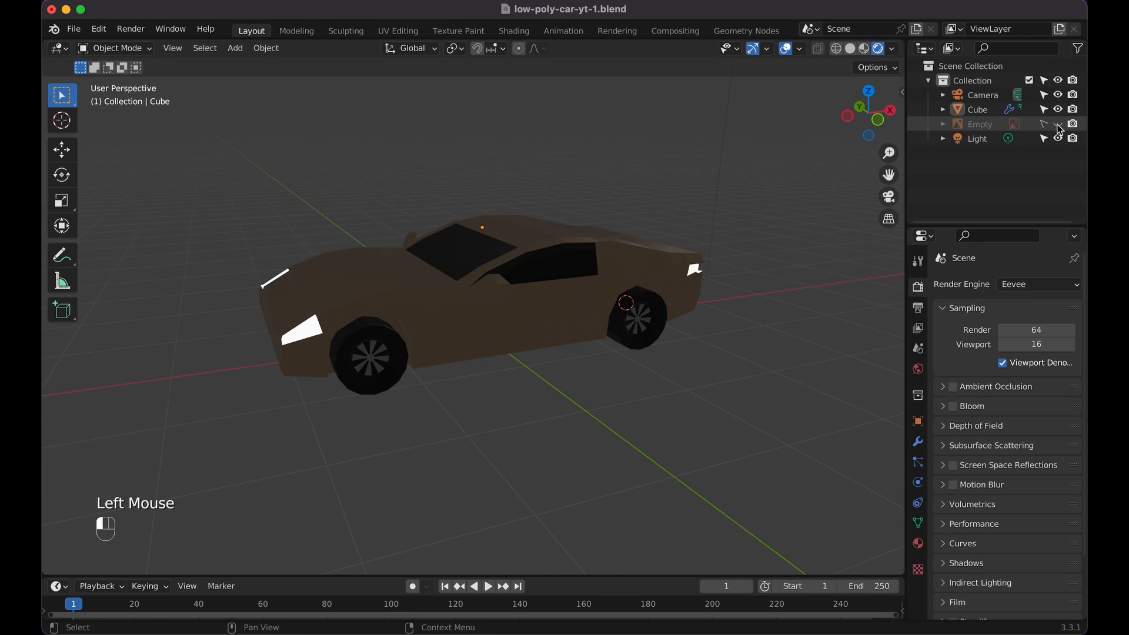
left_click(1073, 124)
Snap the 3D cursor to the world origin
key("shift+a")
mouse_move(566, 313)
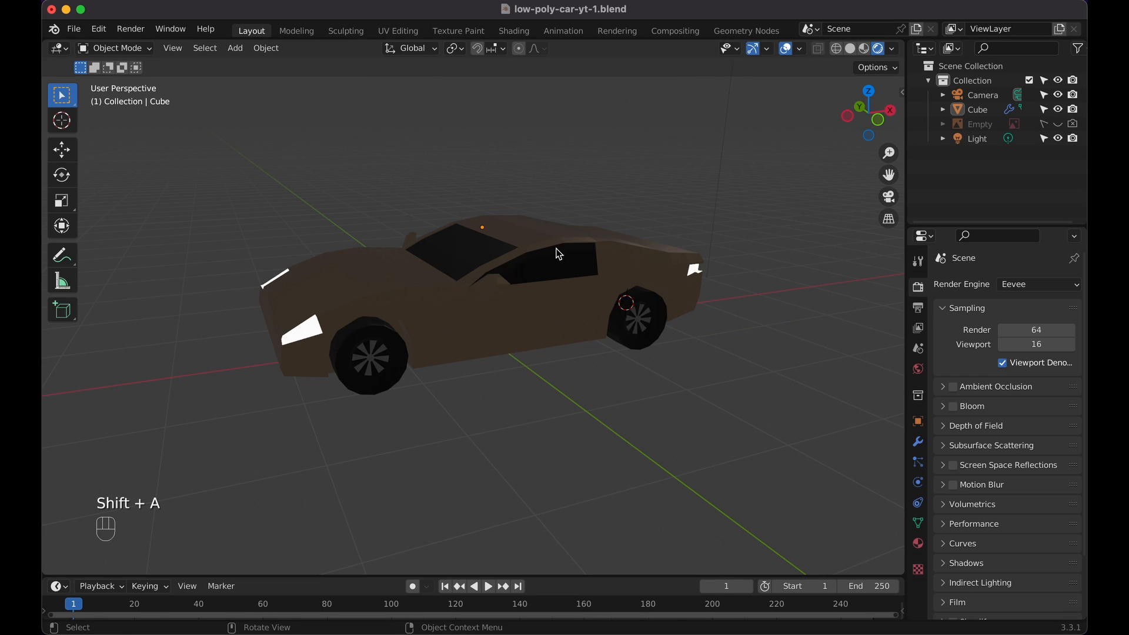
key("shift+s")
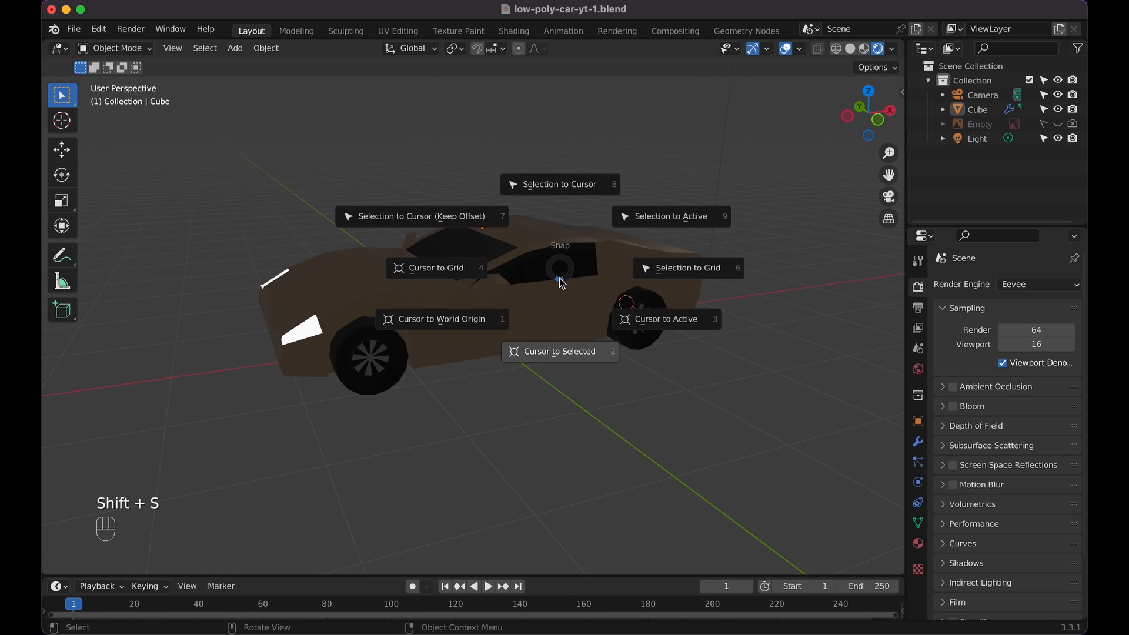
left_click(475, 305)
Add a plane at the world origin and scale it up about 5.687 times as a floor under the car
key("shift+a")
mouse_move(538, 296)
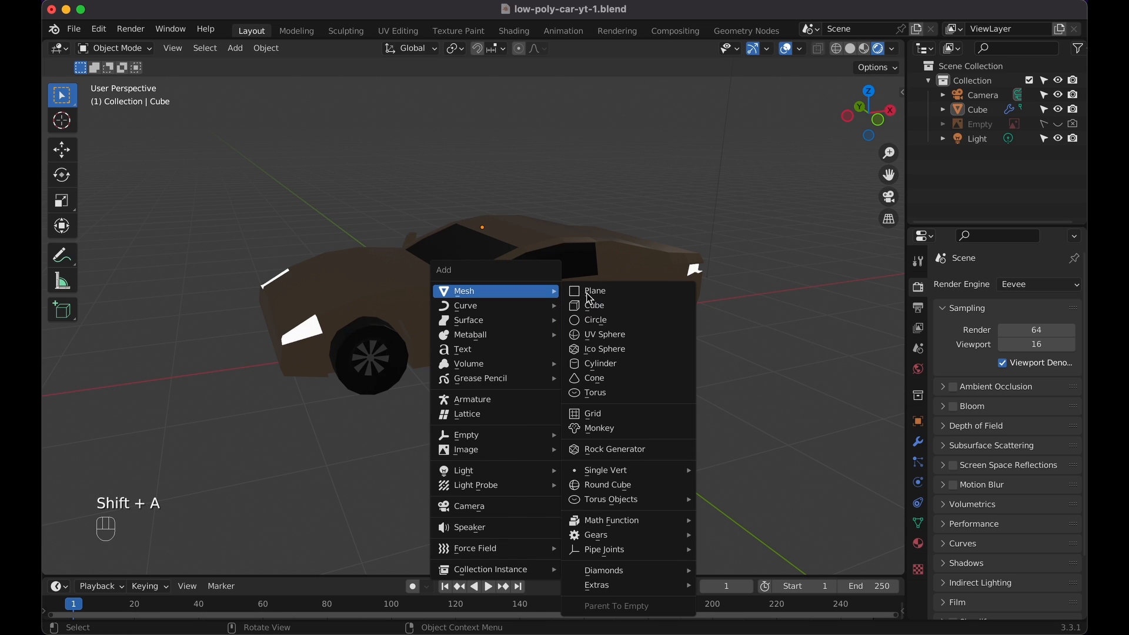
left_click(599, 296)
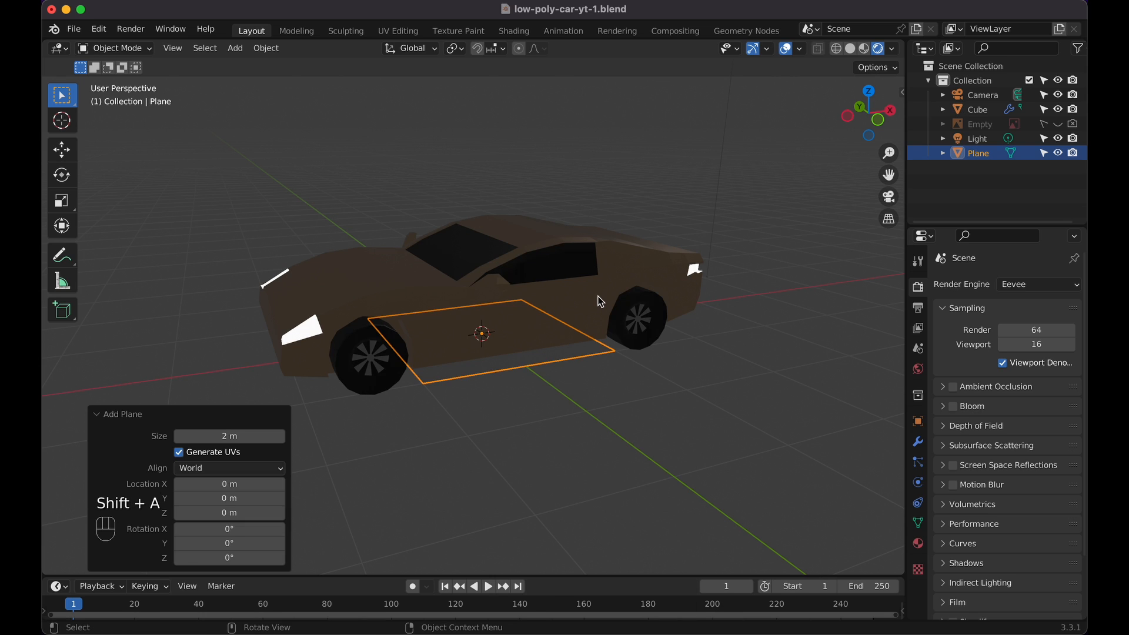
key("s")
left_click(316, 413)
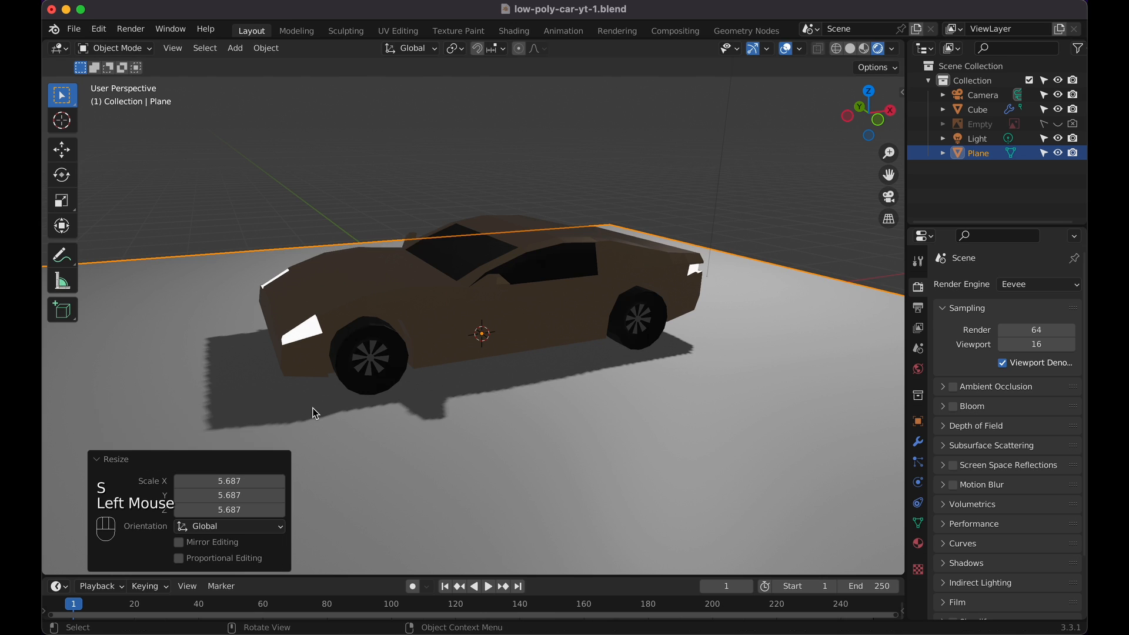
Extrude the floor plane's edge behind the car about 6.99 m up along Z to form a back wall
key("KP_1")
scroll(429, 400, "left", 5)
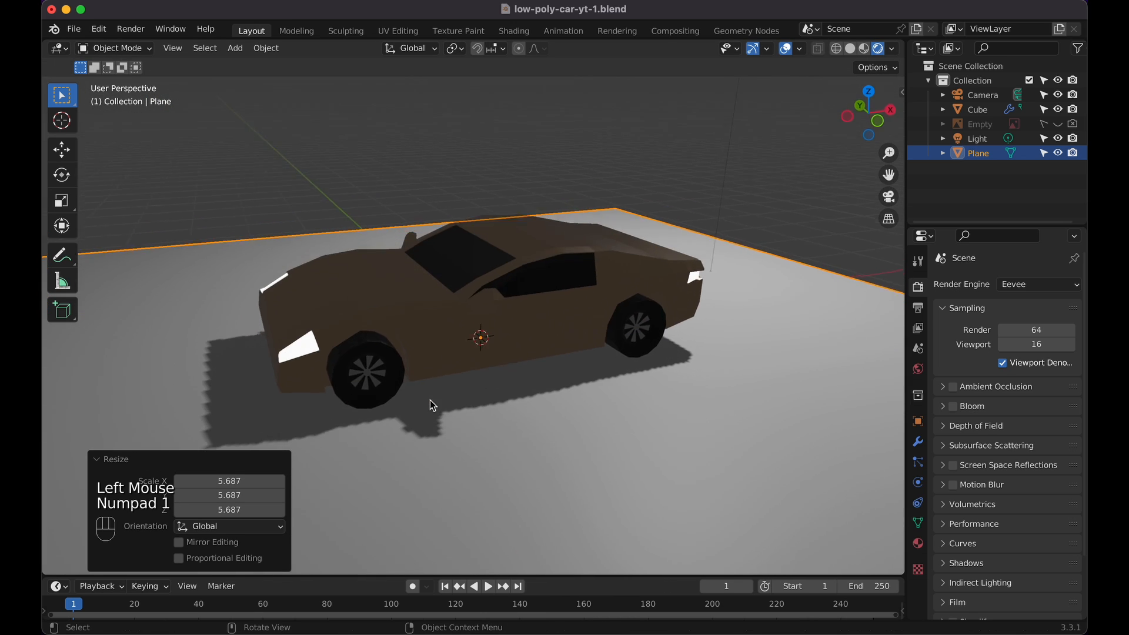
scroll(429, 400, "right", 3)
scroll(382, 287, "up", 2)
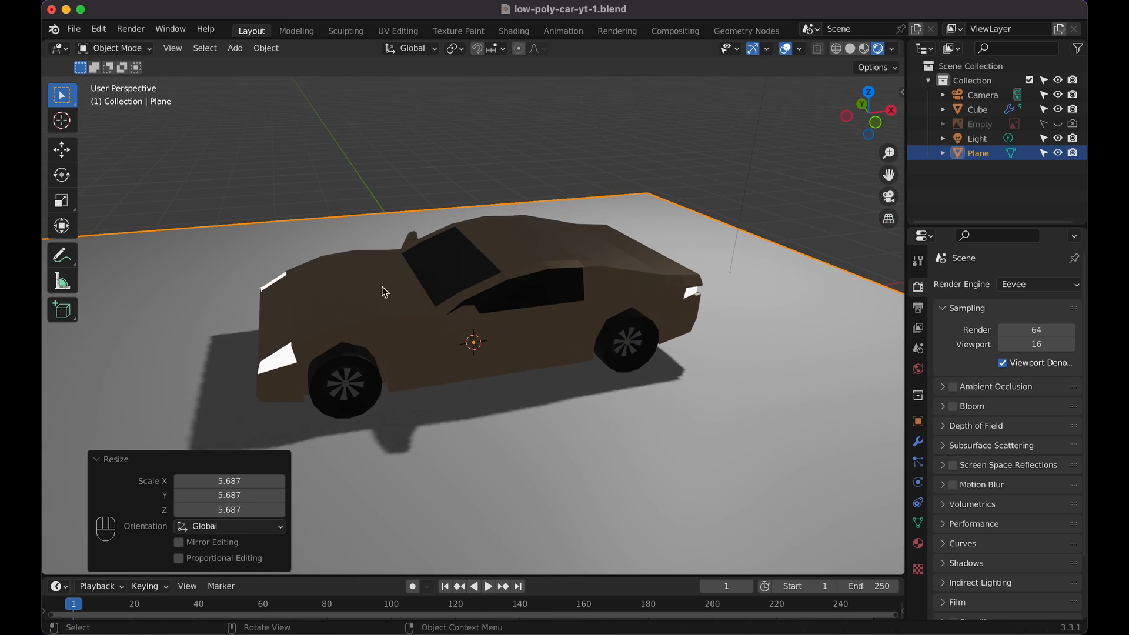
key("Tab")
left_click(180, 48)
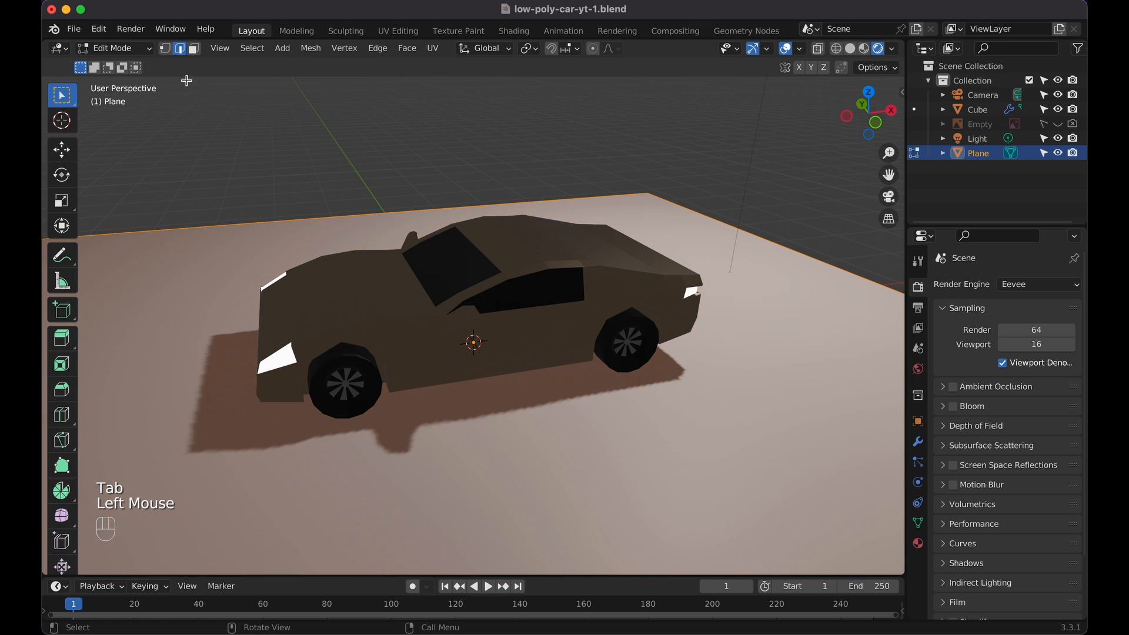
left_click(252, 215)
key("e")
key("z")
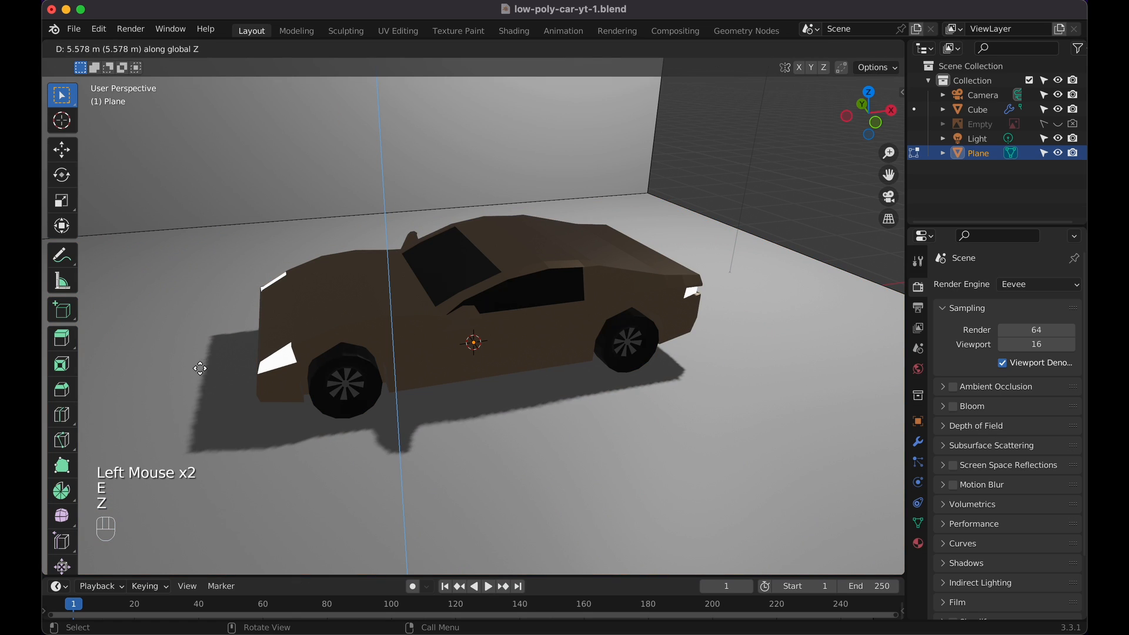
left_click(201, 246)
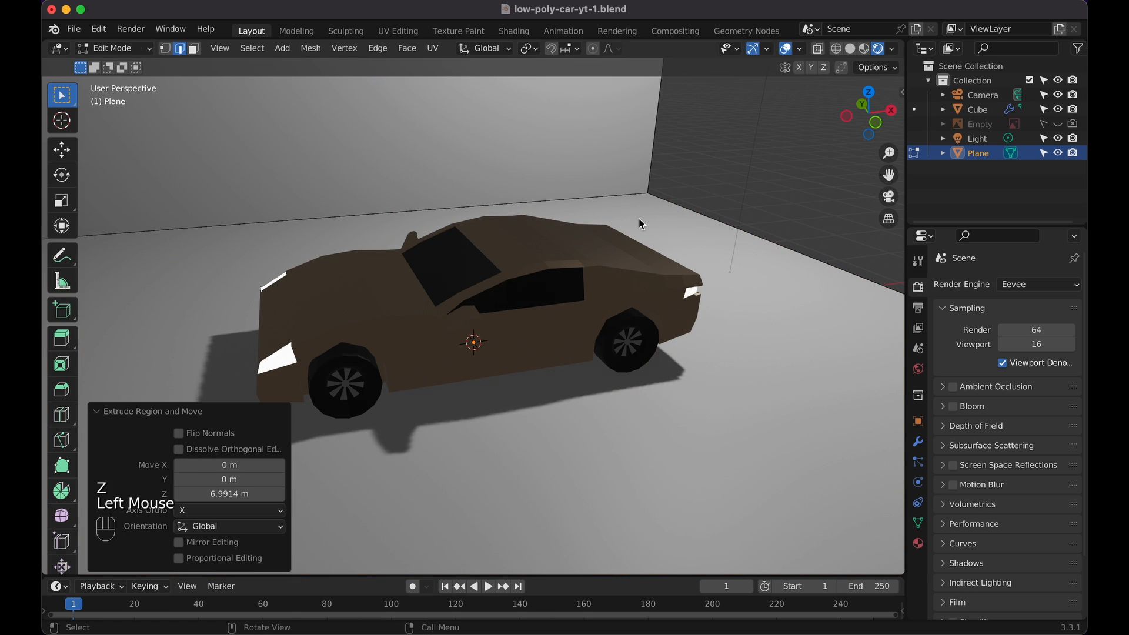
Bevel the edge between the floor and back wall with 10 segments and a width of about 0.351 m
key("Tab")
key("Tab")
left_click(625, 194)
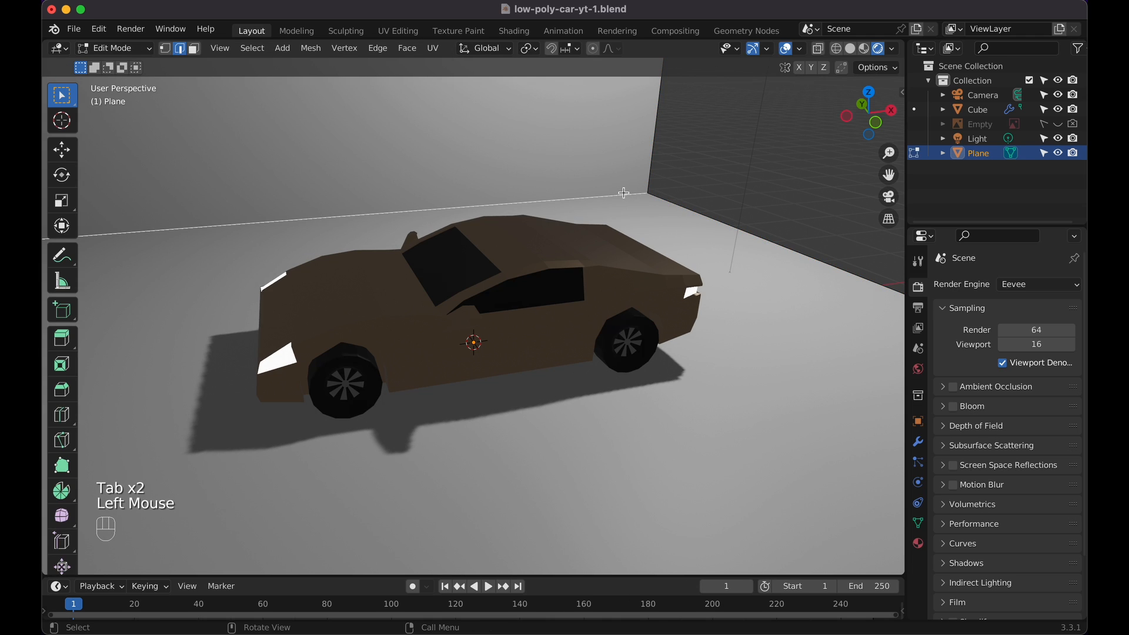
scroll(545, 185, "left", 3, "shift")
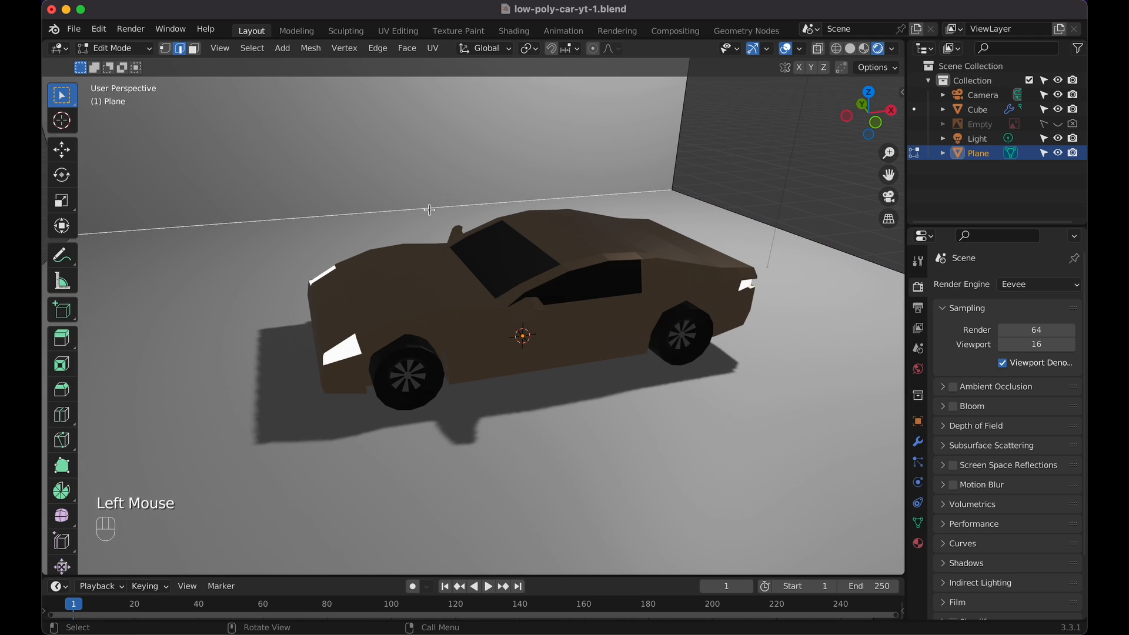
key("super+b")
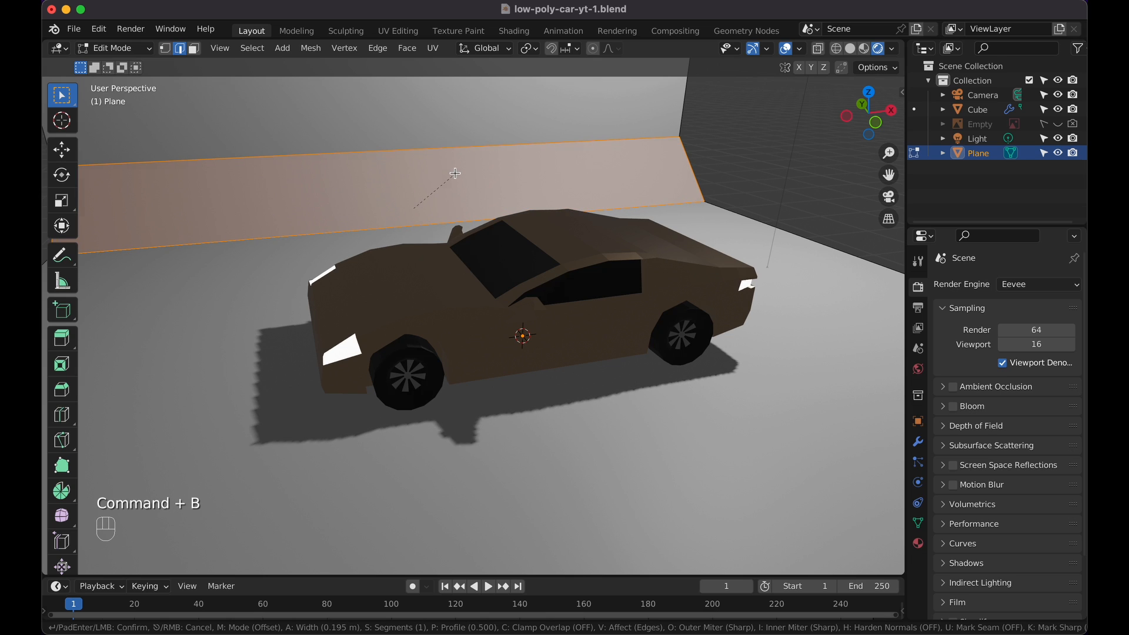
scroll(455, 173, "up", 8)
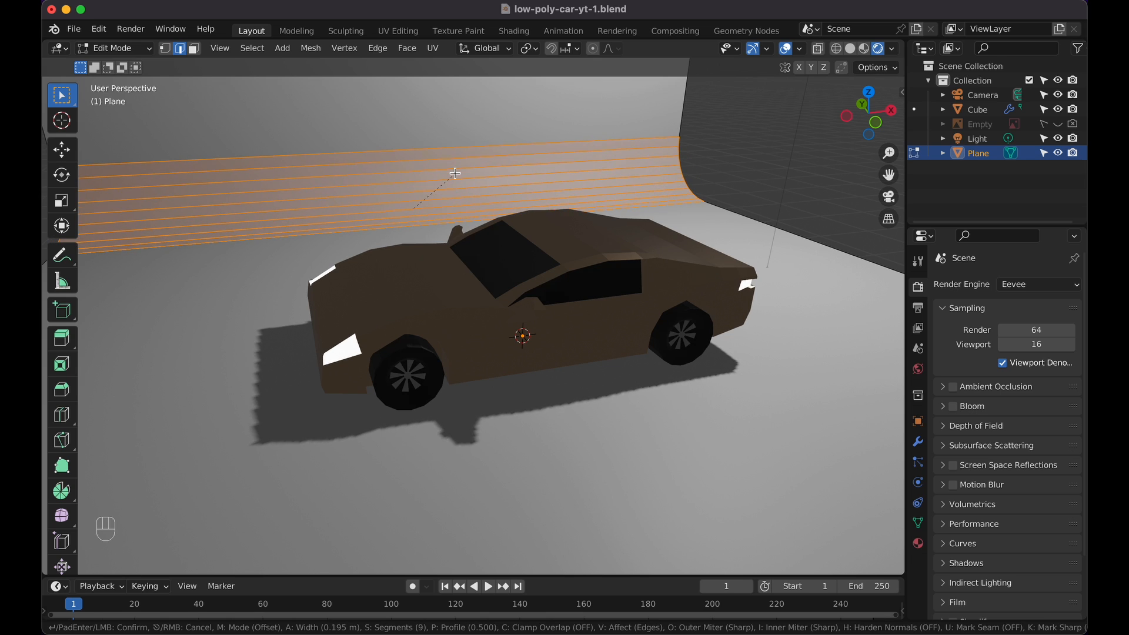
scroll(462, 148, "up", 1)
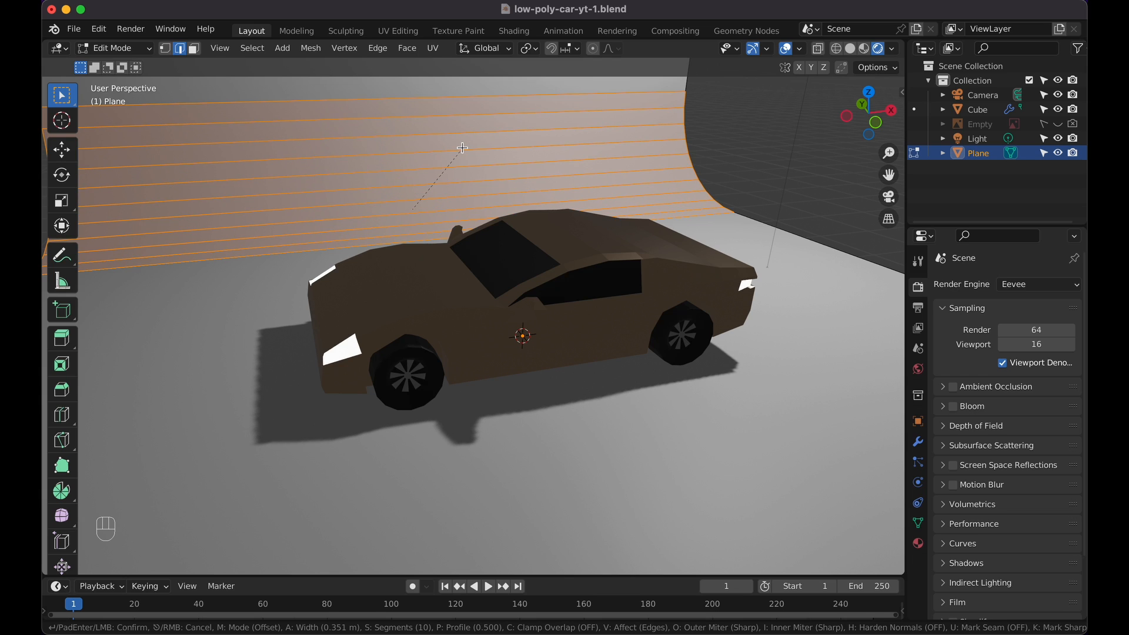
left_click(463, 148)
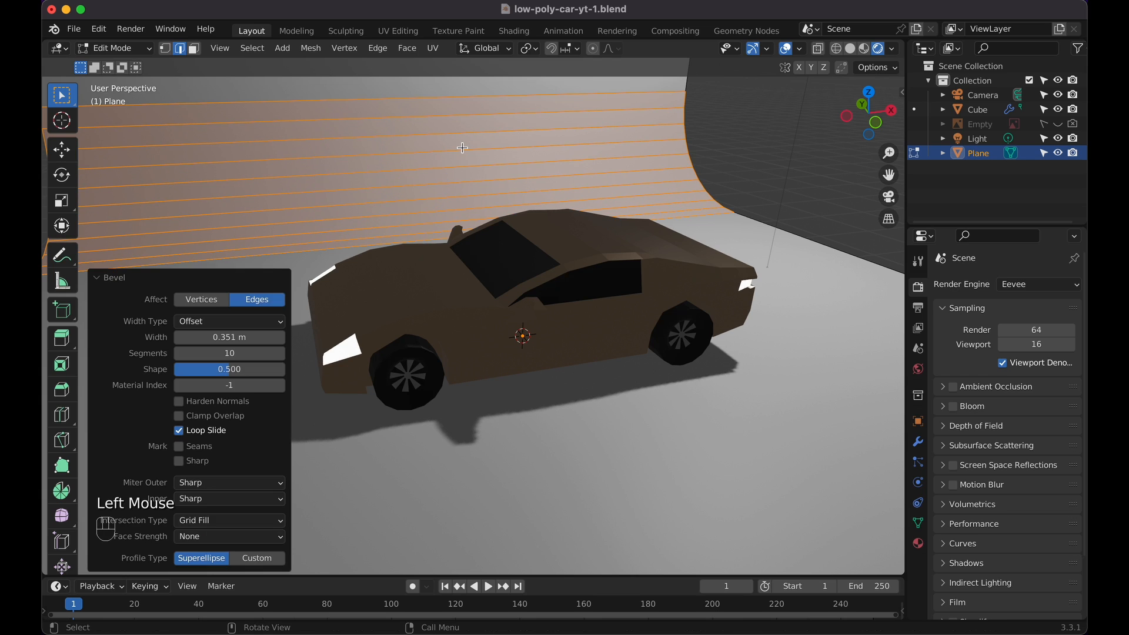
Return to Object Mode and shade the backdrop plane smooth
key("Tab")
right_click(466, 152)
left_click(466, 151)
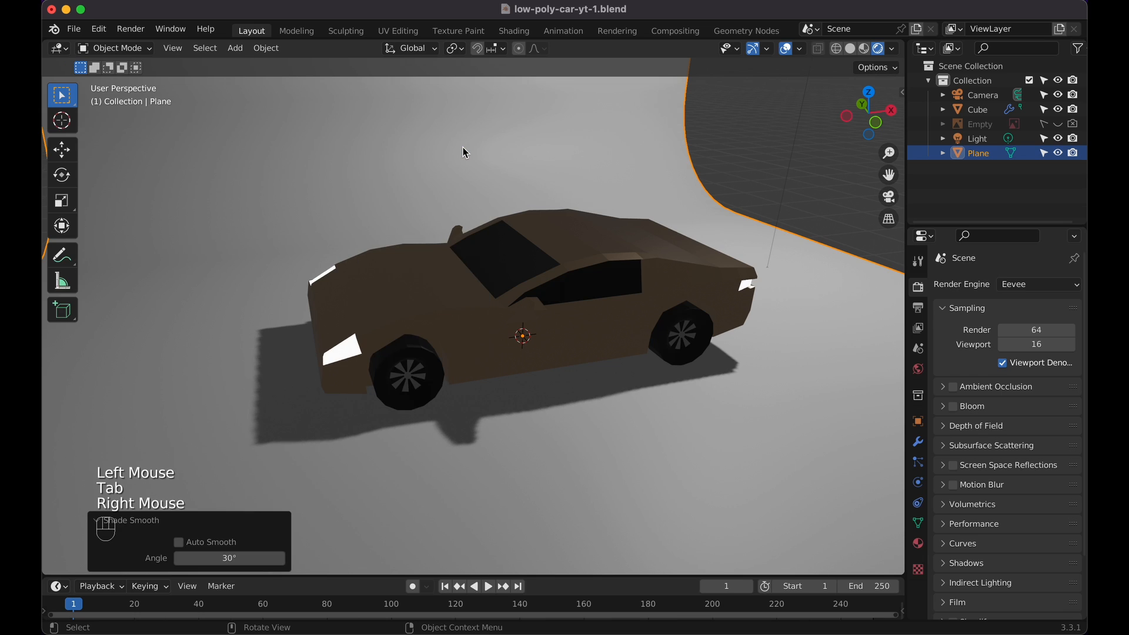
Give the backdrop plane a new material with roughness 0.8 and a pure white base color
left_click(918, 543)
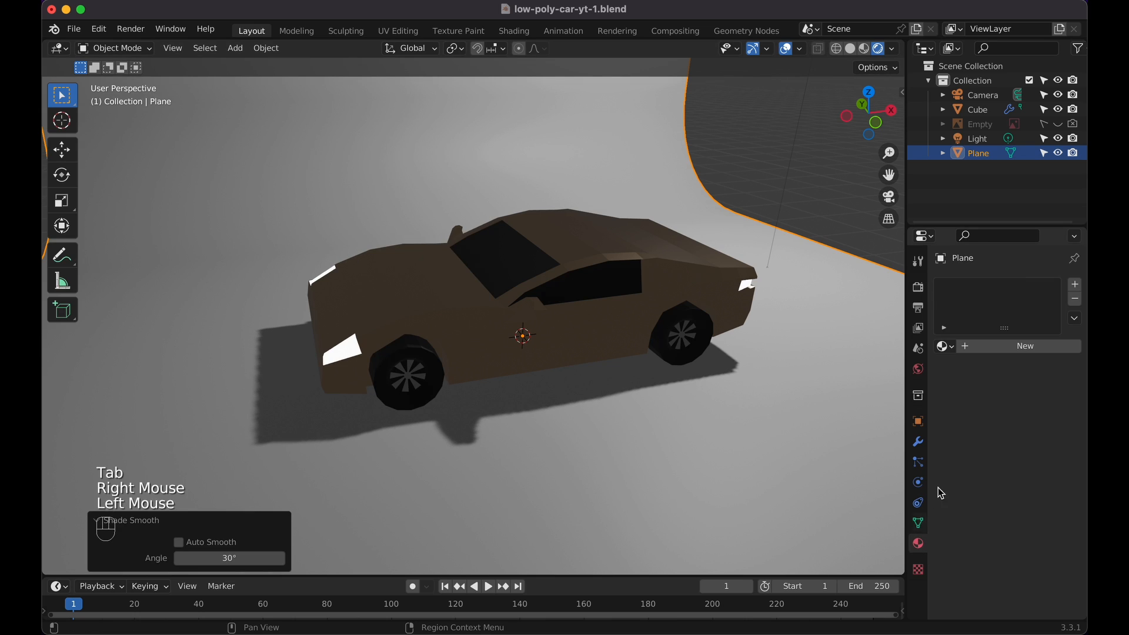
left_click(980, 347)
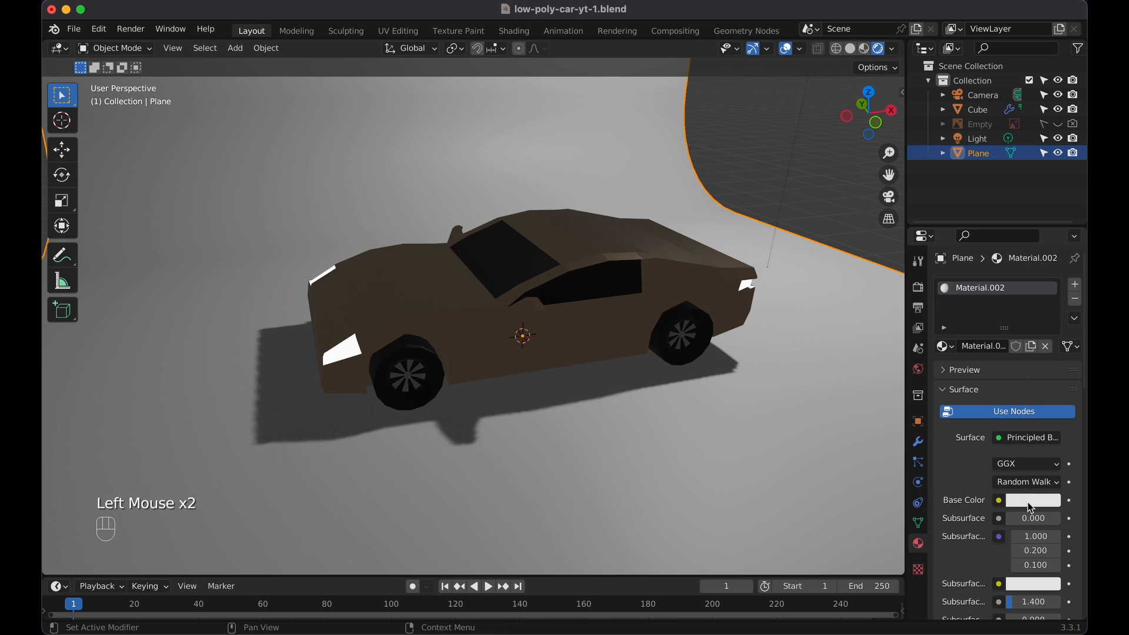
scroll(1032, 505, "down", 3)
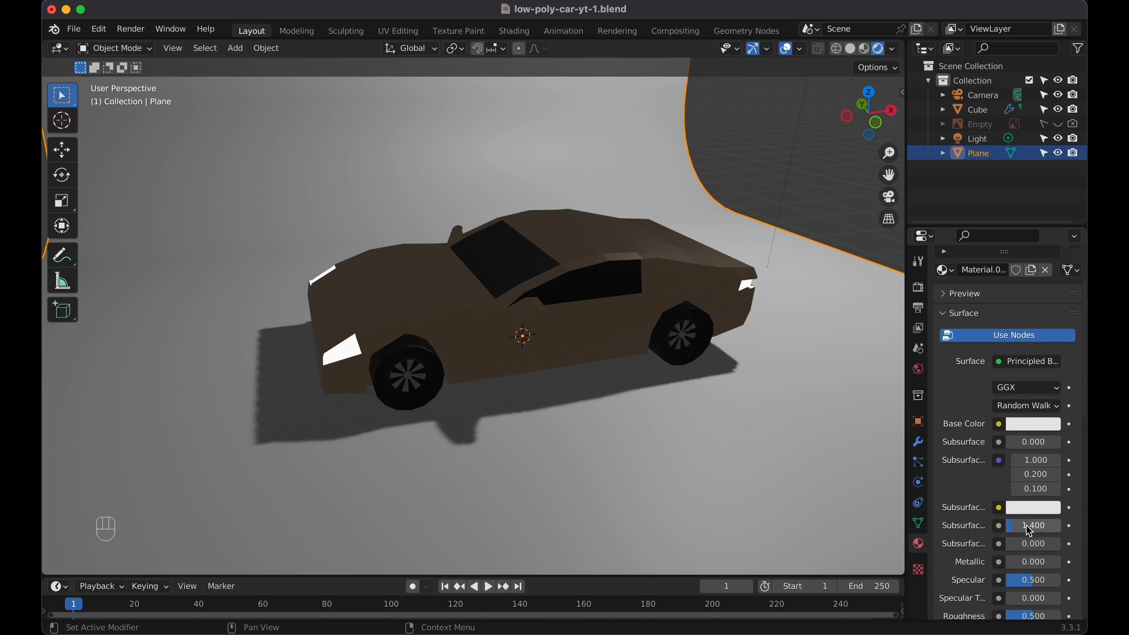
scroll(1030, 531, "down", 2)
left_click_drag(1033, 559, 1044, 560)
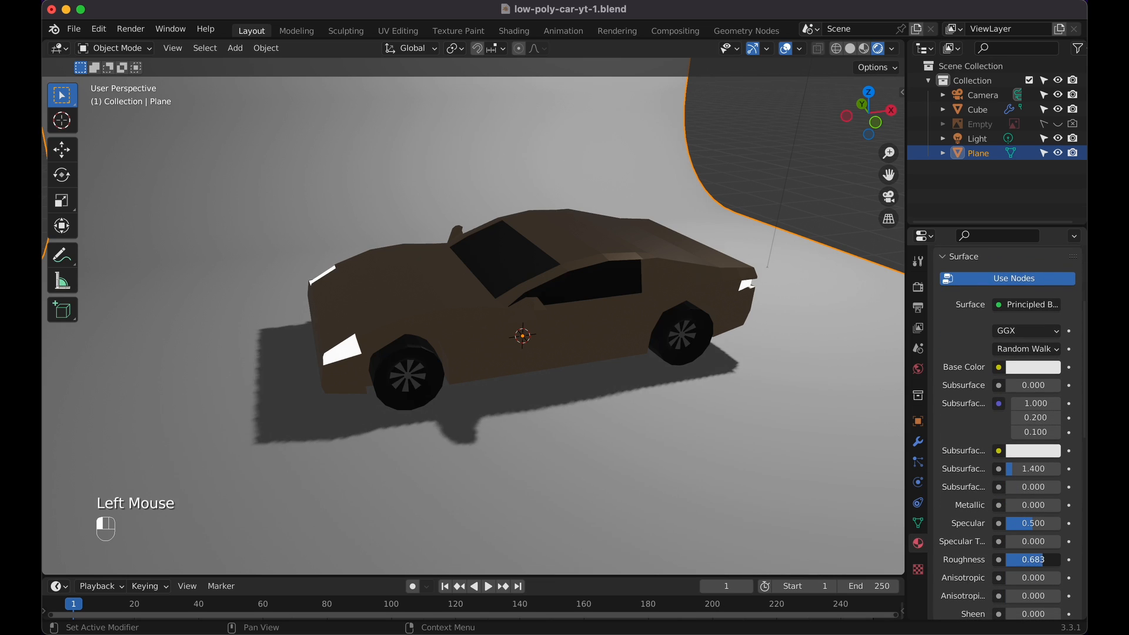
double_click(1052, 560)
type(".8")
key("Return")
left_click(1030, 369)
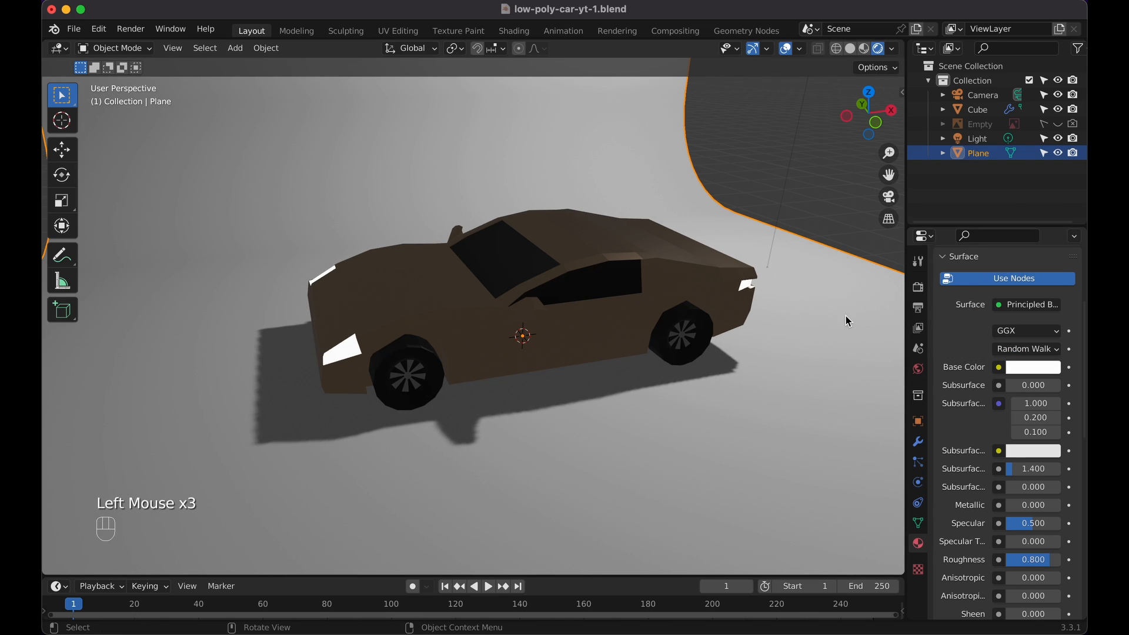
Widen the backdrop plane by scaling it about 1.62 times along X
scroll(1064, 343, "up", 4)
key("s")
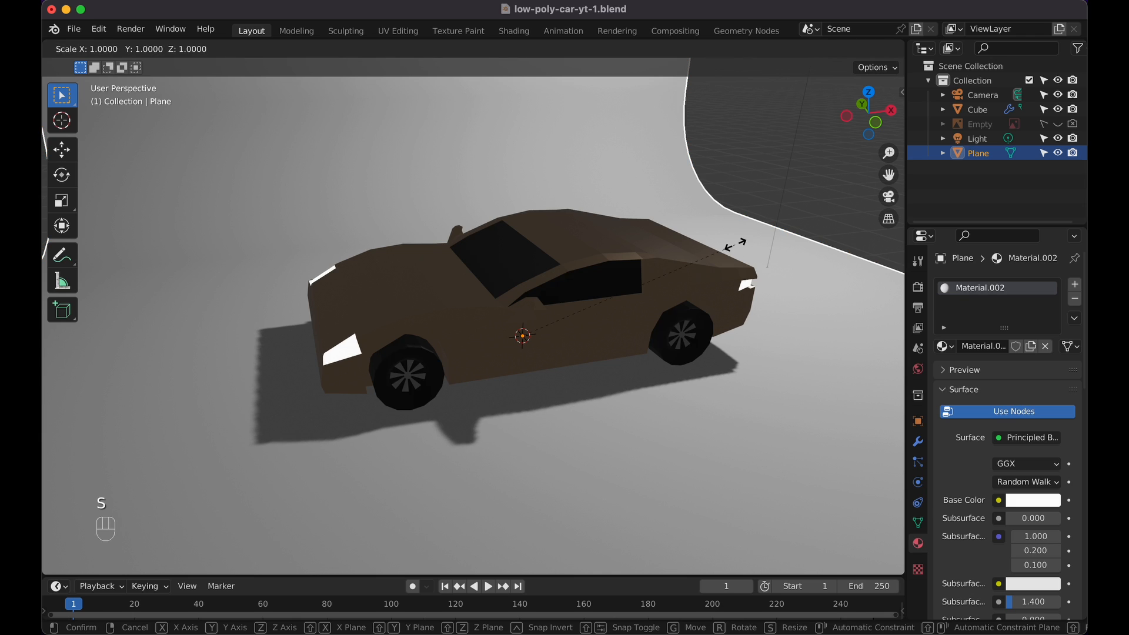
key("x")
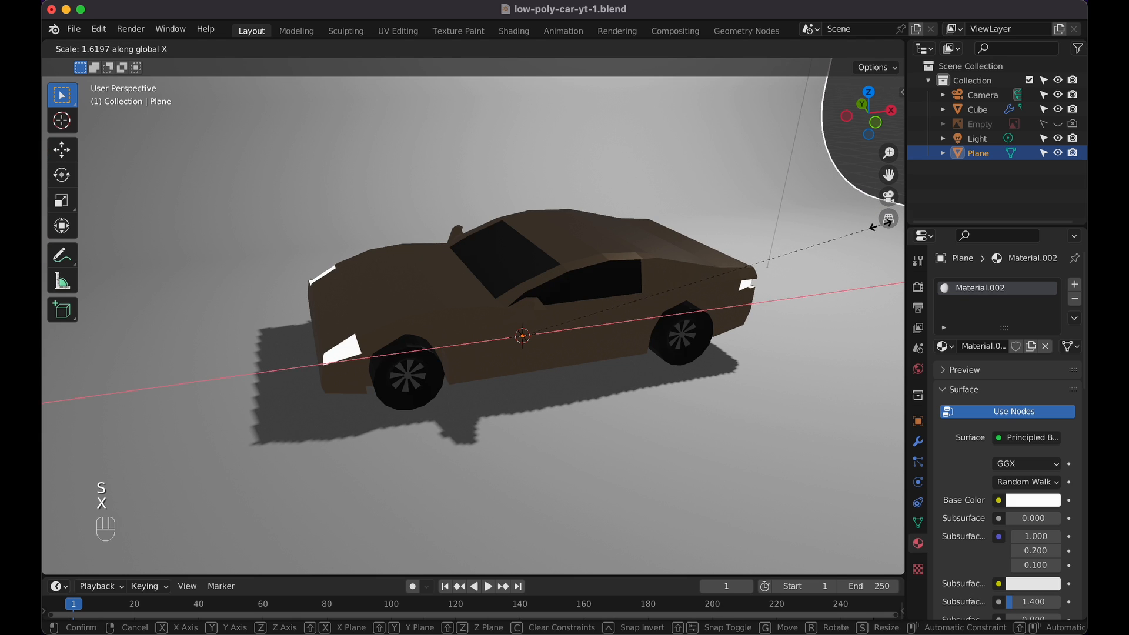
left_click(747, 233)
Fly the camera in camera view to frame the whole car from its front side against the backdrop
key("KP_0")
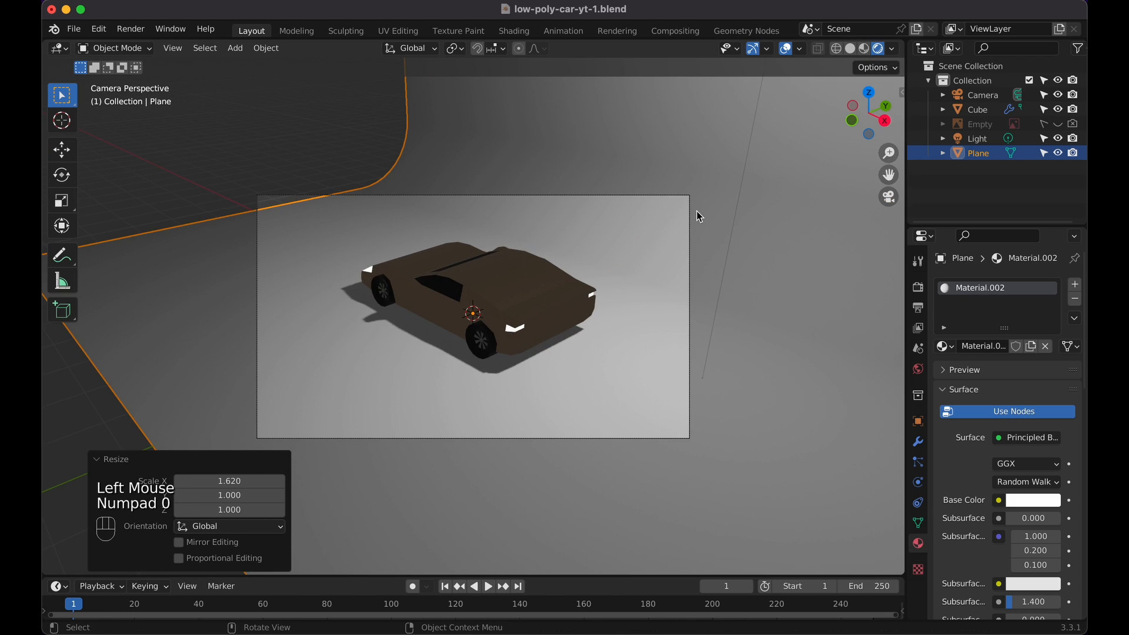
left_click(668, 196)
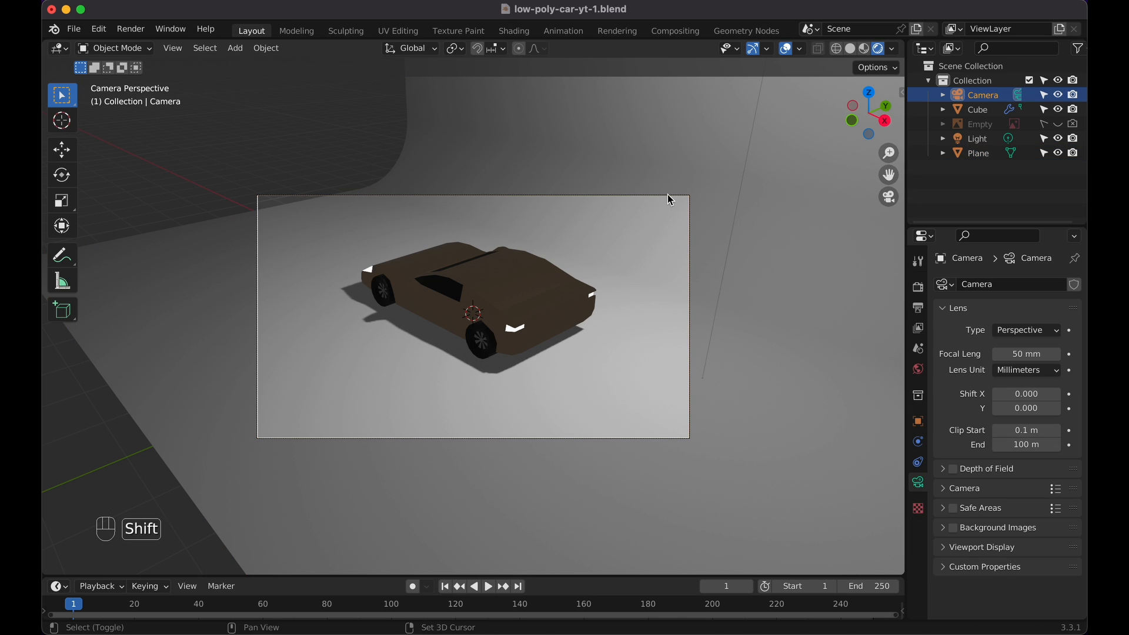
key("shift+grave")
key("shift+s")
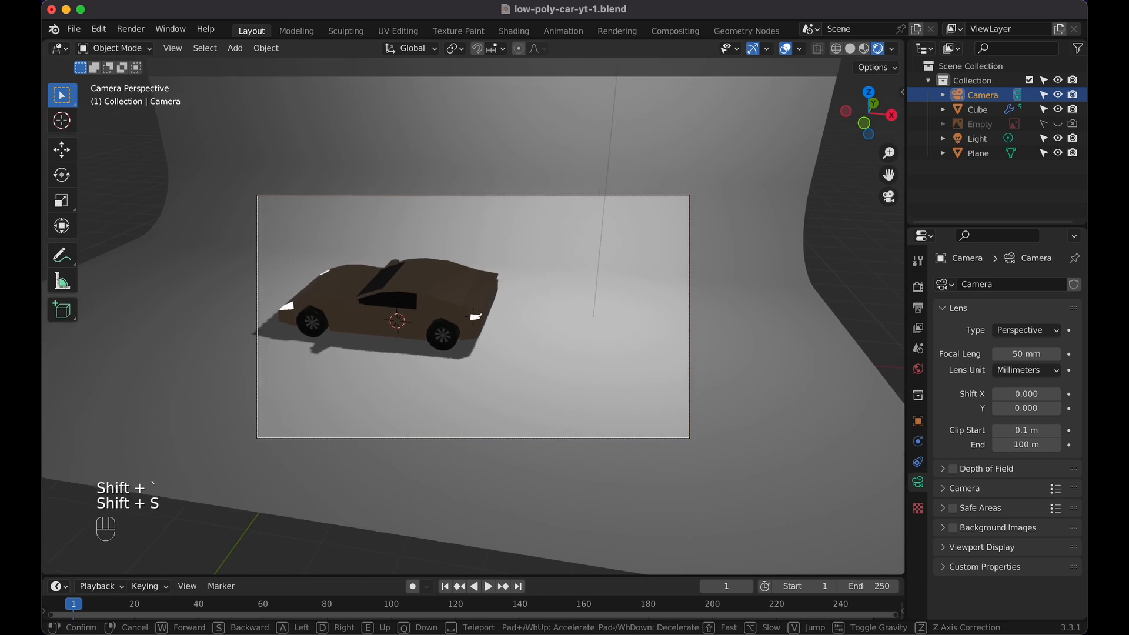
key("w")
key("shift+w")
key("shift+w")
key("a")
key("shift+w")
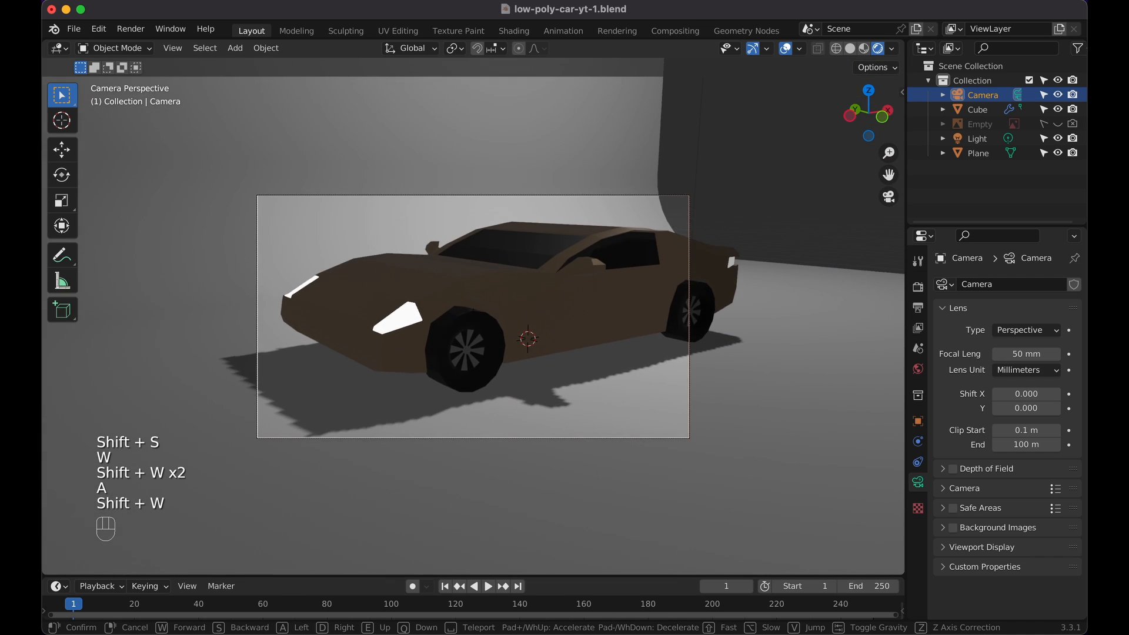
key("shift+s")
key("shift+d")
key("d")
key("d")
key("d")
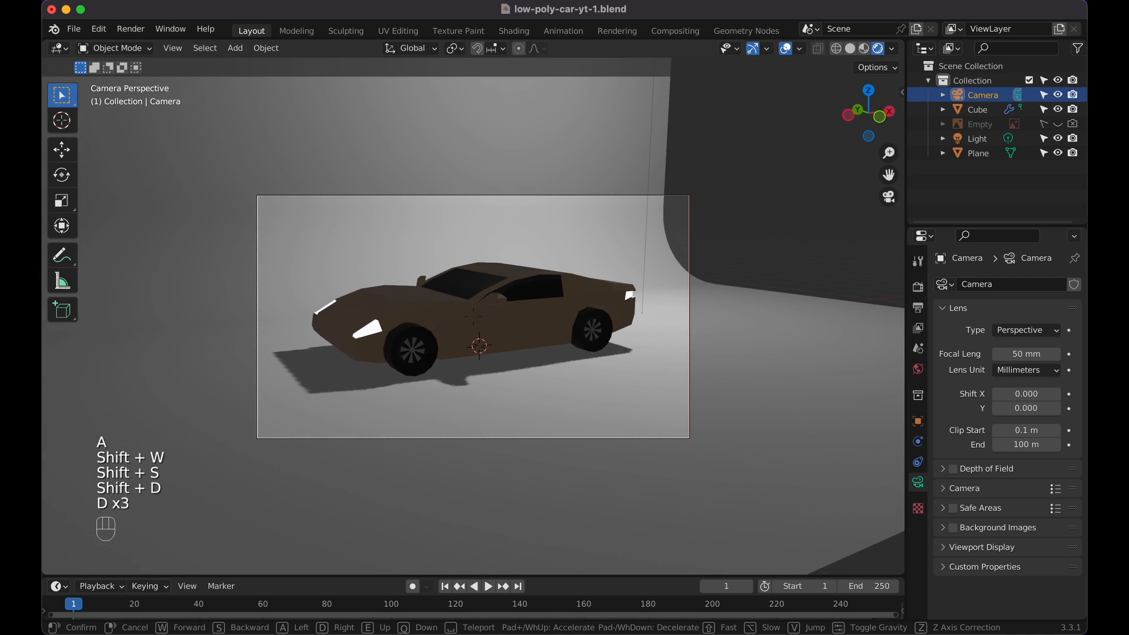
key("d")
key("s")
key("d")
key("a")
key("a")
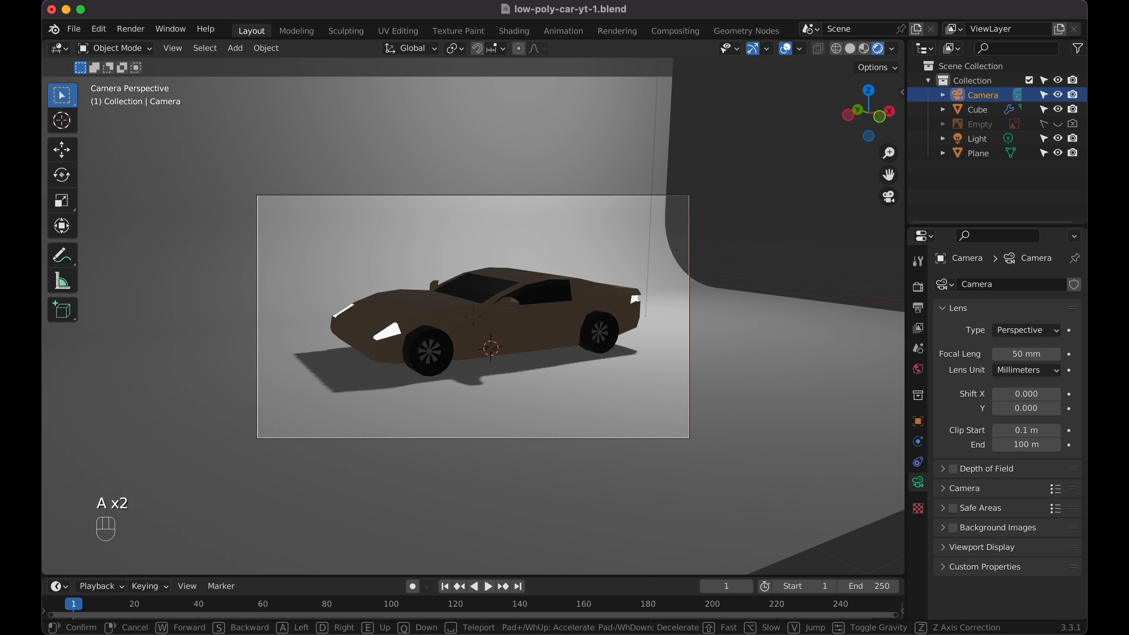
key("d")
key("a")
key("s")
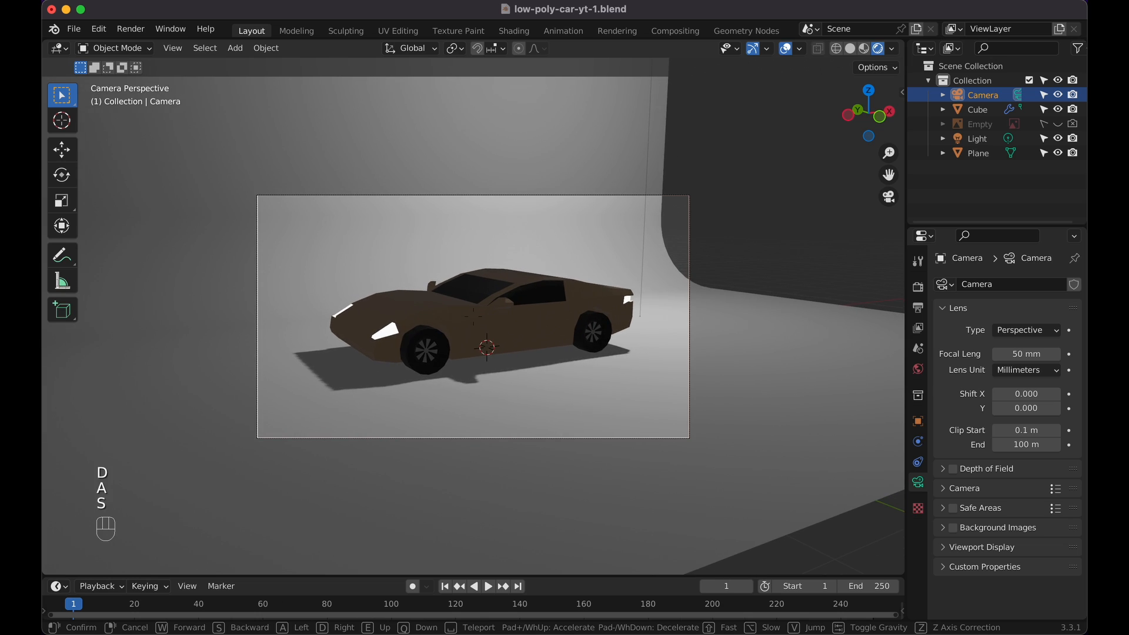
left_click(668, 197)
Scale the backdrop plane about 1.287 times along X so its edge clears the camera frame
left_click(716, 346)
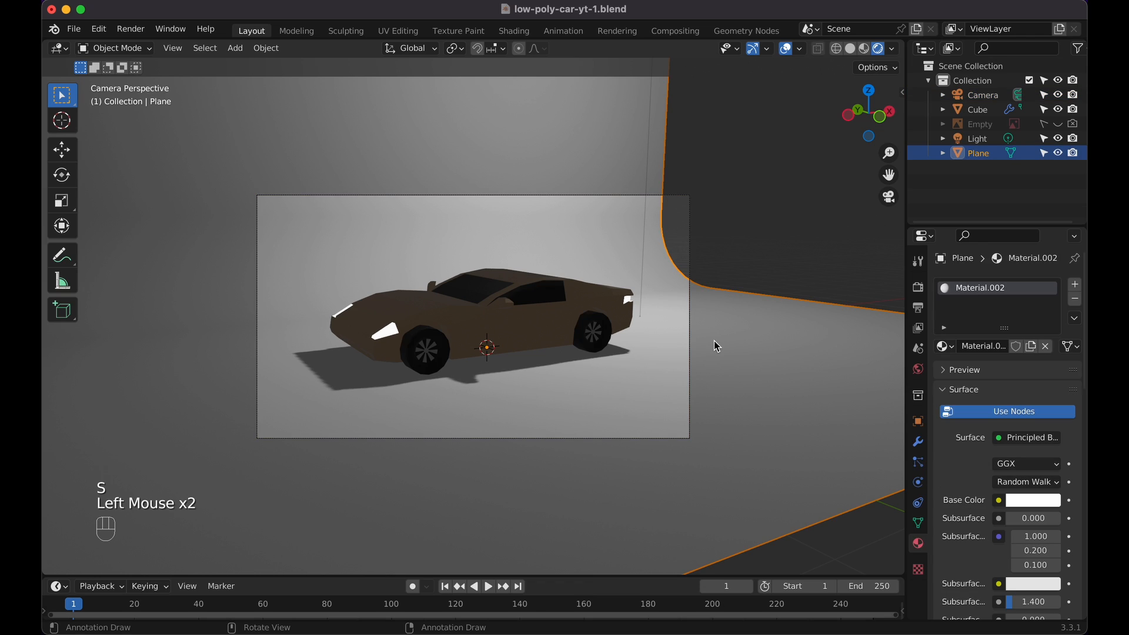
key("s")
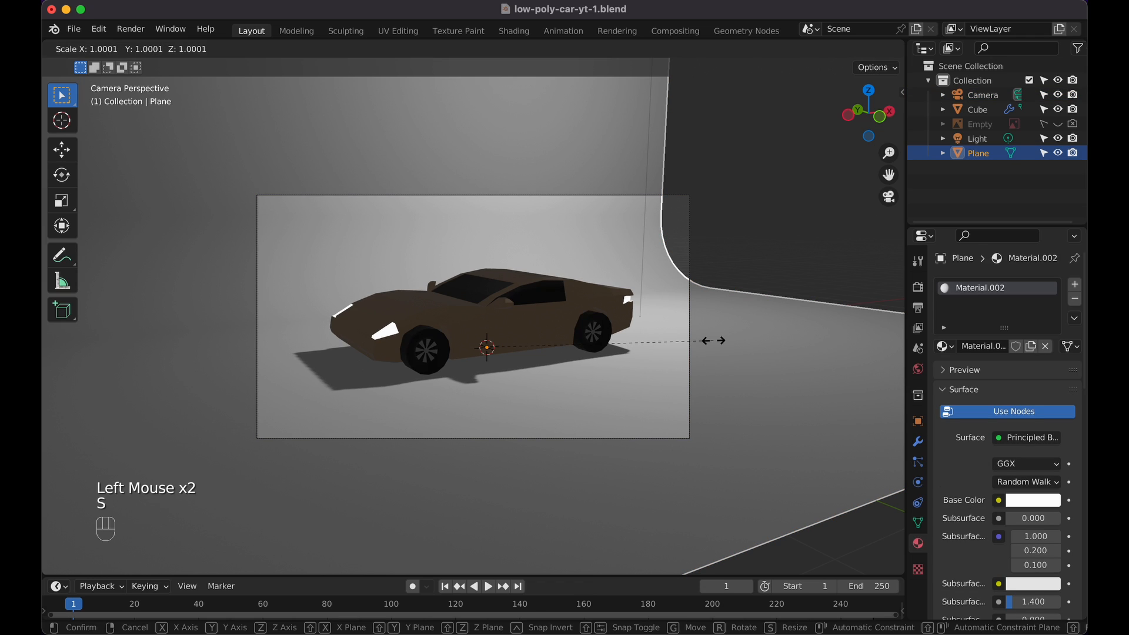
key("x")
left_click(777, 322)
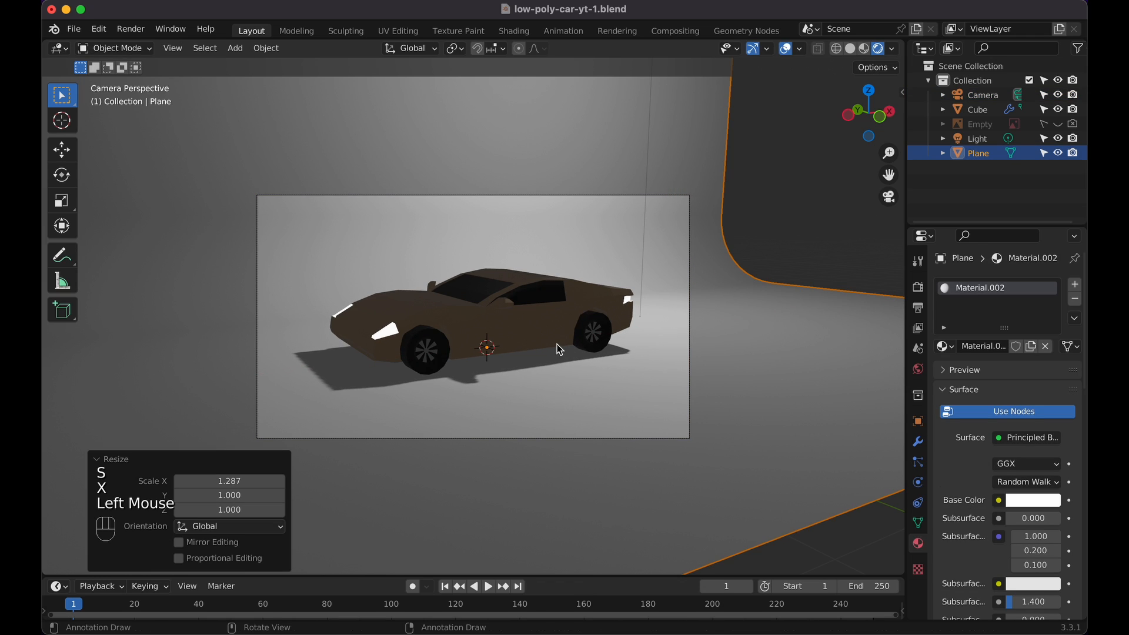
Add an area light, raise it along Z above the car and scale it up about 4.742 times
key("shift+a")
mouse_move(557, 344)
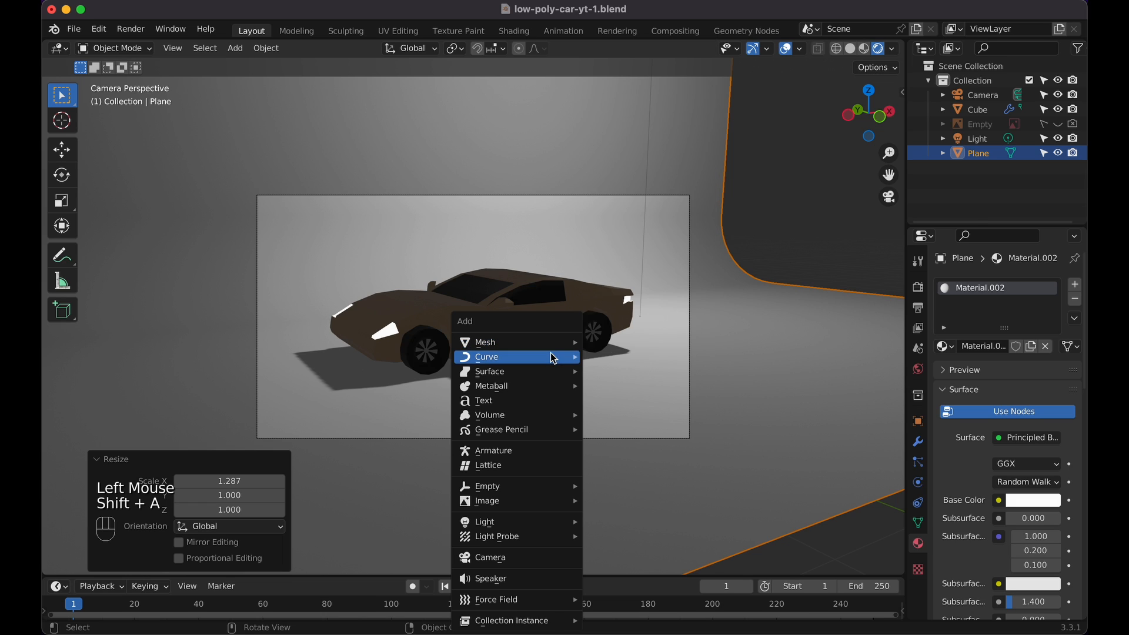
mouse_move(561, 522)
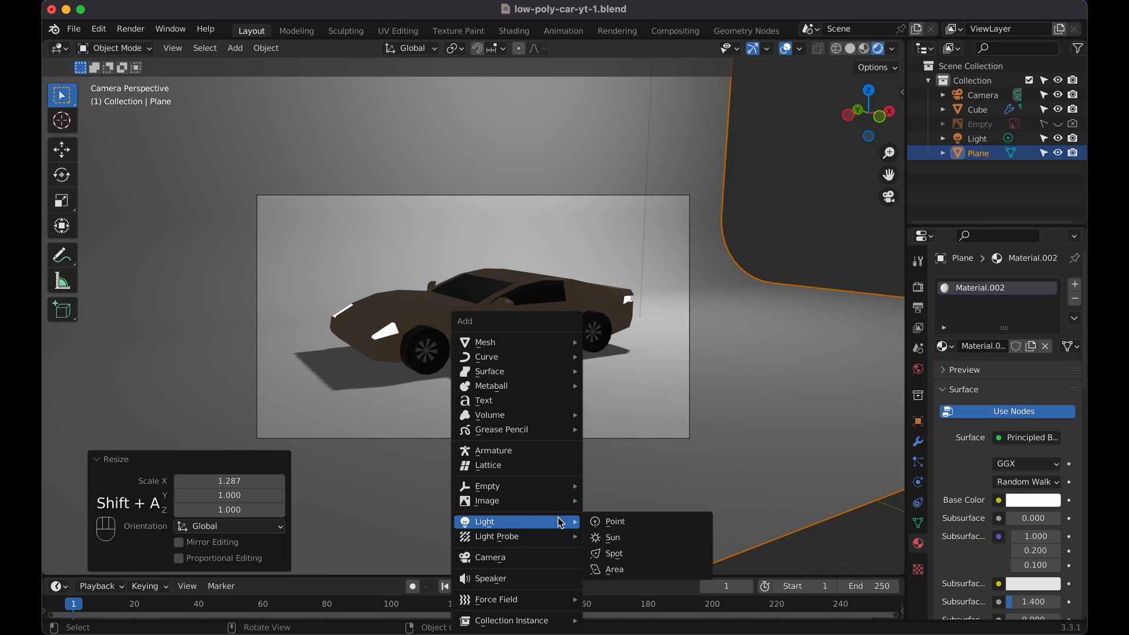
left_click(635, 570)
key("g")
key("z")
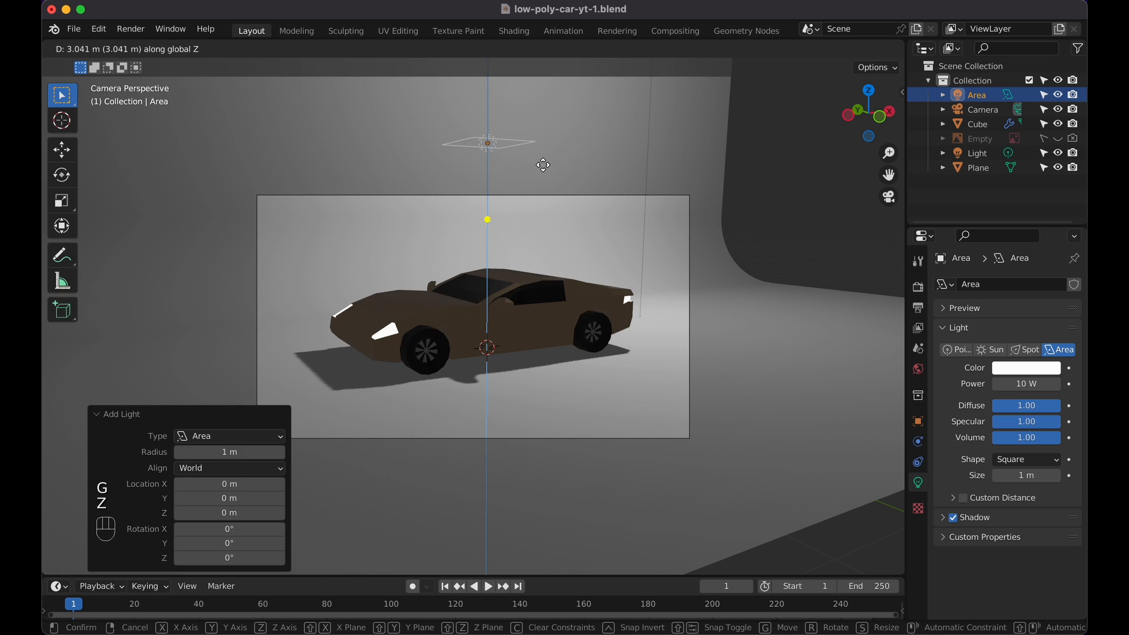
left_click(538, 165)
key("s")
left_click(731, 221)
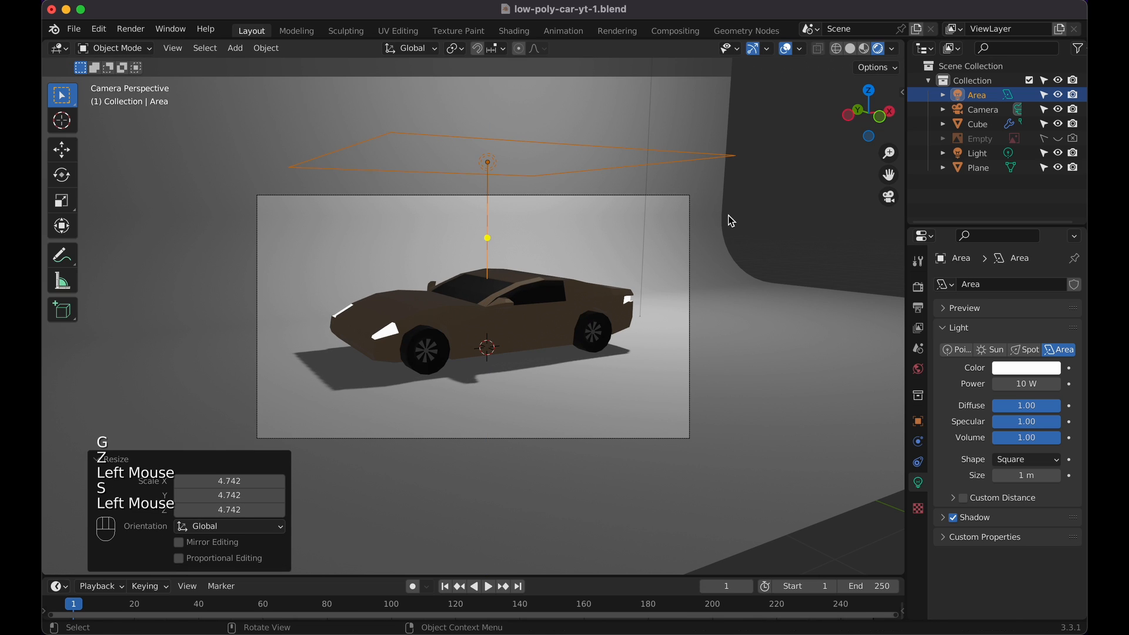
Move the area light about -2.16 m along Y and rotate it about 34.4° around X toward the car
key("g")
key("y")
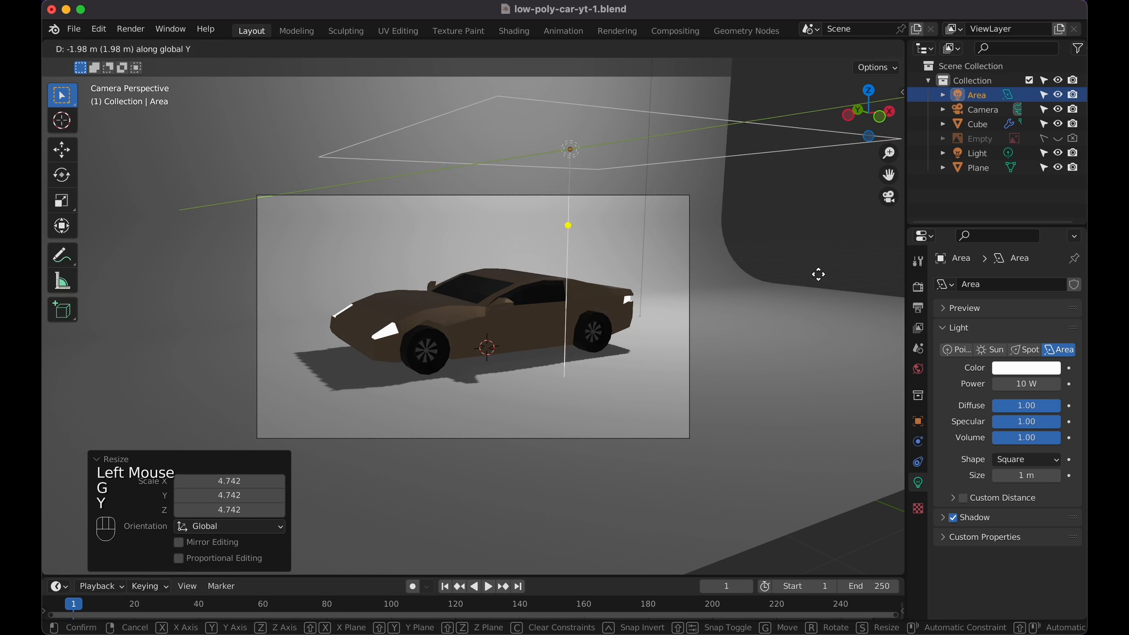
left_click(821, 273)
key("r")
key("x")
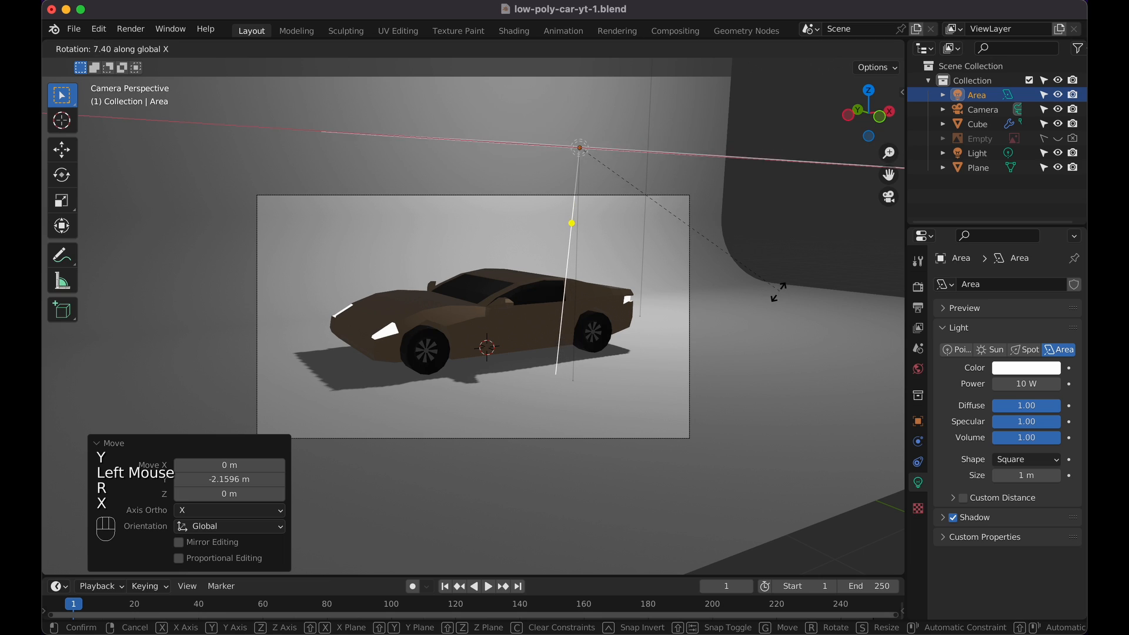
left_click(681, 343)
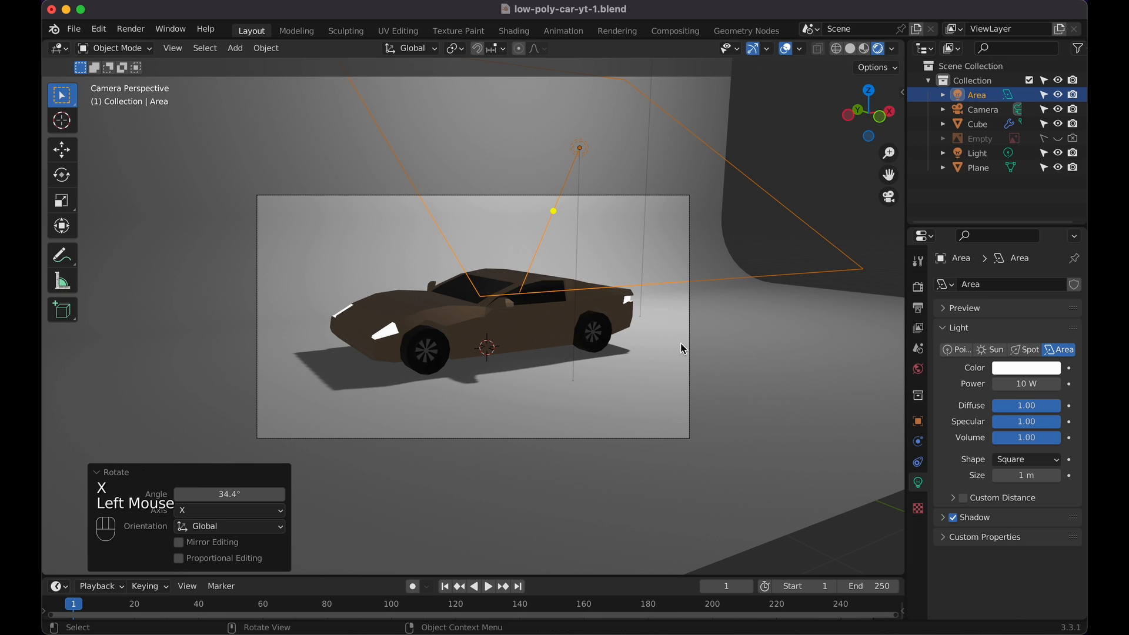
Shift the area light about -0.943 m along X and rotate it about -14° around Y
key("g")
key("x")
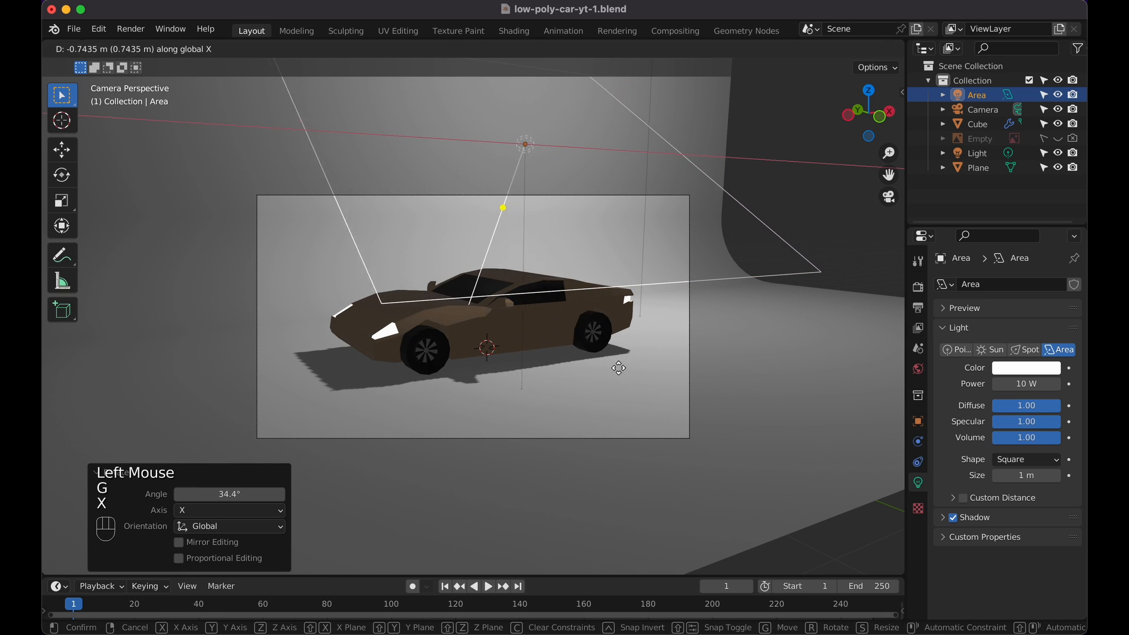
left_click(608, 372)
key("r")
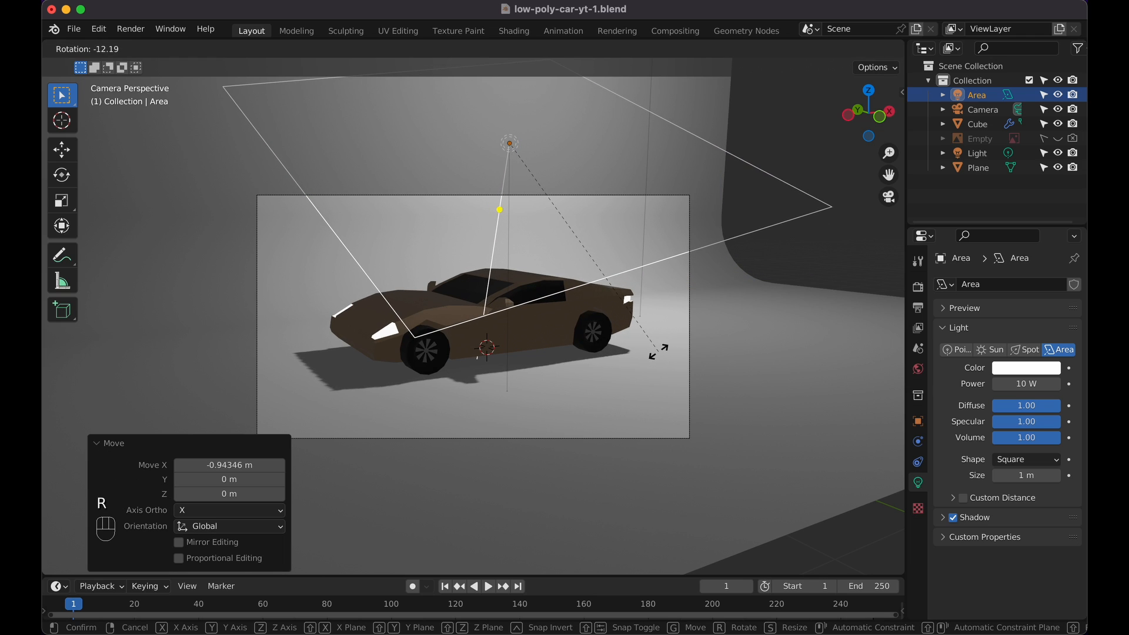
key("x")
key("y")
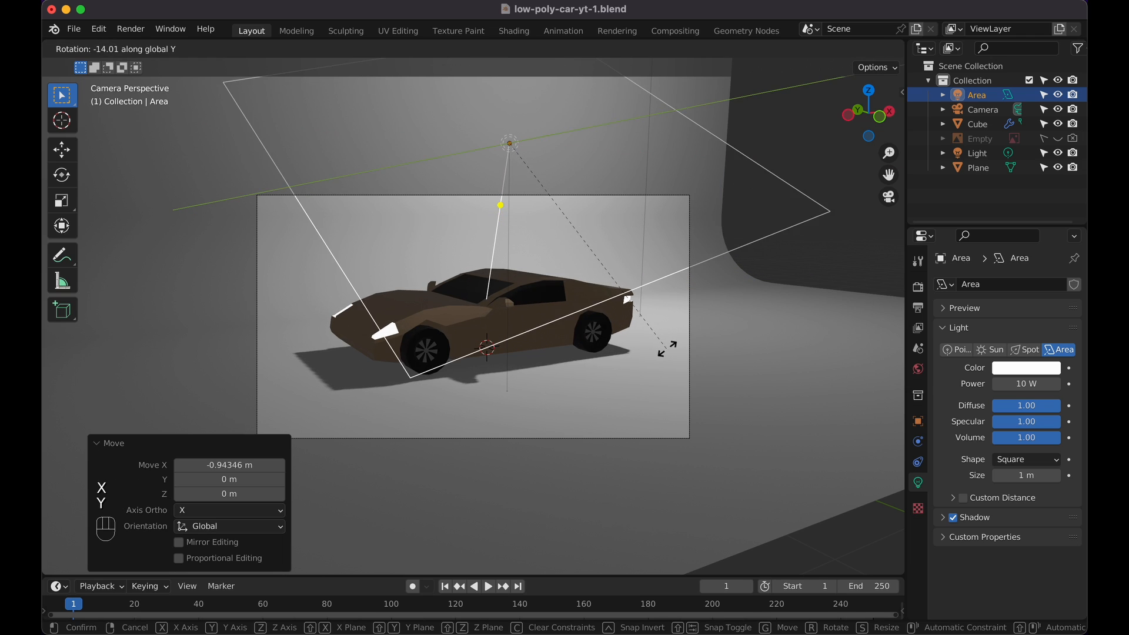
left_click(667, 349)
Set the area light's power to 100 W
double_click(1045, 385)
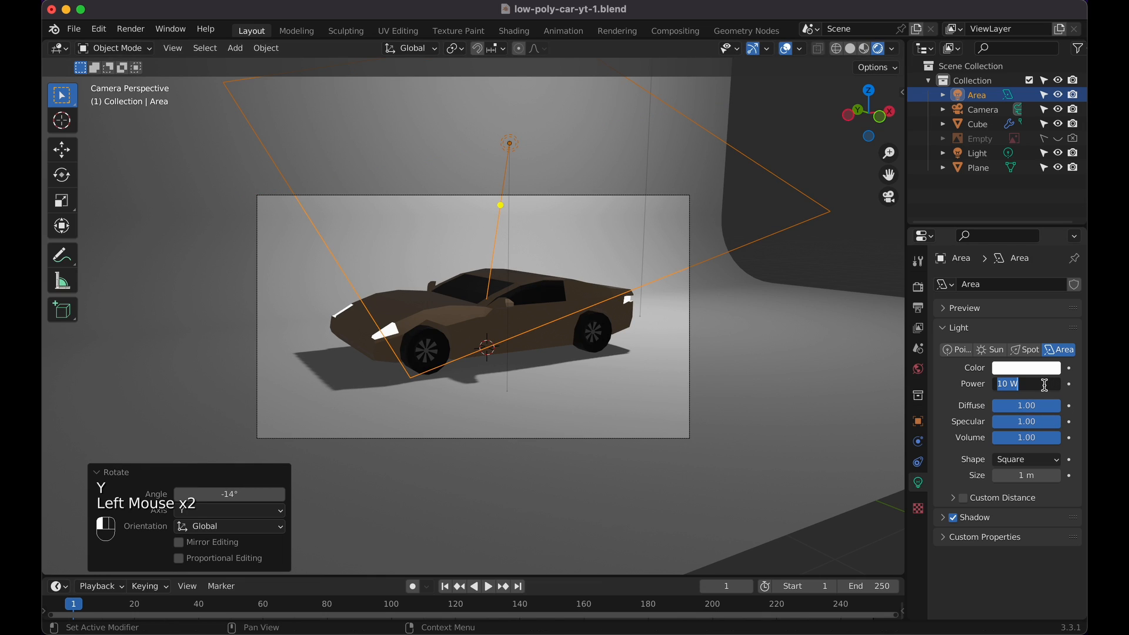
type("0")
key("Return")
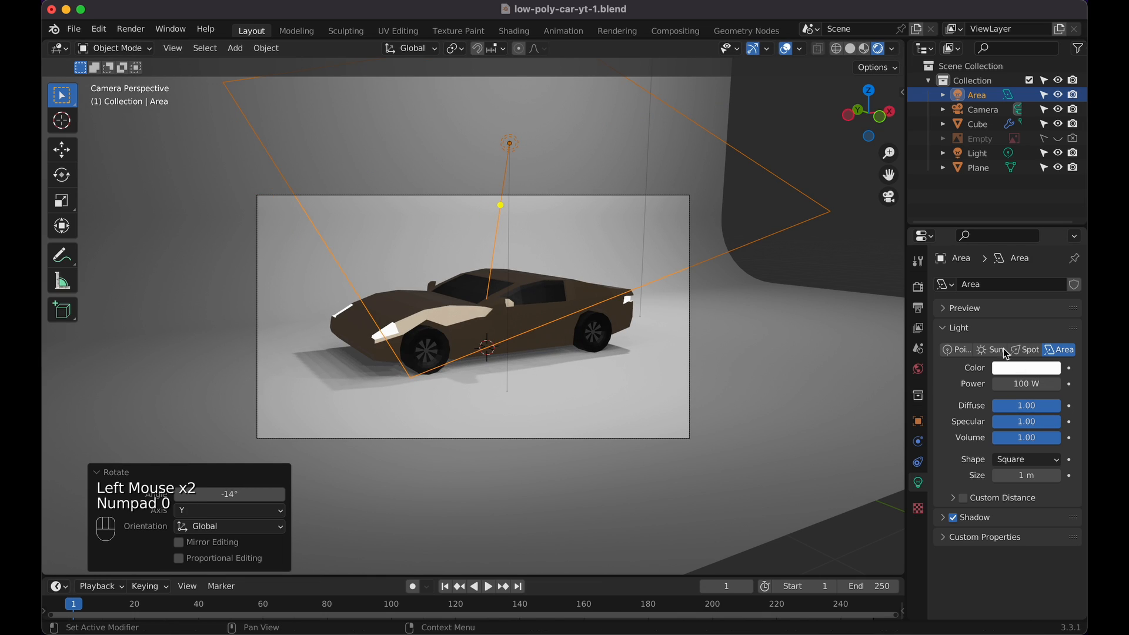
Change the scene's render engine to Cycles
left_click(918, 261)
left_click(918, 287)
left_click(1035, 285)
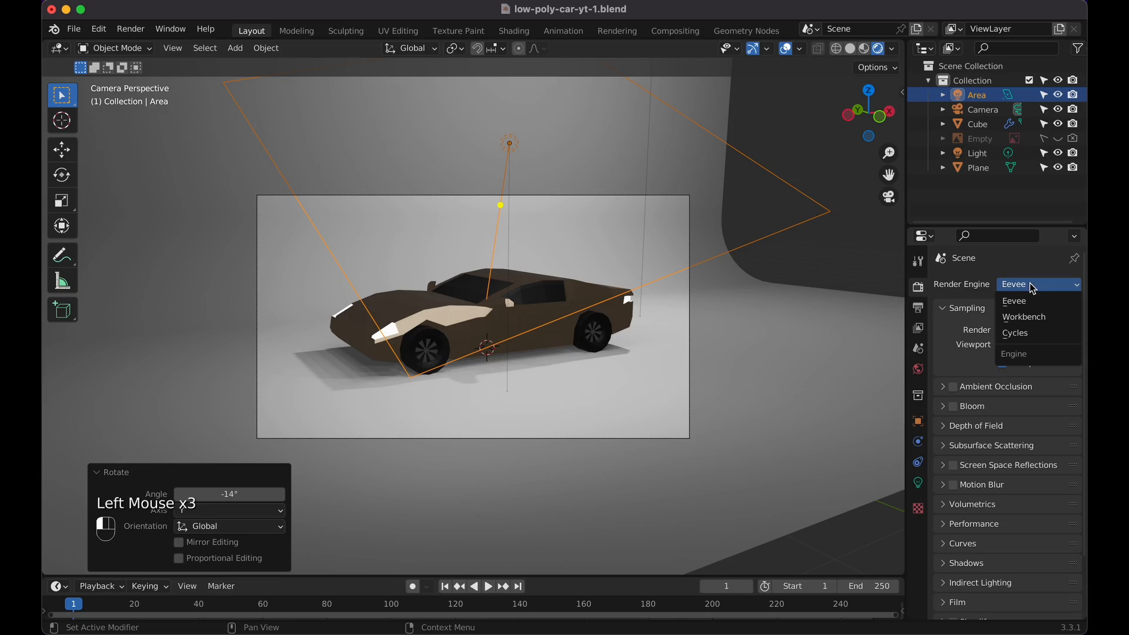
left_click(1023, 332)
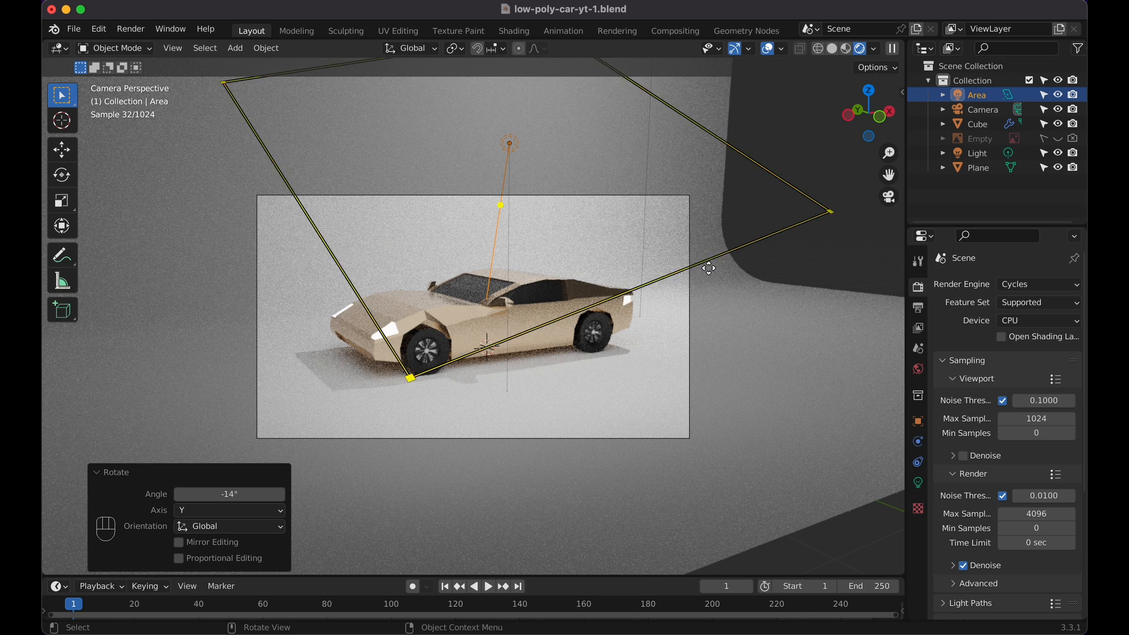
Switch the render engine to Eevee and back to Cycles to compare how the car is lit
left_click(1012, 284)
left_click(1015, 302)
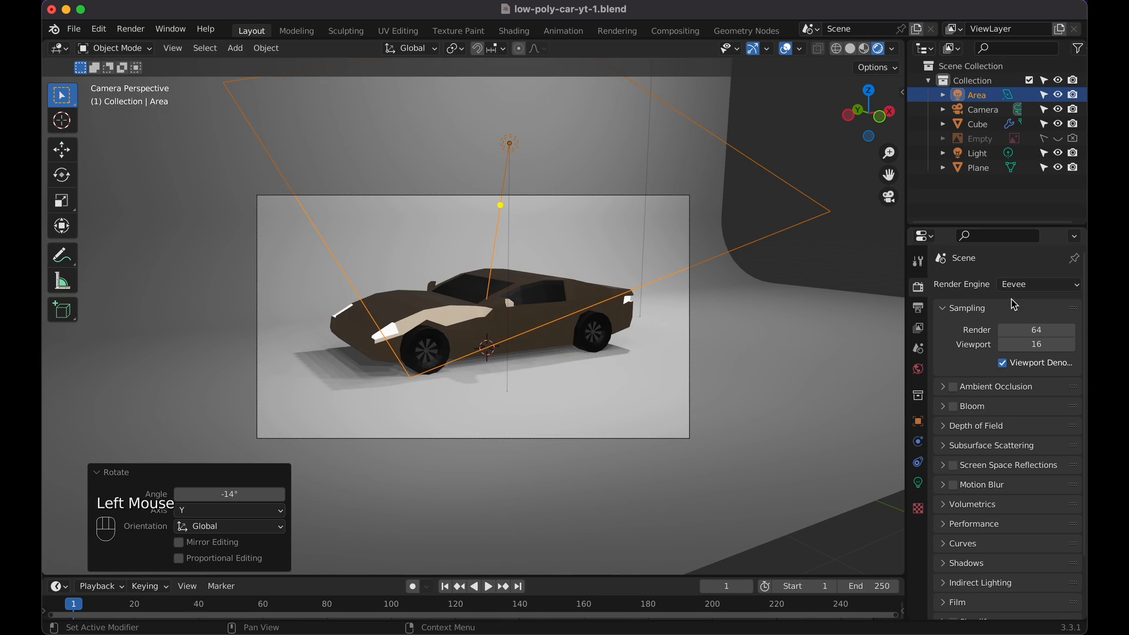
left_click(1015, 289)
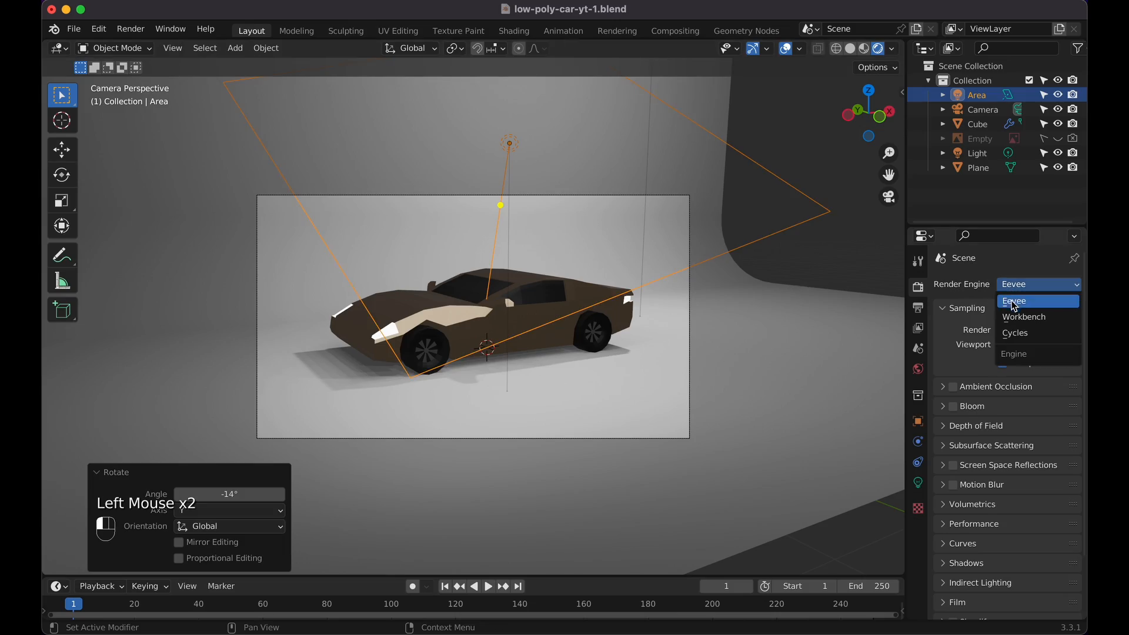
left_click(1015, 332)
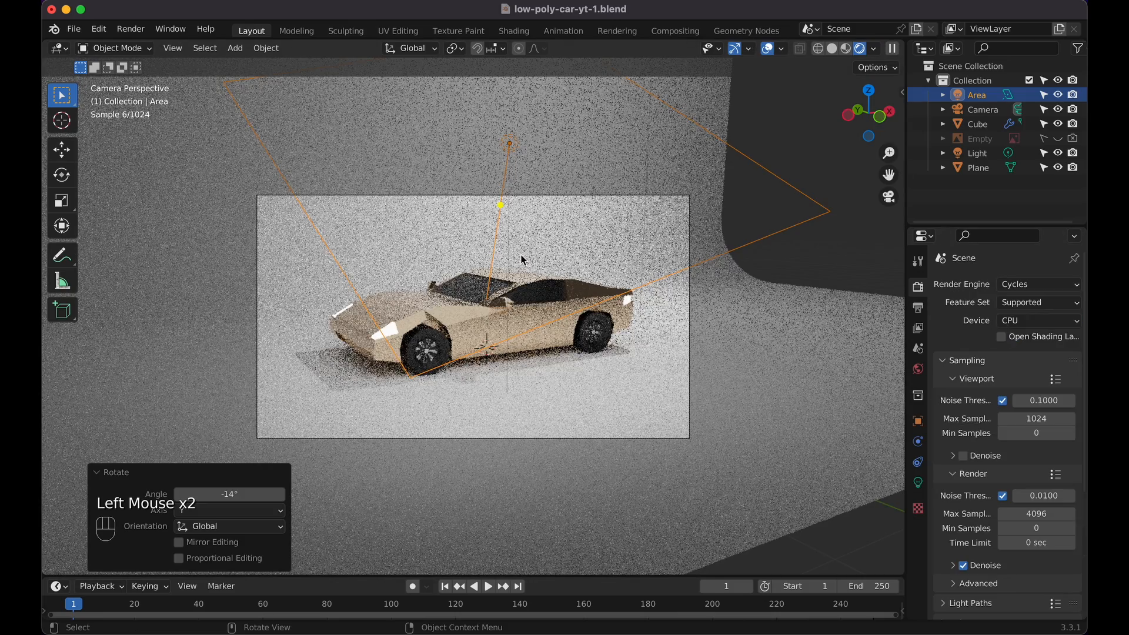
Try a roughness of 0.8 on the car's Rim material and set it back to 0.2
left_click(559, 347)
left_click(921, 544)
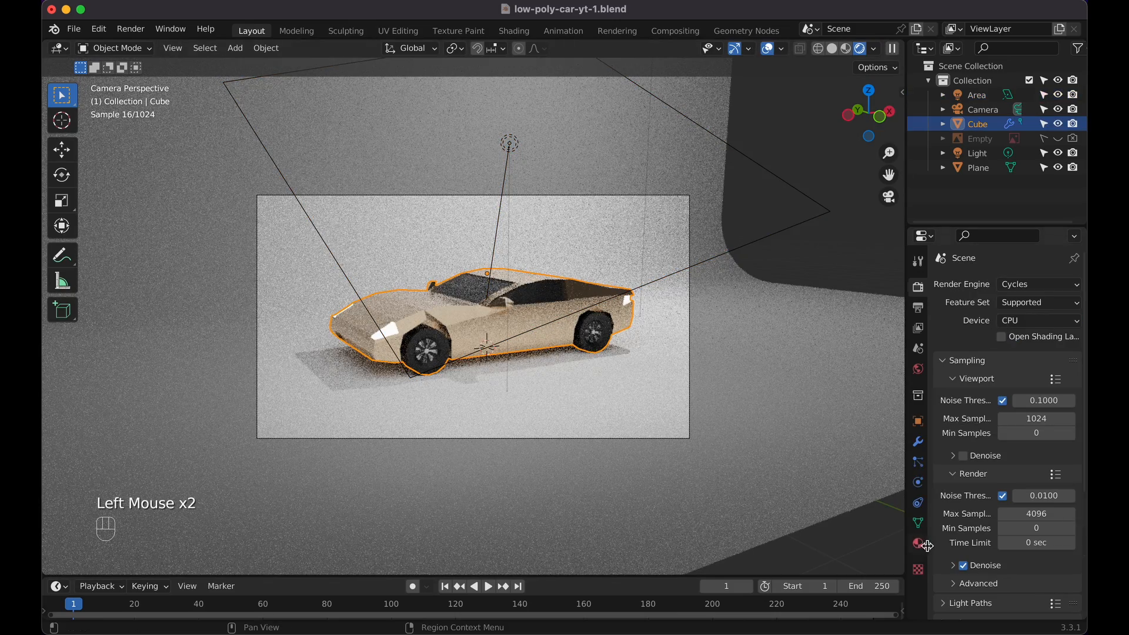
left_click(921, 546)
scroll(1016, 522, "down", 3)
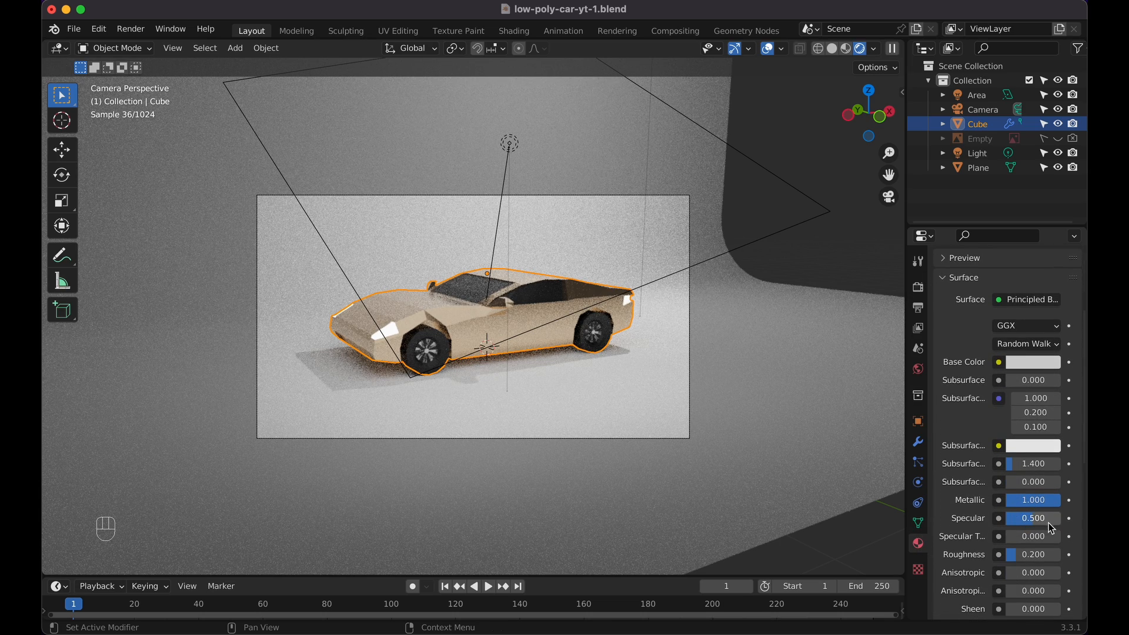
left_click_drag(1031, 558, 1049, 557)
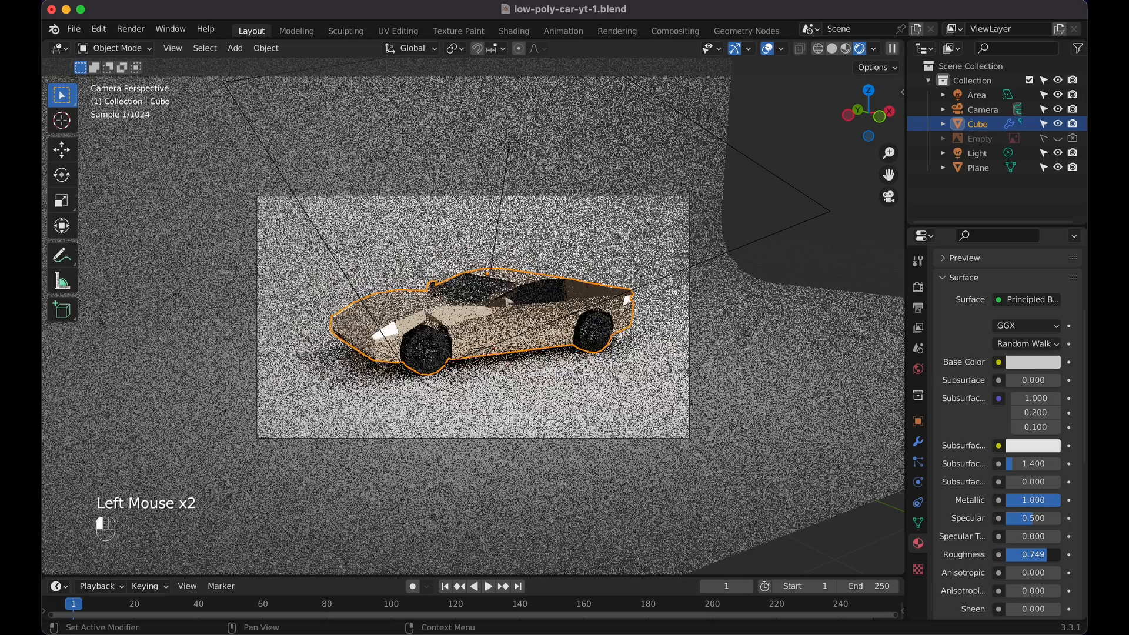
left_click(1047, 555)
key("BackSpace")
key("Return")
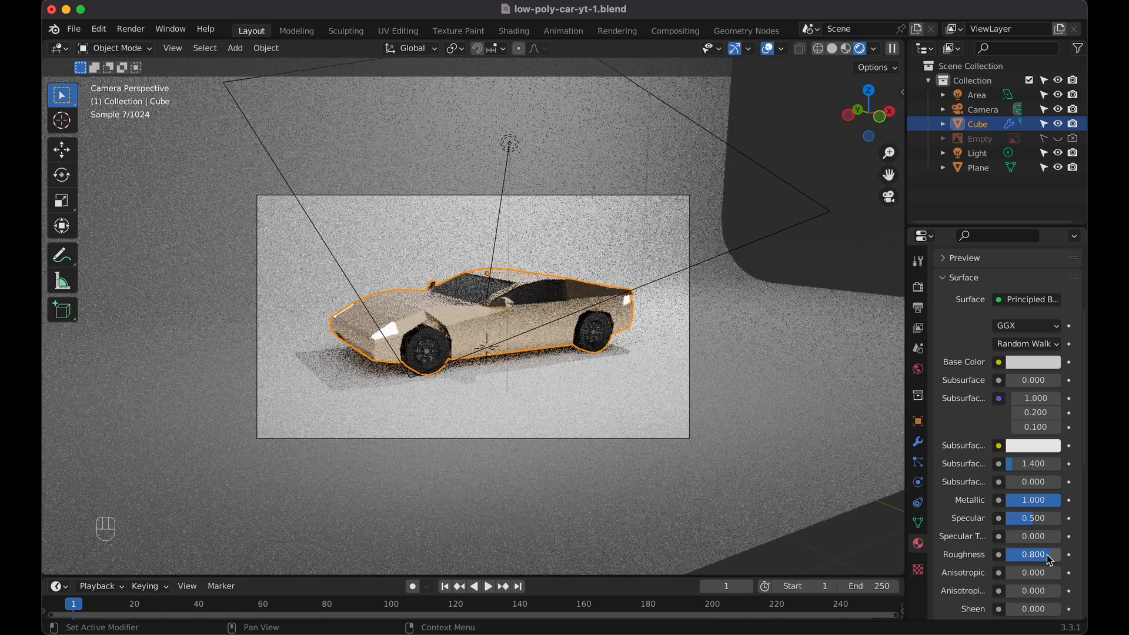
left_click(1047, 555)
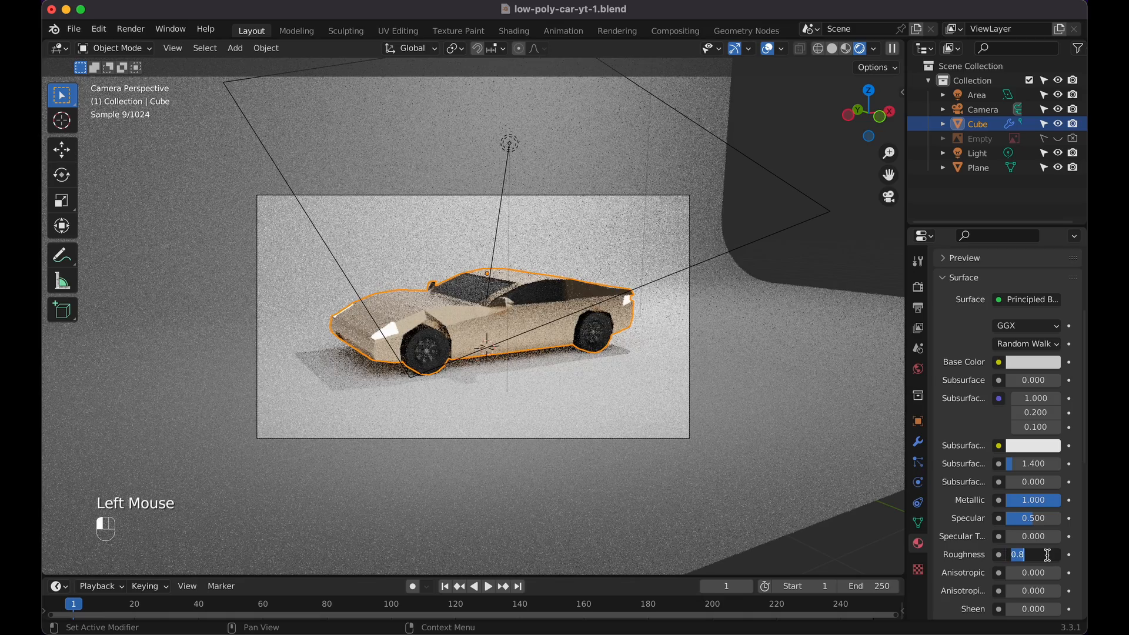
key("Return")
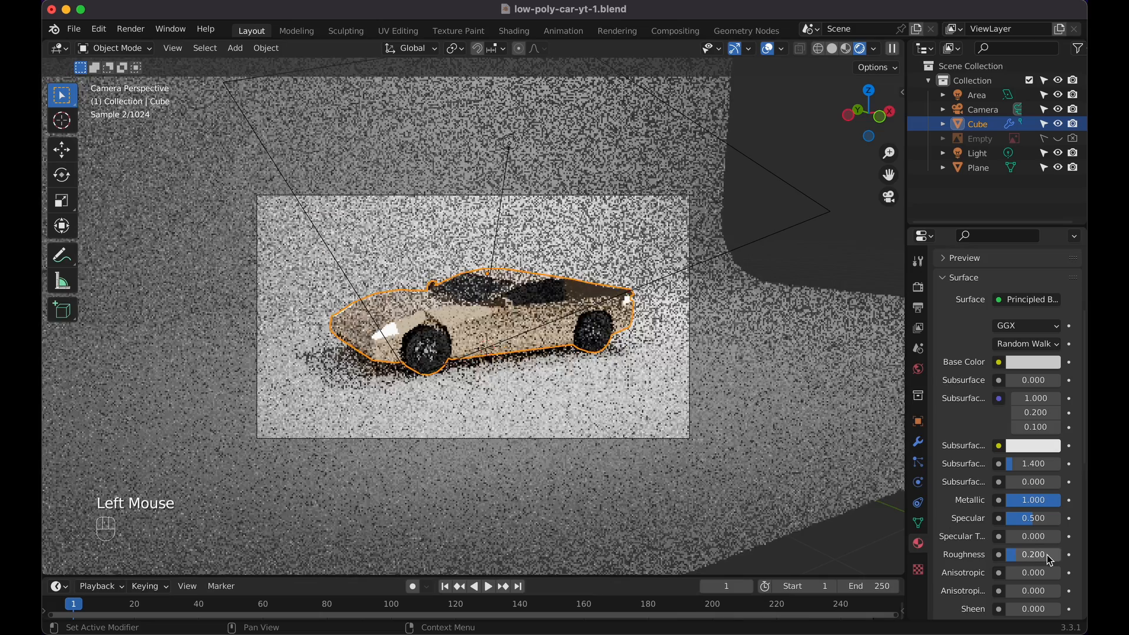
Try a roughness of 0.8 on the car's Base Color material and set it back to 0.2
scroll(1020, 368, "up", 5)
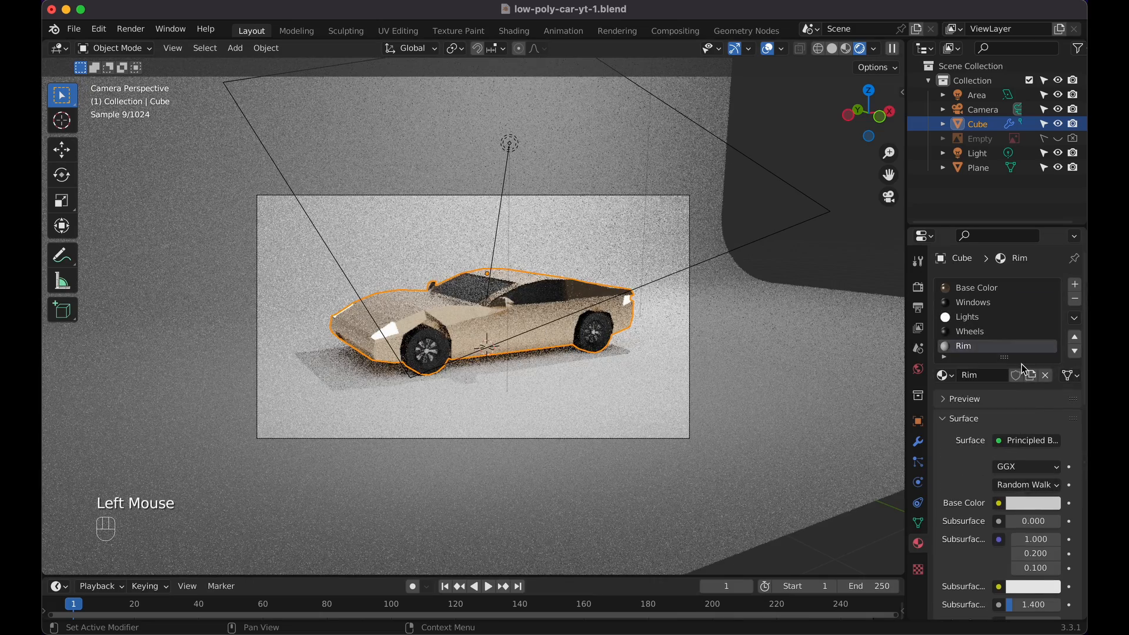
double_click(994, 290)
scroll(1019, 546, "down", 8)
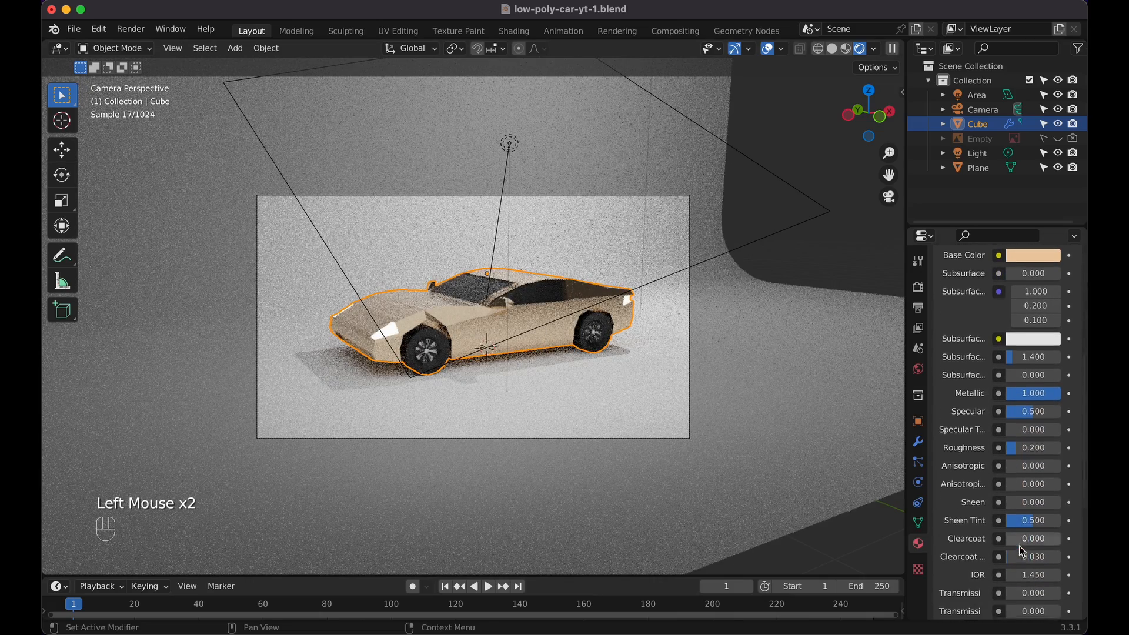
left_click_drag(1033, 445, 1053, 446)
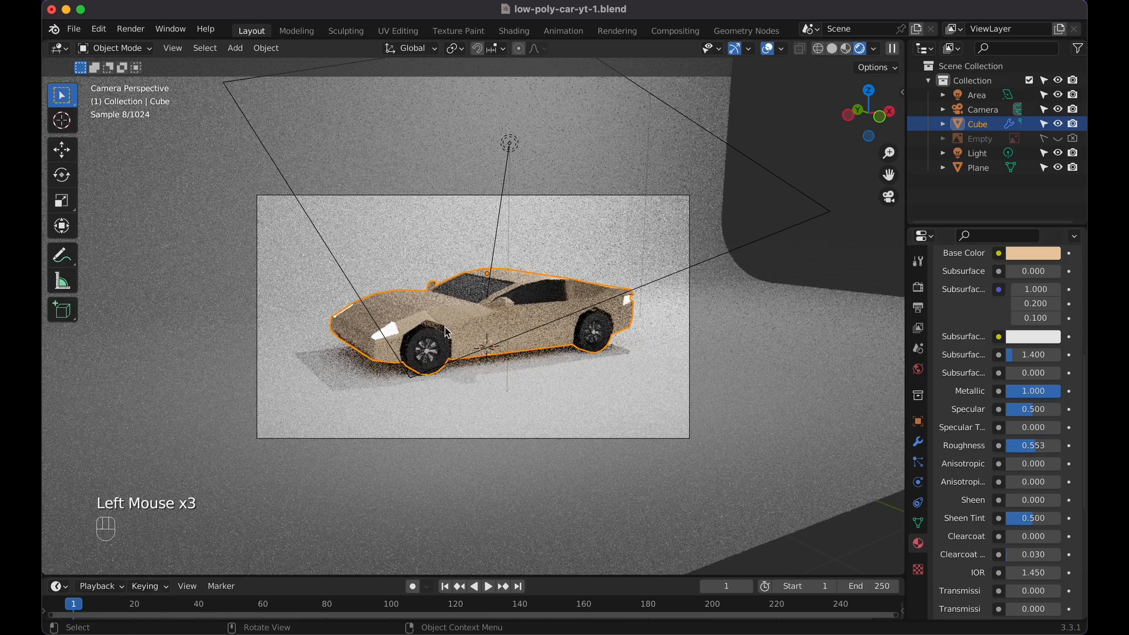
left_click(1041, 445)
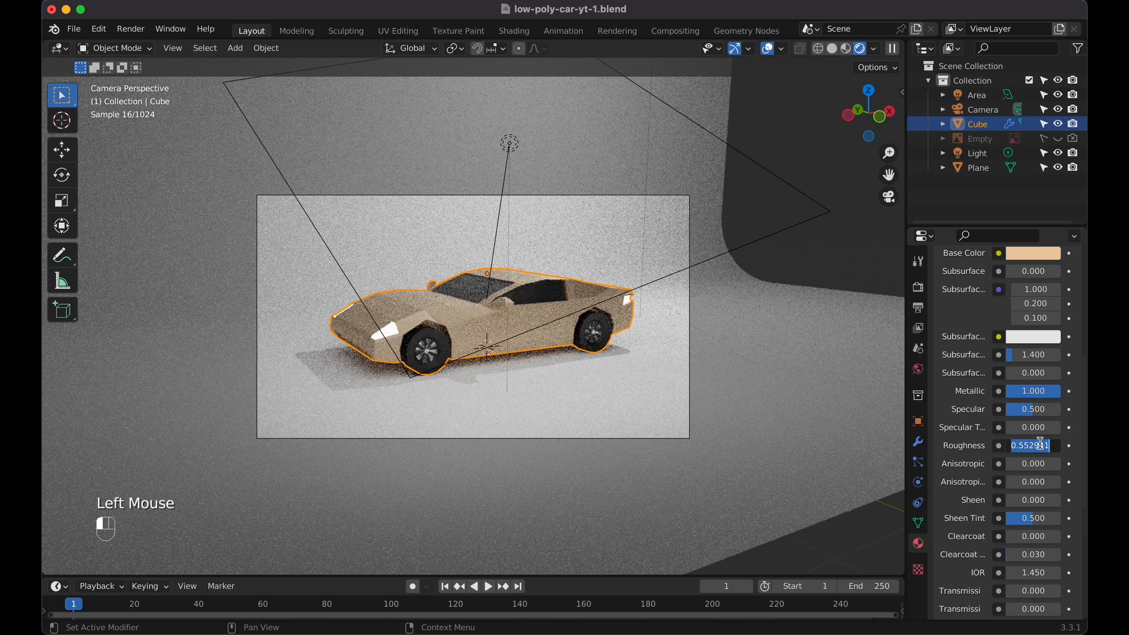
type(".8")
key("Return")
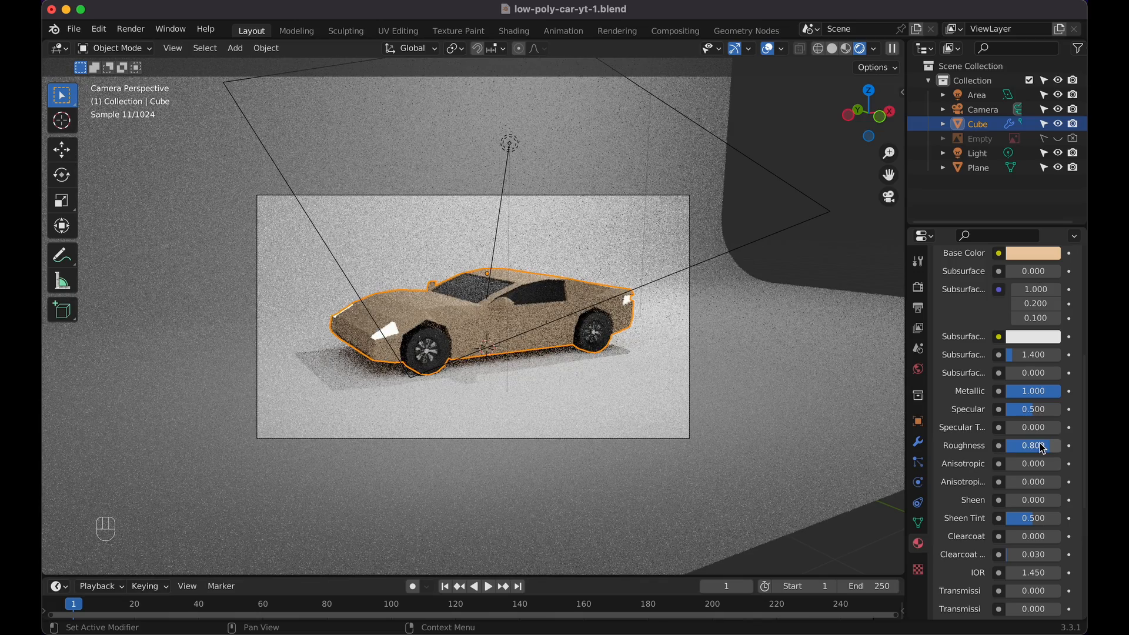
left_click(1042, 446)
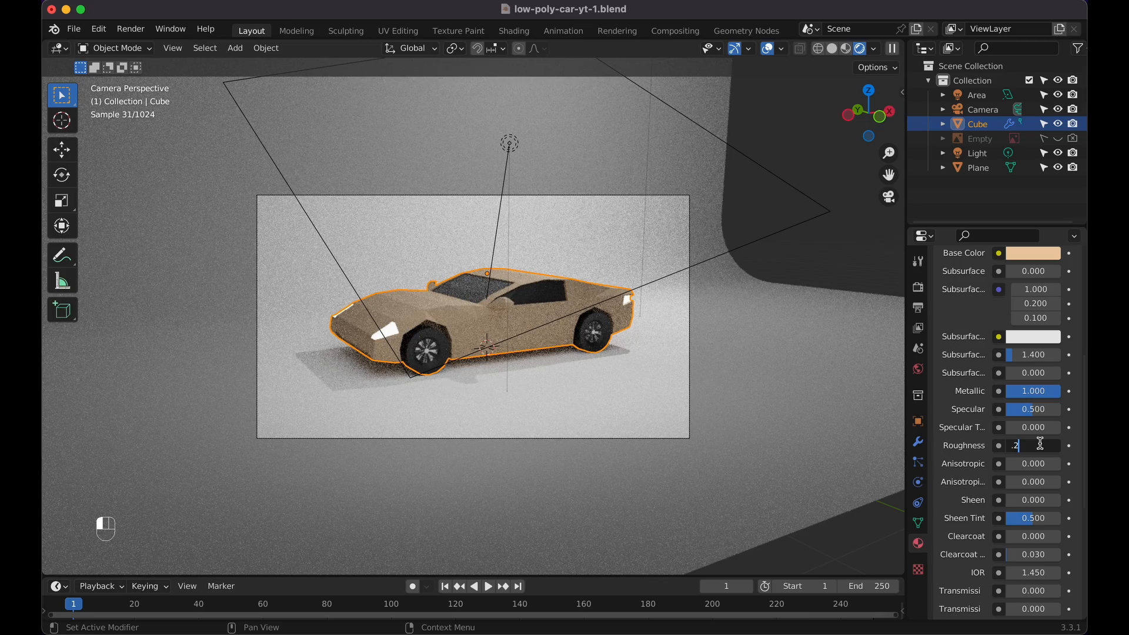
key("Return")
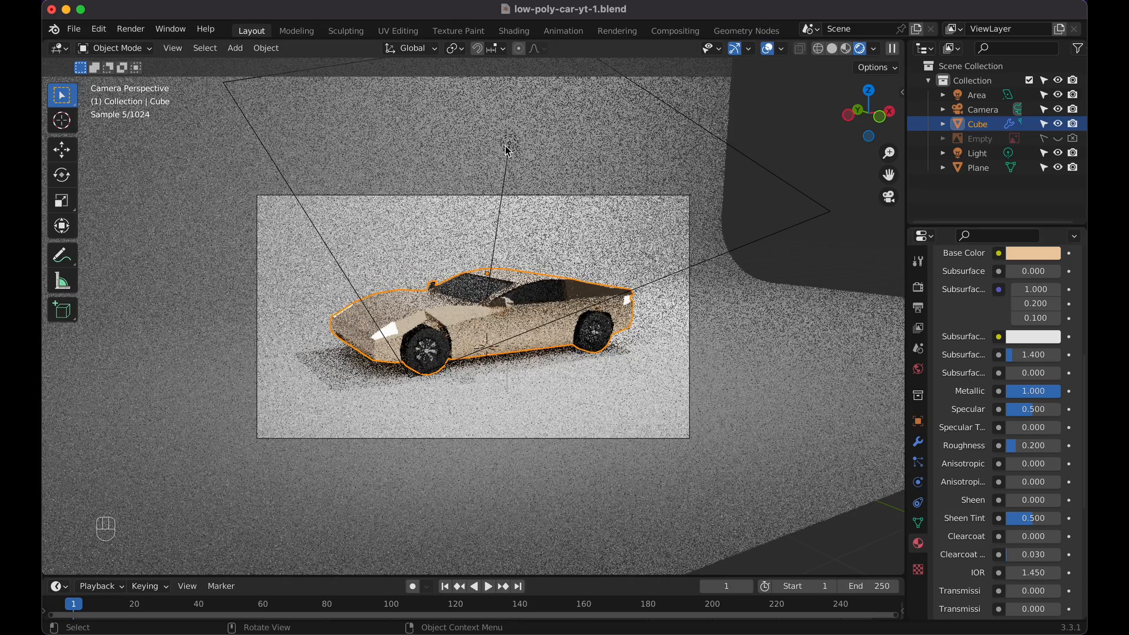
Raise the area light about 0.676 m along Z and shift it about -0.882 m along X
left_click(510, 147)
key("g")
key("z")
left_click(513, 83)
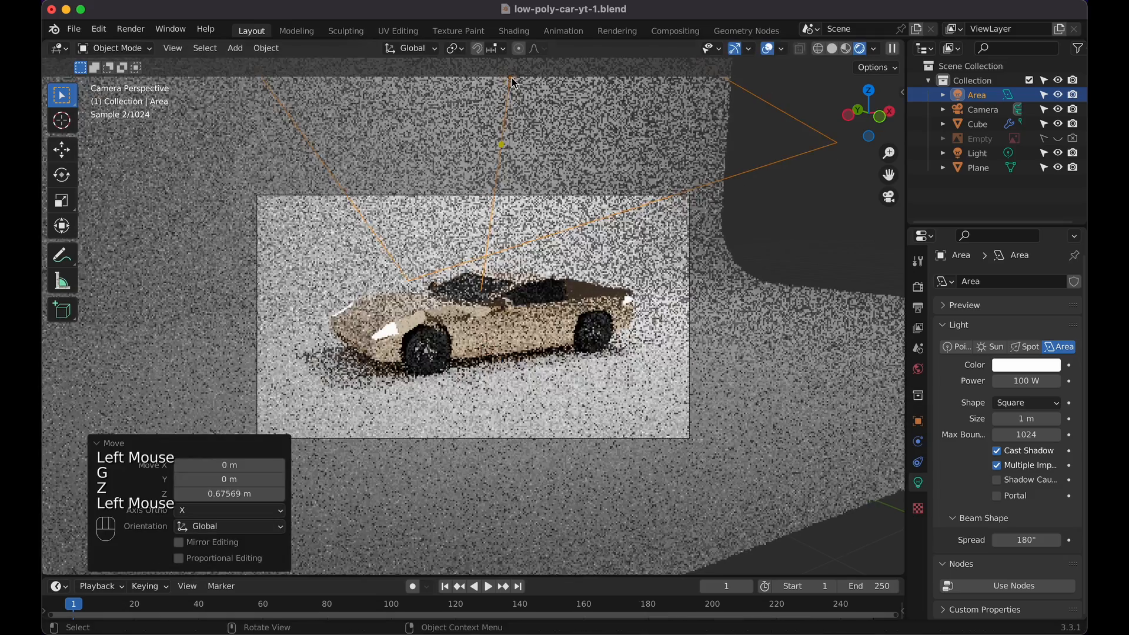
key("g")
key("x")
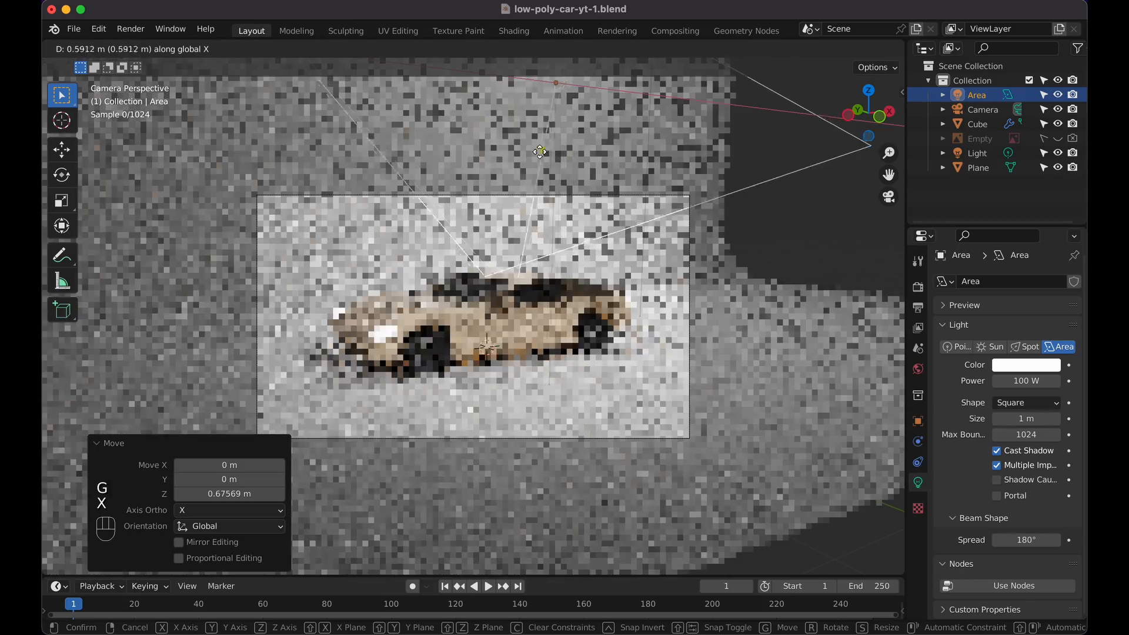
left_click(425, 183)
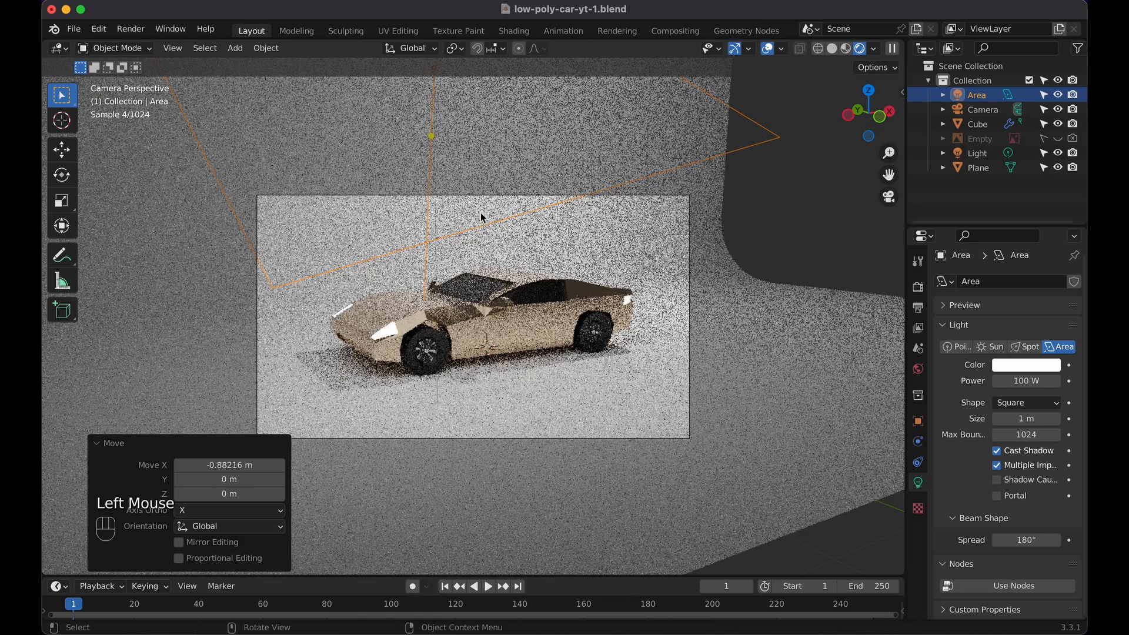
Add a sun light, move it up beside the car's rear and set its strength to 3
key("shift+a")
left_click(685, 305)
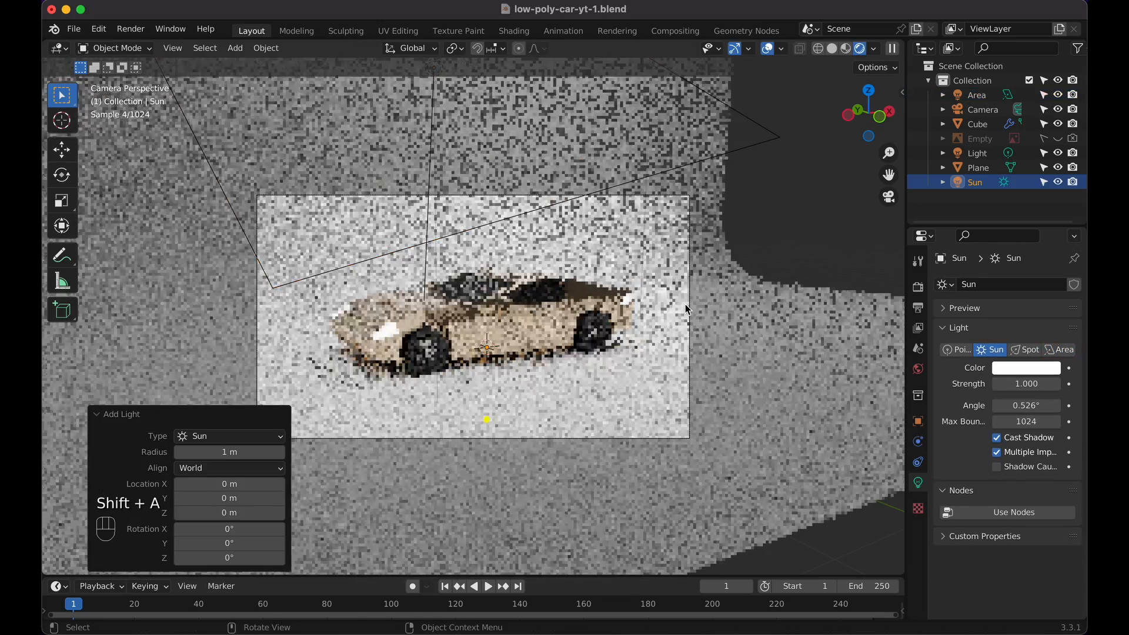
key("g")
left_click(891, 183)
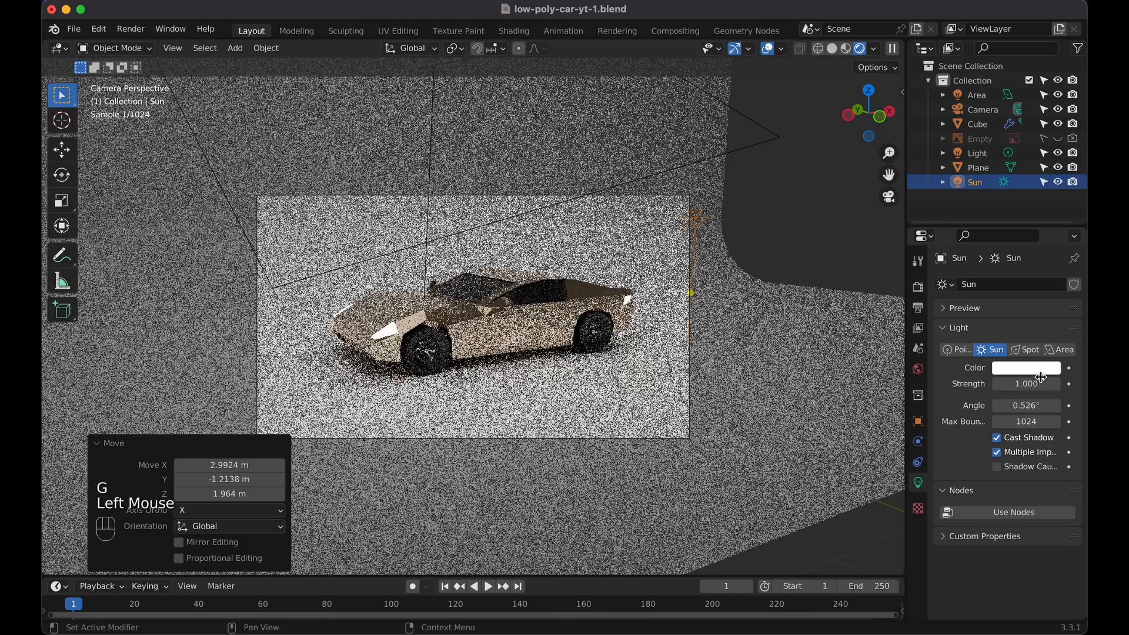
double_click(1043, 384)
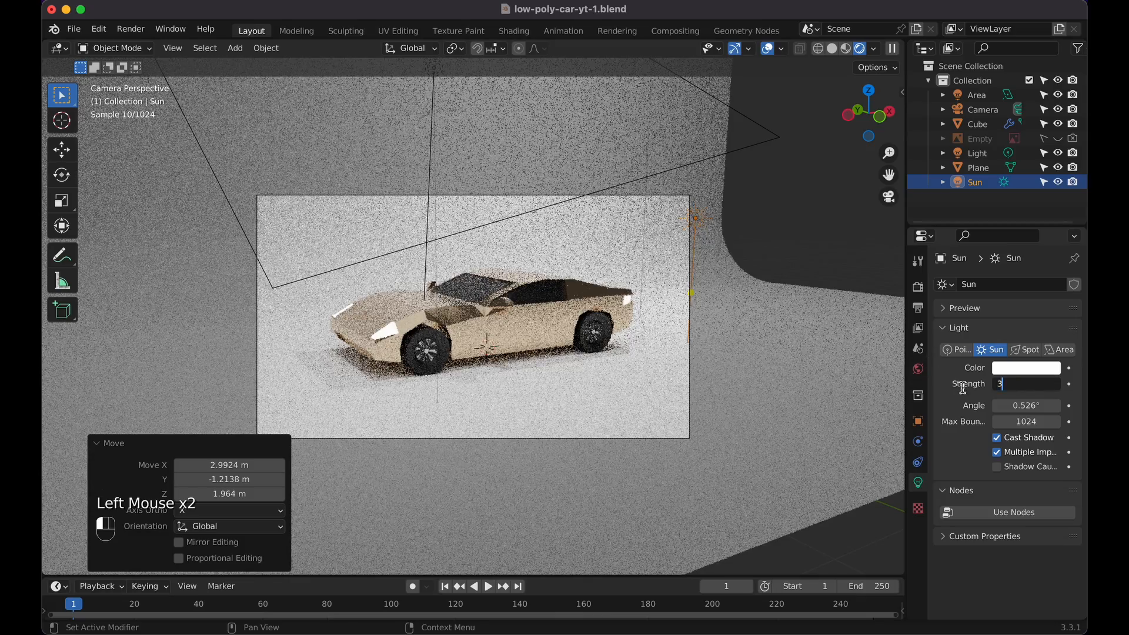
type("3")
key("Return")
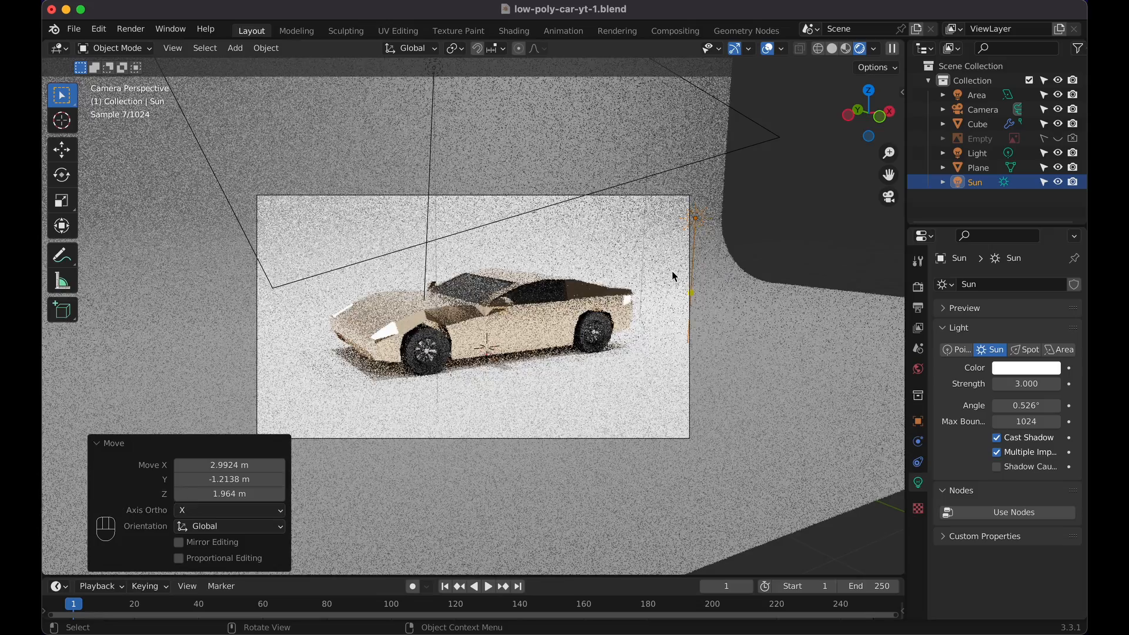
Clear the area light's rotation while viewing the scene from above
key("KP_7")
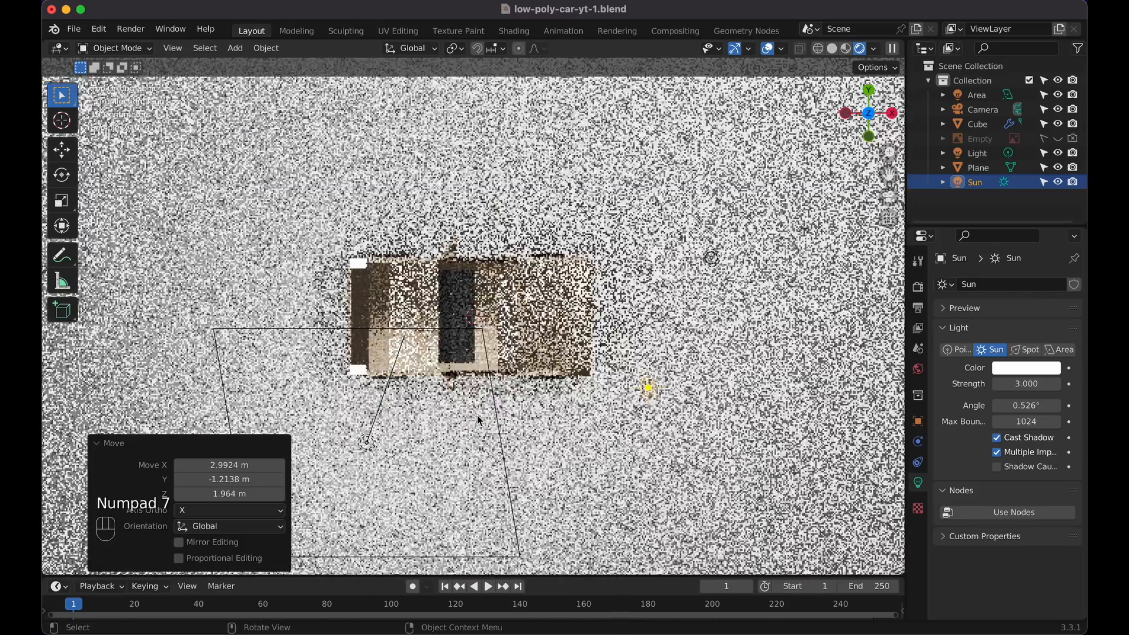
middle_click_drag(478, 415, 489, 334, "shift")
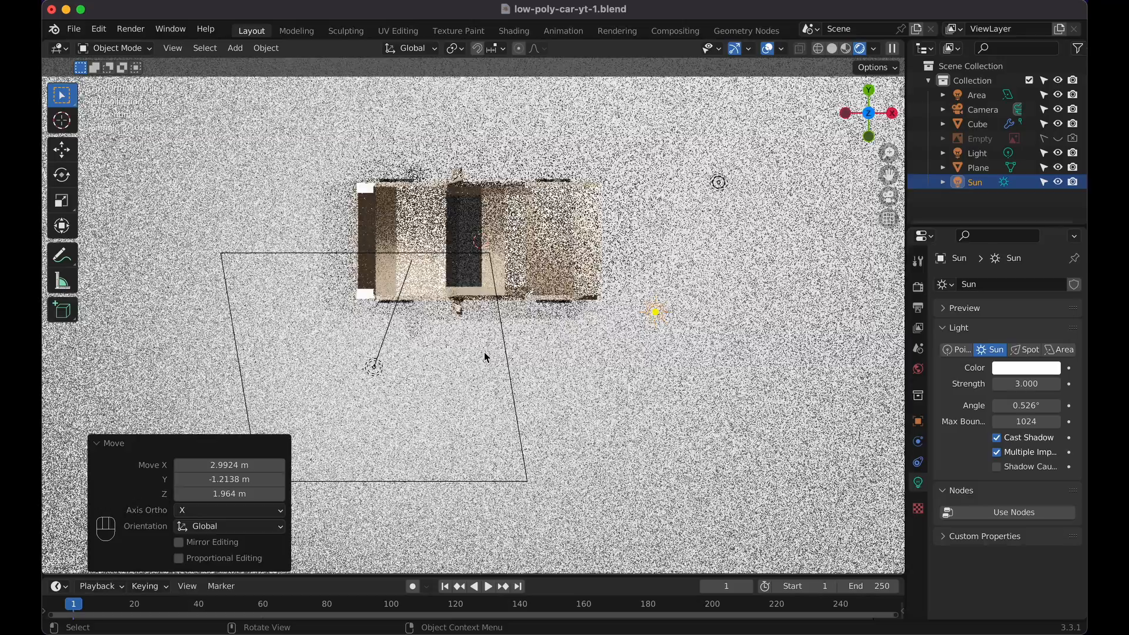
left_click(547, 372)
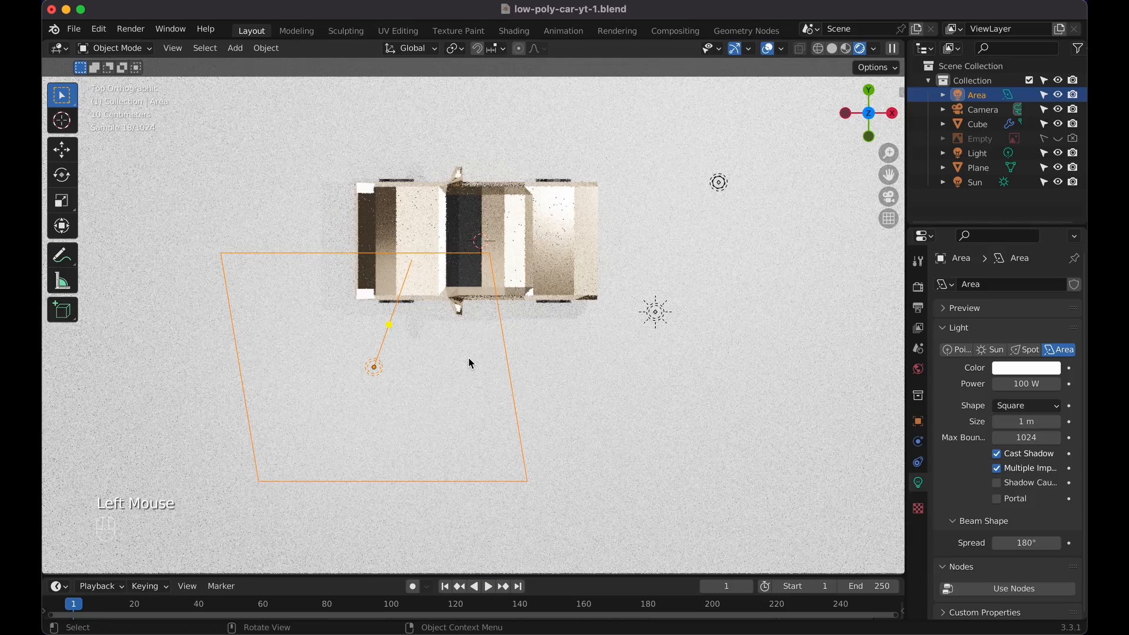
key("alt+r")
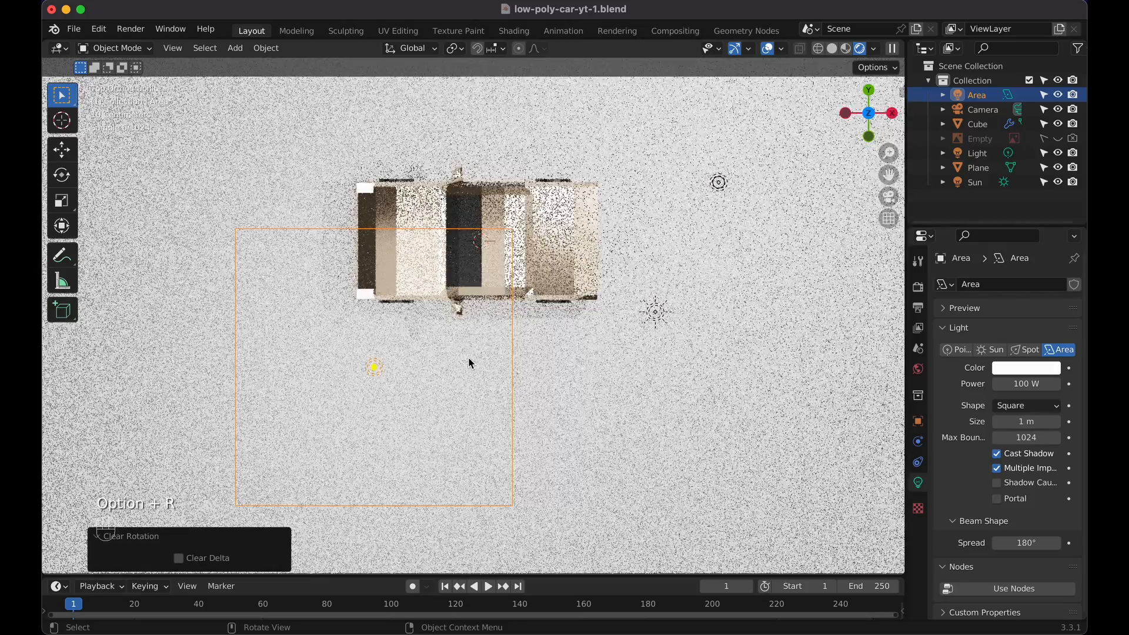
Duplicate the area light three times, placing the copies in front of, along the far side of and near the rear of the car
scroll(468, 357, "down", 2)
key("shift+d")
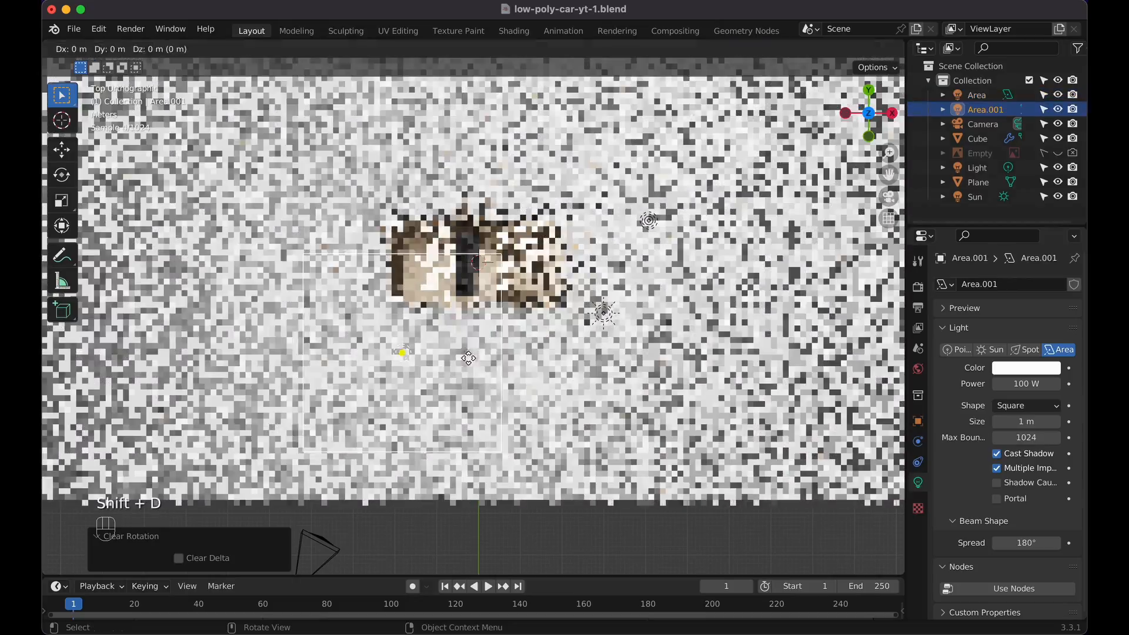
left_click(336, 235)
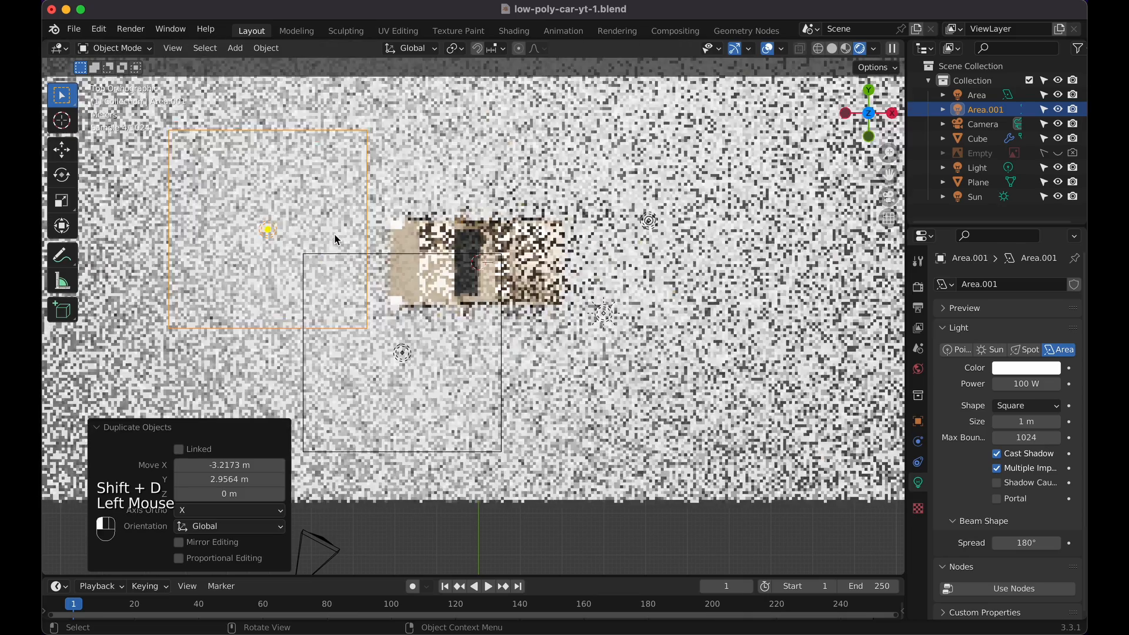
key("shift+d")
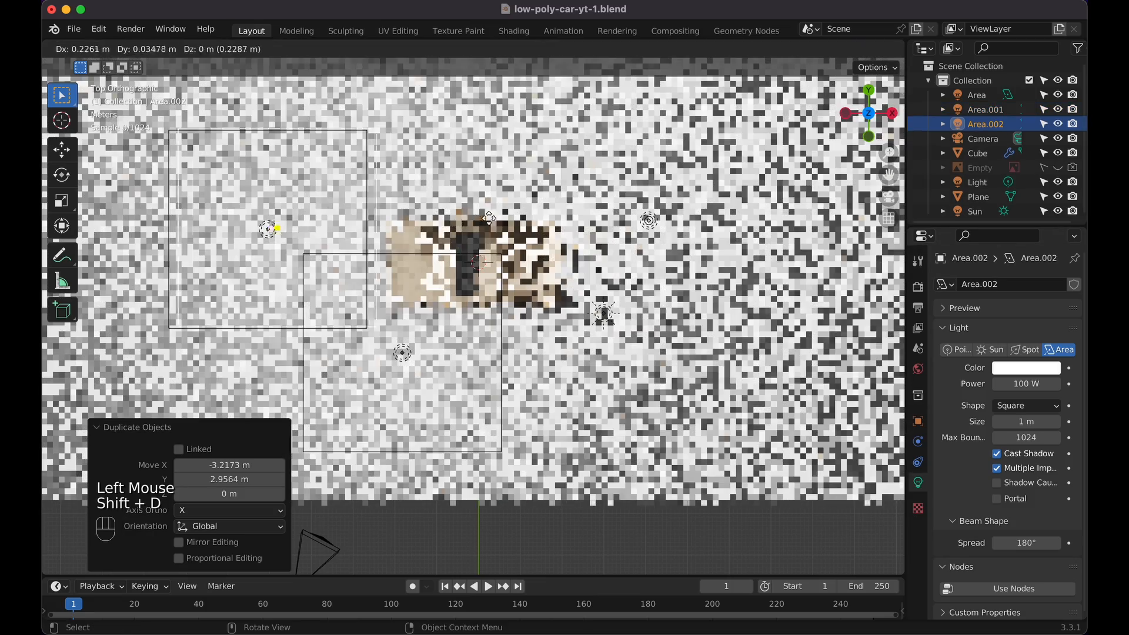
left_click(658, 157)
key("shift+d")
left_click(801, 341)
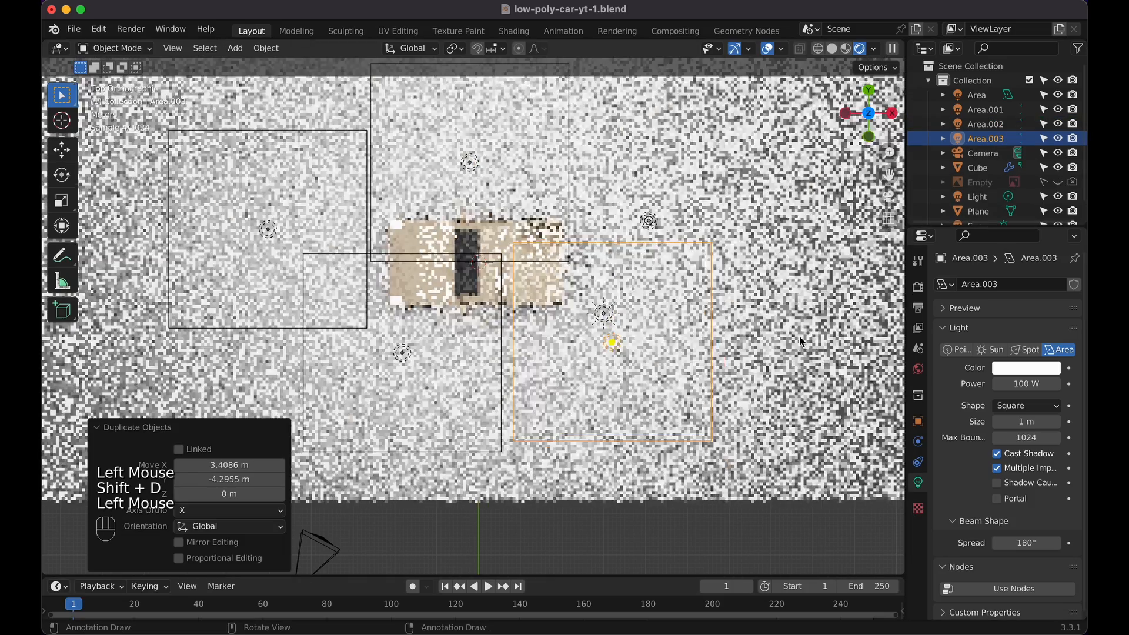
Duplicate the area light on the car's far side, placing the copy about 4.06 m along X towards the rear
key("KP_0")
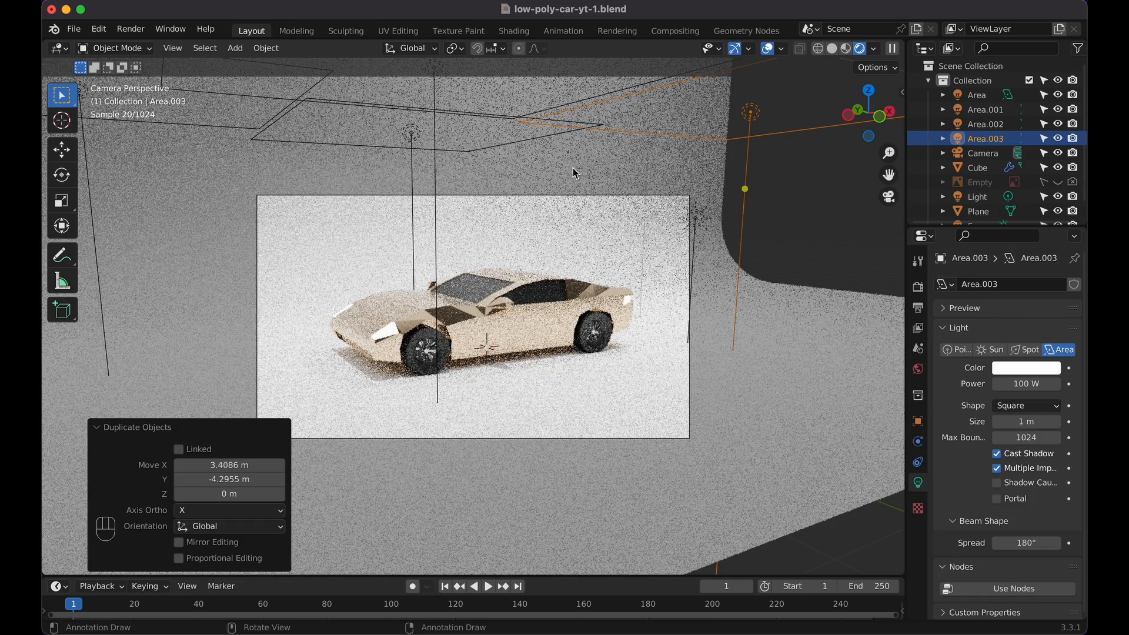
key("KP_7")
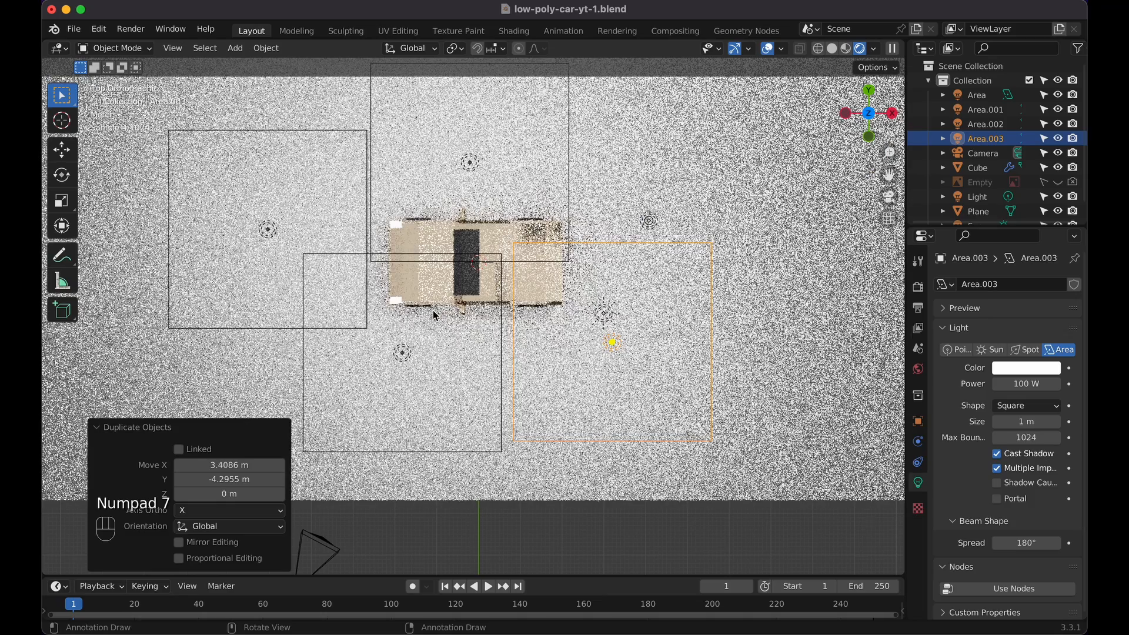
middle_click_drag(435, 316, 433, 310)
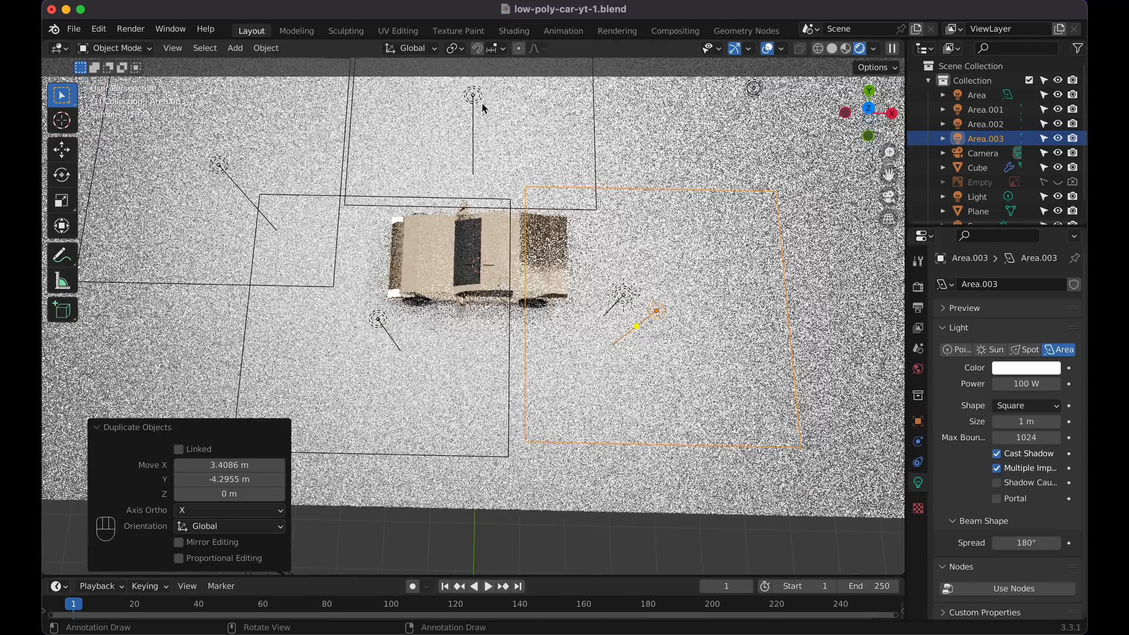
left_click(473, 95)
key("shift+d")
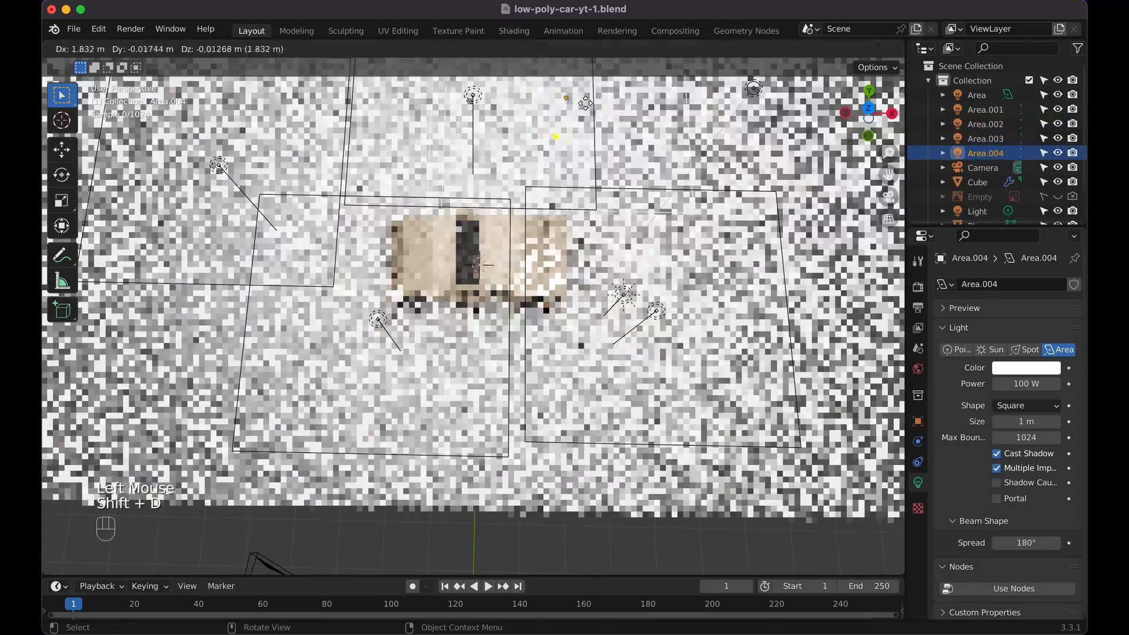
left_click(679, 91)
key("KP_0")
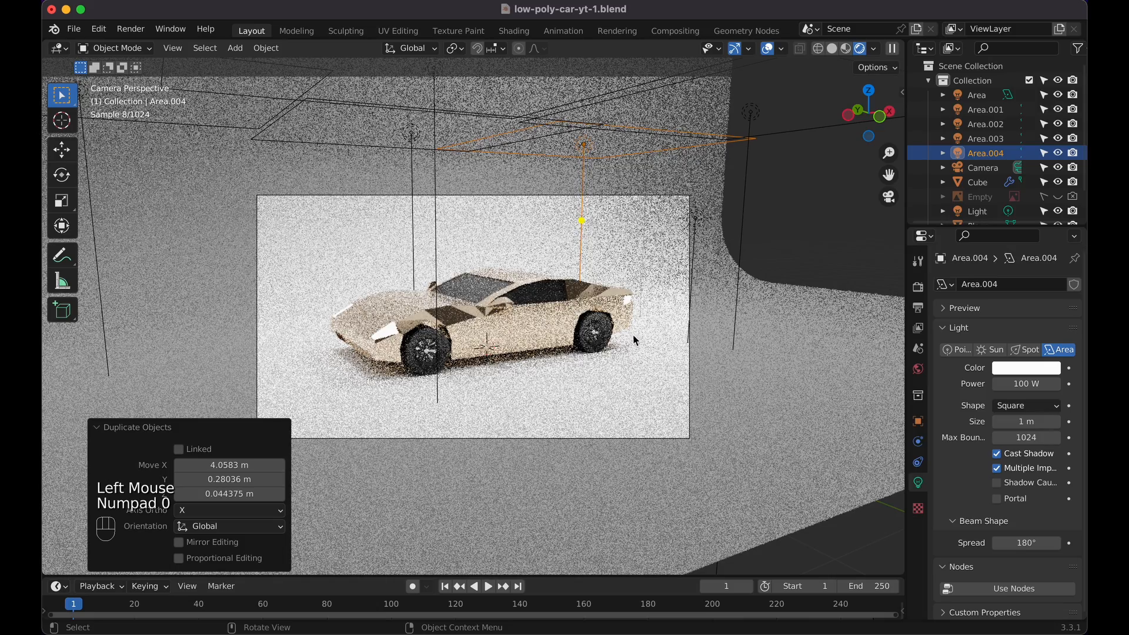
Rotate the original area light about 37.1° around X and move it about -3.25 m along Y
middle_click_drag(447, 226, 469, 206, "shift")
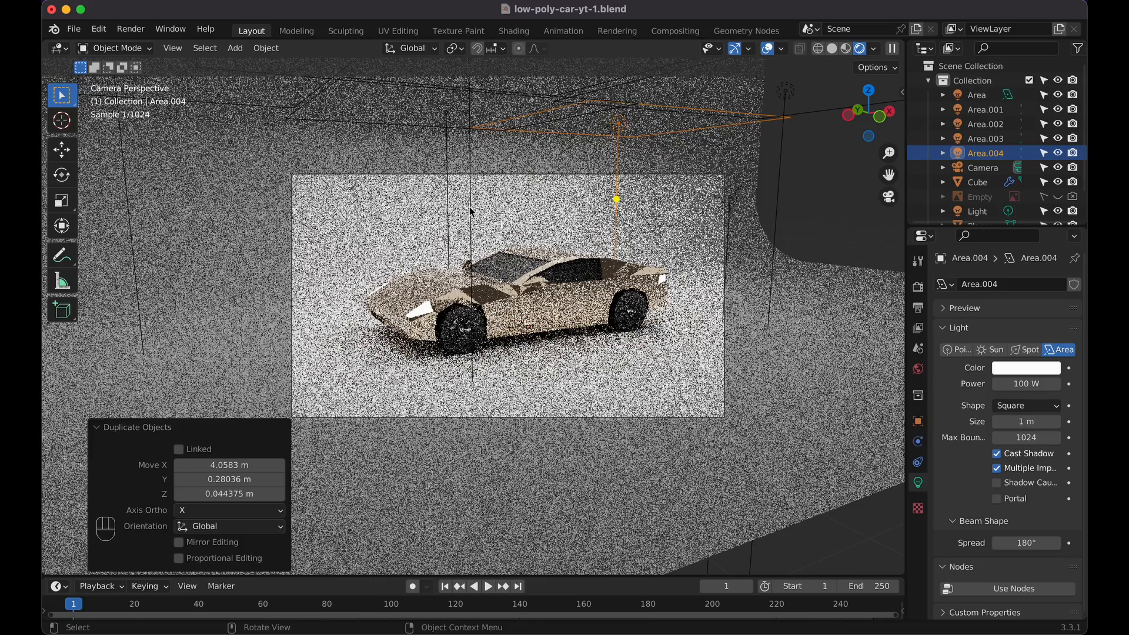
left_click(470, 208)
key("r")
key("x")
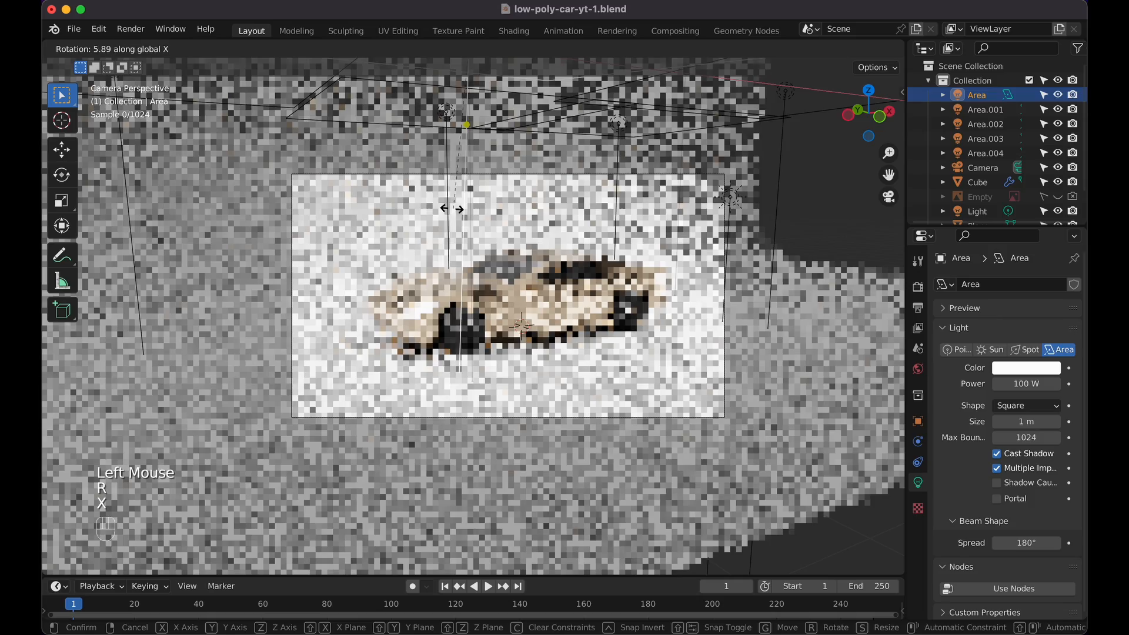
left_click(375, 172)
key("g")
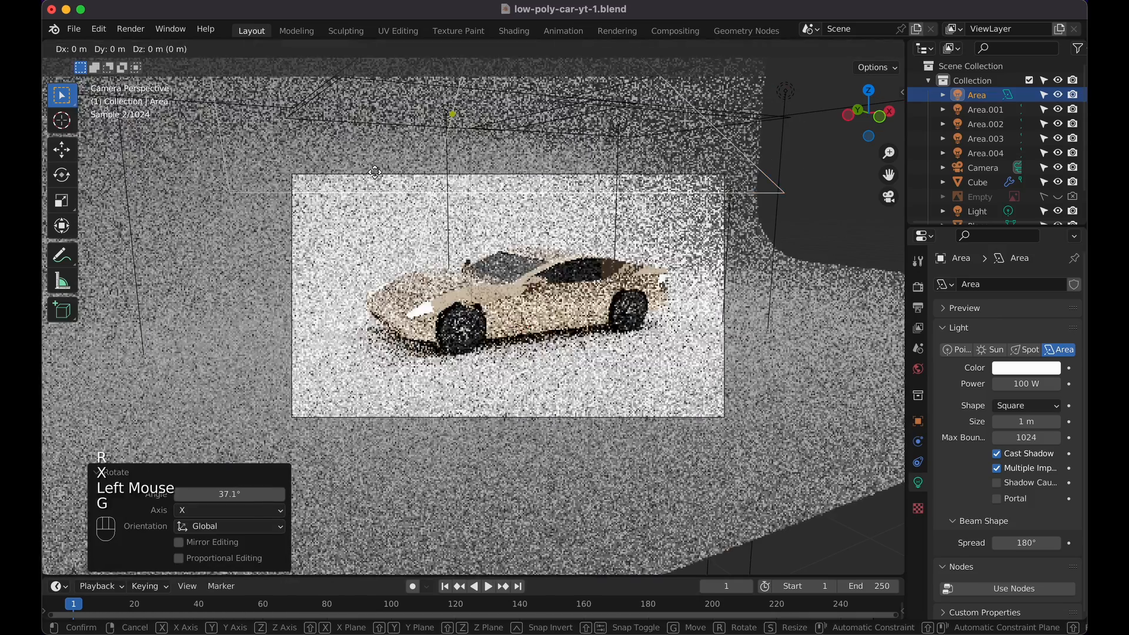
key("y")
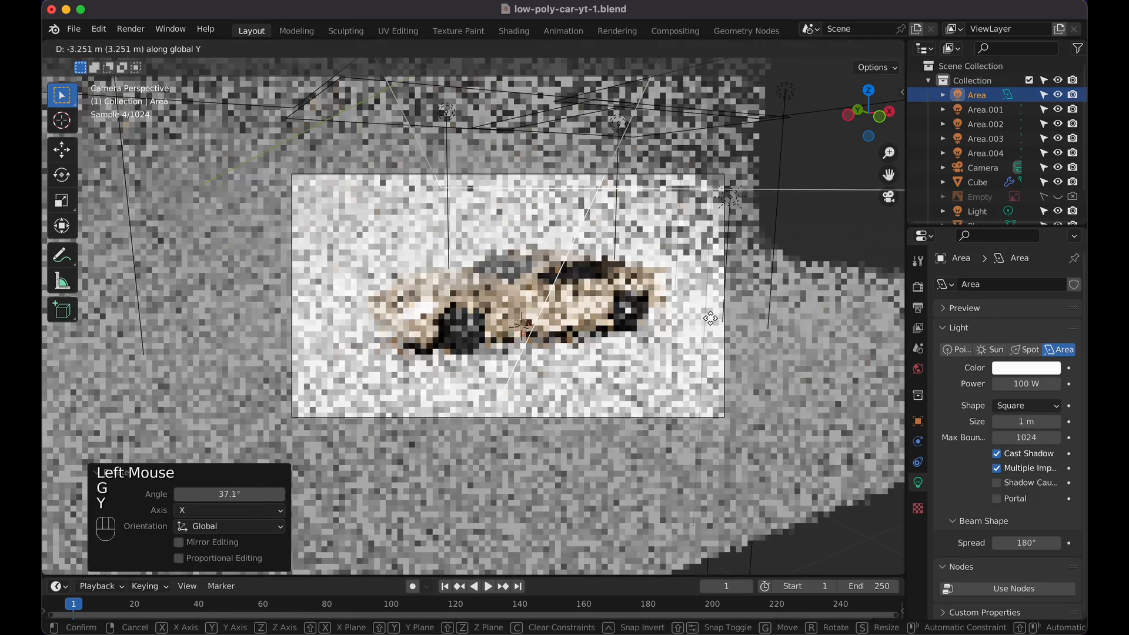
left_click(711, 318)
Set the car body's base colour to a bright orange with hue 0.067, saturation 0.667 and value 1
left_click(488, 318)
left_click(919, 544)
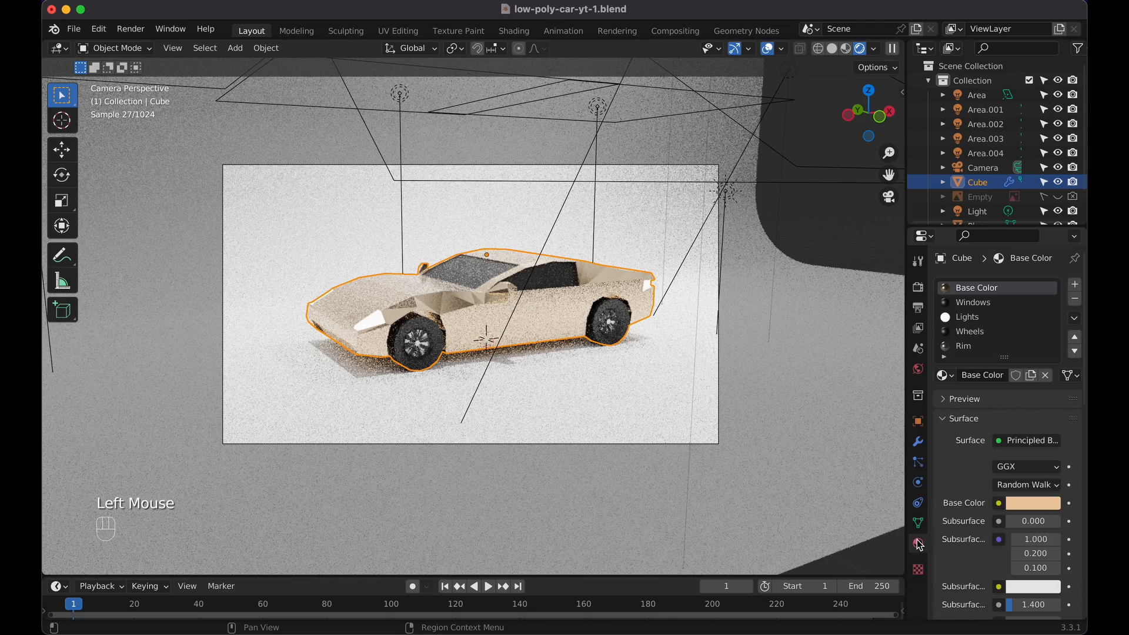
left_click(1031, 504)
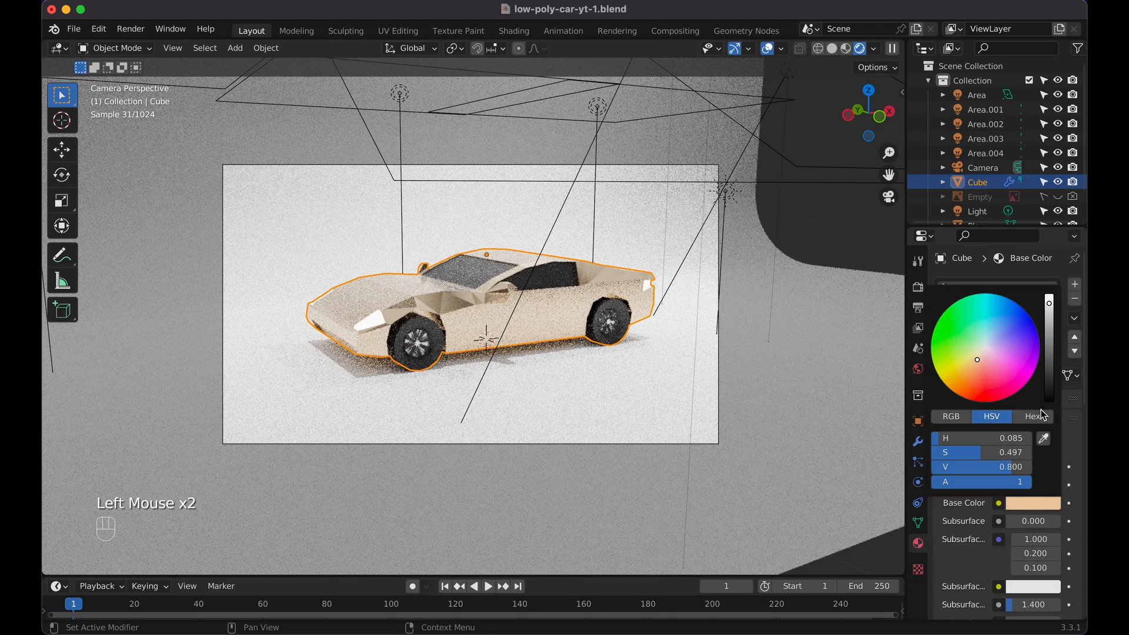
left_click_drag(1049, 382, 1050, 397)
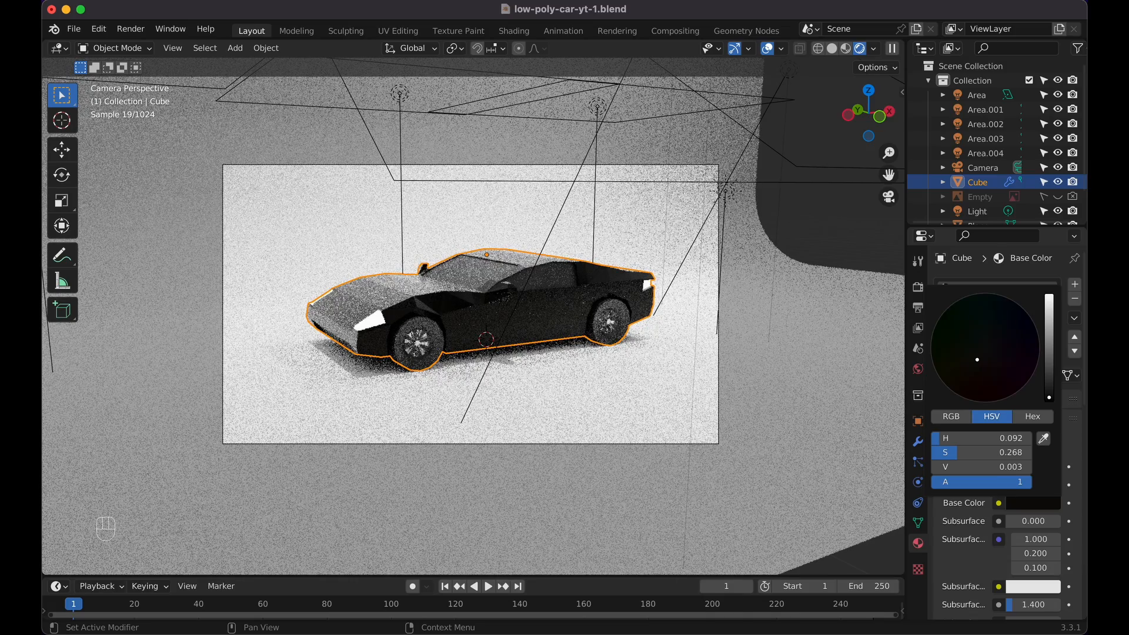
left_click_drag(1050, 398, 1049, 294)
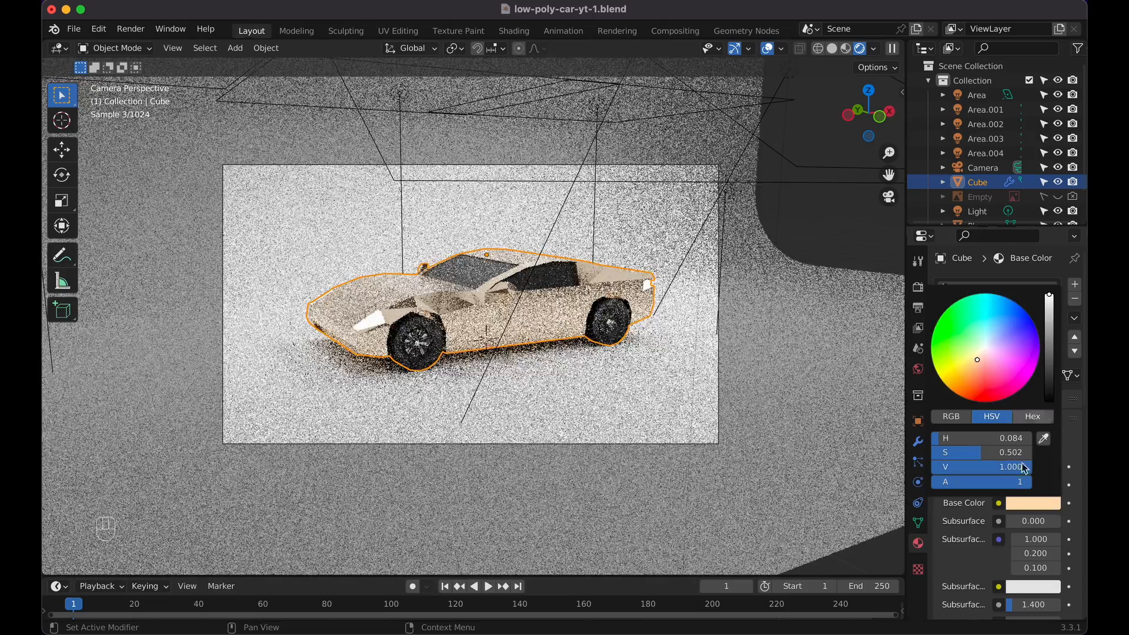
left_click_drag(980, 357, 975, 366)
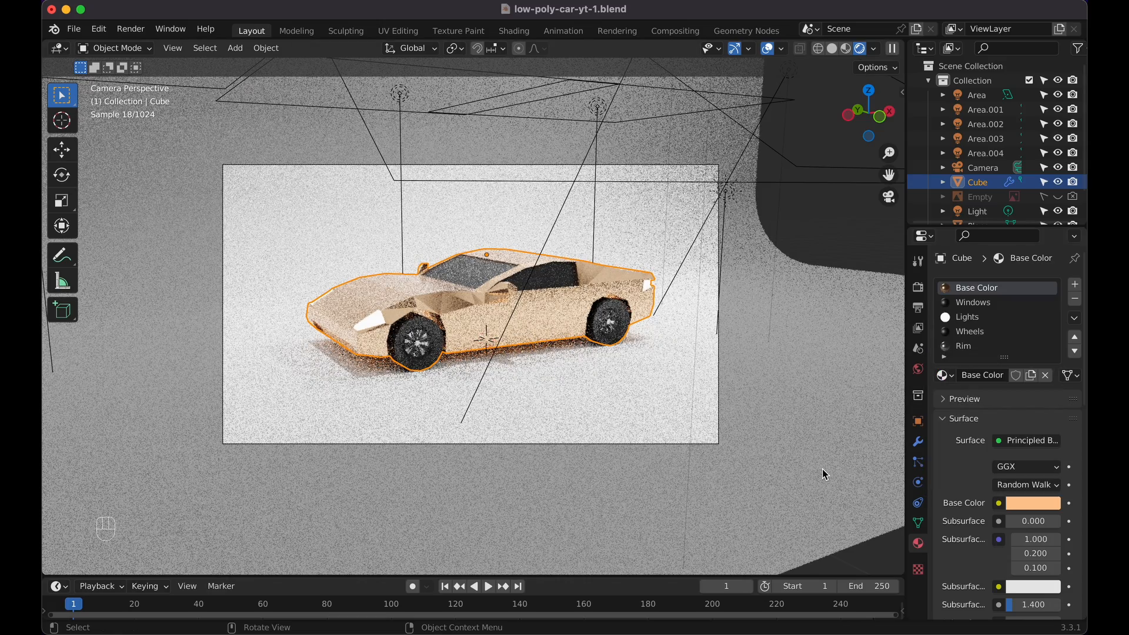
Set both the roughness and the metallic value of the car body's Base Color material to 0.6
scroll(984, 528, "down", 8)
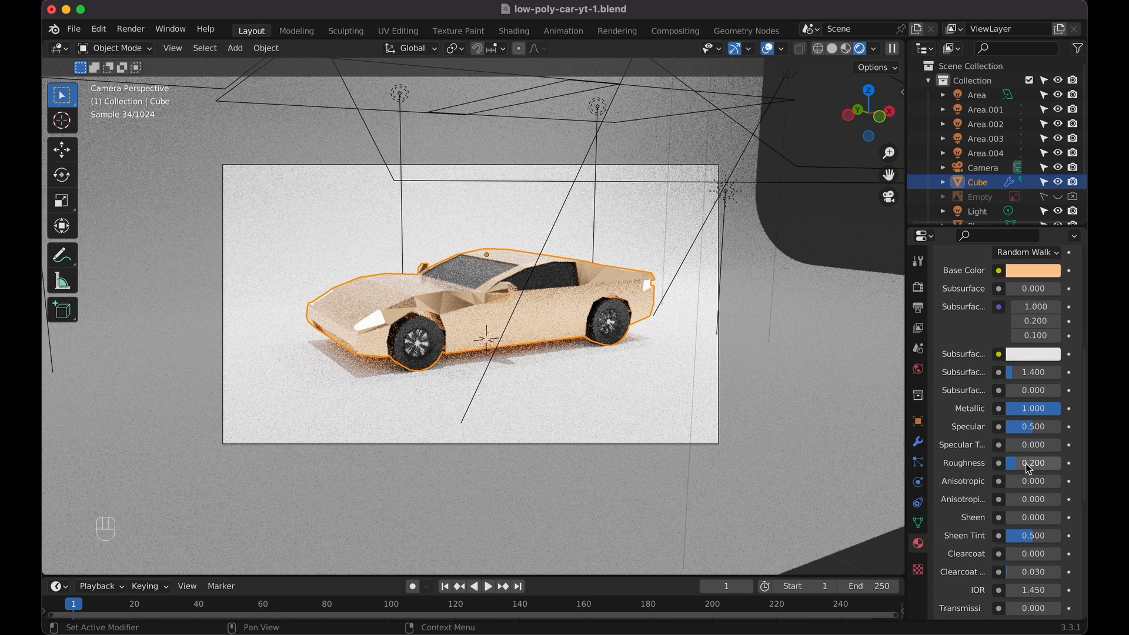
left_click_drag(1028, 469, 1070, 469)
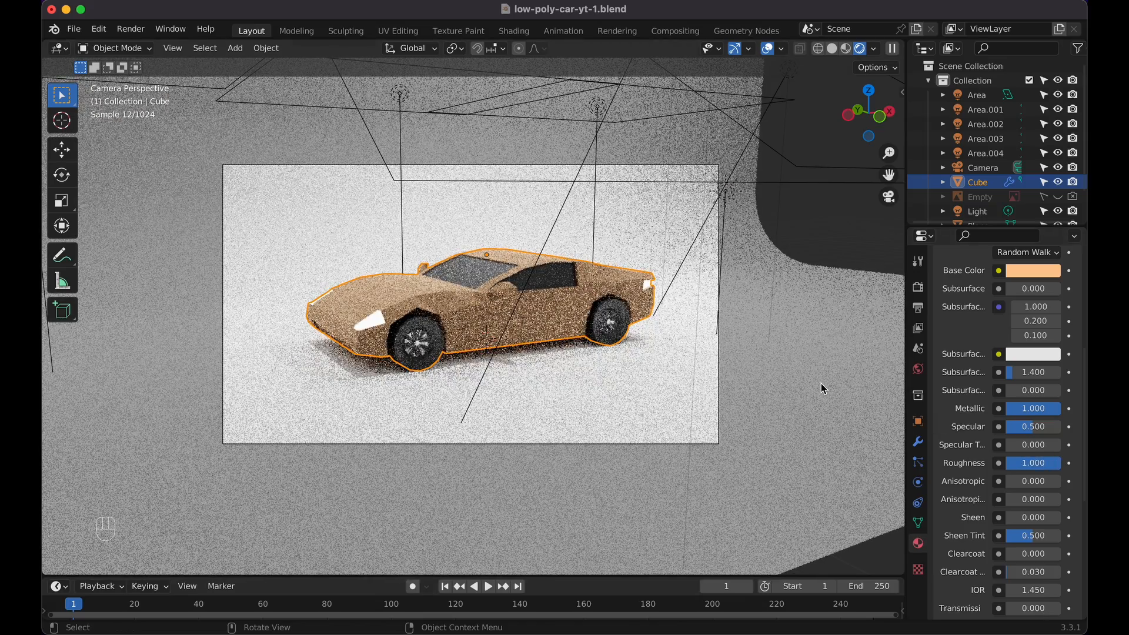
left_click(1022, 449)
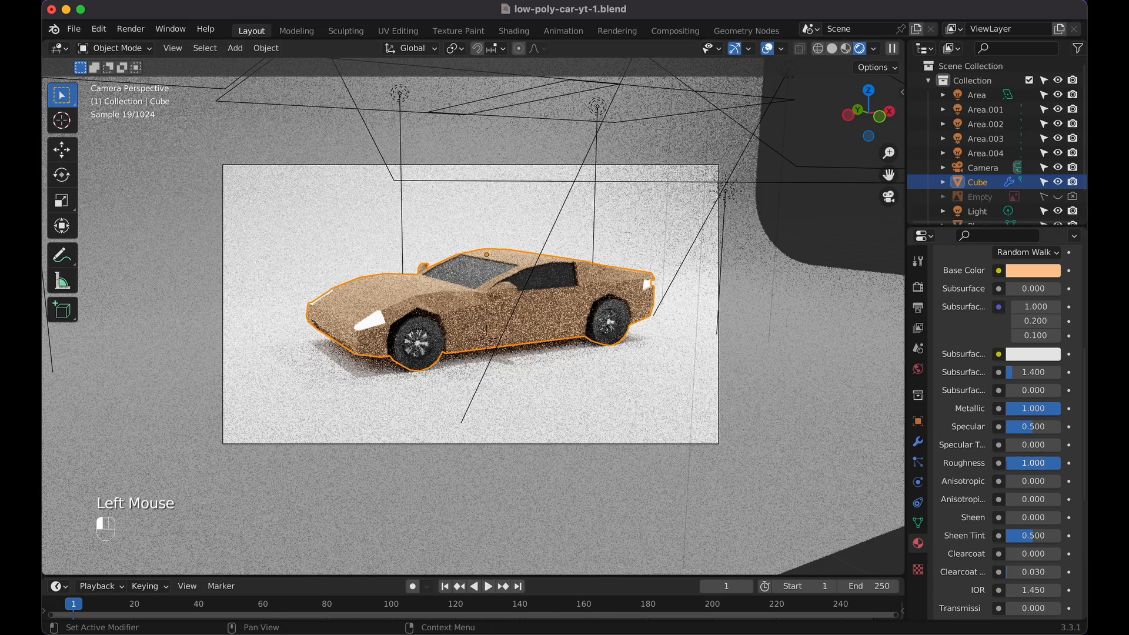
type("0.6")
key("Return")
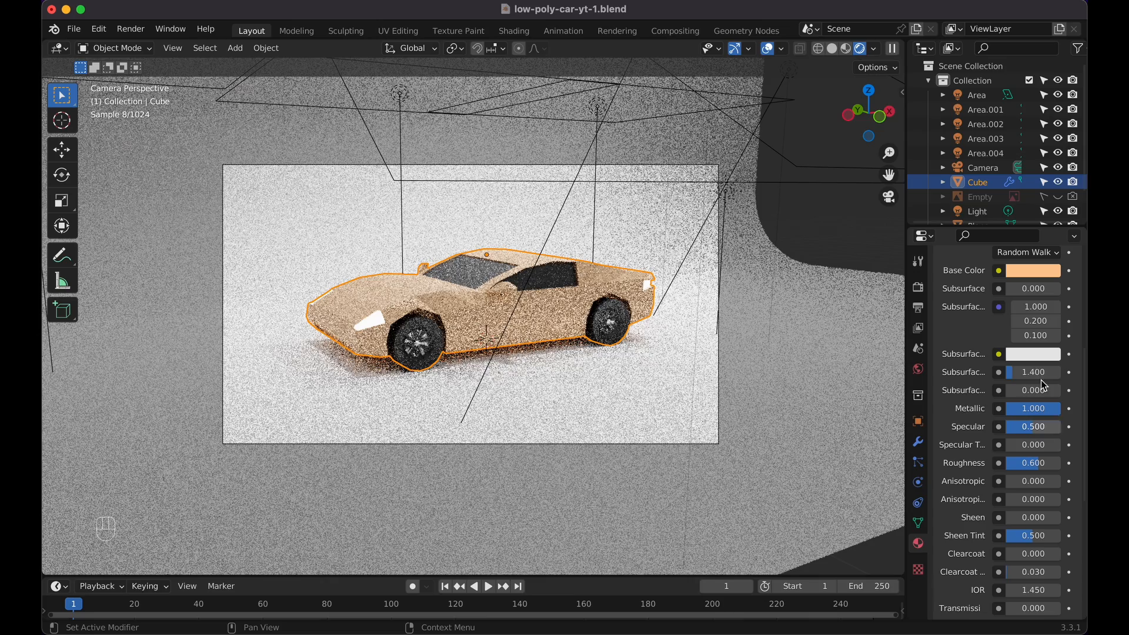
left_click(1033, 409)
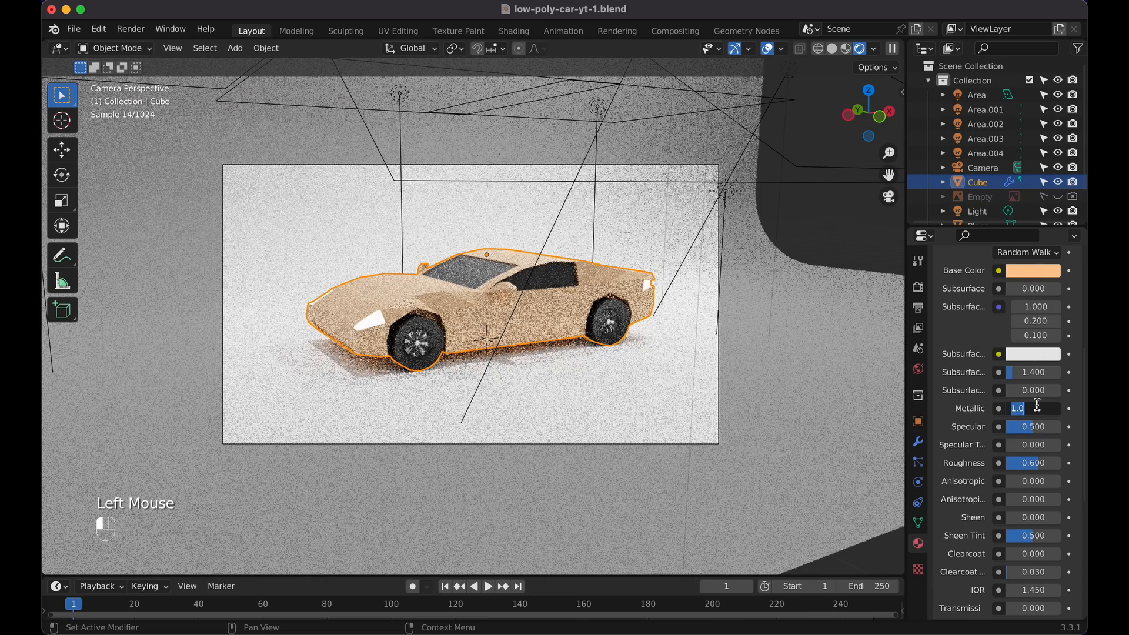
type("0.6")
key("Return")
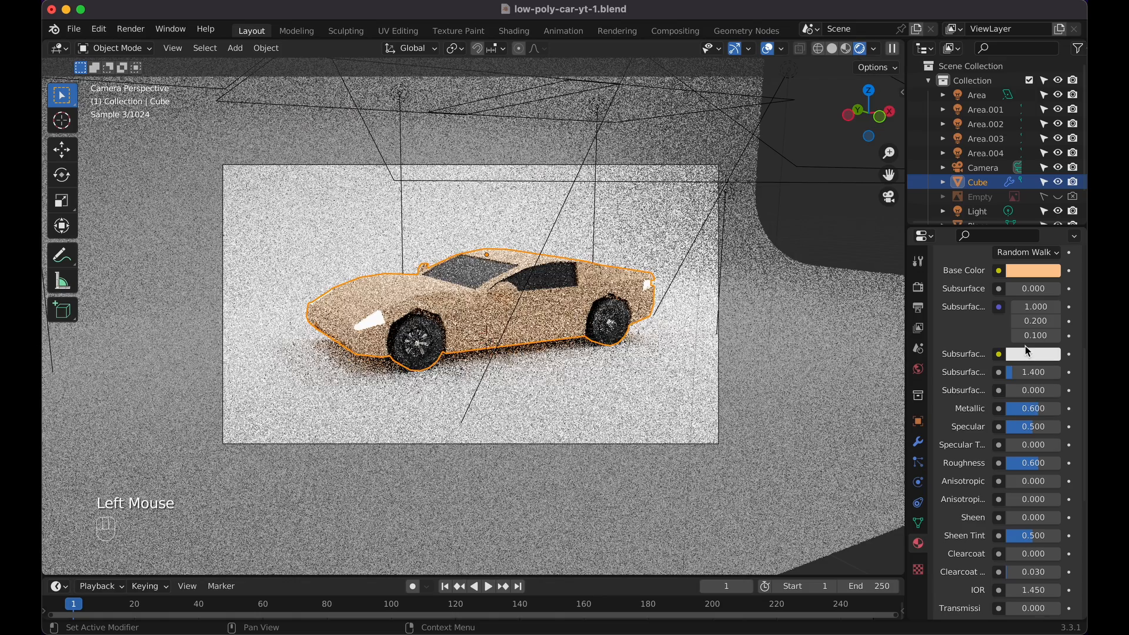
Soften the car body's base colour to a paler, less saturated peach
scroll(1024, 335, "up", 2)
left_click(1034, 308)
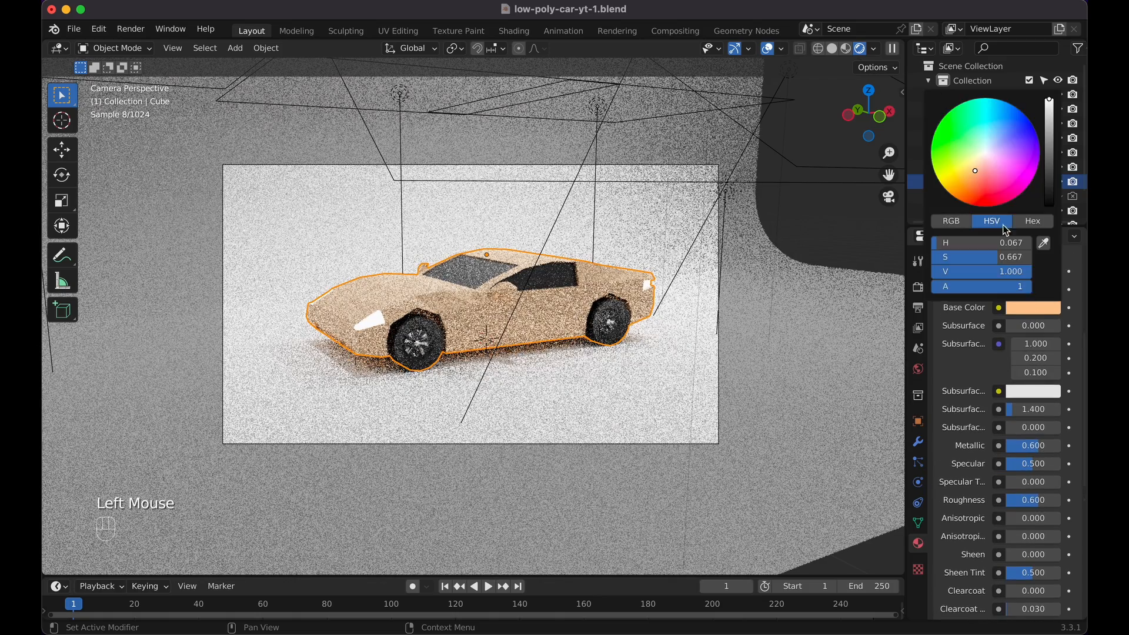
left_click(981, 167)
left_click(978, 168)
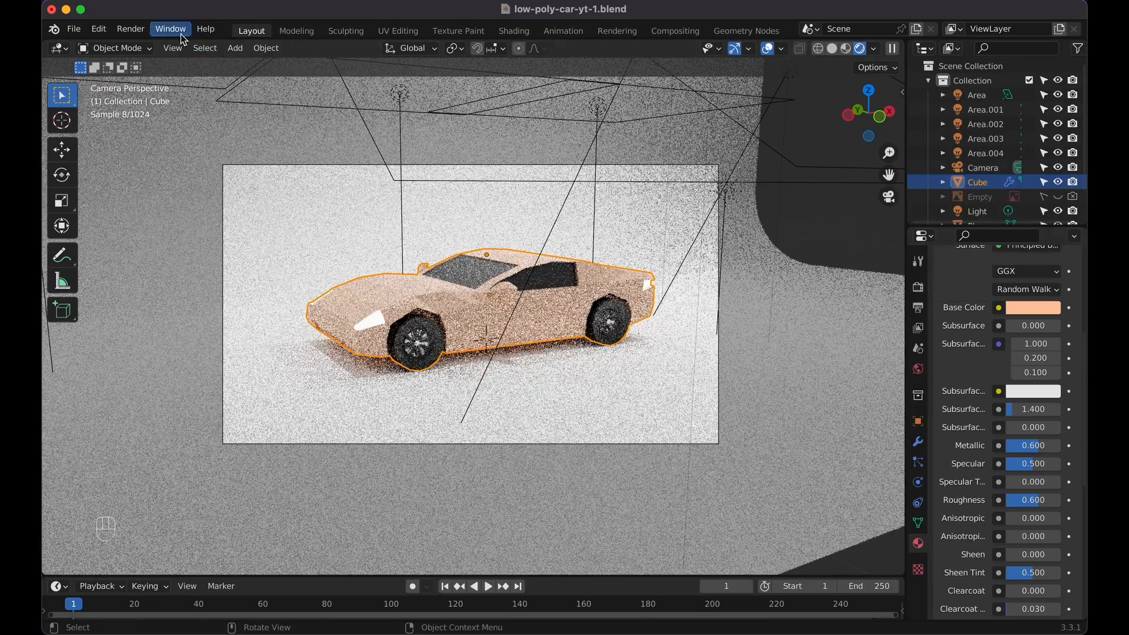
Render the still image from the camera and open the options for saving the result
left_click(131, 28)
left_click(136, 47)
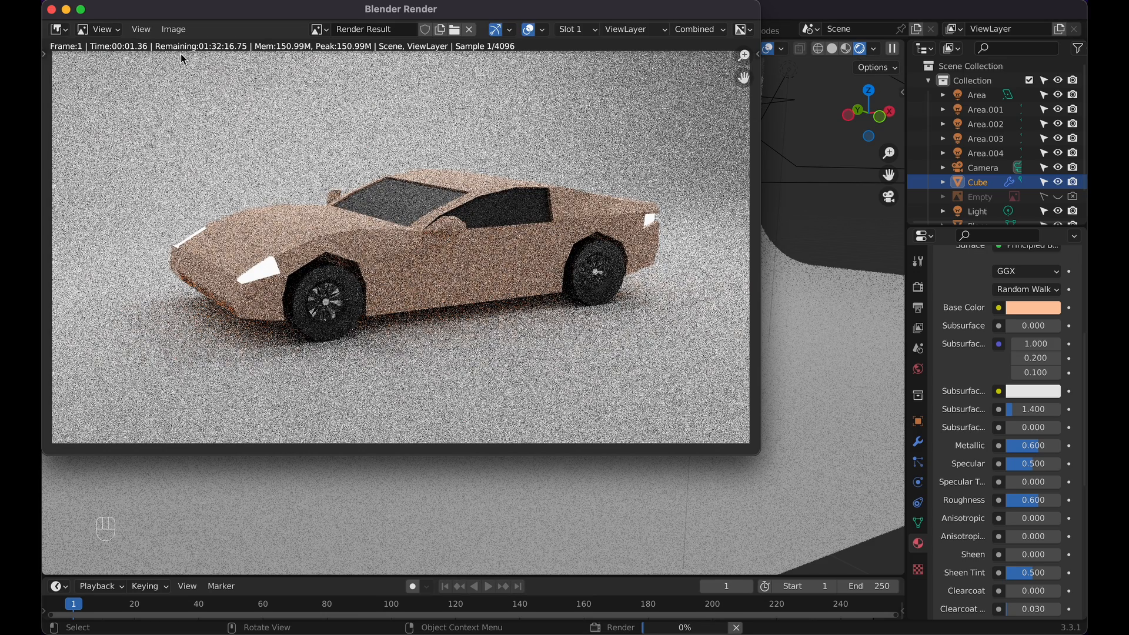
left_click(174, 29)
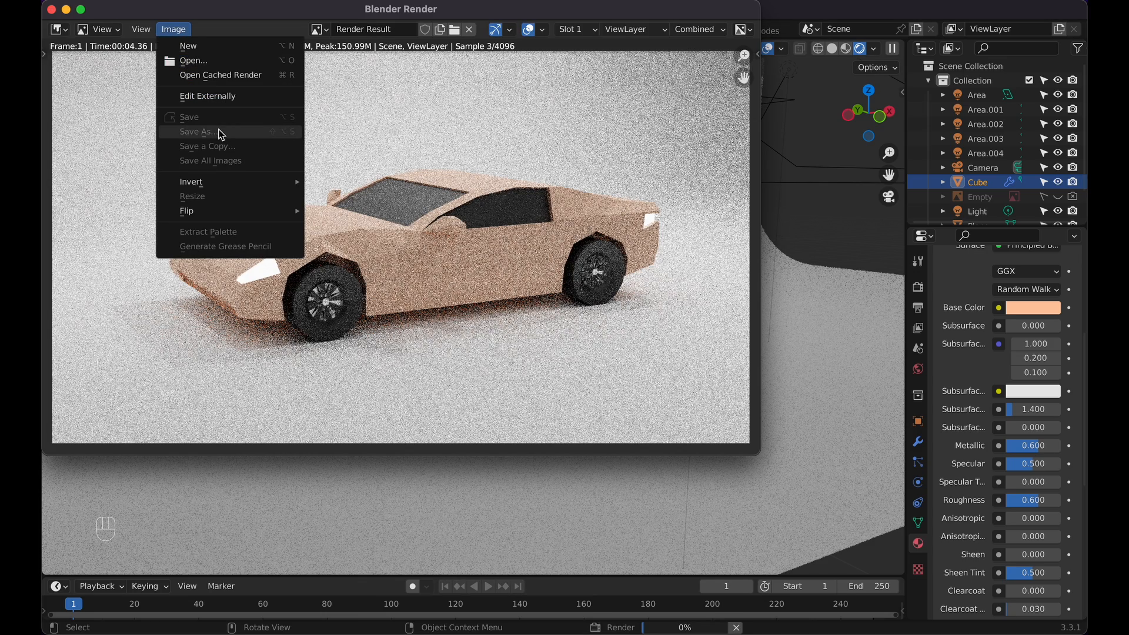